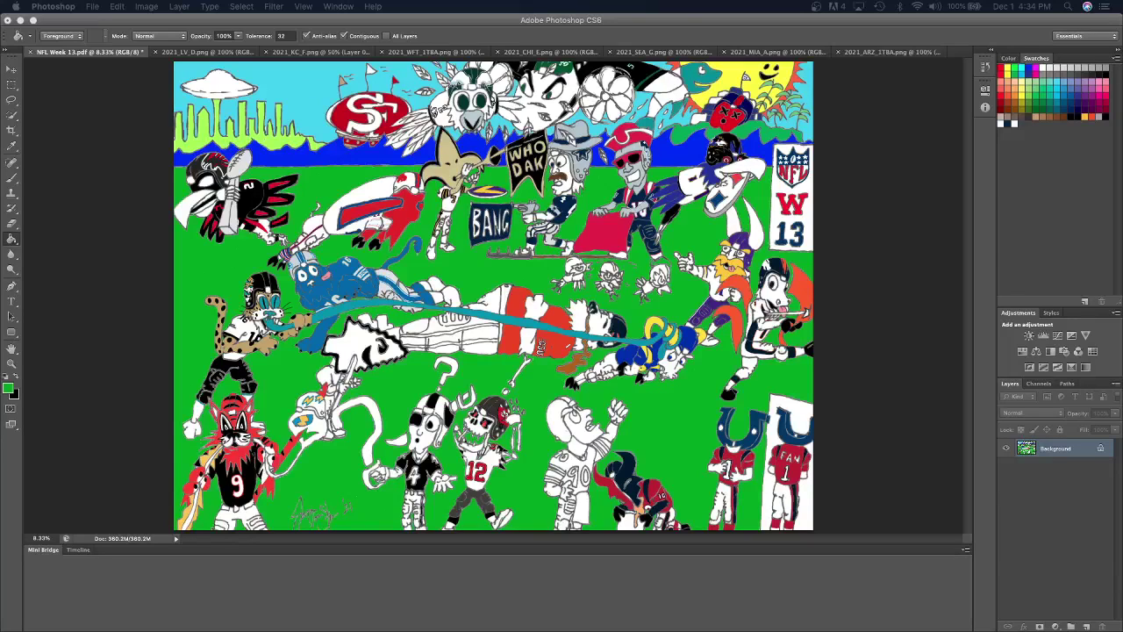
Sample the dark helmet red from the Washington uniform reference and fill the question mark with it.
{"action": "left_click", "coordinate": [434, 53]}
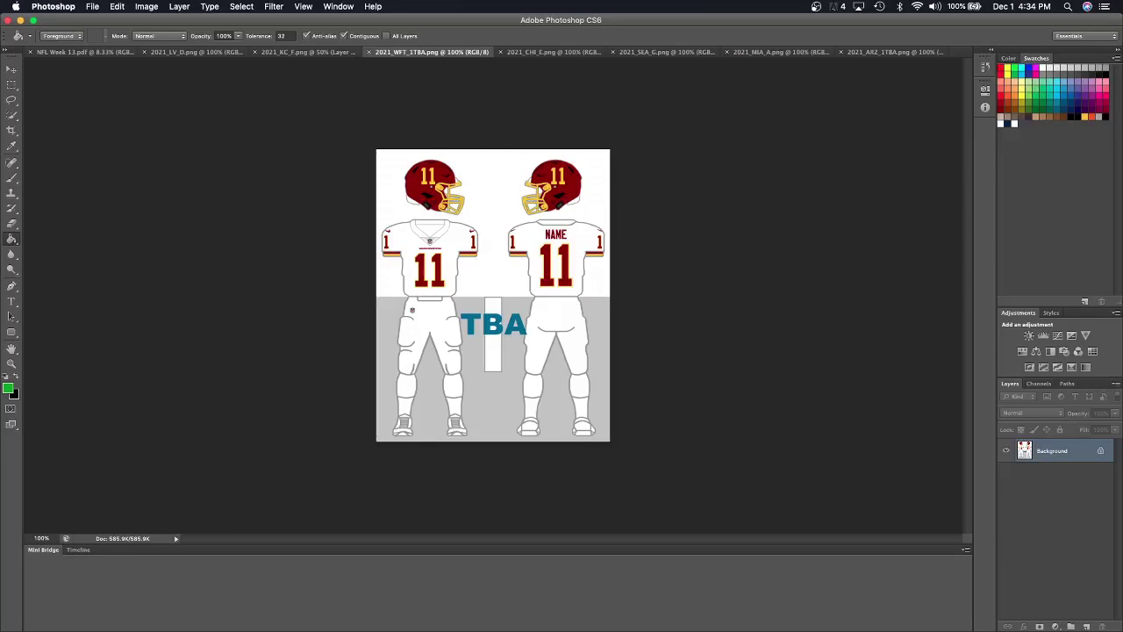
{"action": "left_click", "coordinate": [11, 146]}
{"action": "left_click", "coordinate": [412, 180]}
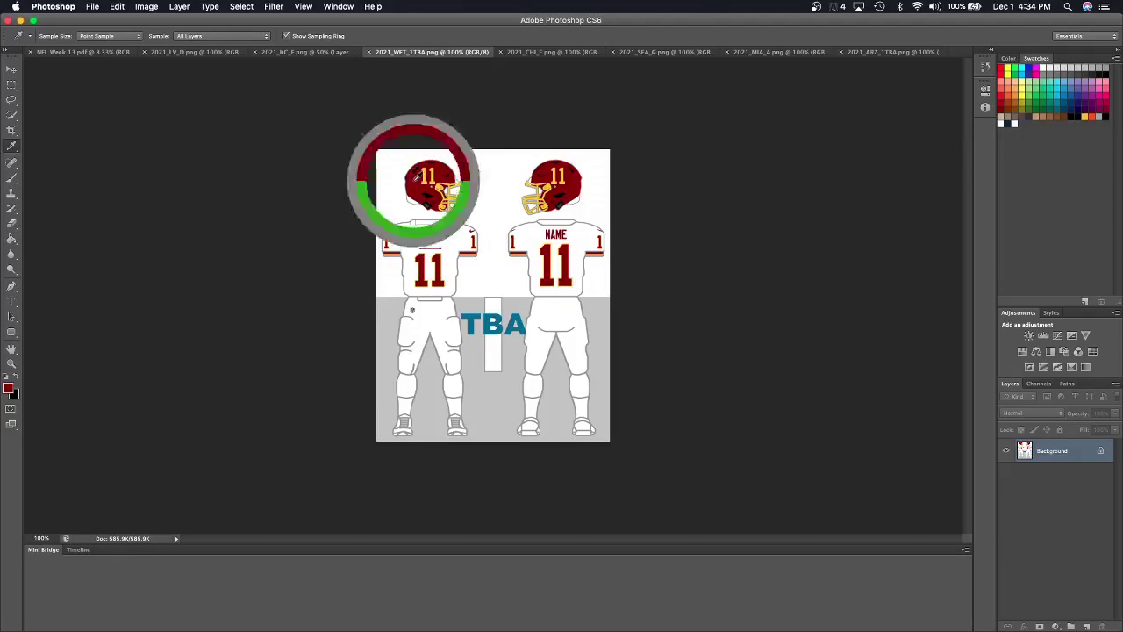
{"action": "left_click", "coordinate": [112, 53]}
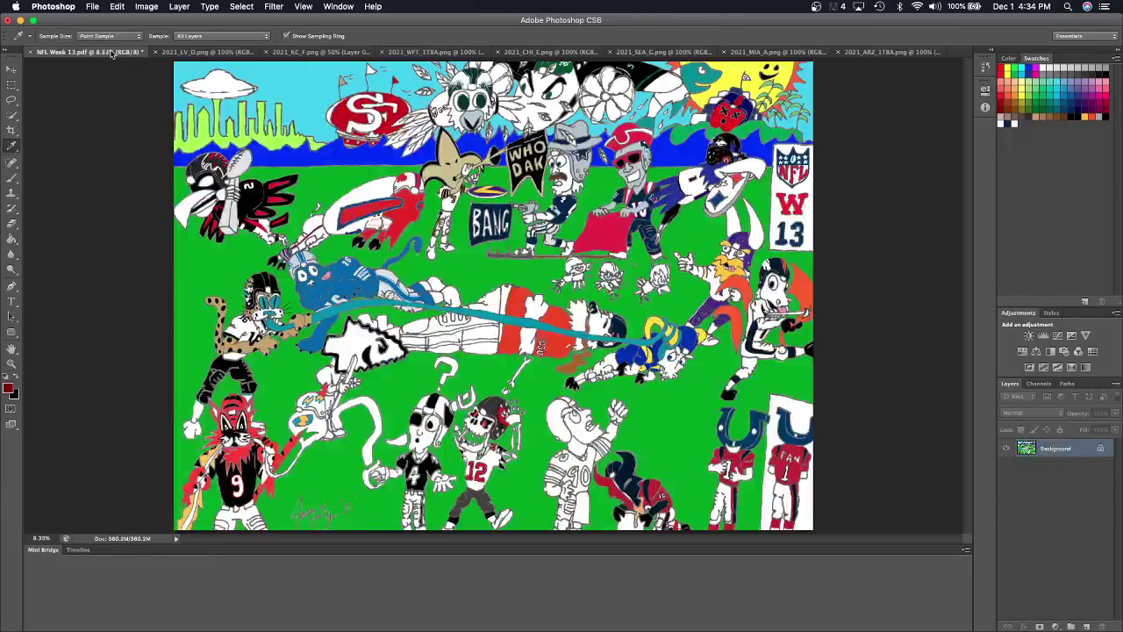
{"action": "left_click", "coordinate": [11, 237]}
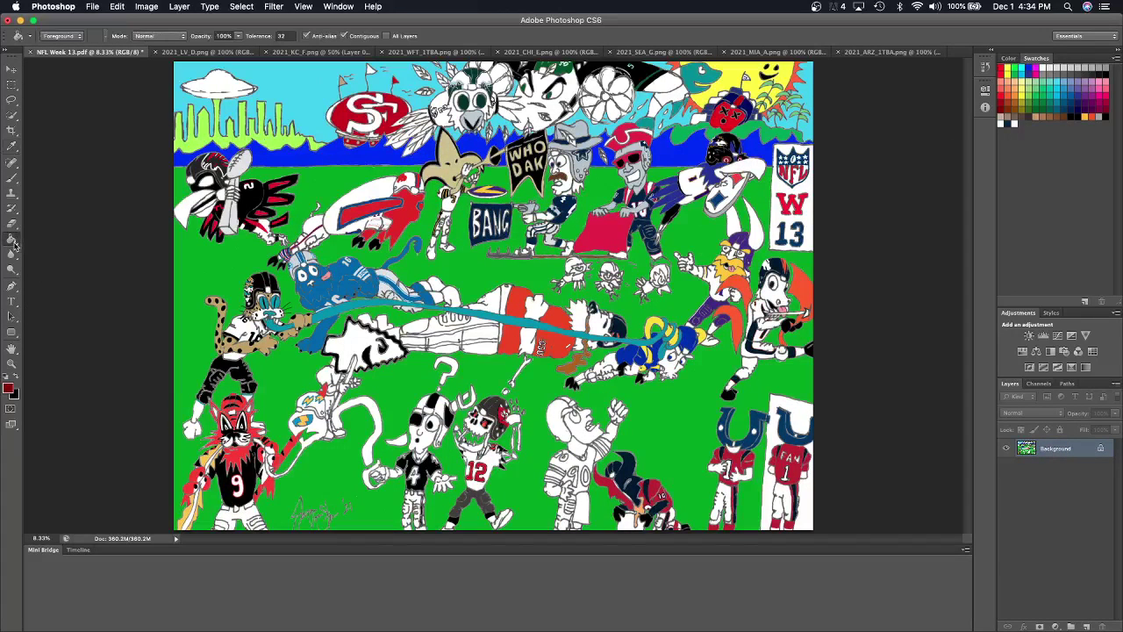
{"action": "left_click", "coordinate": [381, 413]}
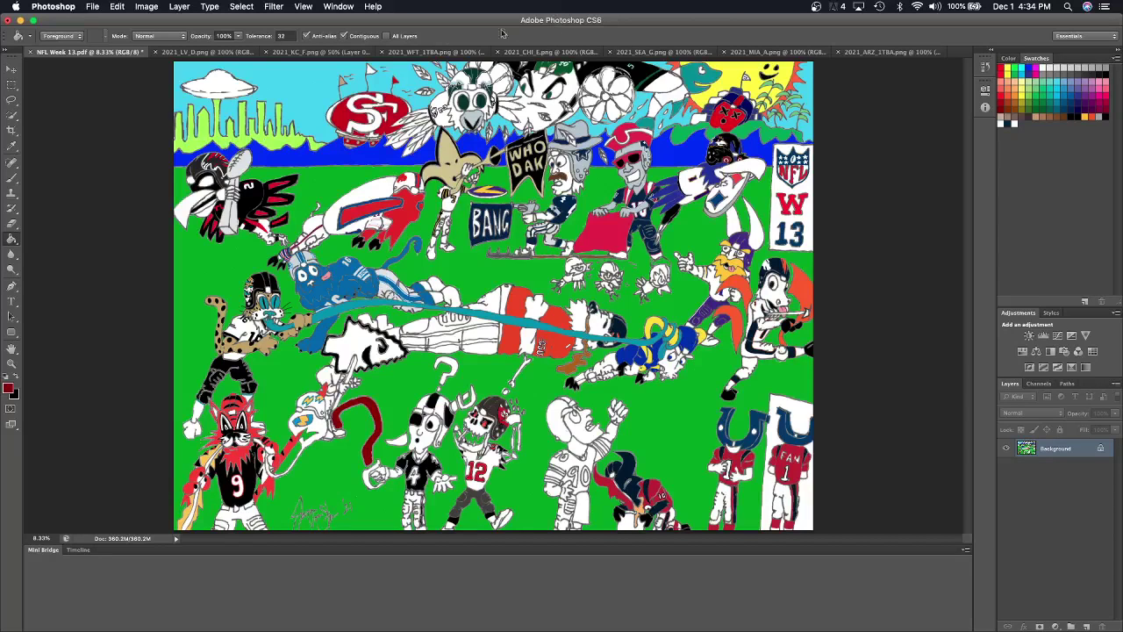
Close the Washington reference and sample the stripe colour from the Bears uniform reference.
{"action": "left_click", "coordinate": [382, 51]}
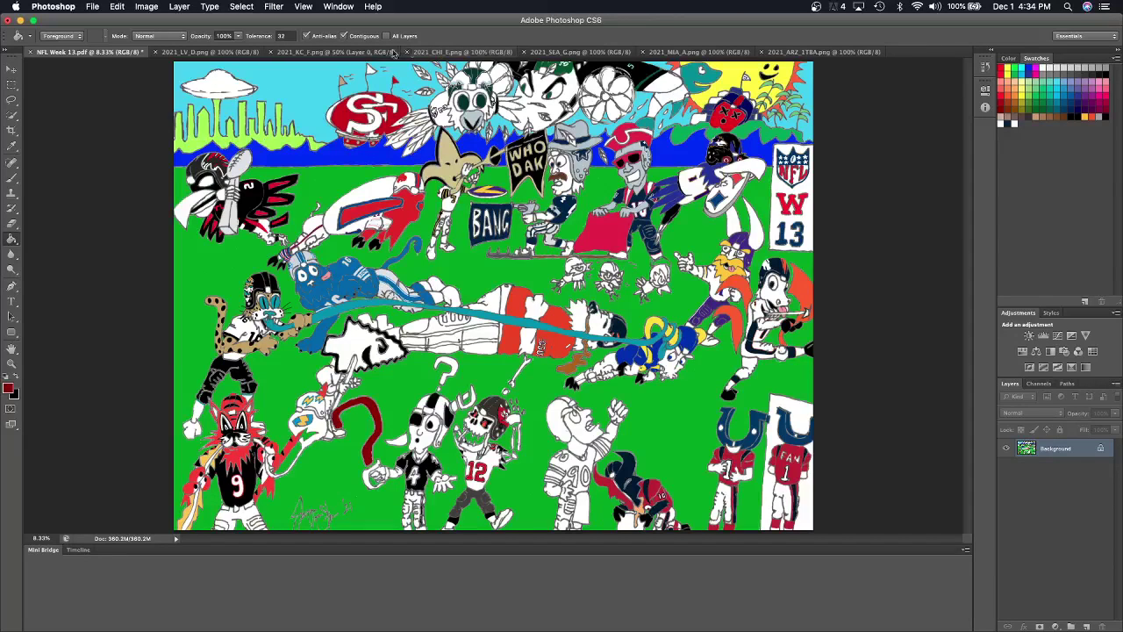
{"action": "left_click", "coordinate": [456, 53]}
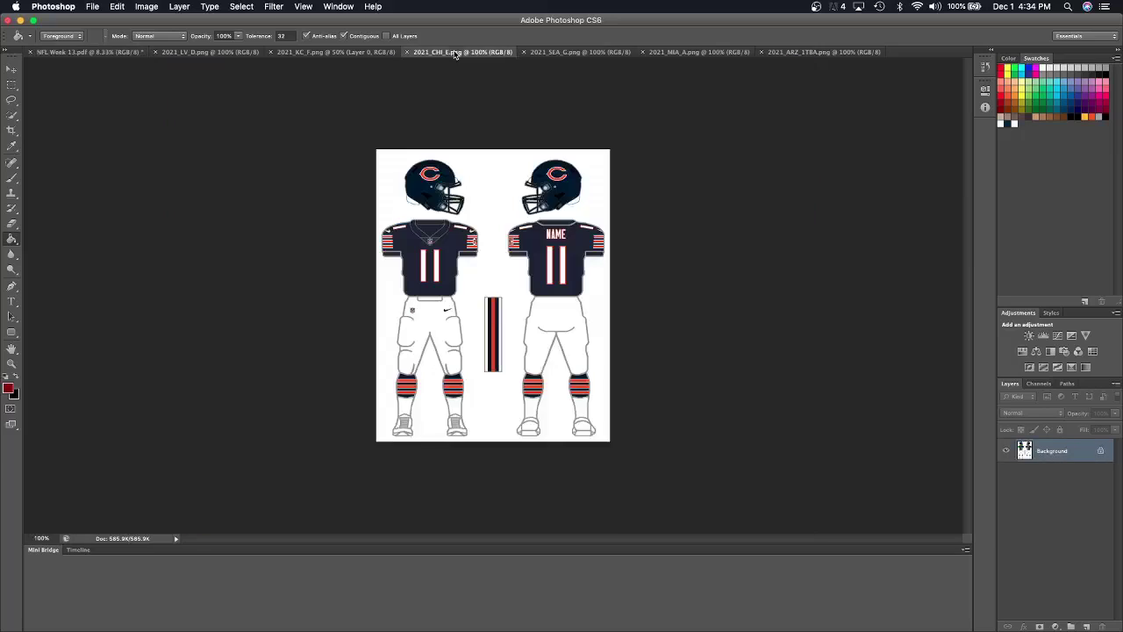
{"action": "left_click", "coordinate": [12, 145]}
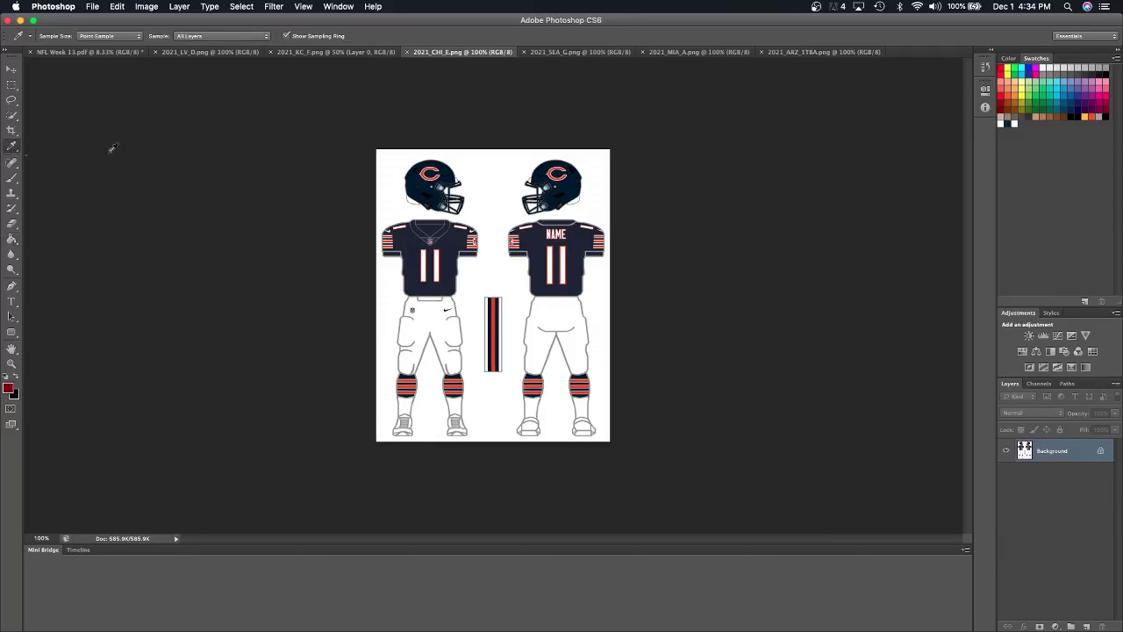
{"action": "left_click", "coordinate": [494, 315]}
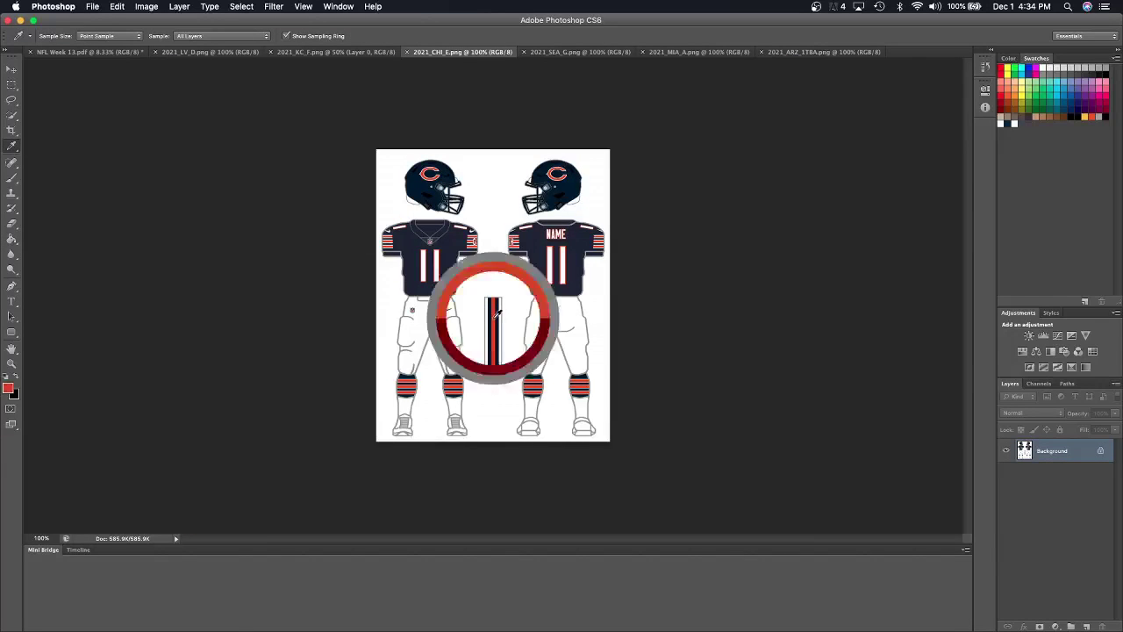
{"action": "left_click", "coordinate": [88, 51]}
{"action": "left_click", "coordinate": [12, 237]}
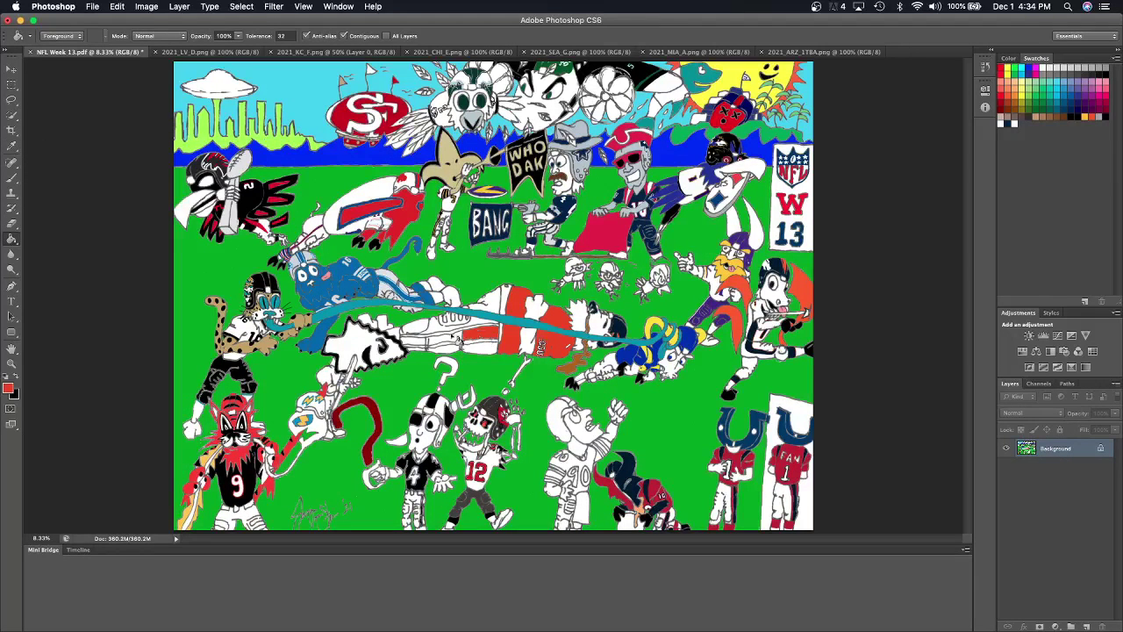
Fill one pants stripe red, then sample navy from the Bears uniform reference.
{"action": "left_click", "coordinate": [453, 338]}
{"action": "left_click", "coordinate": [472, 54]}
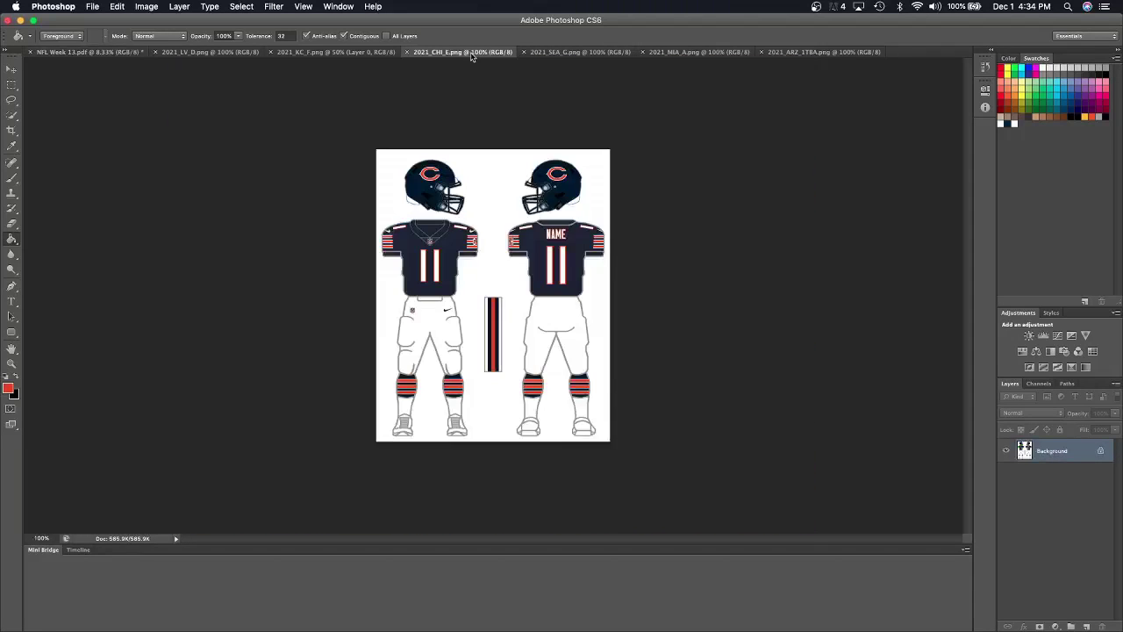
{"action": "left_click", "coordinate": [12, 144]}
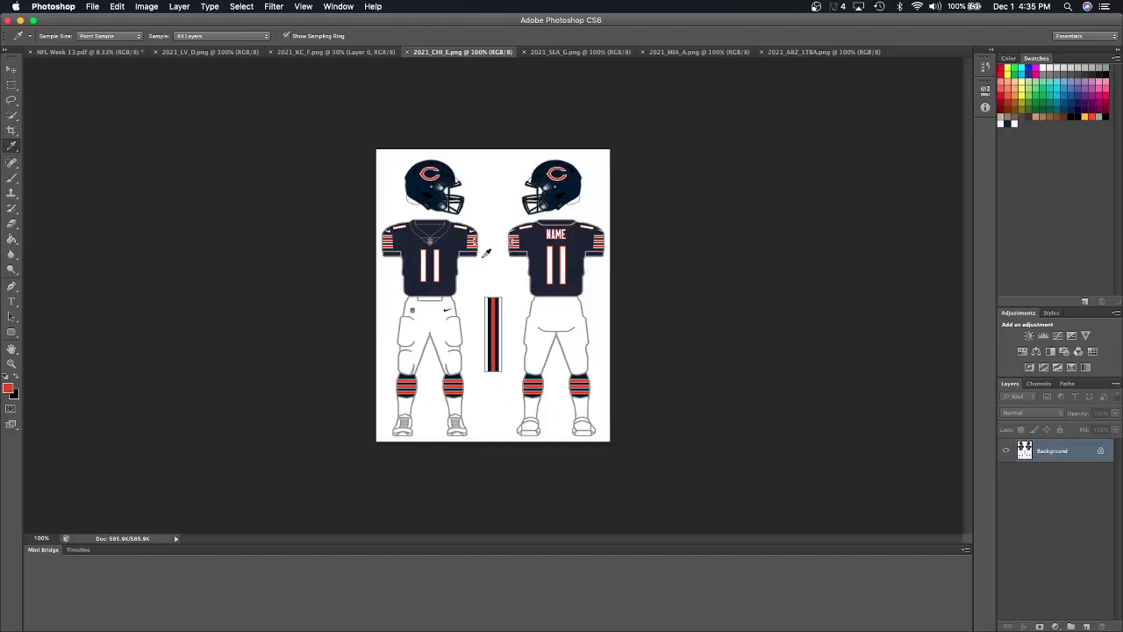
{"action": "left_click", "coordinate": [491, 335]}
{"action": "left_click", "coordinate": [89, 52]}
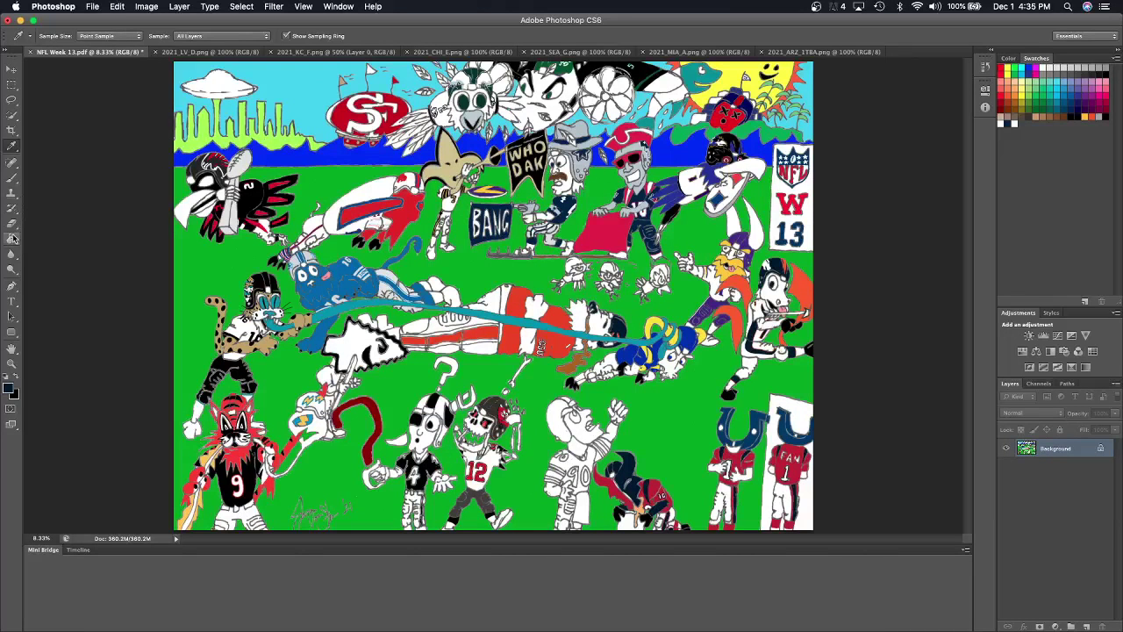
{"action": "left_click", "coordinate": [13, 237]}
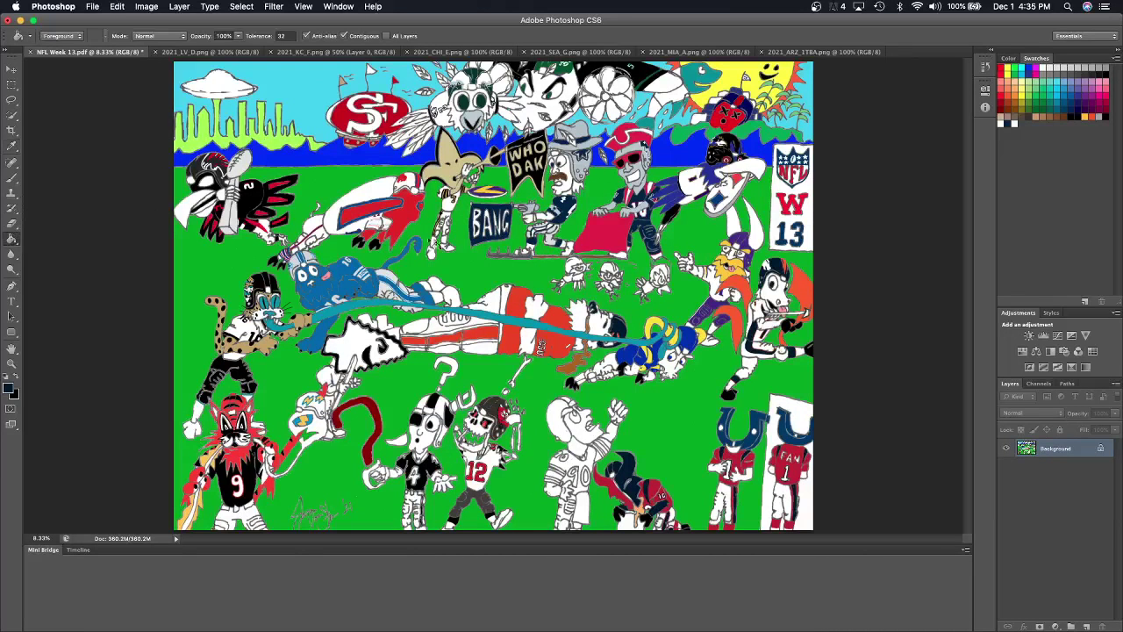
Fill the other white pants stripes navy, undoing one misplaced fill.
{"action": "left_click", "coordinate": [456, 333]}
{"action": "left_click", "coordinate": [450, 347]}
{"action": "left_click", "coordinate": [480, 348]}
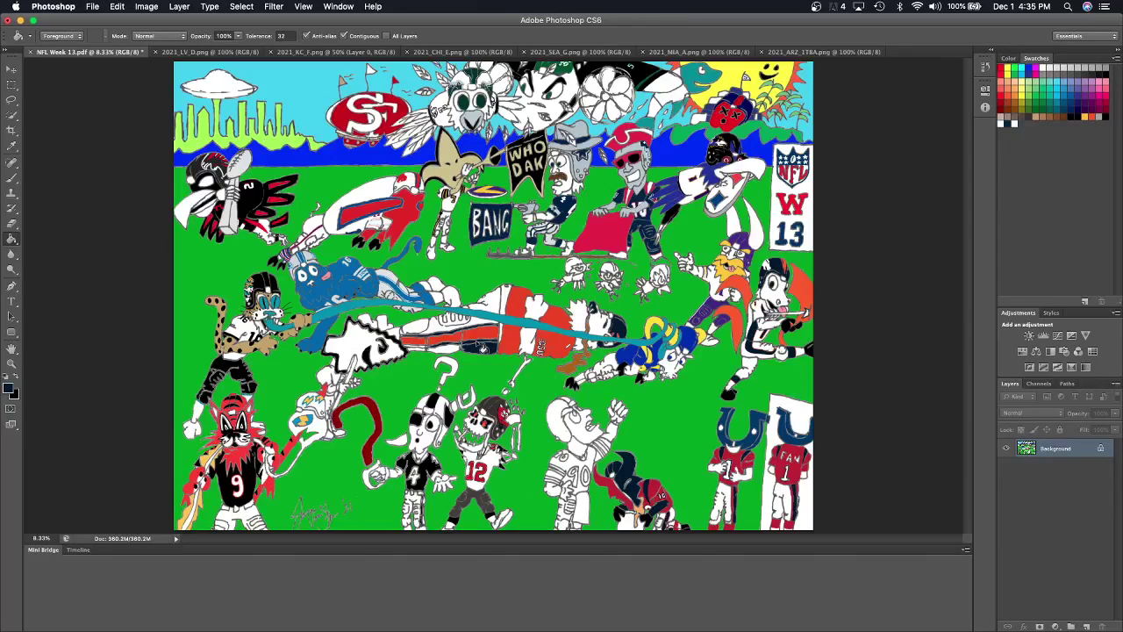
{"action": "key", "text": "super+z"}
{"action": "left_click", "coordinate": [416, 347]}
Zoom in on the striped pants and fill the lower white band navy.
{"action": "key", "text": "super+equal"}
{"action": "key", "text": "super+equal"}
{"action": "key", "text": "super+equal"}
{"action": "key", "text": "super+equal"}
{"action": "key", "text": "super+equal"}
{"action": "key", "text": "super+equal"}
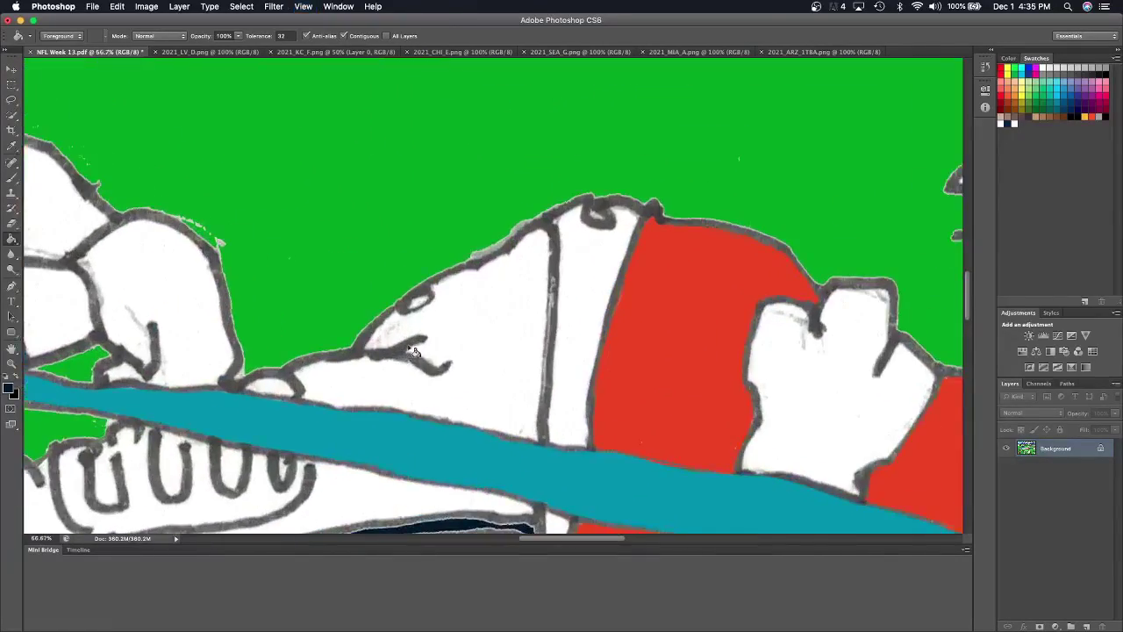
{"action": "scroll", "coordinate": [415, 351], "scroll_direction": "down", "scroll_amount": 5}
{"action": "scroll", "coordinate": [415, 351], "scroll_direction": "down", "scroll_amount": 3}
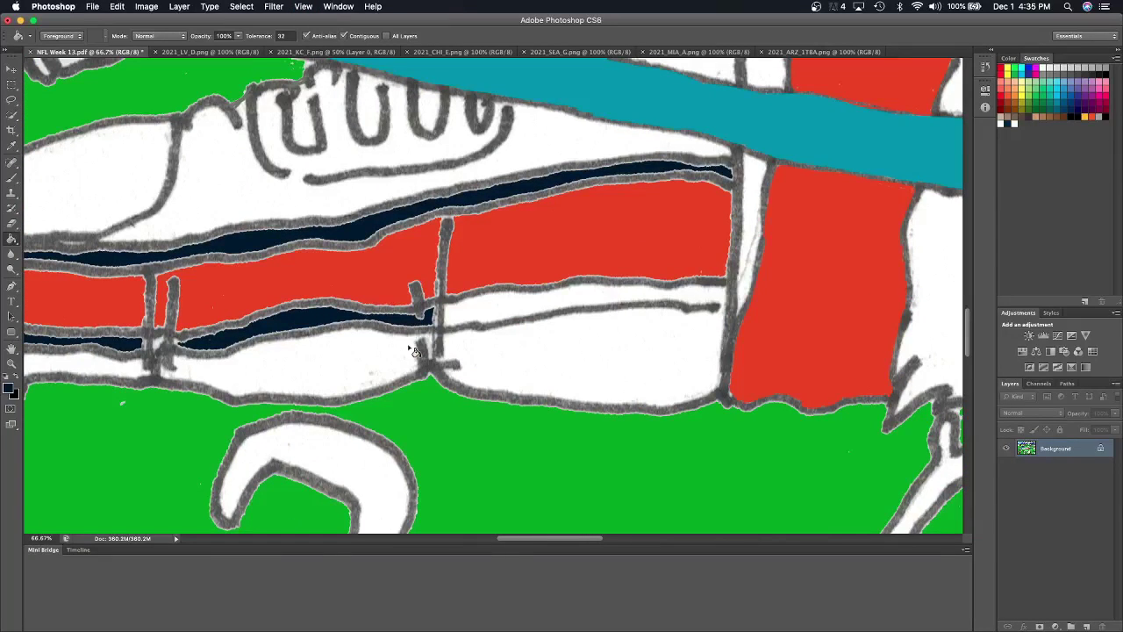
{"action": "left_click", "coordinate": [14, 180]}
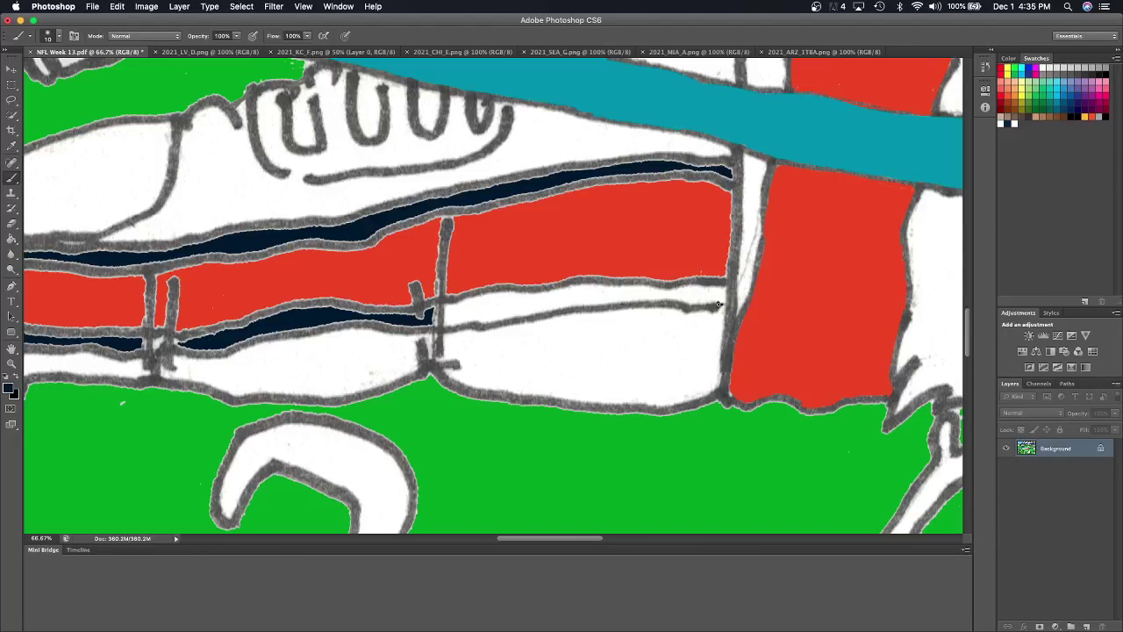
{"action": "left_click", "coordinate": [14, 239]}
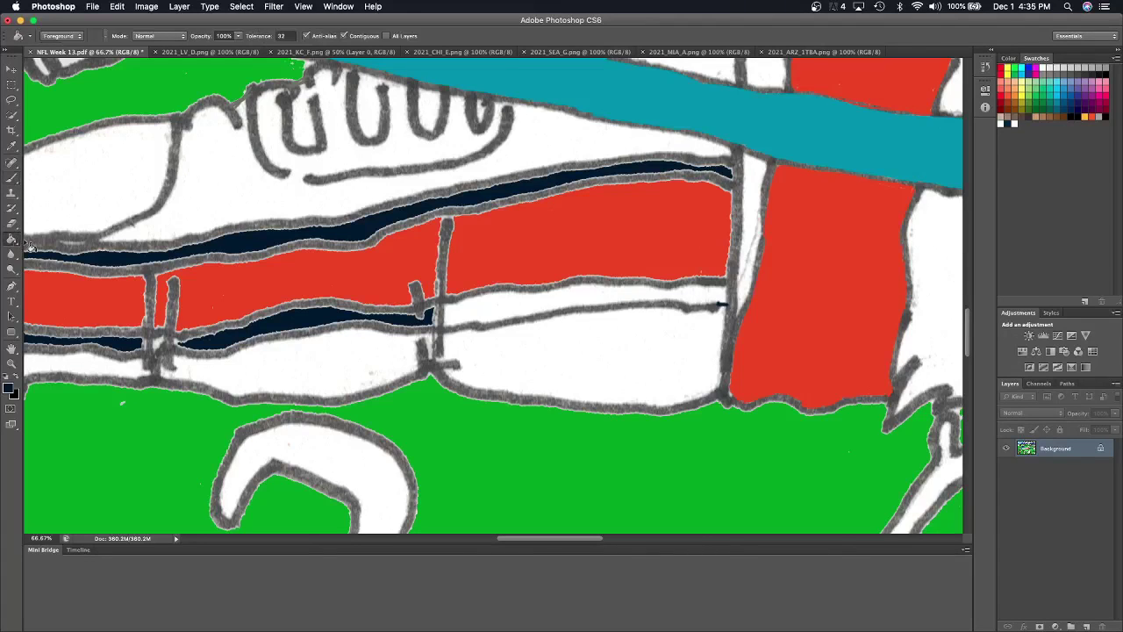
{"action": "left_click", "coordinate": [530, 302]}
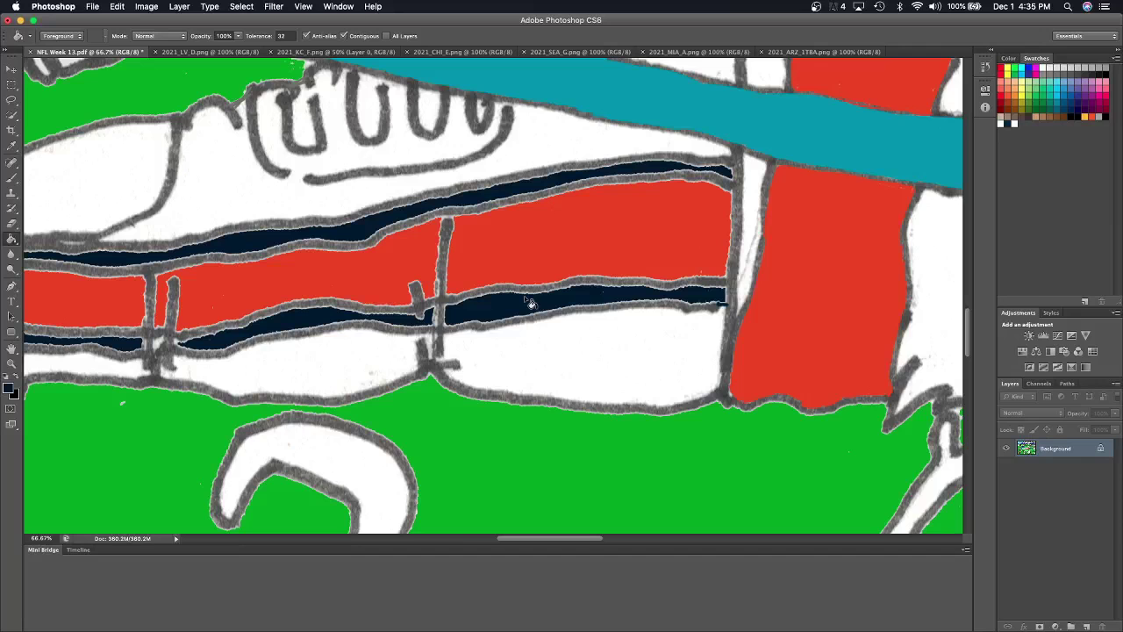
{"action": "key", "text": "super+plus"}
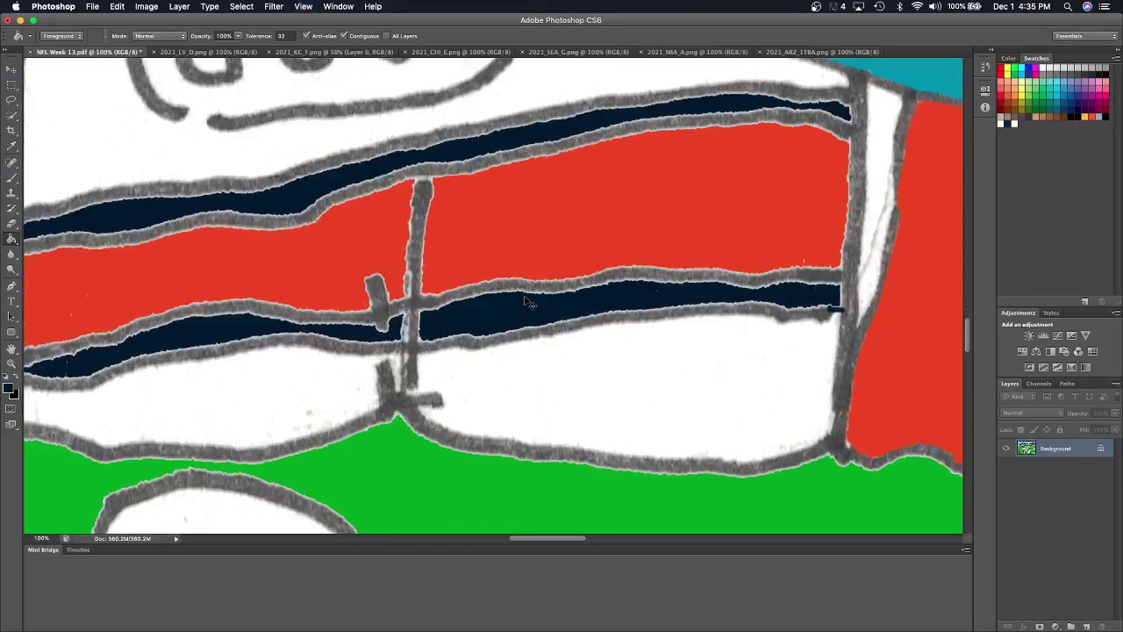
Brush navy over the outlines crossing the middle and top pants stripes.
{"action": "left_click", "coordinate": [12, 178]}
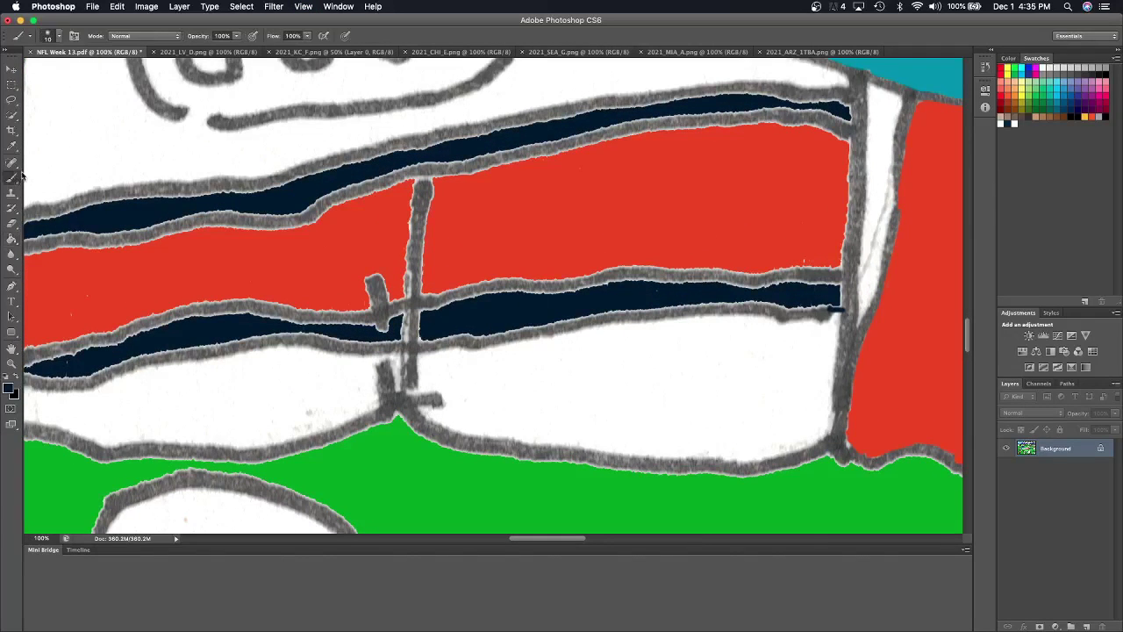
{"action": "mouse_move", "coordinate": [511, 292]}
{"action": "left_mouse_down"}
{"action": "mouse_move", "coordinate": [833, 284]}
{"action": "mouse_move", "coordinate": [844, 307]}
{"action": "mouse_move", "coordinate": [693, 305]}
{"action": "mouse_move", "coordinate": [421, 342]}
{"action": "mouse_move", "coordinate": [421, 308]}
{"action": "mouse_move", "coordinate": [492, 290]}
{"action": "mouse_move", "coordinate": [469, 297]}
{"action": "left_mouse_up"}
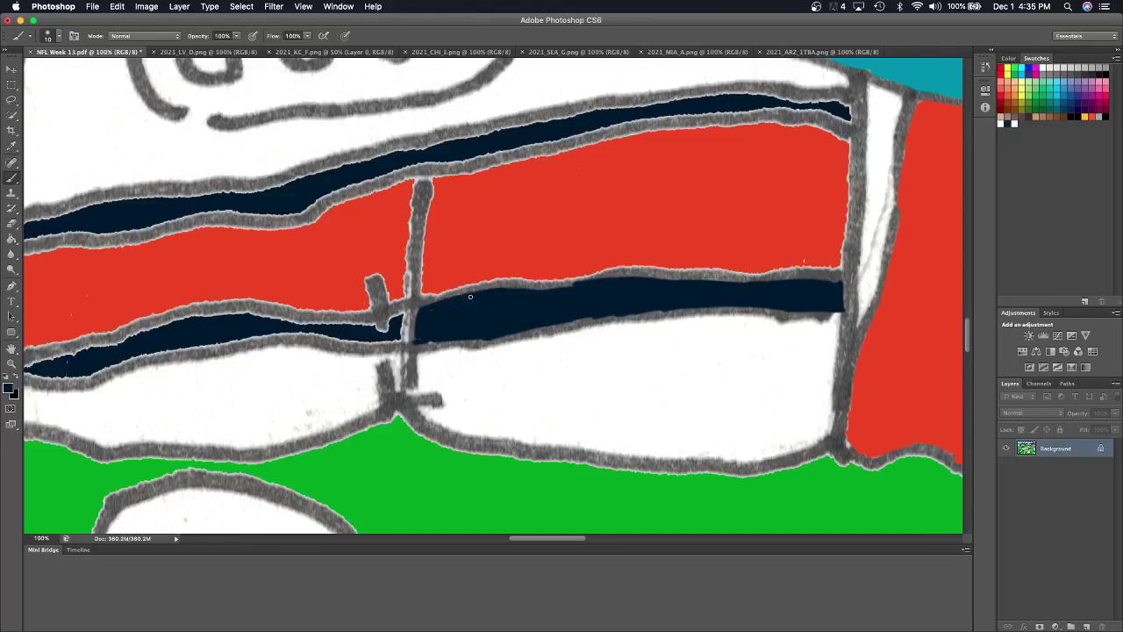
{"action": "mouse_move", "coordinate": [405, 325]}
{"action": "left_mouse_down"}
{"action": "mouse_move", "coordinate": [409, 340]}
{"action": "mouse_move", "coordinate": [400, 319]}
{"action": "mouse_move", "coordinate": [392, 331]}
{"action": "mouse_move", "coordinate": [405, 341]}
{"action": "mouse_move", "coordinate": [353, 342]}
{"action": "left_mouse_up"}
{"action": "mouse_move", "coordinate": [728, 101]}
{"action": "left_mouse_down"}
{"action": "mouse_move", "coordinate": [824, 98]}
{"action": "mouse_move", "coordinate": [851, 122]}
{"action": "mouse_move", "coordinate": [841, 105]}
{"action": "mouse_move", "coordinate": [631, 100]}
{"action": "mouse_move", "coordinate": [605, 105]}
{"action": "mouse_move", "coordinate": [711, 113]}
{"action": "mouse_move", "coordinate": [614, 118]}
{"action": "mouse_move", "coordinate": [626, 105]}
{"action": "mouse_move", "coordinate": [474, 133]}
{"action": "mouse_move", "coordinate": [519, 138]}
{"action": "mouse_move", "coordinate": [439, 158]}
{"action": "mouse_move", "coordinate": [478, 158]}
{"action": "mouse_move", "coordinate": [351, 163]}
{"action": "mouse_move", "coordinate": [432, 145]}
{"action": "mouse_move", "coordinate": [279, 211]}
{"action": "mouse_move", "coordinate": [293, 211]}
{"action": "left_mouse_up"}
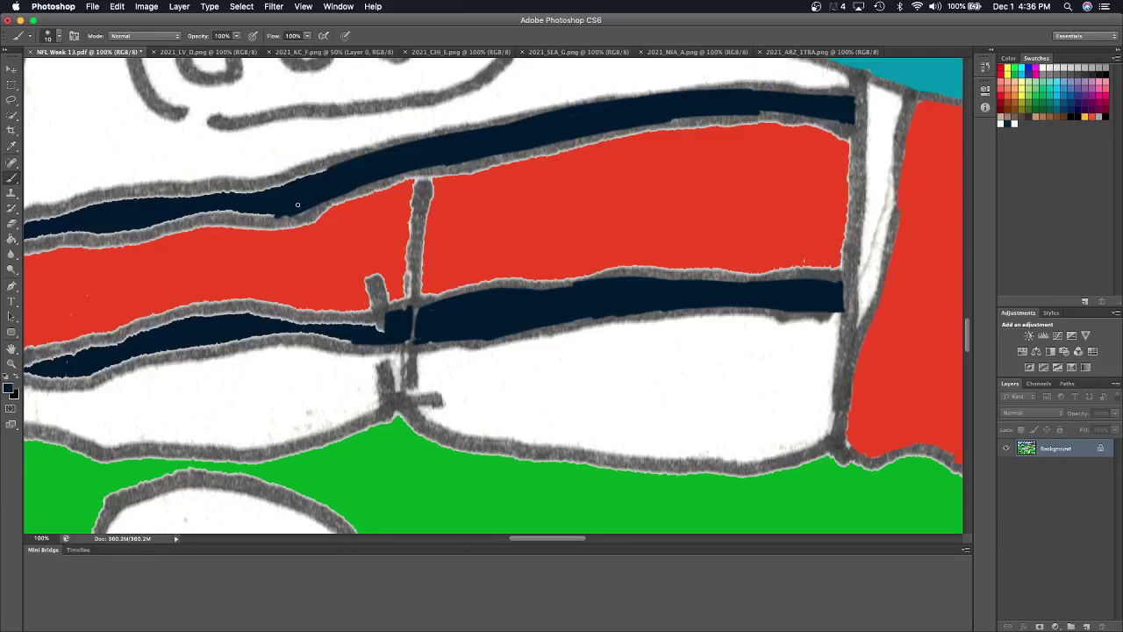
{"action": "scroll", "coordinate": [297, 204], "scroll_direction": "left", "scroll_amount": 3}
{"action": "scroll", "coordinate": [298, 204], "scroll_direction": "left", "scroll_amount": 3}
{"action": "scroll", "coordinate": [298, 204], "scroll_direction": "left", "scroll_amount": 3}
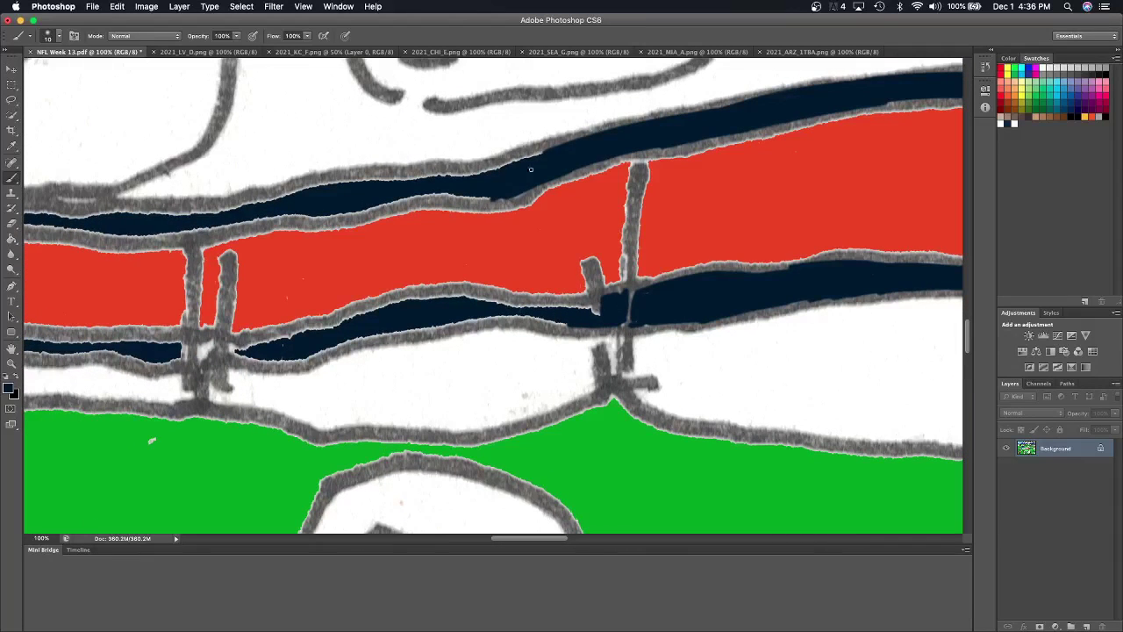
Cover the remaining grey edges, streaks and left ends of the navy stripes with navy.
{"action": "mouse_move", "coordinate": [530, 169]}
{"action": "left_mouse_down"}
{"action": "mouse_move", "coordinate": [518, 162]}
{"action": "mouse_move", "coordinate": [531, 150]}
{"action": "mouse_move", "coordinate": [466, 178]}
{"action": "mouse_move", "coordinate": [506, 192]}
{"action": "mouse_move", "coordinate": [347, 216]}
{"action": "mouse_move", "coordinate": [396, 203]}
{"action": "left_mouse_up"}
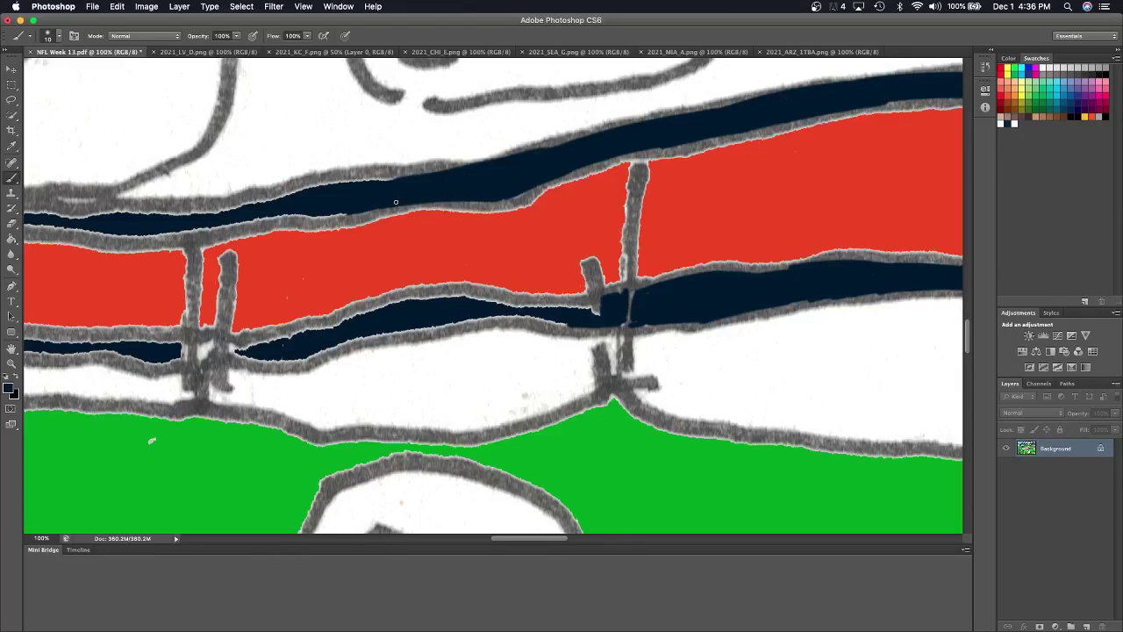
{"action": "mouse_move", "coordinate": [593, 307]}
{"action": "left_mouse_down"}
{"action": "mouse_move", "coordinate": [379, 301]}
{"action": "mouse_move", "coordinate": [235, 347]}
{"action": "mouse_move", "coordinate": [299, 361]}
{"action": "mouse_move", "coordinate": [351, 348]}
{"action": "mouse_move", "coordinate": [328, 340]}
{"action": "left_mouse_up"}
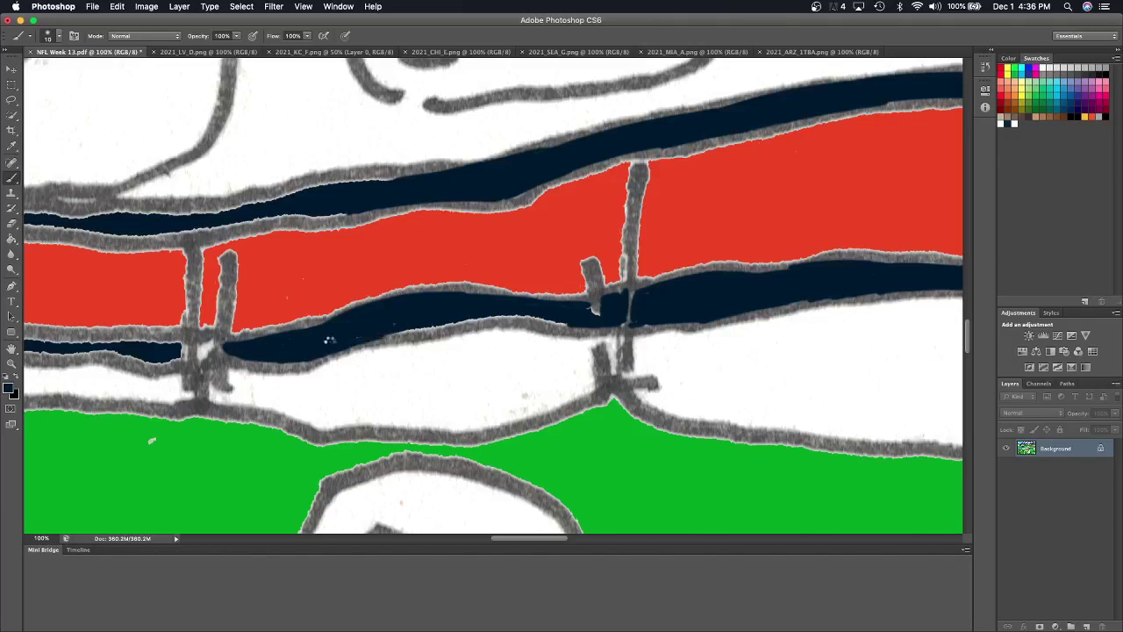
{"action": "mouse_move", "coordinate": [392, 324]}
{"action": "left_mouse_down"}
{"action": "mouse_move", "coordinate": [549, 316]}
{"action": "mouse_move", "coordinate": [539, 320]}
{"action": "left_mouse_up"}
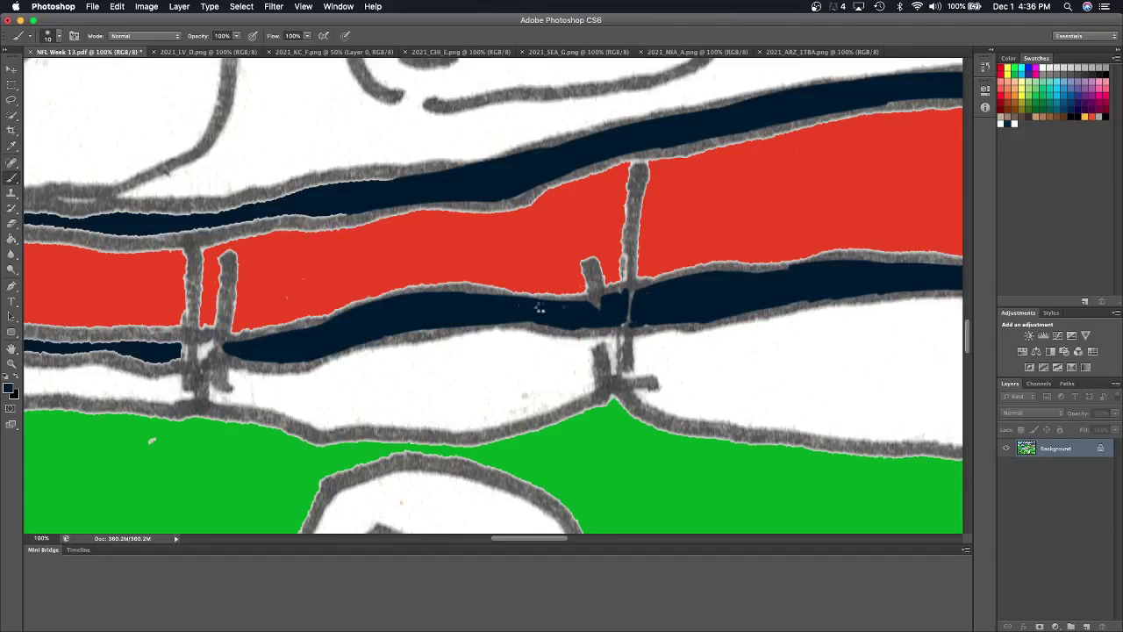
{"action": "scroll", "coordinate": [575, 309], "scroll_direction": "left", "scroll_amount": 10}
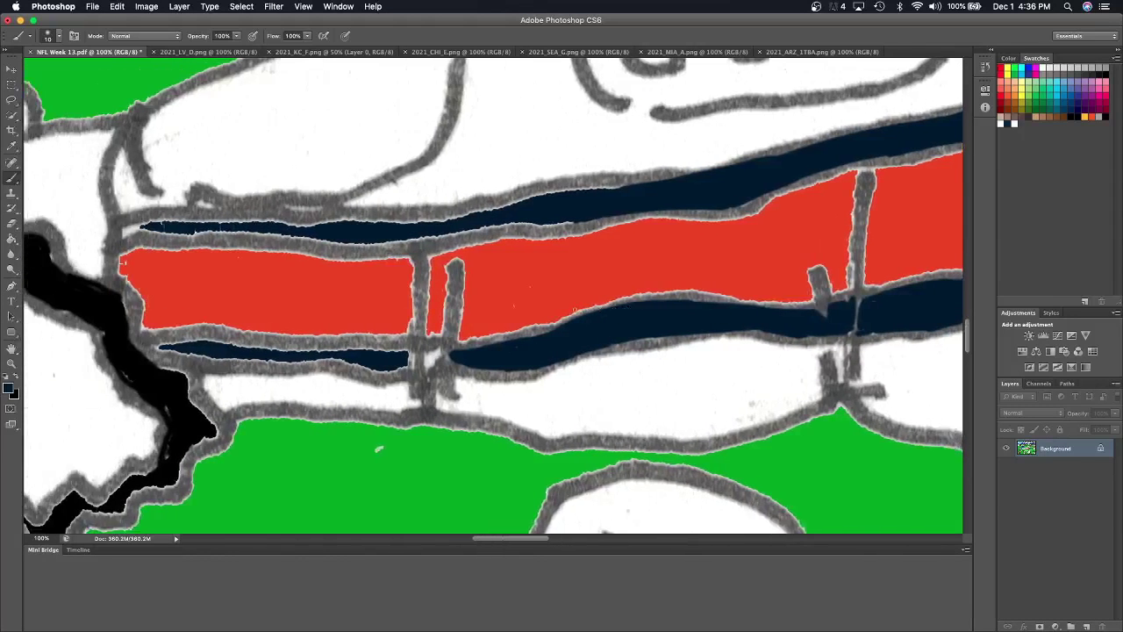
{"action": "mouse_move", "coordinate": [460, 354]}
{"action": "left_mouse_down"}
{"action": "mouse_move", "coordinate": [431, 361]}
{"action": "mouse_move", "coordinate": [465, 366]}
{"action": "mouse_move", "coordinate": [421, 372]}
{"action": "mouse_move", "coordinate": [443, 373]}
{"action": "mouse_move", "coordinate": [386, 376]}
{"action": "mouse_move", "coordinate": [369, 374]}
{"action": "mouse_move", "coordinate": [413, 358]}
{"action": "mouse_move", "coordinate": [174, 349]}
{"action": "mouse_move", "coordinate": [168, 363]}
{"action": "mouse_move", "coordinate": [321, 362]}
{"action": "mouse_move", "coordinate": [271, 363]}
{"action": "left_mouse_up"}
{"action": "mouse_move", "coordinate": [179, 354]}
{"action": "left_mouse_down"}
{"action": "mouse_move", "coordinate": [163, 351]}
{"action": "mouse_move", "coordinate": [187, 339]}
{"action": "left_mouse_up"}
{"action": "mouse_move", "coordinate": [151, 231]}
{"action": "left_mouse_down"}
{"action": "mouse_move", "coordinate": [130, 239]}
{"action": "mouse_move", "coordinate": [176, 242]}
{"action": "mouse_move", "coordinate": [215, 227]}
{"action": "mouse_move", "coordinate": [130, 239]}
{"action": "left_mouse_up"}
{"action": "mouse_move", "coordinate": [258, 230]}
{"action": "left_mouse_down"}
{"action": "mouse_move", "coordinate": [361, 226]}
{"action": "mouse_move", "coordinate": [263, 242]}
{"action": "mouse_move", "coordinate": [283, 230]}
{"action": "mouse_move", "coordinate": [447, 228]}
{"action": "mouse_move", "coordinate": [320, 245]}
{"action": "mouse_move", "coordinate": [400, 249]}
{"action": "left_mouse_up"}
{"action": "mouse_move", "coordinate": [465, 235]}
{"action": "left_mouse_down"}
{"action": "mouse_move", "coordinate": [518, 235]}
{"action": "mouse_move", "coordinate": [500, 214]}
{"action": "mouse_move", "coordinate": [477, 225]}
{"action": "mouse_move", "coordinate": [637, 192]}
{"action": "mouse_move", "coordinate": [548, 224]}
{"action": "mouse_move", "coordinate": [580, 226]}
{"action": "left_mouse_up"}
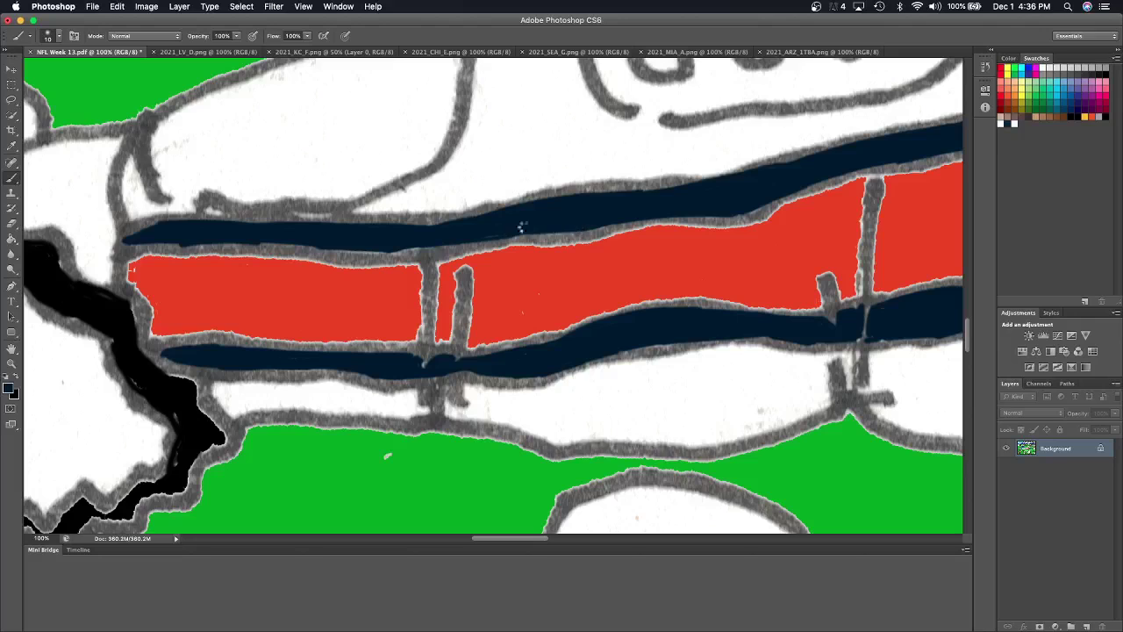
Sample the stripe red and brush it over the grey gaps and borders along the band.
{"action": "left_click", "coordinate": [12, 144]}
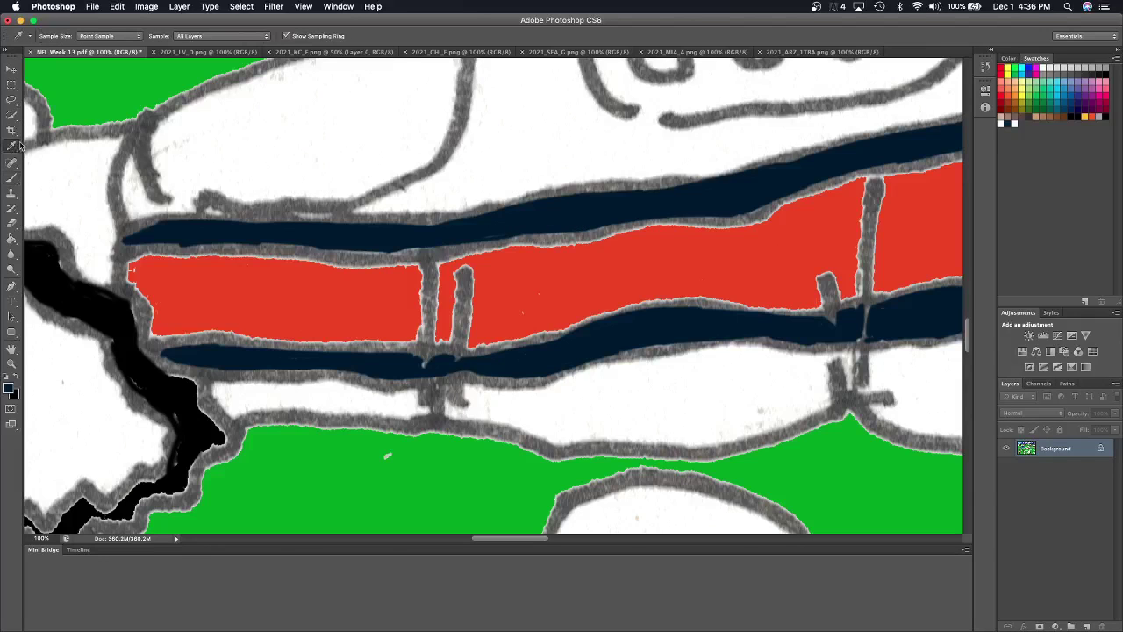
{"action": "left_click", "coordinate": [253, 298]}
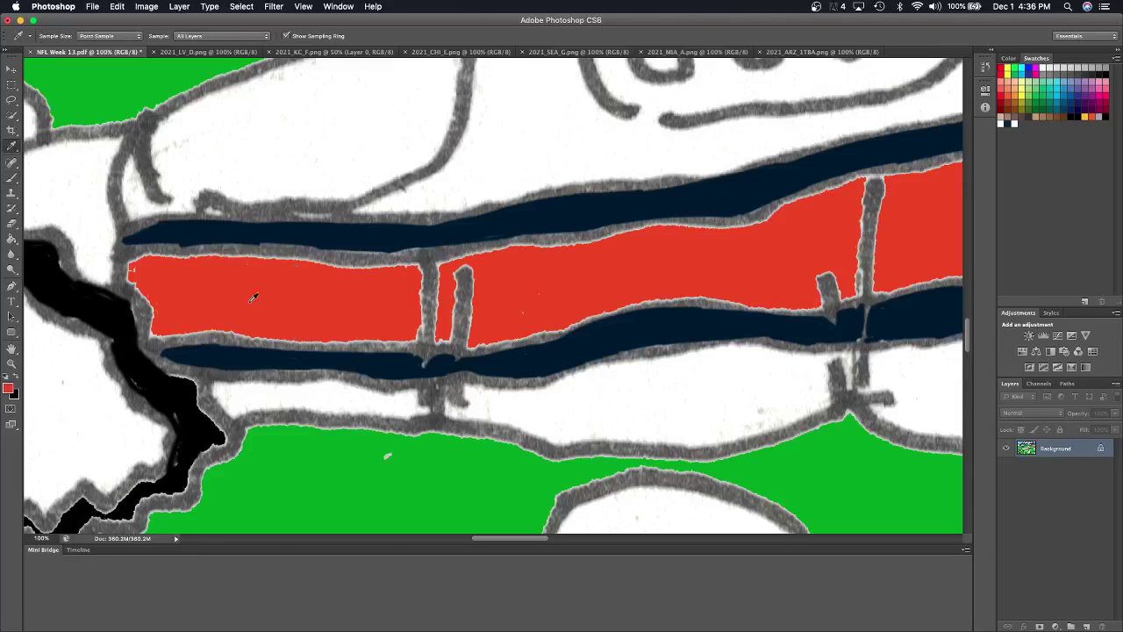
{"action": "left_click", "coordinate": [12, 178]}
{"action": "mouse_move", "coordinate": [132, 266]}
{"action": "left_mouse_down"}
{"action": "mouse_move", "coordinate": [425, 268]}
{"action": "mouse_move", "coordinate": [420, 332]}
{"action": "left_mouse_up"}
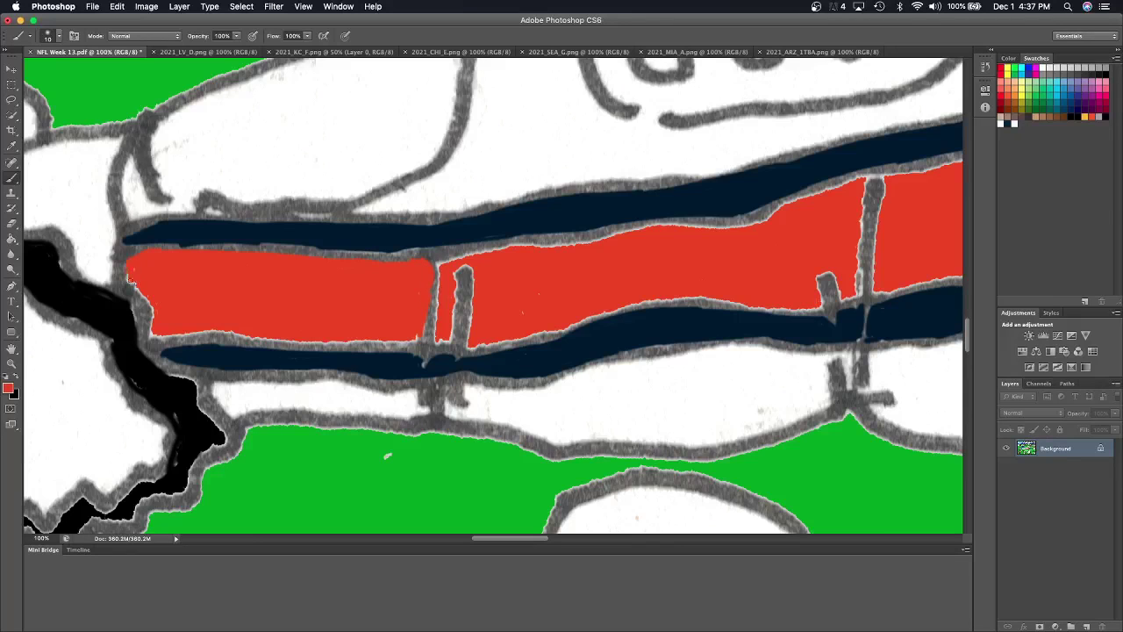
{"action": "mouse_move", "coordinate": [130, 279]}
{"action": "left_mouse_down"}
{"action": "mouse_move", "coordinate": [153, 331]}
{"action": "mouse_move", "coordinate": [408, 339]}
{"action": "left_mouse_up"}
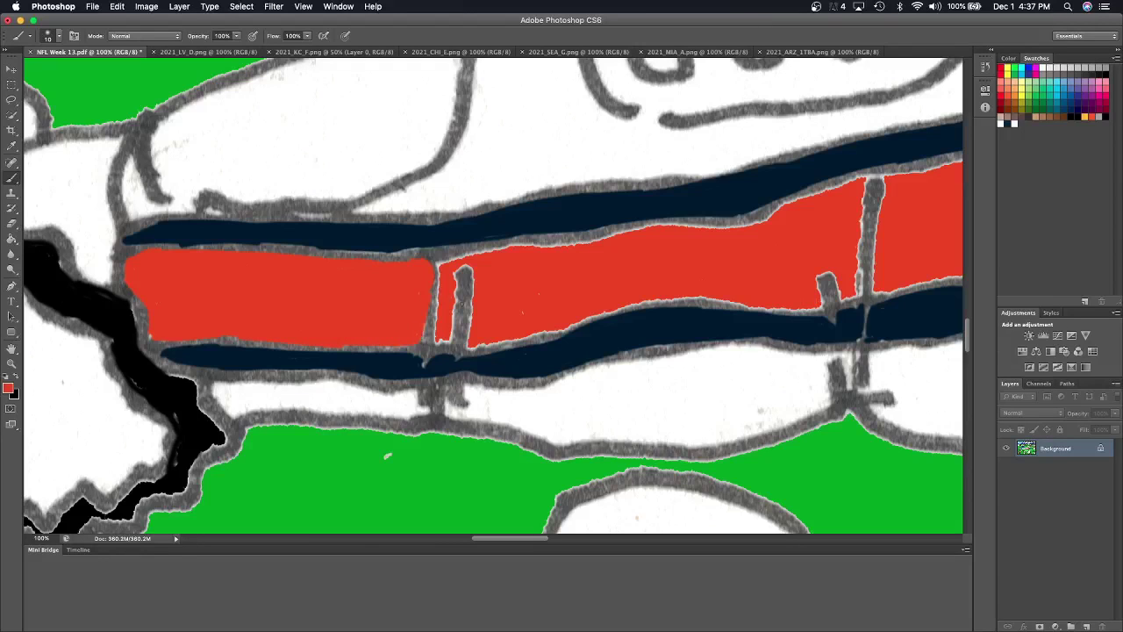
{"action": "mouse_move", "coordinate": [443, 300]}
{"action": "left_mouse_down"}
{"action": "mouse_move", "coordinate": [437, 337]}
{"action": "mouse_move", "coordinate": [458, 272]}
{"action": "mouse_move", "coordinate": [439, 298]}
{"action": "mouse_move", "coordinate": [474, 250]}
{"action": "mouse_move", "coordinate": [459, 265]}
{"action": "mouse_move", "coordinate": [478, 270]}
{"action": "mouse_move", "coordinate": [471, 334]}
{"action": "left_mouse_up"}
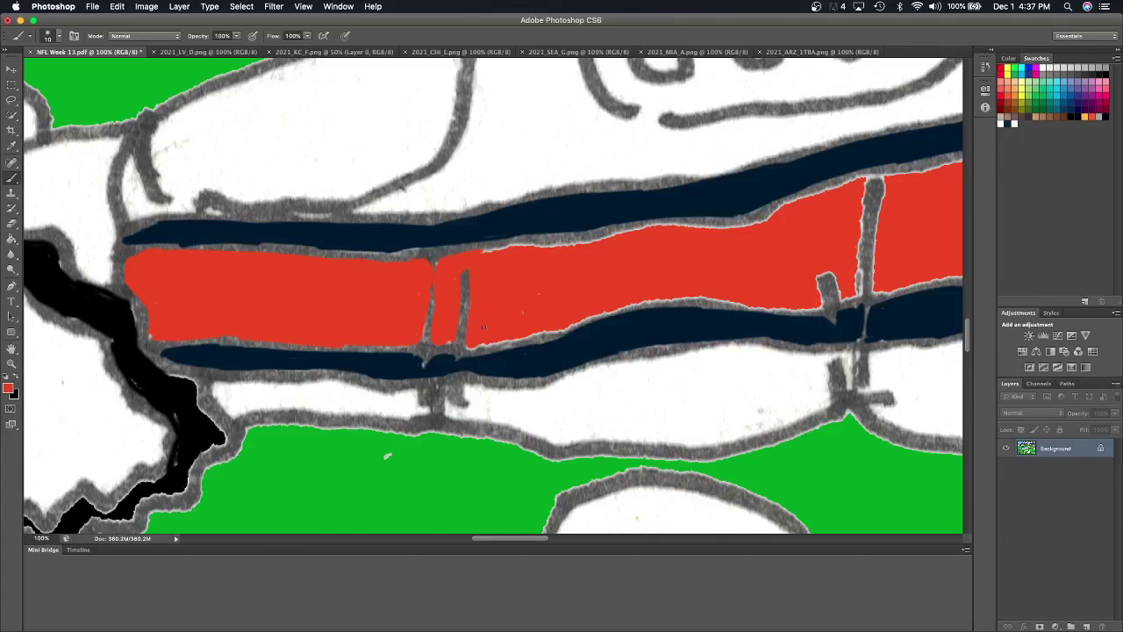
{"action": "left_click_drag", "start_coordinate": [519, 253], "coordinate": [772, 220]}
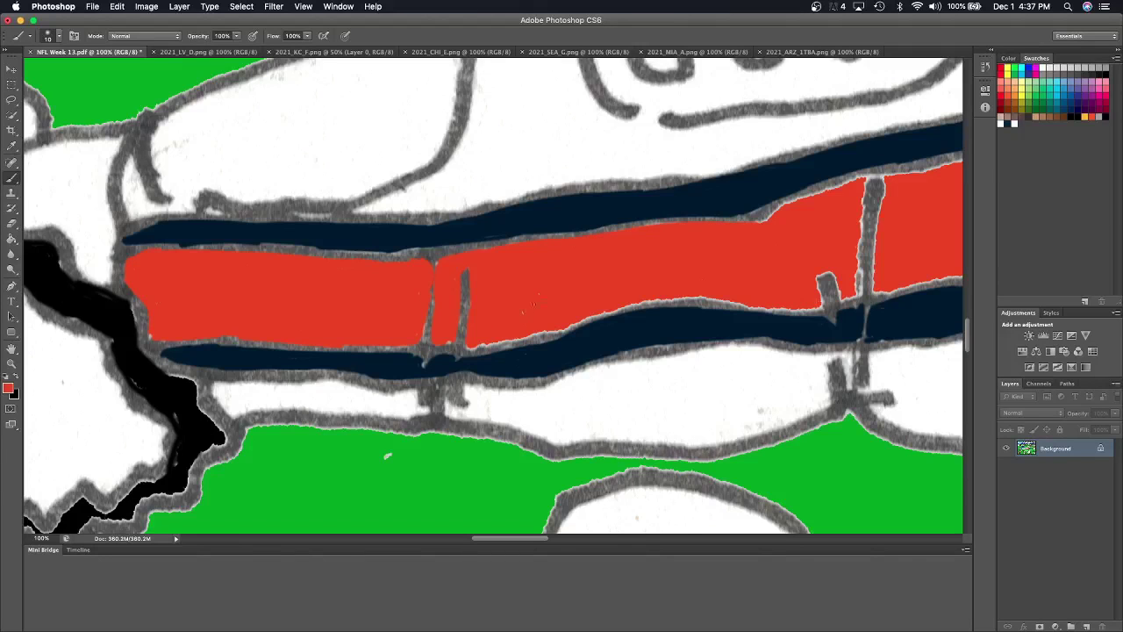
{"action": "mouse_move", "coordinate": [460, 345]}
{"action": "left_mouse_down"}
{"action": "mouse_move", "coordinate": [654, 303]}
{"action": "mouse_move", "coordinate": [815, 301]}
{"action": "left_mouse_up"}
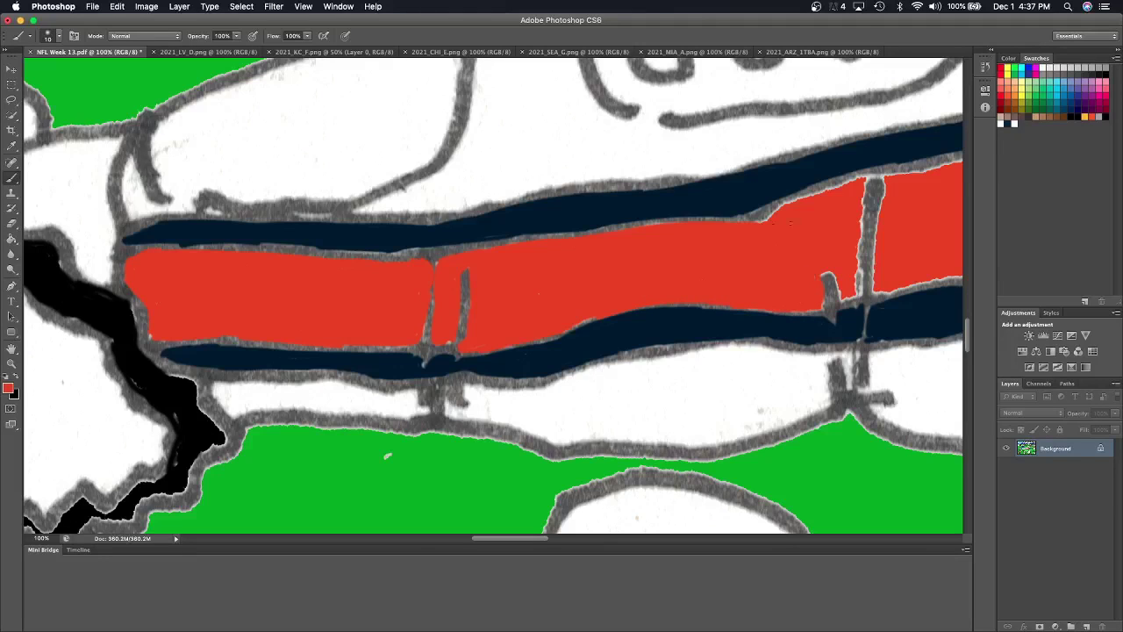
{"action": "mouse_move", "coordinate": [792, 223]}
{"action": "left_mouse_down"}
{"action": "mouse_move", "coordinate": [794, 206]}
{"action": "mouse_move", "coordinate": [866, 180]}
{"action": "mouse_move", "coordinate": [854, 279]}
{"action": "mouse_move", "coordinate": [833, 270]}
{"action": "mouse_move", "coordinate": [851, 292]}
{"action": "left_mouse_up"}
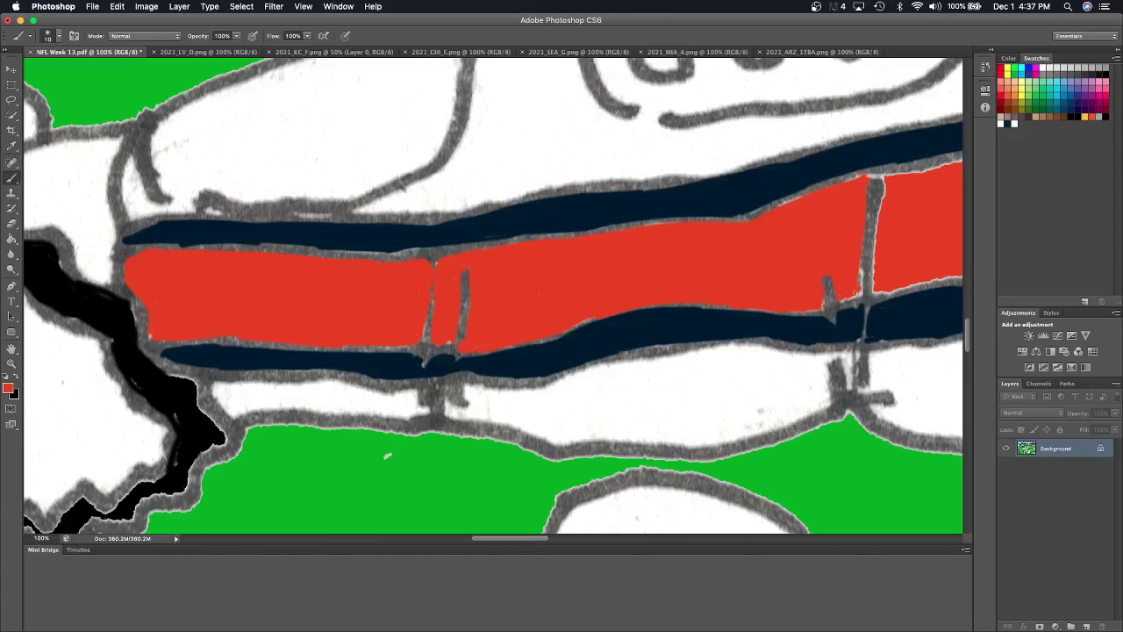
Paint red over the remaining grey top and bottom outlines on the stripe's right section.
{"action": "scroll", "coordinate": [847, 286], "scroll_direction": "right", "scroll_amount": 5}
{"action": "scroll", "coordinate": [846, 286], "scroll_direction": "up", "scroll_amount": 2}
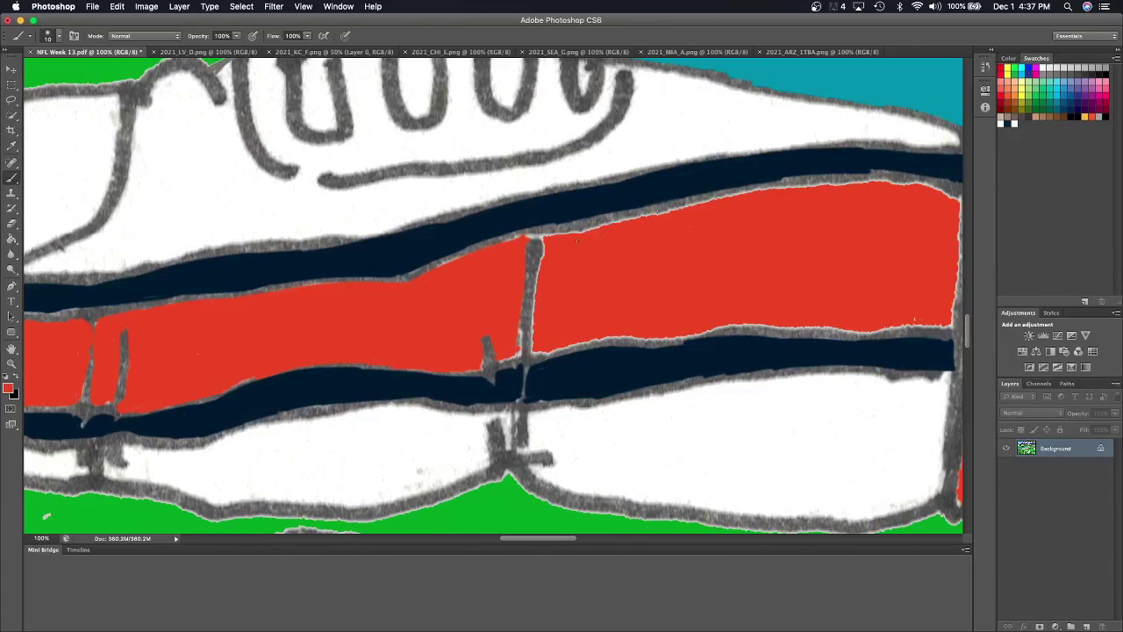
{"action": "left_click_drag", "start_coordinate": [577, 239], "coordinate": [791, 186]}
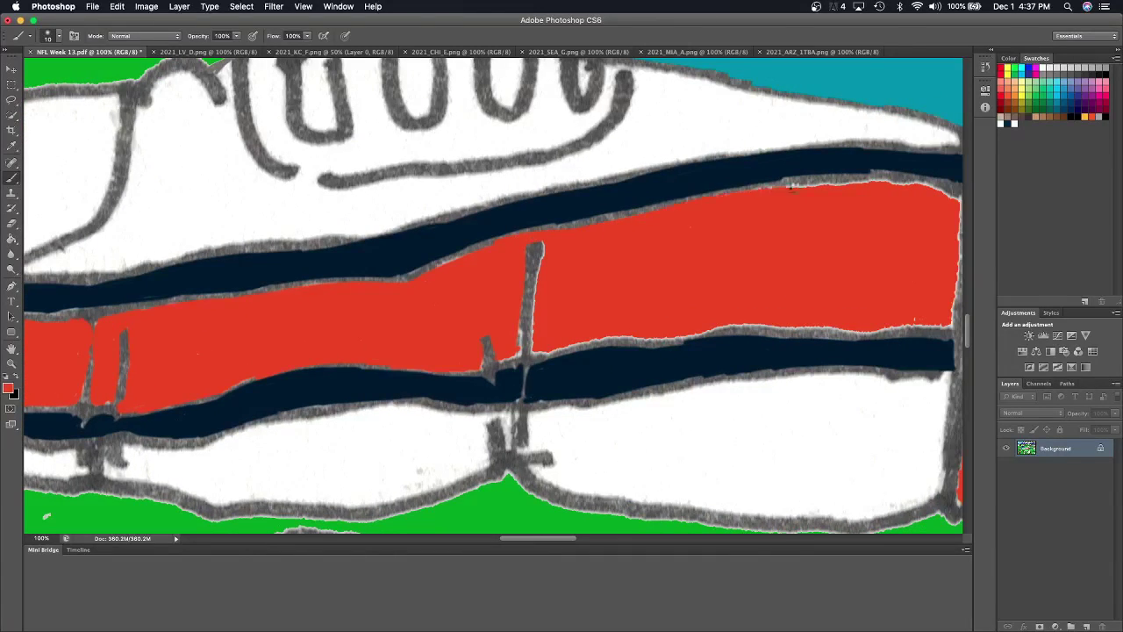
{"action": "mouse_move", "coordinate": [538, 242]}
{"action": "left_mouse_down"}
{"action": "mouse_move", "coordinate": [534, 343]}
{"action": "mouse_move", "coordinate": [518, 326]}
{"action": "mouse_move", "coordinate": [520, 351]}
{"action": "mouse_move", "coordinate": [500, 360]}
{"action": "mouse_move", "coordinate": [748, 321]}
{"action": "left_mouse_up"}
{"action": "scroll", "coordinate": [746, 317], "scroll_direction": "right", "scroll_amount": 5}
{"action": "scroll", "coordinate": [745, 317], "scroll_direction": "right", "scroll_amount": 5}
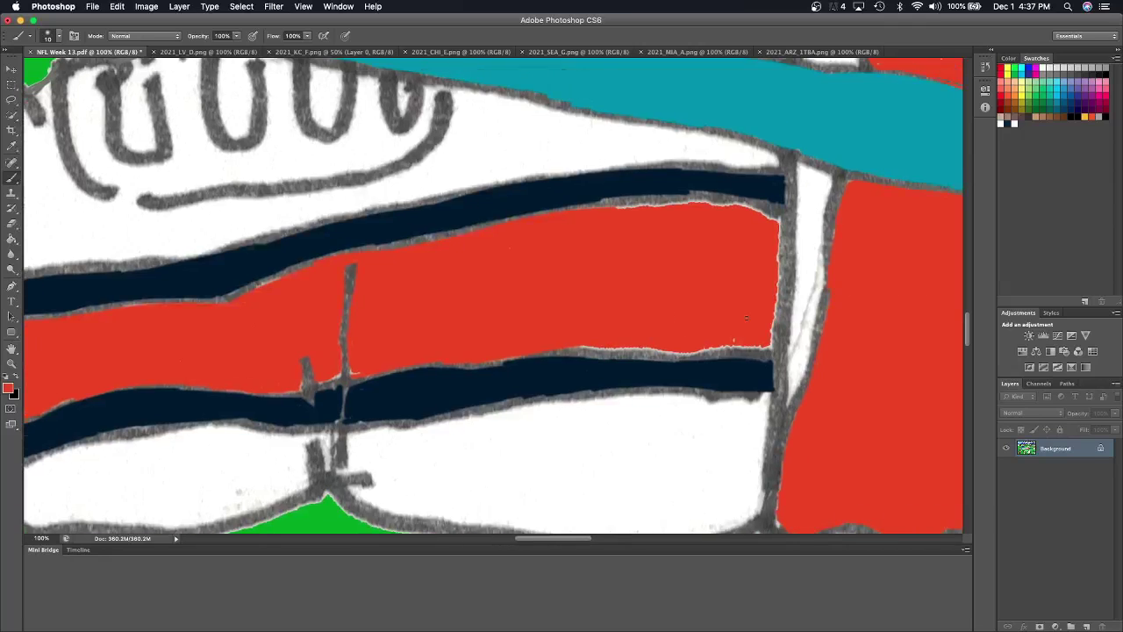
{"action": "mouse_move", "coordinate": [716, 204]}
{"action": "left_mouse_down"}
{"action": "mouse_move", "coordinate": [622, 205]}
{"action": "mouse_move", "coordinate": [767, 211]}
{"action": "mouse_move", "coordinate": [780, 245]}
{"action": "mouse_move", "coordinate": [776, 329]}
{"action": "left_mouse_up"}
{"action": "left_click_drag", "start_coordinate": [571, 349], "coordinate": [771, 347]}
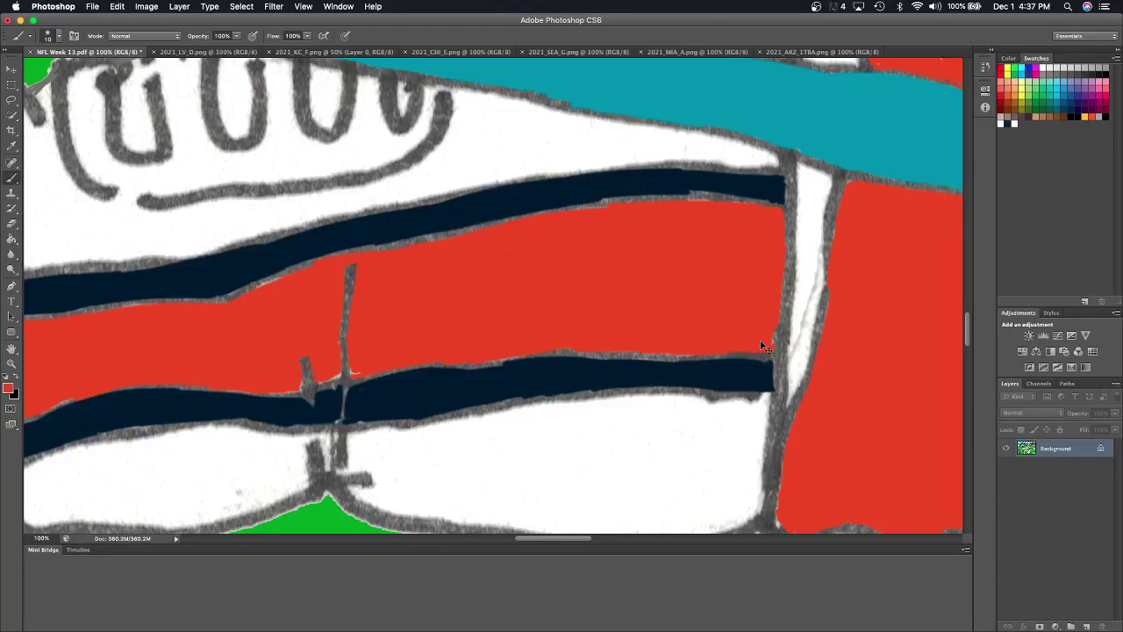
{"action": "scroll", "coordinate": [763, 346], "scroll_direction": "down", "scroll_amount": 1}
{"action": "scroll", "coordinate": [763, 347], "scroll_direction": "down", "scroll_amount": 1}
{"action": "scroll", "coordinate": [763, 347], "scroll_direction": "down", "scroll_amount": 1}
{"action": "scroll", "coordinate": [765, 345], "scroll_direction": "down", "scroll_amount": 1}
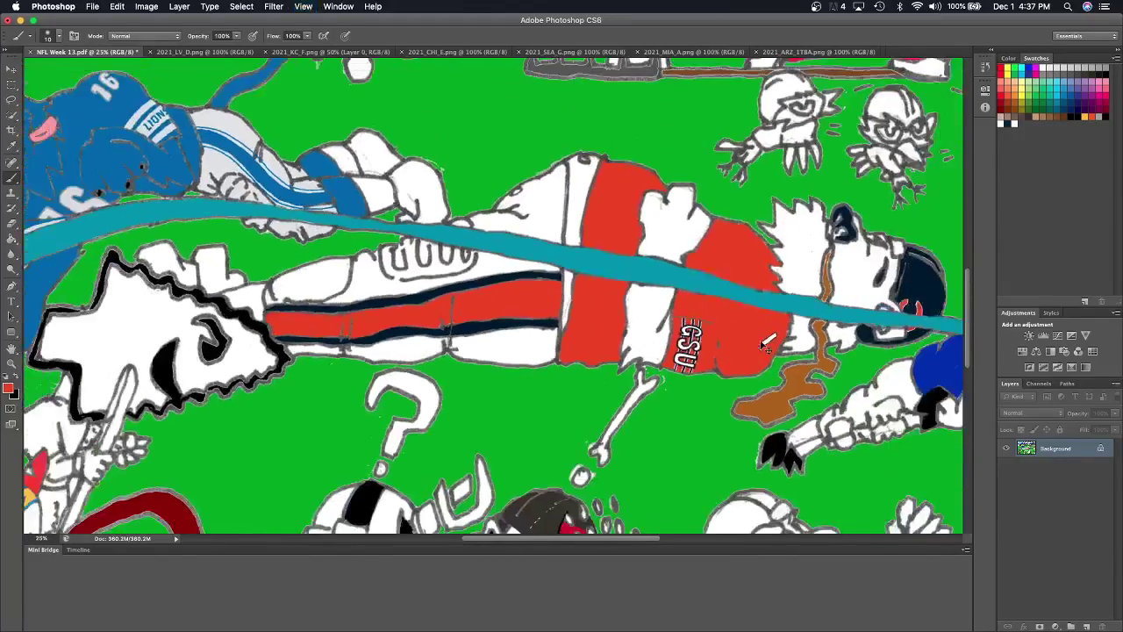
{"action": "scroll", "coordinate": [766, 345], "scroll_direction": "down", "scroll_amount": 1}
{"action": "scroll", "coordinate": [766, 345], "scroll_direction": "down", "scroll_amount": 1}
{"action": "scroll", "coordinate": [765, 347], "scroll_direction": "down", "scroll_amount": 1}
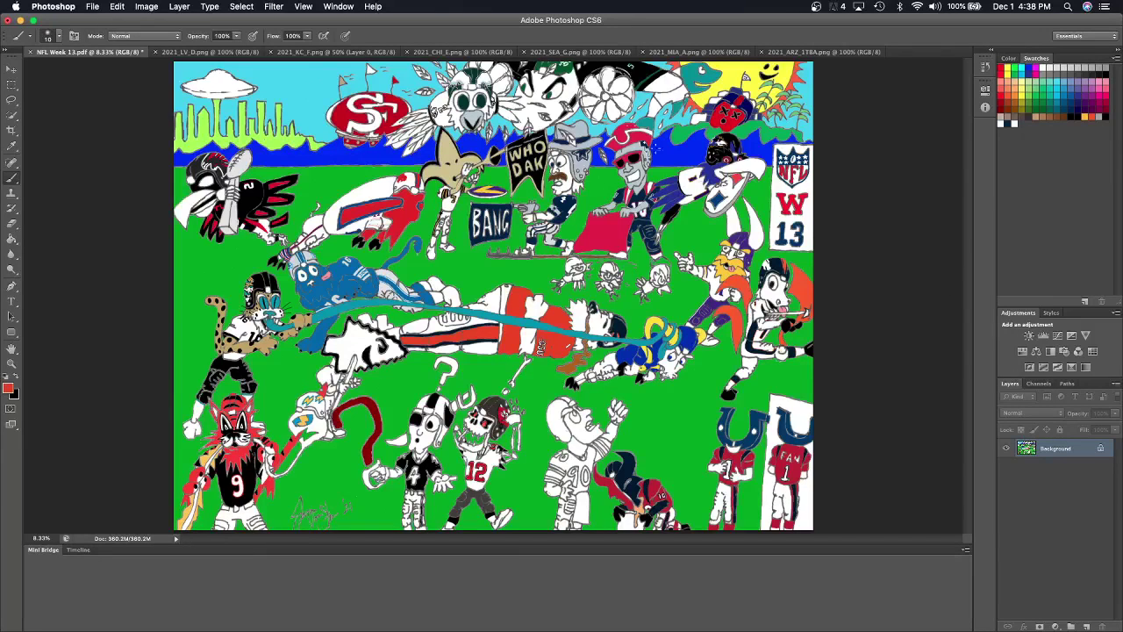
Sample silver-grey from the 2021_LV_D.png Raiders sheet and bucket-fill the Raiders helmet with it.
{"action": "left_click", "coordinate": [716, 54]}
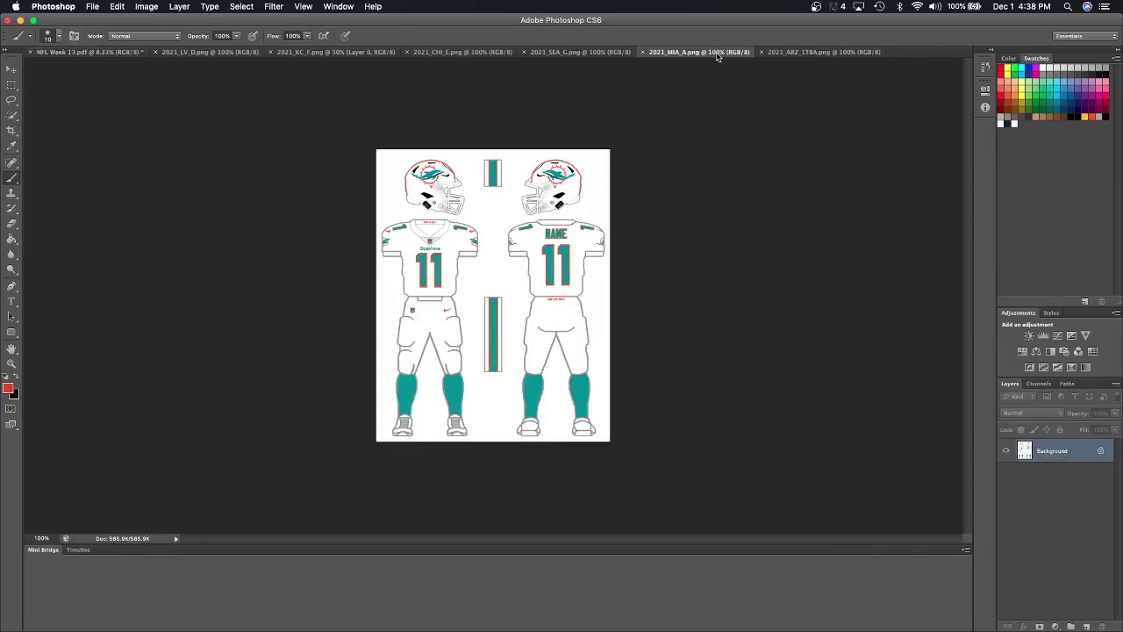
{"action": "left_click", "coordinate": [214, 52]}
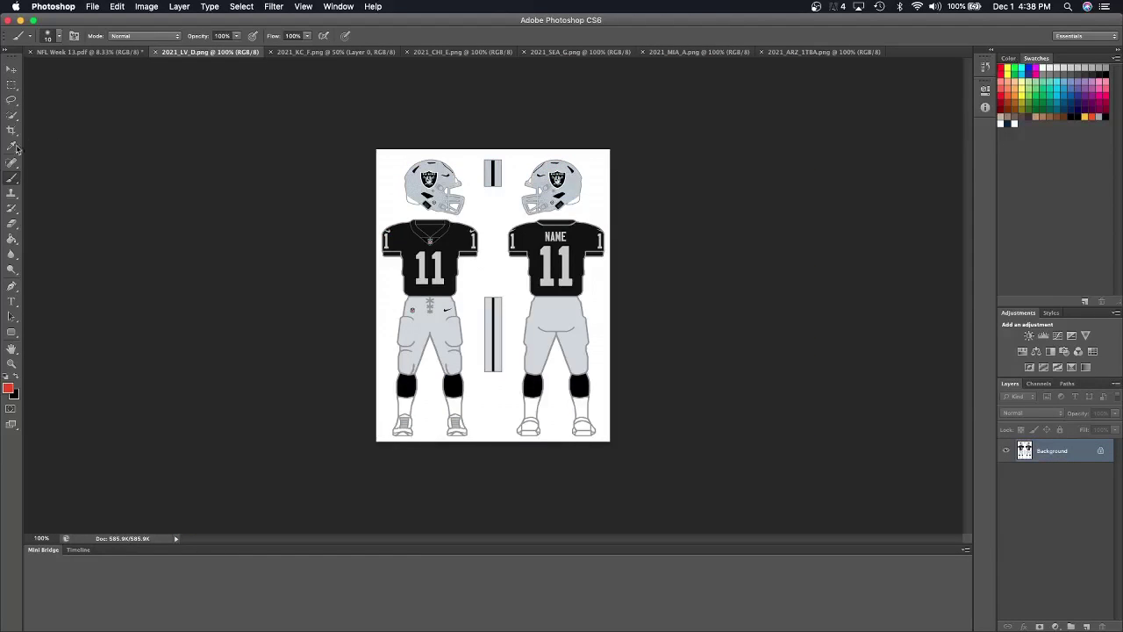
{"action": "left_click", "coordinate": [12, 146]}
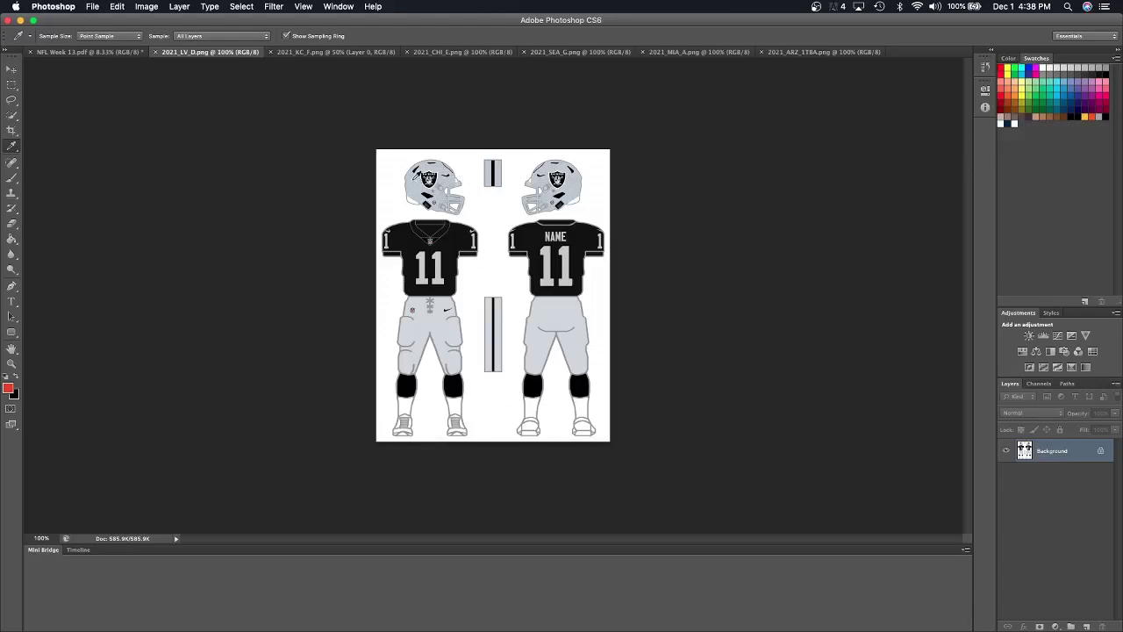
{"action": "left_click", "coordinate": [121, 51]}
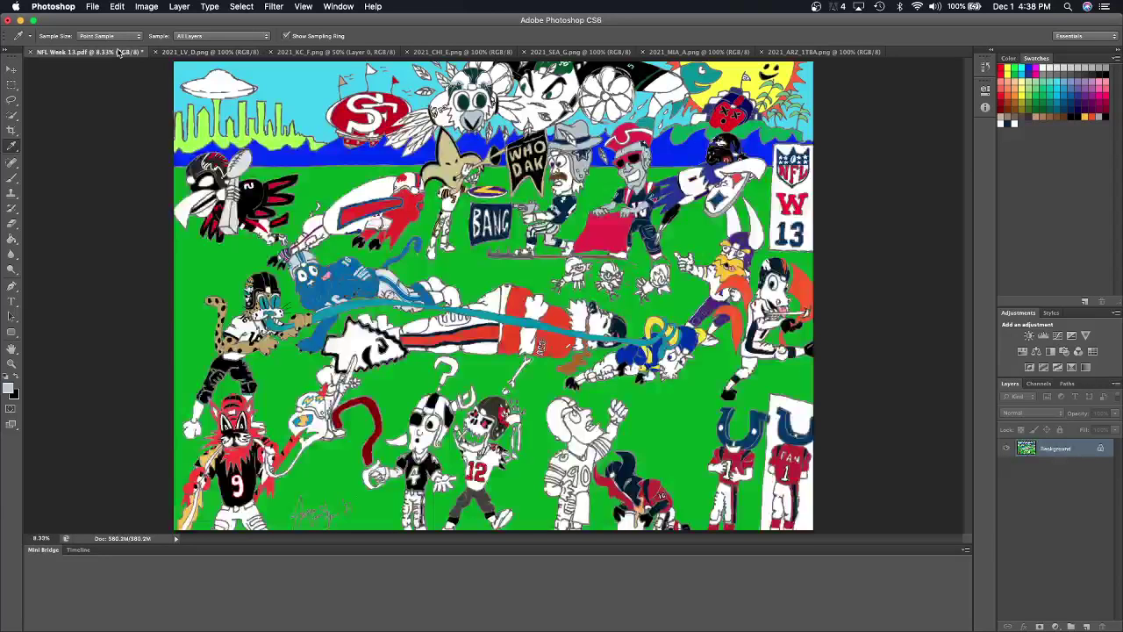
{"action": "left_click", "coordinate": [13, 239]}
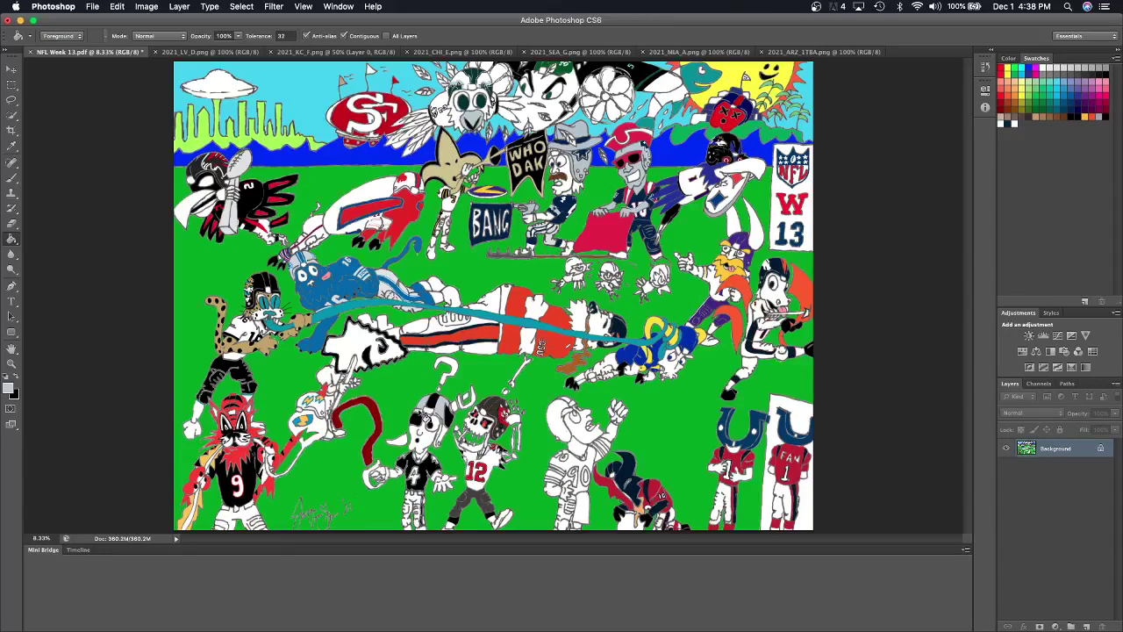
{"action": "left_click", "coordinate": [445, 435]}
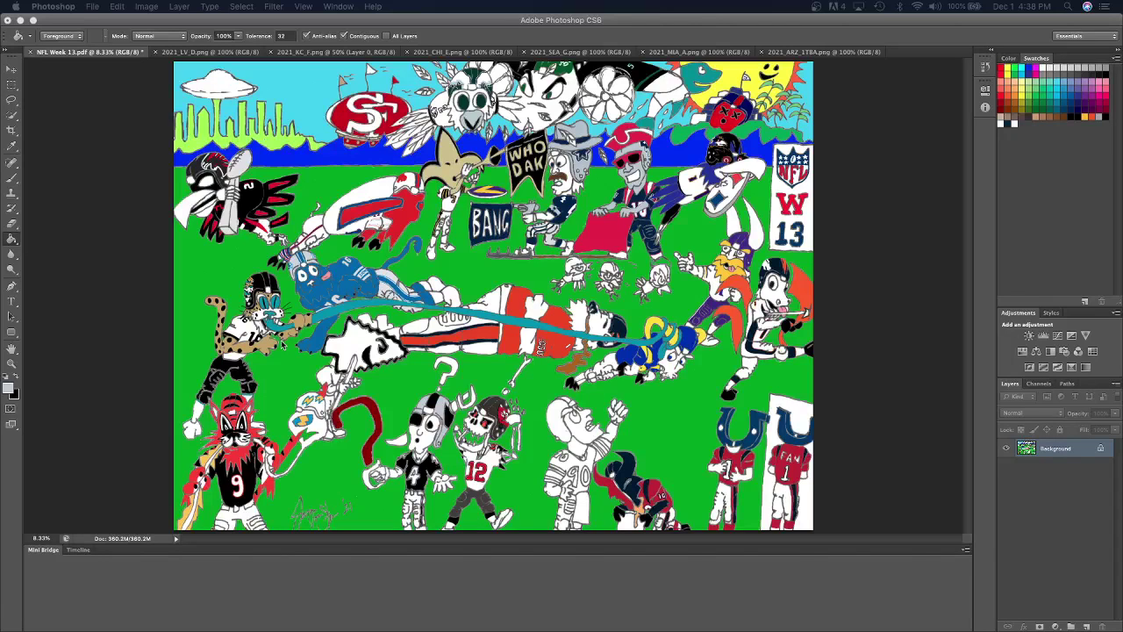
{"action": "left_click", "coordinate": [560, 35]}
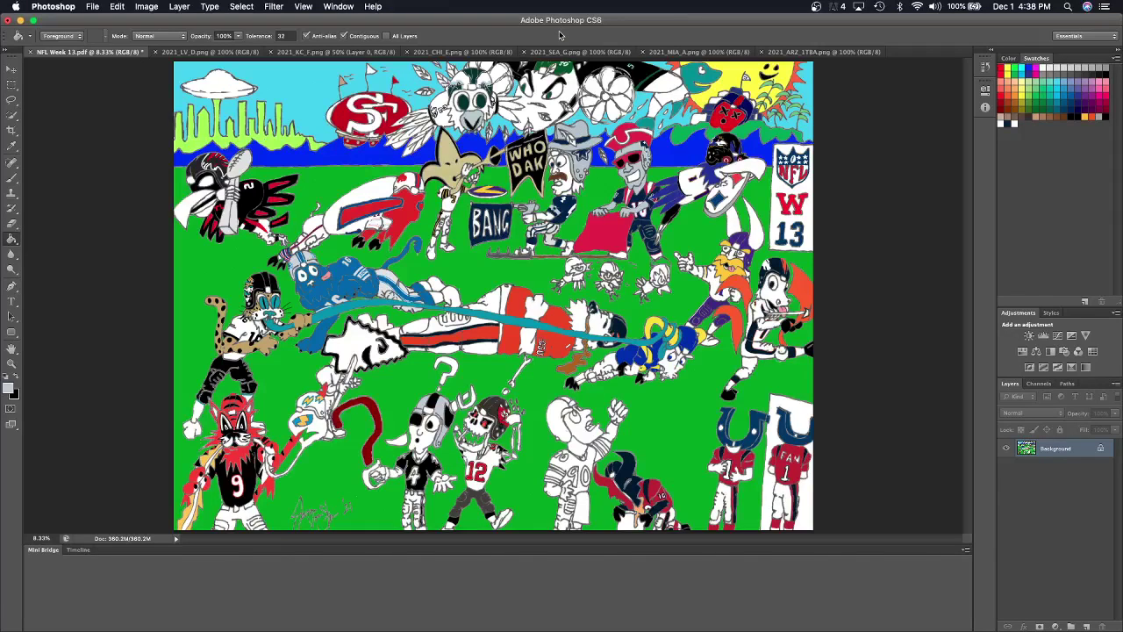
Zoom in on the Raiders helmet and brush light grey over its upper-right and lower-left edges.
{"action": "key", "text": "super+equal"}
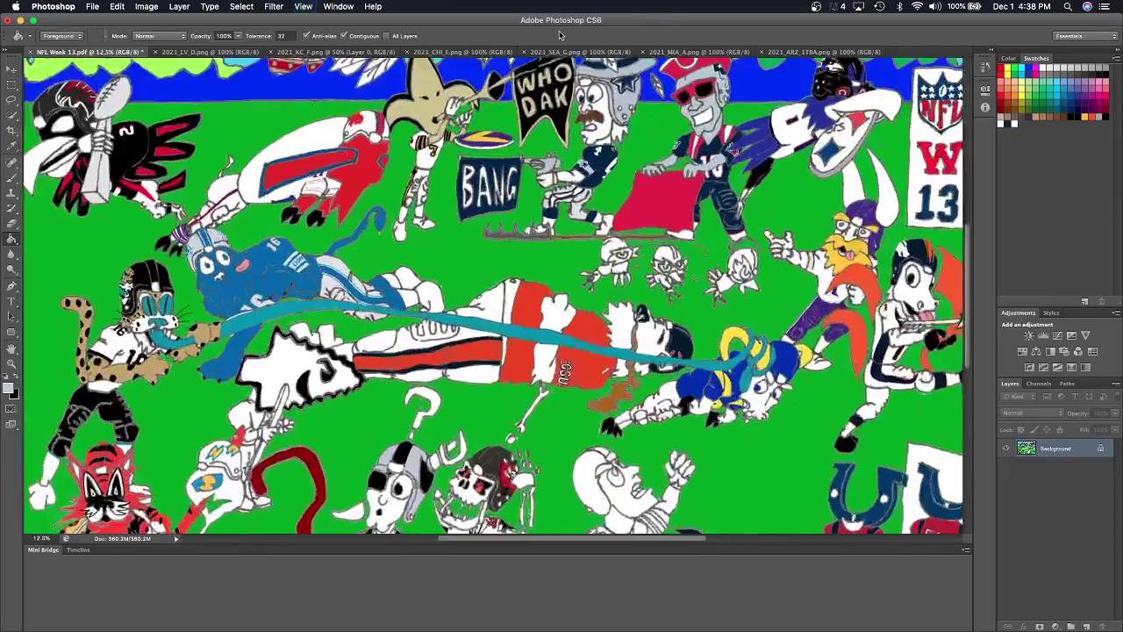
{"action": "key", "text": "super+equal"}
{"action": "key", "text": "super+equal"}
{"action": "key", "text": "super+equal"}
{"action": "scroll", "coordinate": [560, 35], "scroll_direction": "up", "scroll_amount": 10}
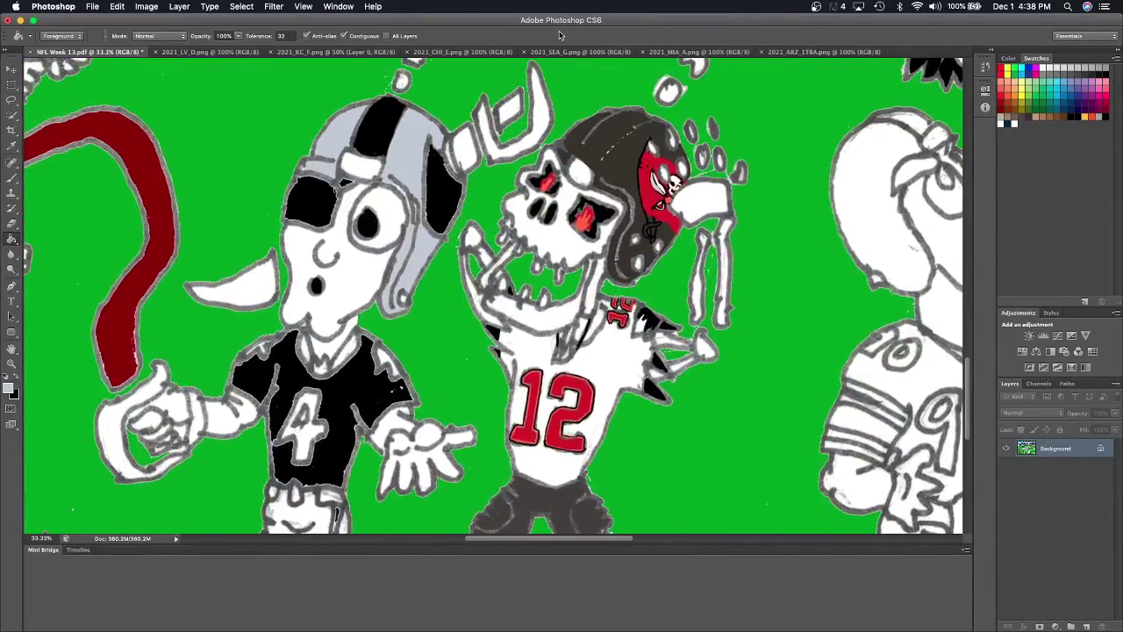
{"action": "left_click", "coordinate": [12, 179]}
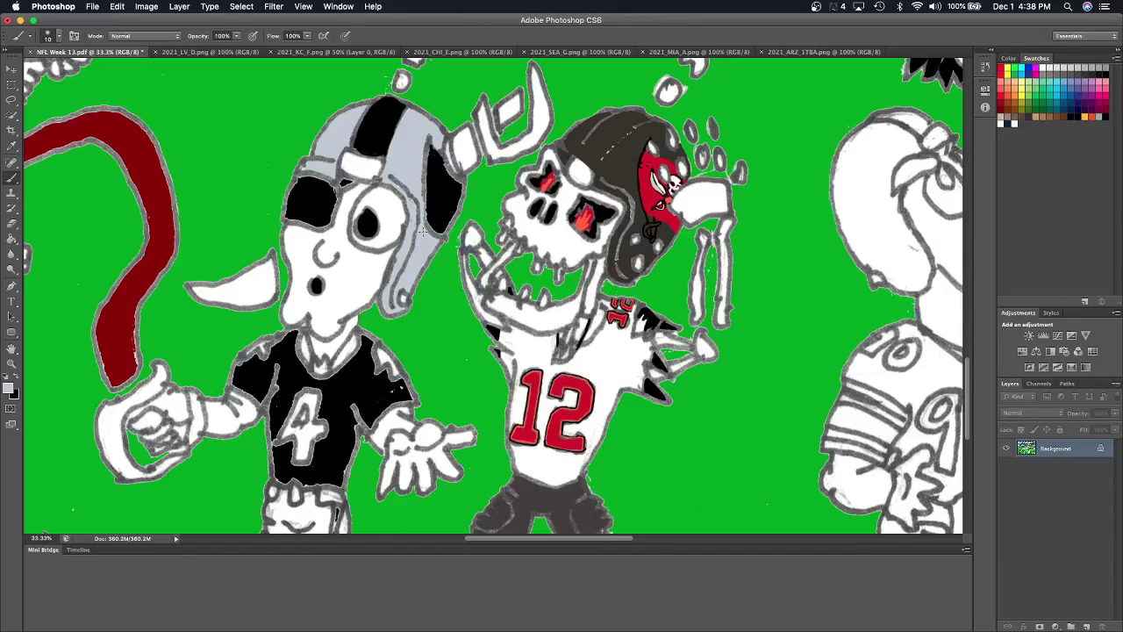
{"action": "key", "text": "ctrl+plus"}
{"action": "key", "text": "ctrl+plus"}
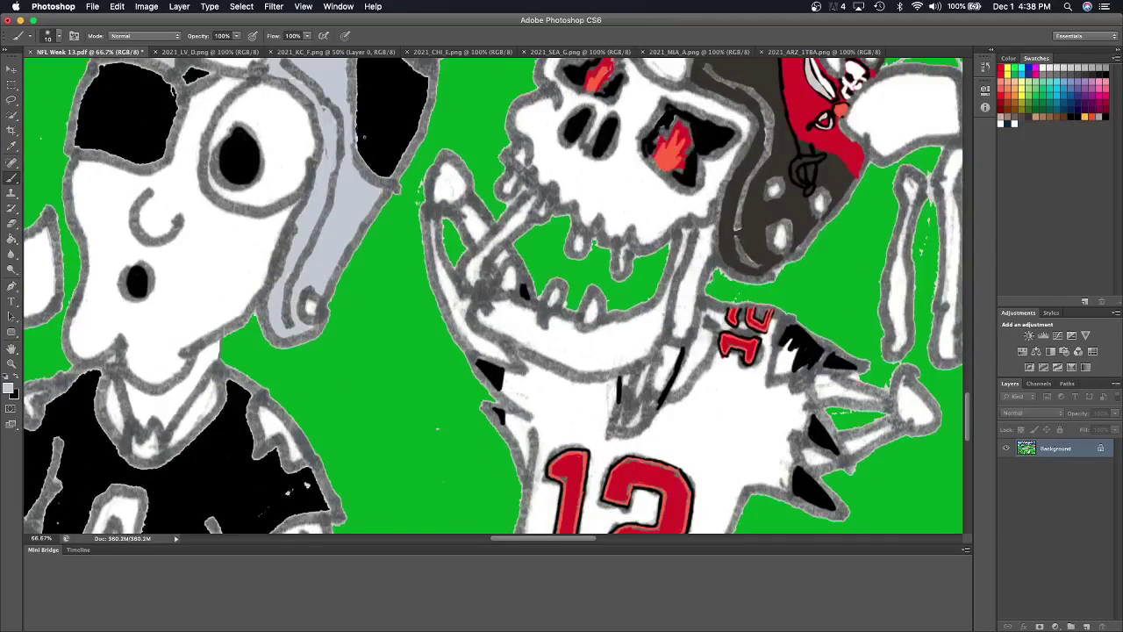
{"action": "scroll", "coordinate": [364, 136], "scroll_direction": "up", "scroll_amount": 5}
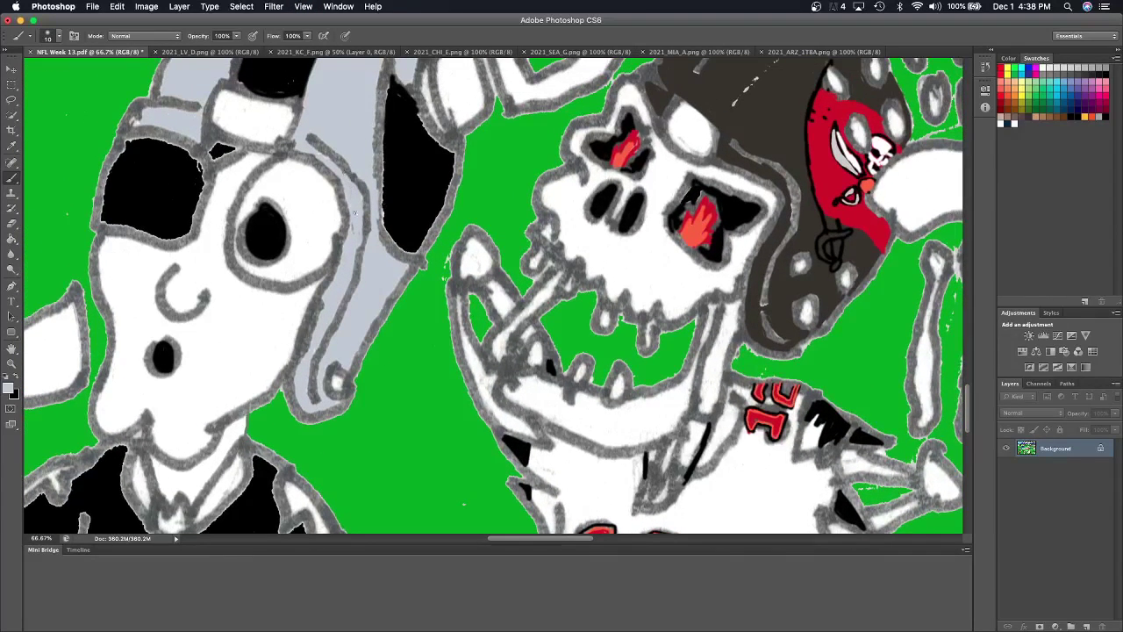
{"action": "scroll", "coordinate": [326, 158], "scroll_direction": "up", "scroll_amount": 5}
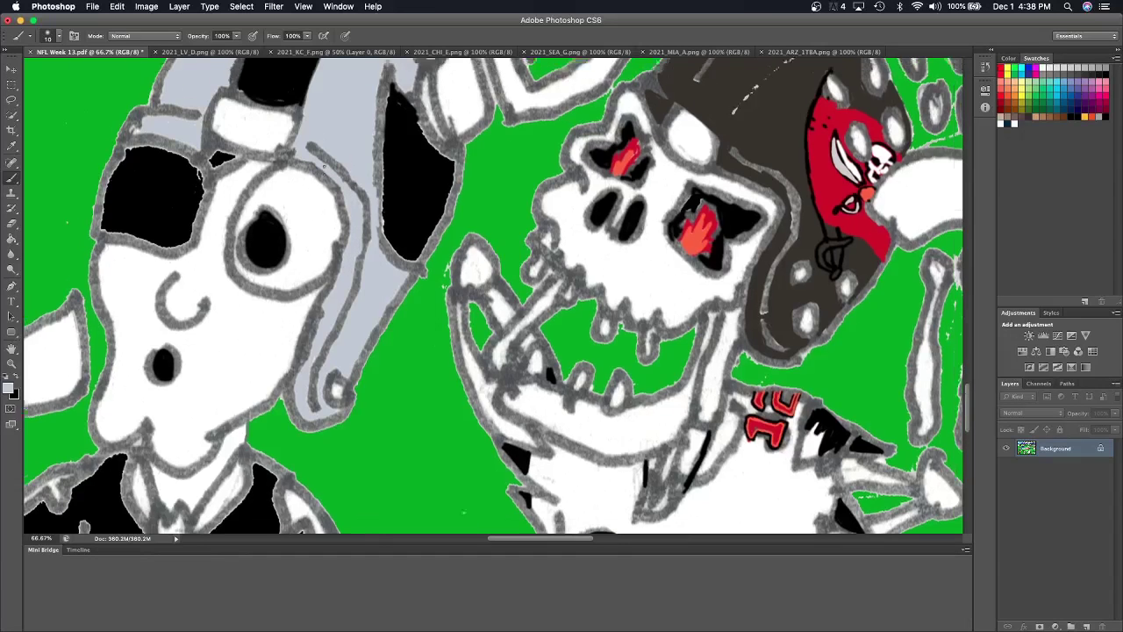
{"action": "mouse_move", "coordinate": [437, 163]}
{"action": "left_mouse_down"}
{"action": "mouse_move", "coordinate": [457, 186]}
{"action": "mouse_move", "coordinate": [439, 109]}
{"action": "mouse_move", "coordinate": [462, 205]}
{"action": "mouse_move", "coordinate": [481, 221]}
{"action": "mouse_move", "coordinate": [434, 123]}
{"action": "left_mouse_up"}
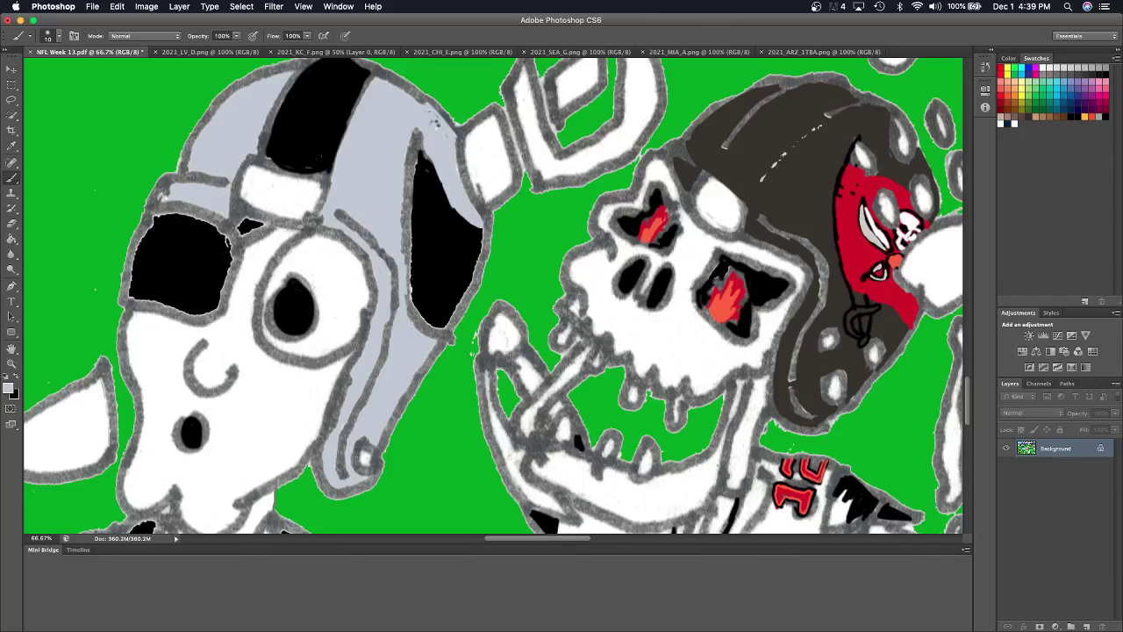
{"action": "scroll", "coordinate": [435, 126], "scroll_direction": "left", "scroll_amount": 5}
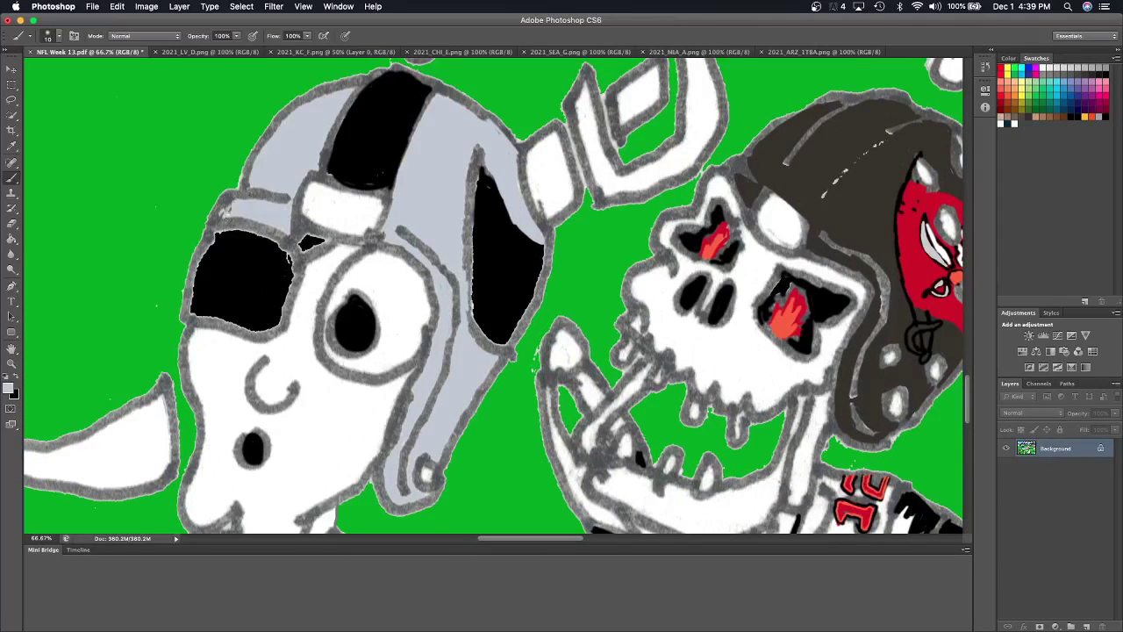
{"action": "left_click_drag", "start_coordinate": [226, 211], "coordinate": [250, 200]}
{"action": "scroll", "coordinate": [264, 217], "scroll_direction": "down", "scroll_amount": 2}
{"action": "scroll", "coordinate": [264, 217], "scroll_direction": "left", "scroll_amount": 2}
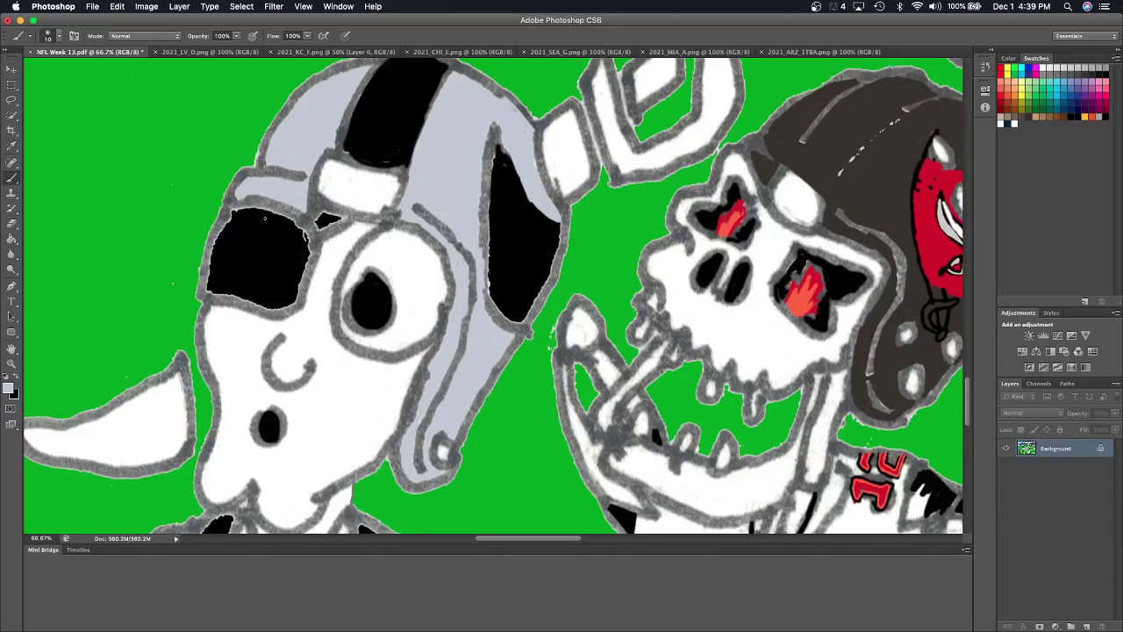
Switch to black and brush over the gaps around the eye patch, helmet stripe and side panel.
{"action": "left_click", "coordinate": [16, 375]}
{"action": "mouse_move", "coordinate": [224, 214]}
{"action": "left_mouse_down"}
{"action": "mouse_move", "coordinate": [224, 290]}
{"action": "mouse_move", "coordinate": [273, 294]}
{"action": "left_mouse_up"}
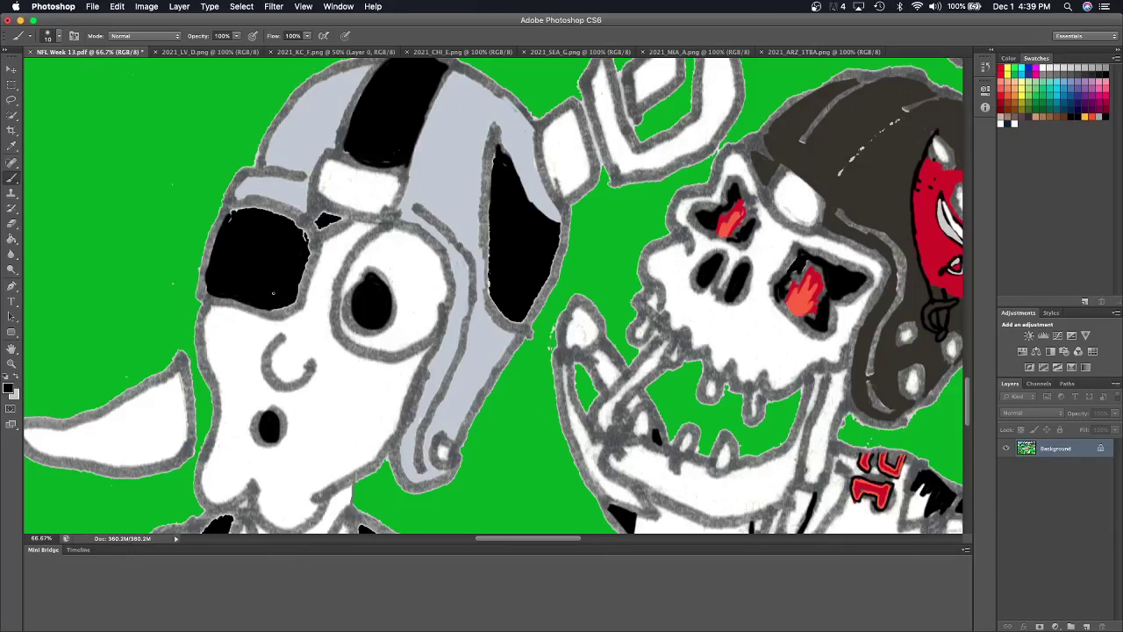
{"action": "mouse_move", "coordinate": [232, 217]}
{"action": "left_mouse_down"}
{"action": "mouse_move", "coordinate": [237, 207]}
{"action": "mouse_move", "coordinate": [240, 227]}
{"action": "mouse_move", "coordinate": [309, 250]}
{"action": "mouse_move", "coordinate": [311, 276]}
{"action": "mouse_move", "coordinate": [282, 307]}
{"action": "mouse_move", "coordinate": [302, 281]}
{"action": "left_mouse_up"}
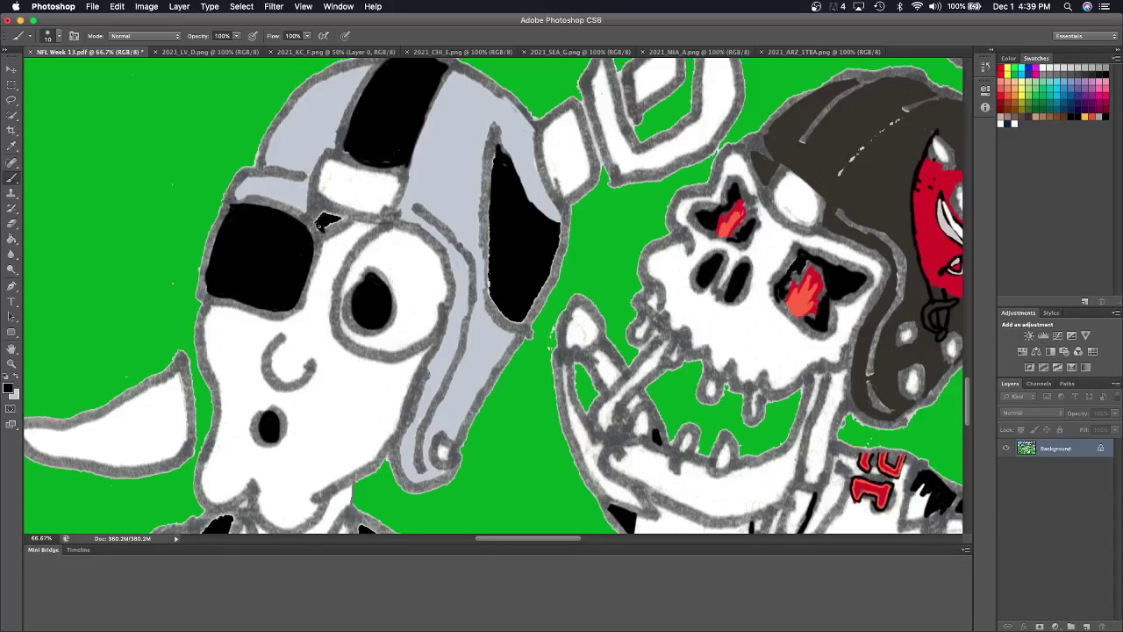
{"action": "mouse_move", "coordinate": [322, 220]}
{"action": "left_mouse_down"}
{"action": "mouse_move", "coordinate": [340, 225]}
{"action": "mouse_move", "coordinate": [350, 218]}
{"action": "mouse_move", "coordinate": [324, 214]}
{"action": "mouse_move", "coordinate": [345, 211]}
{"action": "left_mouse_up"}
{"action": "mouse_move", "coordinate": [500, 133]}
{"action": "left_mouse_down"}
{"action": "mouse_move", "coordinate": [533, 156]}
{"action": "mouse_move", "coordinate": [498, 140]}
{"action": "mouse_move", "coordinate": [534, 204]}
{"action": "mouse_move", "coordinate": [512, 154]}
{"action": "mouse_move", "coordinate": [532, 160]}
{"action": "mouse_move", "coordinate": [521, 153]}
{"action": "mouse_move", "coordinate": [558, 215]}
{"action": "mouse_move", "coordinate": [553, 259]}
{"action": "mouse_move", "coordinate": [561, 230]}
{"action": "mouse_move", "coordinate": [542, 294]}
{"action": "mouse_move", "coordinate": [525, 309]}
{"action": "left_mouse_up"}
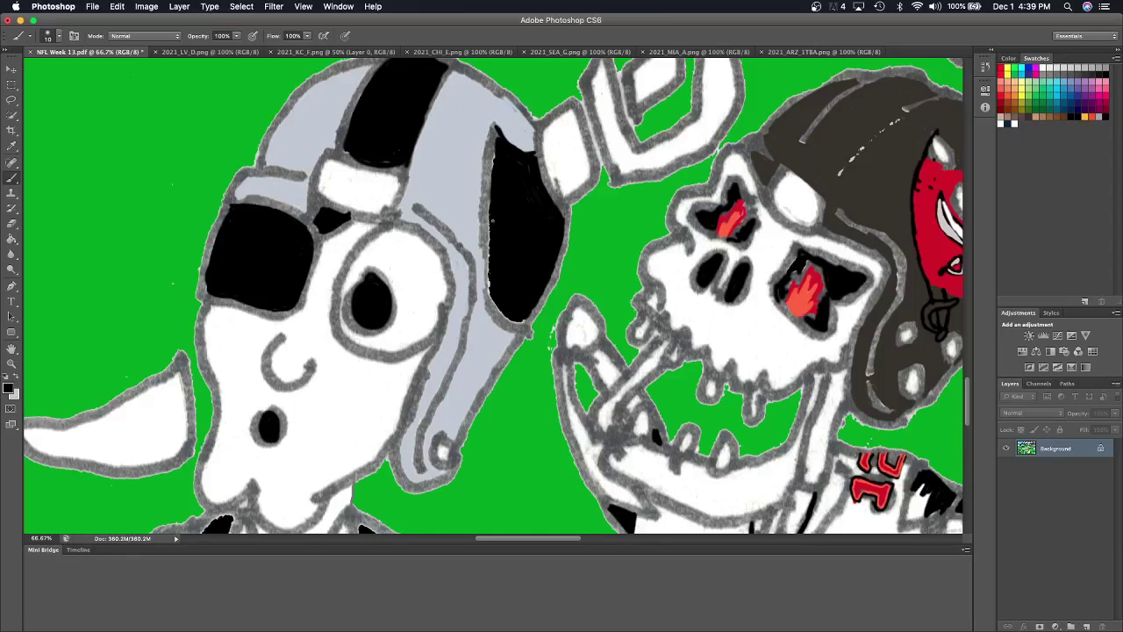
{"action": "mouse_move", "coordinate": [492, 212]}
{"action": "left_mouse_down"}
{"action": "mouse_move", "coordinate": [488, 290]}
{"action": "mouse_move", "coordinate": [496, 312]}
{"action": "mouse_move", "coordinate": [526, 323]}
{"action": "mouse_move", "coordinate": [521, 307]}
{"action": "left_mouse_up"}
{"action": "left_click_drag", "start_coordinate": [493, 182], "coordinate": [493, 178]}
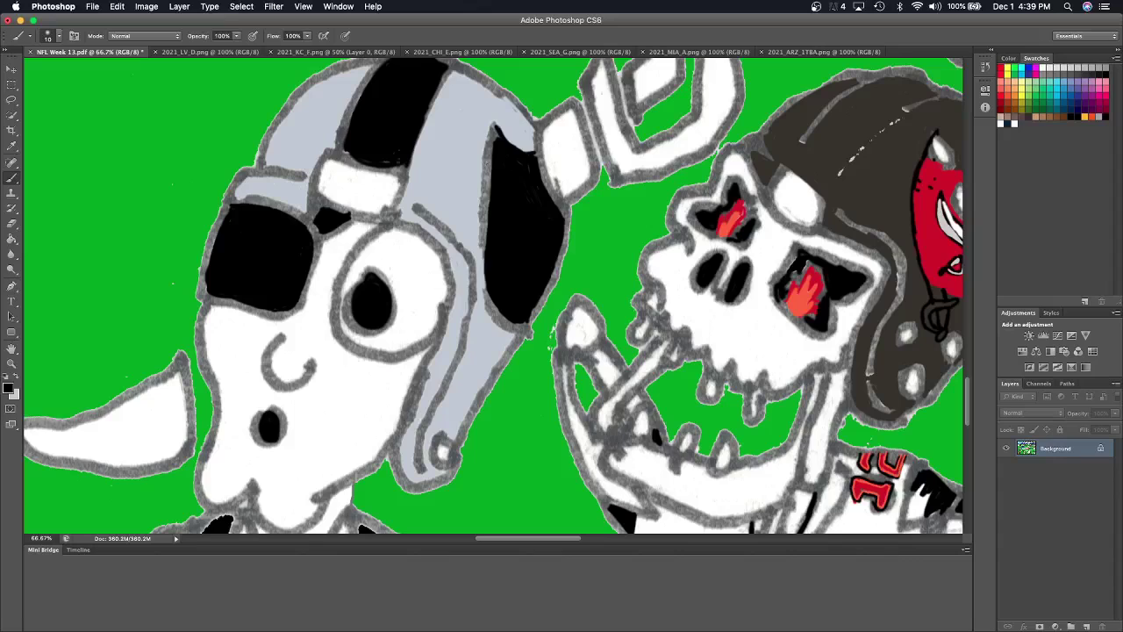
{"action": "mouse_move", "coordinate": [343, 154]}
{"action": "left_mouse_down"}
{"action": "mouse_move", "coordinate": [403, 167]}
{"action": "mouse_move", "coordinate": [394, 160]}
{"action": "left_mouse_up"}
Sample white and outline the black helmet side panel with a thin white border.
{"action": "left_click", "coordinate": [11, 146]}
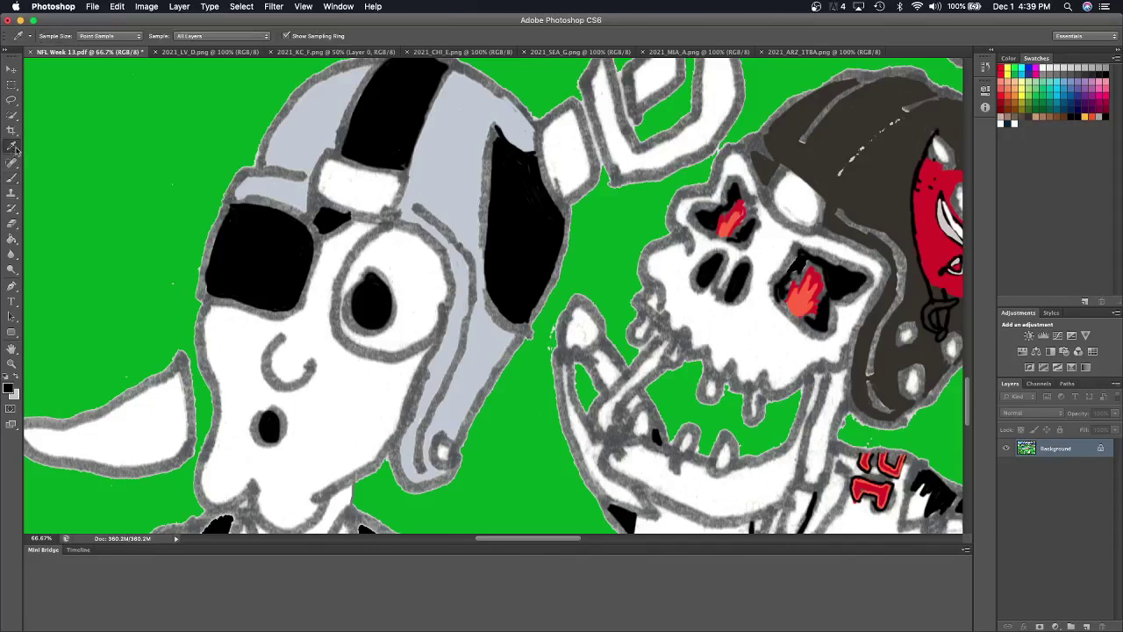
{"action": "left_click", "coordinate": [245, 351]}
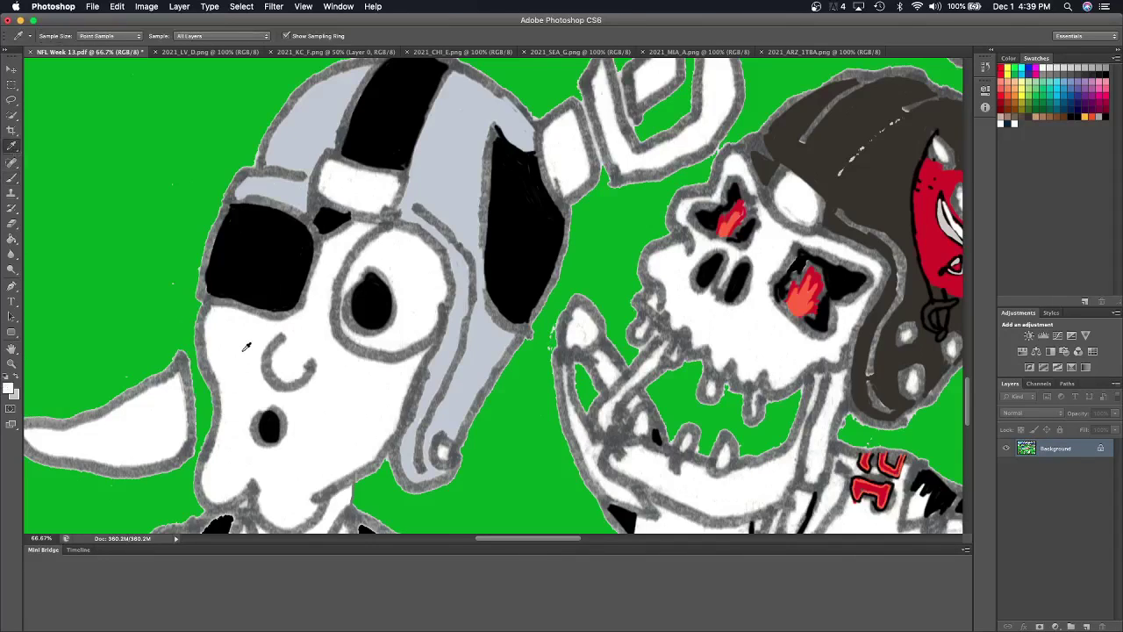
{"action": "left_click", "coordinate": [15, 179]}
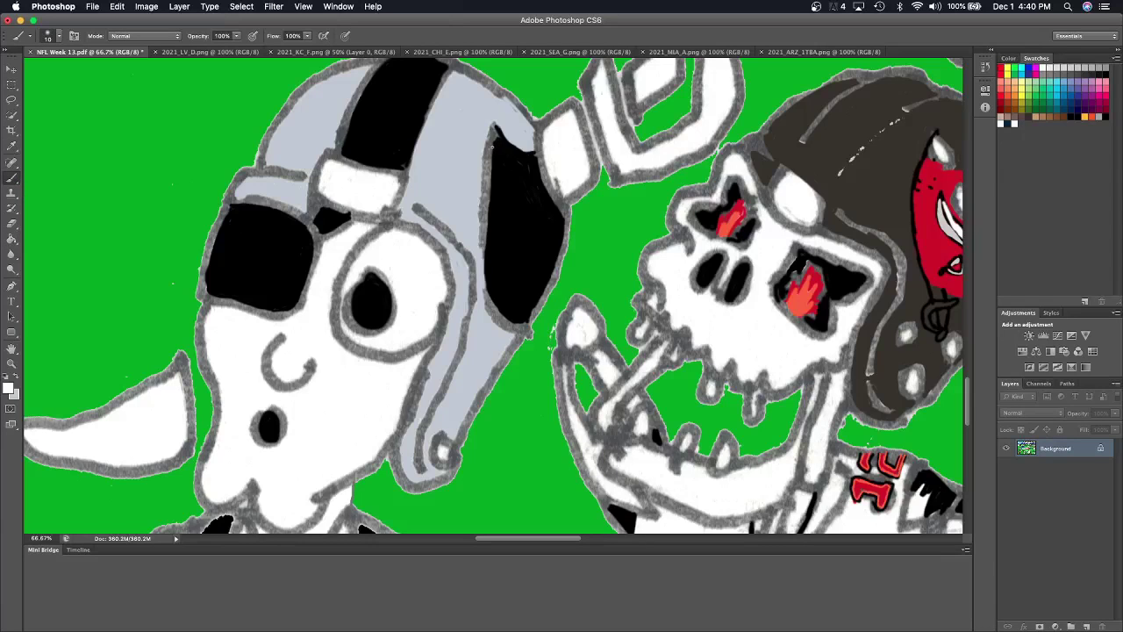
{"action": "left_click_drag", "start_coordinate": [493, 129], "coordinate": [485, 294]}
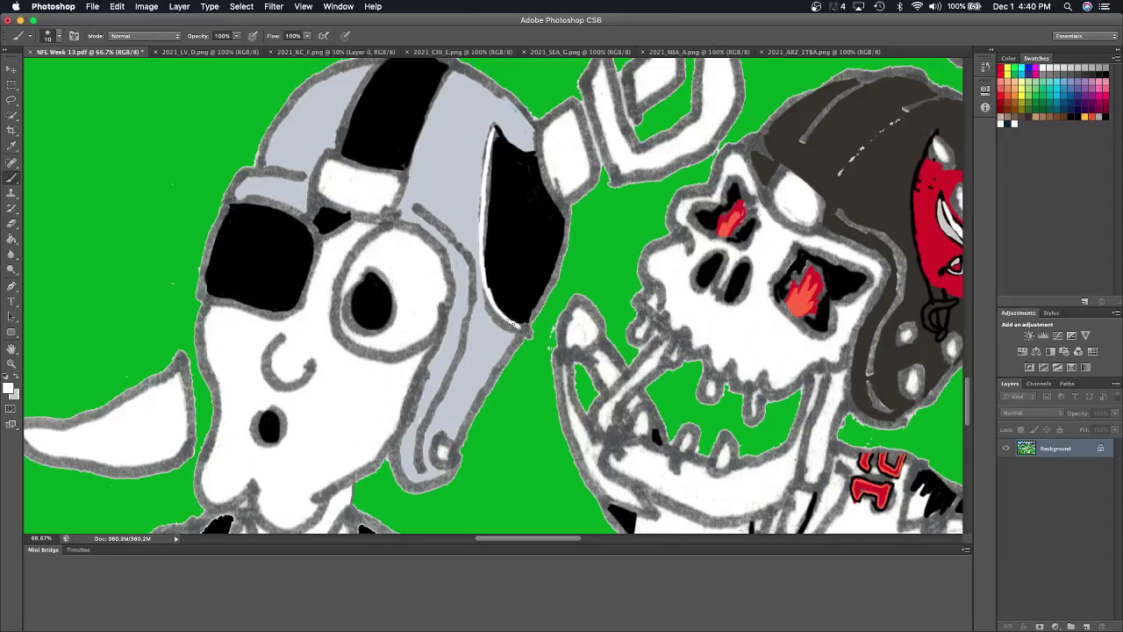
{"action": "left_click_drag", "start_coordinate": [485, 294], "coordinate": [525, 329]}
{"action": "left_click_drag", "start_coordinate": [491, 126], "coordinate": [536, 156]}
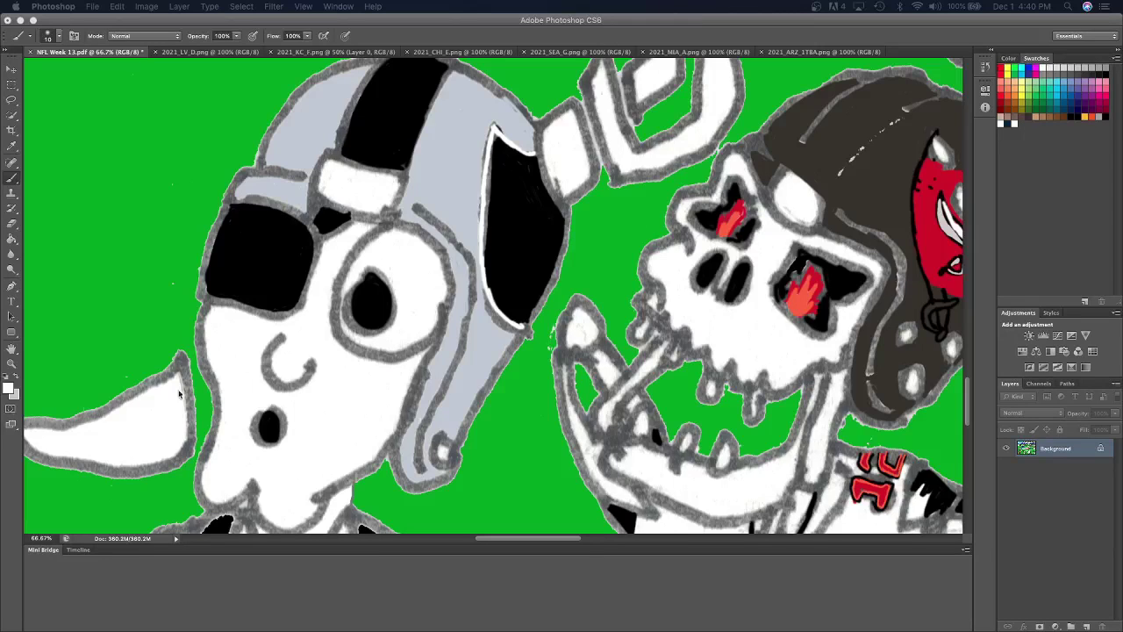
Hand-letter white 'RAI' on the panel with a small mark beneath.
{"action": "left_click", "coordinate": [506, 163]}
{"action": "mouse_move", "coordinate": [503, 162]}
{"action": "left_mouse_down"}
{"action": "mouse_move", "coordinate": [503, 181]}
{"action": "mouse_move", "coordinate": [526, 163]}
{"action": "mouse_move", "coordinate": [541, 188]}
{"action": "left_mouse_up"}
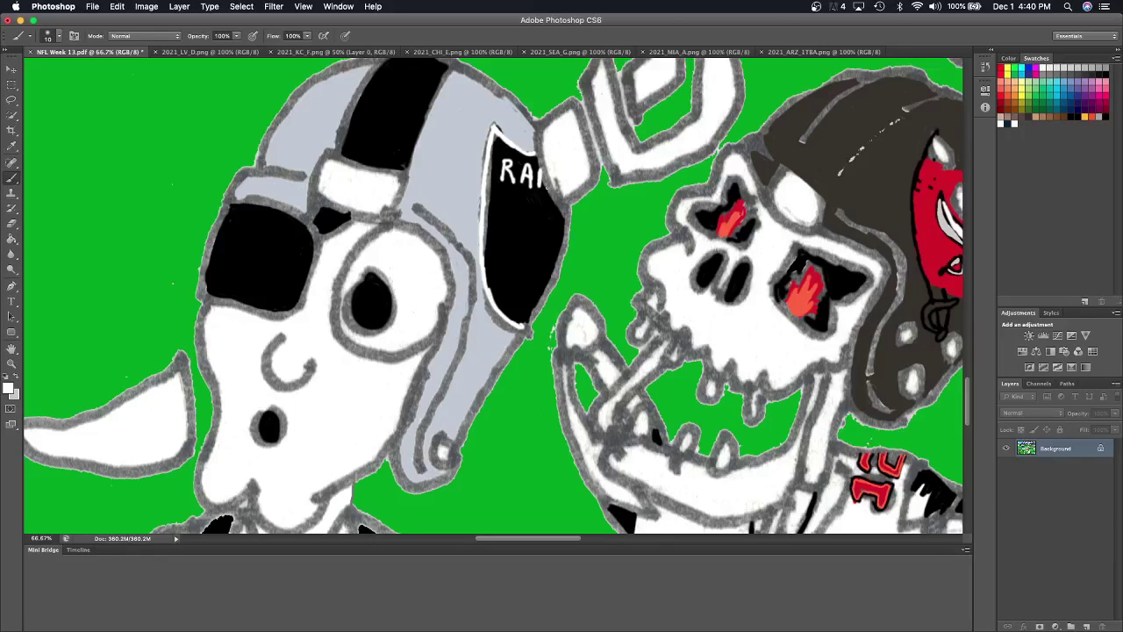
{"action": "mouse_move", "coordinate": [507, 198]}
{"action": "left_mouse_down"}
{"action": "mouse_move", "coordinate": [513, 210]}
{"action": "mouse_move", "coordinate": [501, 213]}
{"action": "left_mouse_up"}
{"action": "left_click_drag", "start_coordinate": [503, 207], "coordinate": [510, 208]}
{"action": "left_click_drag", "start_coordinate": [516, 217], "coordinate": [519, 221]}
Sketch a white pirate figure on the black Raiders shield.
{"action": "key", "text": "i"}
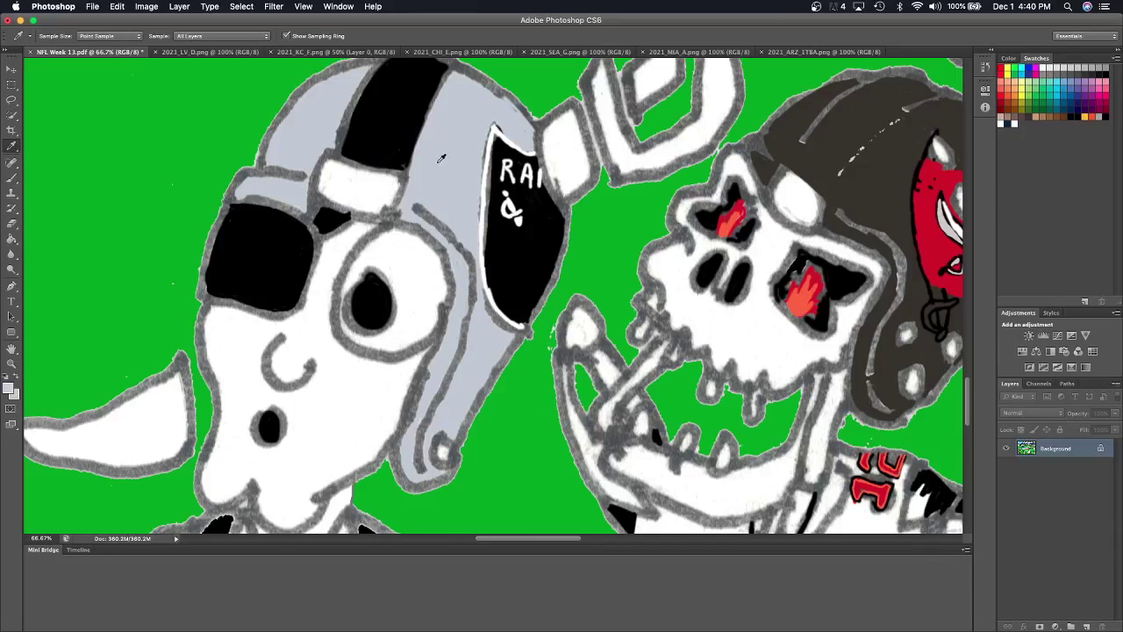
{"action": "left_click", "coordinate": [17, 180]}
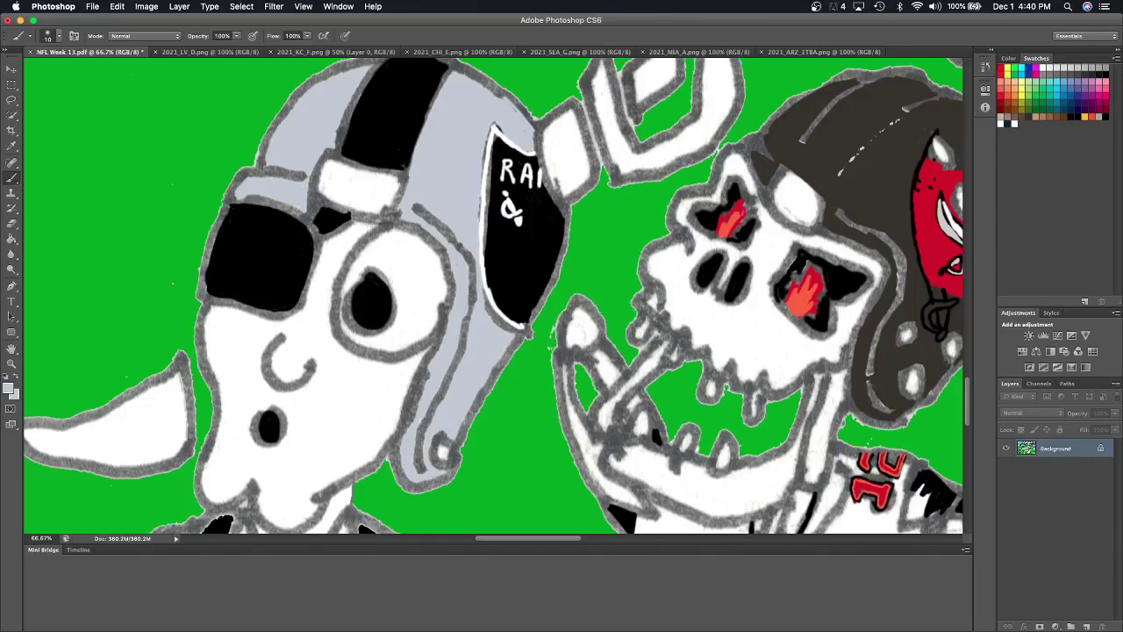
{"action": "mouse_move", "coordinate": [523, 232]}
{"action": "left_mouse_down"}
{"action": "mouse_move", "coordinate": [518, 265]}
{"action": "mouse_move", "coordinate": [537, 203]}
{"action": "mouse_move", "coordinate": [527, 238]}
{"action": "left_mouse_up"}
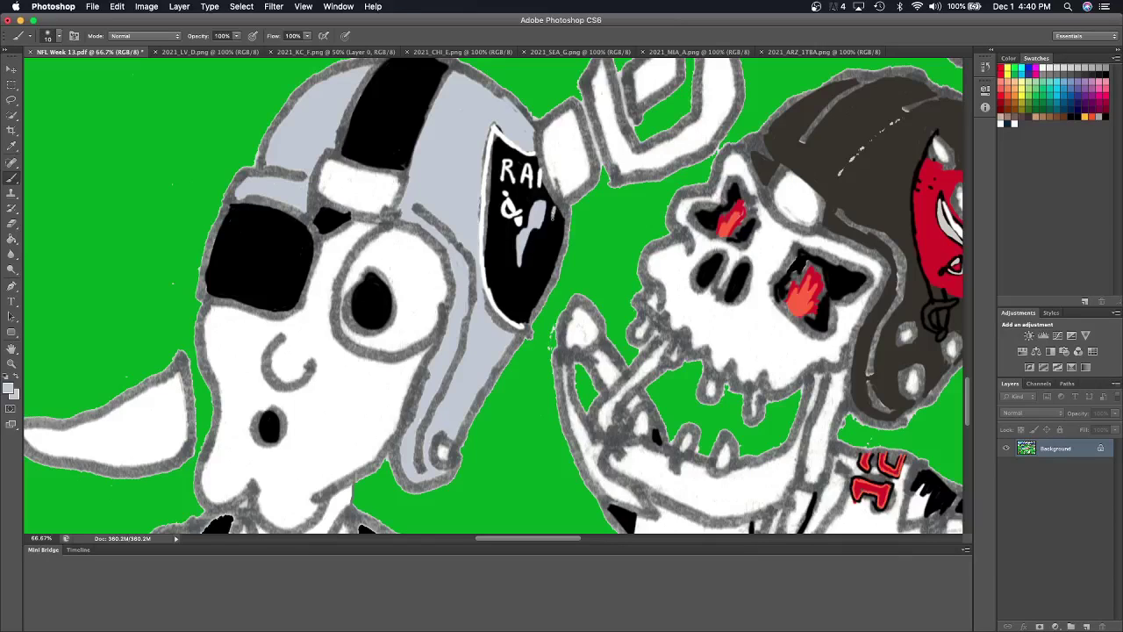
{"action": "mouse_move", "coordinate": [553, 207]}
{"action": "left_mouse_down"}
{"action": "mouse_move", "coordinate": [556, 237]}
{"action": "mouse_move", "coordinate": [558, 216]}
{"action": "left_mouse_up"}
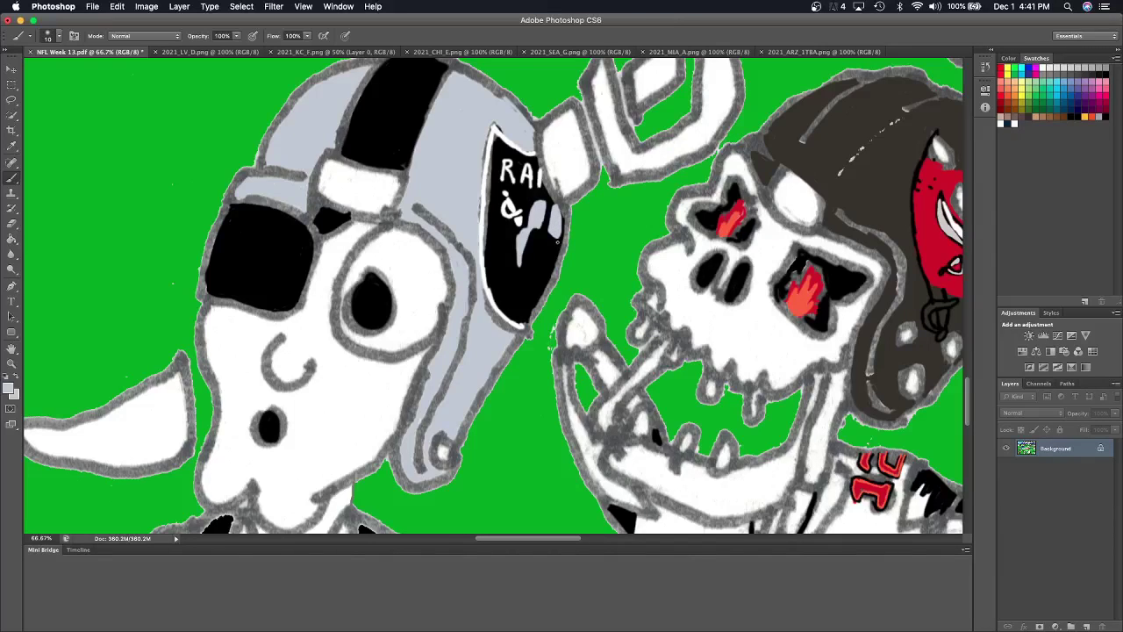
{"action": "mouse_move", "coordinate": [553, 259]}
{"action": "left_mouse_down"}
{"action": "mouse_move", "coordinate": [554, 240]}
{"action": "mouse_move", "coordinate": [551, 268]}
{"action": "left_mouse_up"}
{"action": "left_click_drag", "start_coordinate": [534, 292], "coordinate": [546, 279]}
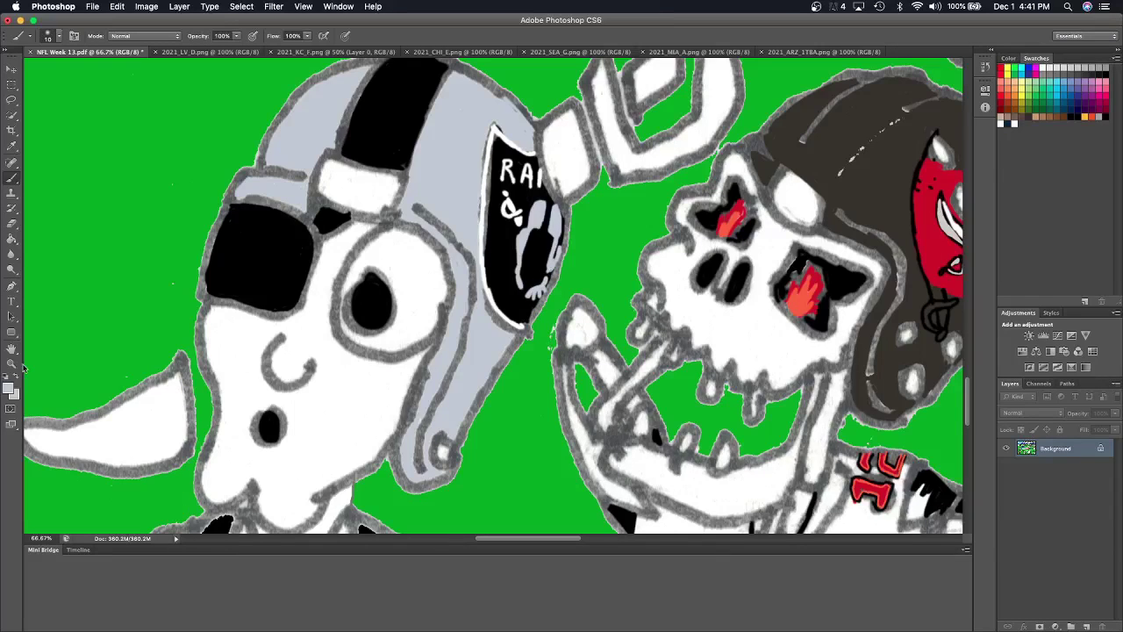
Resample white to fill in the pirate figure, then add its eyes and details in black.
{"action": "left_click", "coordinate": [13, 147]}
{"action": "left_click", "coordinate": [423, 257]}
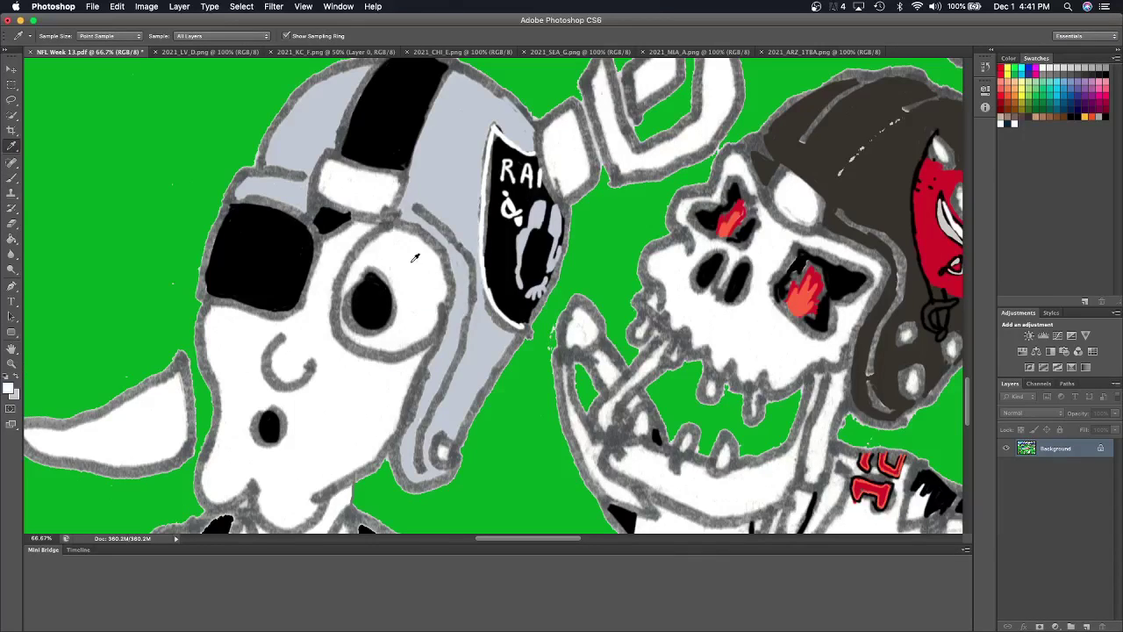
{"action": "left_click", "coordinate": [15, 226]}
{"action": "left_click", "coordinate": [14, 179]}
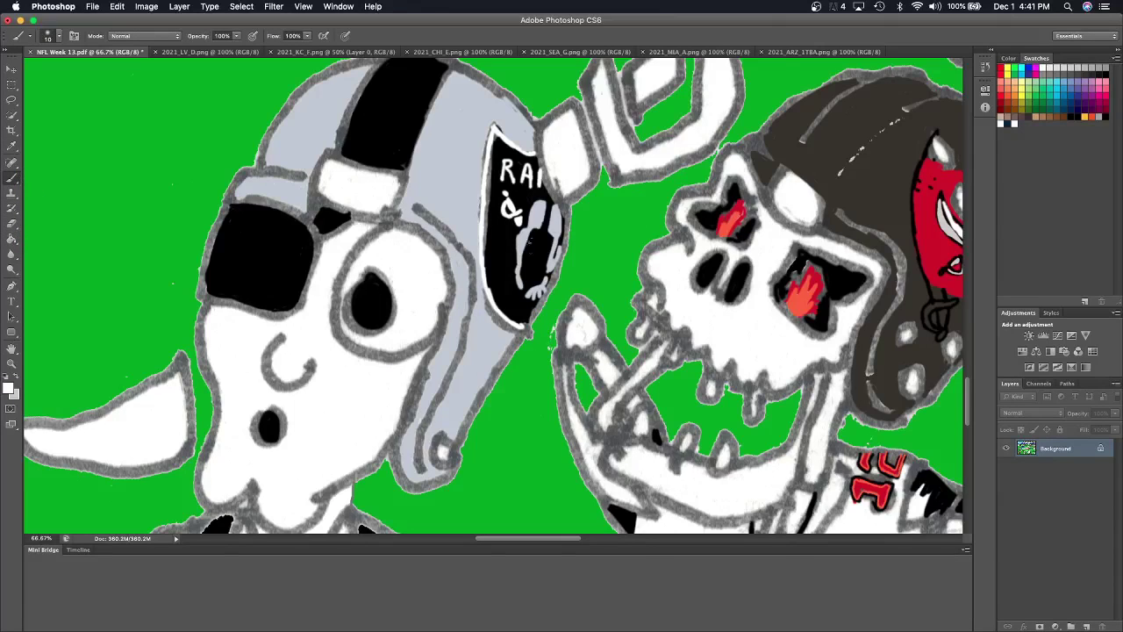
{"action": "left_click_drag", "start_coordinate": [532, 235], "coordinate": [530, 250]}
{"action": "mouse_move", "coordinate": [532, 237]}
{"action": "left_mouse_down"}
{"action": "mouse_move", "coordinate": [542, 270]}
{"action": "mouse_move", "coordinate": [543, 235]}
{"action": "mouse_move", "coordinate": [532, 244]}
{"action": "mouse_move", "coordinate": [549, 251]}
{"action": "mouse_move", "coordinate": [549, 230]}
{"action": "mouse_move", "coordinate": [553, 277]}
{"action": "mouse_move", "coordinate": [551, 234]}
{"action": "left_mouse_up"}
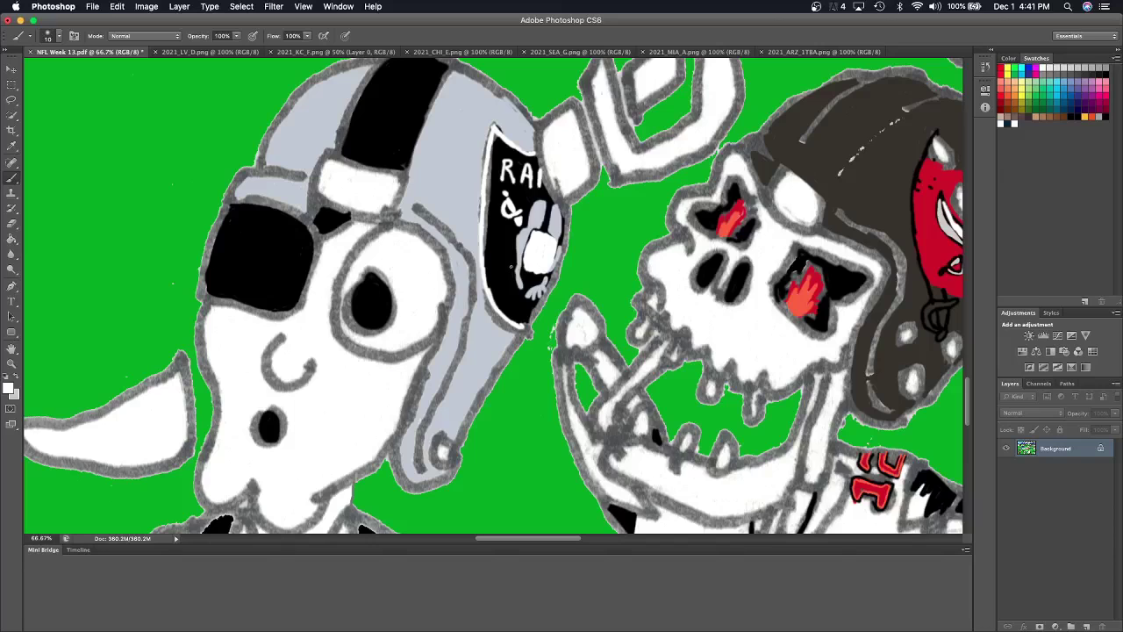
{"action": "mouse_move", "coordinate": [496, 267]}
{"action": "left_mouse_down"}
{"action": "mouse_move", "coordinate": [518, 279]}
{"action": "mouse_move", "coordinate": [505, 271]}
{"action": "left_mouse_up"}
{"action": "left_click", "coordinate": [11, 374]}
{"action": "left_click_drag", "start_coordinate": [533, 243], "coordinate": [539, 248]}
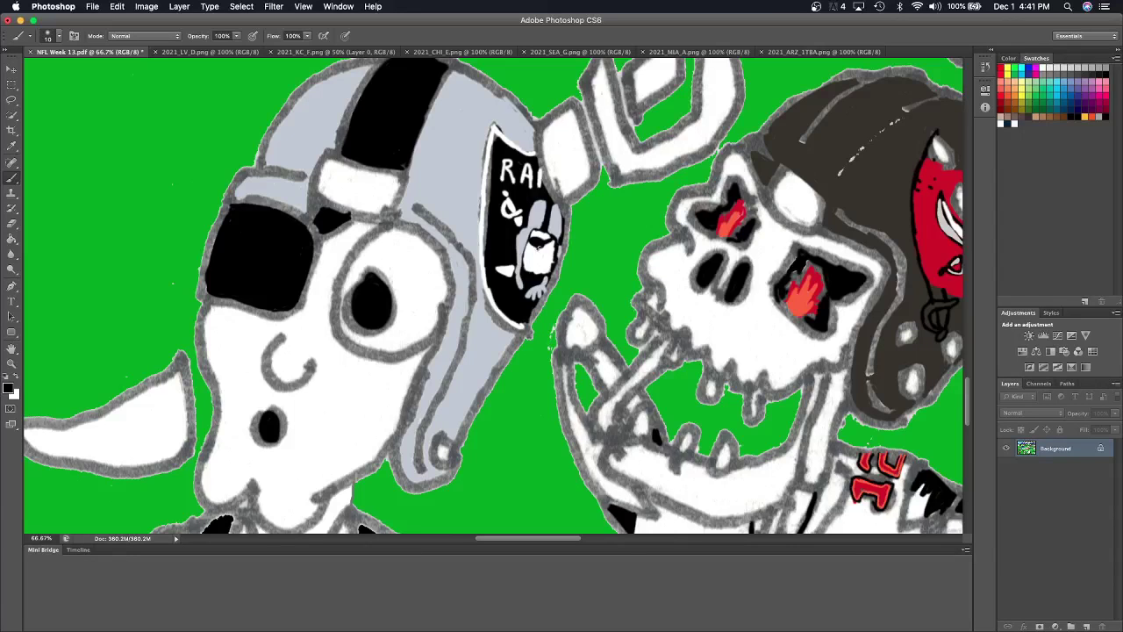
{"action": "left_click_drag", "start_coordinate": [533, 256], "coordinate": [537, 263]}
Blacken the grey line along the jersey collar.
{"action": "scroll", "coordinate": [551, 249], "scroll_direction": "down", "scroll_amount": 10}
{"action": "scroll", "coordinate": [551, 250], "scroll_direction": "left", "scroll_amount": 5}
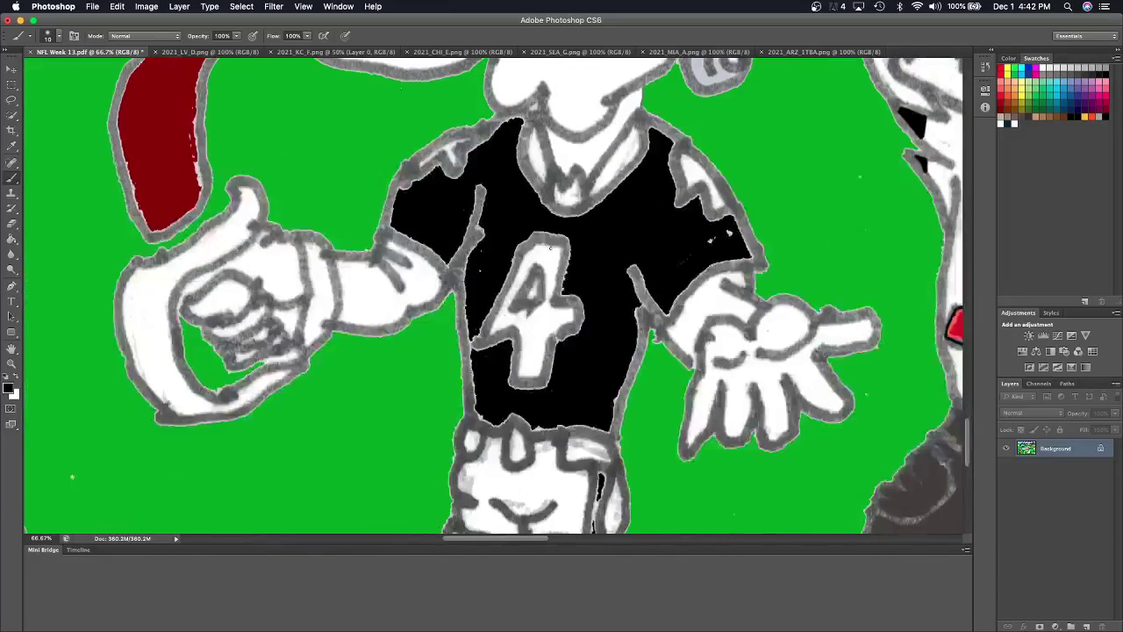
{"action": "mouse_move", "coordinate": [608, 174]}
{"action": "left_mouse_down"}
{"action": "mouse_move", "coordinate": [600, 189]}
{"action": "mouse_move", "coordinate": [636, 133]}
{"action": "mouse_move", "coordinate": [607, 171]}
{"action": "mouse_move", "coordinate": [627, 141]}
{"action": "mouse_move", "coordinate": [614, 179]}
{"action": "mouse_move", "coordinate": [614, 162]}
{"action": "mouse_move", "coordinate": [633, 159]}
{"action": "mouse_move", "coordinate": [592, 187]}
{"action": "mouse_move", "coordinate": [600, 177]}
{"action": "left_mouse_up"}
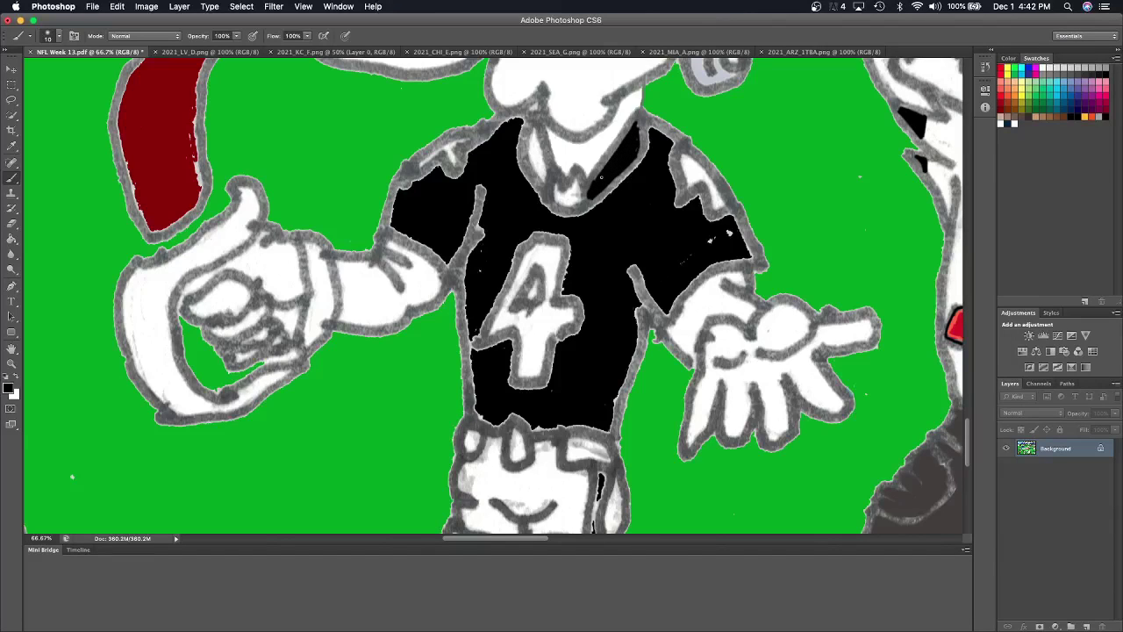
Set the brush size to 20 px.
{"action": "left_click", "coordinate": [13, 148]}
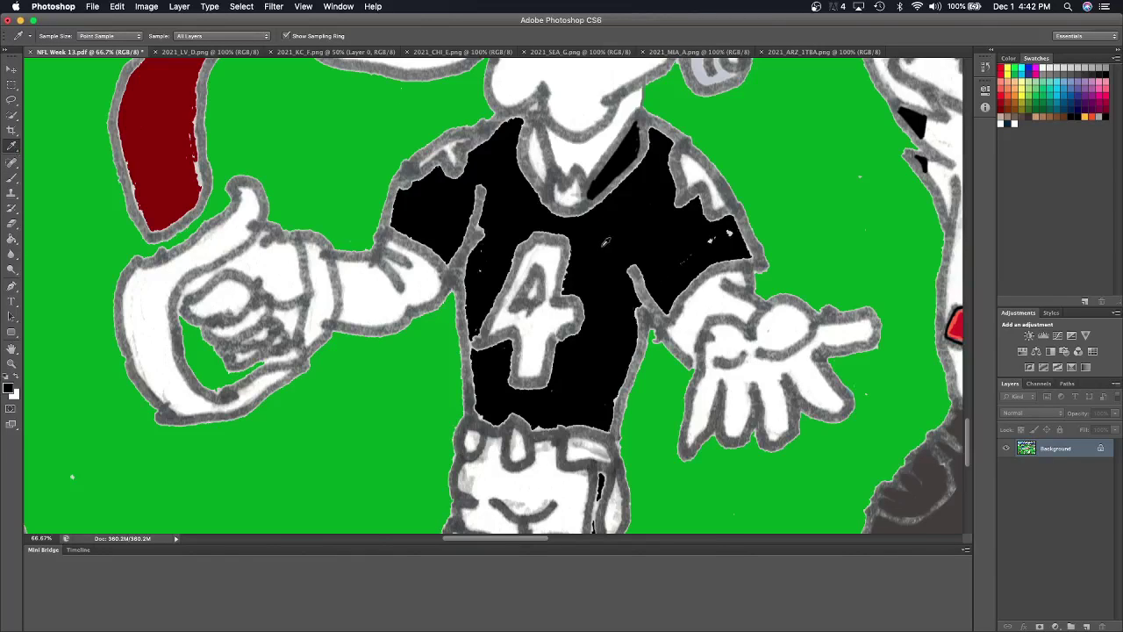
{"action": "left_click", "coordinate": [12, 179]}
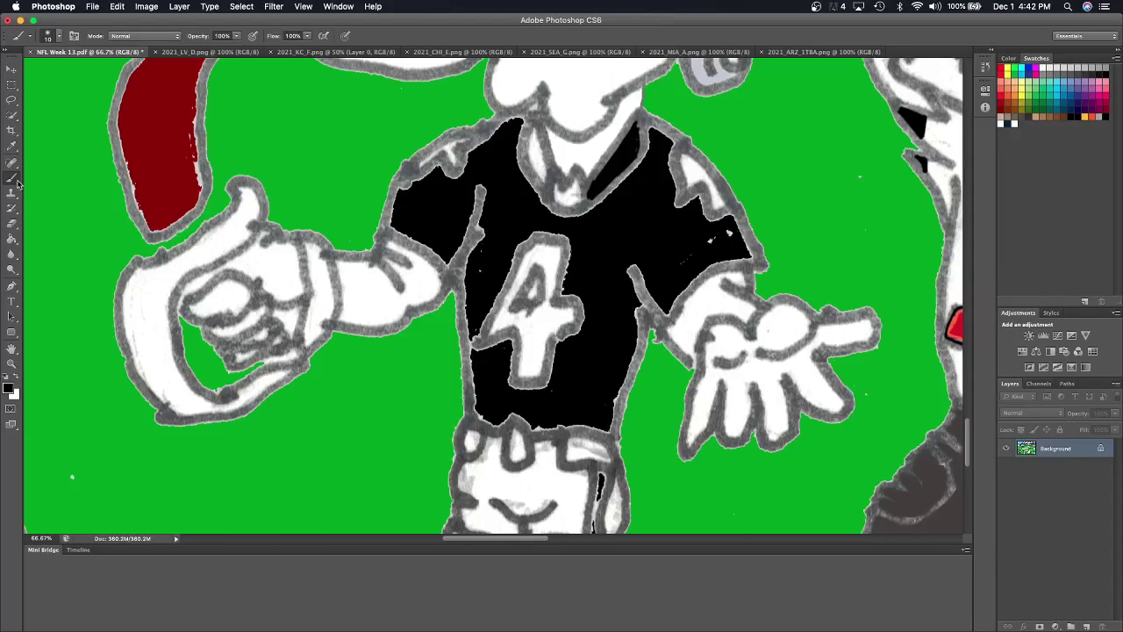
{"action": "left_click", "coordinate": [59, 36]}
{"action": "left_click", "coordinate": [29, 76]}
{"action": "left_click", "coordinate": [612, 165]}
Paint the collar, the arm line, the inside and edge of the 4, and the jersey's lower edges black.
{"action": "left_click_drag", "start_coordinate": [594, 187], "coordinate": [626, 155]}
{"action": "left_click_drag", "start_coordinate": [532, 146], "coordinate": [534, 181]}
{"action": "mouse_move", "coordinate": [479, 234]}
{"action": "left_mouse_down"}
{"action": "mouse_move", "coordinate": [474, 273]}
{"action": "mouse_move", "coordinate": [491, 303]}
{"action": "mouse_move", "coordinate": [474, 347]}
{"action": "mouse_move", "coordinate": [464, 307]}
{"action": "mouse_move", "coordinate": [476, 357]}
{"action": "mouse_move", "coordinate": [504, 338]}
{"action": "mouse_move", "coordinate": [511, 354]}
{"action": "mouse_move", "coordinate": [496, 340]}
{"action": "left_mouse_up"}
{"action": "left_click_drag", "start_coordinate": [526, 295], "coordinate": [533, 304]}
{"action": "mouse_move", "coordinate": [532, 234]}
{"action": "left_mouse_down"}
{"action": "mouse_move", "coordinate": [571, 235]}
{"action": "mouse_move", "coordinate": [566, 303]}
{"action": "mouse_move", "coordinate": [583, 329]}
{"action": "mouse_move", "coordinate": [561, 355]}
{"action": "left_mouse_up"}
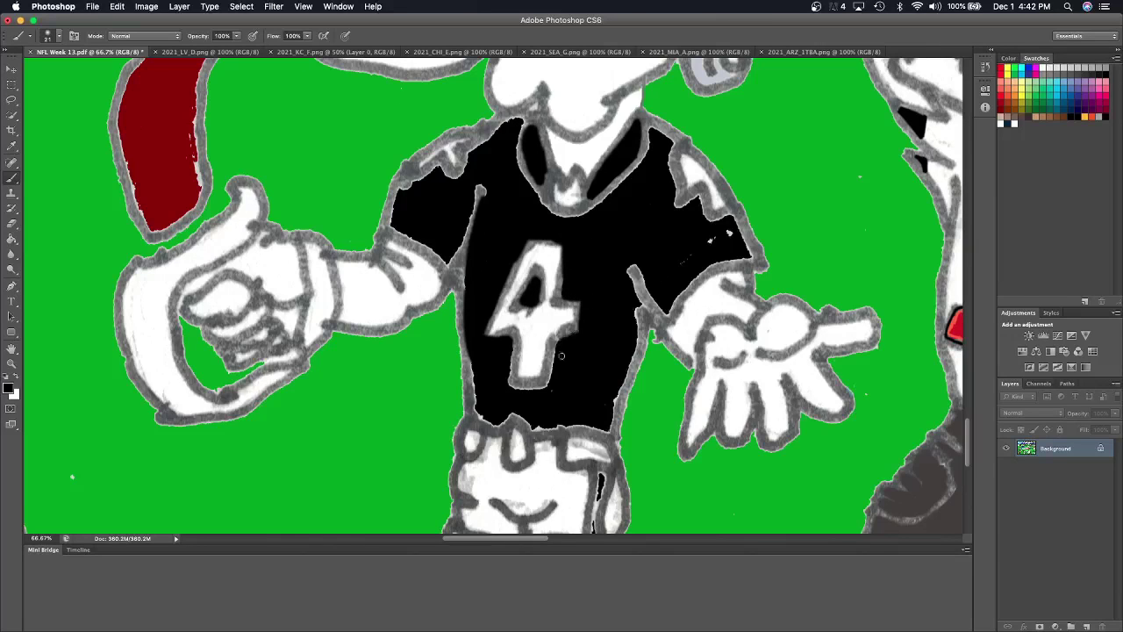
{"action": "mouse_move", "coordinate": [471, 347]}
{"action": "left_mouse_down"}
{"action": "mouse_move", "coordinate": [473, 412]}
{"action": "mouse_move", "coordinate": [496, 425]}
{"action": "mouse_move", "coordinate": [522, 414]}
{"action": "mouse_move", "coordinate": [540, 428]}
{"action": "mouse_move", "coordinate": [600, 428]}
{"action": "mouse_move", "coordinate": [633, 307]}
{"action": "mouse_move", "coordinate": [658, 274]}
{"action": "mouse_move", "coordinate": [660, 309]}
{"action": "mouse_move", "coordinate": [697, 247]}
{"action": "mouse_move", "coordinate": [721, 232]}
{"action": "mouse_move", "coordinate": [747, 256]}
{"action": "mouse_move", "coordinate": [679, 294]}
{"action": "mouse_move", "coordinate": [667, 344]}
{"action": "mouse_move", "coordinate": [664, 328]}
{"action": "left_mouse_up"}
Black out the right sleeve edge, the shoulder specks and the left shoulder and sleeve outlines.
{"action": "left_click_drag", "start_coordinate": [748, 271], "coordinate": [758, 263]}
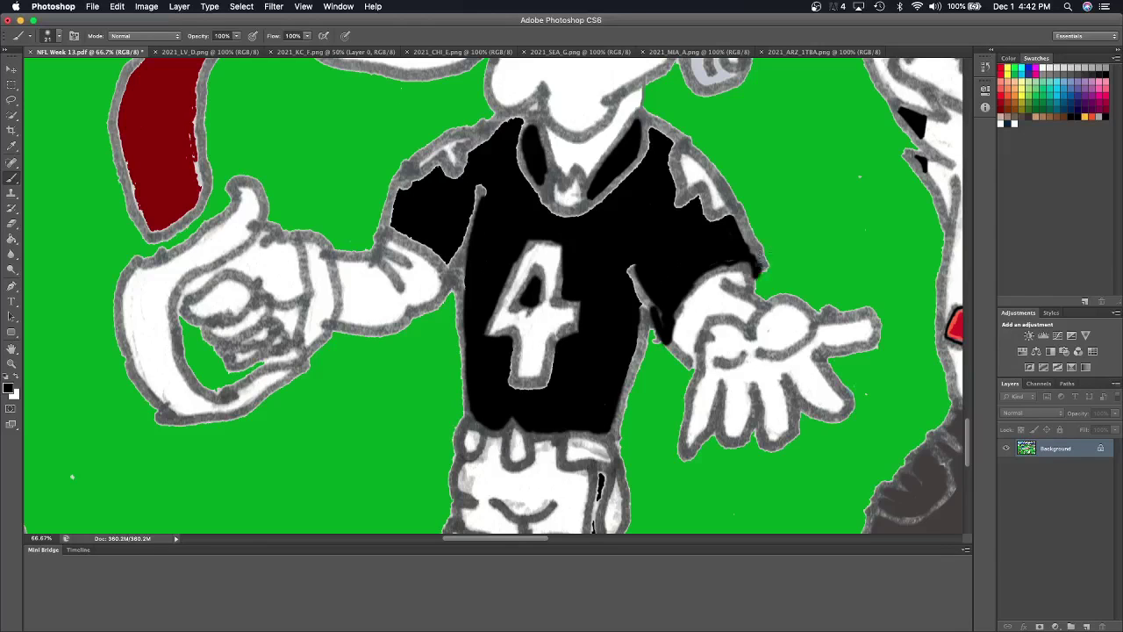
{"action": "mouse_move", "coordinate": [653, 153]}
{"action": "left_mouse_down"}
{"action": "mouse_move", "coordinate": [658, 132]}
{"action": "mouse_move", "coordinate": [670, 138]}
{"action": "mouse_move", "coordinate": [668, 199]}
{"action": "mouse_move", "coordinate": [693, 203]}
{"action": "mouse_move", "coordinate": [714, 230]}
{"action": "mouse_move", "coordinate": [718, 216]}
{"action": "left_mouse_up"}
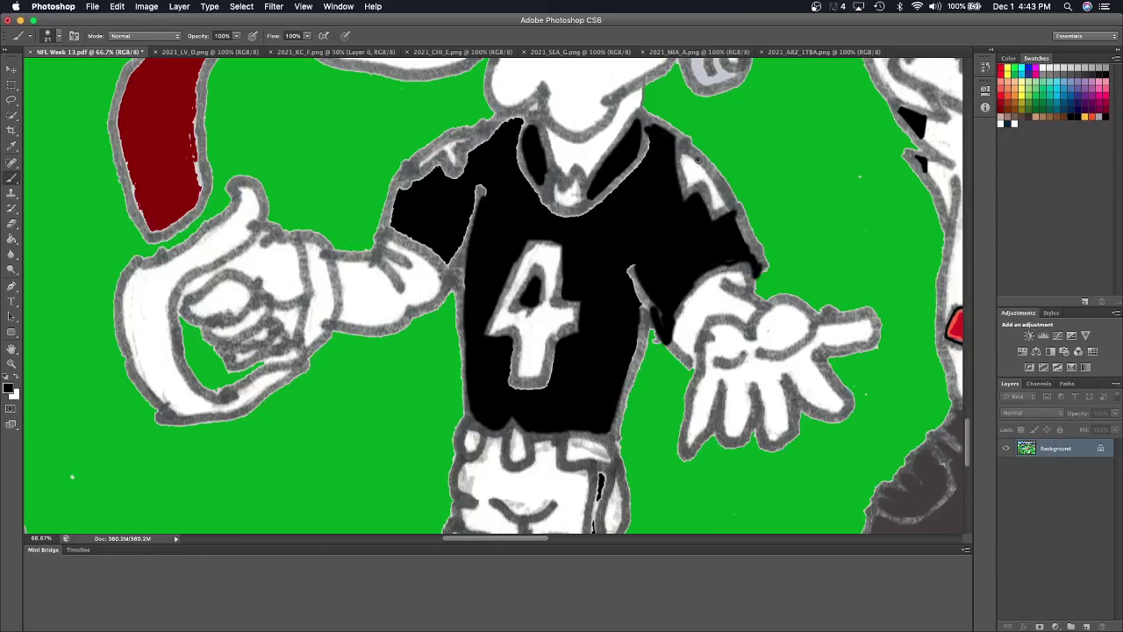
{"action": "left_click_drag", "start_coordinate": [698, 160], "coordinate": [699, 163]}
{"action": "mouse_move", "coordinate": [406, 181]}
{"action": "left_mouse_down"}
{"action": "mouse_move", "coordinate": [443, 167]}
{"action": "mouse_move", "coordinate": [467, 179]}
{"action": "mouse_move", "coordinate": [465, 156]}
{"action": "mouse_move", "coordinate": [503, 127]}
{"action": "mouse_move", "coordinate": [478, 136]}
{"action": "mouse_move", "coordinate": [516, 123]}
{"action": "left_mouse_up"}
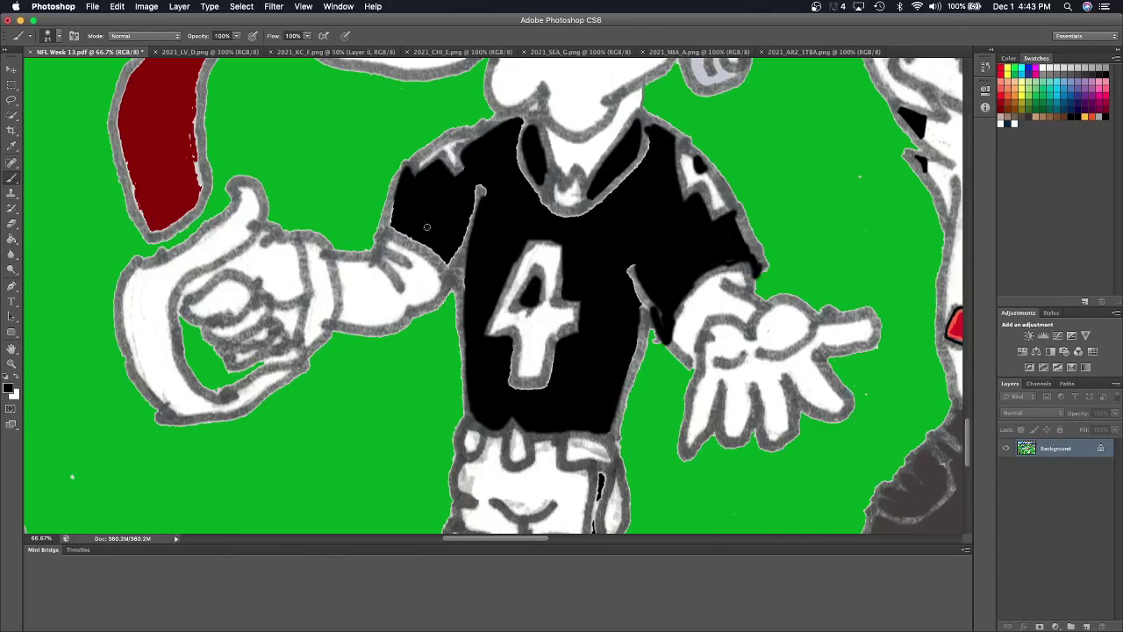
{"action": "mouse_move", "coordinate": [397, 189]}
{"action": "left_mouse_down"}
{"action": "mouse_move", "coordinate": [391, 220]}
{"action": "mouse_move", "coordinate": [446, 272]}
{"action": "mouse_move", "coordinate": [464, 212]}
{"action": "left_mouse_up"}
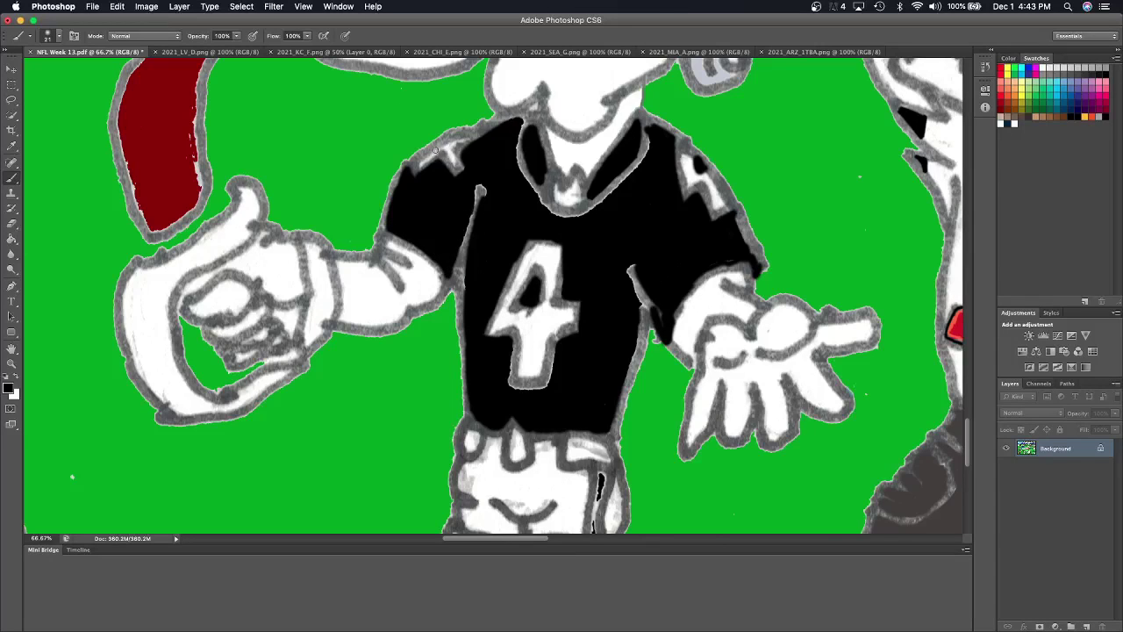
{"action": "left_click_drag", "start_coordinate": [435, 151], "coordinate": [436, 142]}
{"action": "scroll", "coordinate": [434, 143], "scroll_direction": "down", "scroll_amount": 10}
{"action": "scroll", "coordinate": [434, 143], "scroll_direction": "down", "scroll_amount": 3}
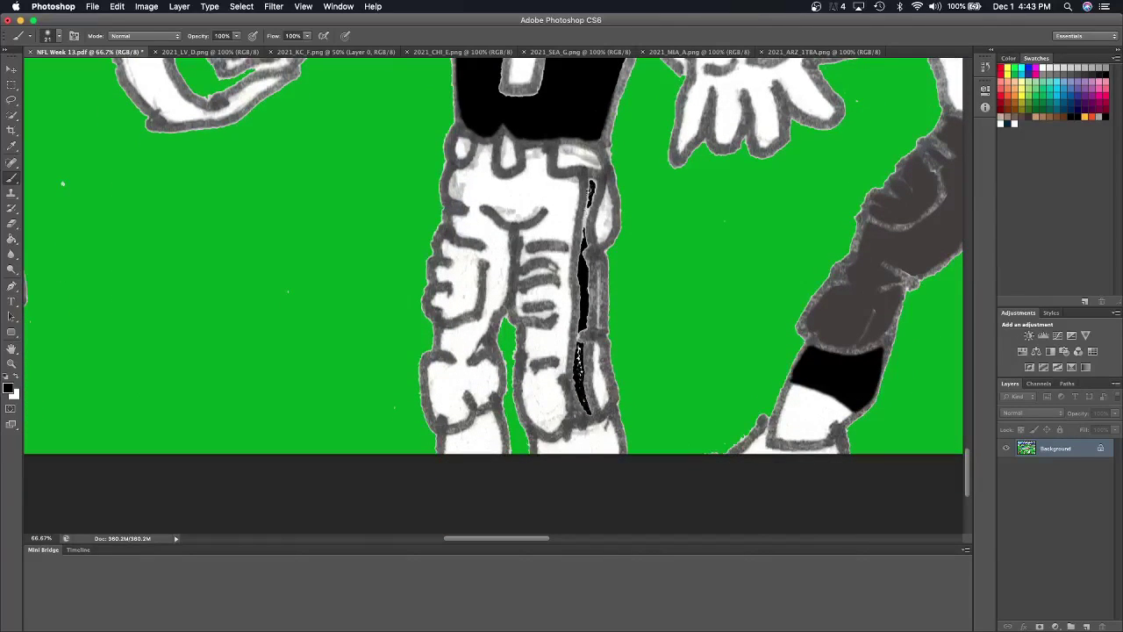
Paint the stripe down the leg and the shoes at the bottom of the legs solid black.
{"action": "mouse_move", "coordinate": [591, 188]}
{"action": "left_mouse_down"}
{"action": "mouse_move", "coordinate": [586, 238]}
{"action": "mouse_move", "coordinate": [593, 174]}
{"action": "mouse_move", "coordinate": [582, 405]}
{"action": "left_mouse_up"}
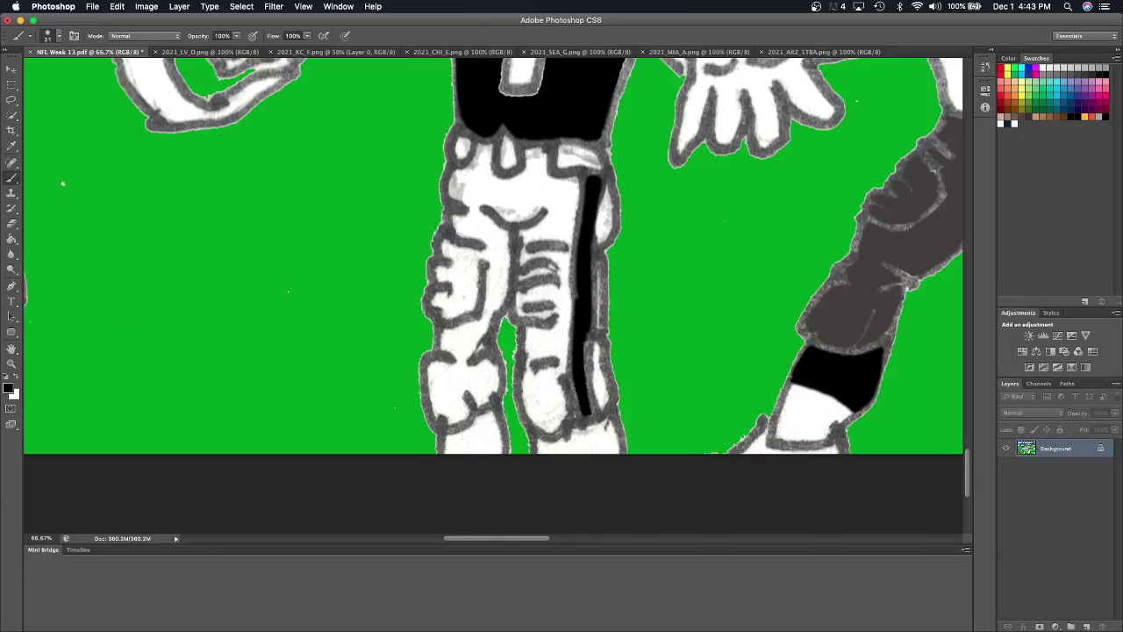
{"action": "mouse_move", "coordinate": [445, 437]}
{"action": "left_mouse_down"}
{"action": "mouse_move", "coordinate": [456, 443]}
{"action": "mouse_move", "coordinate": [493, 417]}
{"action": "mouse_move", "coordinate": [460, 450]}
{"action": "mouse_move", "coordinate": [492, 453]}
{"action": "mouse_move", "coordinate": [501, 439]}
{"action": "mouse_move", "coordinate": [498, 449]}
{"action": "mouse_move", "coordinate": [615, 428]}
{"action": "mouse_move", "coordinate": [604, 451]}
{"action": "left_mouse_up"}
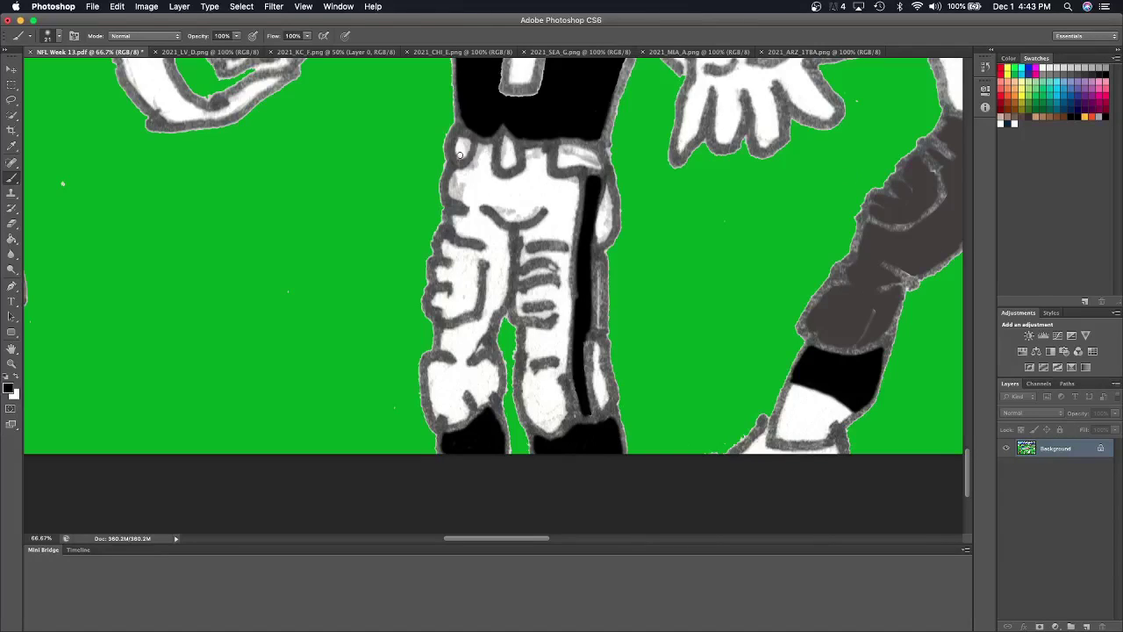
Sample the light grey of the Raiders pants from the LV uniform reference.
{"action": "left_click", "coordinate": [201, 53]}
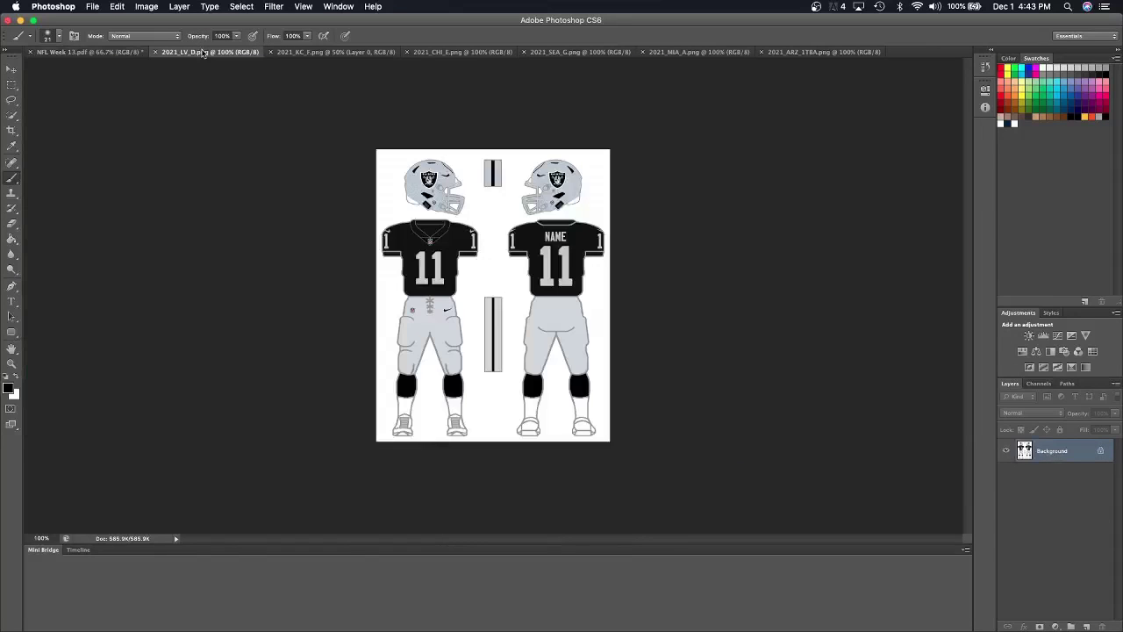
{"action": "left_click", "coordinate": [11, 145]}
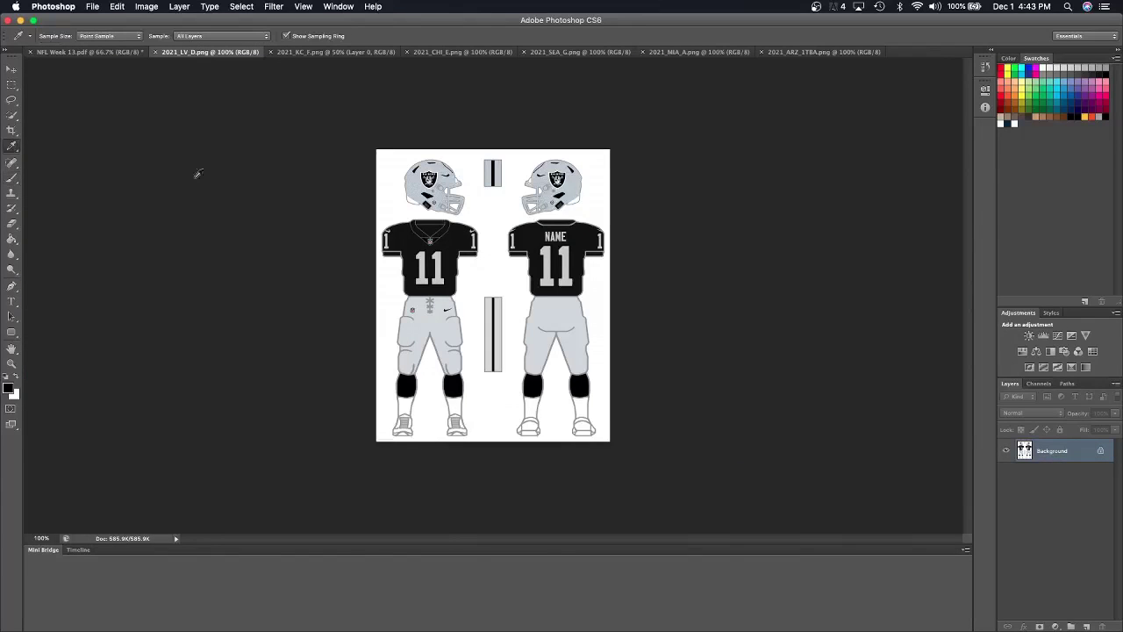
{"action": "left_click", "coordinate": [417, 330]}
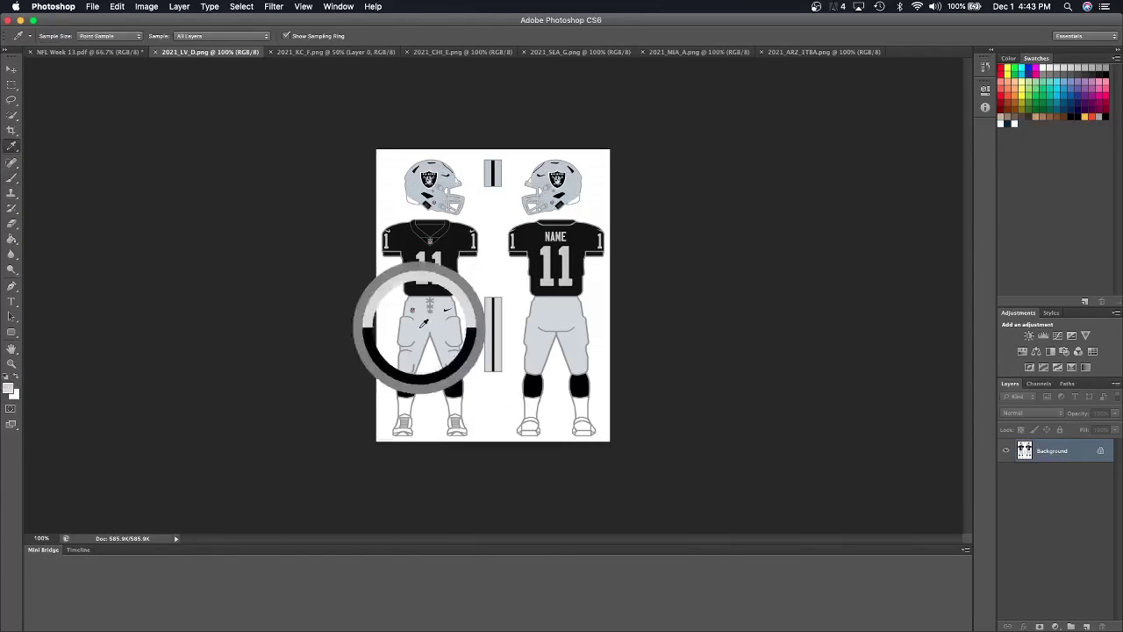
{"action": "left_click", "coordinate": [103, 53]}
{"action": "left_click", "coordinate": [11, 238]}
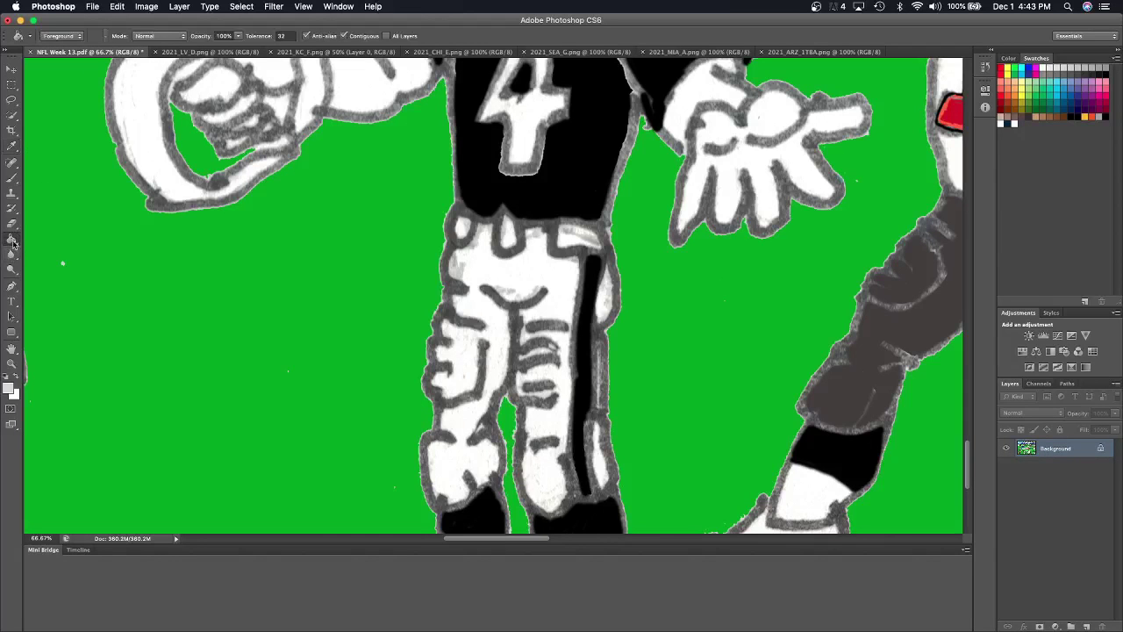
Fill both pant legs, the leg's edge strip and the waistband patches light grey.
{"action": "left_click", "coordinate": [500, 331]}
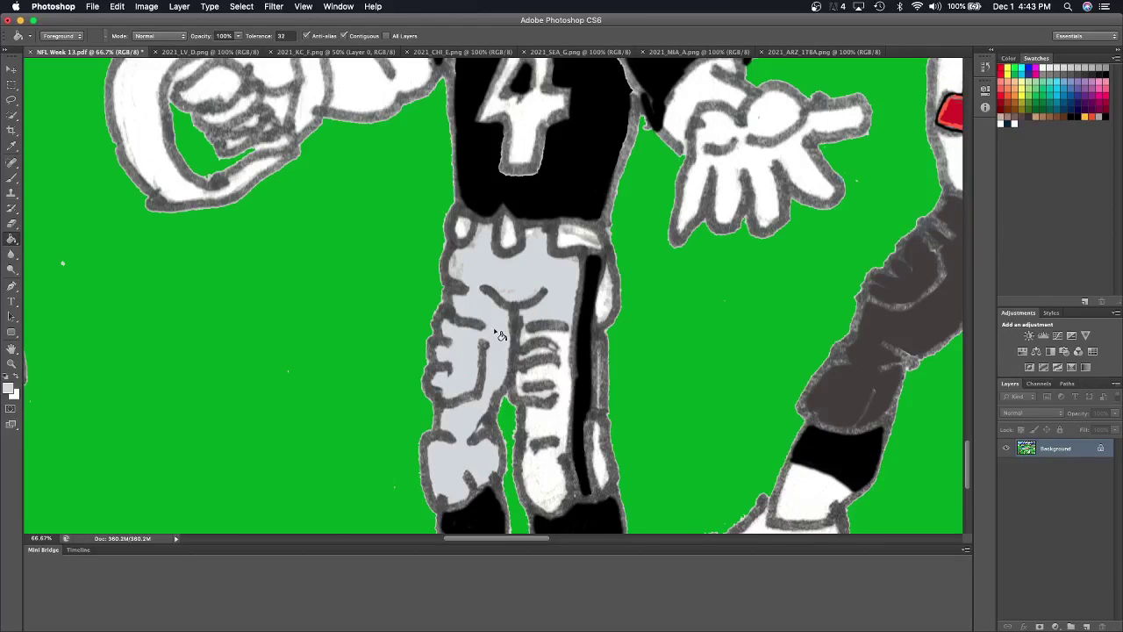
{"action": "left_click", "coordinate": [560, 381]}
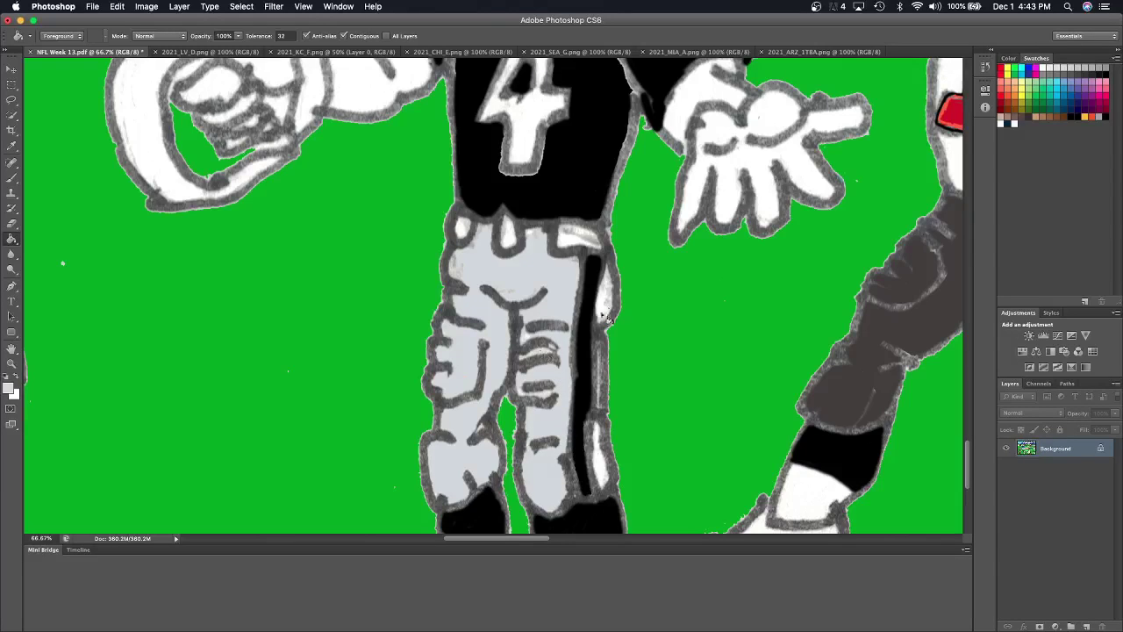
{"action": "left_click", "coordinate": [607, 308]}
{"action": "left_click", "coordinate": [568, 242]}
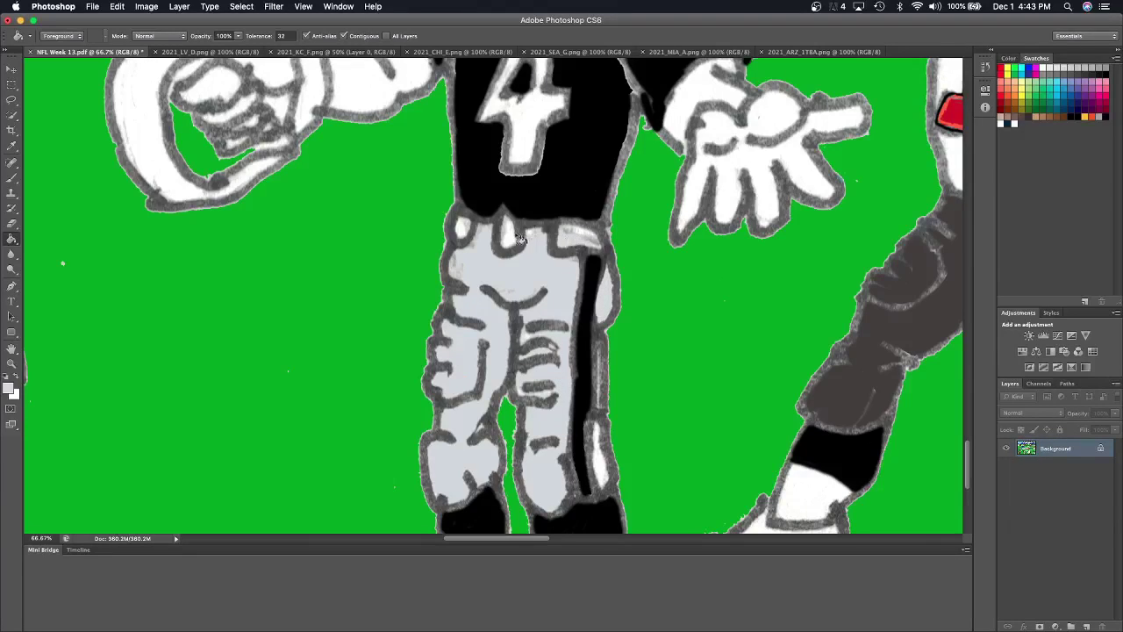
{"action": "left_click", "coordinate": [469, 234]}
{"action": "left_click", "coordinate": [592, 242]}
Fill the leftover white patches between the leg stripes light grey.
{"action": "scroll", "coordinate": [514, 305], "scroll_direction": "down", "scroll_amount": 3}
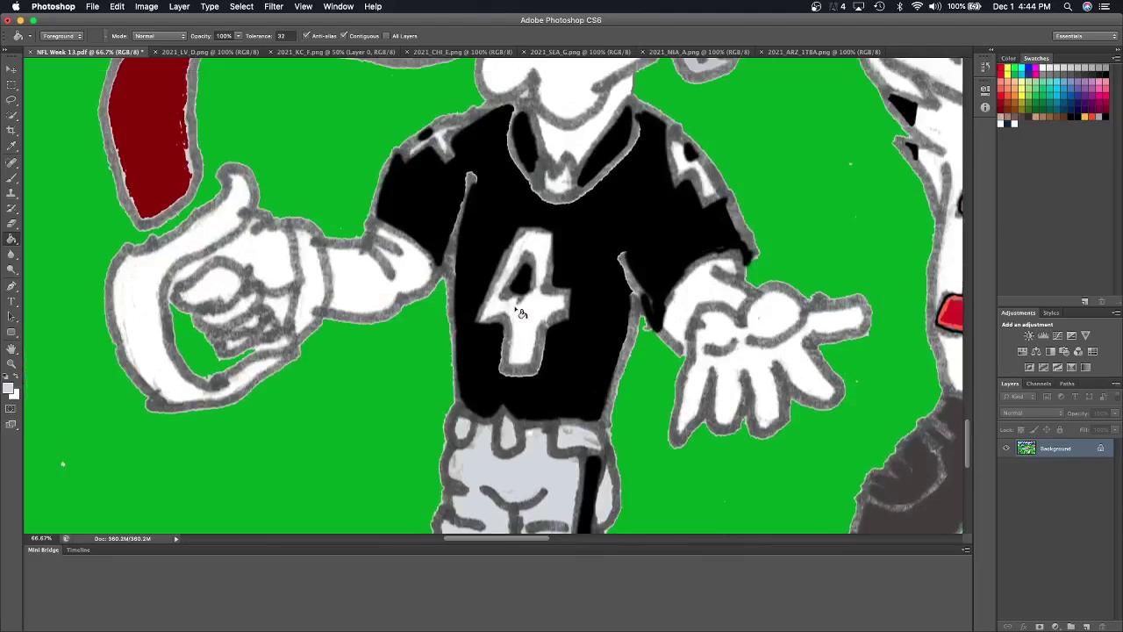
{"action": "scroll", "coordinate": [514, 305], "scroll_direction": "up", "scroll_amount": 3}
{"action": "left_click", "coordinate": [534, 313]}
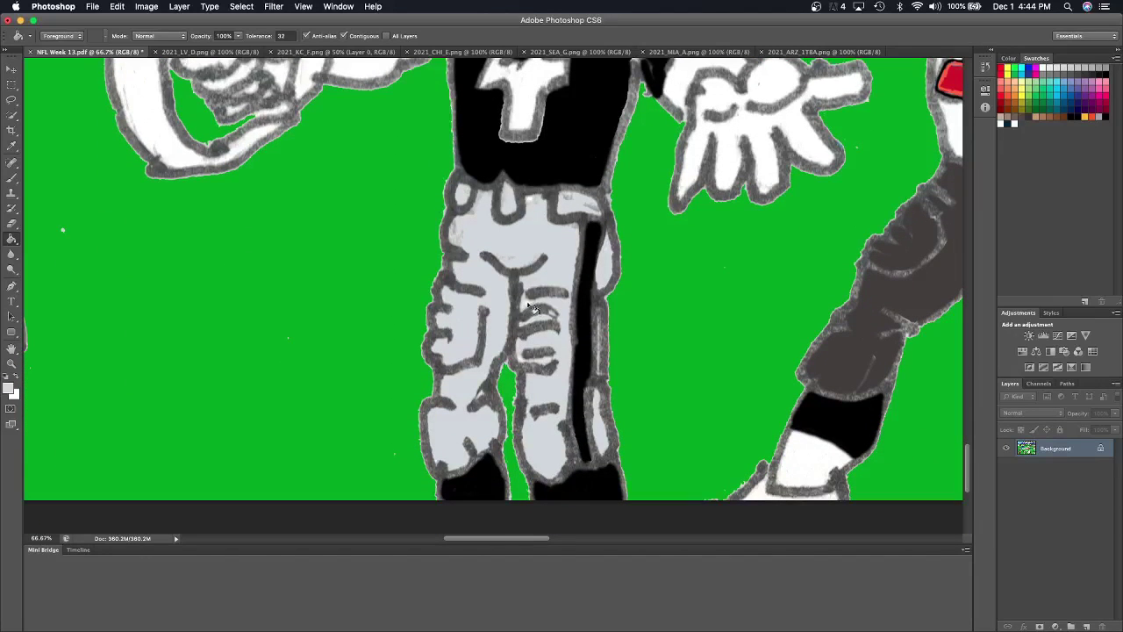
{"action": "left_click", "coordinate": [524, 364]}
{"action": "scroll", "coordinate": [524, 364], "scroll_direction": "up", "scroll_amount": 4}
{"action": "scroll", "coordinate": [523, 364], "scroll_direction": "up", "scroll_amount": 2}
{"action": "scroll", "coordinate": [524, 364], "scroll_direction": "up", "scroll_amount": 3}
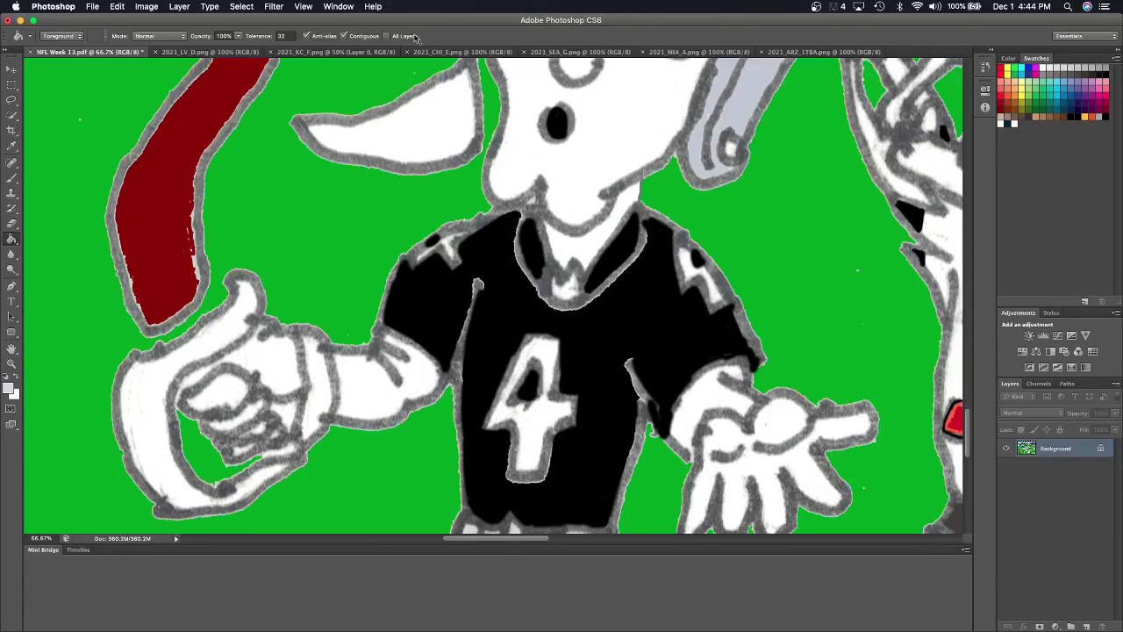
Fill the jersey's number 4 and both shoulder numbers with grey from the LV reference.
{"action": "left_click", "coordinate": [217, 53]}
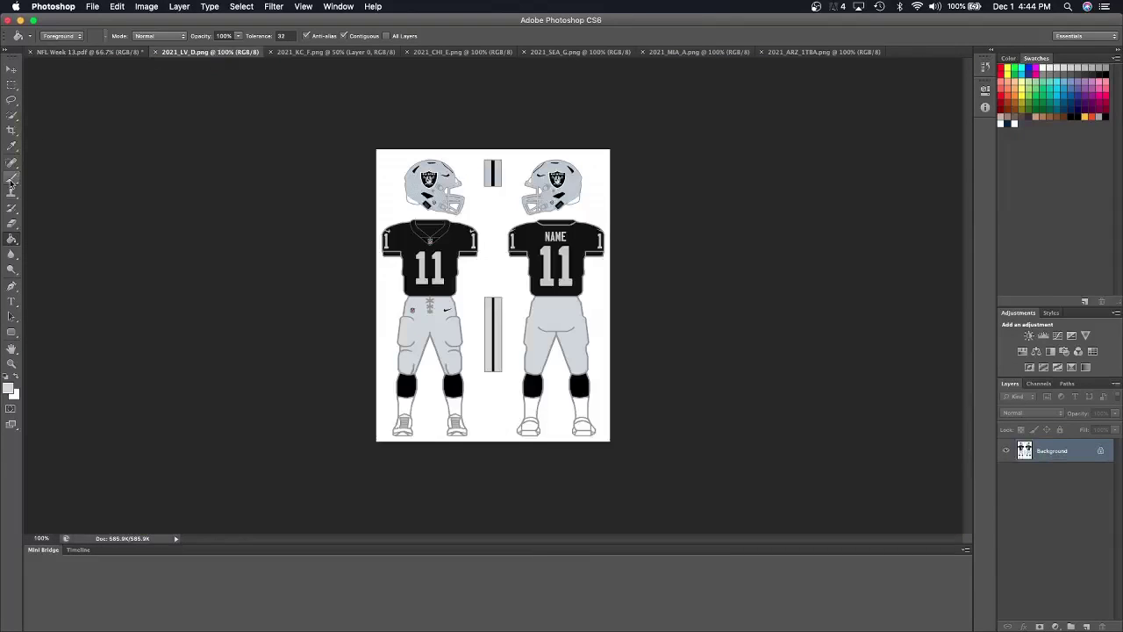
{"action": "left_click", "coordinate": [11, 146]}
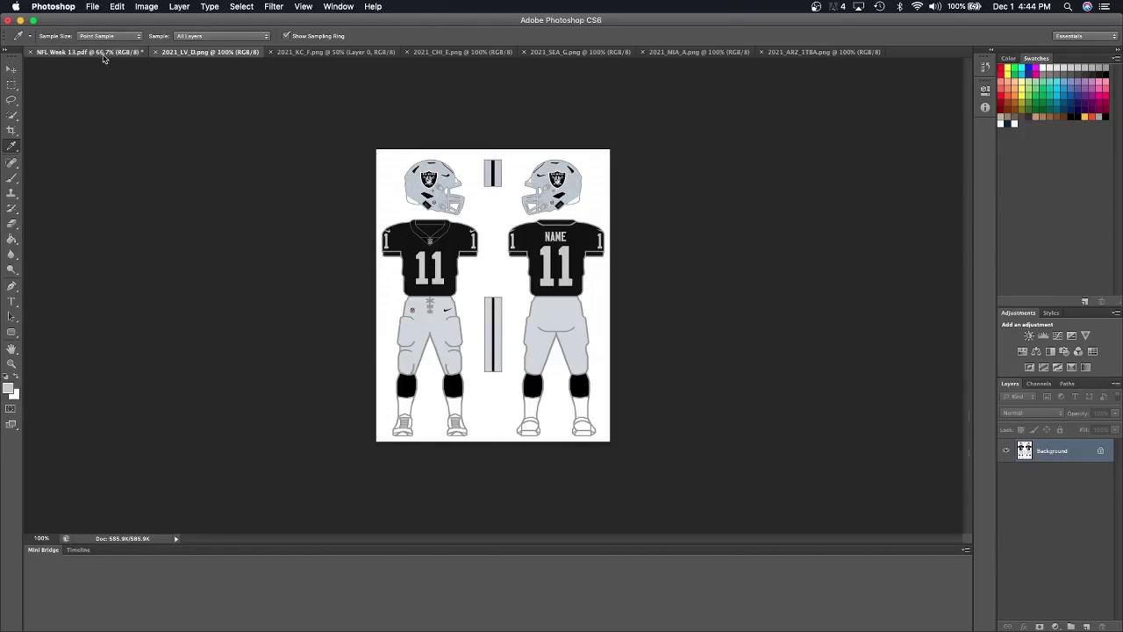
{"action": "left_click", "coordinate": [104, 54]}
{"action": "left_click", "coordinate": [11, 237]}
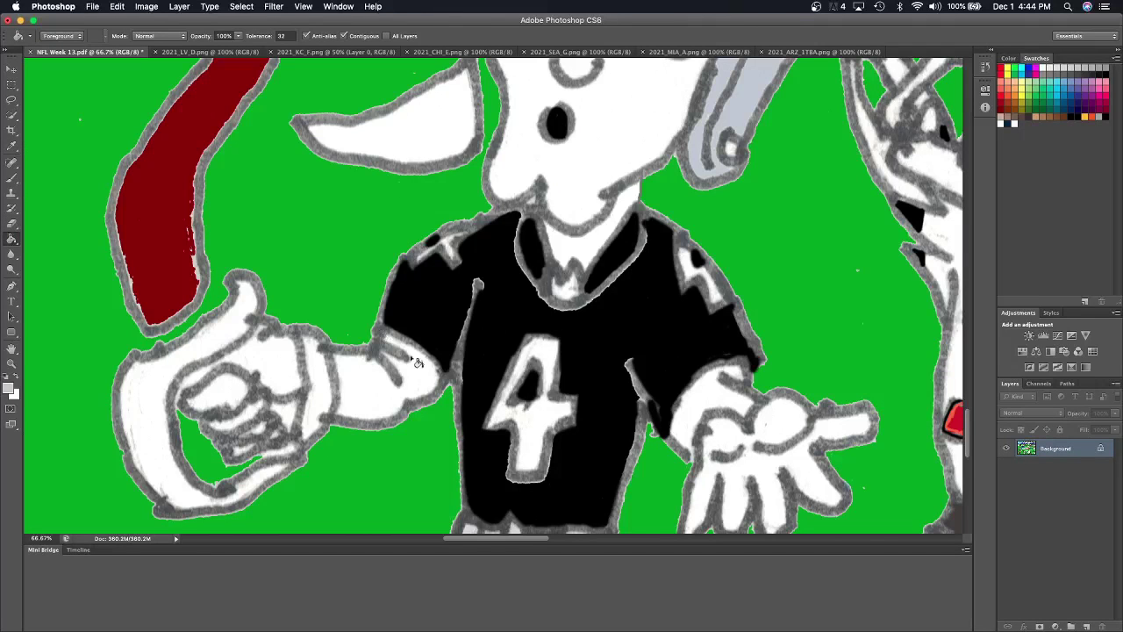
{"action": "left_click", "coordinate": [529, 423]}
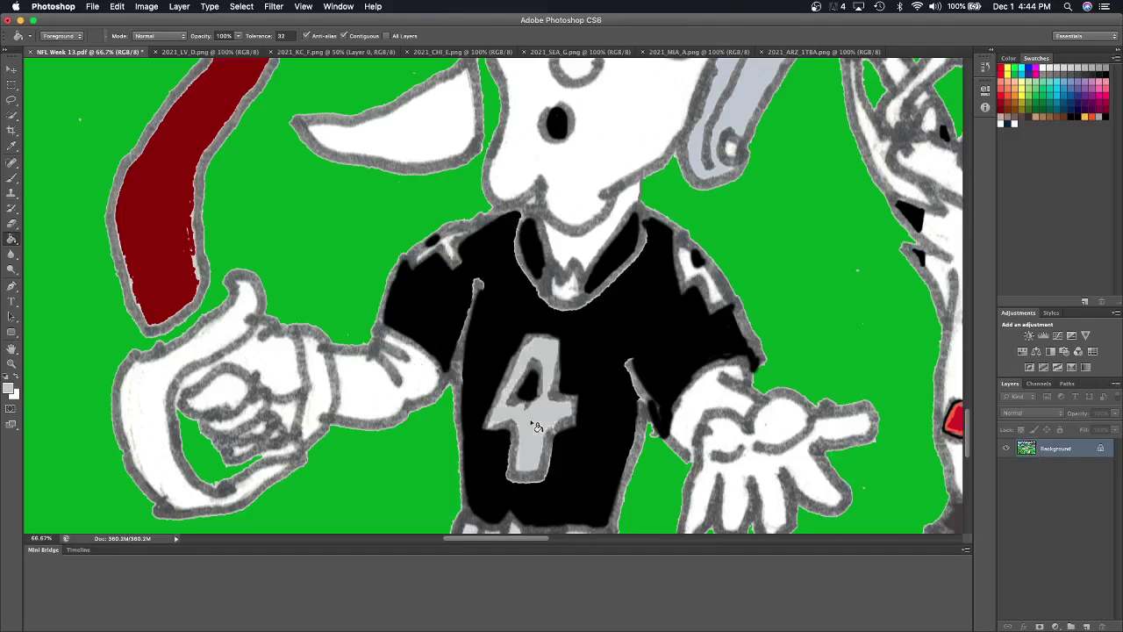
{"action": "left_click", "coordinate": [700, 264]}
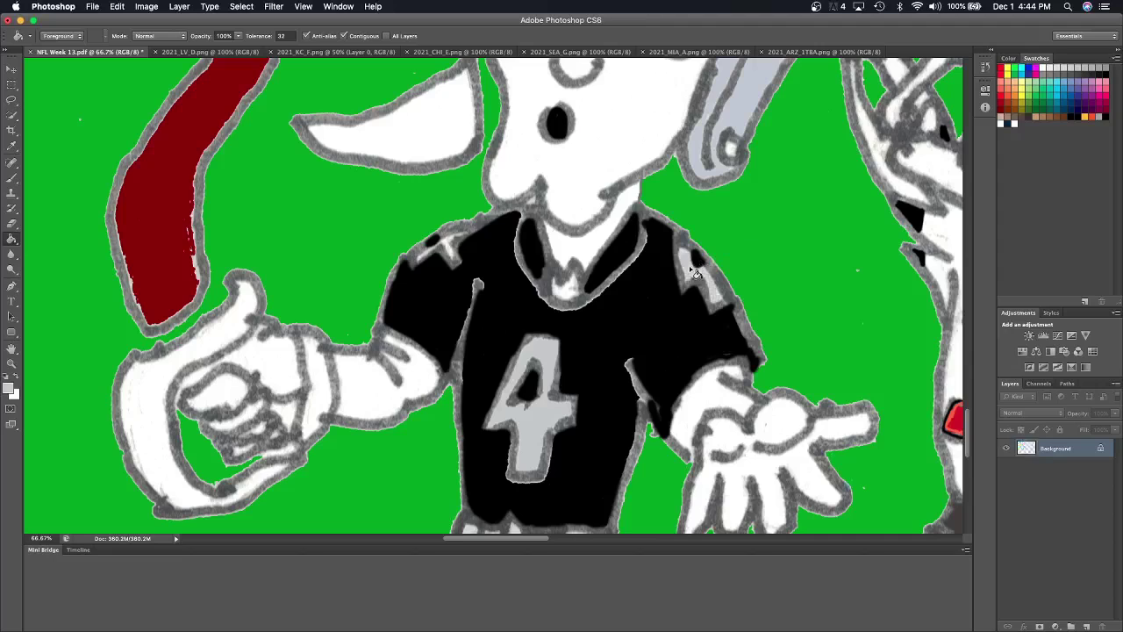
{"action": "left_click", "coordinate": [445, 250]}
Brush grey over both shoulder trims and smooth the 4's diagonal stroke.
{"action": "left_click", "coordinate": [12, 177]}
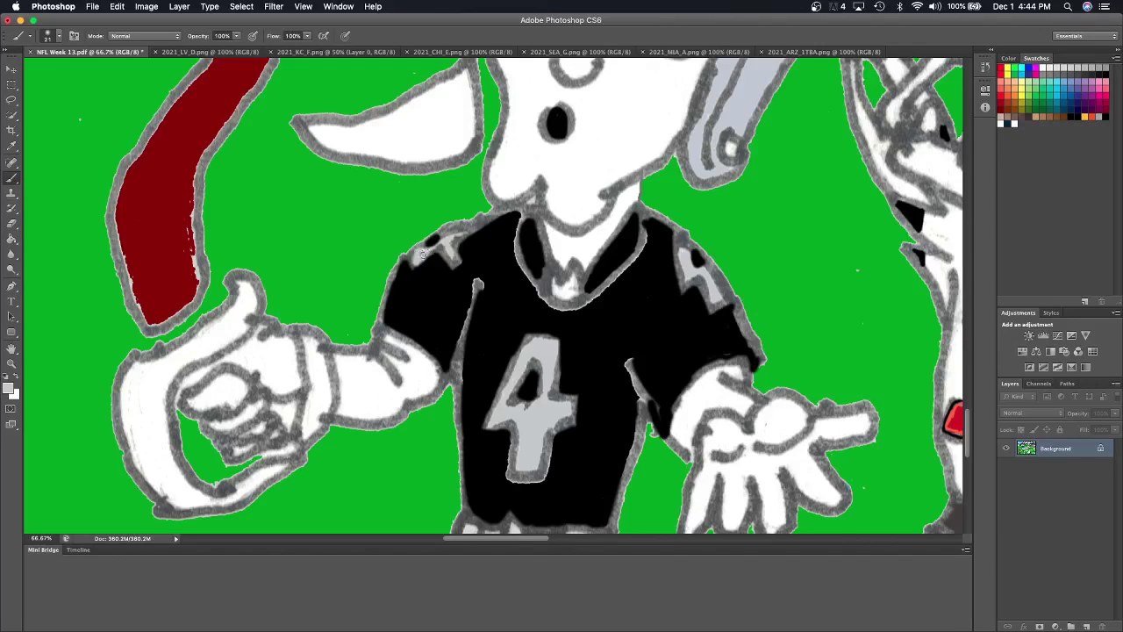
{"action": "left_click_drag", "start_coordinate": [422, 253], "coordinate": [451, 234]}
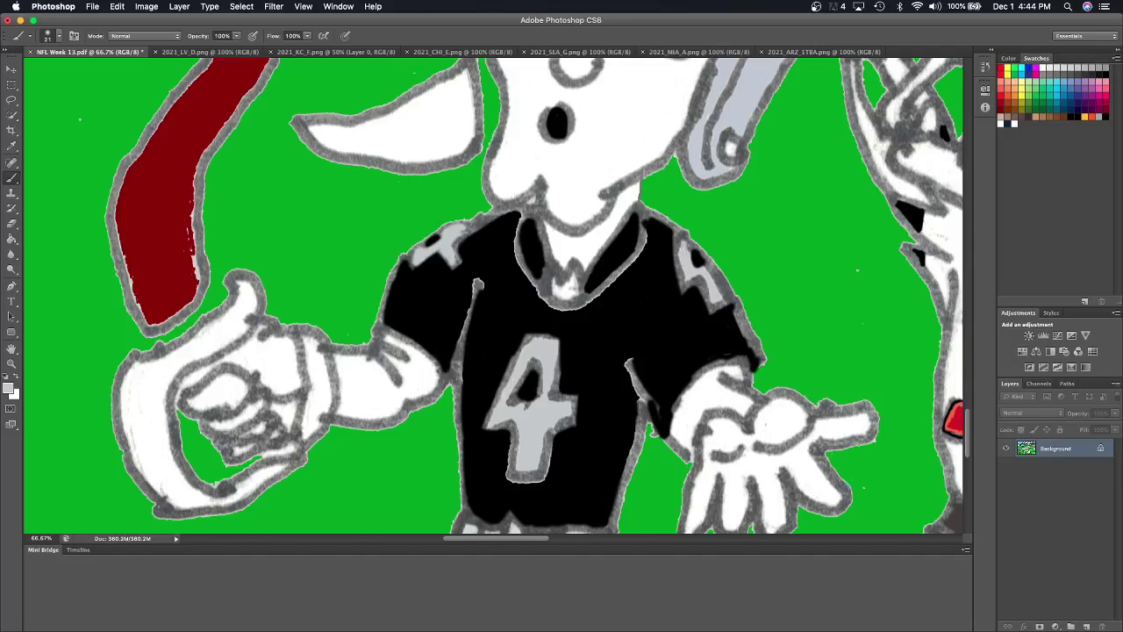
{"action": "left_click_drag", "start_coordinate": [688, 245], "coordinate": [683, 256]}
{"action": "mouse_move", "coordinate": [518, 367]}
{"action": "left_mouse_down"}
{"action": "mouse_move", "coordinate": [508, 408]}
{"action": "mouse_move", "coordinate": [541, 343]}
{"action": "mouse_move", "coordinate": [556, 424]}
{"action": "mouse_move", "coordinate": [515, 465]}
{"action": "mouse_move", "coordinate": [530, 469]}
{"action": "left_mouse_up"}
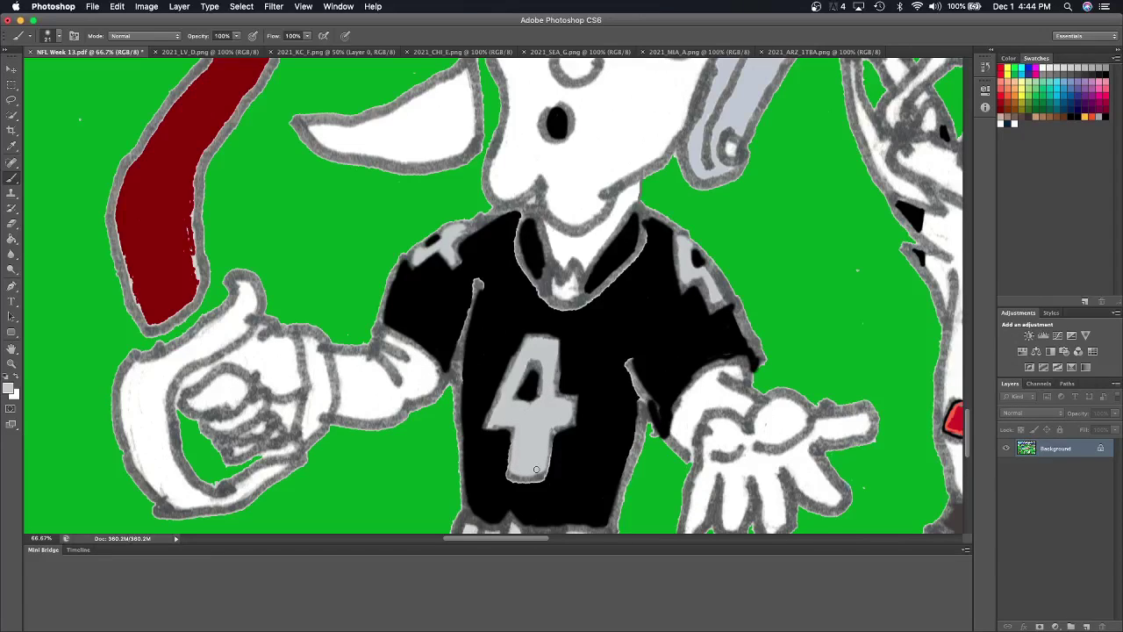
Zoom out and close the Raiders and Bears uniform references.
{"action": "key", "text": "super+minus"}
{"action": "key", "text": "super+minus"}
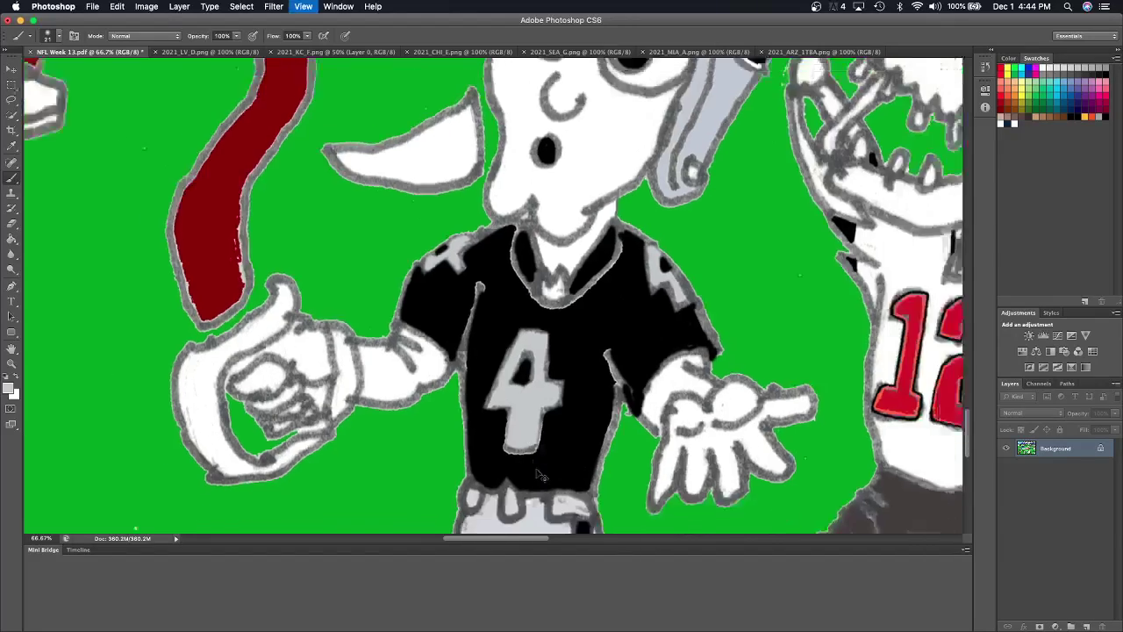
{"action": "key", "text": "super+minus"}
{"action": "key", "text": "super+minus"}
{"action": "key", "text": "super+minus"}
{"action": "key", "text": "super+minus"}
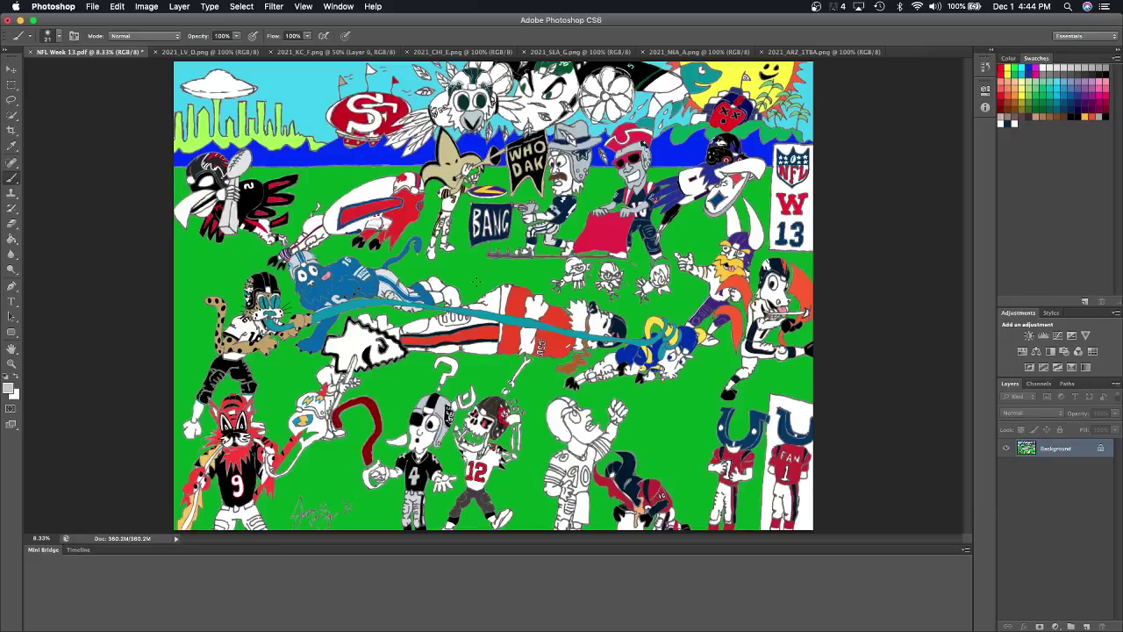
{"action": "left_click", "coordinate": [155, 52]}
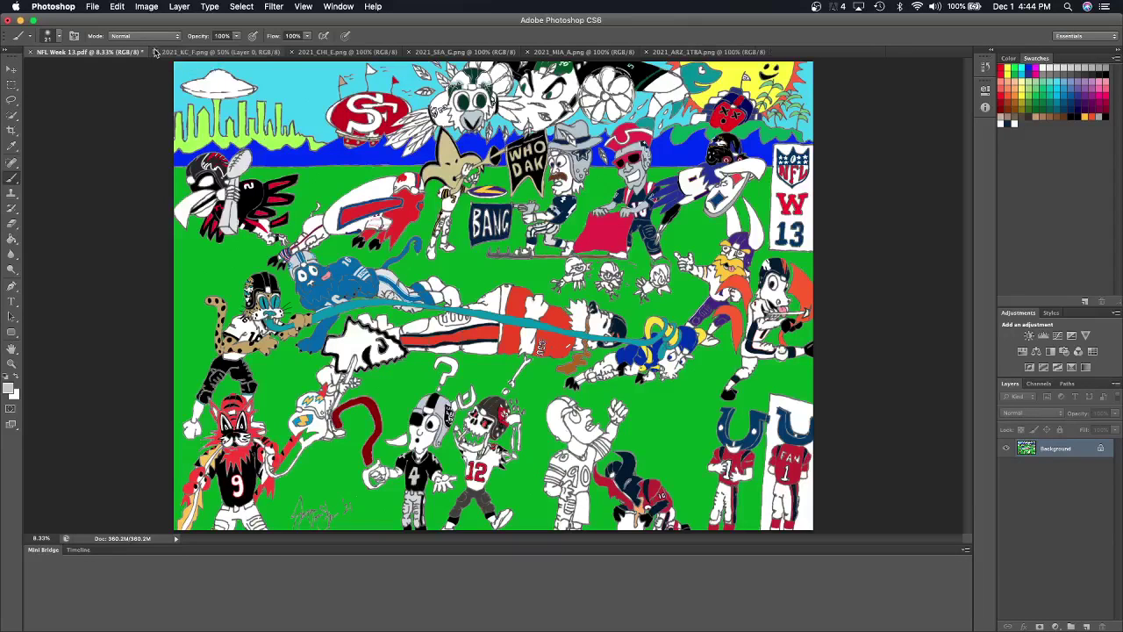
{"action": "left_click", "coordinate": [357, 52]}
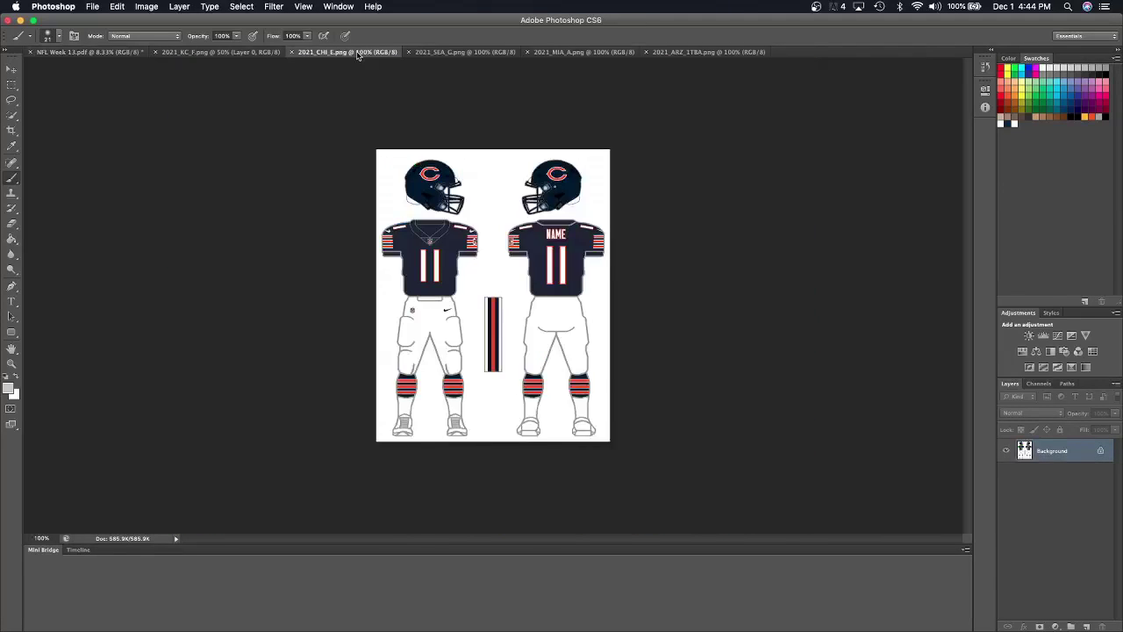
{"action": "left_click", "coordinate": [292, 51]}
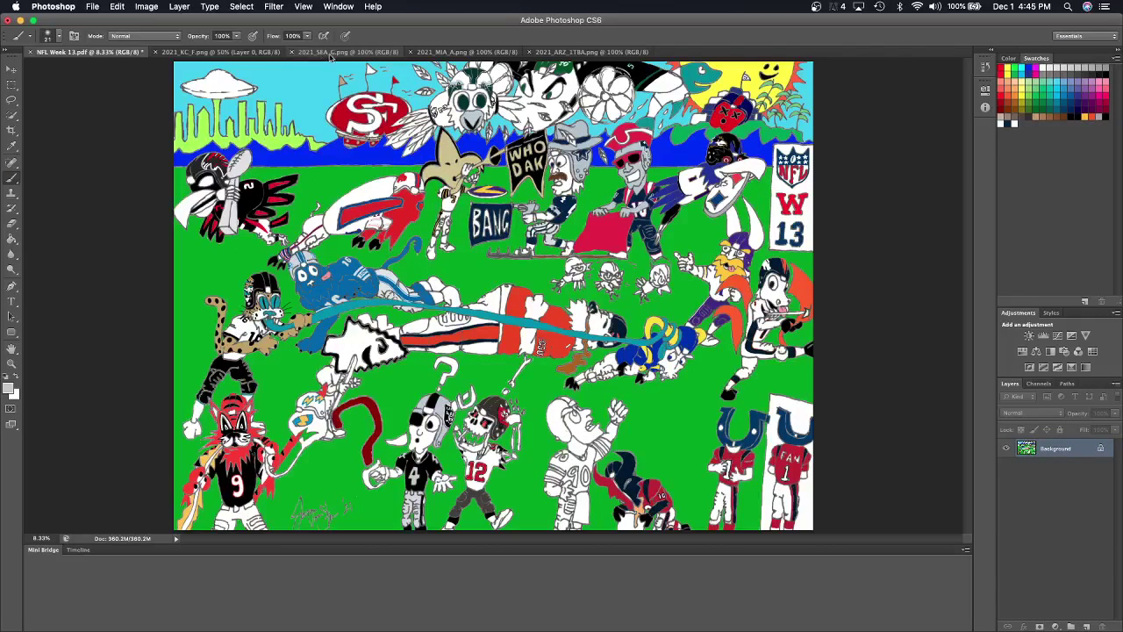
Sample navy from the Seahawks uniform reference for the drawing.
{"action": "left_click", "coordinate": [331, 53]}
{"action": "left_click", "coordinate": [13, 147]}
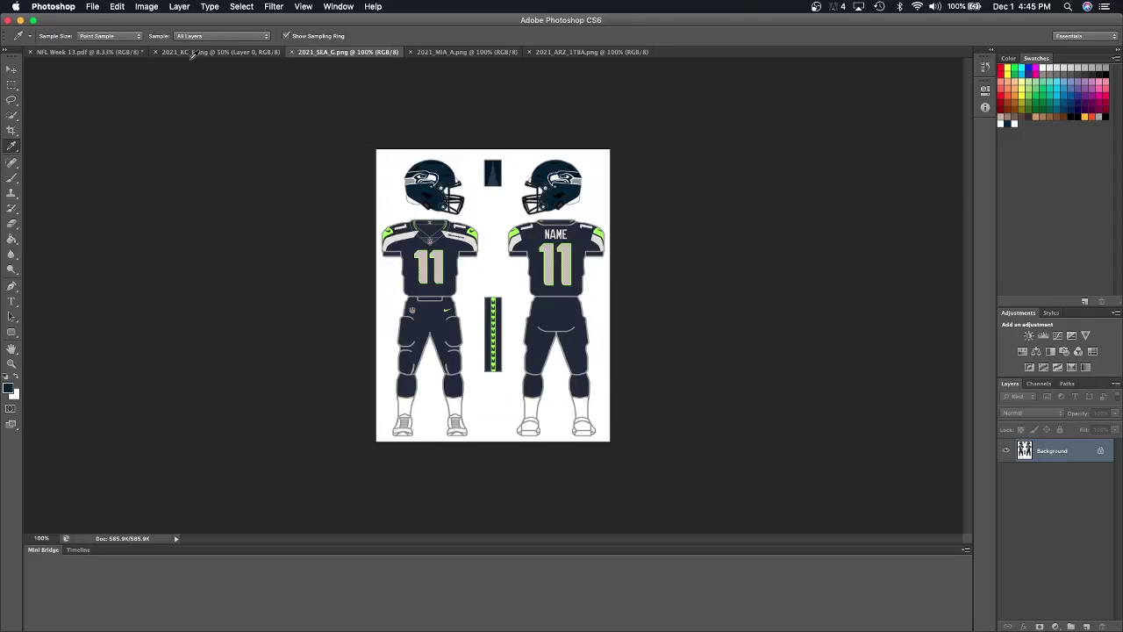
{"action": "left_click", "coordinate": [98, 53]}
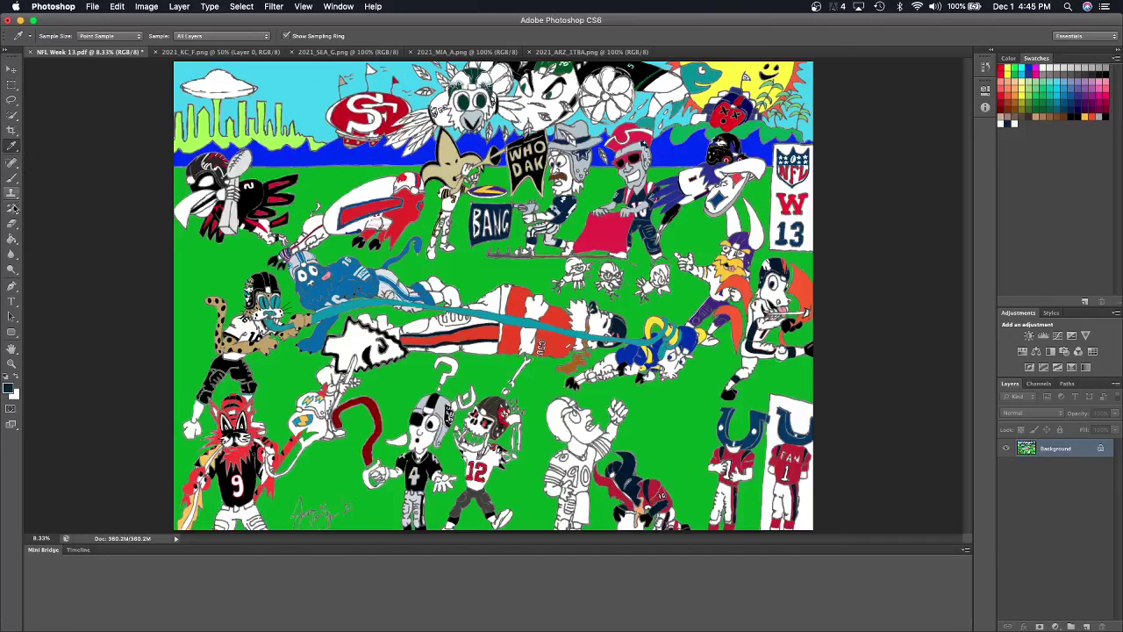
{"action": "left_click", "coordinate": [12, 239]}
Fill the UFO and its dome dark navy, then close the Seahawks reference.
{"action": "left_click", "coordinate": [215, 88]}
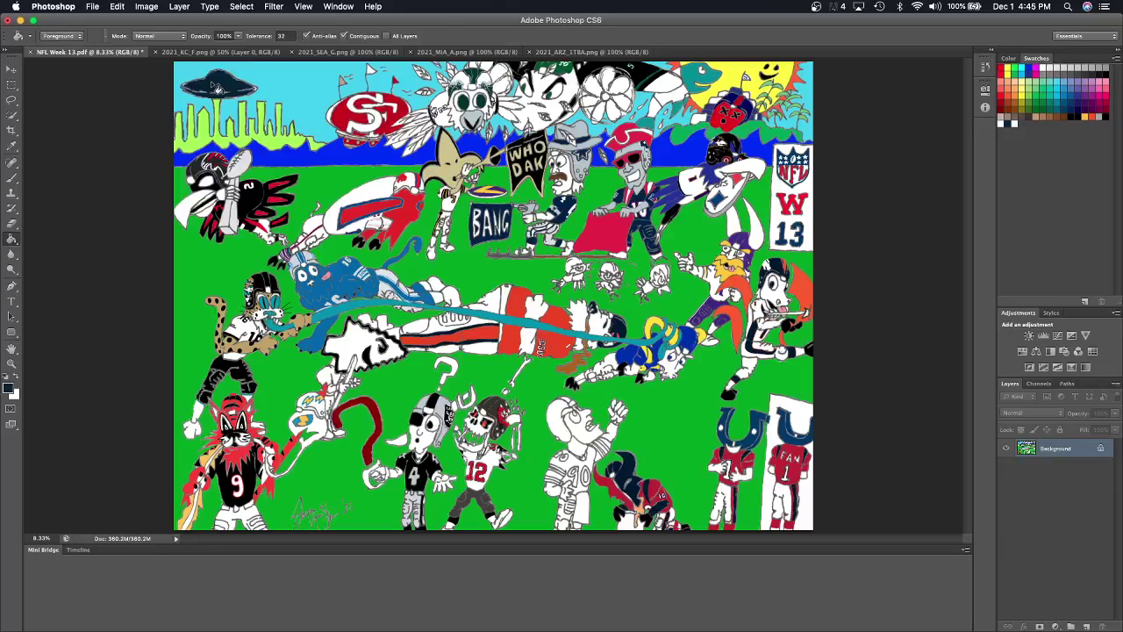
{"action": "left_click", "coordinate": [215, 88]}
{"action": "left_click", "coordinate": [291, 53]}
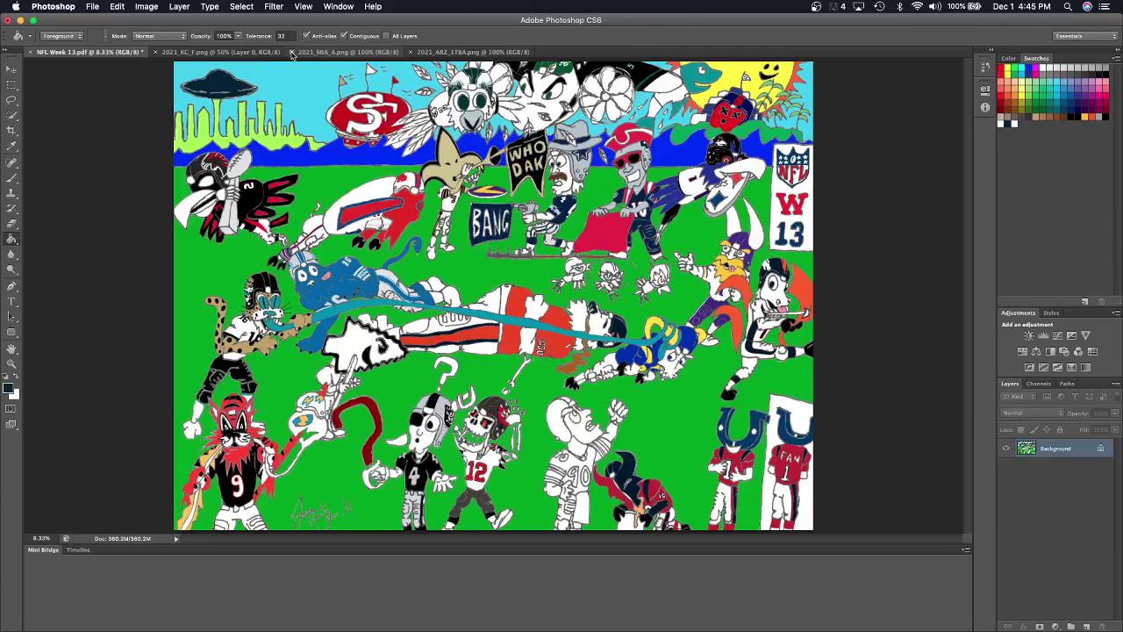
Sample red from the Chiefs reference and fill a white patch on the figure.
{"action": "left_click", "coordinate": [228, 53]}
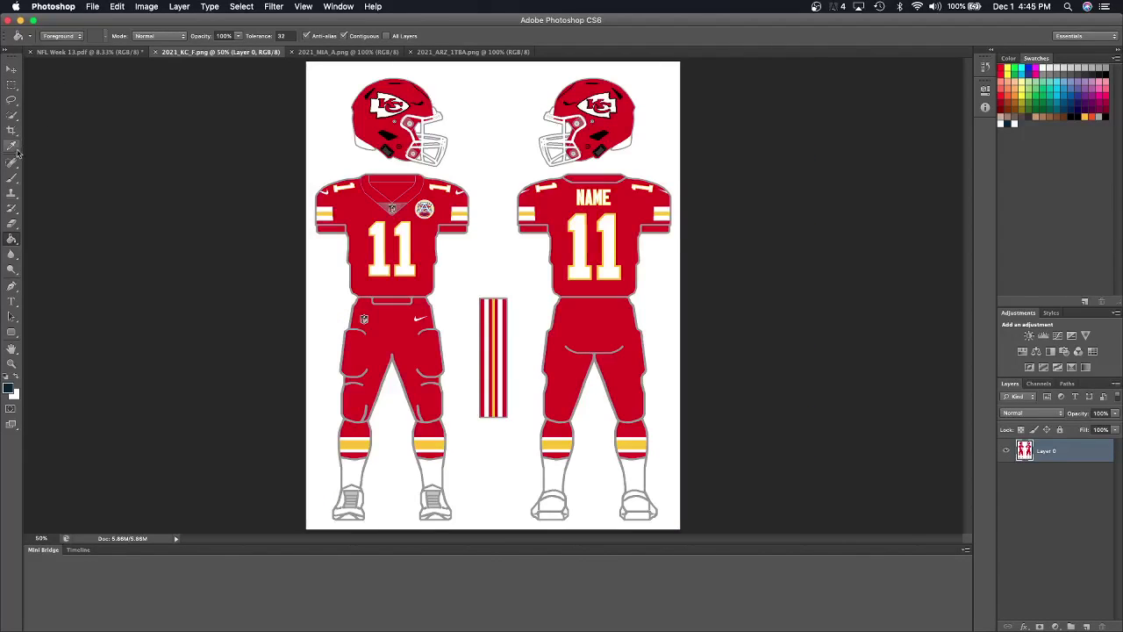
{"action": "left_click", "coordinate": [15, 147]}
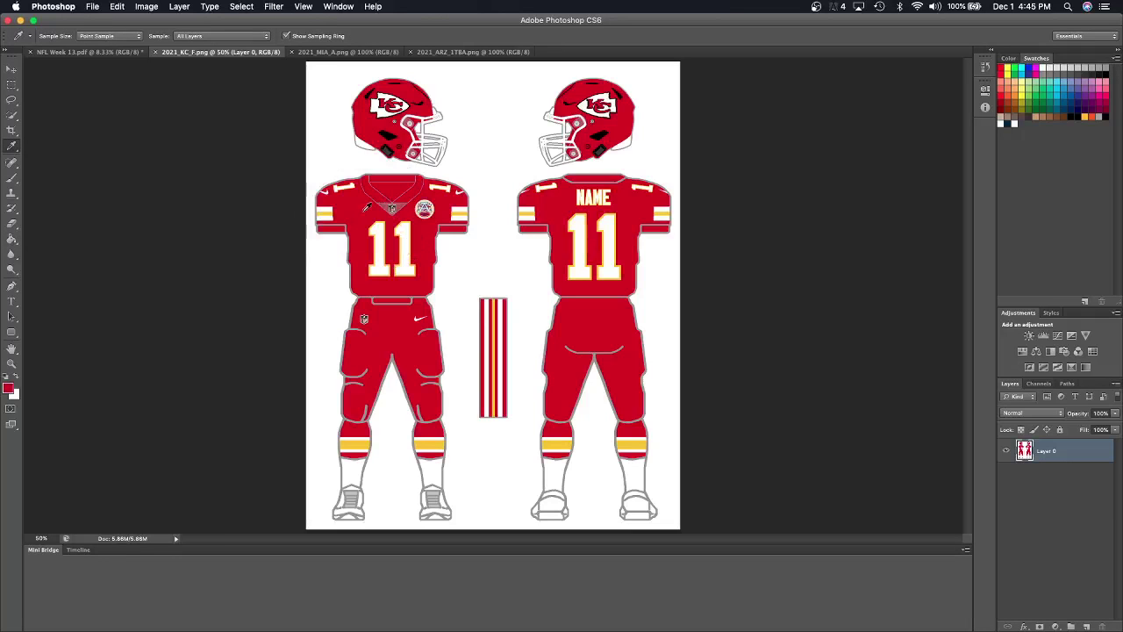
{"action": "left_click", "coordinate": [88, 52]}
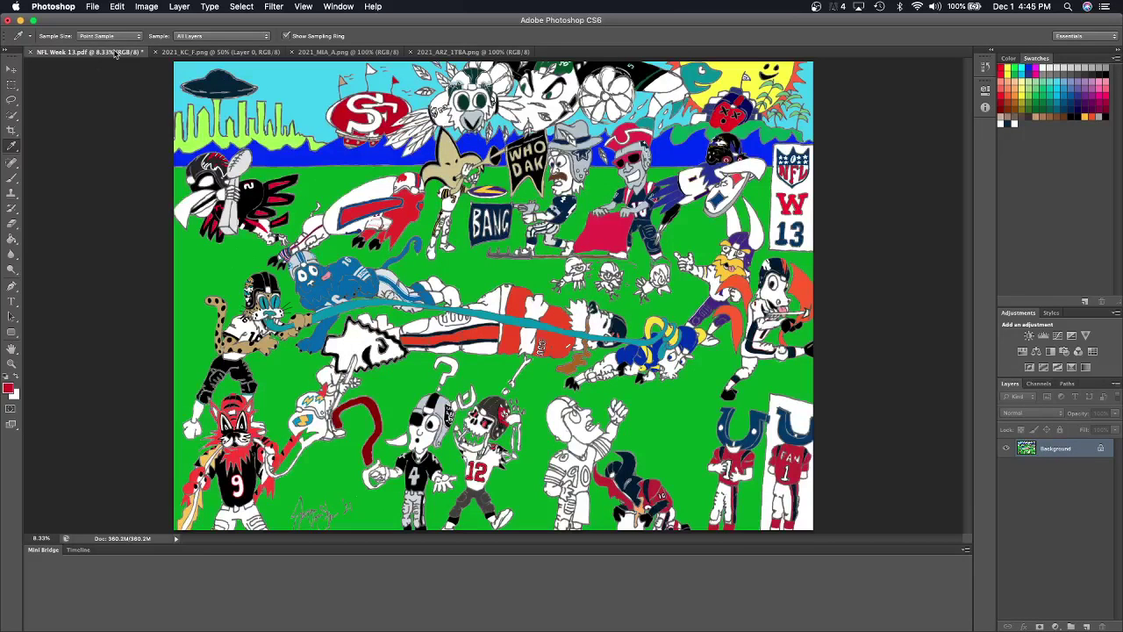
{"action": "left_click", "coordinate": [13, 239]}
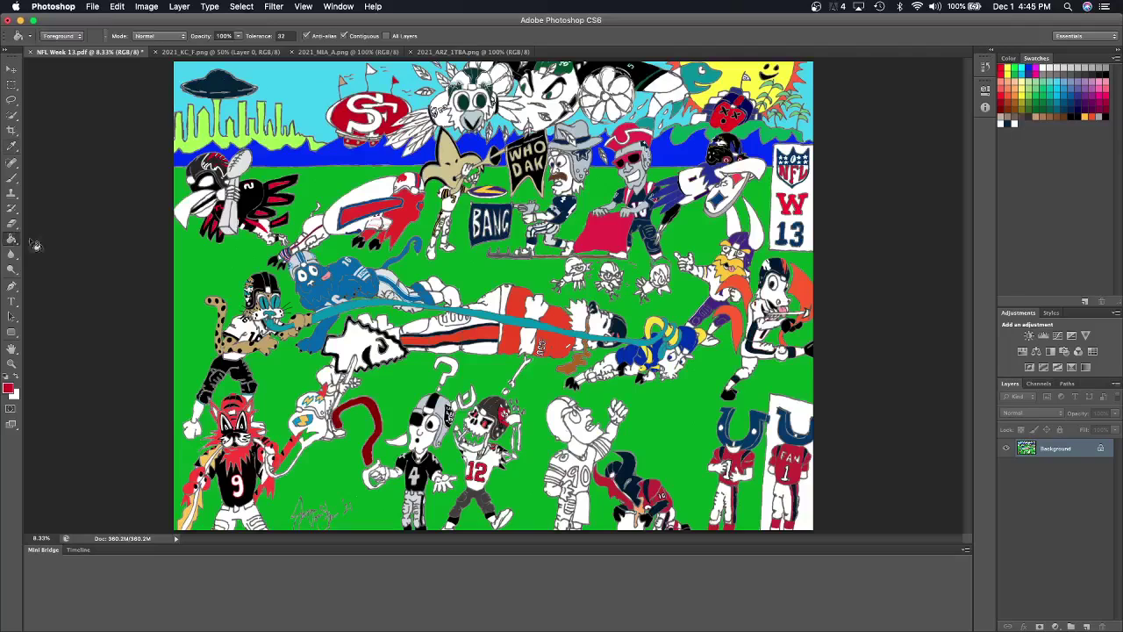
{"action": "left_click", "coordinate": [331, 386]}
Resample Chiefs red from the KC uniform reference for the NFL Week 13 drawing.
{"action": "left_click", "coordinate": [230, 51]}
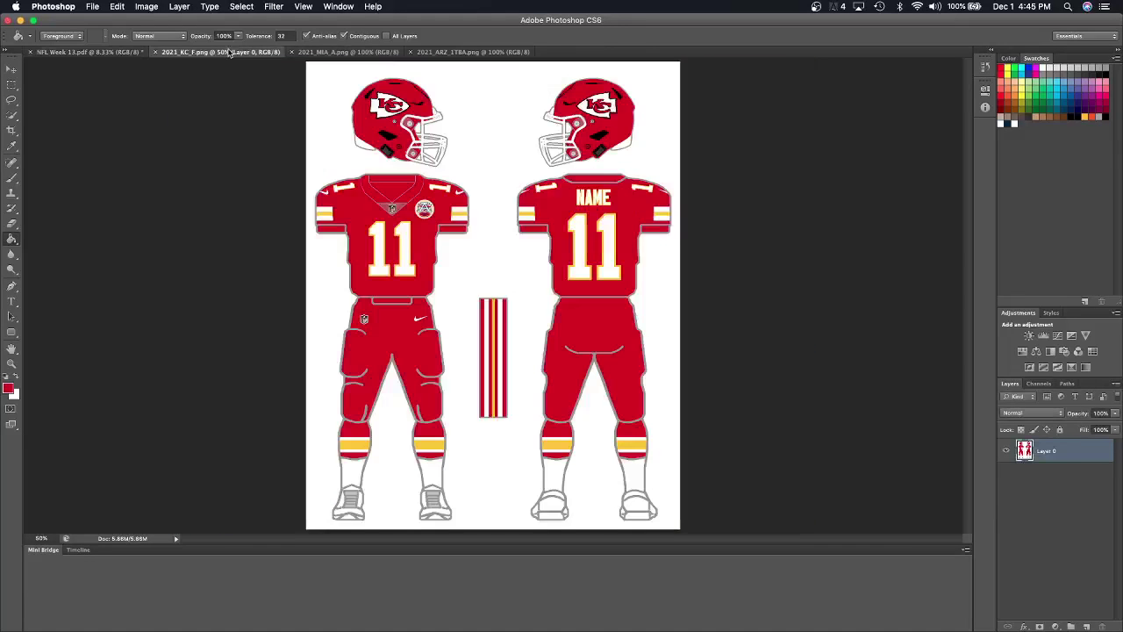
{"action": "left_click", "coordinate": [11, 147]}
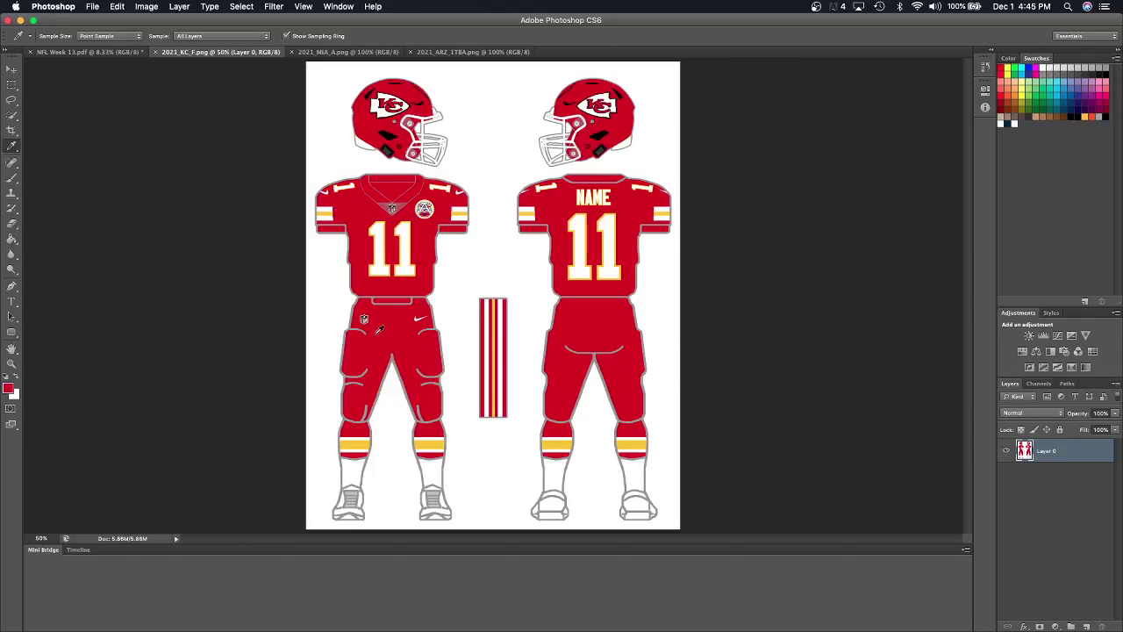
{"action": "left_click", "coordinate": [78, 52]}
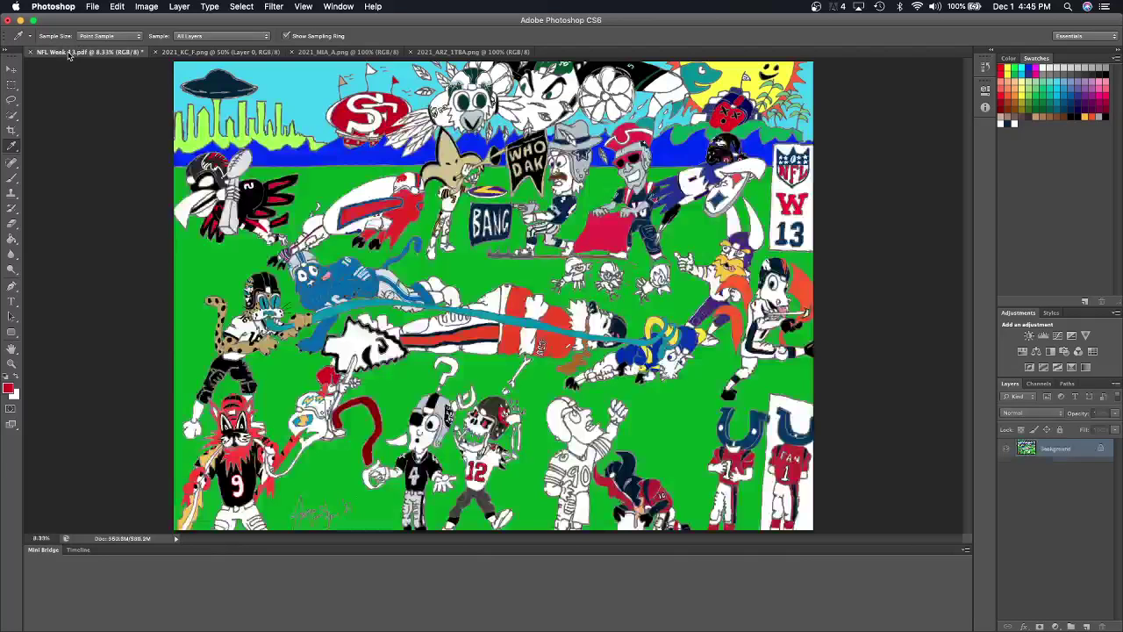
{"action": "left_click", "coordinate": [12, 238]}
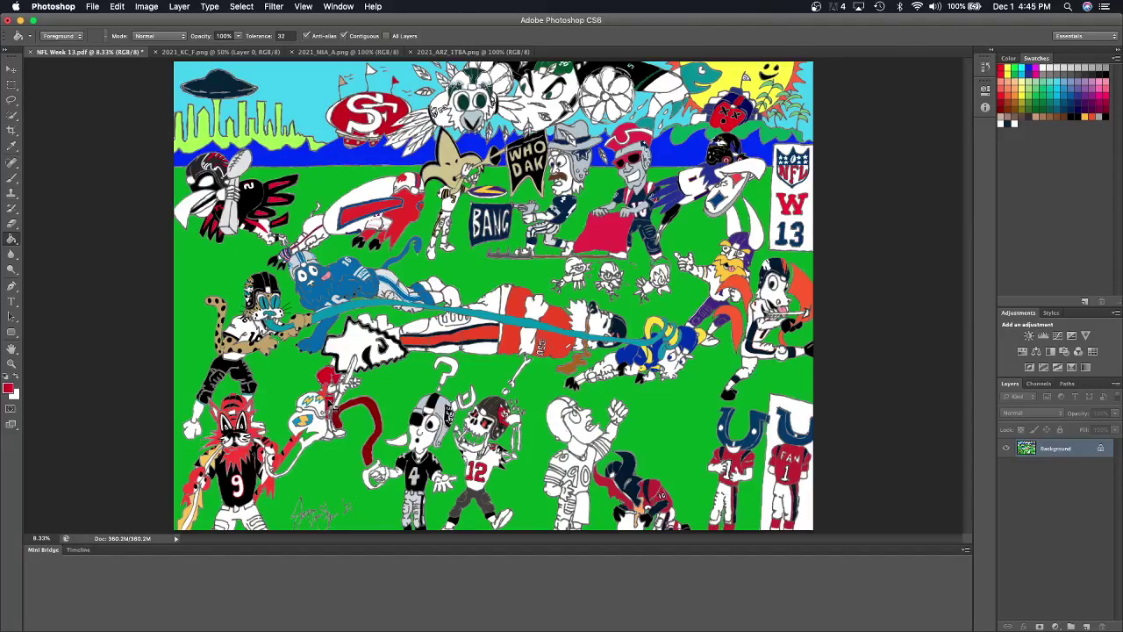
{"action": "scroll", "coordinate": [332, 404], "scroll_direction": "up", "scroll_amount": 2}
{"action": "scroll", "coordinate": [331, 403], "scroll_direction": "up", "scroll_amount": 2}
{"action": "scroll", "coordinate": [332, 404], "scroll_direction": "up", "scroll_amount": 2}
Select the Brush and zoom the drawing to 100% on the red leg.
{"action": "scroll", "coordinate": [334, 405], "scroll_direction": "up", "scroll_amount": 2}
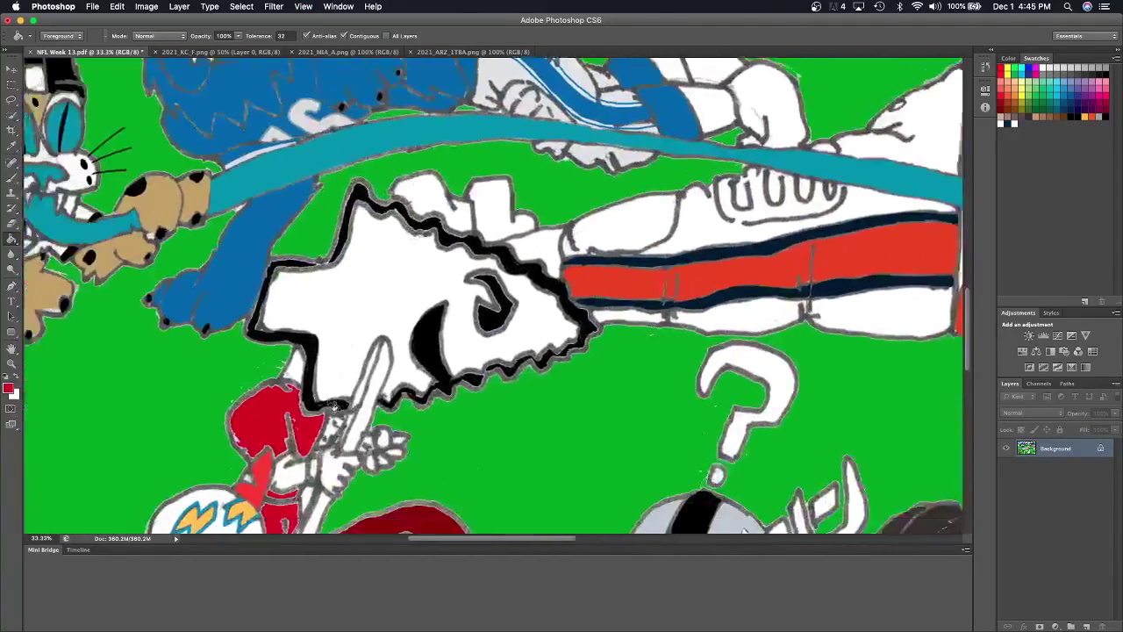
{"action": "scroll", "coordinate": [334, 405], "scroll_direction": "down", "scroll_amount": 3}
{"action": "scroll", "coordinate": [333, 405], "scroll_direction": "left", "scroll_amount": 2}
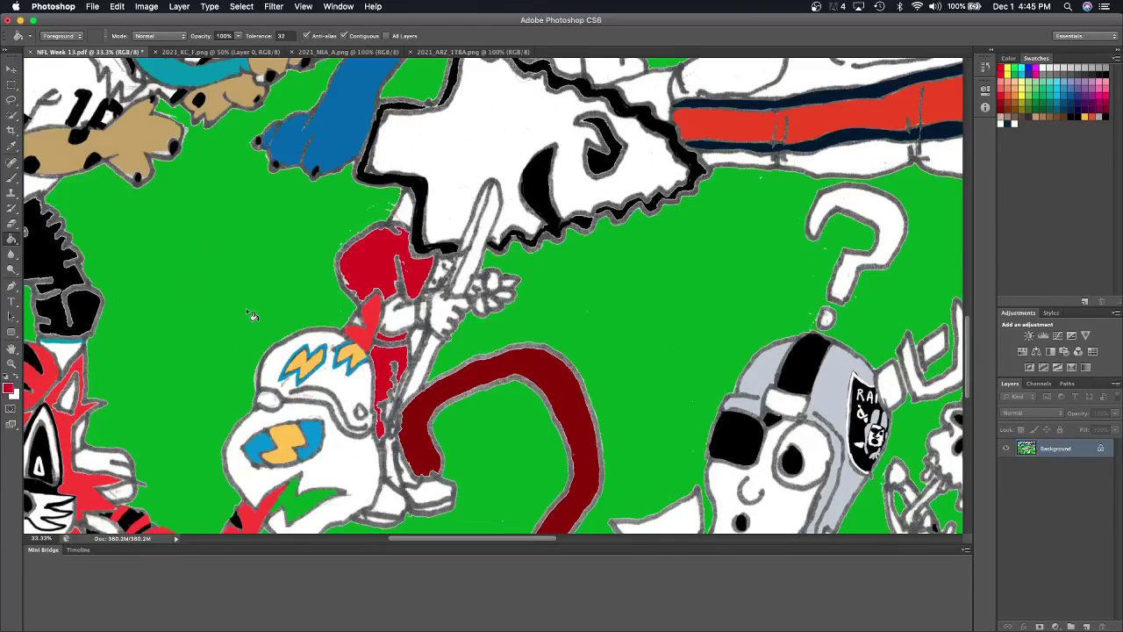
{"action": "scroll", "coordinate": [250, 315], "scroll_direction": "up", "scroll_amount": 1}
{"action": "scroll", "coordinate": [250, 315], "scroll_direction": "down", "scroll_amount": 2}
{"action": "scroll", "coordinate": [250, 315], "scroll_direction": "left", "scroll_amount": 1}
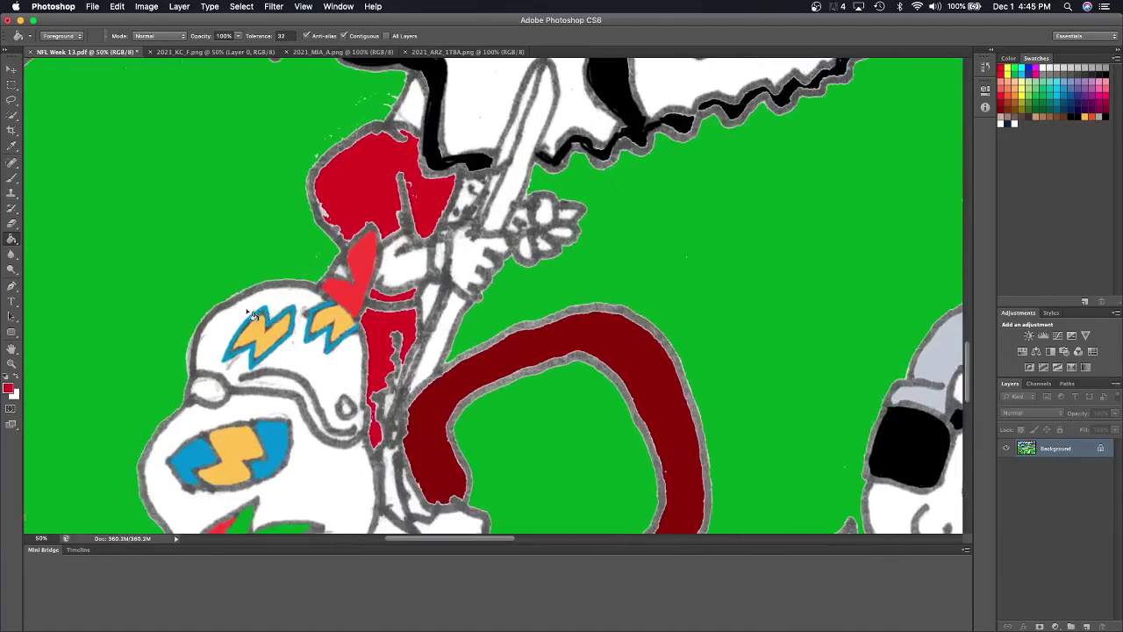
{"action": "left_click", "coordinate": [12, 179]}
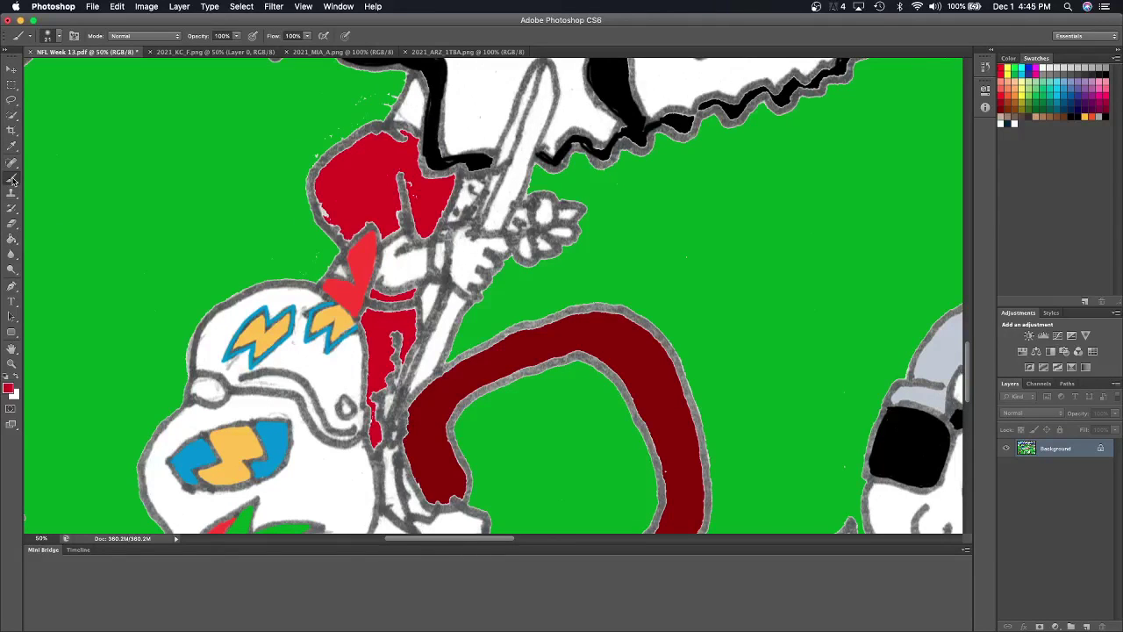
{"action": "key", "text": "super+equal"}
{"action": "key", "text": "super+equal"}
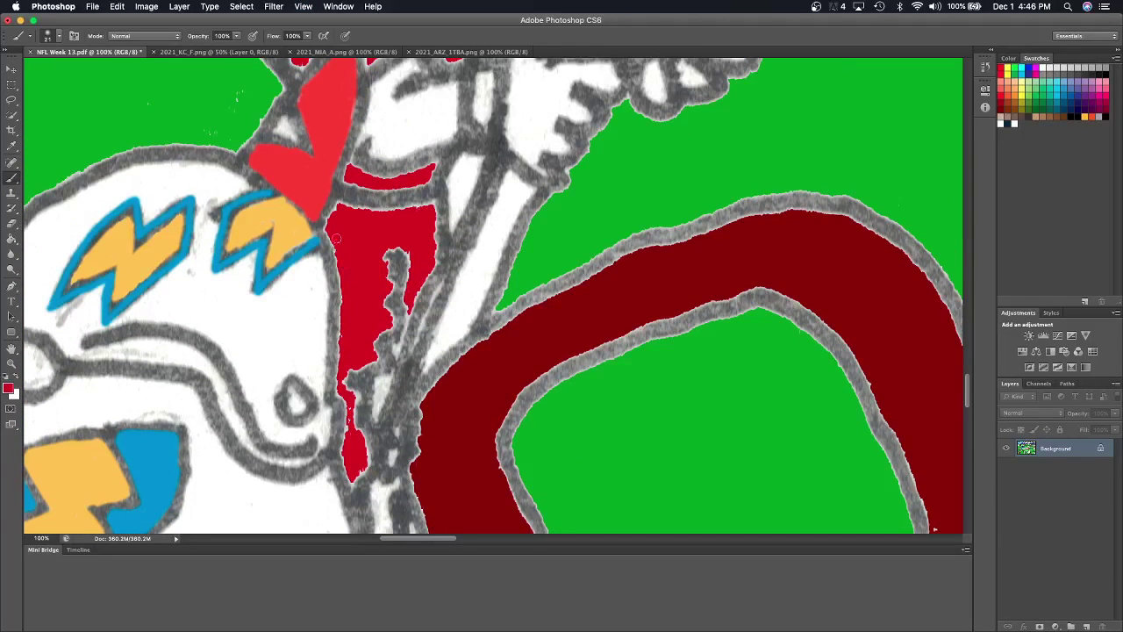
Paint red over the white gaps on the leg's left, right and top edges.
{"action": "mouse_move", "coordinate": [336, 237]}
{"action": "left_mouse_down"}
{"action": "mouse_move", "coordinate": [336, 360]}
{"action": "mouse_move", "coordinate": [353, 417]}
{"action": "mouse_move", "coordinate": [342, 474]}
{"action": "mouse_move", "coordinate": [367, 447]}
{"action": "left_mouse_up"}
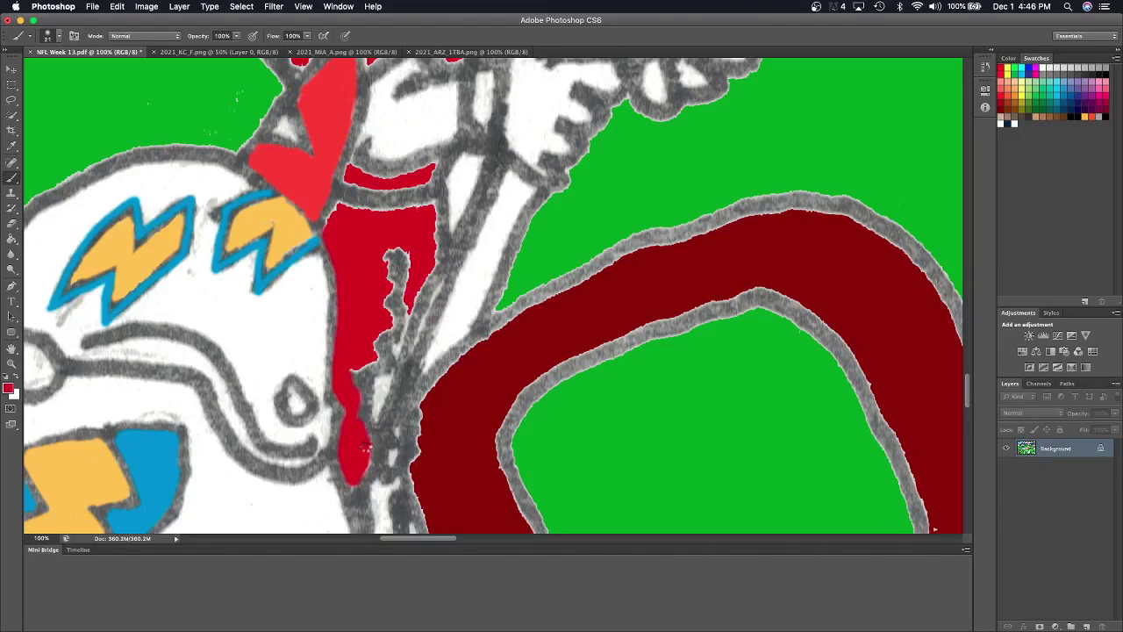
{"action": "mouse_move", "coordinate": [351, 373]}
{"action": "left_mouse_down"}
{"action": "mouse_move", "coordinate": [388, 316]}
{"action": "mouse_move", "coordinate": [388, 251]}
{"action": "mouse_move", "coordinate": [408, 244]}
{"action": "mouse_move", "coordinate": [406, 327]}
{"action": "left_mouse_up"}
{"action": "mouse_move", "coordinate": [340, 224]}
{"action": "left_mouse_down"}
{"action": "mouse_move", "coordinate": [327, 210]}
{"action": "mouse_move", "coordinate": [435, 201]}
{"action": "mouse_move", "coordinate": [436, 249]}
{"action": "mouse_move", "coordinate": [402, 341]}
{"action": "left_mouse_up"}
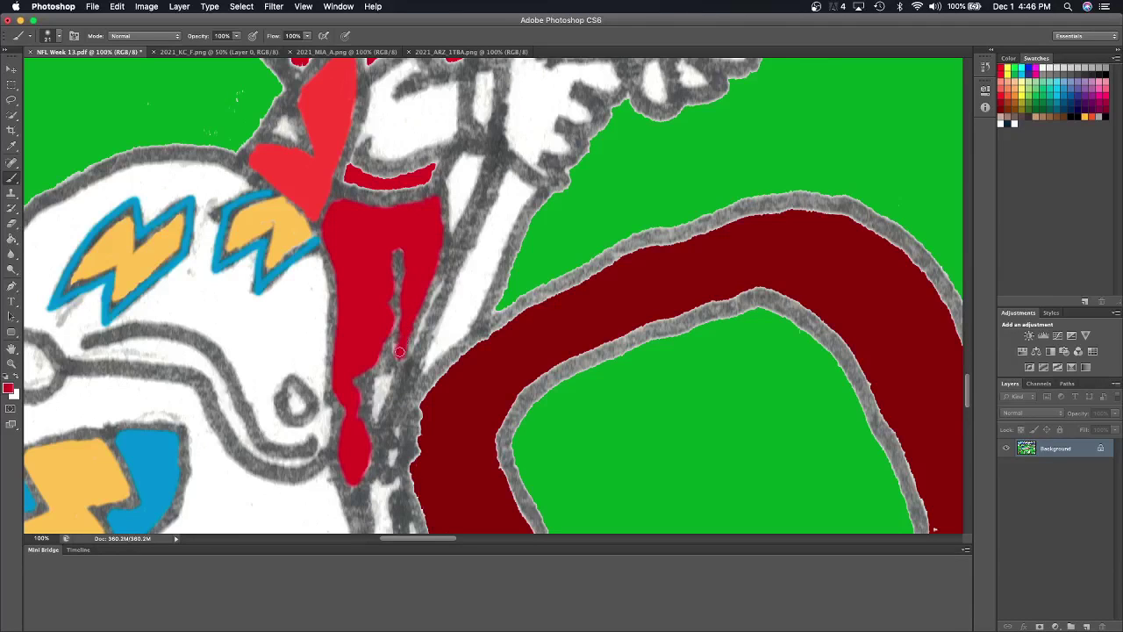
{"action": "scroll", "coordinate": [400, 351], "scroll_direction": "down", "scroll_amount": 3}
{"action": "scroll", "coordinate": [399, 351], "scroll_direction": "down", "scroll_amount": 3}
{"action": "scroll", "coordinate": [399, 351], "scroll_direction": "right", "scroll_amount": 2}
{"action": "scroll", "coordinate": [399, 351], "scroll_direction": "down", "scroll_amount": 5}
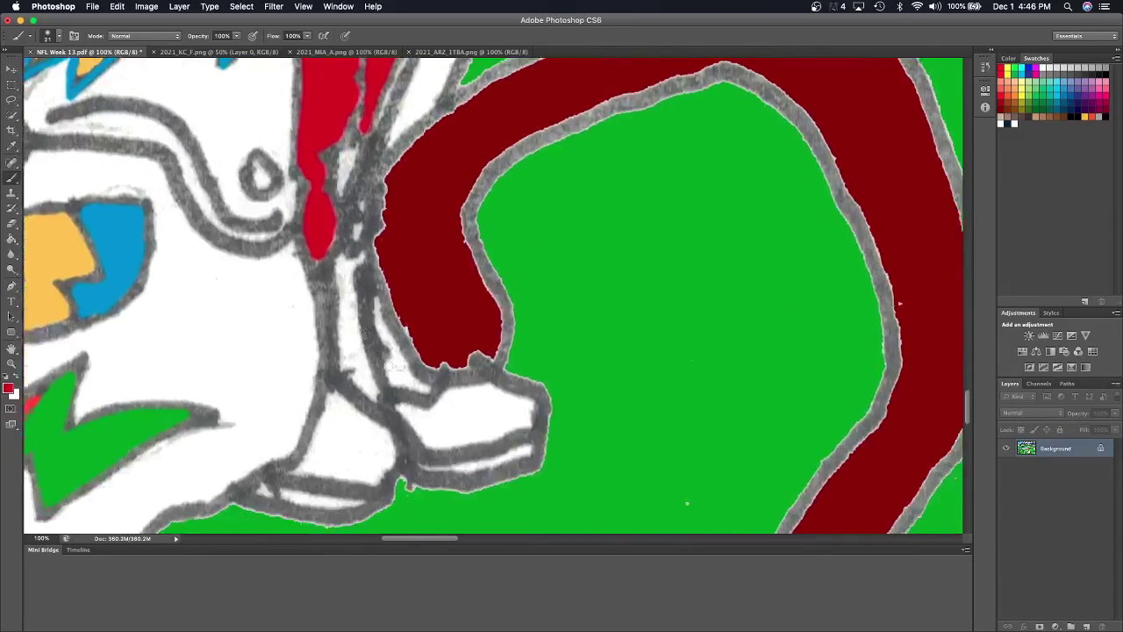
{"action": "scroll", "coordinate": [399, 360], "scroll_direction": "up", "scroll_amount": 6}
{"action": "scroll", "coordinate": [399, 366], "scroll_direction": "up", "scroll_amount": 5}
{"action": "scroll", "coordinate": [399, 366], "scroll_direction": "up", "scroll_amount": 5}
{"action": "scroll", "coordinate": [399, 366], "scroll_direction": "up", "scroll_amount": 5}
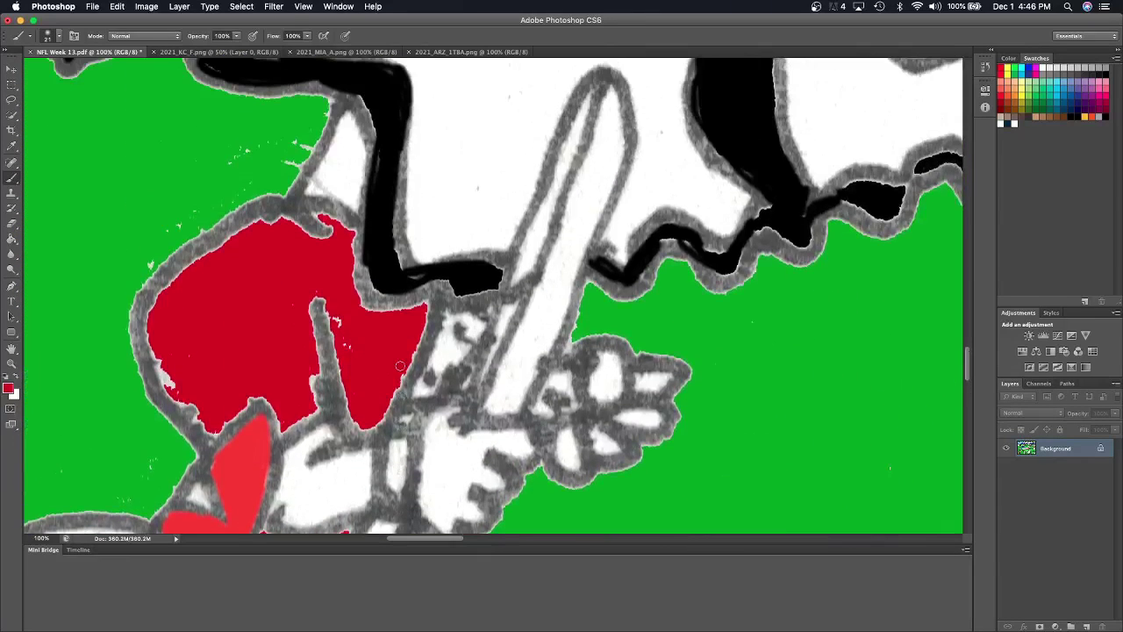
Brush red over the red shape's left outline, grey stroke, white specks and upper-right edge.
{"action": "left_click", "coordinate": [11, 145]}
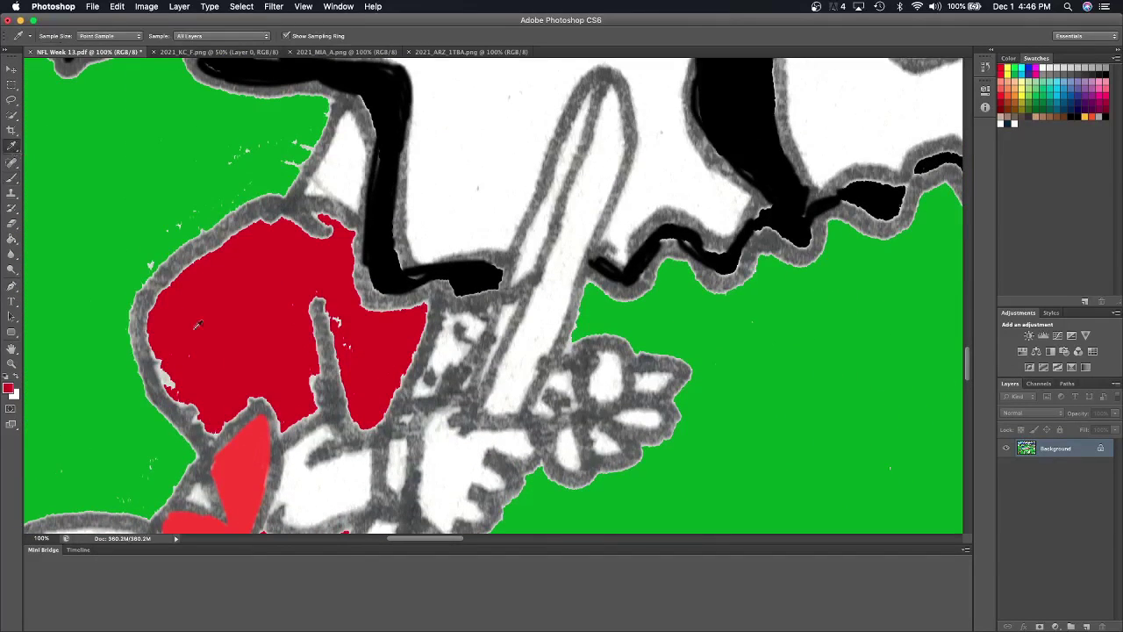
{"action": "left_click", "coordinate": [11, 177]}
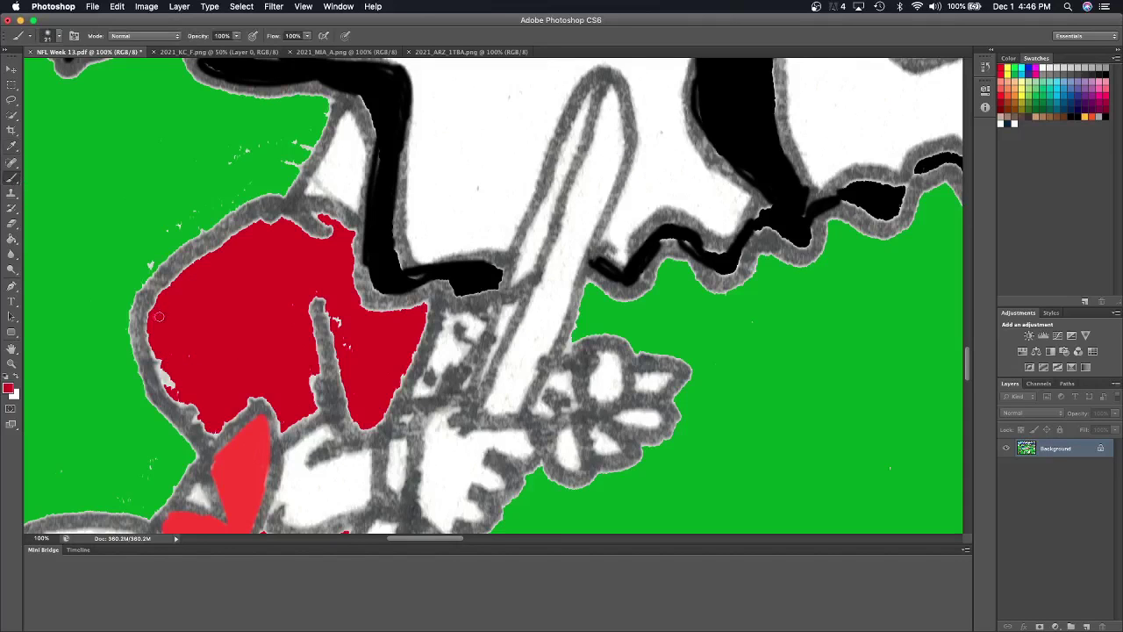
{"action": "mouse_move", "coordinate": [154, 298]}
{"action": "left_mouse_down"}
{"action": "mouse_move", "coordinate": [176, 399]}
{"action": "mouse_move", "coordinate": [197, 419]}
{"action": "mouse_move", "coordinate": [201, 406]}
{"action": "mouse_move", "coordinate": [262, 395]}
{"action": "mouse_move", "coordinate": [295, 414]}
{"action": "mouse_move", "coordinate": [314, 379]}
{"action": "mouse_move", "coordinate": [319, 411]}
{"action": "mouse_move", "coordinate": [285, 432]}
{"action": "left_mouse_up"}
{"action": "mouse_move", "coordinate": [347, 315]}
{"action": "left_mouse_down"}
{"action": "mouse_move", "coordinate": [333, 311]}
{"action": "mouse_move", "coordinate": [340, 394]}
{"action": "mouse_move", "coordinate": [360, 430]}
{"action": "mouse_move", "coordinate": [366, 368]}
{"action": "mouse_move", "coordinate": [394, 385]}
{"action": "mouse_move", "coordinate": [430, 300]}
{"action": "left_mouse_up"}
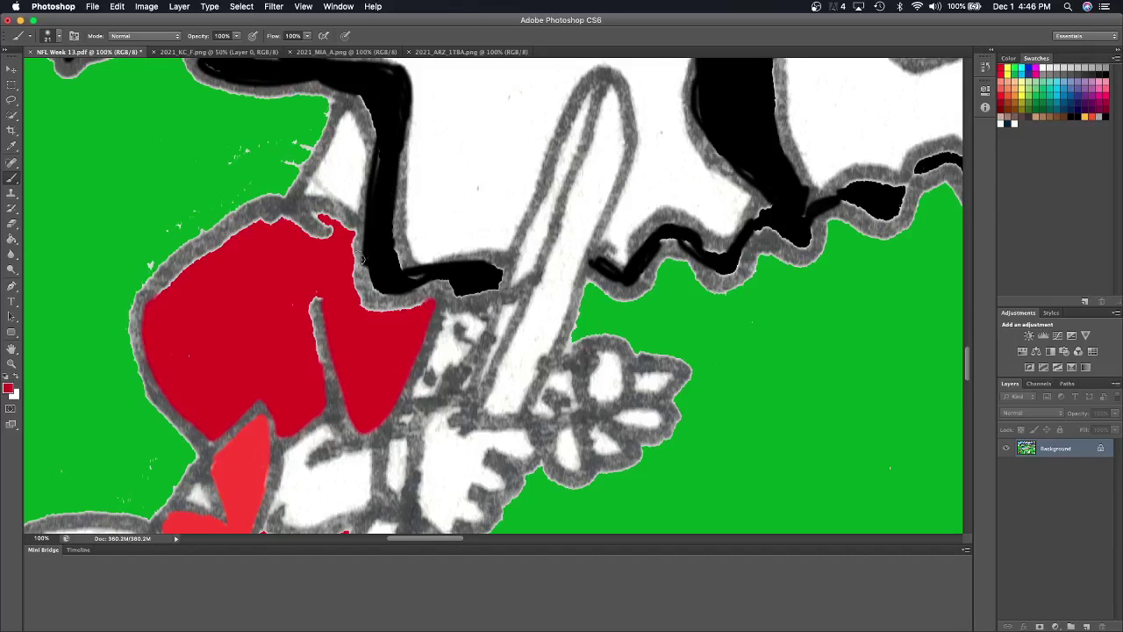
{"action": "mouse_move", "coordinate": [361, 260]}
{"action": "left_mouse_down"}
{"action": "mouse_move", "coordinate": [358, 289]}
{"action": "mouse_move", "coordinate": [375, 314]}
{"action": "mouse_move", "coordinate": [430, 298]}
{"action": "left_mouse_up"}
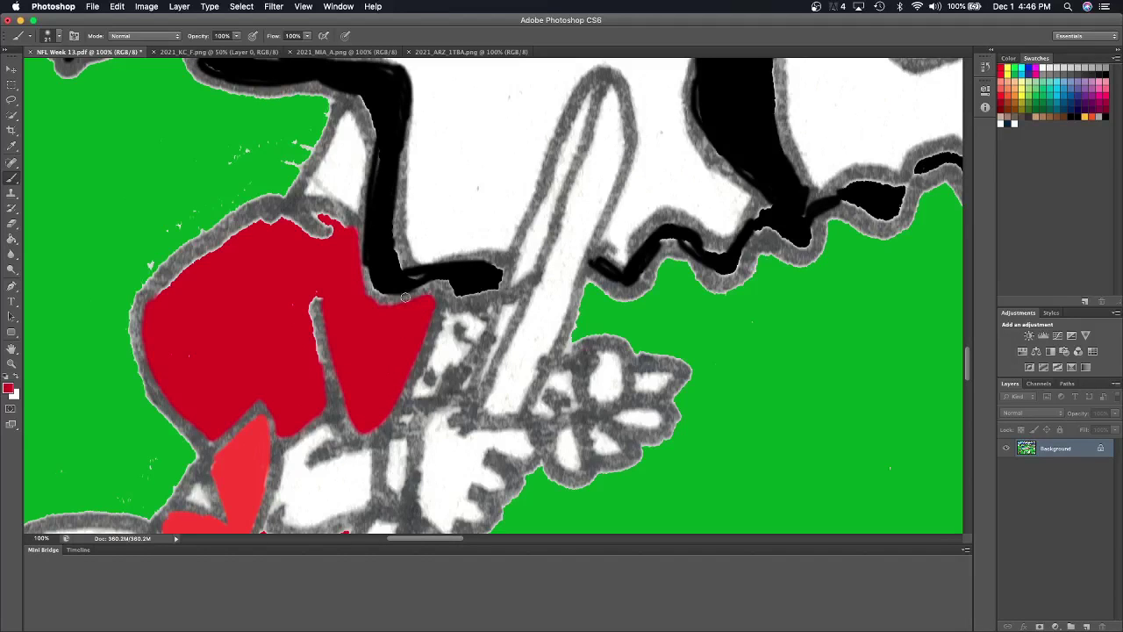
Paint the inner grey stroke and the upper-left outline edge red.
{"action": "mouse_move", "coordinate": [305, 302]}
{"action": "left_mouse_down"}
{"action": "mouse_move", "coordinate": [308, 367]}
{"action": "mouse_move", "coordinate": [322, 292]}
{"action": "left_mouse_up"}
{"action": "mouse_move", "coordinate": [196, 332]}
{"action": "left_mouse_down"}
{"action": "mouse_move", "coordinate": [175, 278]}
{"action": "mouse_move", "coordinate": [207, 250]}
{"action": "mouse_move", "coordinate": [263, 219]}
{"action": "mouse_move", "coordinate": [334, 239]}
{"action": "mouse_move", "coordinate": [349, 221]}
{"action": "mouse_move", "coordinate": [347, 244]}
{"action": "left_mouse_up"}
{"action": "scroll", "coordinate": [348, 244], "scroll_direction": "up", "scroll_amount": 3}
{"action": "scroll", "coordinate": [348, 243], "scroll_direction": "right", "scroll_amount": 3}
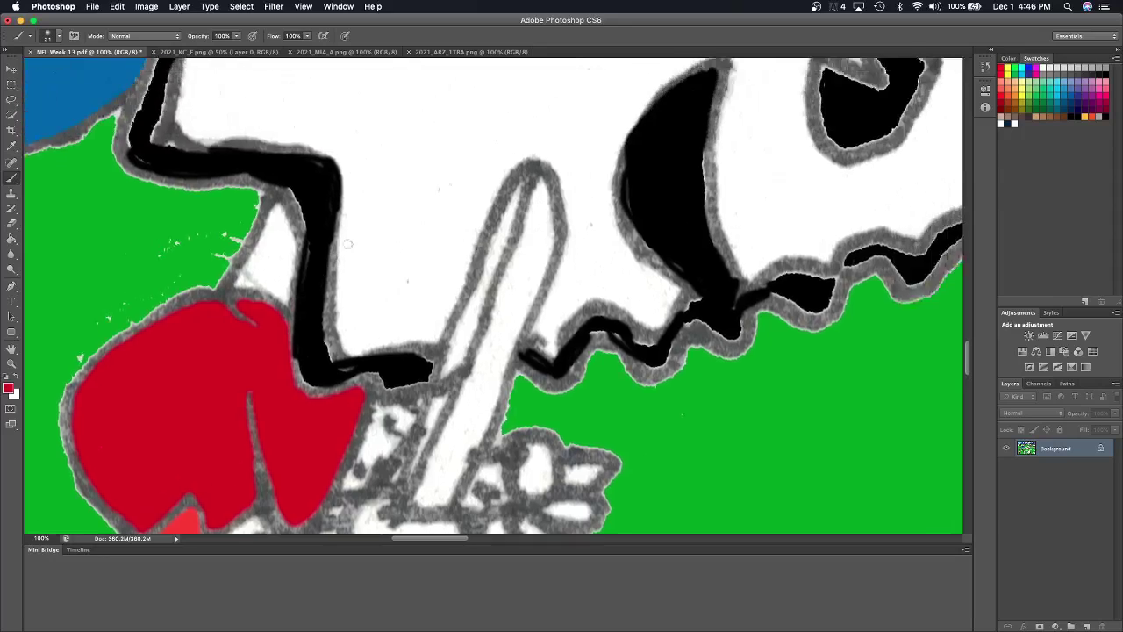
{"action": "scroll", "coordinate": [347, 244], "scroll_direction": "up", "scroll_amount": 1}
{"action": "scroll", "coordinate": [348, 244], "scroll_direction": "down", "scroll_amount": 5}
{"action": "scroll", "coordinate": [347, 244], "scroll_direction": "up", "scroll_amount": 5}
{"action": "scroll", "coordinate": [347, 244], "scroll_direction": "down", "scroll_amount": 10}
{"action": "scroll", "coordinate": [347, 244], "scroll_direction": "left", "scroll_amount": 4}
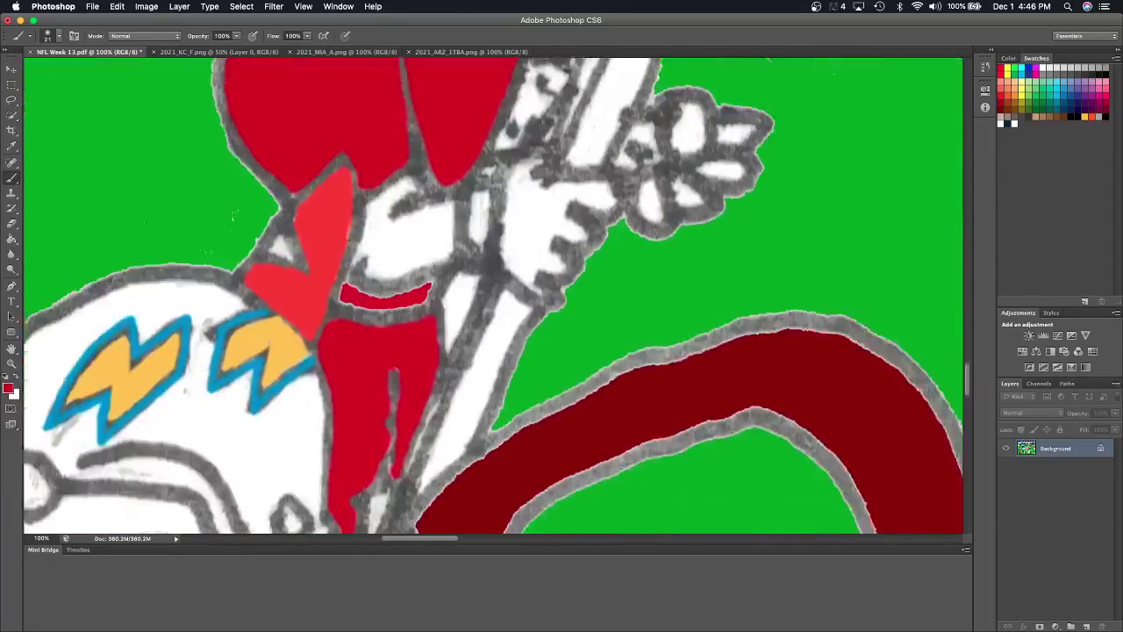
{"action": "scroll", "coordinate": [348, 244], "scroll_direction": "down", "scroll_amount": 2}
{"action": "scroll", "coordinate": [347, 244], "scroll_direction": "up", "scroll_amount": 2}
Fill the grey gap along the red band's top with red.
{"action": "mouse_move", "coordinate": [344, 279]}
{"action": "left_mouse_down"}
{"action": "mouse_move", "coordinate": [393, 288]}
{"action": "mouse_move", "coordinate": [429, 276]}
{"action": "left_mouse_up"}
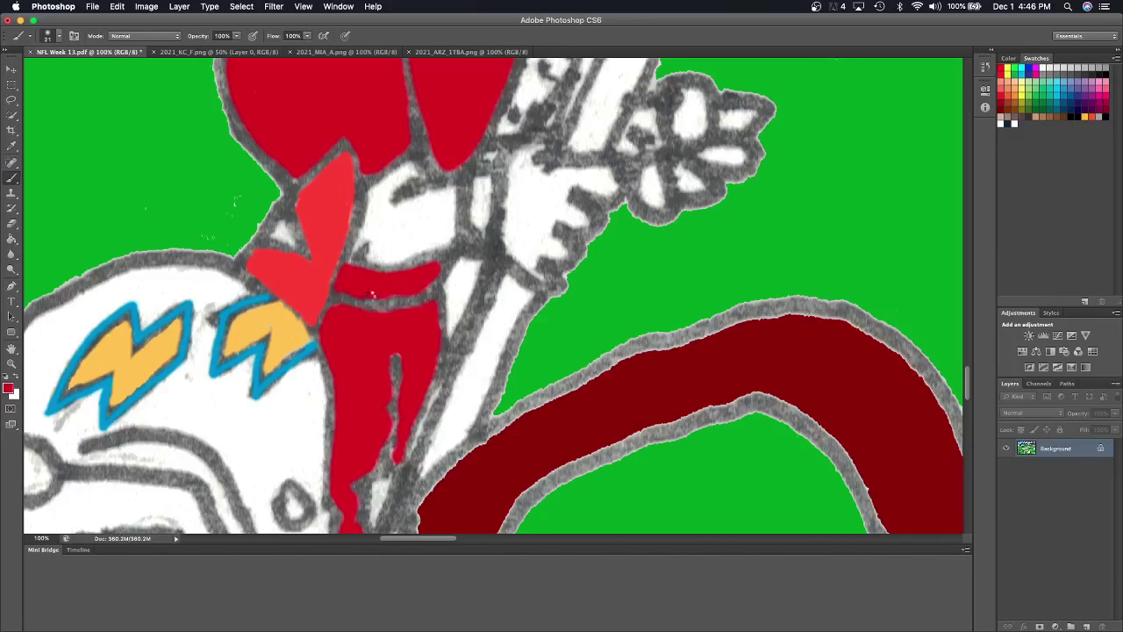
{"action": "scroll", "coordinate": [419, 283], "scroll_direction": "down", "scroll_amount": 5}
{"action": "scroll", "coordinate": [418, 282], "scroll_direction": "down", "scroll_amount": 3}
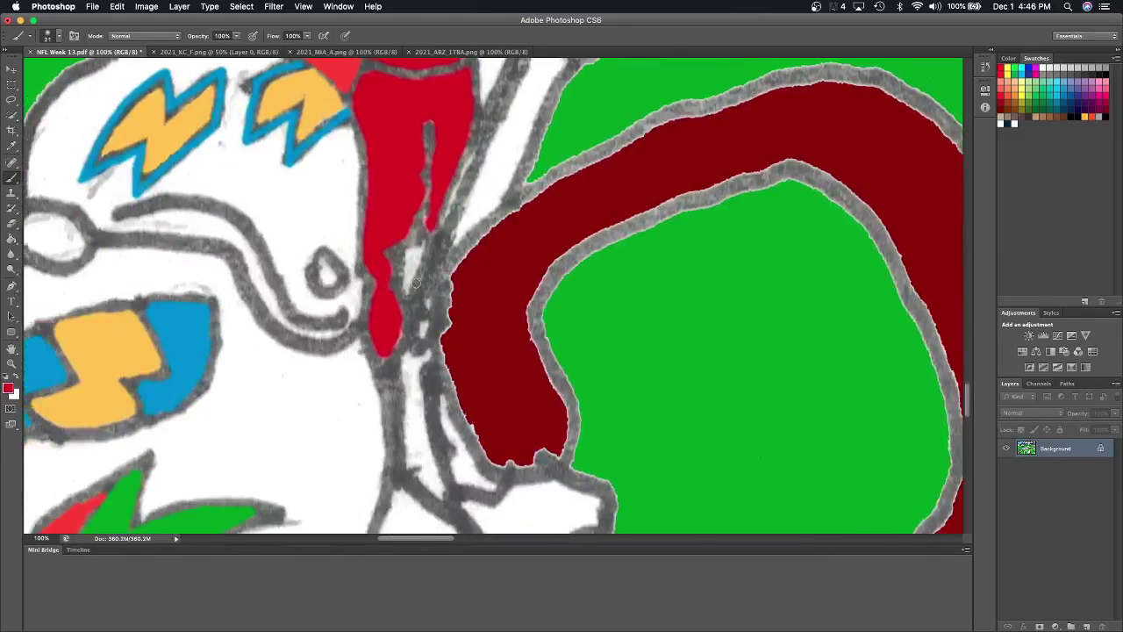
{"action": "scroll", "coordinate": [418, 286], "scroll_direction": "down", "scroll_amount": 5}
{"action": "scroll", "coordinate": [418, 286], "scroll_direction": "up", "scroll_amount": 5}
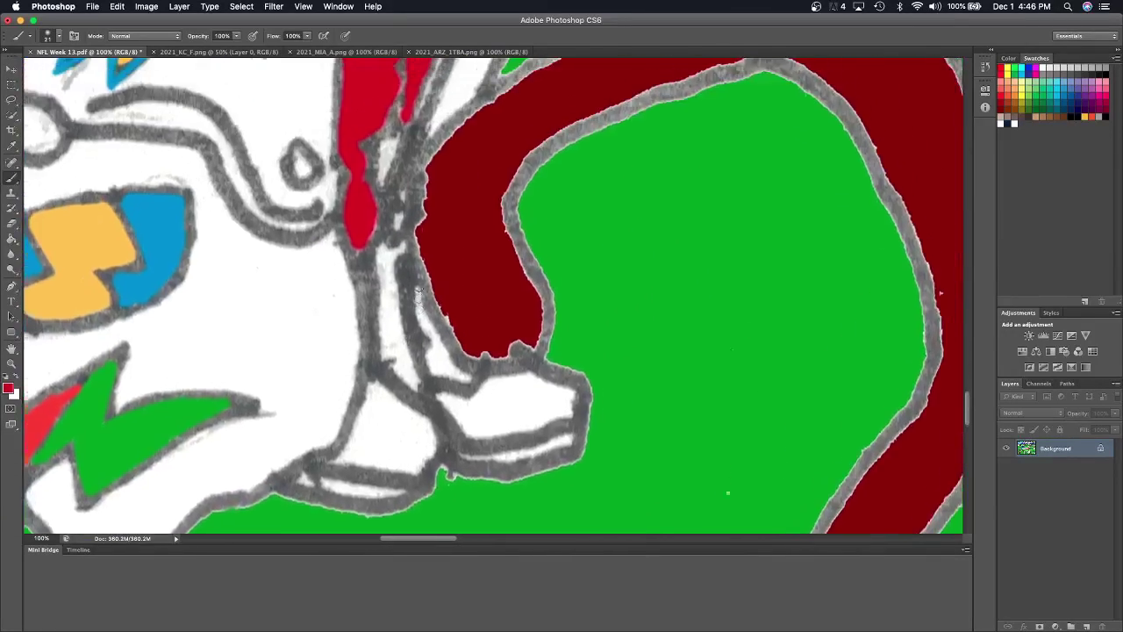
{"action": "scroll", "coordinate": [419, 286], "scroll_direction": "up", "scroll_amount": 2}
{"action": "scroll", "coordinate": [418, 286], "scroll_direction": "up", "scroll_amount": 1}
{"action": "scroll", "coordinate": [418, 286], "scroll_direction": "down", "scroll_amount": 2}
{"action": "scroll", "coordinate": [418, 286], "scroll_direction": "down", "scroll_amount": 2}
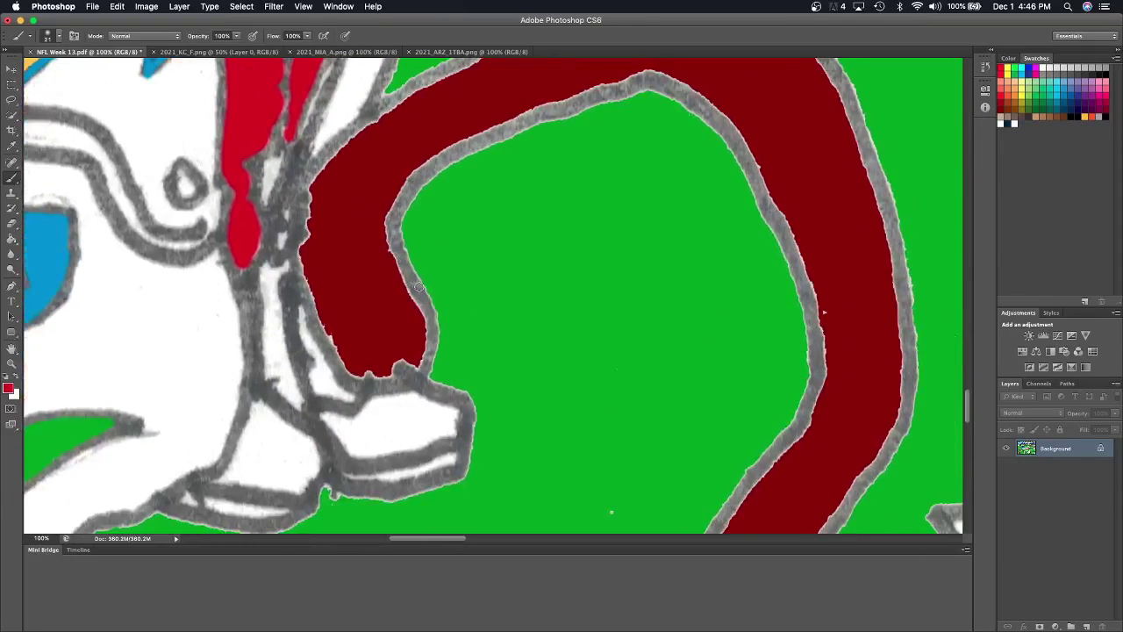
{"action": "scroll", "coordinate": [419, 286], "scroll_direction": "up", "scroll_amount": 5}
{"action": "scroll", "coordinate": [418, 286], "scroll_direction": "up", "scroll_amount": 4}
{"action": "scroll", "coordinate": [418, 286], "scroll_direction": "up", "scroll_amount": 2}
{"action": "scroll", "coordinate": [418, 286], "scroll_direction": "right", "scroll_amount": 3}
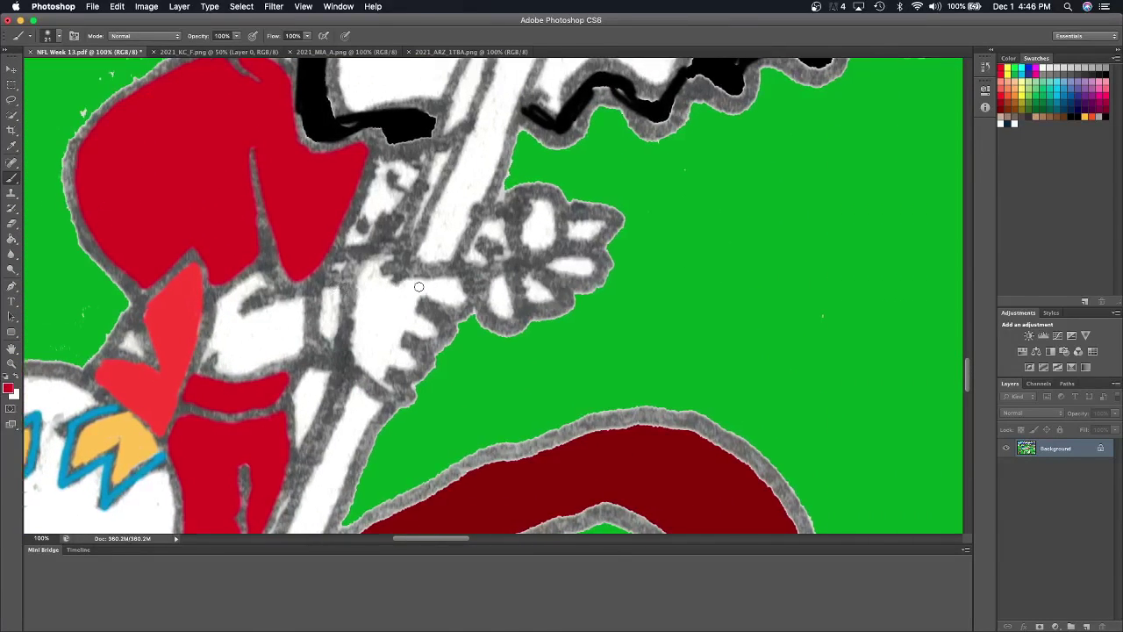
{"action": "scroll", "coordinate": [418, 286], "scroll_direction": "down", "scroll_amount": 2}
{"action": "scroll", "coordinate": [418, 286], "scroll_direction": "left", "scroll_amount": 2}
{"action": "scroll", "coordinate": [418, 286], "scroll_direction": "up", "scroll_amount": 2}
{"action": "scroll", "coordinate": [419, 286], "scroll_direction": "left", "scroll_amount": 2}
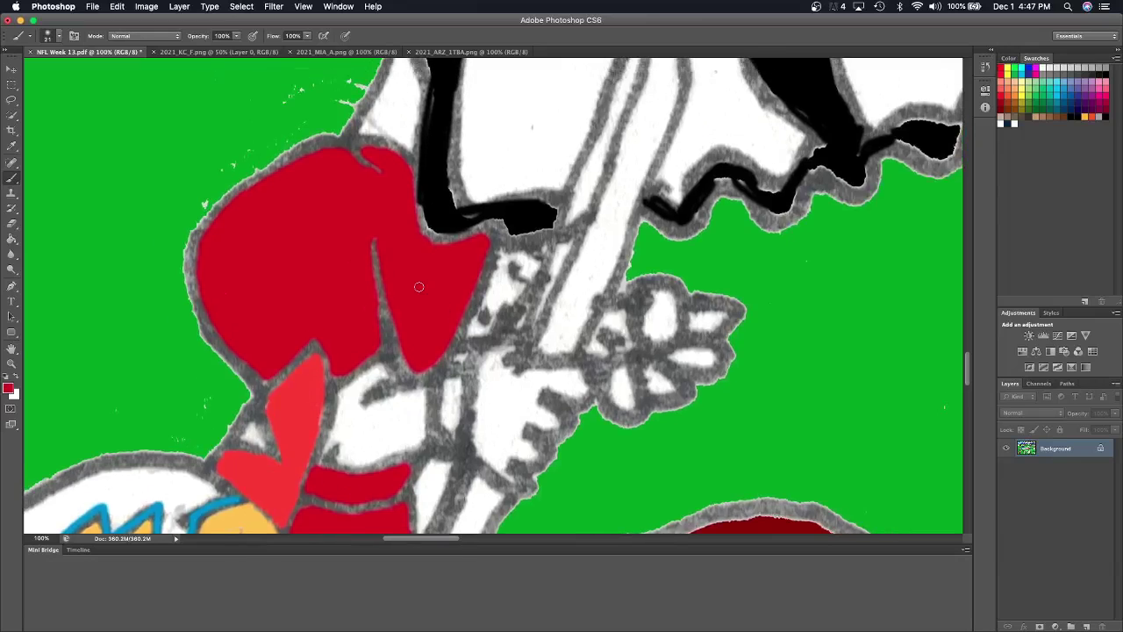
{"action": "scroll", "coordinate": [418, 286], "scroll_direction": "up", "scroll_amount": 3}
{"action": "scroll", "coordinate": [419, 286], "scroll_direction": "down", "scroll_amount": 1}
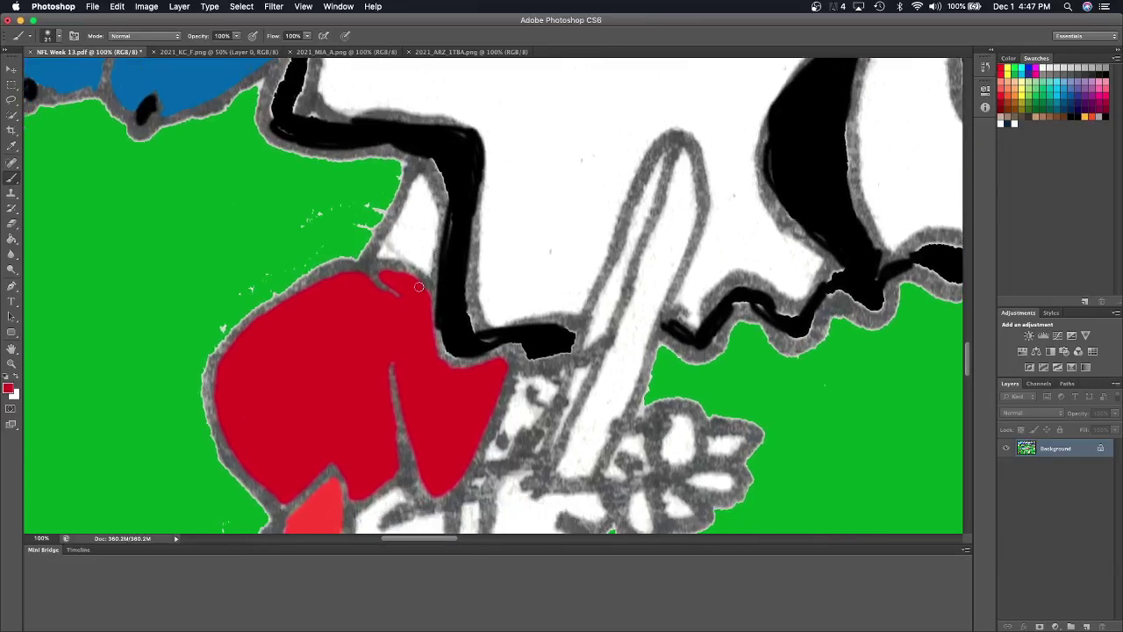
Sample white from the sleeve in the Chiefs uniform reference image as the paint colour.
{"action": "left_click", "coordinate": [219, 53]}
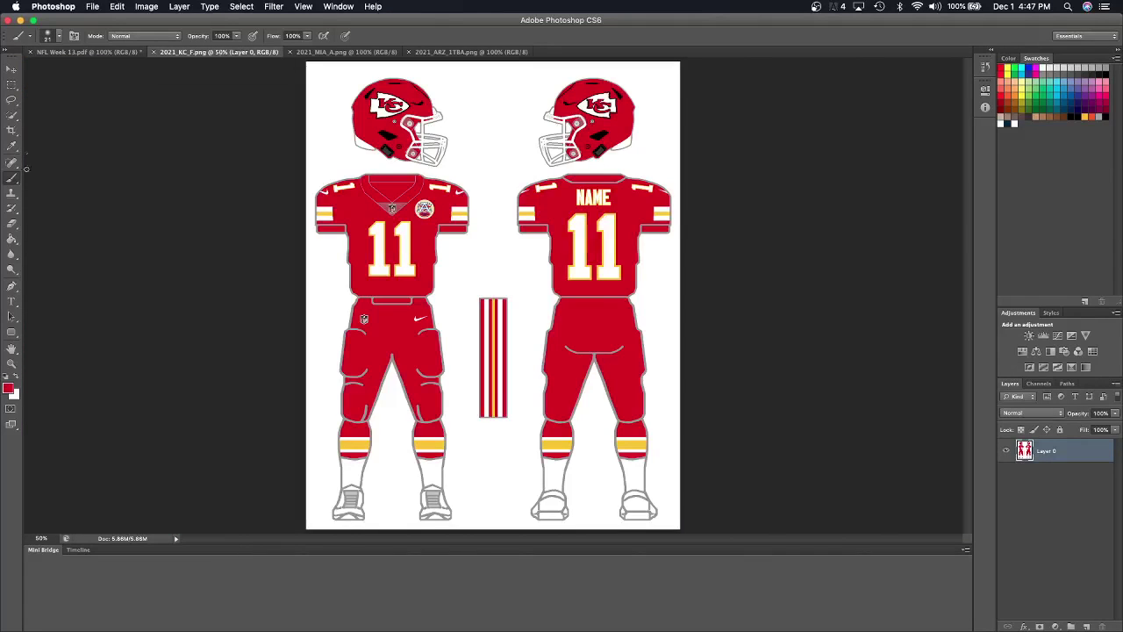
{"action": "left_click", "coordinate": [11, 145]}
{"action": "left_click", "coordinate": [325, 204]}
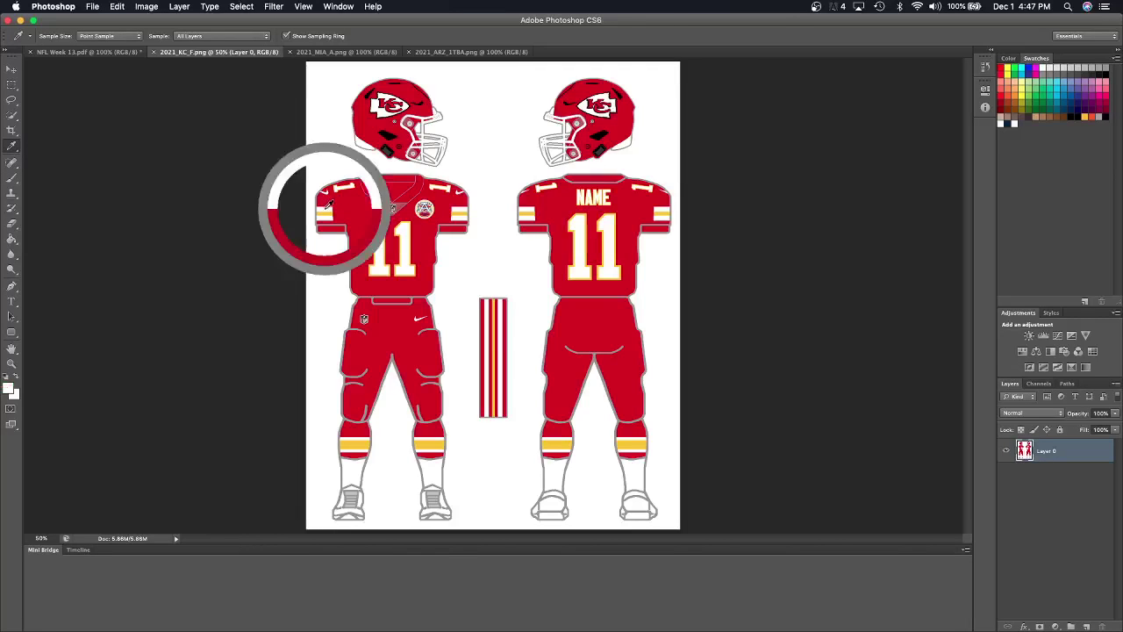
{"action": "left_click", "coordinate": [66, 54]}
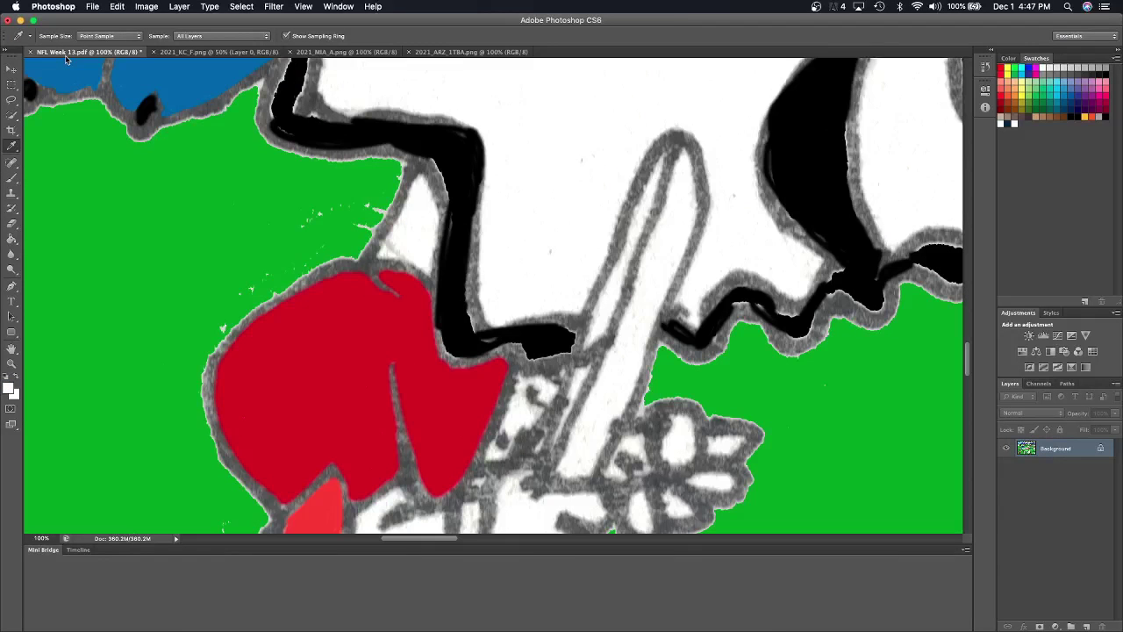
Brush two diagonal white stripes across the player's red sleeve.
{"action": "scroll", "coordinate": [91, 154], "scroll_direction": "down", "scroll_amount": 5}
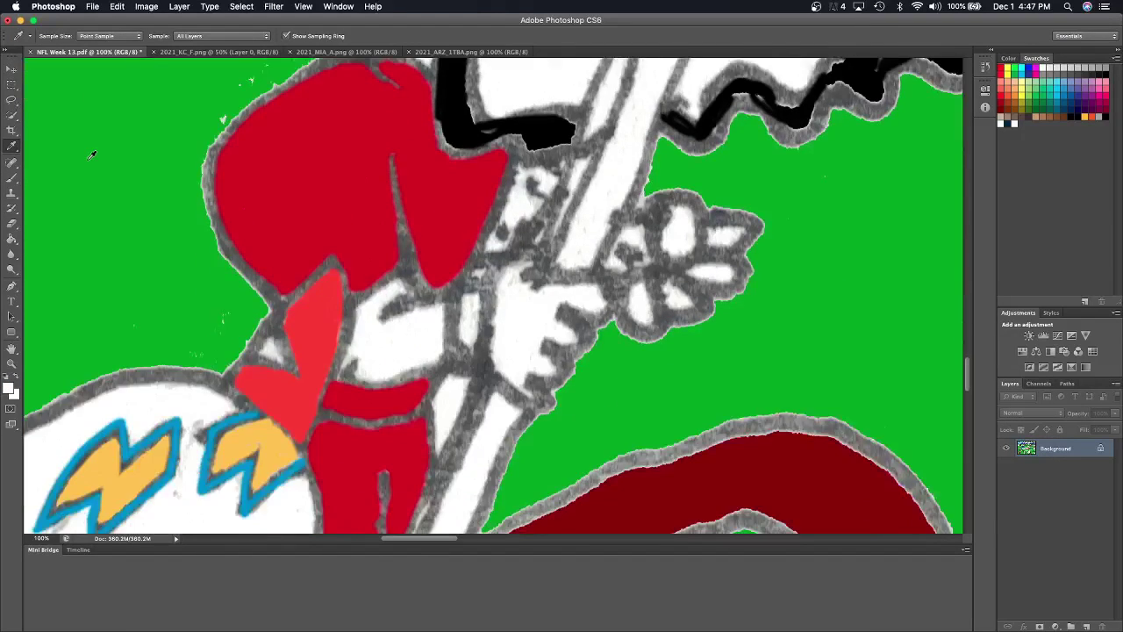
{"action": "left_click", "coordinate": [13, 177]}
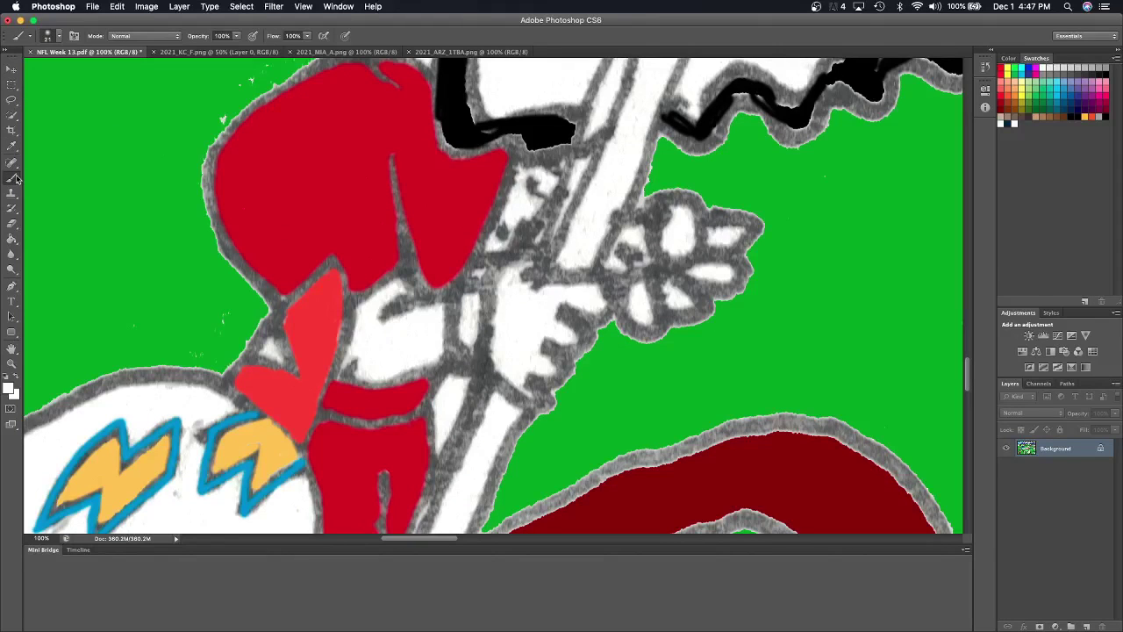
{"action": "left_click_drag", "start_coordinate": [252, 264], "coordinate": [384, 183]}
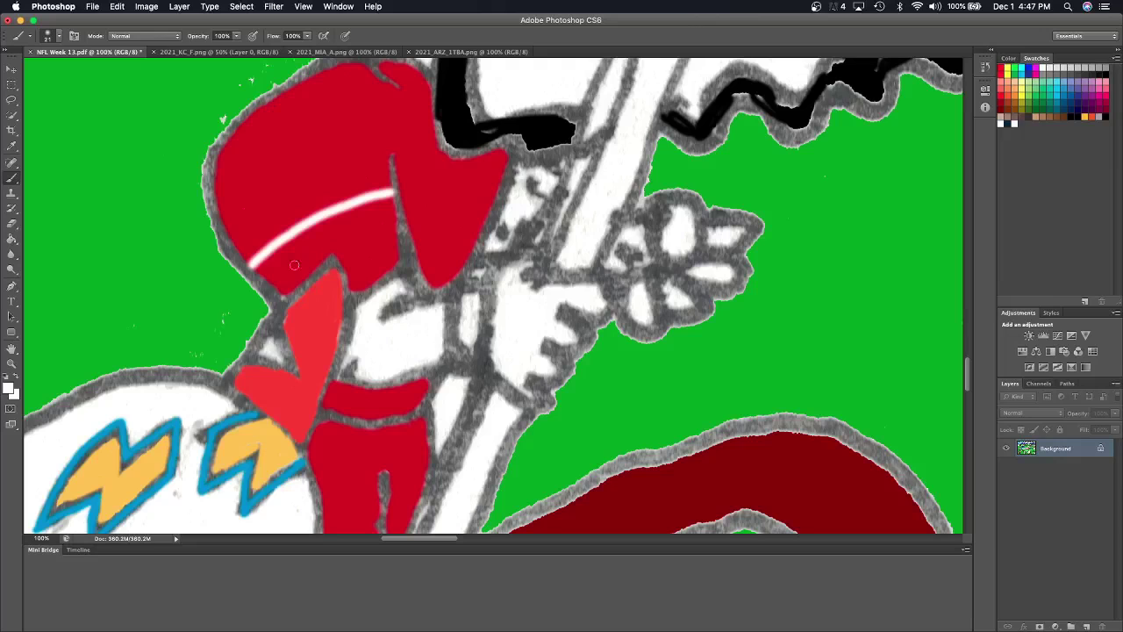
{"action": "left_click_drag", "start_coordinate": [257, 275], "coordinate": [384, 203]}
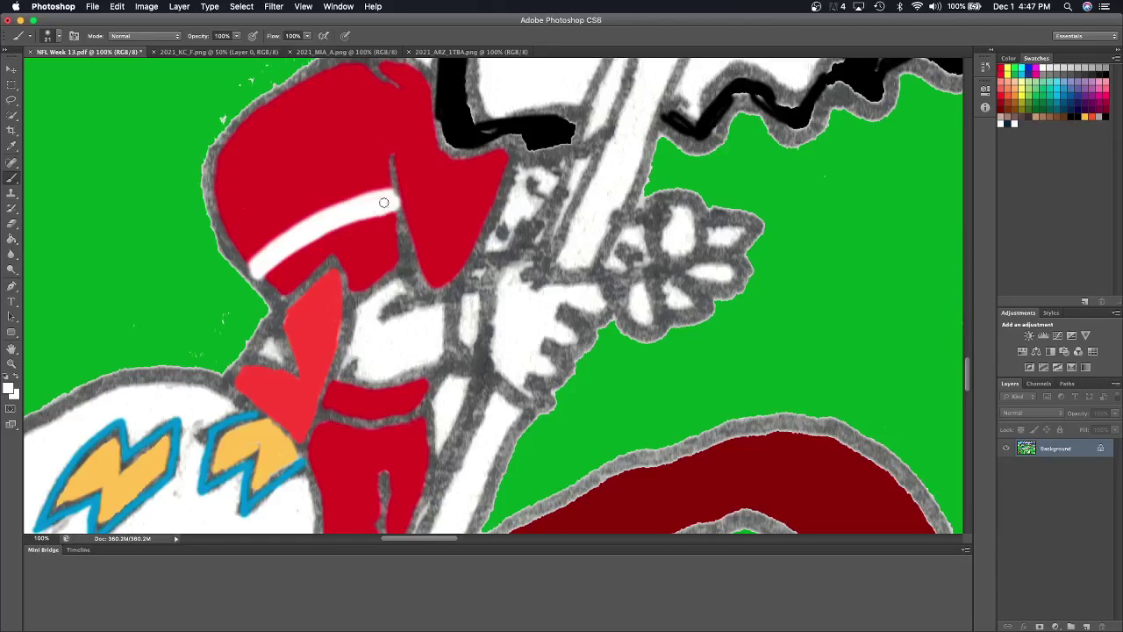
{"action": "left_click_drag", "start_coordinate": [285, 295], "coordinate": [399, 221]}
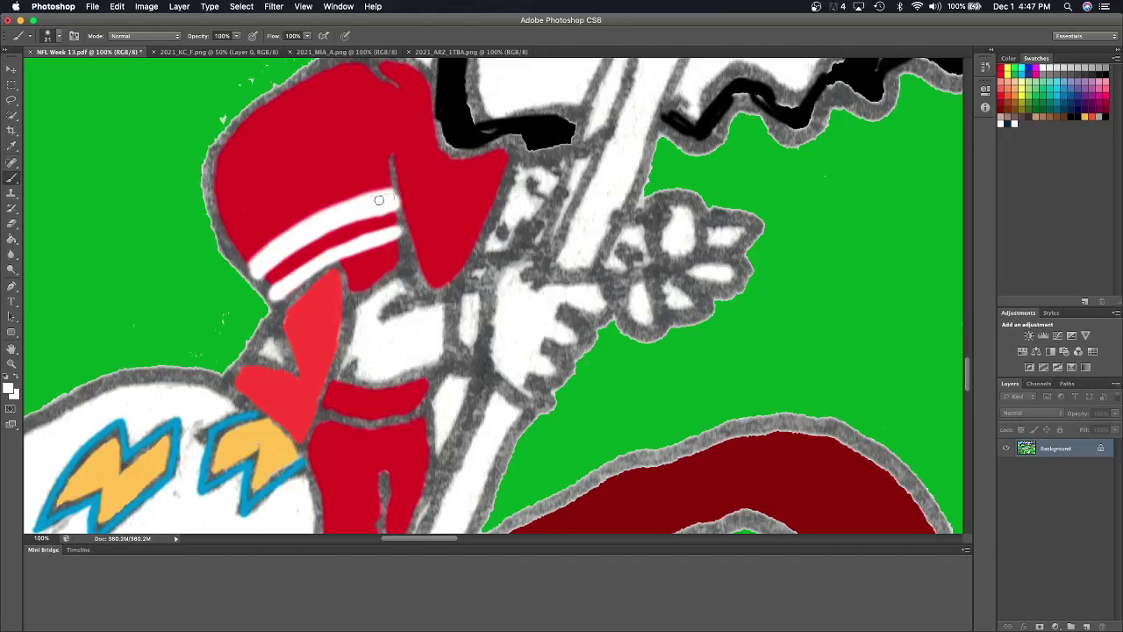
{"action": "left_click_drag", "start_coordinate": [379, 200], "coordinate": [405, 214]}
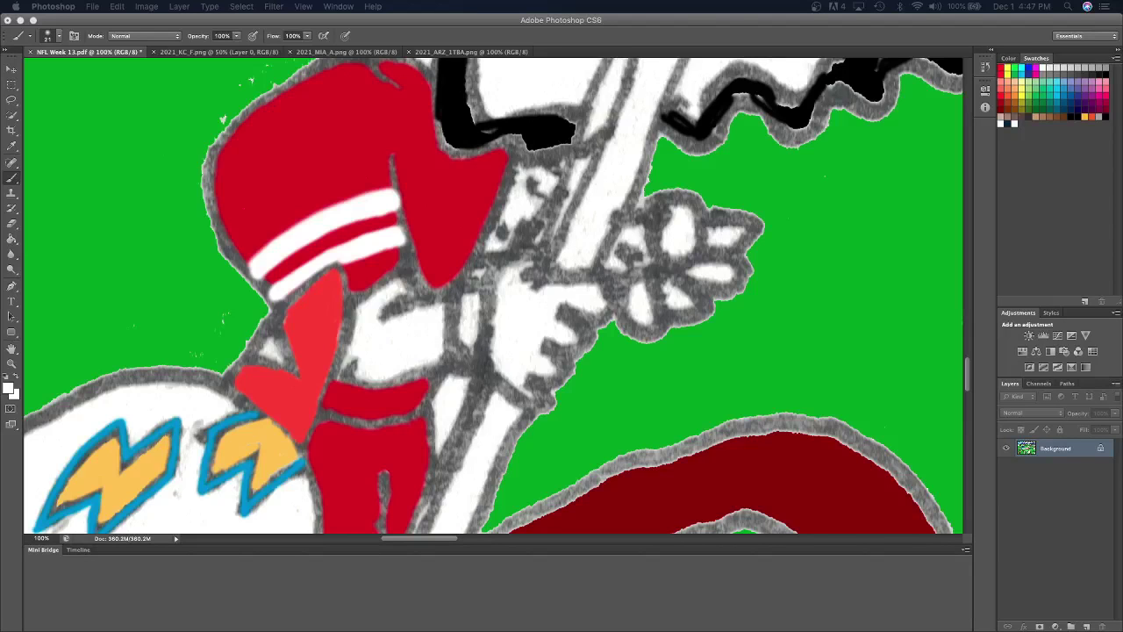
Shrink the brush to 8 px and paint white numerals near the top of the jersey.
{"action": "left_click", "coordinate": [58, 39]}
{"action": "left_click_drag", "start_coordinate": [29, 73], "coordinate": [29, 74]}
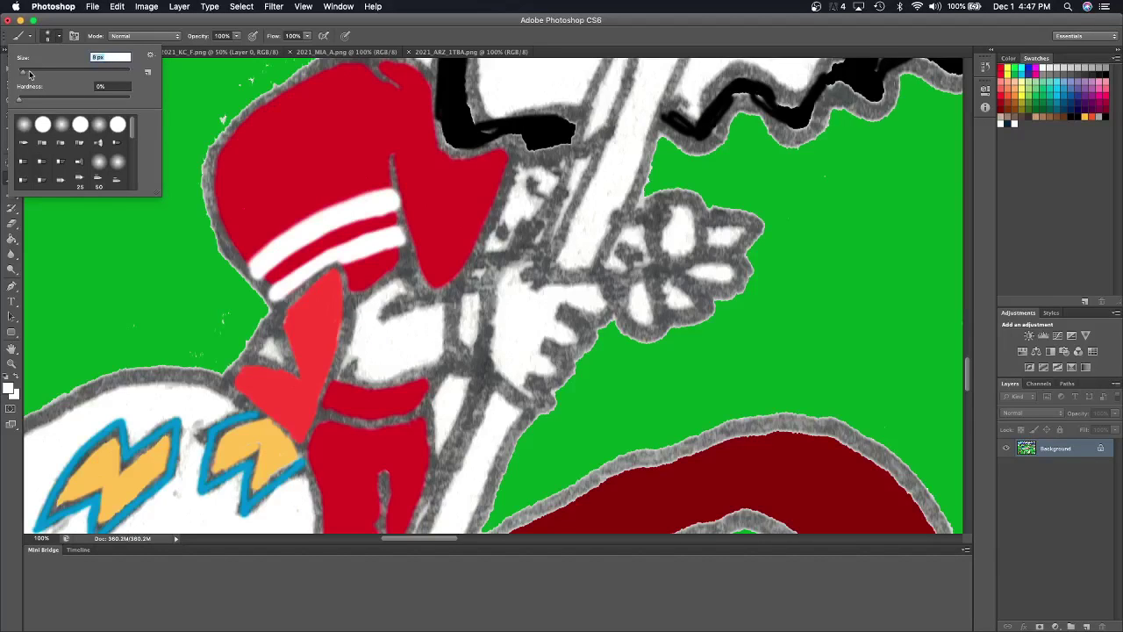
{"action": "scroll", "coordinate": [29, 74], "scroll_direction": "up", "scroll_amount": 5}
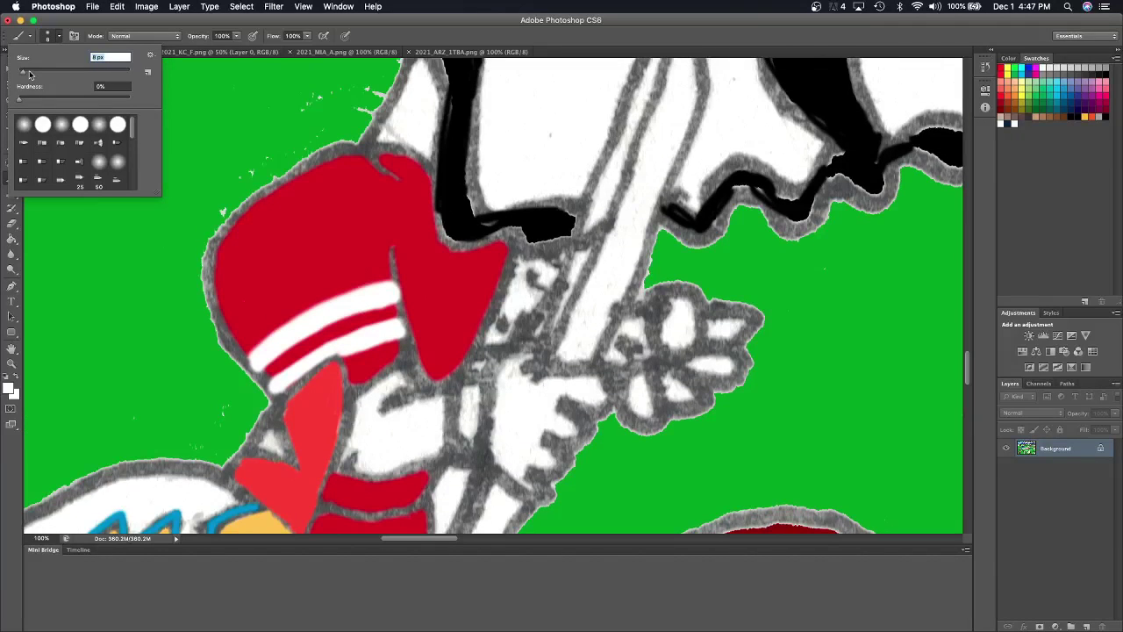
{"action": "mouse_move", "coordinate": [253, 206]}
{"action": "left_mouse_down"}
{"action": "mouse_move", "coordinate": [245, 227]}
{"action": "mouse_move", "coordinate": [266, 216]}
{"action": "mouse_move", "coordinate": [255, 207]}
{"action": "mouse_move", "coordinate": [249, 225]}
{"action": "mouse_move", "coordinate": [271, 215]}
{"action": "mouse_move", "coordinate": [261, 214]}
{"action": "left_mouse_up"}
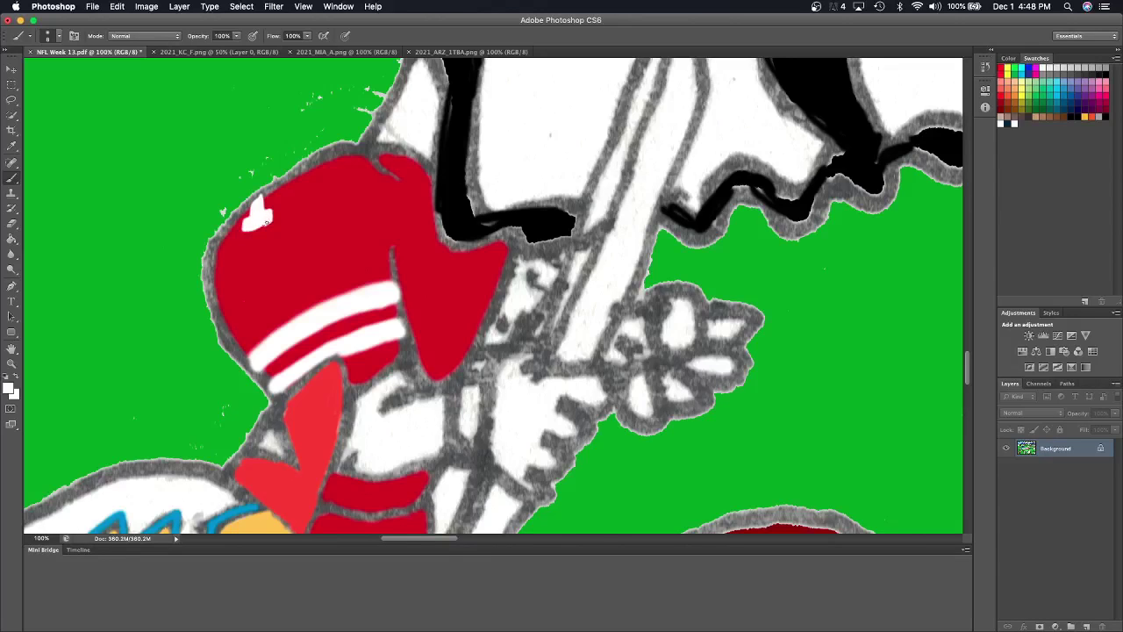
{"action": "mouse_move", "coordinate": [286, 200]}
{"action": "left_mouse_down"}
{"action": "mouse_move", "coordinate": [294, 193]}
{"action": "mouse_move", "coordinate": [300, 206]}
{"action": "mouse_move", "coordinate": [318, 186]}
{"action": "mouse_move", "coordinate": [319, 207]}
{"action": "mouse_move", "coordinate": [313, 175]}
{"action": "left_mouse_up"}
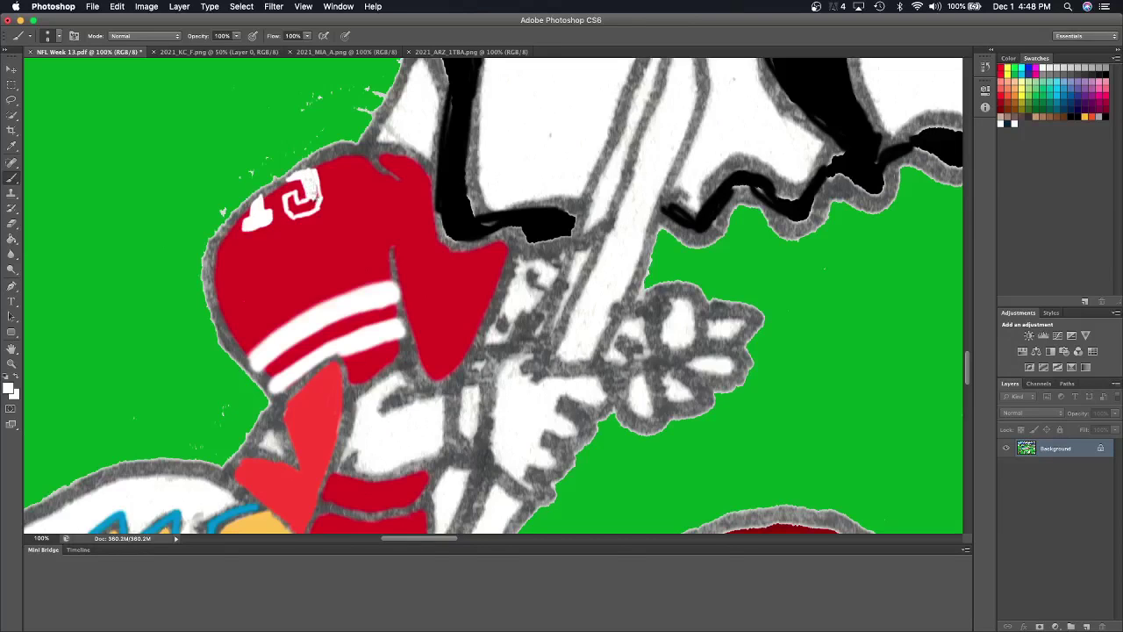
{"action": "mouse_move", "coordinate": [291, 202]}
{"action": "left_mouse_down"}
{"action": "mouse_move", "coordinate": [309, 207]}
{"action": "mouse_move", "coordinate": [294, 200]}
{"action": "left_mouse_up"}
Outline a white 1 beside the stripes, fill it solid white, and clean its dark edges.
{"action": "mouse_move", "coordinate": [430, 312]}
{"action": "left_mouse_down"}
{"action": "mouse_move", "coordinate": [450, 300]}
{"action": "mouse_move", "coordinate": [427, 376]}
{"action": "left_mouse_up"}
{"action": "mouse_move", "coordinate": [455, 299]}
{"action": "left_mouse_down"}
{"action": "mouse_move", "coordinate": [473, 302]}
{"action": "mouse_move", "coordinate": [447, 379]}
{"action": "left_mouse_up"}
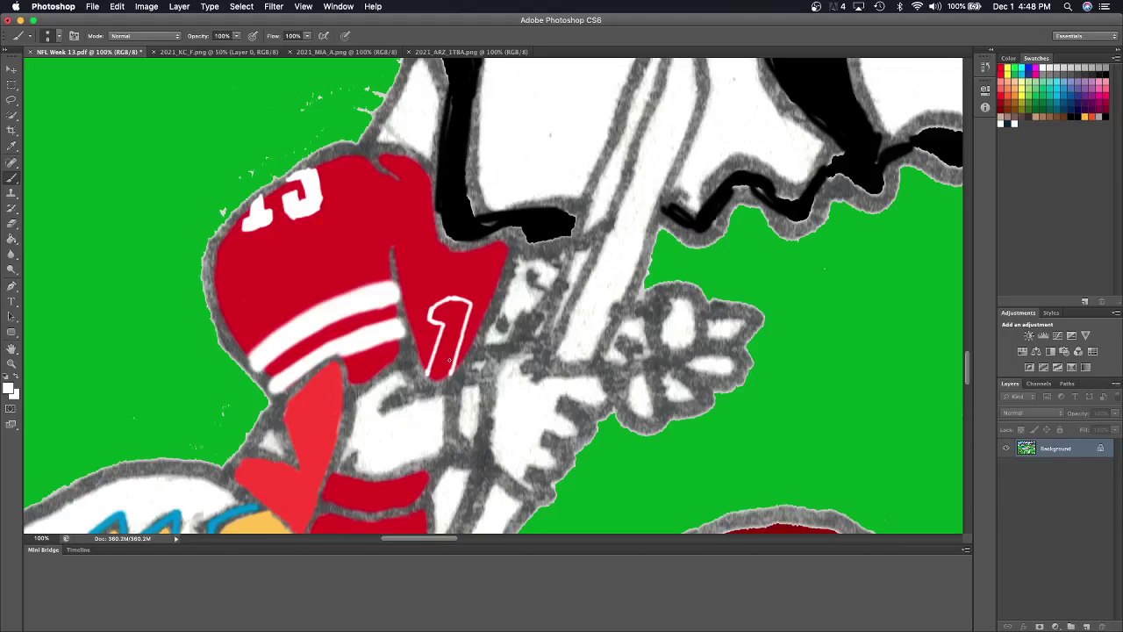
{"action": "left_click", "coordinate": [11, 239]}
{"action": "left_click", "coordinate": [450, 320]}
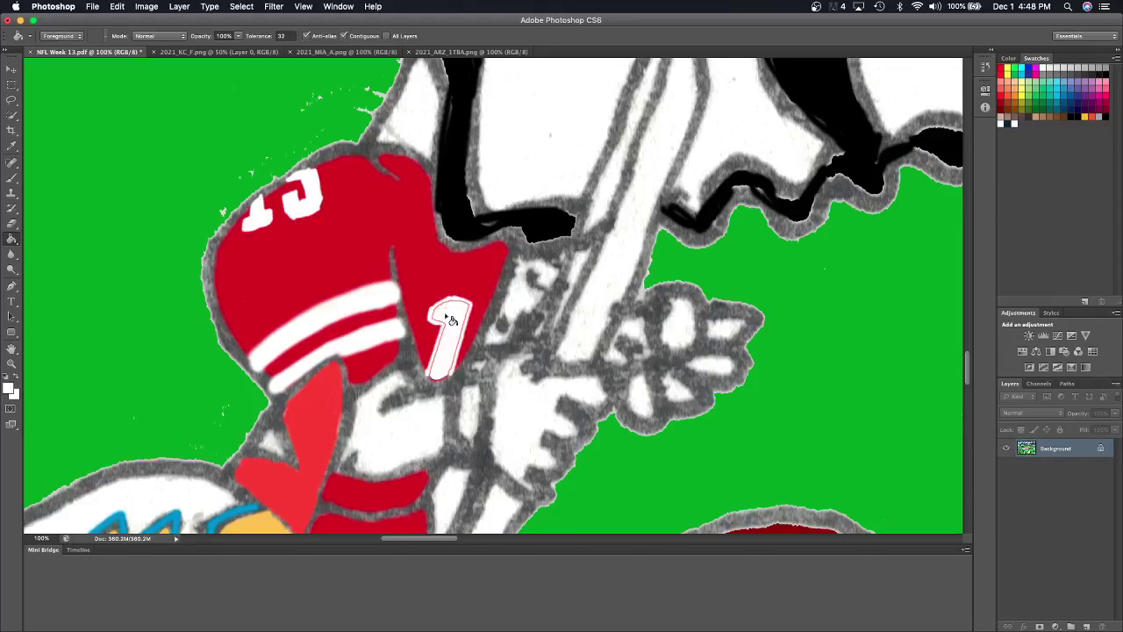
{"action": "left_click", "coordinate": [12, 178]}
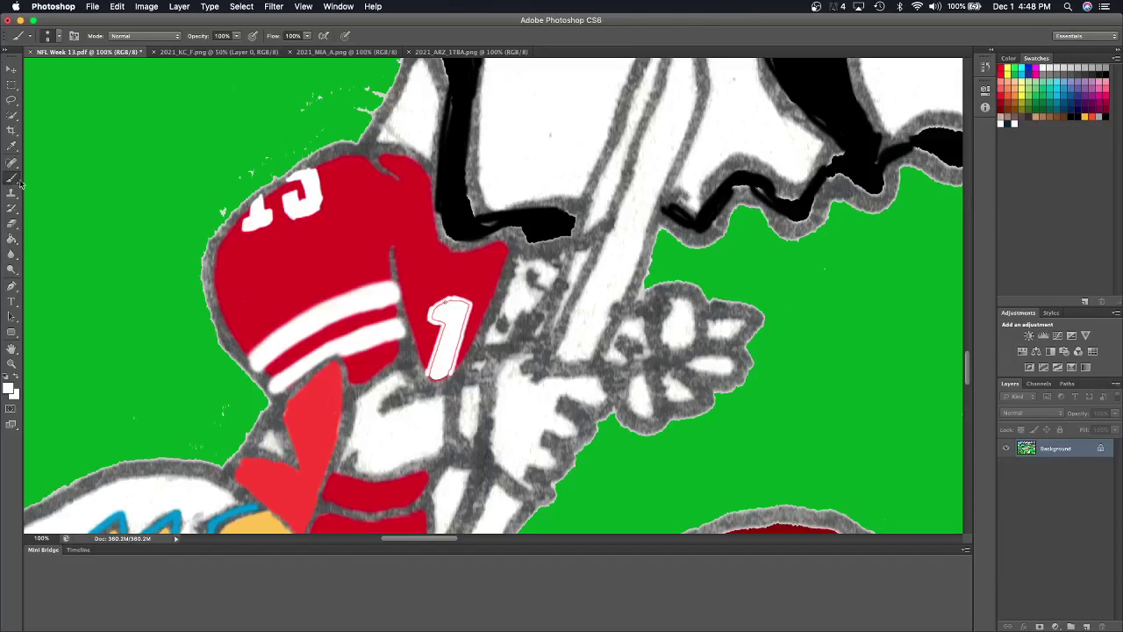
{"action": "mouse_move", "coordinate": [436, 314]}
{"action": "left_mouse_down"}
{"action": "mouse_move", "coordinate": [446, 331]}
{"action": "mouse_move", "coordinate": [433, 377]}
{"action": "mouse_move", "coordinate": [448, 377]}
{"action": "mouse_move", "coordinate": [455, 350]}
{"action": "left_mouse_up"}
{"action": "left_click_drag", "start_coordinate": [468, 312], "coordinate": [463, 329]}
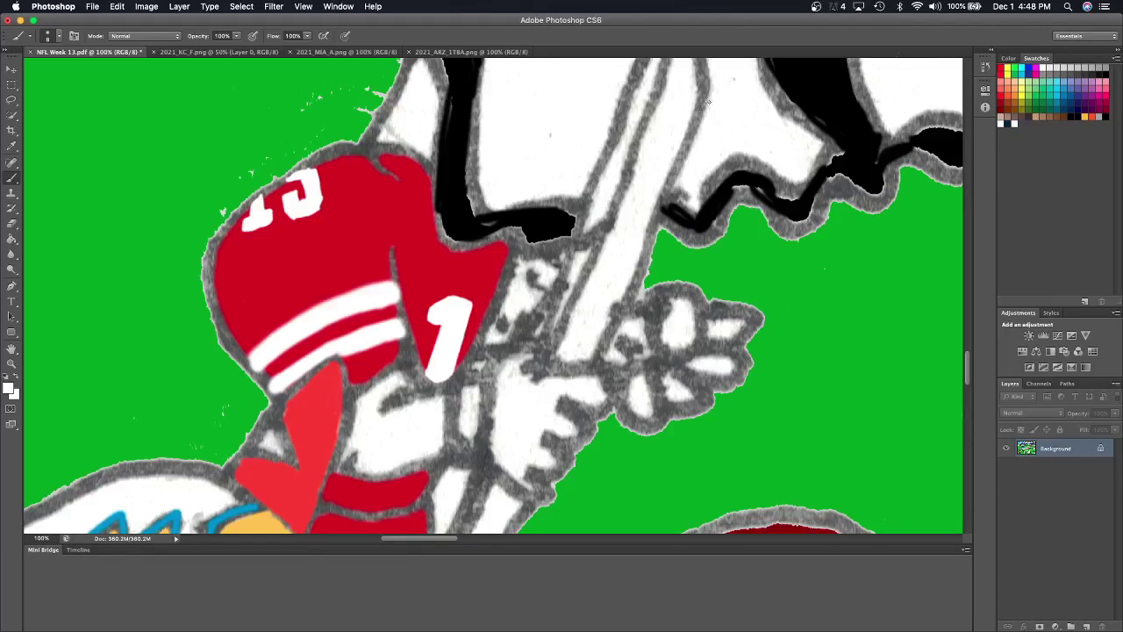
Sample gold from the uniform's sleeve stripe in 2021_KC_F.png, then return to the NFL Week 13 drawing.
{"action": "left_click", "coordinate": [196, 52]}
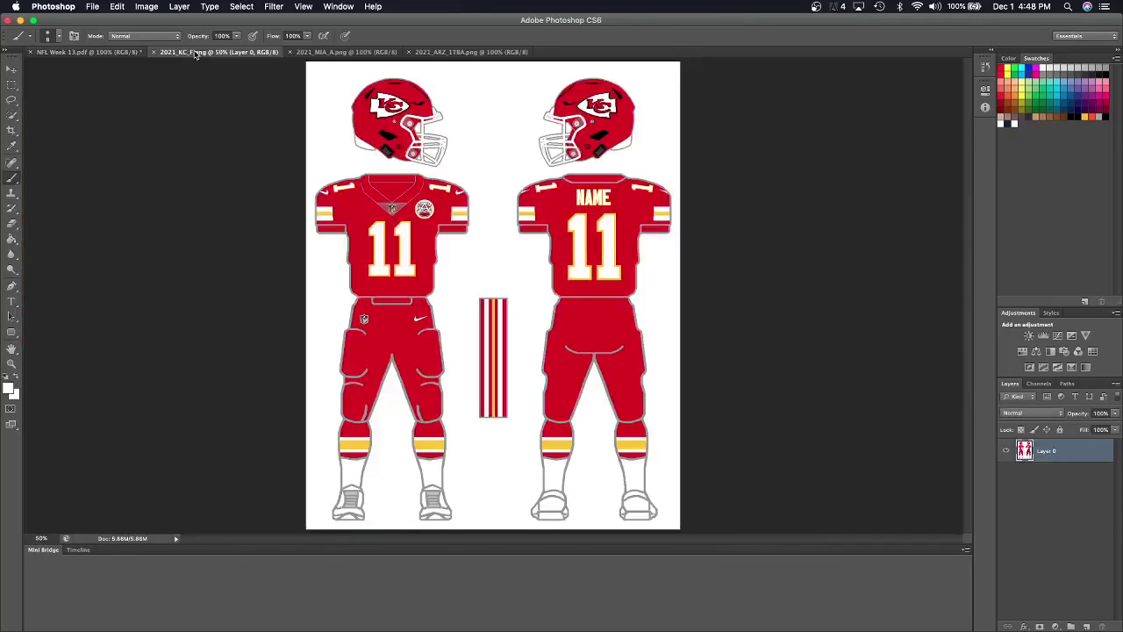
{"action": "left_click", "coordinate": [11, 145]}
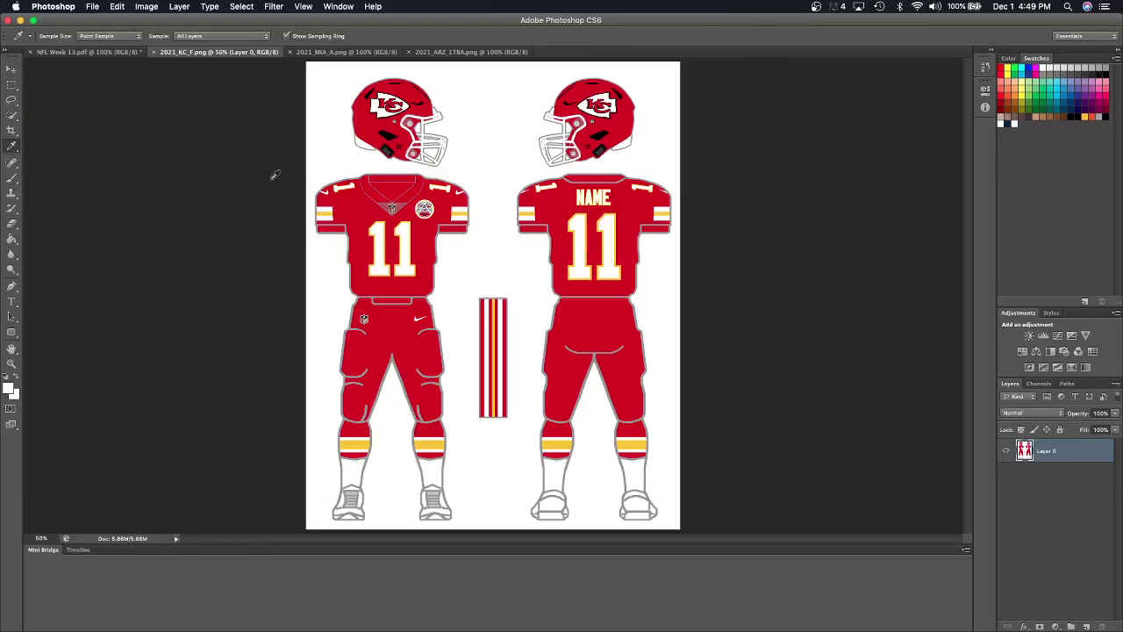
{"action": "left_click", "coordinate": [329, 212]}
{"action": "left_click", "coordinate": [121, 51]}
Paint the lower jersey stripe gold.
{"action": "left_click", "coordinate": [12, 178]}
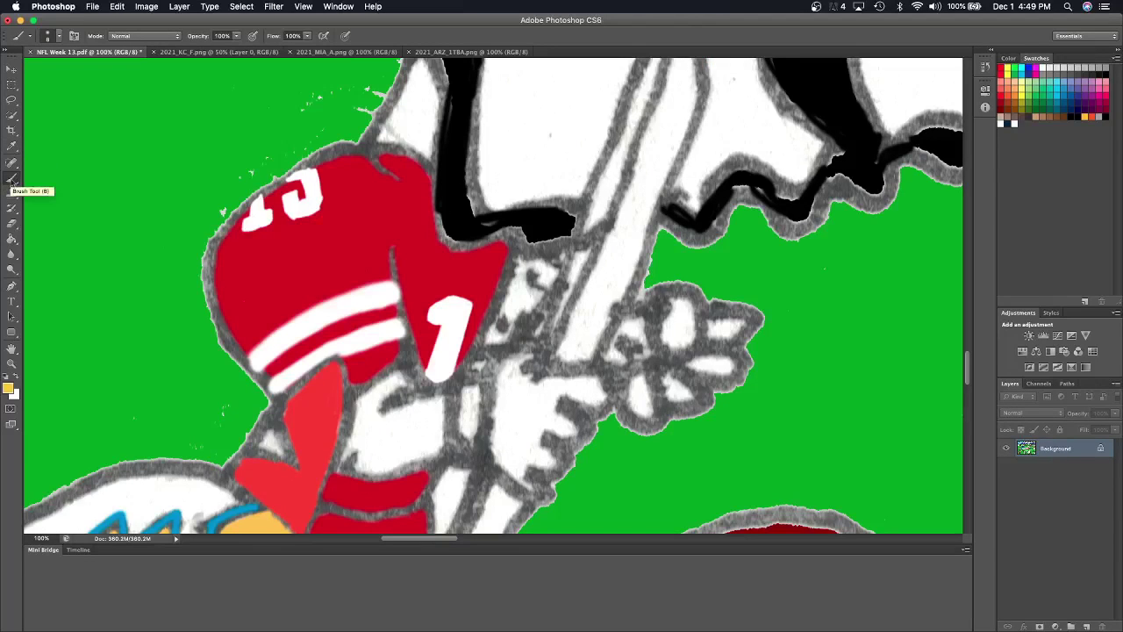
{"action": "left_click_drag", "start_coordinate": [263, 370], "coordinate": [396, 305]}
{"action": "mouse_move", "coordinate": [263, 376]}
{"action": "left_mouse_down"}
{"action": "mouse_move", "coordinate": [394, 310]}
{"action": "mouse_move", "coordinate": [431, 329]}
{"action": "mouse_move", "coordinate": [424, 363]}
{"action": "left_mouse_up"}
Add gold outlines around the white 1 and the numerals near the shoulder.
{"action": "mouse_move", "coordinate": [429, 309]}
{"action": "left_mouse_down"}
{"action": "mouse_move", "coordinate": [453, 296]}
{"action": "mouse_move", "coordinate": [478, 307]}
{"action": "mouse_move", "coordinate": [449, 377]}
{"action": "mouse_move", "coordinate": [453, 360]}
{"action": "left_mouse_up"}
{"action": "mouse_move", "coordinate": [249, 211]}
{"action": "left_mouse_down"}
{"action": "mouse_move", "coordinate": [240, 229]}
{"action": "mouse_move", "coordinate": [259, 233]}
{"action": "mouse_move", "coordinate": [272, 222]}
{"action": "mouse_move", "coordinate": [259, 195]}
{"action": "mouse_move", "coordinate": [268, 213]}
{"action": "mouse_move", "coordinate": [305, 186]}
{"action": "mouse_move", "coordinate": [309, 194]}
{"action": "mouse_move", "coordinate": [283, 204]}
{"action": "mouse_move", "coordinate": [289, 214]}
{"action": "left_mouse_up"}
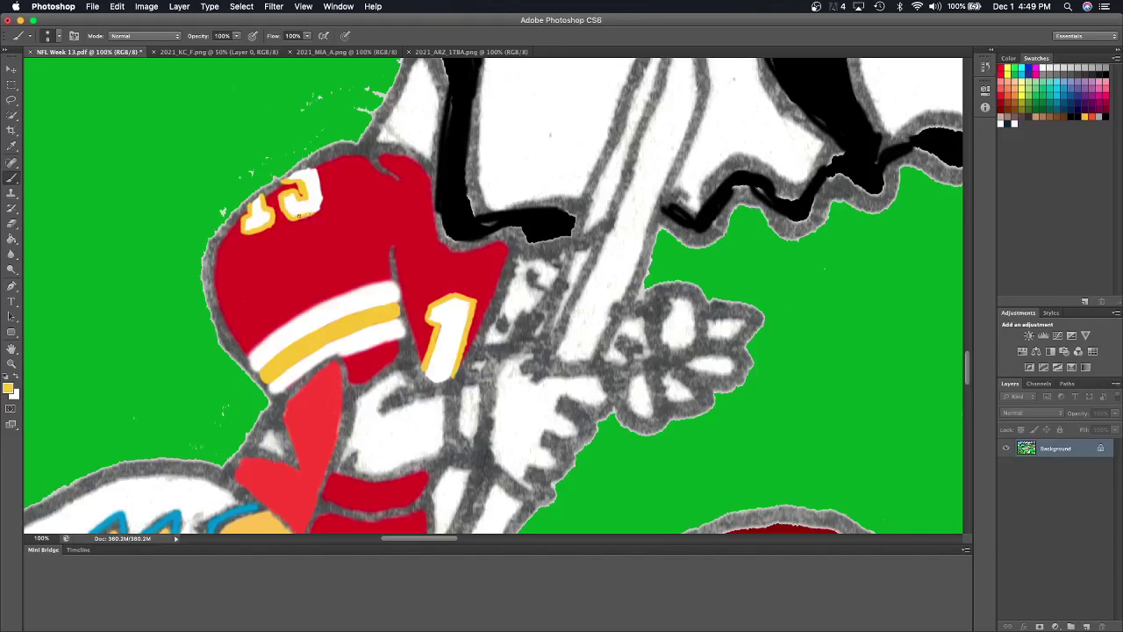
{"action": "mouse_move", "coordinate": [315, 174]}
{"action": "left_mouse_down"}
{"action": "mouse_move", "coordinate": [323, 202]}
{"action": "mouse_move", "coordinate": [311, 165]}
{"action": "left_mouse_up"}
{"action": "scroll", "coordinate": [311, 173], "scroll_direction": "down", "scroll_amount": 5}
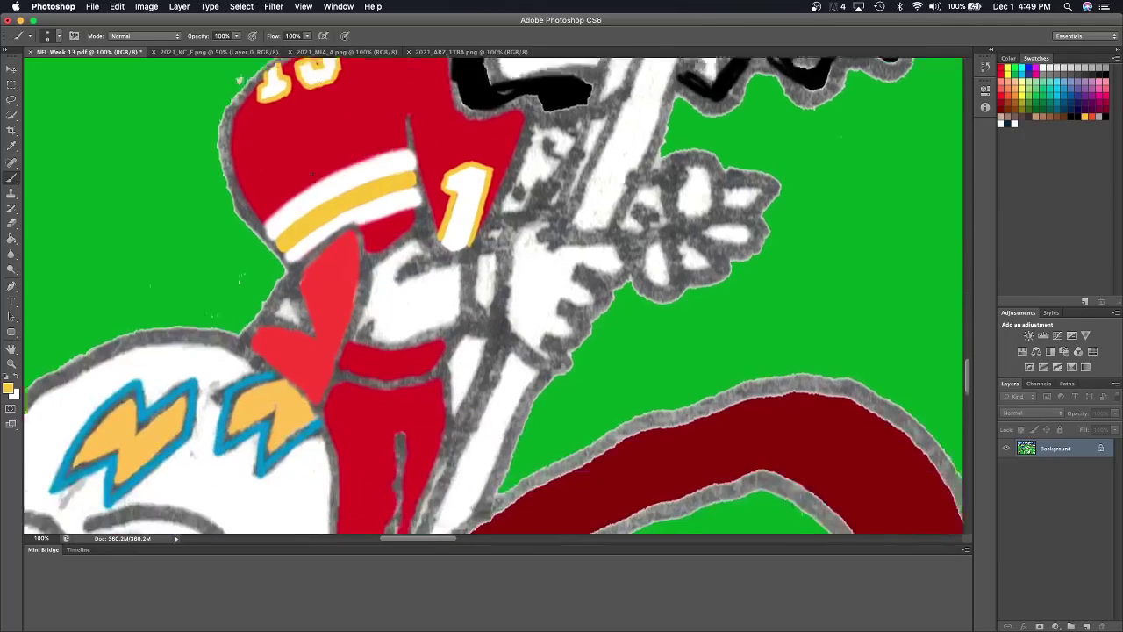
{"action": "scroll", "coordinate": [310, 173], "scroll_direction": "down", "scroll_amount": 3}
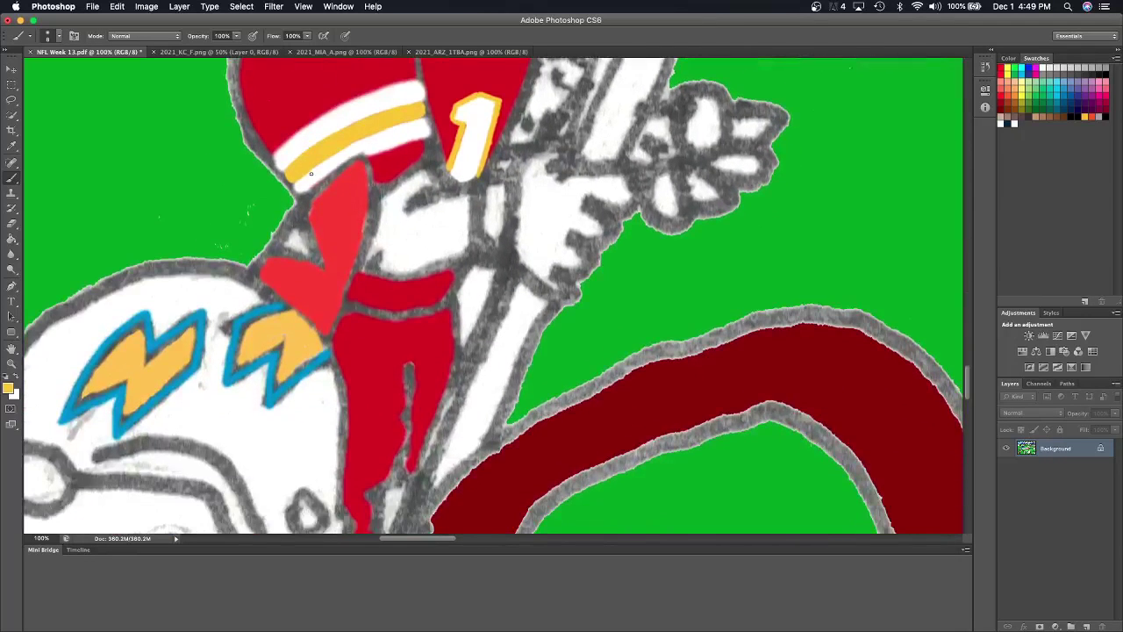
{"action": "left_click", "coordinate": [225, 53]}
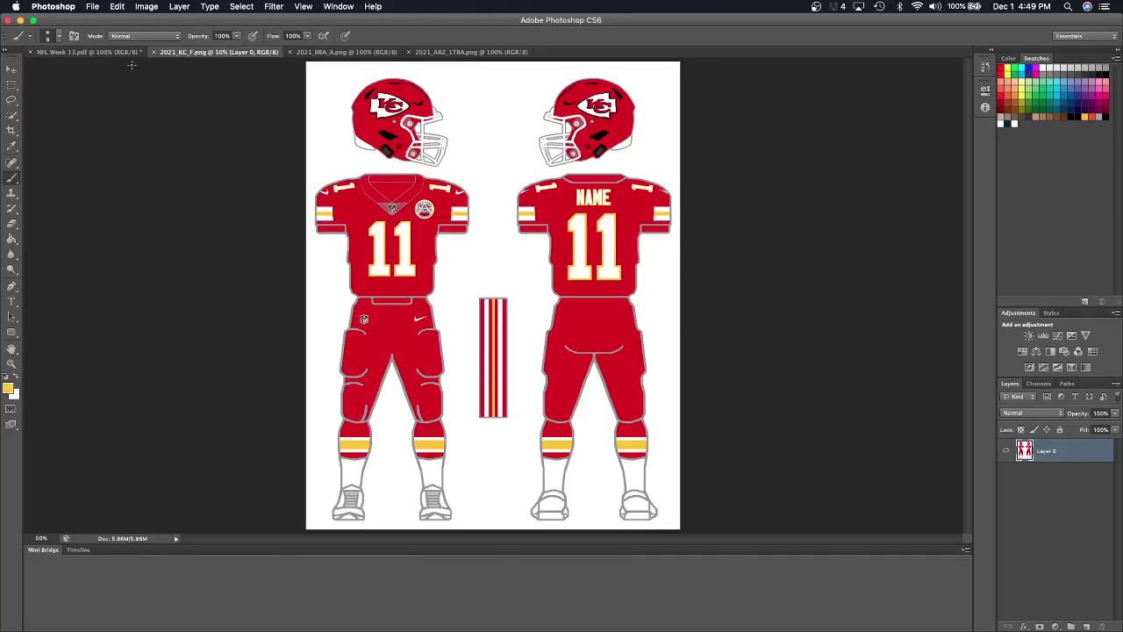
{"action": "left_click", "coordinate": [107, 52]}
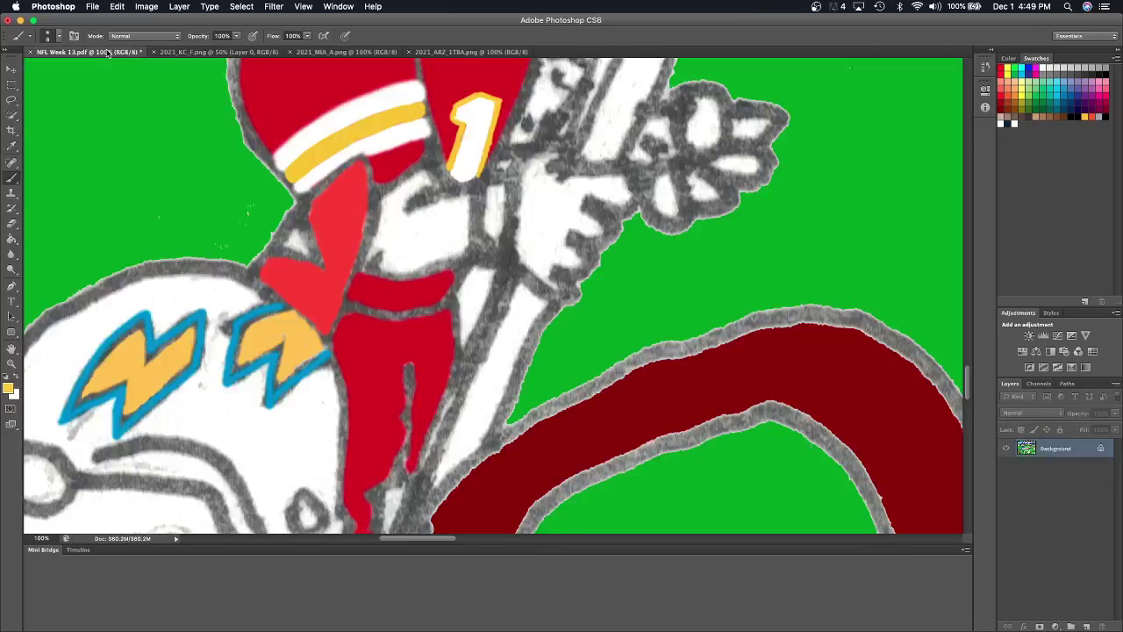
{"action": "scroll", "coordinate": [358, 330], "scroll_direction": "down", "scroll_amount": 3}
{"action": "scroll", "coordinate": [357, 330], "scroll_direction": "down", "scroll_amount": 5}
{"action": "scroll", "coordinate": [358, 330], "scroll_direction": "down", "scroll_amount": 2}
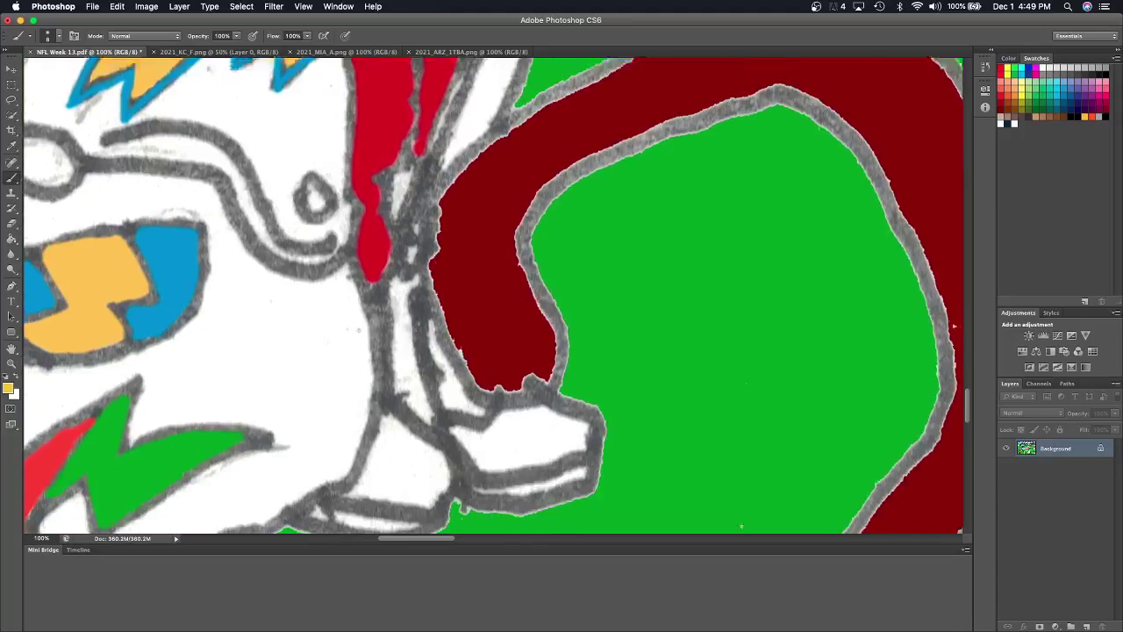
{"action": "scroll", "coordinate": [358, 330], "scroll_direction": "down", "scroll_amount": 2}
{"action": "scroll", "coordinate": [358, 330], "scroll_direction": "up", "scroll_amount": 5}
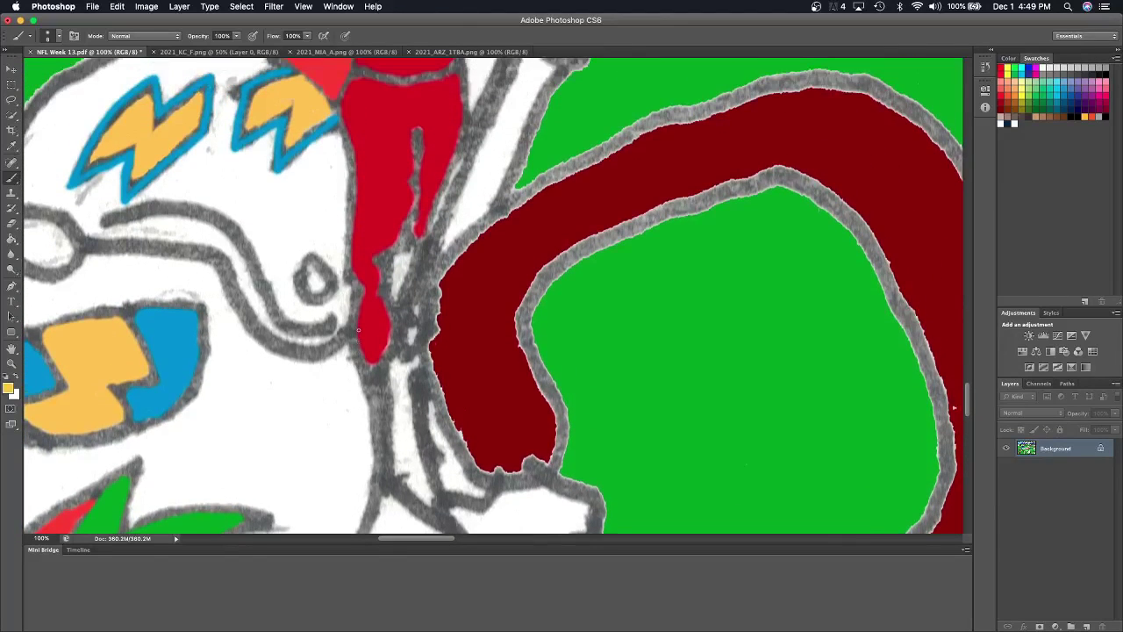
{"action": "scroll", "coordinate": [358, 330], "scroll_direction": "up", "scroll_amount": 3}
{"action": "scroll", "coordinate": [276, 317], "scroll_direction": "up", "scroll_amount": 2}
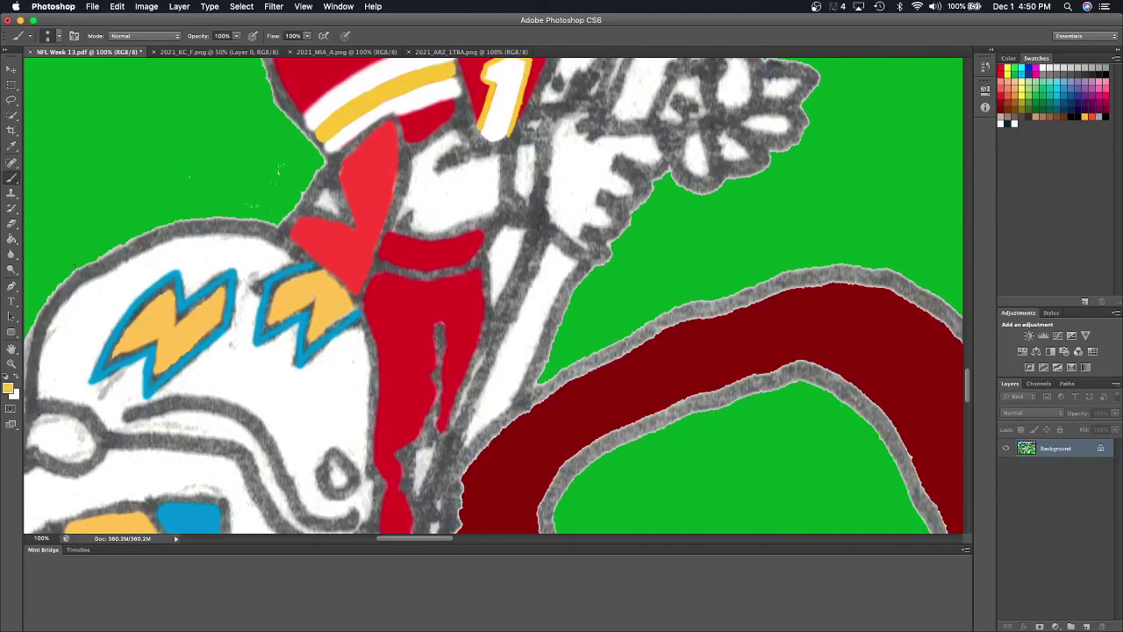
{"action": "left_click", "coordinate": [11, 239]}
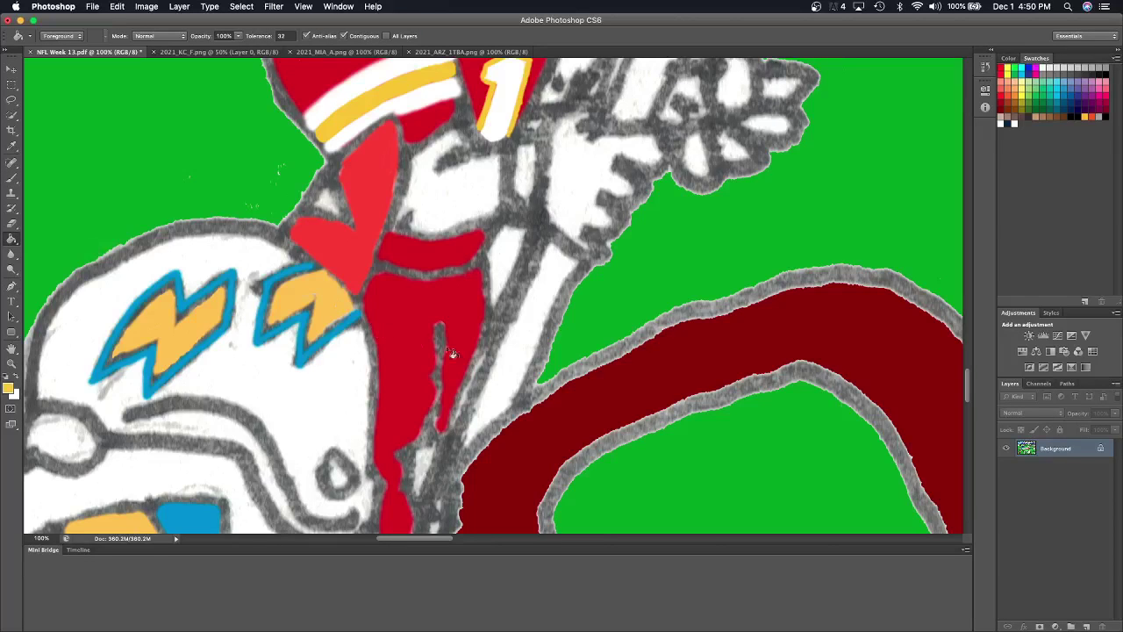
{"action": "left_click", "coordinate": [517, 362]}
{"action": "scroll", "coordinate": [527, 355], "scroll_direction": "up", "scroll_amount": 5}
{"action": "scroll", "coordinate": [544, 349], "scroll_direction": "up", "scroll_amount": 3}
{"action": "scroll", "coordinate": [544, 350], "scroll_direction": "right", "scroll_amount": 2}
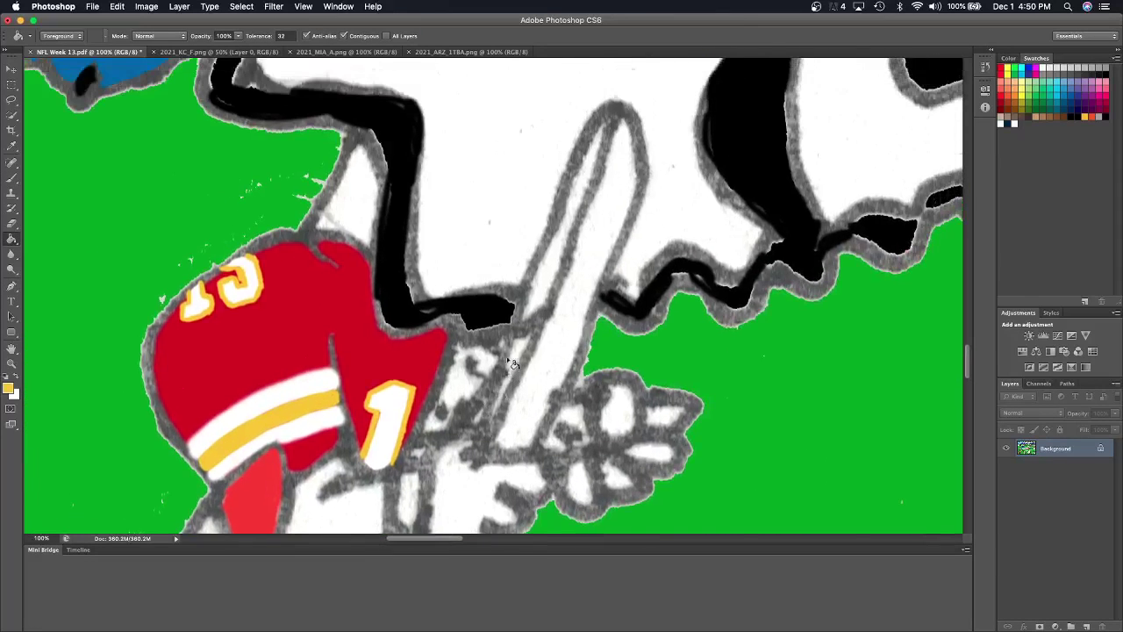
{"action": "left_click", "coordinate": [555, 345]}
{"action": "scroll", "coordinate": [556, 345], "scroll_direction": "down", "scroll_amount": 3}
{"action": "scroll", "coordinate": [555, 345], "scroll_direction": "down", "scroll_amount": 5}
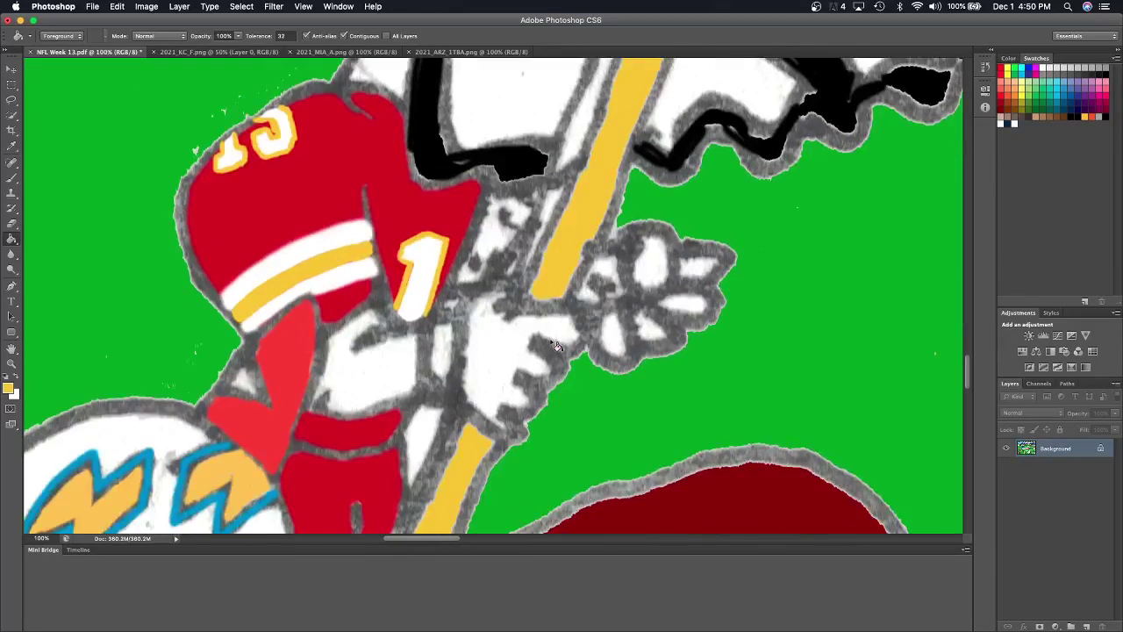
{"action": "scroll", "coordinate": [556, 344], "scroll_direction": "up", "scroll_amount": 8}
{"action": "scroll", "coordinate": [556, 345], "scroll_direction": "up", "scroll_amount": 1}
{"action": "scroll", "coordinate": [555, 345], "scroll_direction": "down", "scroll_amount": 3}
{"action": "scroll", "coordinate": [555, 345], "scroll_direction": "down", "scroll_amount": 1}
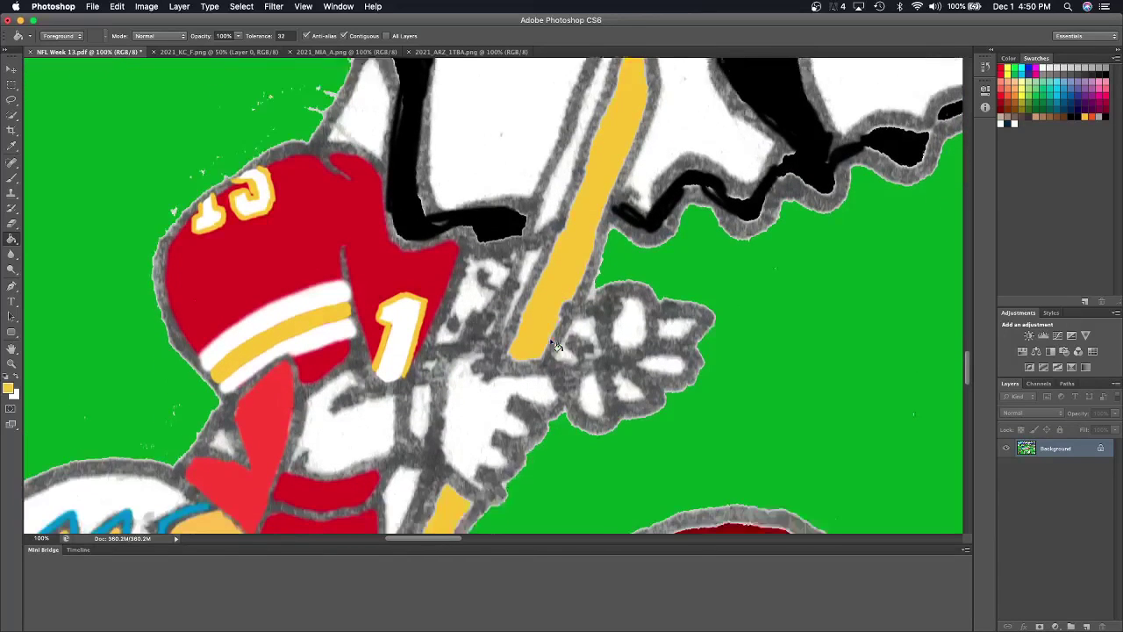
{"action": "scroll", "coordinate": [555, 345], "scroll_direction": "down", "scroll_amount": 2}
{"action": "scroll", "coordinate": [556, 345], "scroll_direction": "down", "scroll_amount": 2}
{"action": "scroll", "coordinate": [555, 345], "scroll_direction": "down", "scroll_amount": 4}
{"action": "scroll", "coordinate": [555, 345], "scroll_direction": "left", "scroll_amount": 2}
{"action": "scroll", "coordinate": [555, 345], "scroll_direction": "down", "scroll_amount": 4}
{"action": "scroll", "coordinate": [555, 345], "scroll_direction": "left", "scroll_amount": 2}
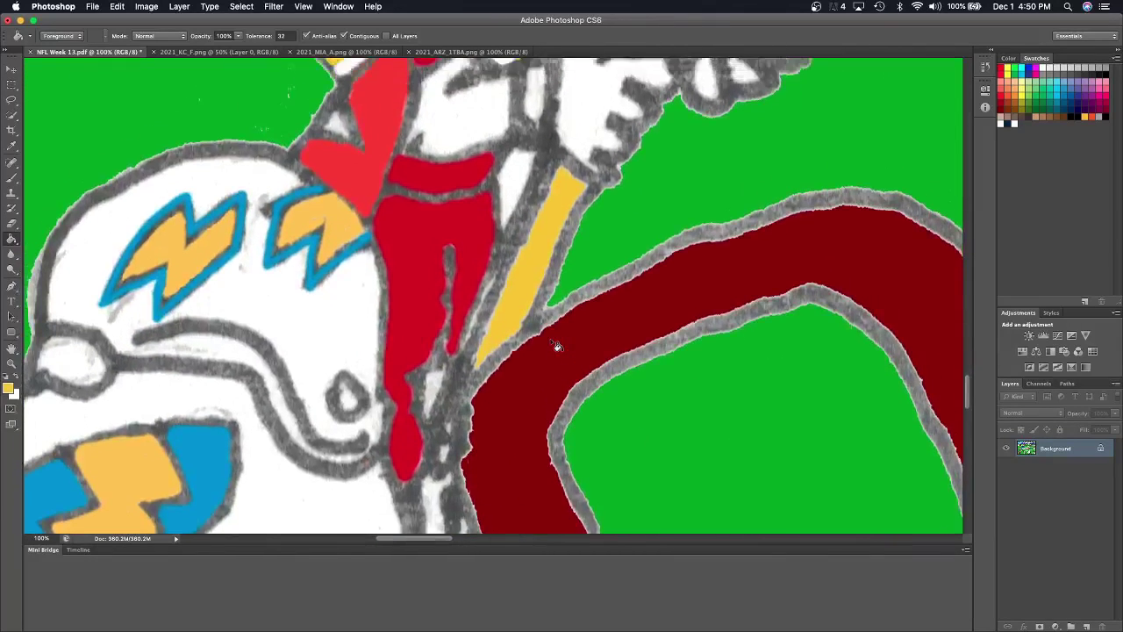
{"action": "scroll", "coordinate": [556, 345], "scroll_direction": "up", "scroll_amount": 1}
{"action": "scroll", "coordinate": [555, 345], "scroll_direction": "down", "scroll_amount": 5}
{"action": "scroll", "coordinate": [555, 345], "scroll_direction": "down", "scroll_amount": 1}
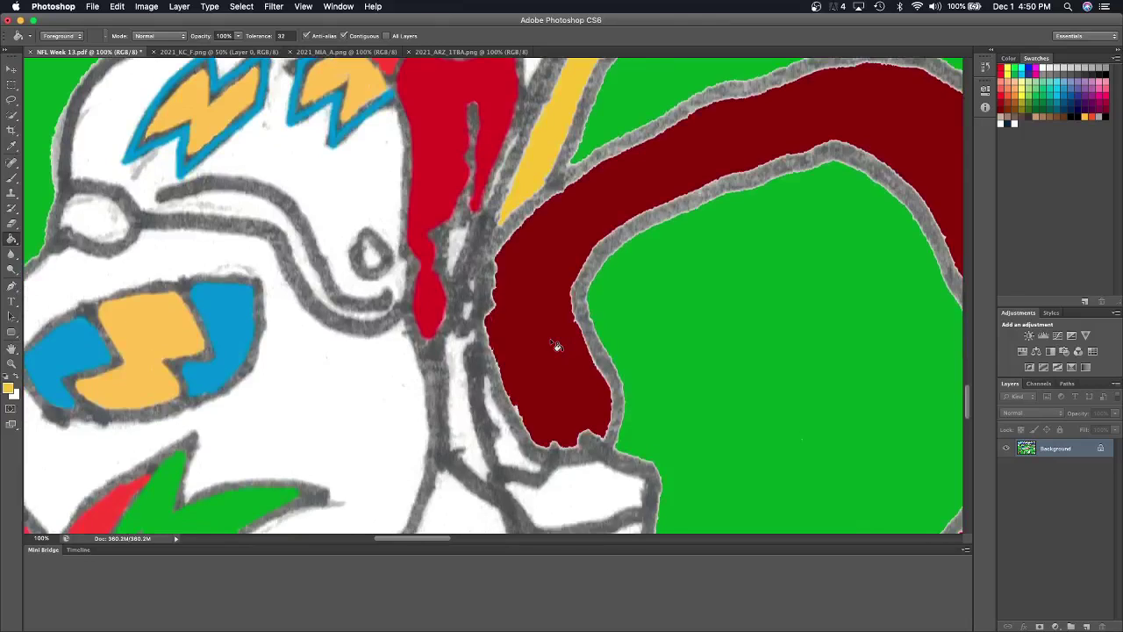
{"action": "scroll", "coordinate": [555, 345], "scroll_direction": "up", "scroll_amount": 3}
Brush yellow along the pole, covering the grey gaps and widening its edges.
{"action": "key", "text": "b"}
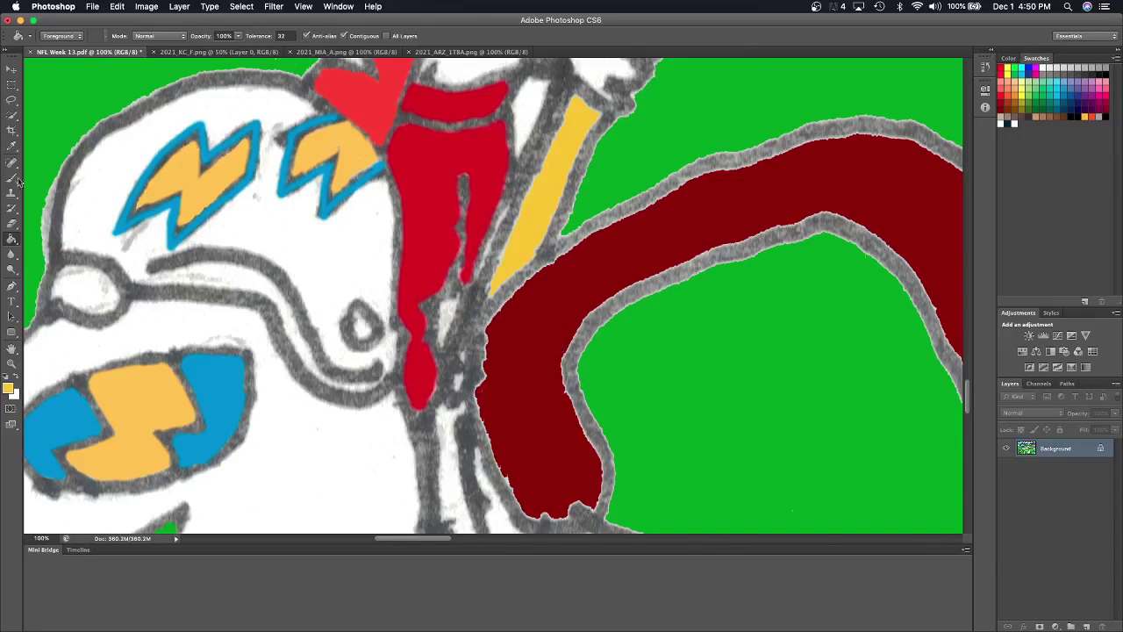
{"action": "left_click_drag", "start_coordinate": [480, 309], "coordinate": [462, 382]}
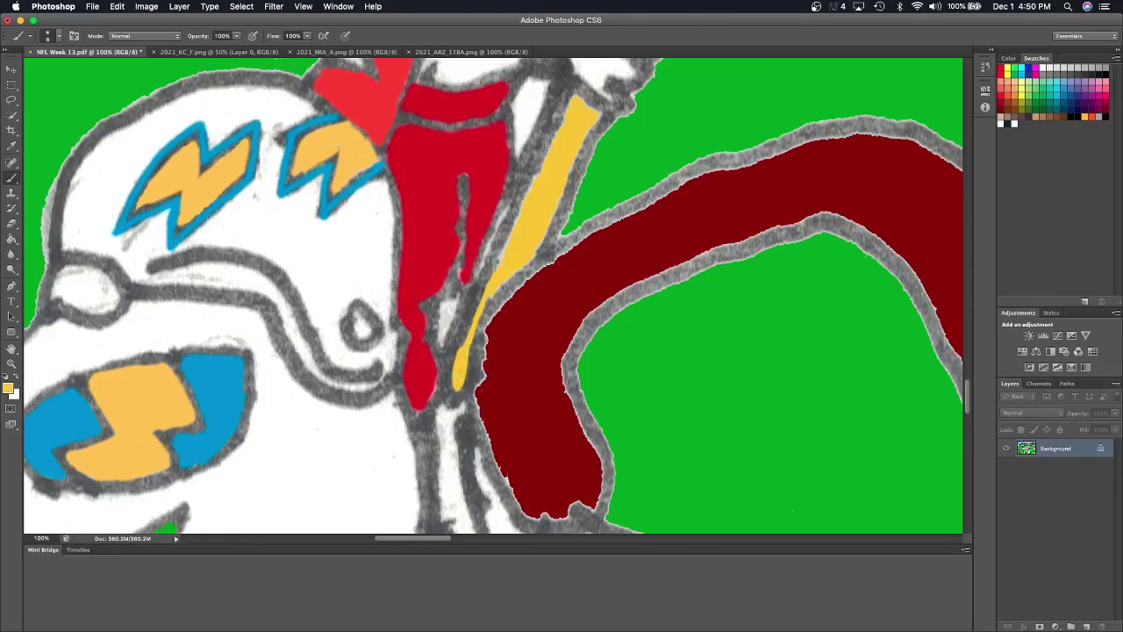
{"action": "mouse_move", "coordinate": [496, 268]}
{"action": "left_mouse_down"}
{"action": "mouse_move", "coordinate": [526, 261]}
{"action": "mouse_move", "coordinate": [540, 227]}
{"action": "left_mouse_up"}
{"action": "mouse_move", "coordinate": [543, 166]}
{"action": "left_mouse_down"}
{"action": "mouse_move", "coordinate": [537, 176]}
{"action": "mouse_move", "coordinate": [562, 110]}
{"action": "mouse_move", "coordinate": [584, 99]}
{"action": "mouse_move", "coordinate": [603, 115]}
{"action": "mouse_move", "coordinate": [571, 155]}
{"action": "mouse_move", "coordinate": [551, 211]}
{"action": "left_mouse_up"}
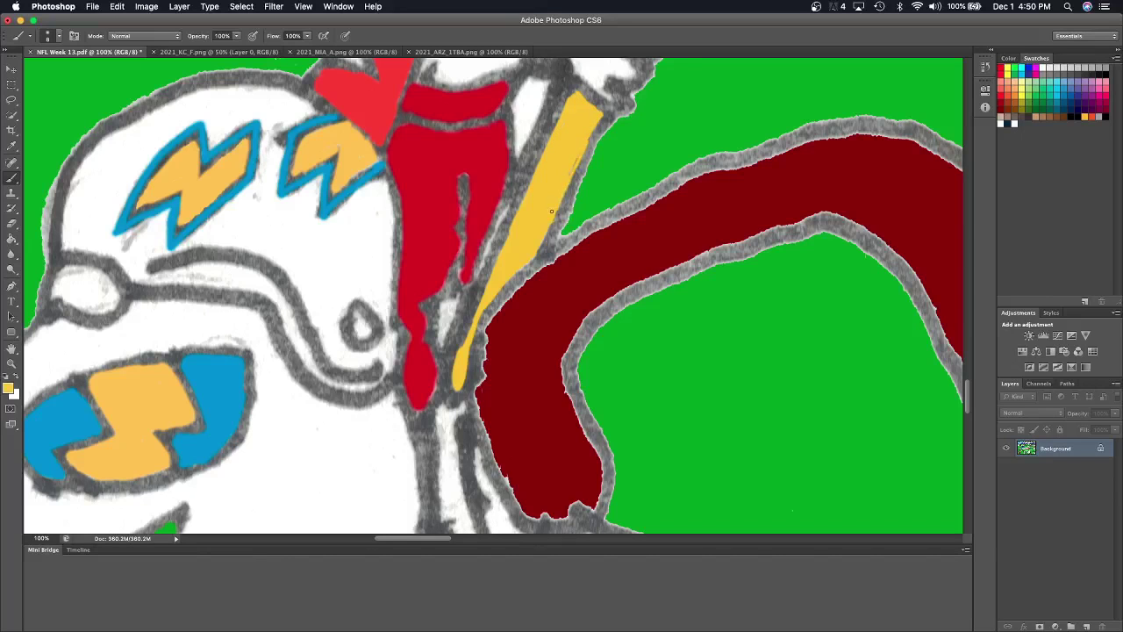
{"action": "scroll", "coordinate": [552, 211], "scroll_direction": "up", "scroll_amount": 5}
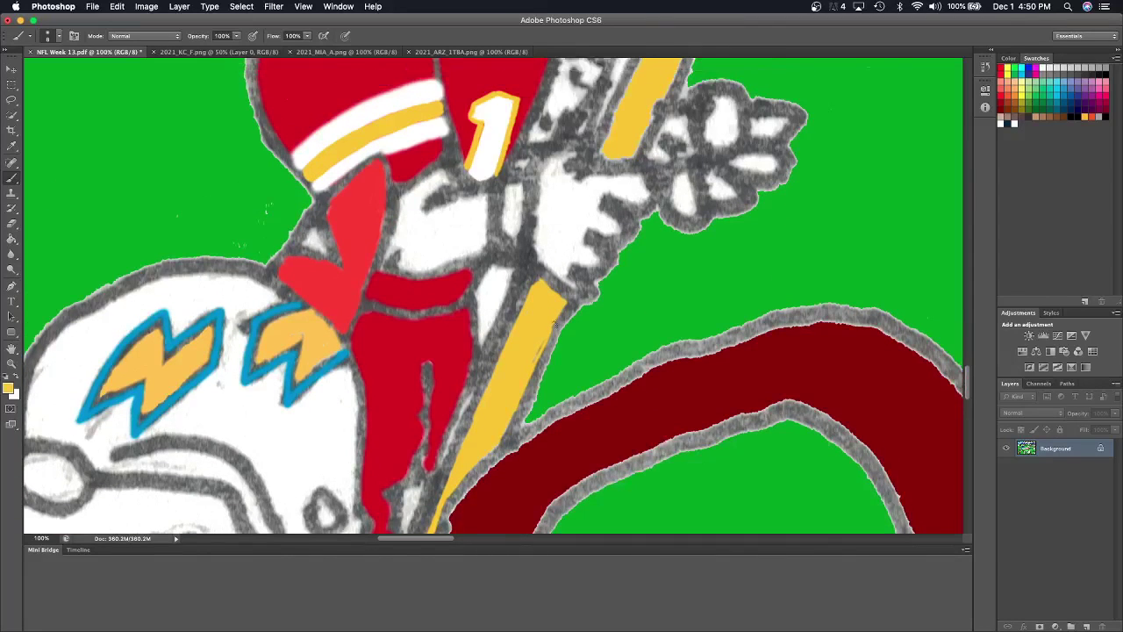
{"action": "scroll", "coordinate": [517, 276], "scroll_direction": "up", "scroll_amount": 4}
{"action": "scroll", "coordinate": [518, 276], "scroll_direction": "right", "scroll_amount": 4}
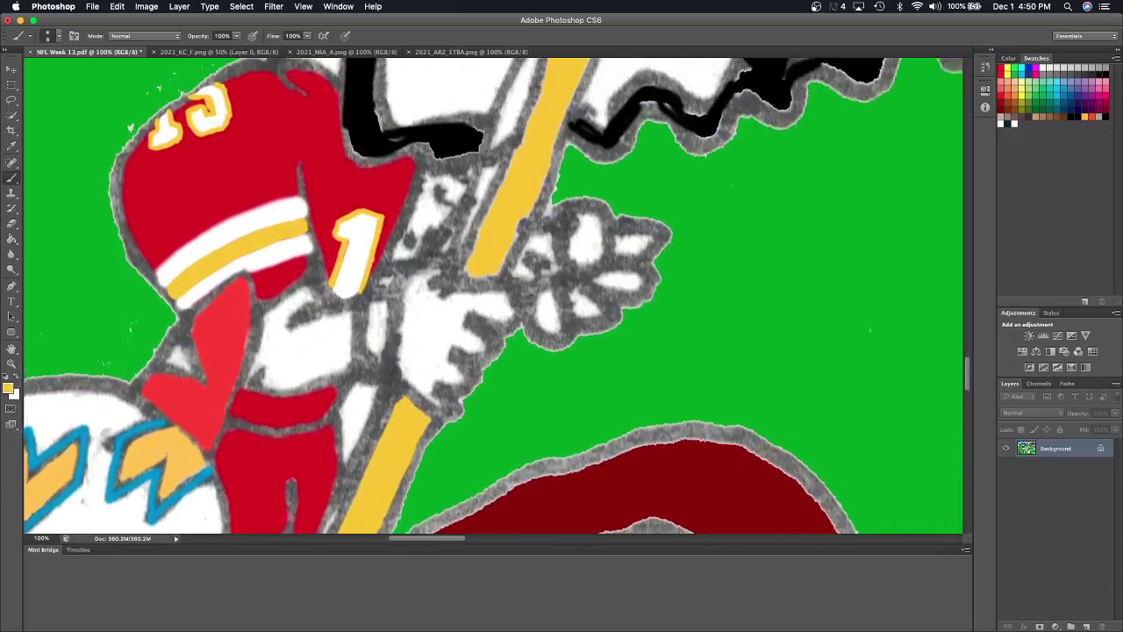
{"action": "left_click_drag", "start_coordinate": [466, 283], "coordinate": [471, 290]}
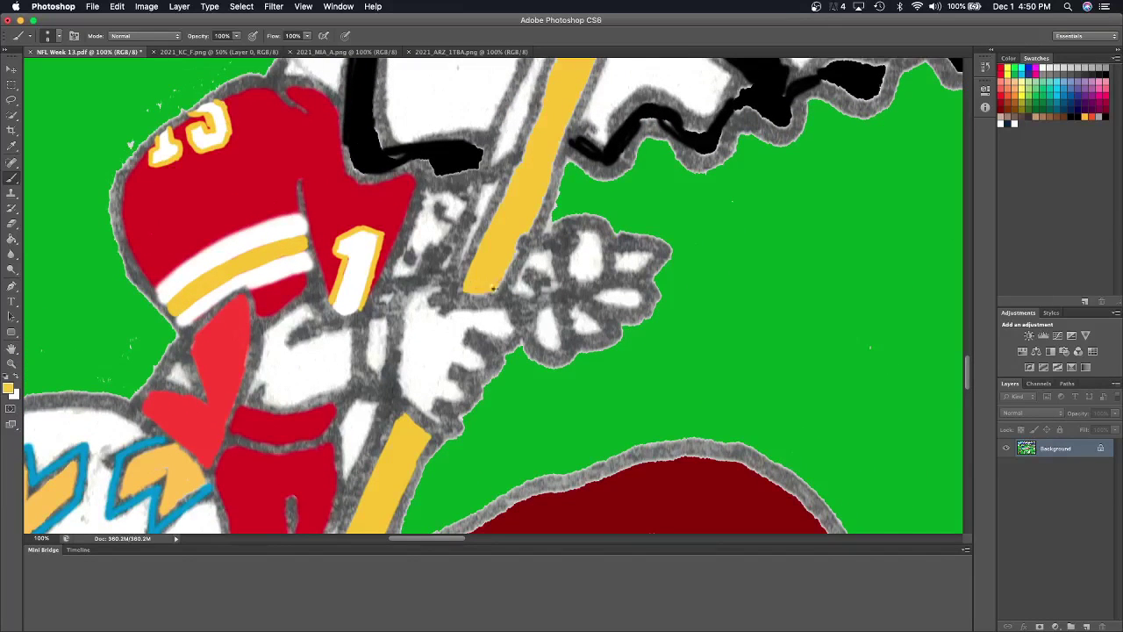
{"action": "scroll", "coordinate": [520, 235], "scroll_direction": "up", "scroll_amount": 5}
{"action": "scroll", "coordinate": [502, 295], "scroll_direction": "right", "scroll_amount": 1}
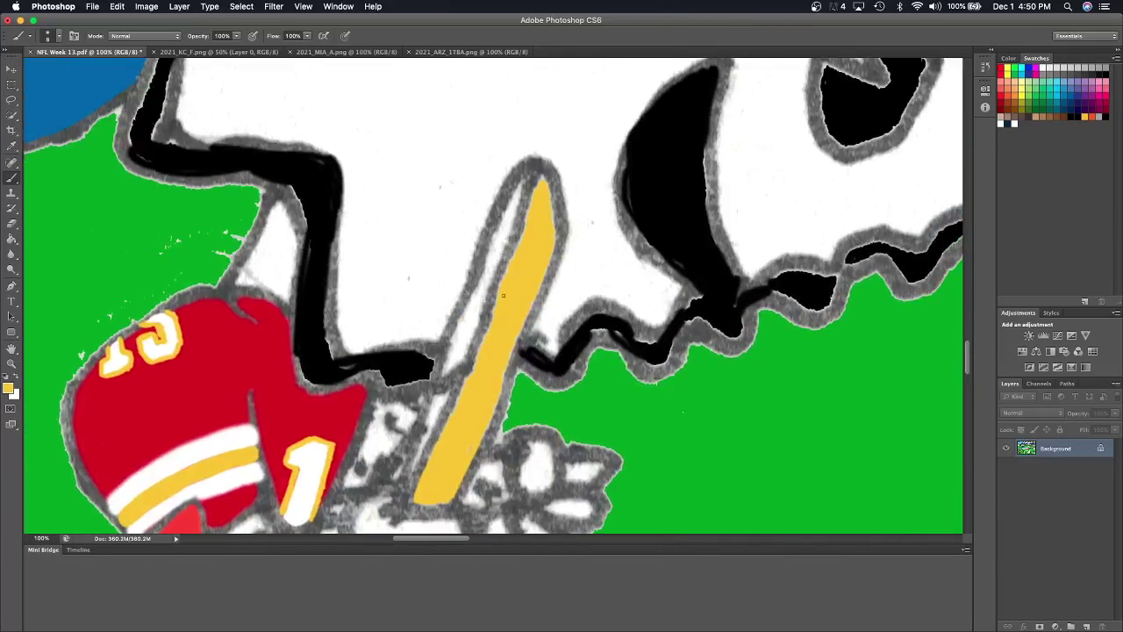
{"action": "mouse_move", "coordinate": [476, 361]}
{"action": "left_mouse_down"}
{"action": "mouse_move", "coordinate": [524, 224]}
{"action": "mouse_move", "coordinate": [550, 254]}
{"action": "mouse_move", "coordinate": [507, 305]}
{"action": "left_mouse_up"}
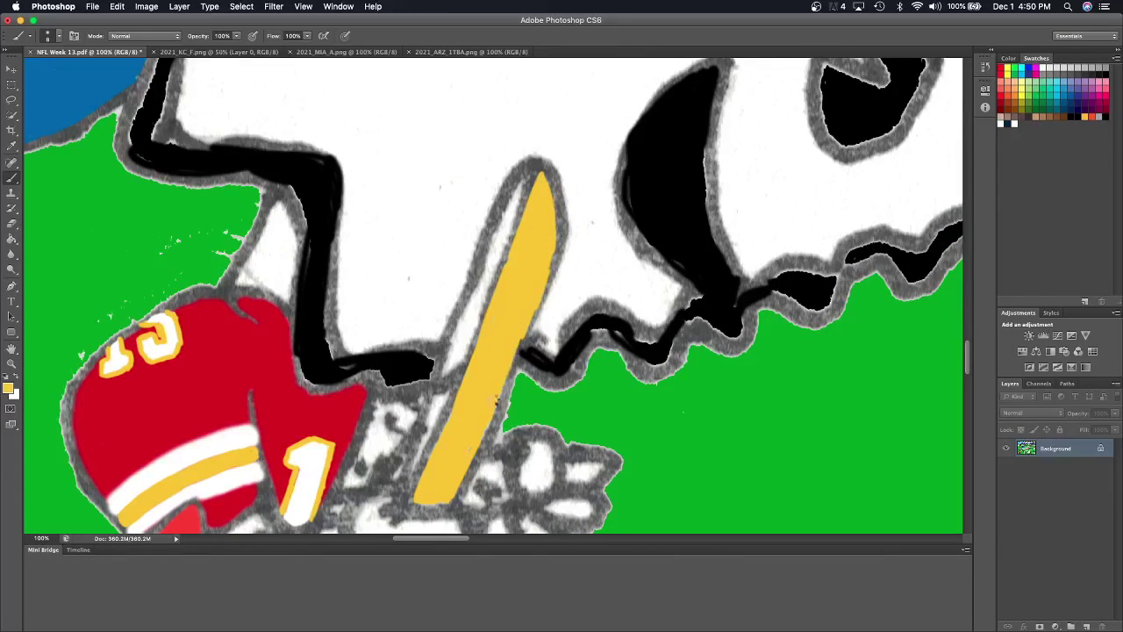
Reset to black and paint where the pole meets the flag outline.
{"action": "left_click", "coordinate": [10, 376]}
{"action": "mouse_move", "coordinate": [448, 348]}
{"action": "left_mouse_down"}
{"action": "mouse_move", "coordinate": [459, 352]}
{"action": "mouse_move", "coordinate": [402, 383]}
{"action": "left_mouse_up"}
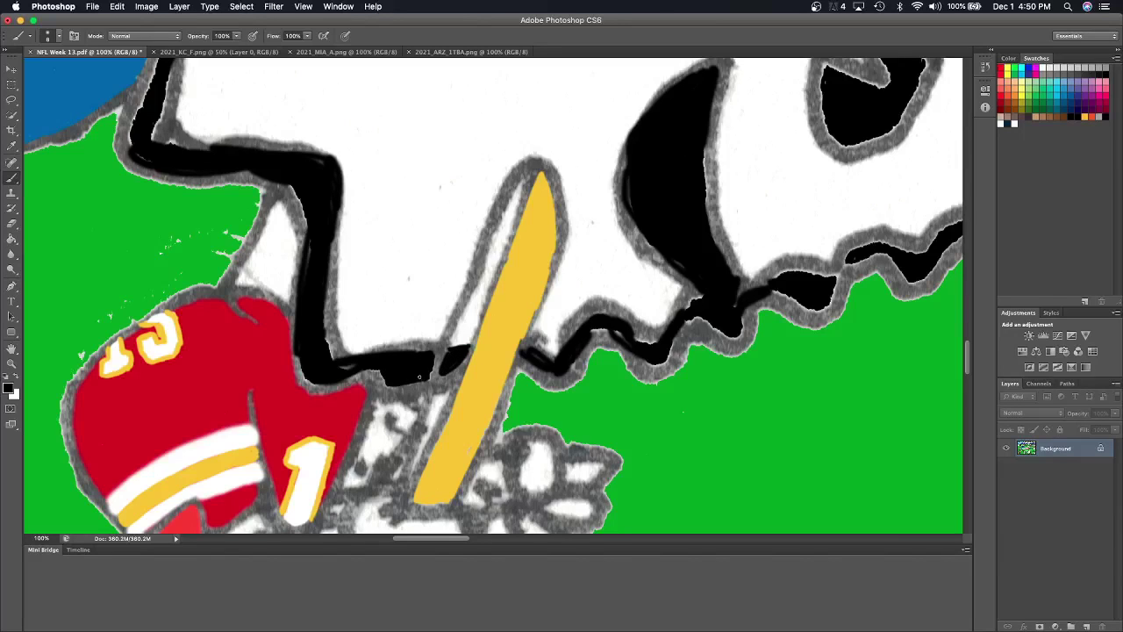
{"action": "scroll", "coordinate": [418, 382], "scroll_direction": "down", "scroll_amount": 5}
{"action": "scroll", "coordinate": [419, 383], "scroll_direction": "down", "scroll_amount": 2}
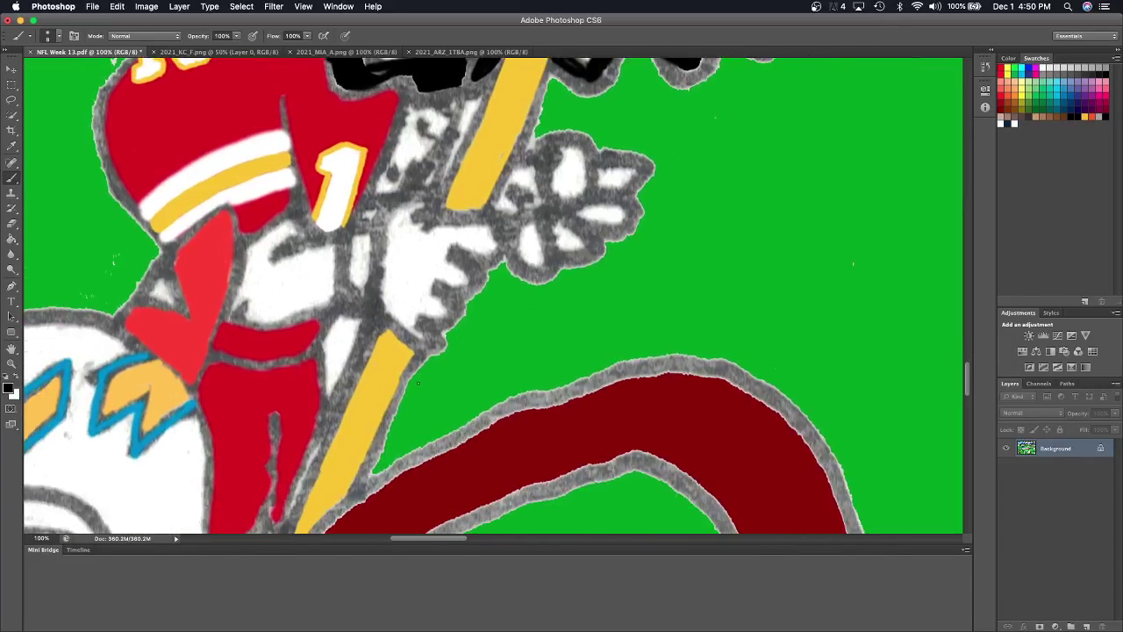
Sample the background green and bucket-fill the small white gaps beside the jersey and pole.
{"action": "left_click", "coordinate": [81, 204]}
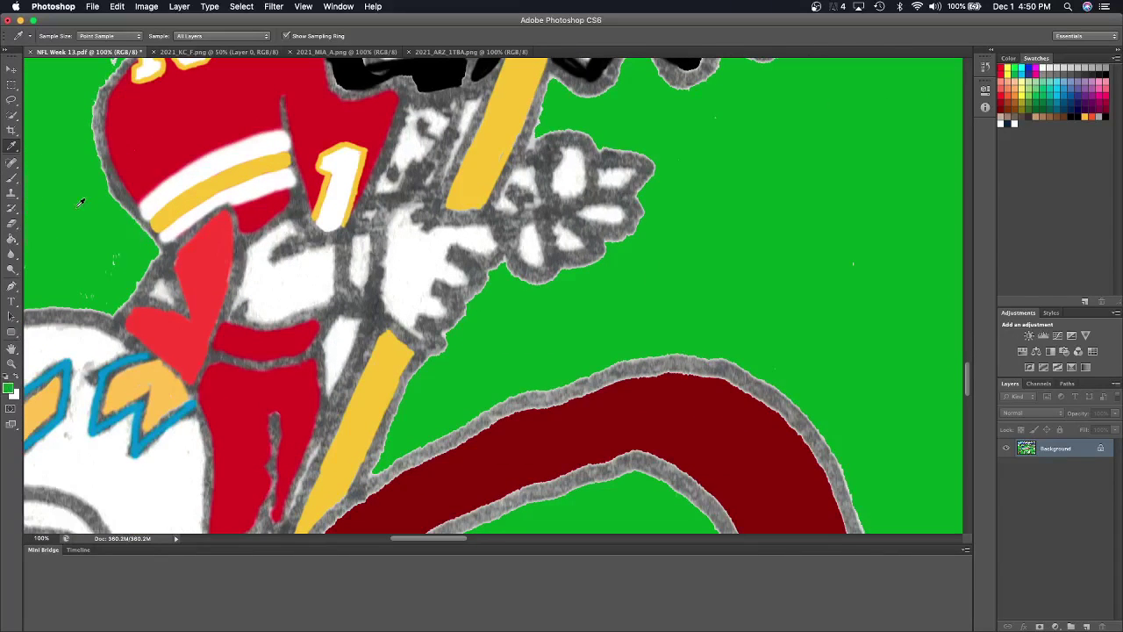
{"action": "left_click", "coordinate": [13, 239]}
{"action": "left_click", "coordinate": [344, 349]}
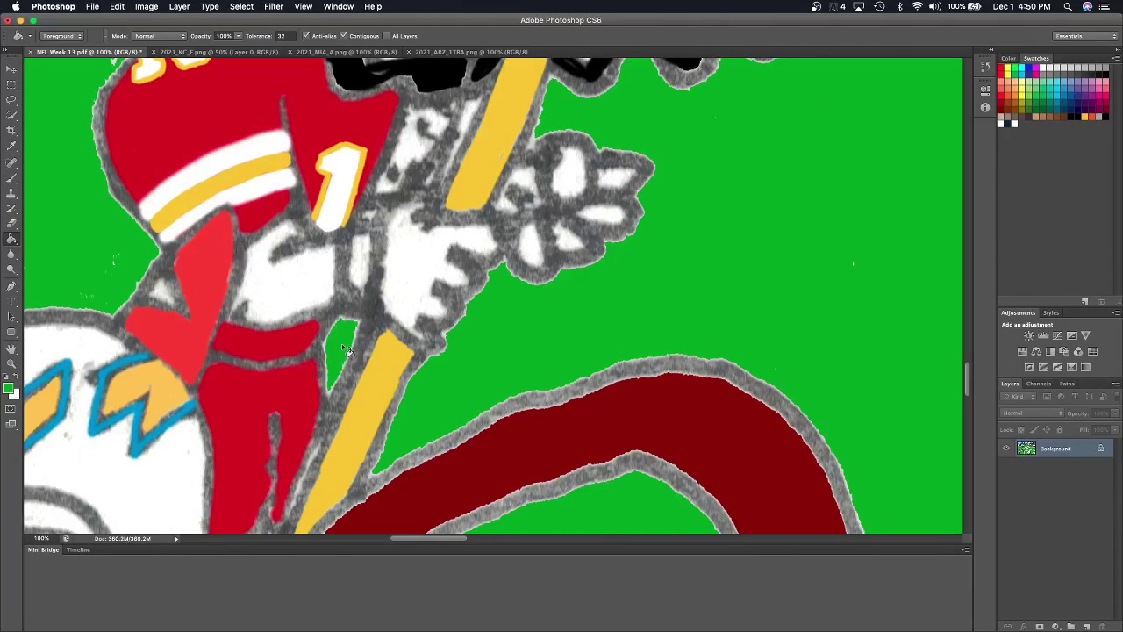
{"action": "scroll", "coordinate": [347, 350], "scroll_direction": "up", "scroll_amount": 3}
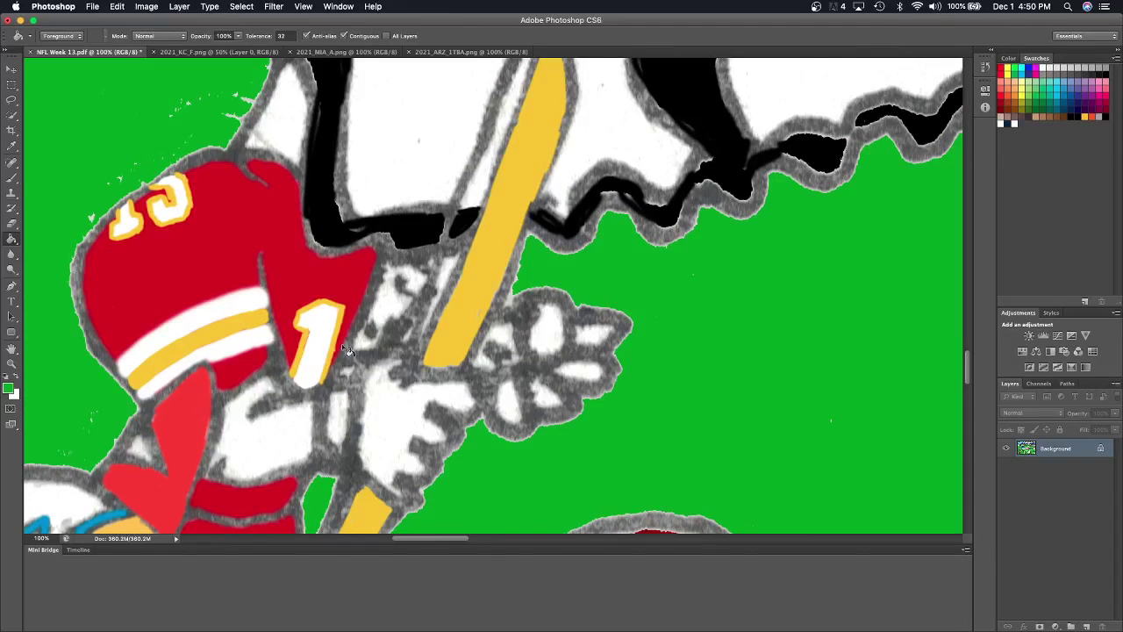
{"action": "left_click", "coordinate": [391, 309]}
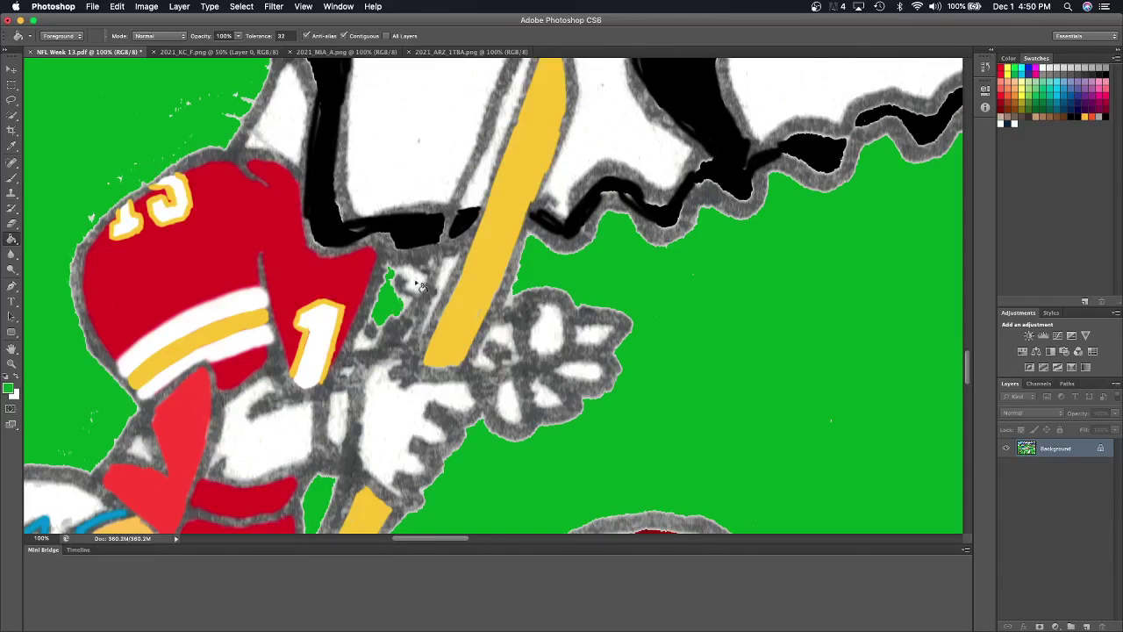
{"action": "left_click", "coordinate": [420, 285]}
{"action": "left_click", "coordinate": [451, 274]}
{"action": "left_click", "coordinate": [366, 349]}
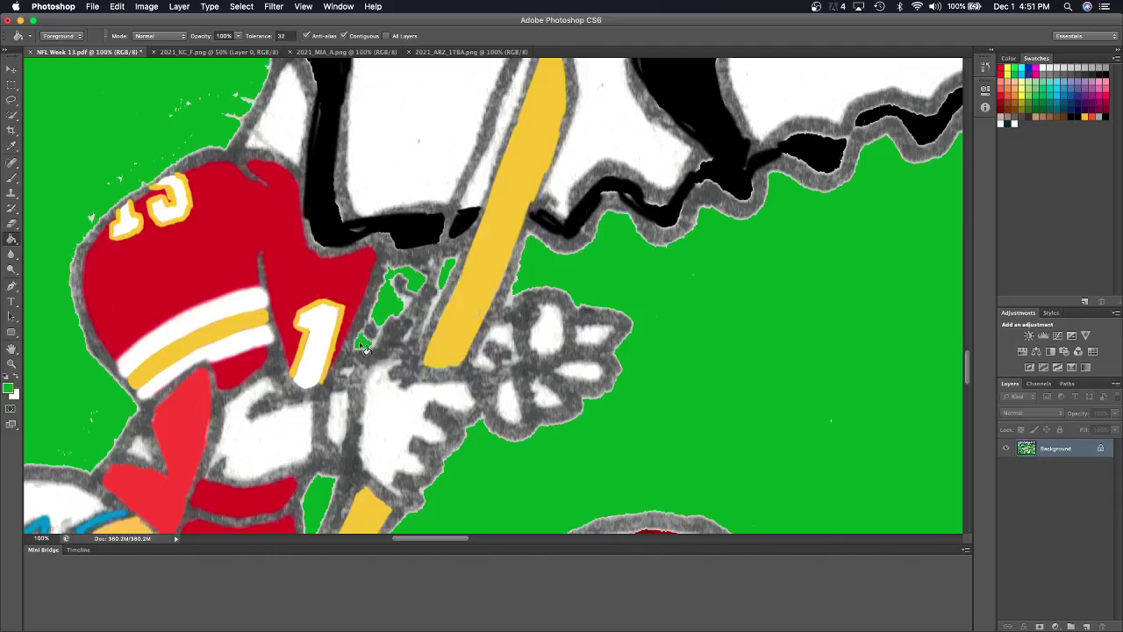
Brush green over the grey gaps left of the pole.
{"action": "left_click", "coordinate": [11, 179]}
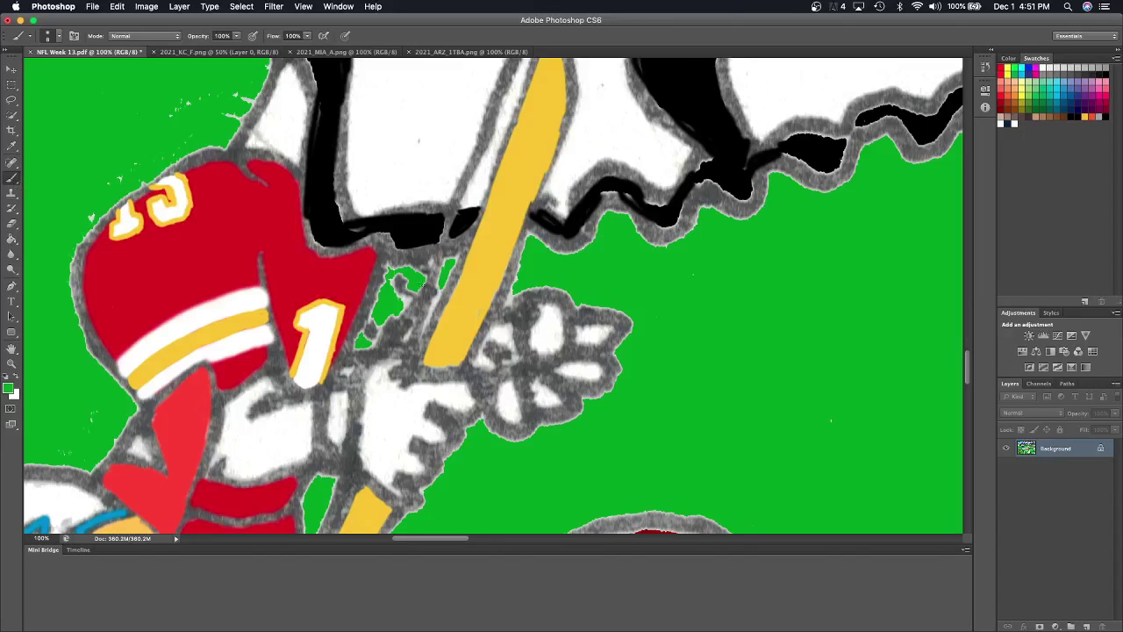
{"action": "left_click_drag", "start_coordinate": [439, 290], "coordinate": [423, 341]}
{"action": "left_click_drag", "start_coordinate": [446, 269], "coordinate": [441, 297]}
{"action": "mouse_move", "coordinate": [389, 268]}
{"action": "left_mouse_down"}
{"action": "mouse_move", "coordinate": [371, 320]}
{"action": "mouse_move", "coordinate": [401, 315]}
{"action": "left_mouse_up"}
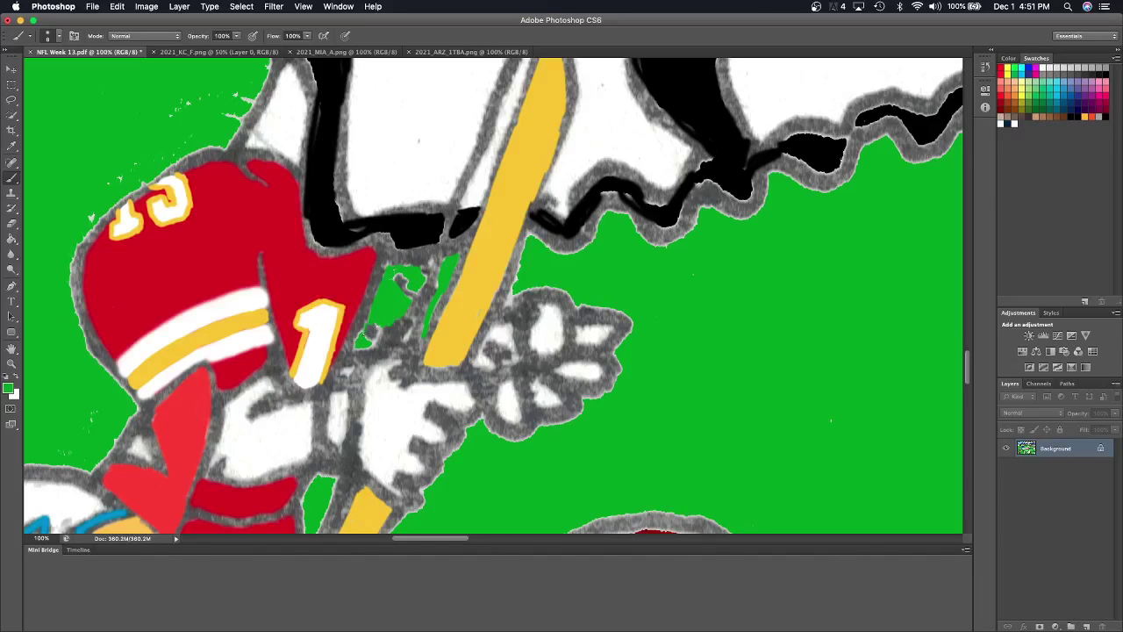
{"action": "mouse_move", "coordinate": [362, 332]}
{"action": "left_mouse_down"}
{"action": "mouse_move", "coordinate": [366, 346]}
{"action": "mouse_move", "coordinate": [379, 321]}
{"action": "left_mouse_up"}
{"action": "scroll", "coordinate": [376, 321], "scroll_direction": "down", "scroll_amount": 5}
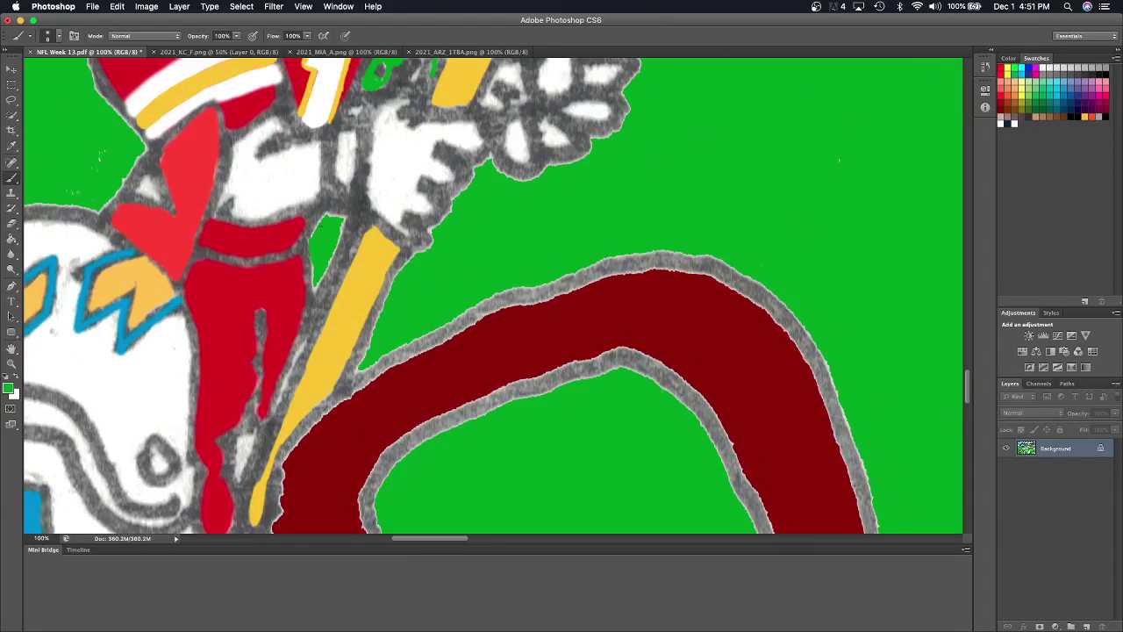
{"action": "mouse_move", "coordinate": [318, 226]}
{"action": "left_mouse_down"}
{"action": "mouse_move", "coordinate": [342, 216]}
{"action": "mouse_move", "coordinate": [344, 237]}
{"action": "mouse_move", "coordinate": [334, 234]}
{"action": "mouse_move", "coordinate": [314, 290]}
{"action": "mouse_move", "coordinate": [333, 255]}
{"action": "left_mouse_up"}
{"action": "scroll", "coordinate": [310, 296], "scroll_direction": "down", "scroll_amount": 1}
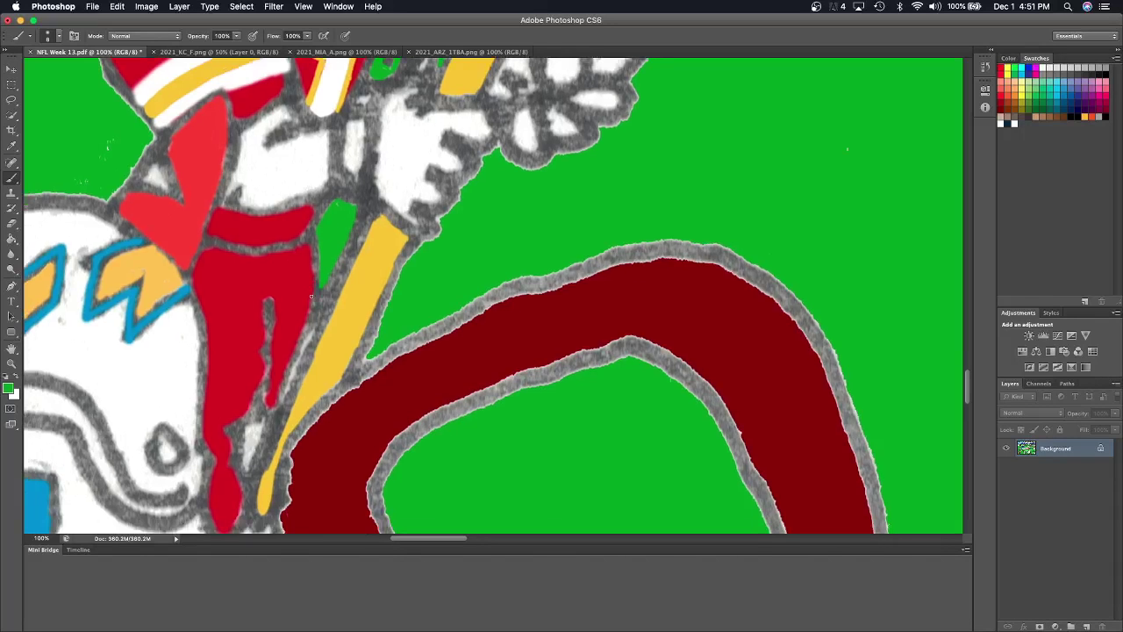
{"action": "mouse_move", "coordinate": [320, 318]}
{"action": "left_mouse_down"}
{"action": "mouse_move", "coordinate": [303, 351]}
{"action": "mouse_move", "coordinate": [312, 331]}
{"action": "left_mouse_up"}
{"action": "scroll", "coordinate": [307, 330], "scroll_direction": "down", "scroll_amount": 5}
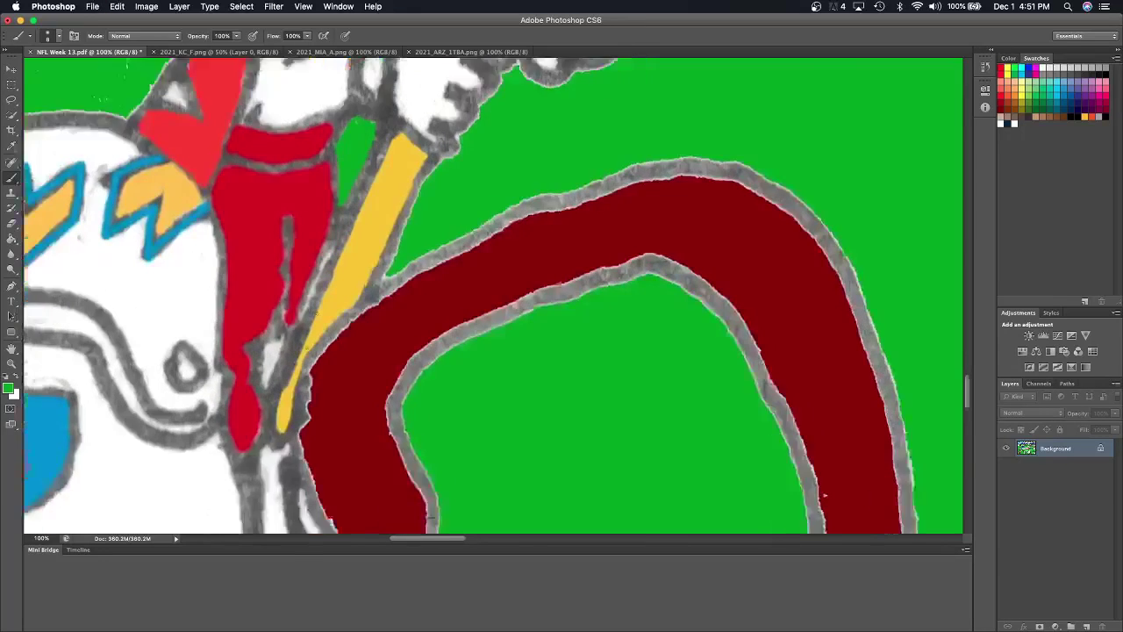
{"action": "scroll", "coordinate": [306, 330], "scroll_direction": "up", "scroll_amount": 2}
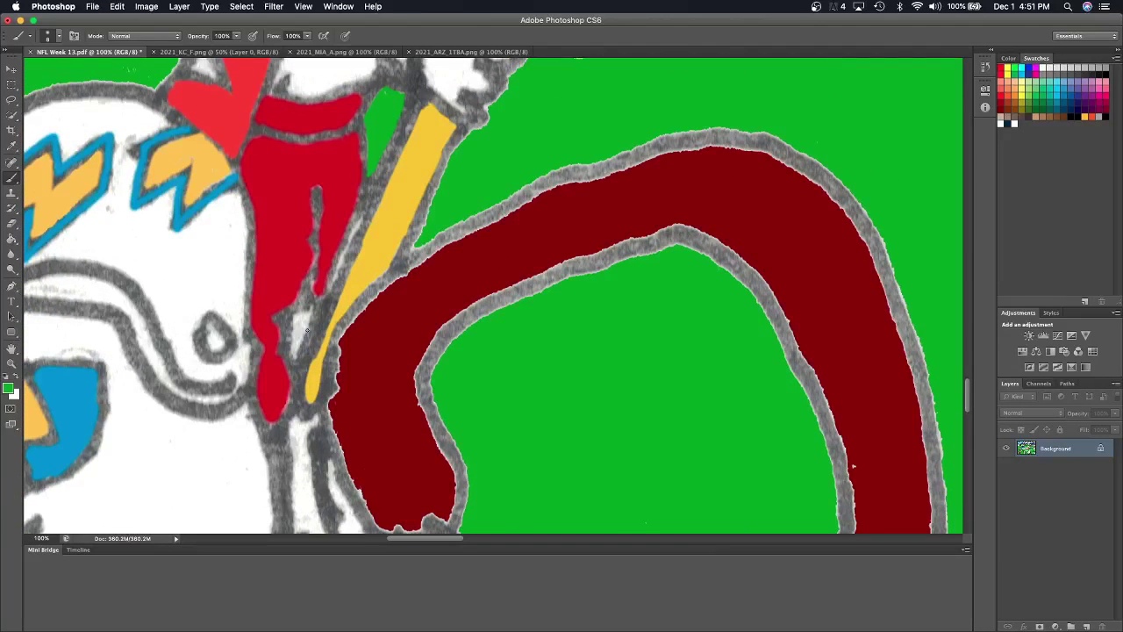
Sample the leg's red, bucket-fill the small white gap, and brush red beside the pole.
{"action": "key", "text": "i"}
{"action": "left_click", "coordinate": [287, 254]}
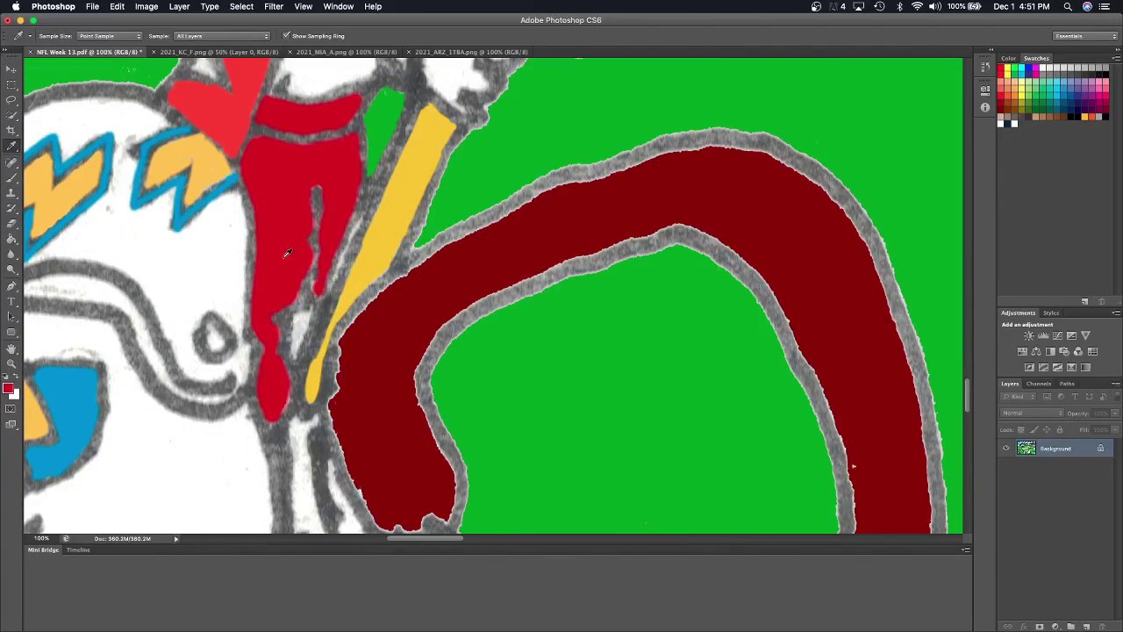
{"action": "left_click", "coordinate": [10, 239]}
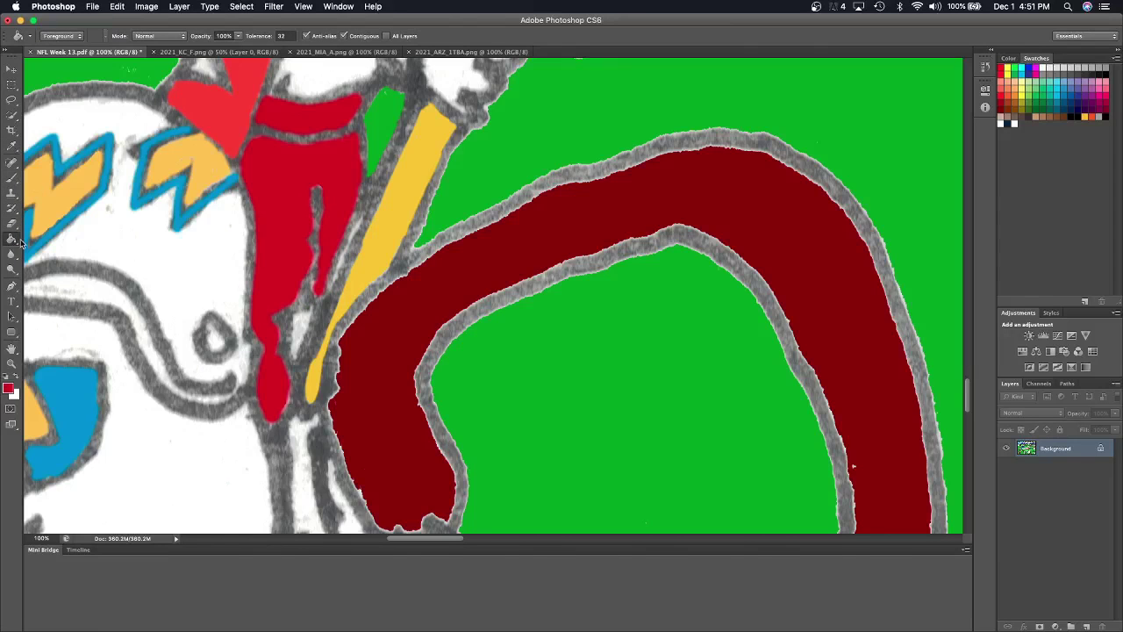
{"action": "left_click", "coordinate": [300, 330]}
{"action": "left_click", "coordinate": [11, 177]}
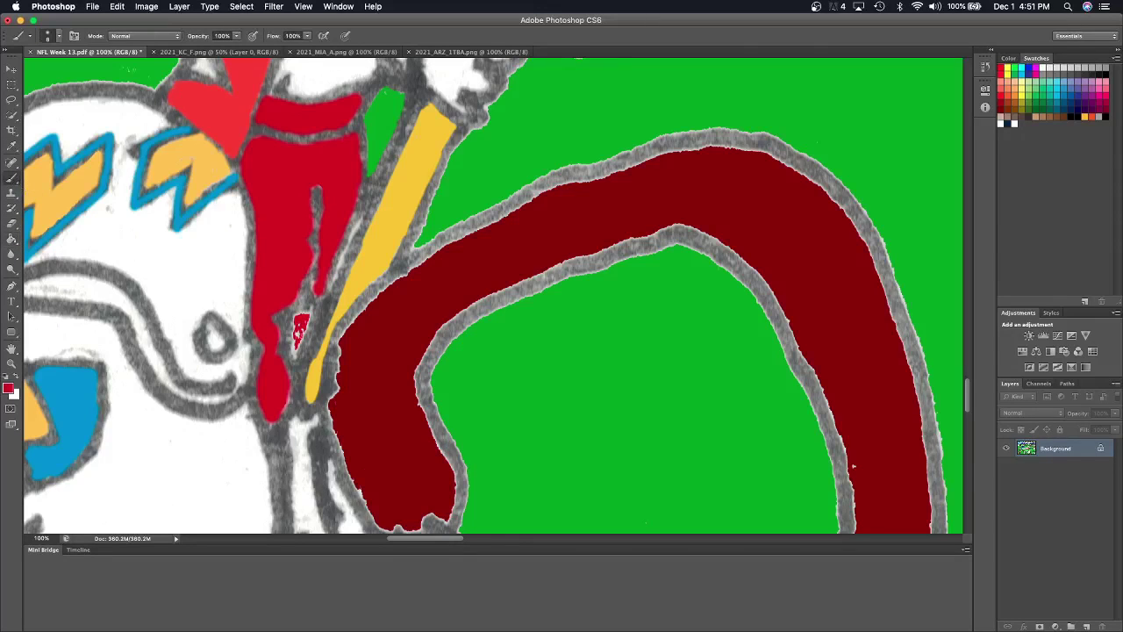
{"action": "mouse_move", "coordinate": [299, 327]}
{"action": "left_mouse_down"}
{"action": "mouse_move", "coordinate": [364, 232]}
{"action": "mouse_move", "coordinate": [294, 367]}
{"action": "left_mouse_up"}
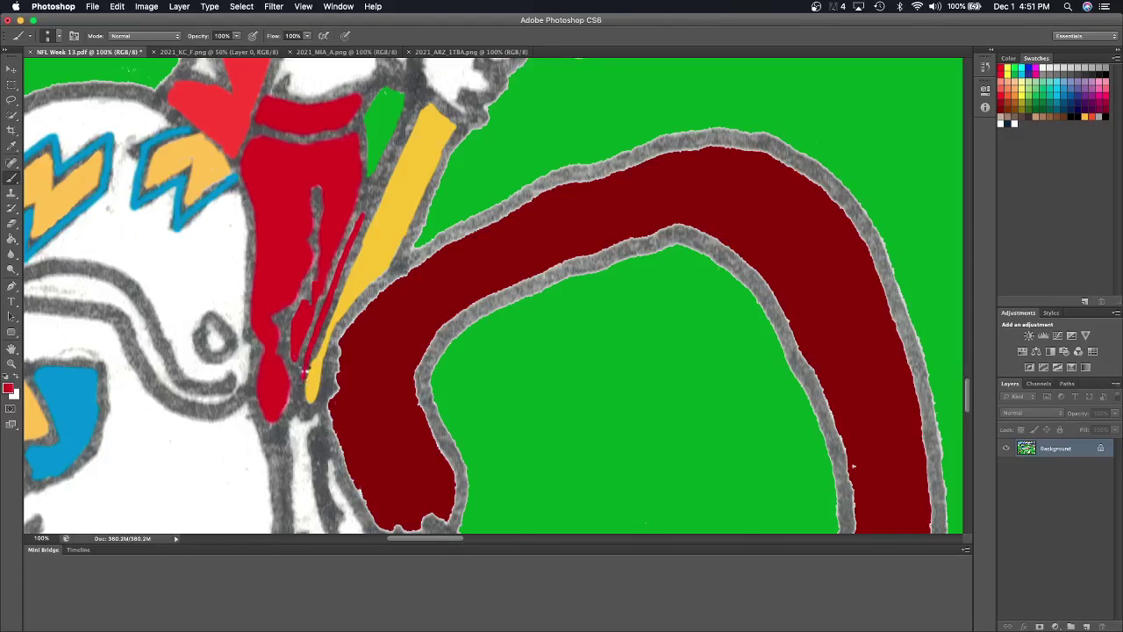
{"action": "scroll", "coordinate": [294, 369], "scroll_direction": "down", "scroll_amount": 5}
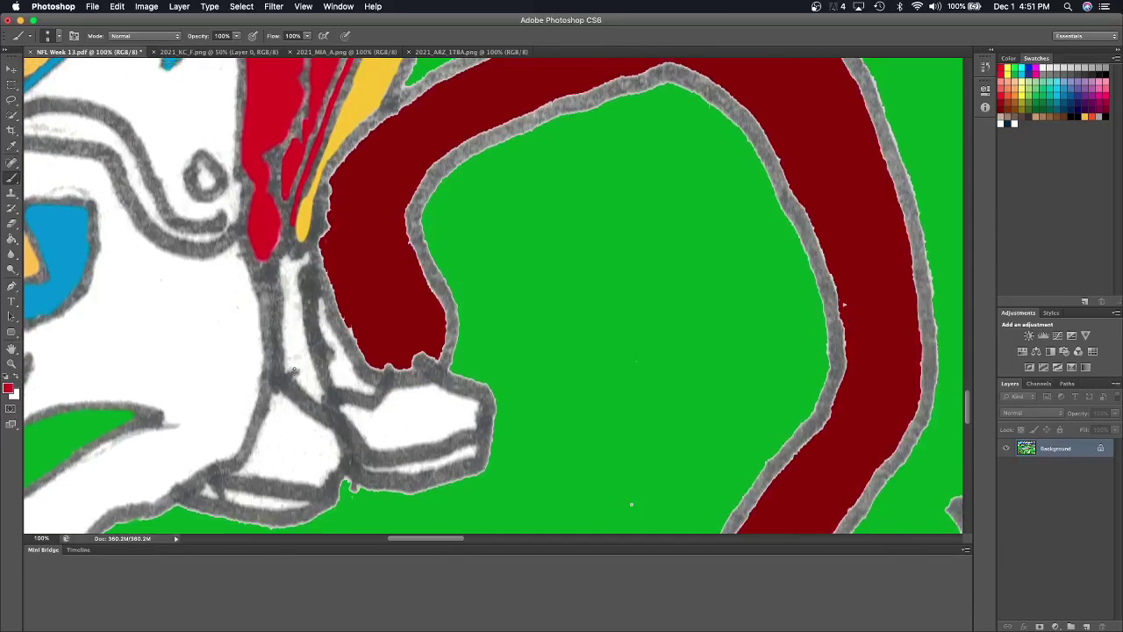
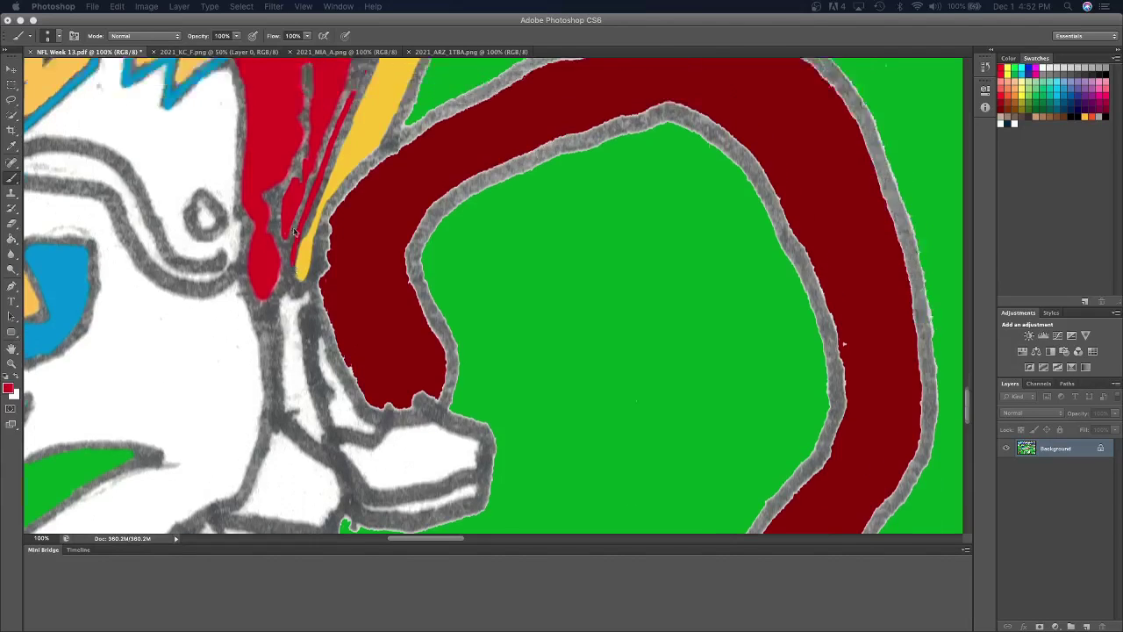
Paint a thin white highlight line down the red leg.
{"action": "scroll", "coordinate": [294, 233], "scroll_direction": "up", "scroll_amount": 2}
{"action": "scroll", "coordinate": [294, 233], "scroll_direction": "up", "scroll_amount": 5}
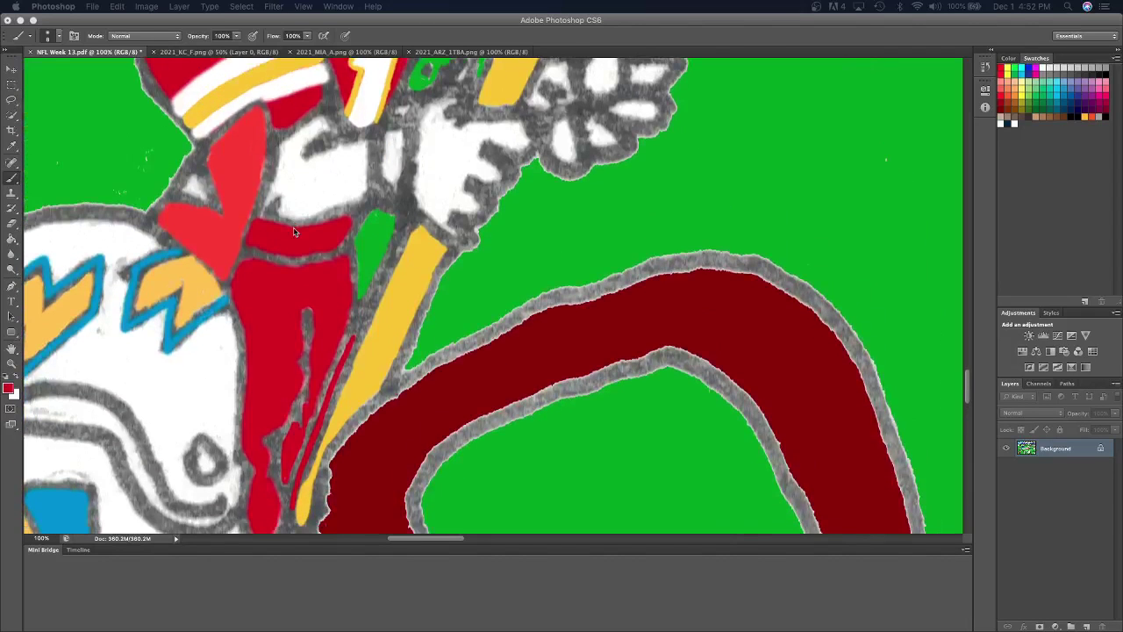
{"action": "left_click", "coordinate": [16, 377]}
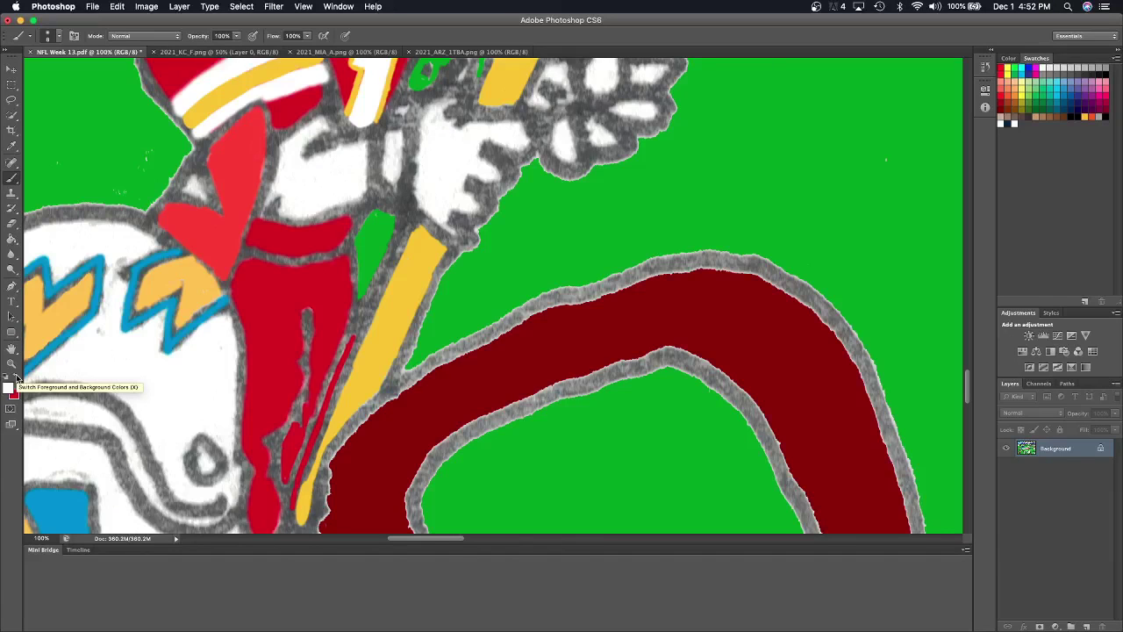
{"action": "left_click_drag", "start_coordinate": [248, 261], "coordinate": [233, 309]}
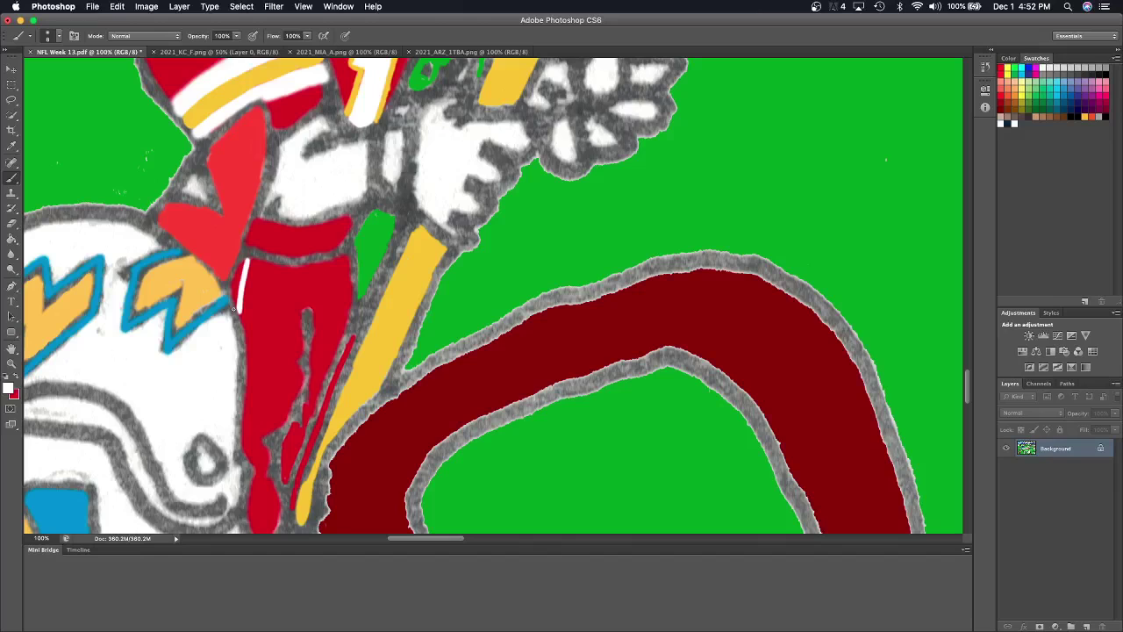
Sample the stripe's yellow and paint a yellow edge along the red leg.
{"action": "key", "text": "i"}
{"action": "left_click", "coordinate": [265, 79]}
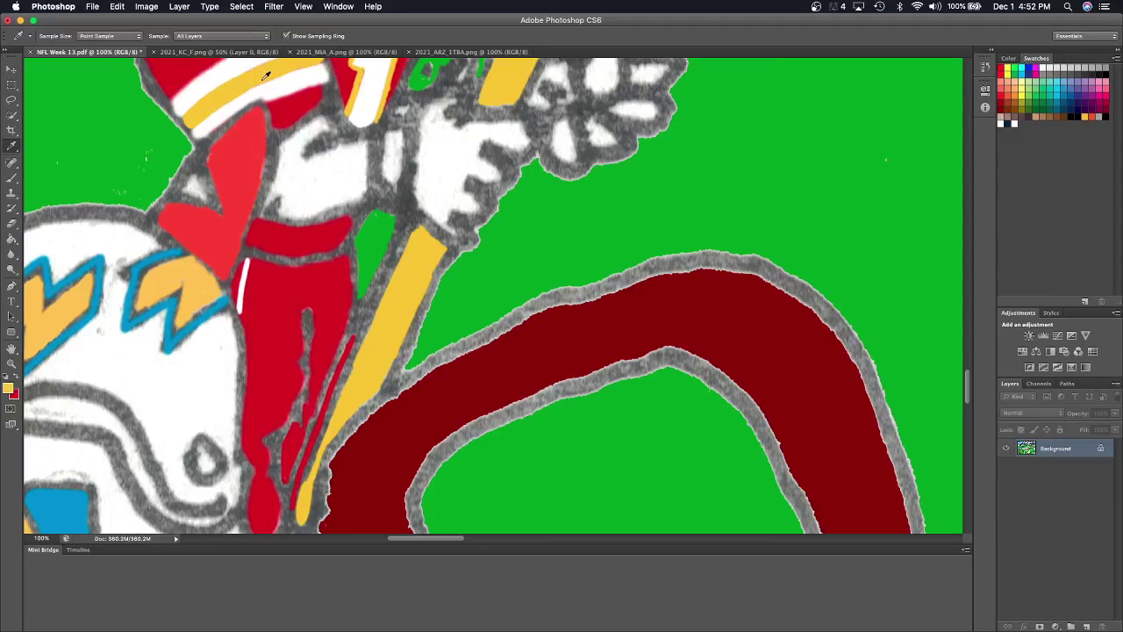
{"action": "key", "text": "b"}
{"action": "left_click_drag", "start_coordinate": [229, 286], "coordinate": [230, 295]}
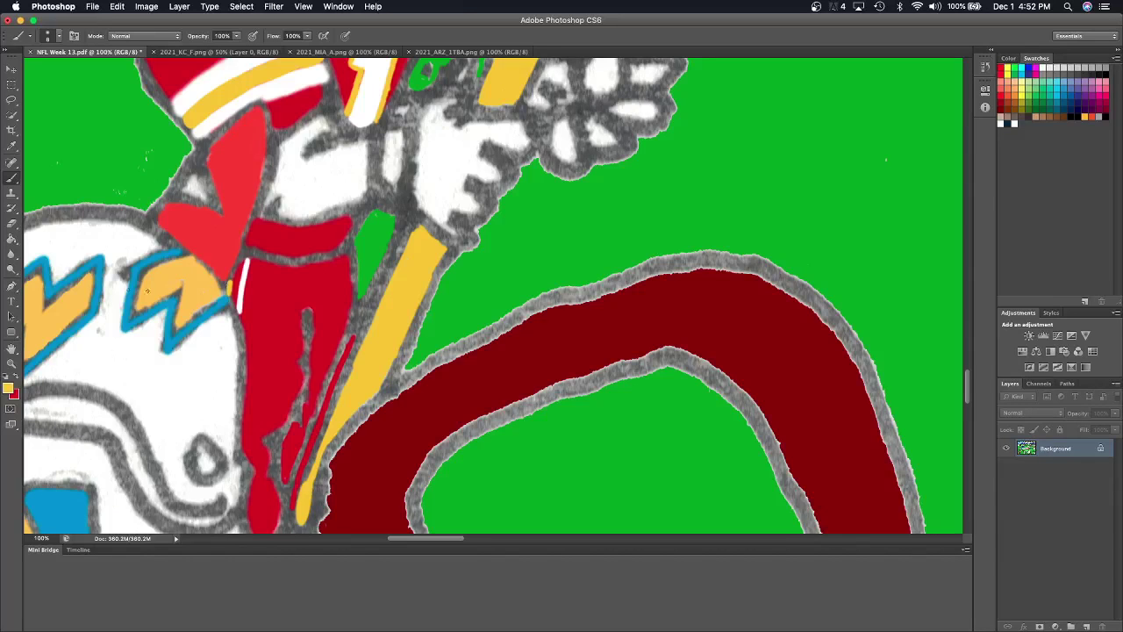
Paint a yellow band across the white sock below the leg.
{"action": "scroll", "coordinate": [264, 311], "scroll_direction": "down", "scroll_amount": 1}
{"action": "scroll", "coordinate": [264, 310], "scroll_direction": "down", "scroll_amount": 4}
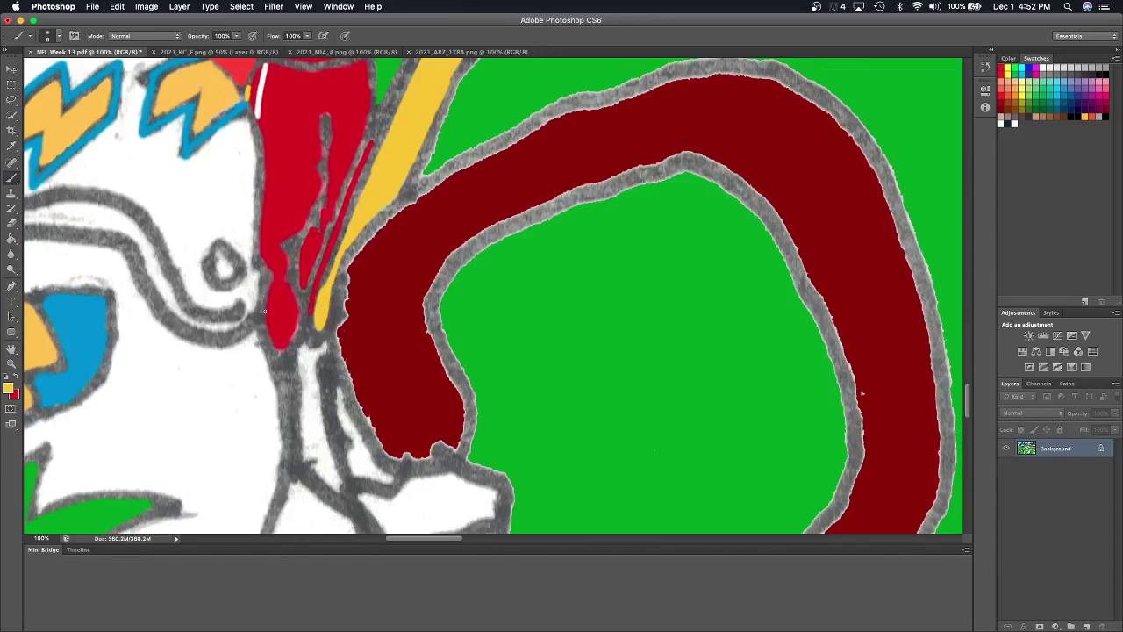
{"action": "scroll", "coordinate": [264, 311], "scroll_direction": "down", "scroll_amount": 1}
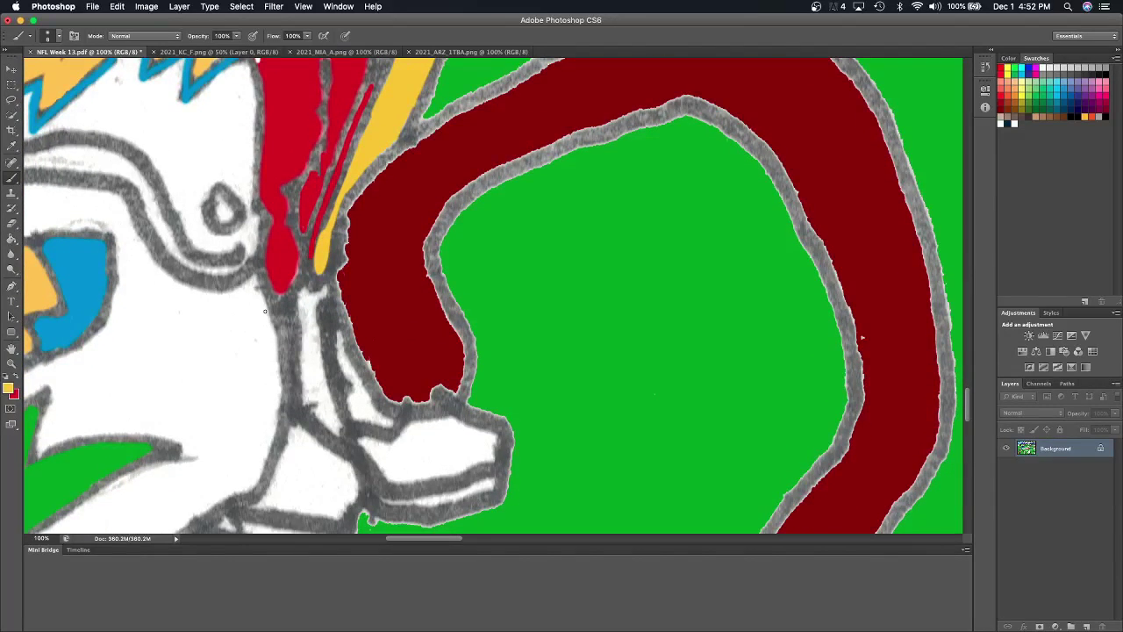
{"action": "scroll", "coordinate": [264, 310], "scroll_direction": "down", "scroll_amount": 1}
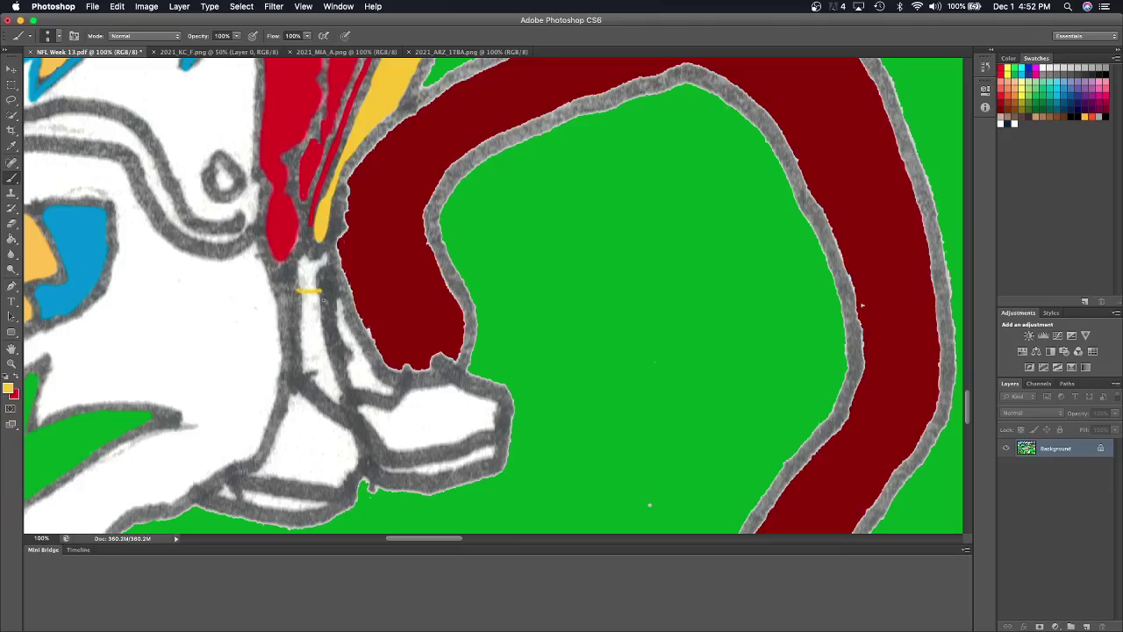
{"action": "mouse_move", "coordinate": [299, 293]}
{"action": "left_mouse_down"}
{"action": "mouse_move", "coordinate": [299, 312]}
{"action": "mouse_move", "coordinate": [311, 292]}
{"action": "left_mouse_up"}
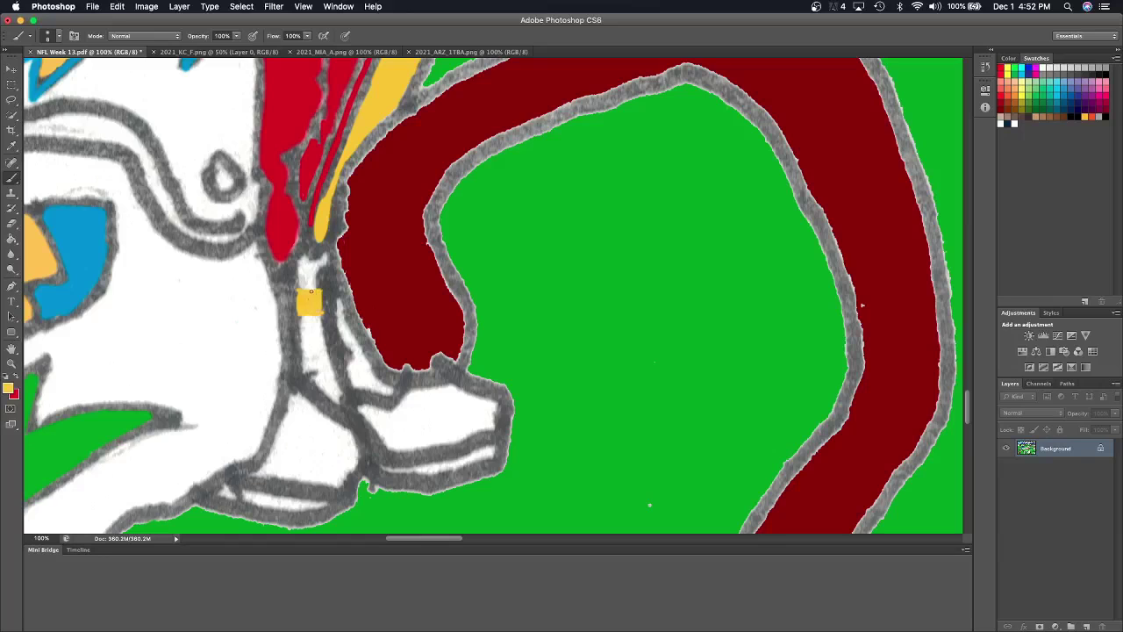
{"action": "left_click", "coordinate": [237, 52]}
Sample red from the 2021_KC_F.png reference and paint red bands above and below the yellow sock stripe.
{"action": "left_click", "coordinate": [12, 146]}
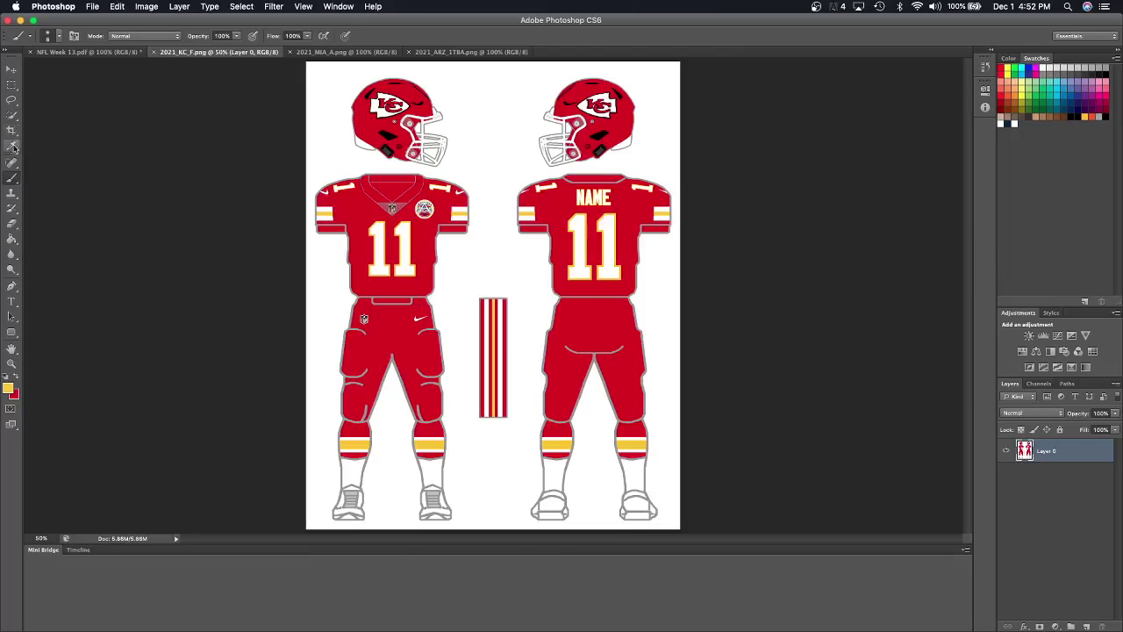
{"action": "left_click", "coordinate": [362, 427]}
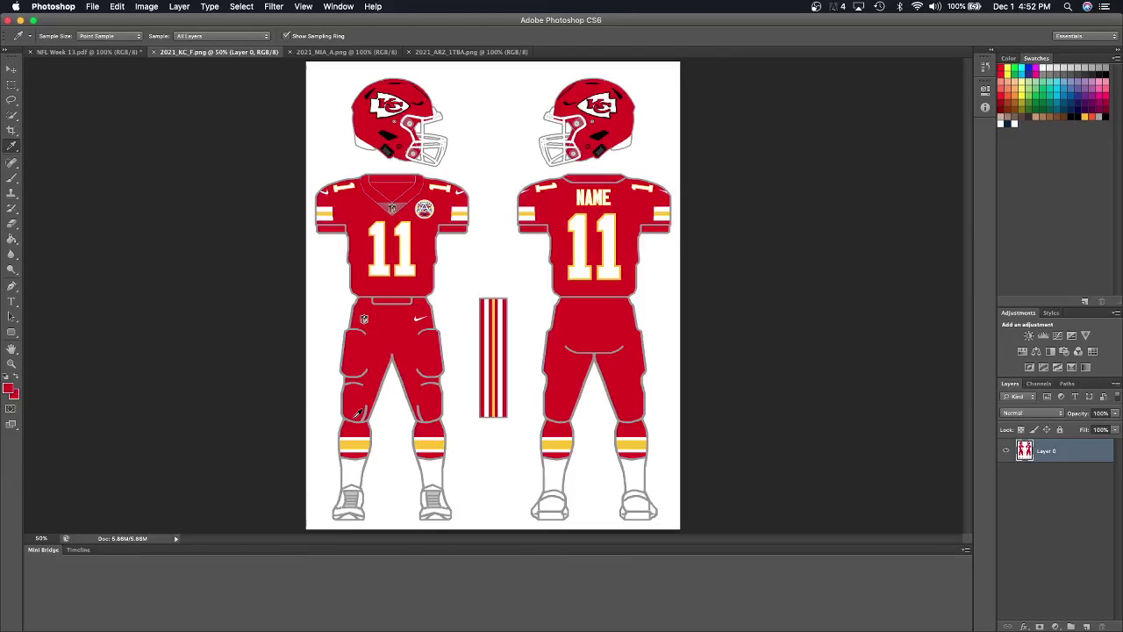
{"action": "left_click", "coordinate": [87, 51]}
{"action": "left_click", "coordinate": [17, 179]}
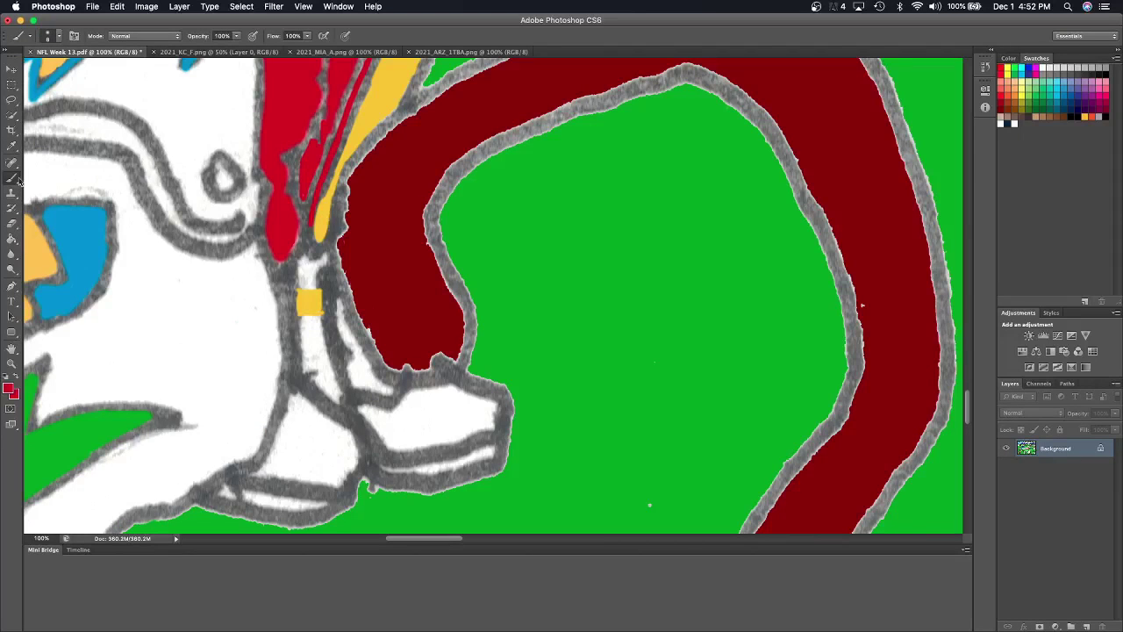
{"action": "mouse_move", "coordinate": [298, 276]}
{"action": "left_mouse_down"}
{"action": "mouse_move", "coordinate": [320, 263]}
{"action": "mouse_move", "coordinate": [316, 273]}
{"action": "left_mouse_up"}
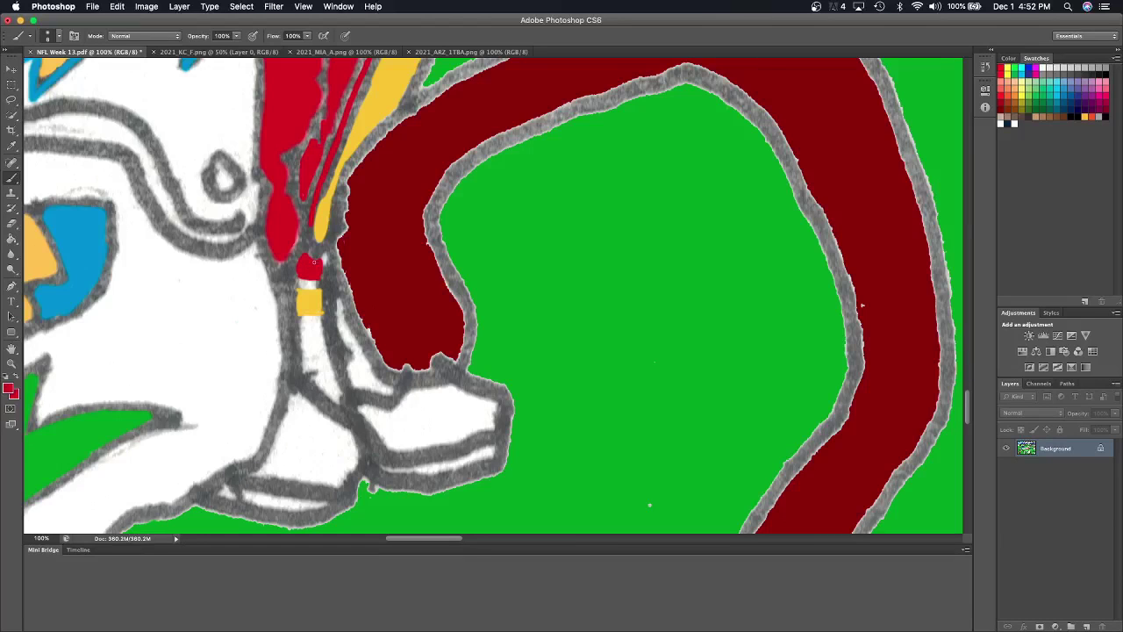
{"action": "mouse_move", "coordinate": [308, 320]}
{"action": "left_mouse_down"}
{"action": "mouse_move", "coordinate": [321, 324]}
{"action": "mouse_move", "coordinate": [297, 326]}
{"action": "mouse_move", "coordinate": [325, 324]}
{"action": "mouse_move", "coordinate": [302, 325]}
{"action": "left_mouse_up"}
Sample the background green and bucket-fill the grey gap beside the boot with it.
{"action": "scroll", "coordinate": [305, 323], "scroll_direction": "up", "scroll_amount": 2}
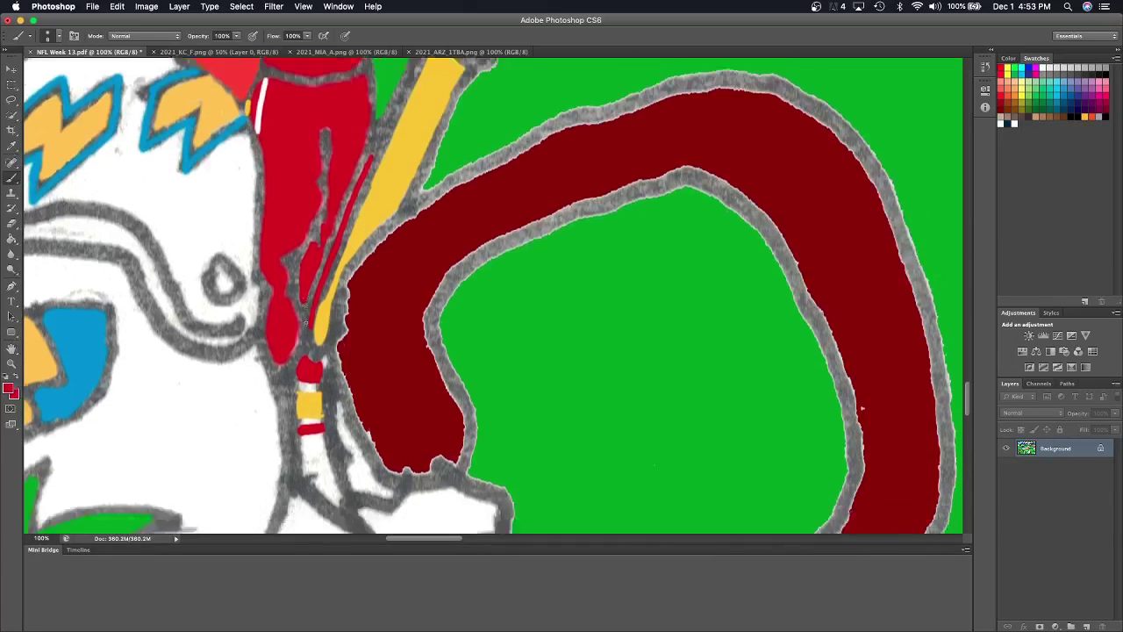
{"action": "scroll", "coordinate": [305, 323], "scroll_direction": "down", "scroll_amount": 5}
{"action": "scroll", "coordinate": [305, 323], "scroll_direction": "up", "scroll_amount": 1}
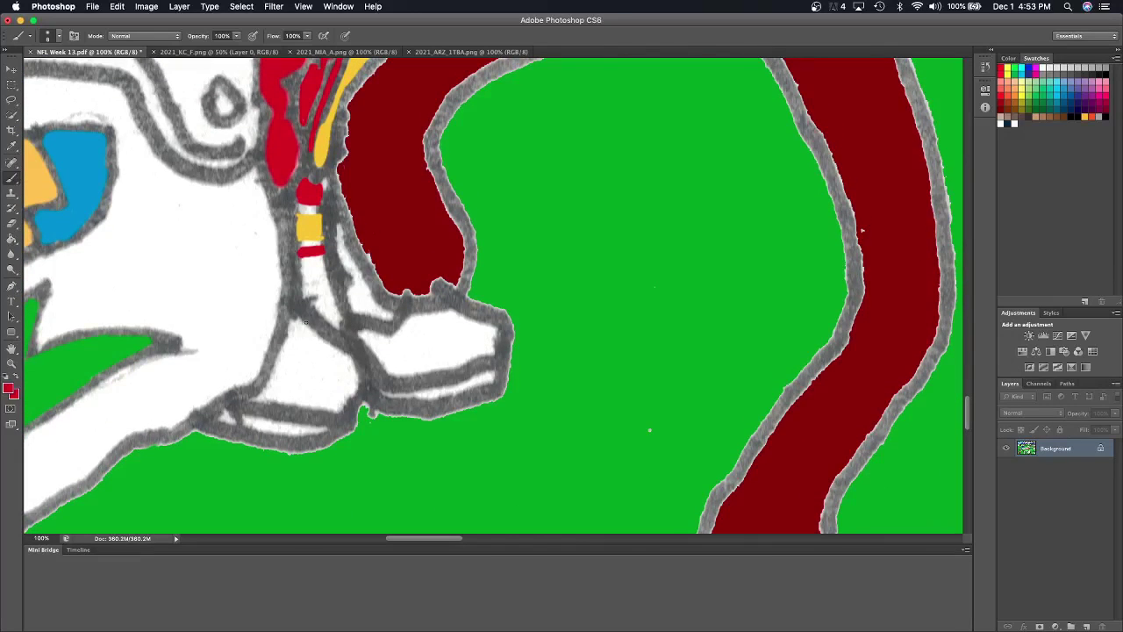
{"action": "scroll", "coordinate": [305, 323], "scroll_direction": "up", "scroll_amount": 1}
{"action": "scroll", "coordinate": [305, 323], "scroll_direction": "up", "scroll_amount": 2}
{"action": "key", "text": "i"}
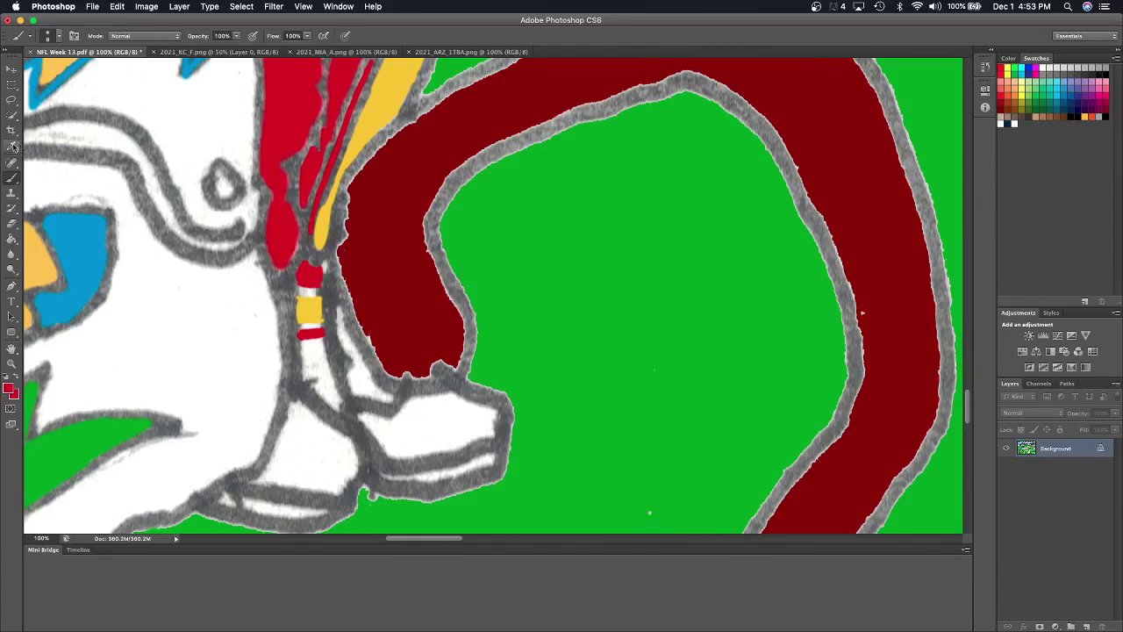
{"action": "left_click", "coordinate": [530, 284]}
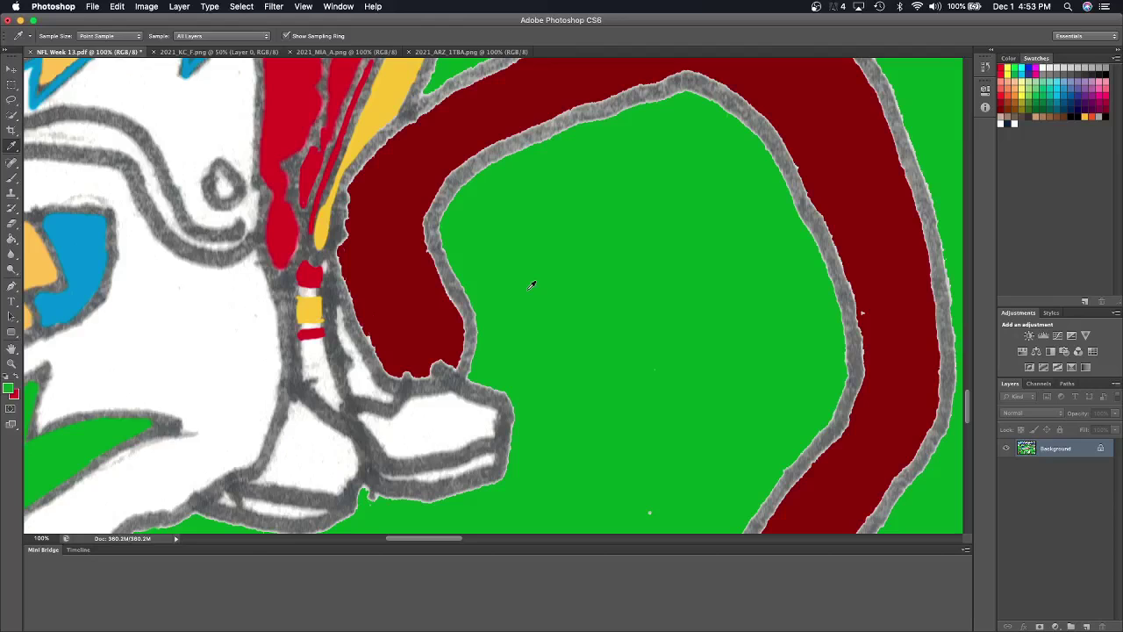
{"action": "left_click", "coordinate": [11, 239]}
{"action": "left_click", "coordinate": [364, 386]}
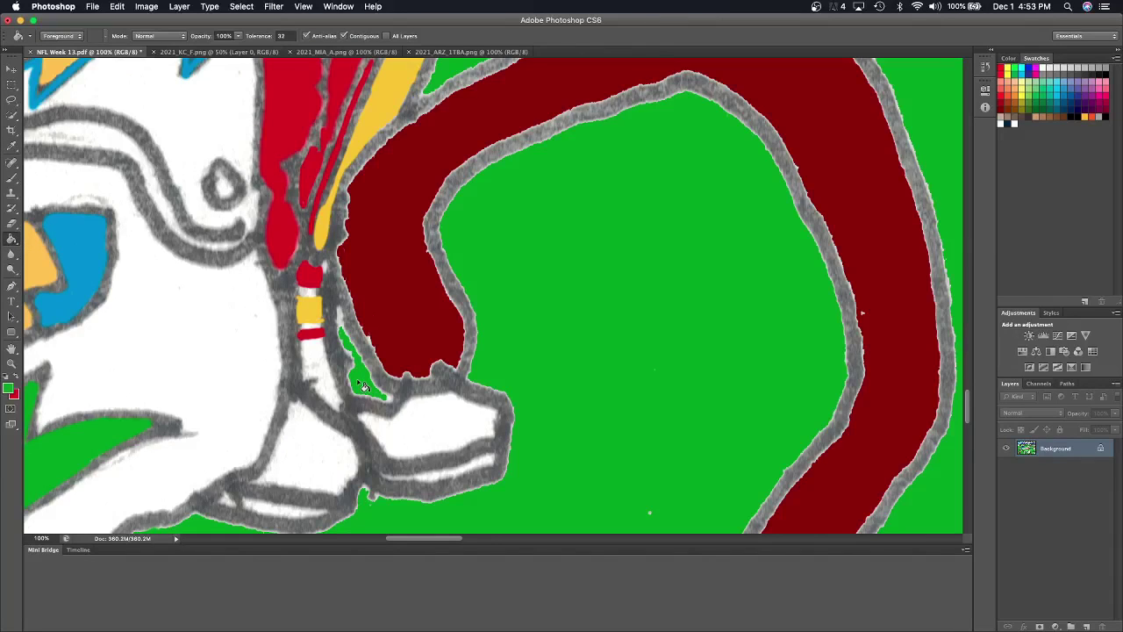
{"action": "left_click", "coordinate": [12, 179]}
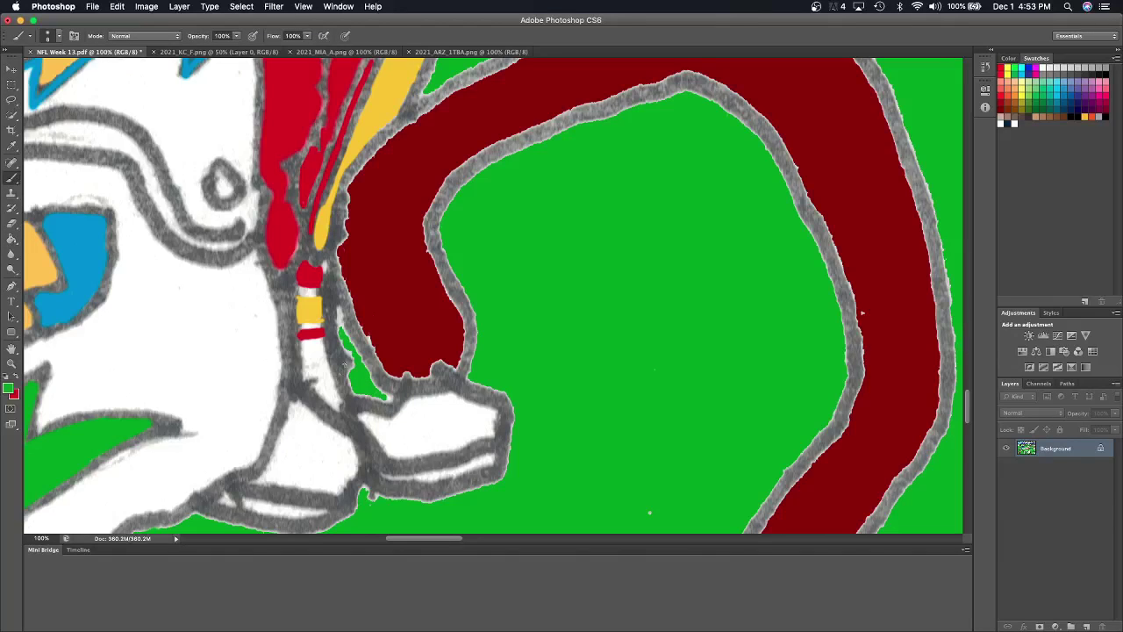
Paint green over the boot toe's old tip and nearby white specks, undoing two excess strokes.
{"action": "mouse_move", "coordinate": [345, 360]}
{"action": "left_mouse_down"}
{"action": "mouse_move", "coordinate": [360, 340]}
{"action": "mouse_move", "coordinate": [383, 395]}
{"action": "mouse_move", "coordinate": [470, 424]}
{"action": "mouse_move", "coordinate": [483, 469]}
{"action": "left_mouse_up"}
{"action": "mouse_move", "coordinate": [432, 401]}
{"action": "left_mouse_down"}
{"action": "mouse_move", "coordinate": [460, 396]}
{"action": "mouse_move", "coordinate": [474, 379]}
{"action": "mouse_move", "coordinate": [470, 410]}
{"action": "mouse_move", "coordinate": [491, 422]}
{"action": "mouse_move", "coordinate": [474, 443]}
{"action": "left_mouse_up"}
{"action": "mouse_move", "coordinate": [487, 453]}
{"action": "left_mouse_down"}
{"action": "mouse_move", "coordinate": [480, 426]}
{"action": "mouse_move", "coordinate": [491, 482]}
{"action": "left_mouse_up"}
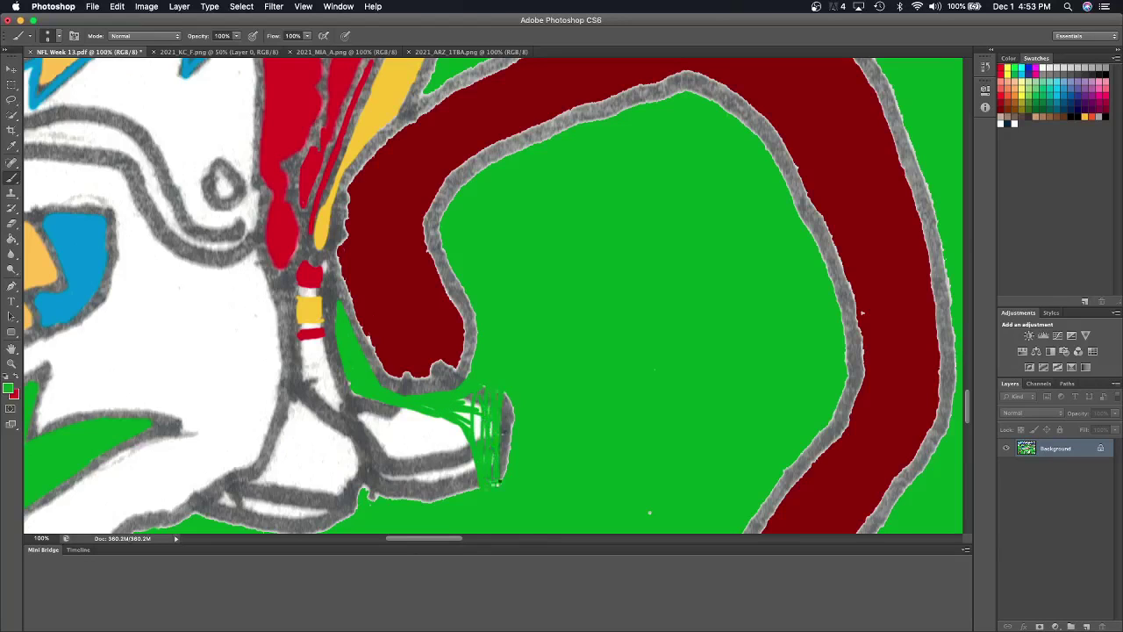
{"action": "mouse_move", "coordinate": [501, 403]}
{"action": "left_mouse_down"}
{"action": "mouse_move", "coordinate": [507, 479]}
{"action": "mouse_move", "coordinate": [492, 421]}
{"action": "left_mouse_up"}
{"action": "left_click_drag", "start_coordinate": [477, 439], "coordinate": [466, 402]}
{"action": "key", "text": "ctrl+alt+z"}
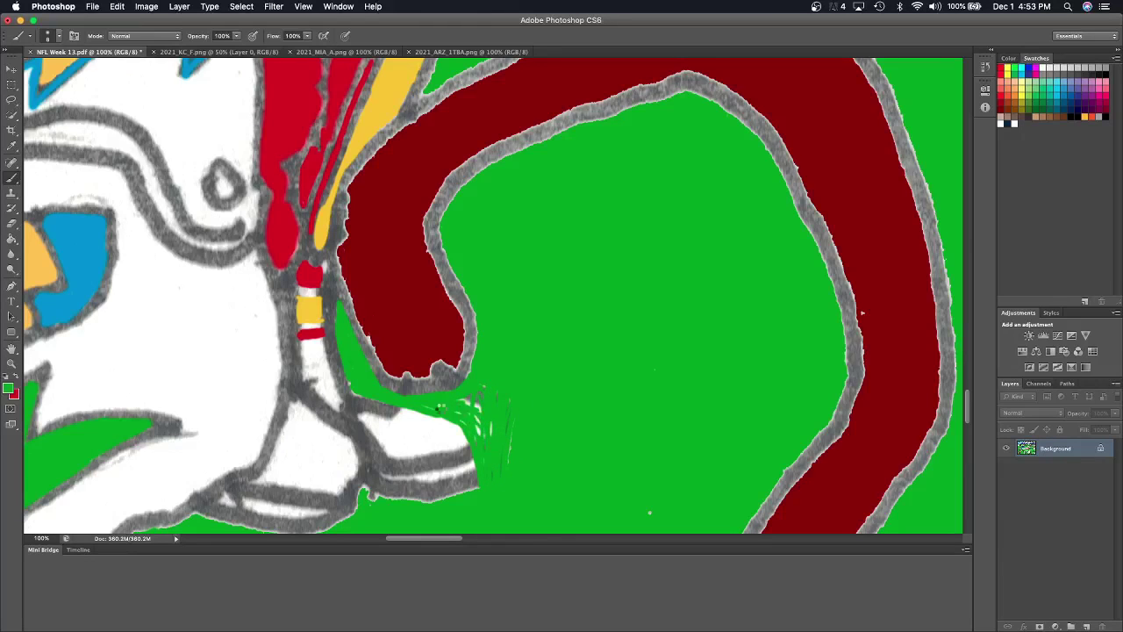
{"action": "key", "text": "ctrl+alt+z"}
{"action": "key", "text": "ctrl+alt+z"}
{"action": "key", "text": "ctrl+alt+z"}
{"action": "left_click_drag", "start_coordinate": [457, 404], "coordinate": [487, 439]}
{"action": "left_click_drag", "start_coordinate": [500, 484], "coordinate": [518, 438]}
Sample the grey outline colour and redraw the outline along the boot toe and leg edge.
{"action": "left_click", "coordinate": [12, 146]}
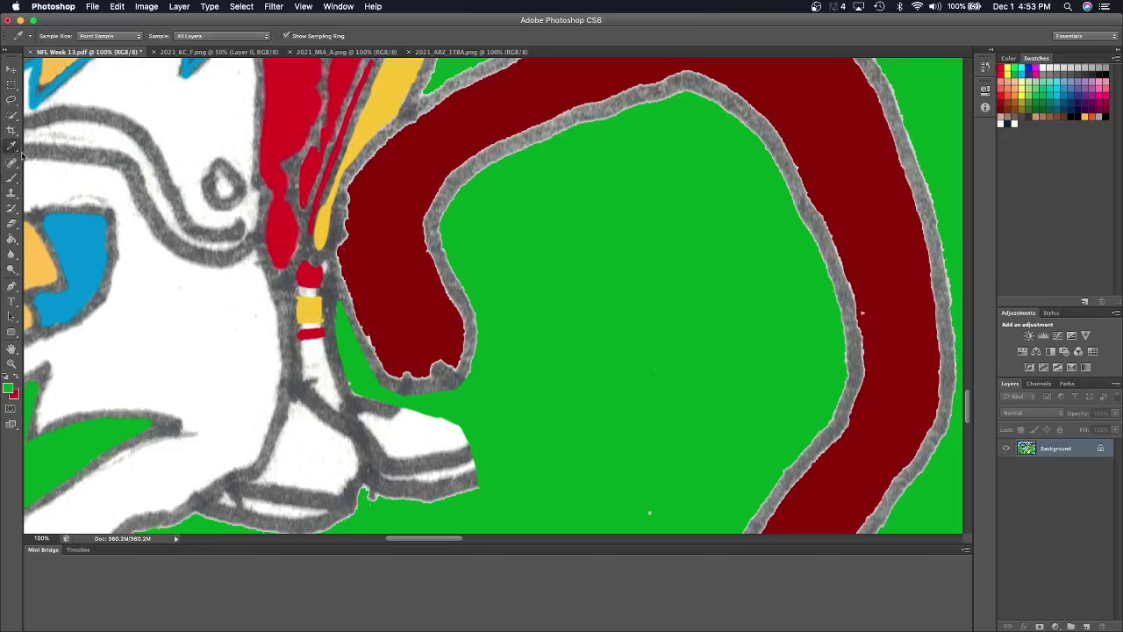
{"action": "left_click", "coordinate": [352, 403]}
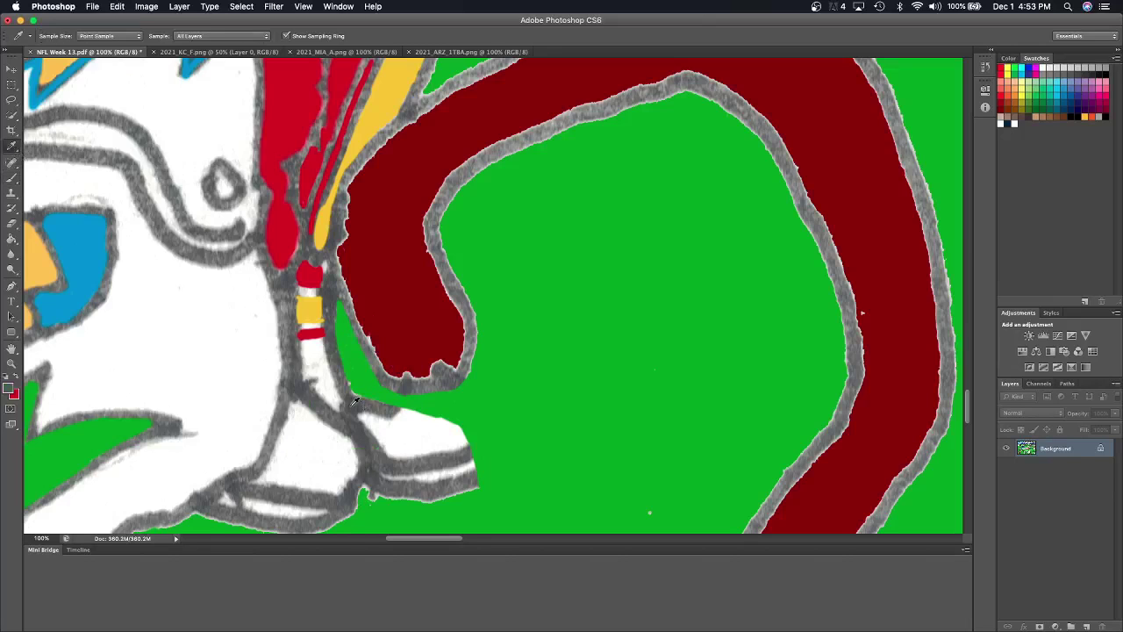
{"action": "left_click", "coordinate": [12, 178]}
{"action": "mouse_move", "coordinate": [396, 409]}
{"action": "left_mouse_down"}
{"action": "mouse_move", "coordinate": [471, 456]}
{"action": "mouse_move", "coordinate": [475, 475]}
{"action": "left_mouse_up"}
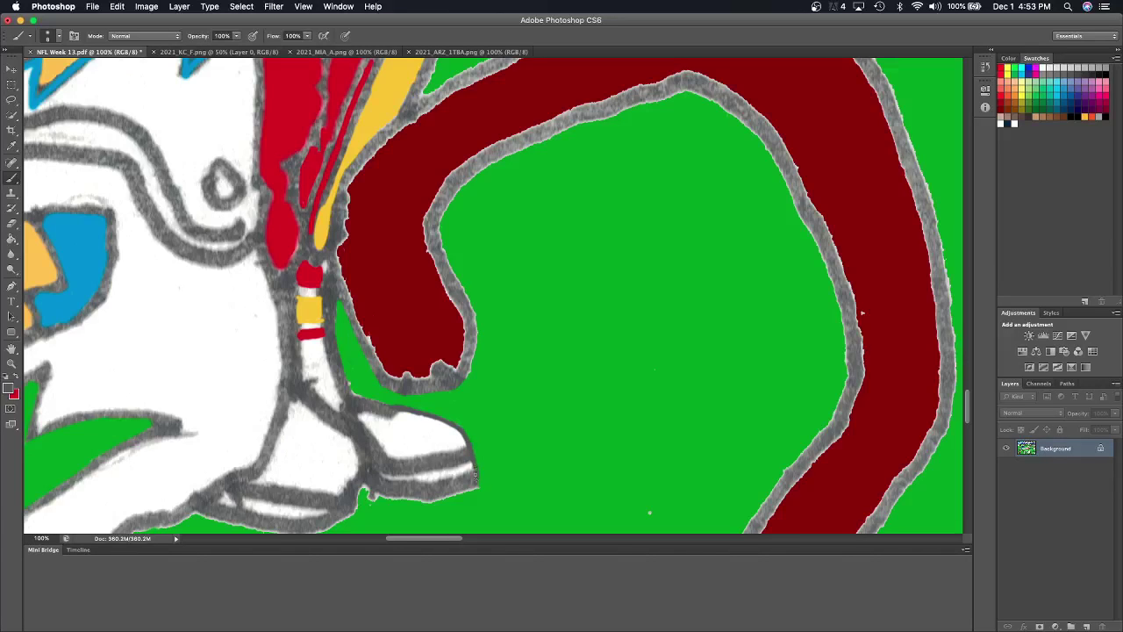
{"action": "left_click_drag", "start_coordinate": [343, 382], "coordinate": [351, 393]}
{"action": "key", "text": "ctrl+minus"}
Bucket-fill the four small feather patches beside the horse's mouth red.
{"action": "key", "text": "ctrl+minus"}
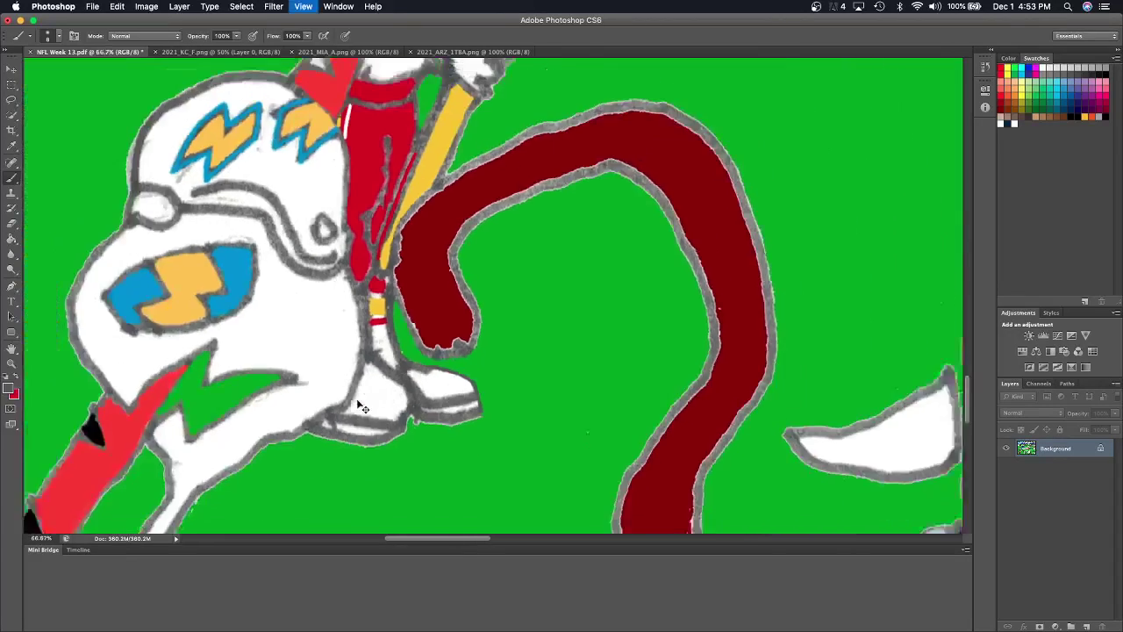
{"action": "key", "text": "ctrl+minus"}
{"action": "key", "text": "ctrl+minus"}
{"action": "scroll", "coordinate": [362, 406], "scroll_direction": "right", "scroll_amount": 10}
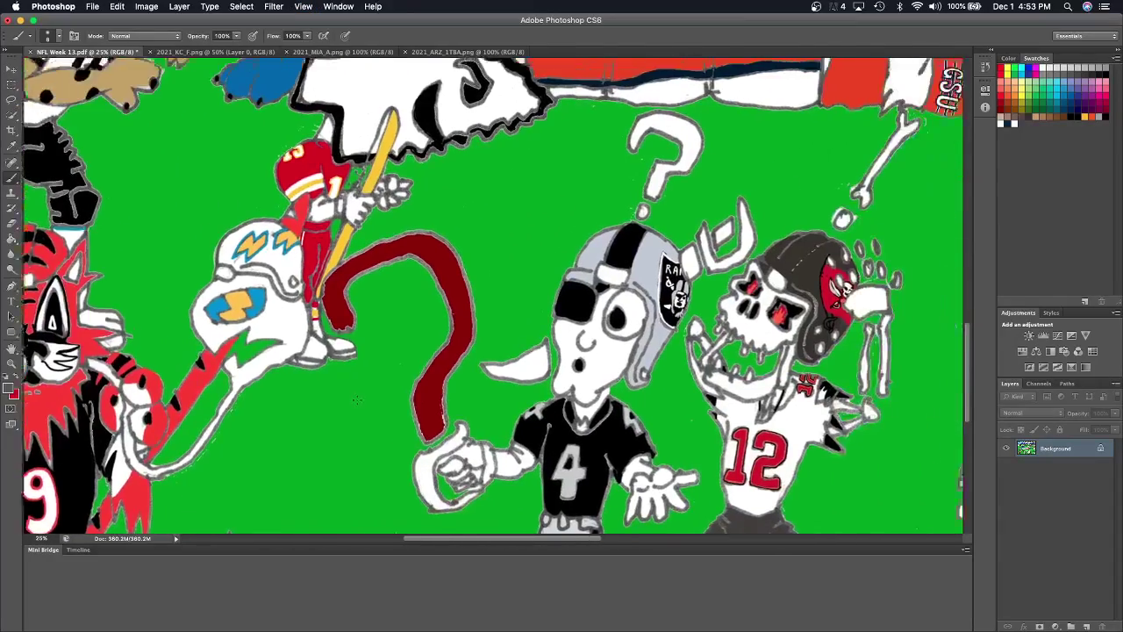
{"action": "scroll", "coordinate": [728, 271], "scroll_direction": "up", "scroll_amount": 5}
{"action": "scroll", "coordinate": [728, 272], "scroll_direction": "right", "scroll_amount": 5}
{"action": "scroll", "coordinate": [729, 272], "scroll_direction": "right", "scroll_amount": 10}
{"action": "scroll", "coordinate": [728, 272], "scroll_direction": "down", "scroll_amount": 3}
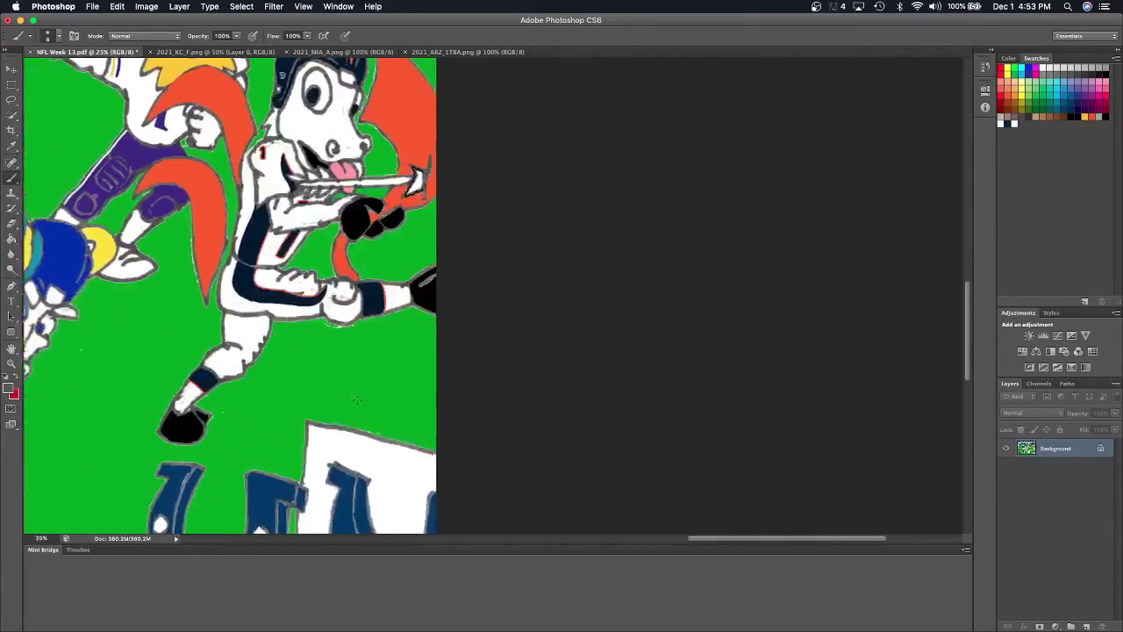
{"action": "scroll", "coordinate": [728, 271], "scroll_direction": "left", "scroll_amount": 5}
{"action": "scroll", "coordinate": [728, 272], "scroll_direction": "left", "scroll_amount": 15}
{"action": "scroll", "coordinate": [492, 294], "scroll_direction": "right", "scroll_amount": 2}
{"action": "scroll", "coordinate": [491, 294], "scroll_direction": "right", "scroll_amount": 5}
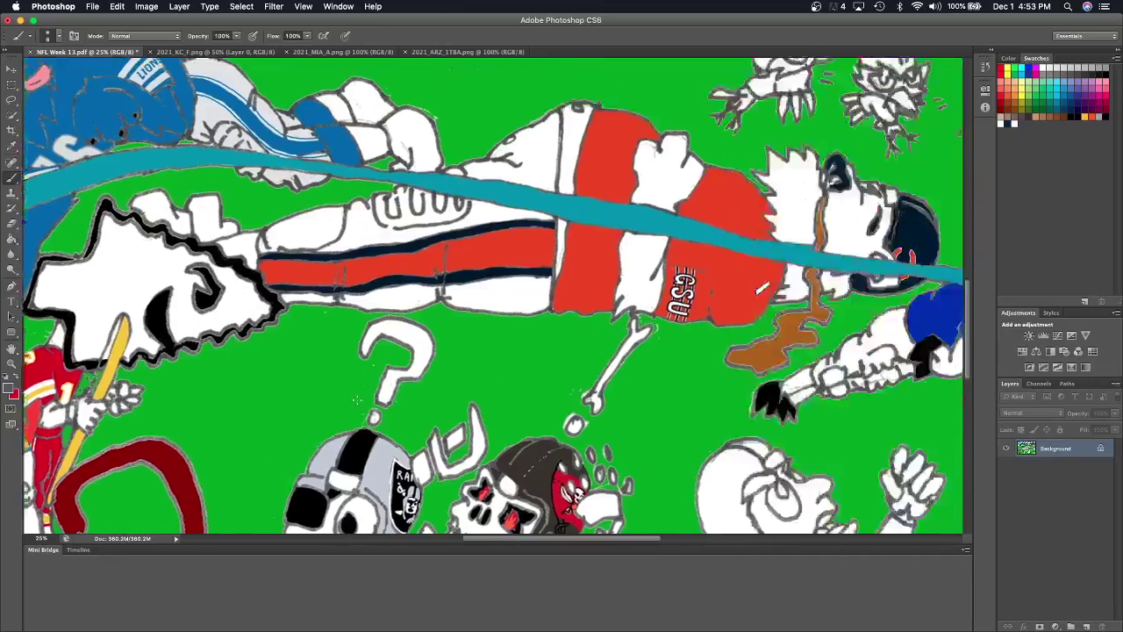
{"action": "scroll", "coordinate": [492, 294], "scroll_direction": "right", "scroll_amount": 5}
{"action": "scroll", "coordinate": [491, 294], "scroll_direction": "right", "scroll_amount": 3}
{"action": "scroll", "coordinate": [491, 294], "scroll_direction": "up", "scroll_amount": 2}
{"action": "scroll", "coordinate": [357, 400], "scroll_direction": "up", "scroll_amount": 2}
{"action": "scroll", "coordinate": [357, 400], "scroll_direction": "right", "scroll_amount": 1}
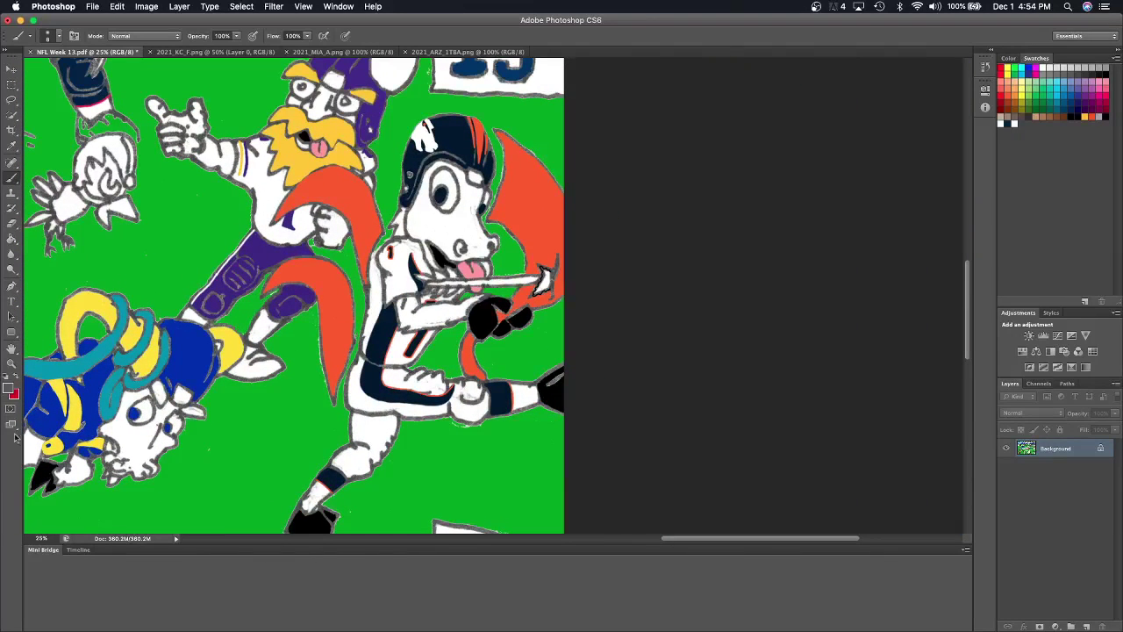
{"action": "left_click", "coordinate": [19, 378]}
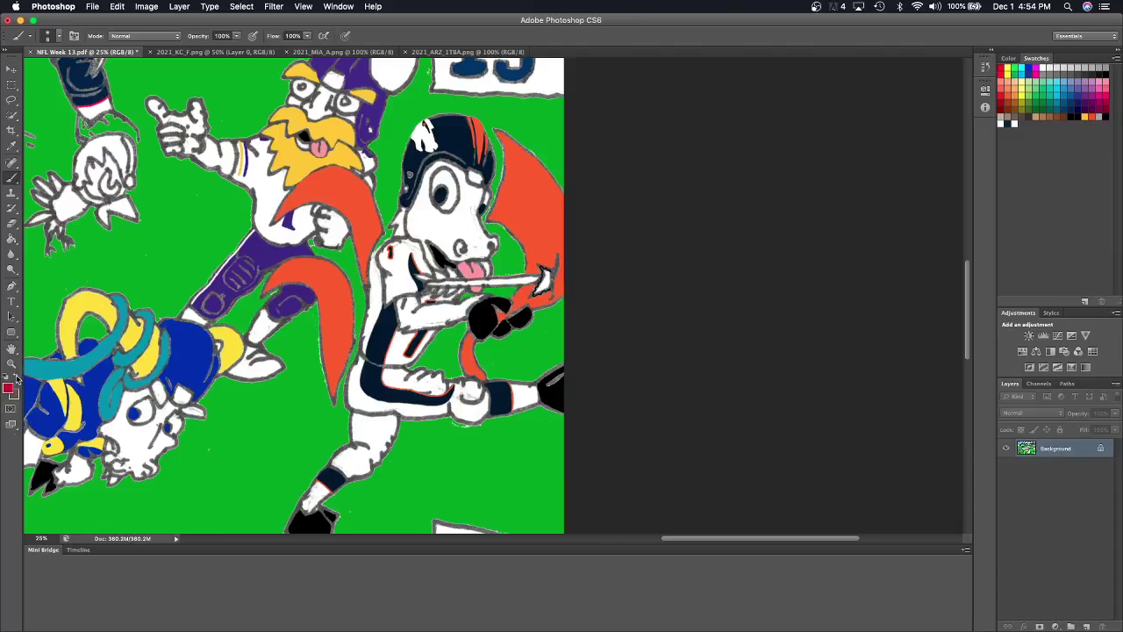
{"action": "left_click", "coordinate": [12, 240]}
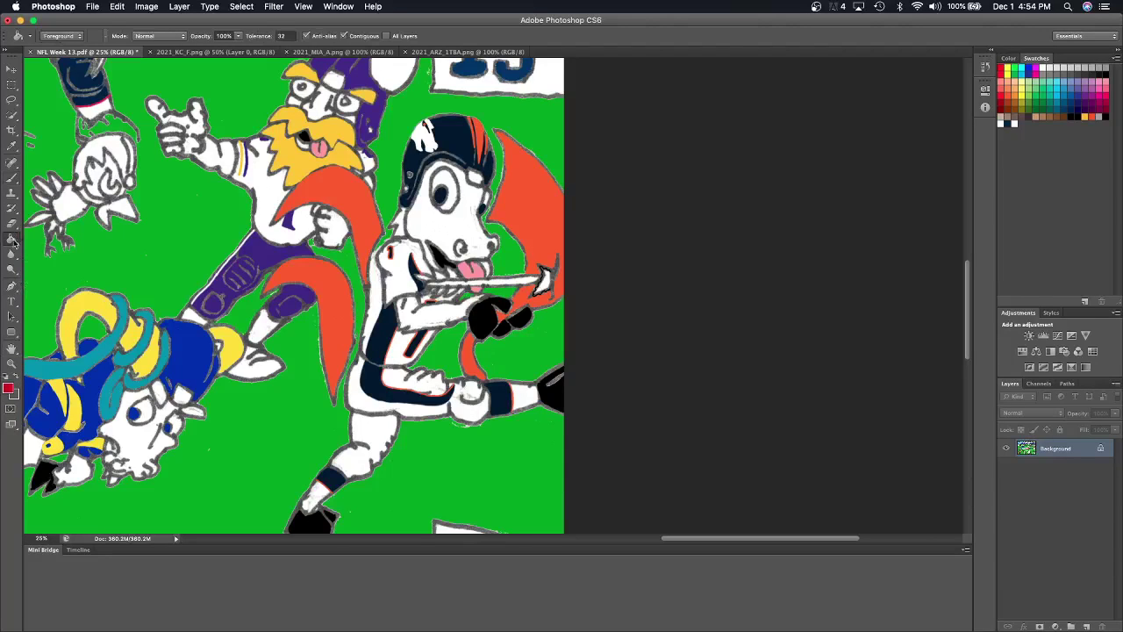
{"action": "left_click", "coordinate": [423, 279]}
{"action": "left_click", "coordinate": [446, 278]}
{"action": "left_click", "coordinate": [451, 296]}
{"action": "left_click", "coordinate": [443, 293]}
Sample yellow from the drawing's stick and bucket-fill the horse's arrow shaft yellow.
{"action": "scroll", "coordinate": [439, 298], "scroll_direction": "left", "scroll_amount": 5}
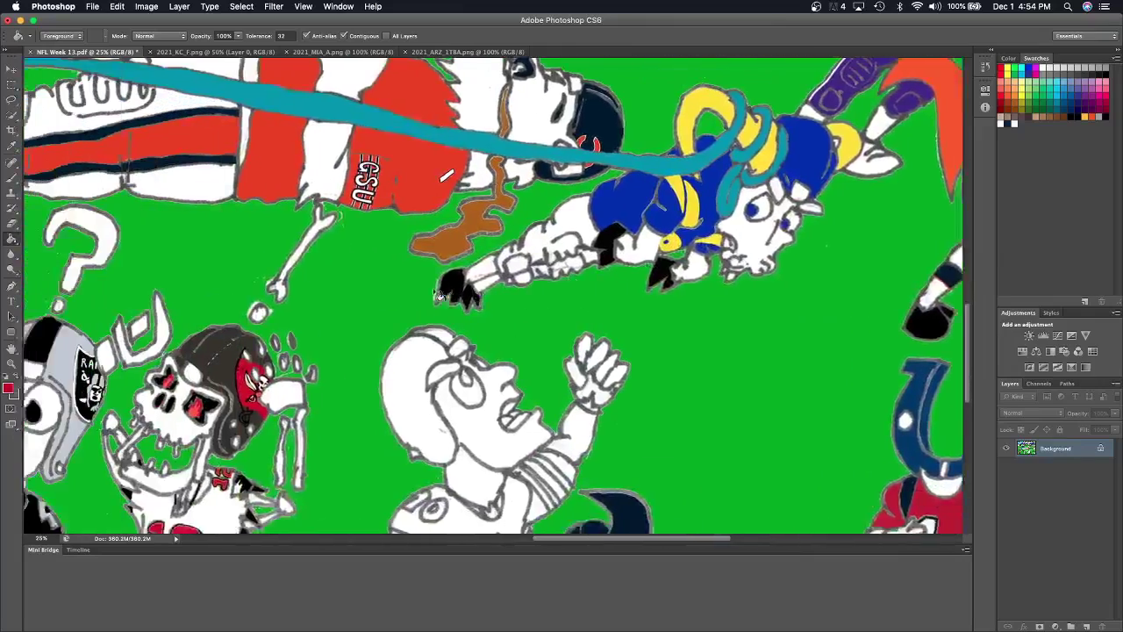
{"action": "scroll", "coordinate": [439, 298], "scroll_direction": "left", "scroll_amount": 5}
{"action": "scroll", "coordinate": [351, 237], "scroll_direction": "left", "scroll_amount": 5}
{"action": "scroll", "coordinate": [350, 237], "scroll_direction": "down", "scroll_amount": 2}
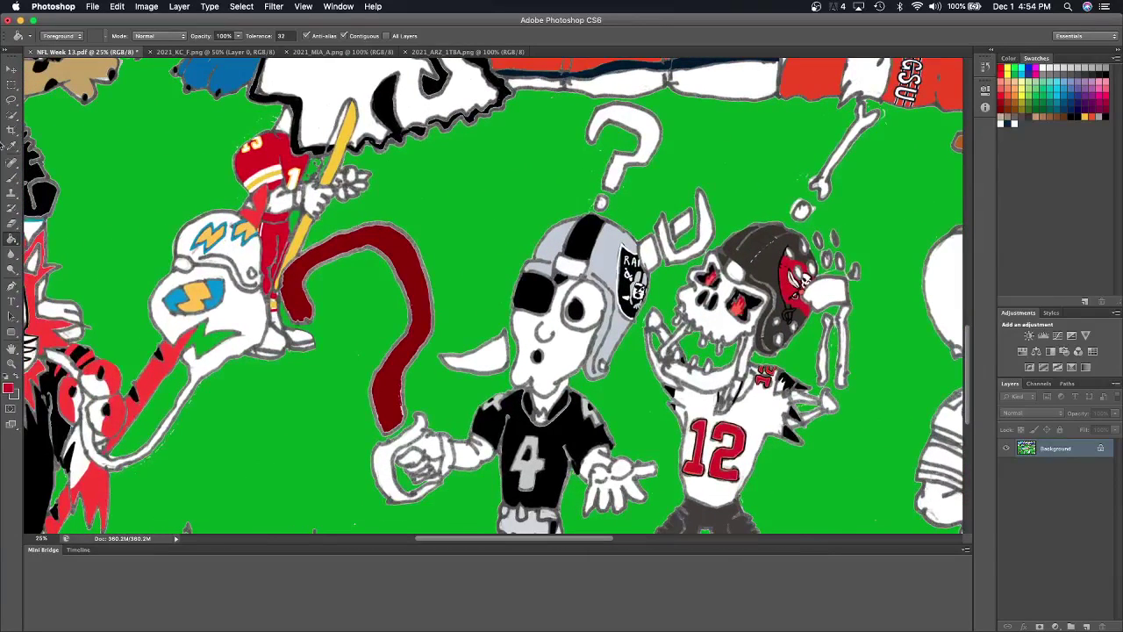
{"action": "left_click", "coordinate": [11, 145]}
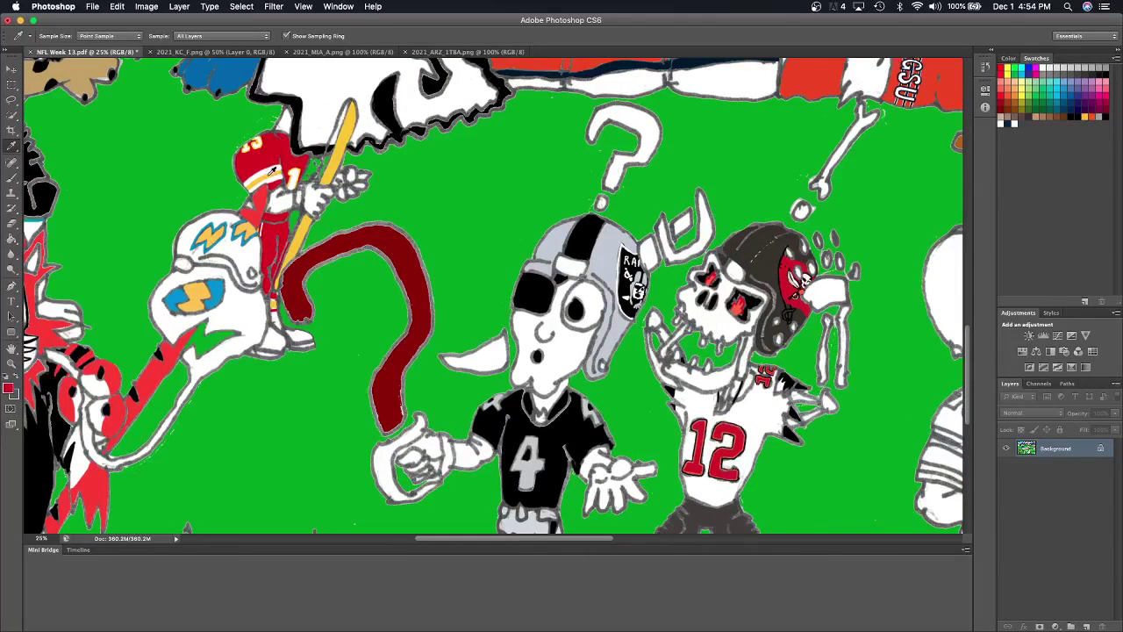
{"action": "left_click", "coordinate": [271, 172]}
{"action": "scroll", "coordinate": [272, 172], "scroll_direction": "right", "scroll_amount": 10}
{"action": "scroll", "coordinate": [272, 172], "scroll_direction": "up", "scroll_amount": 3}
{"action": "scroll", "coordinate": [272, 172], "scroll_direction": "up", "scroll_amount": 3}
{"action": "scroll", "coordinate": [272, 172], "scroll_direction": "right", "scroll_amount": 2}
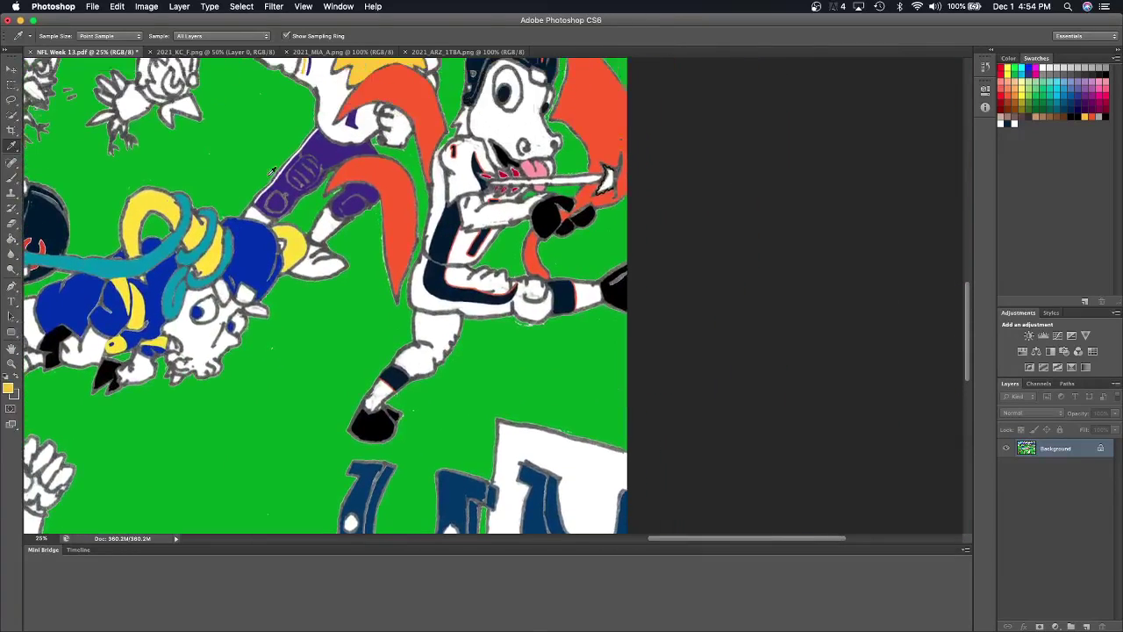
{"action": "left_click", "coordinate": [11, 240]}
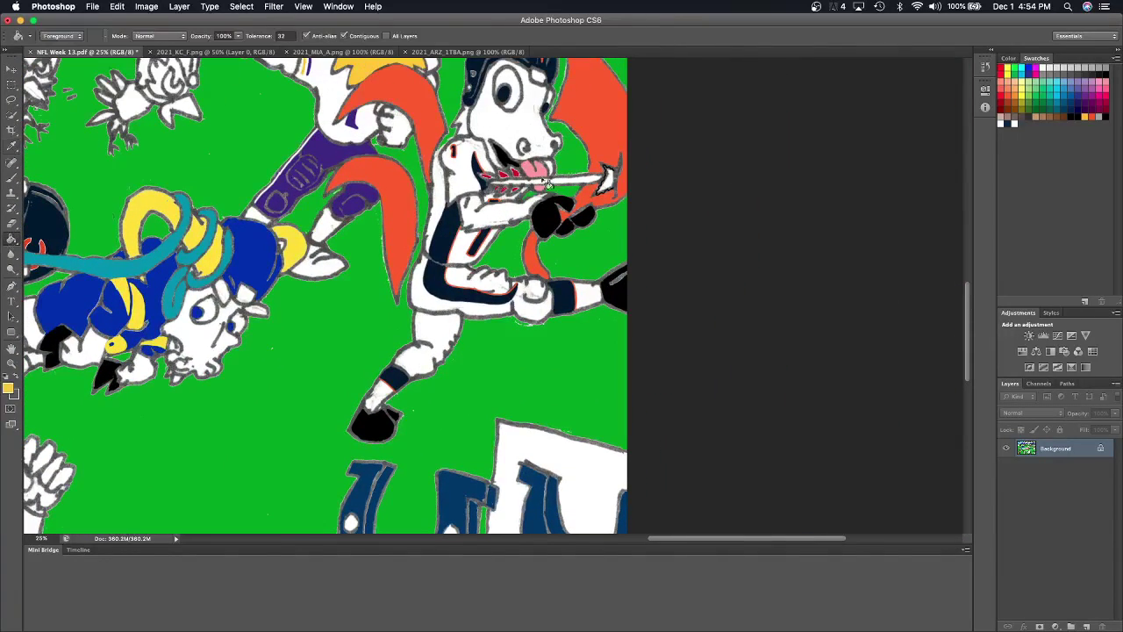
{"action": "left_click", "coordinate": [578, 185]}
Brush yellow along the arrow shaft to make it evenly coloured.
{"action": "key", "text": "super+equal"}
{"action": "key", "text": "super+equal"}
{"action": "key", "text": "super+equal"}
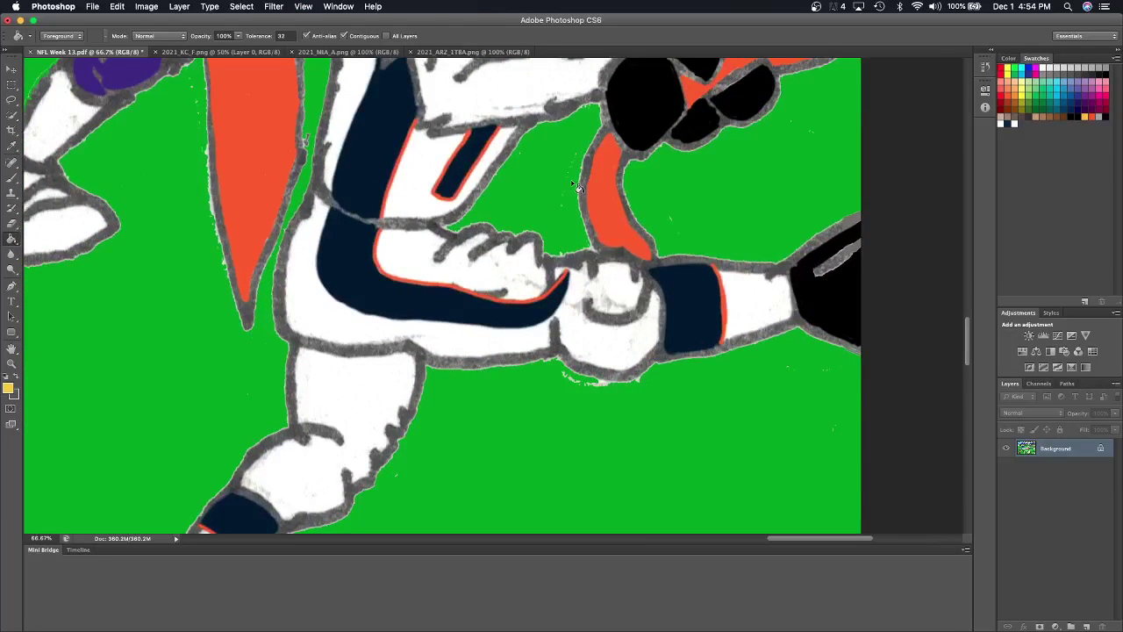
{"action": "scroll", "coordinate": [578, 185], "scroll_direction": "up", "scroll_amount": 5}
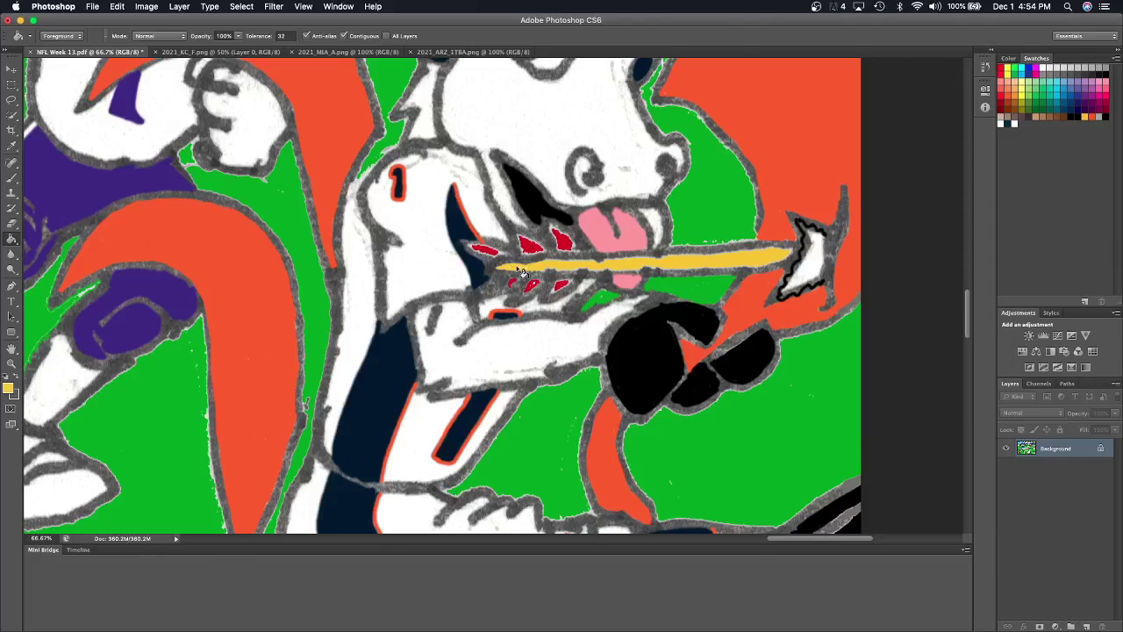
{"action": "left_click", "coordinate": [16, 178]}
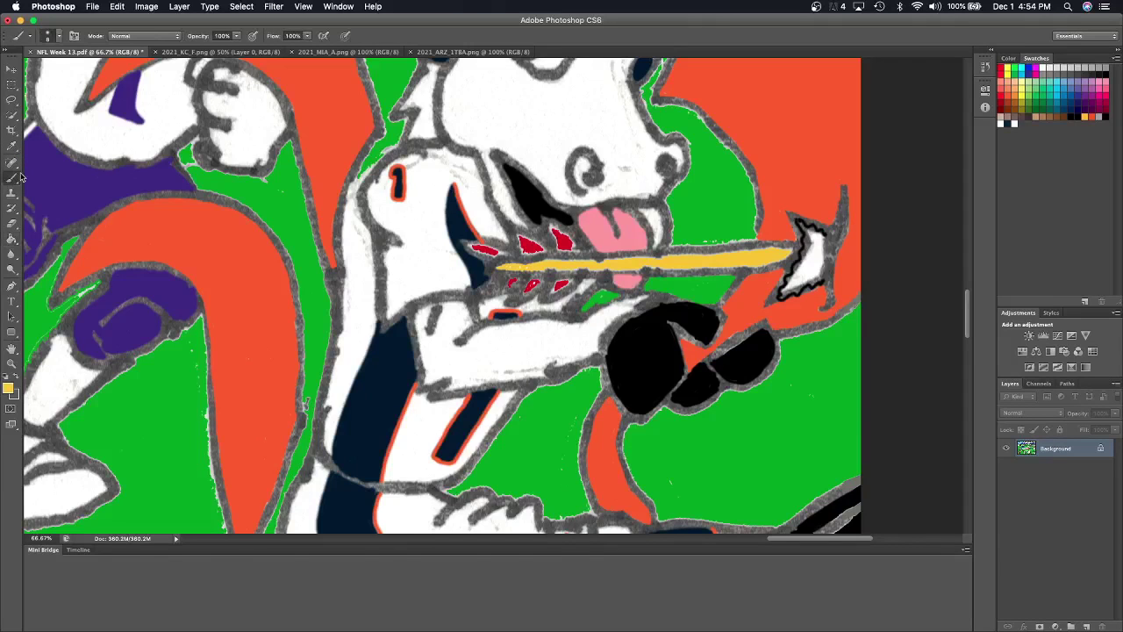
{"action": "left_click_drag", "start_coordinate": [576, 260], "coordinate": [611, 265]}
{"action": "left_click_drag", "start_coordinate": [660, 256], "coordinate": [790, 252]}
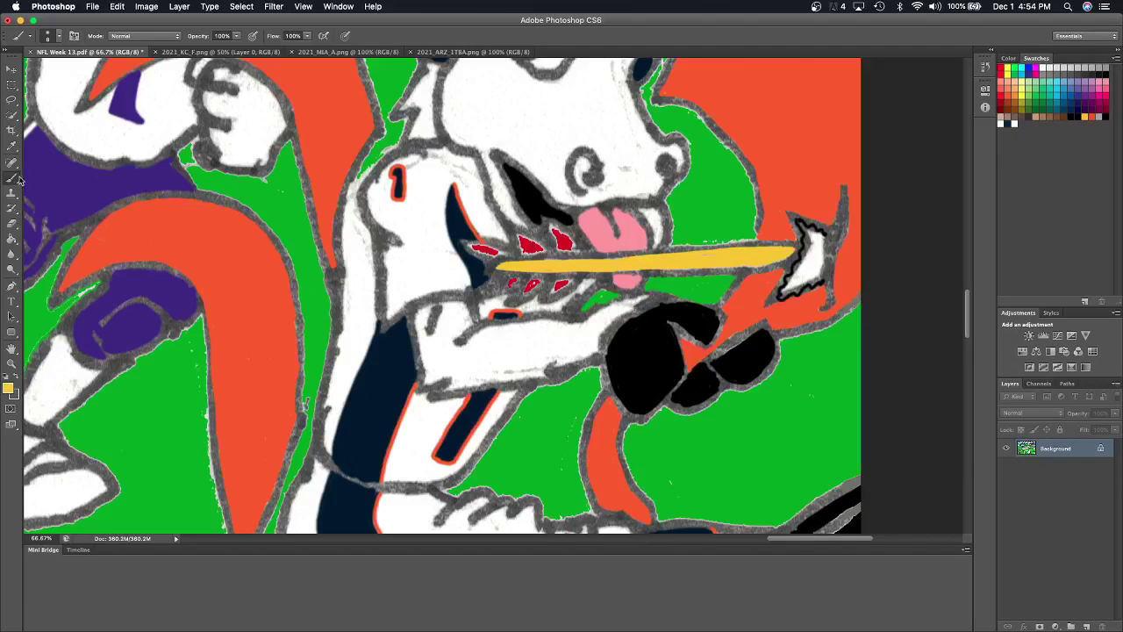
Sample the feathers' red and enlarge the red fletching spikes.
{"action": "left_click", "coordinate": [12, 146]}
{"action": "left_click", "coordinate": [532, 243]}
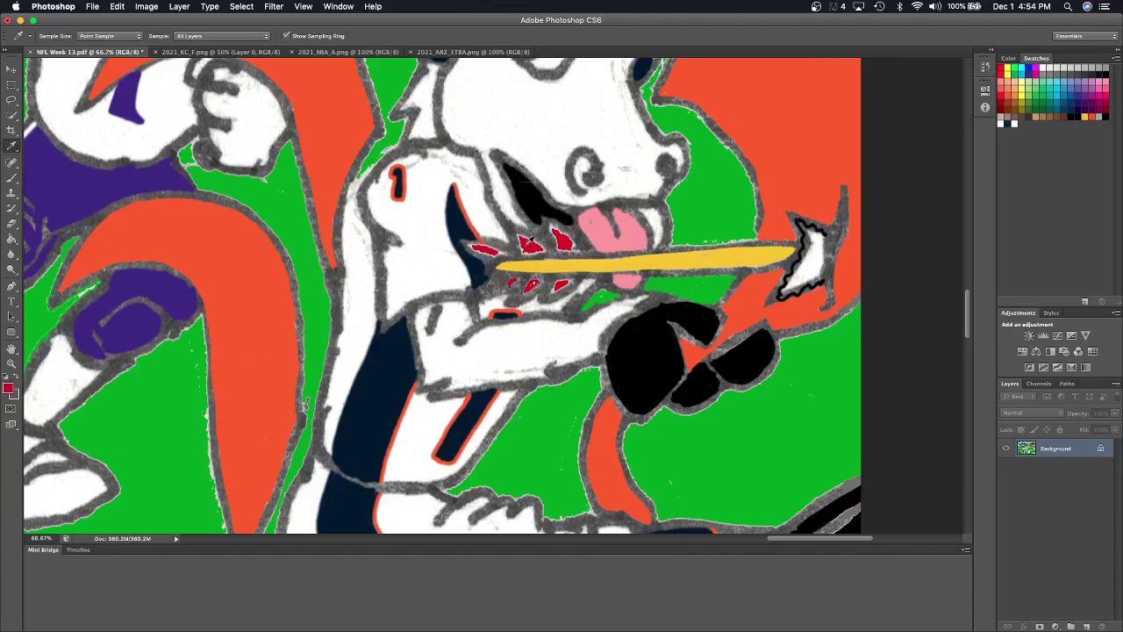
{"action": "left_click", "coordinate": [11, 178]}
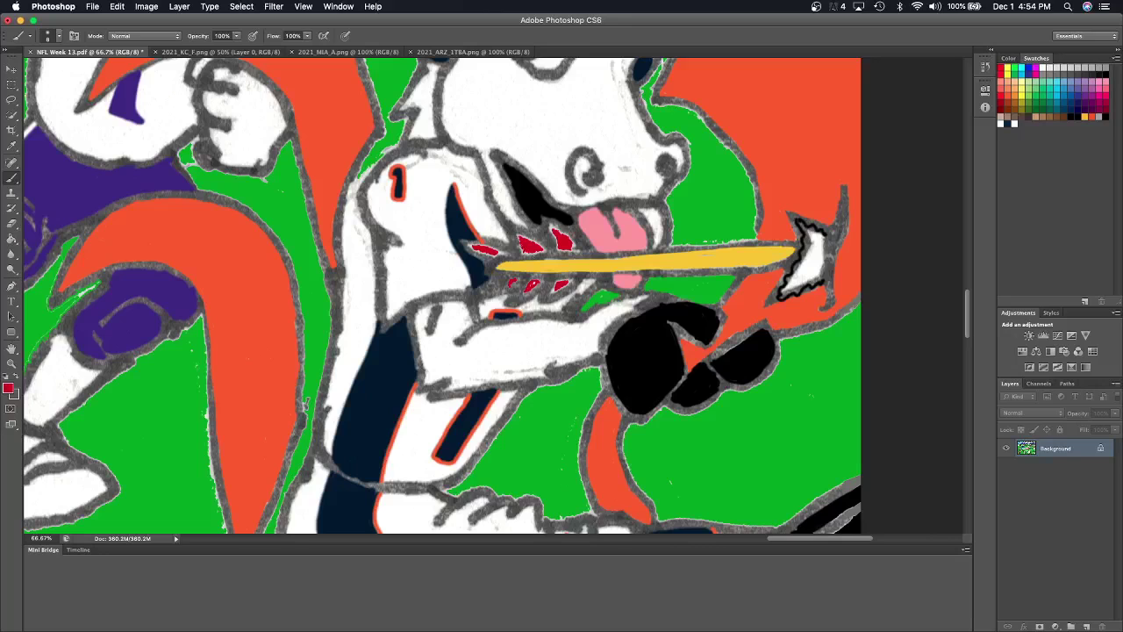
{"action": "mouse_move", "coordinate": [521, 244]}
{"action": "left_mouse_down"}
{"action": "mouse_move", "coordinate": [531, 240]}
{"action": "mouse_move", "coordinate": [535, 254]}
{"action": "mouse_move", "coordinate": [560, 240]}
{"action": "mouse_move", "coordinate": [553, 226]}
{"action": "mouse_move", "coordinate": [579, 248]}
{"action": "mouse_move", "coordinate": [556, 287]}
{"action": "mouse_move", "coordinate": [575, 286]}
{"action": "mouse_move", "coordinate": [504, 288]}
{"action": "left_mouse_up"}
{"action": "mouse_move", "coordinate": [476, 246]}
{"action": "left_mouse_down"}
{"action": "mouse_move", "coordinate": [508, 254]}
{"action": "mouse_move", "coordinate": [473, 246]}
{"action": "left_mouse_up"}
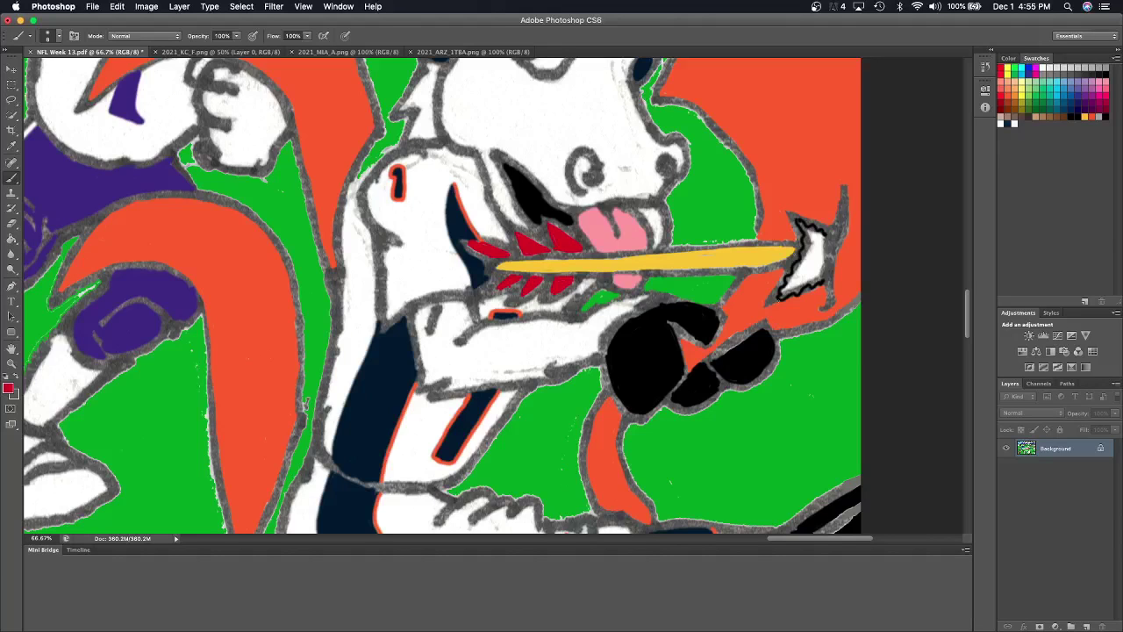
Paint red inside the white arrowhead, then dab black over the tip mark.
{"action": "left_click_drag", "start_coordinate": [815, 240], "coordinate": [816, 261]}
{"action": "left_click_drag", "start_coordinate": [818, 238], "coordinate": [817, 261]}
{"action": "left_click", "coordinate": [7, 376]}
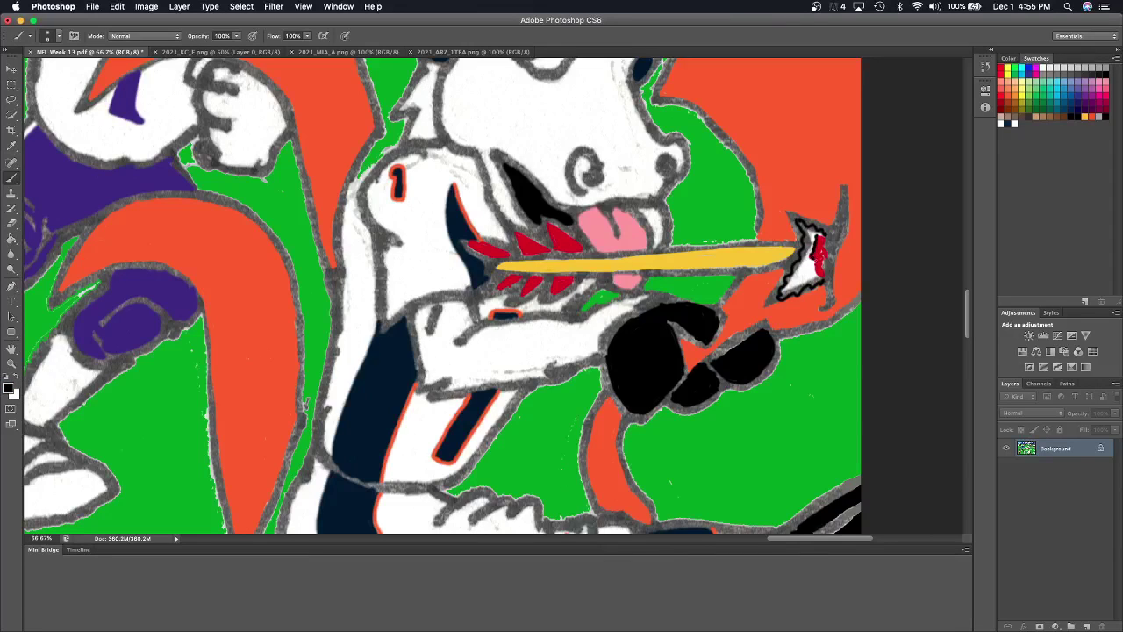
{"action": "left_click", "coordinate": [821, 259]}
Draw the black outline of the K, with its stem, upper arm and footed leg.
{"action": "scroll", "coordinate": [816, 250], "scroll_direction": "left", "scroll_amount": 5}
{"action": "scroll", "coordinate": [816, 250], "scroll_direction": "down", "scroll_amount": 5}
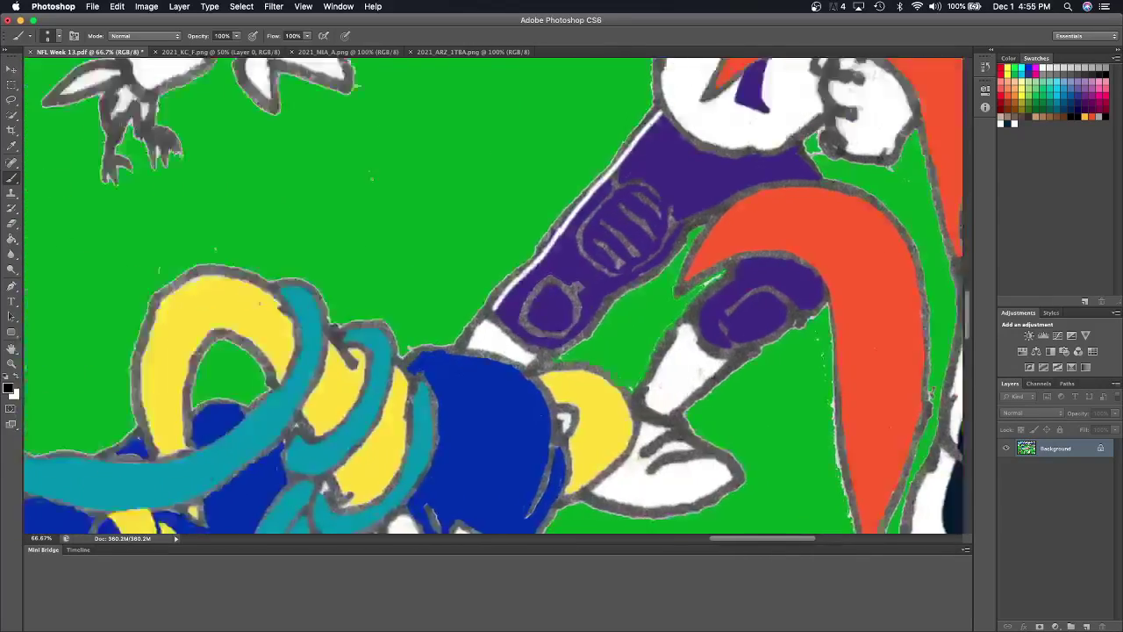
{"action": "scroll", "coordinate": [816, 250], "scroll_direction": "left", "scroll_amount": 5}
{"action": "scroll", "coordinate": [816, 250], "scroll_direction": "left", "scroll_amount": 5}
{"action": "scroll", "coordinate": [491, 298], "scroll_direction": "left", "scroll_amount": 5}
{"action": "scroll", "coordinate": [491, 298], "scroll_direction": "left", "scroll_amount": 5}
{"action": "scroll", "coordinate": [491, 299], "scroll_direction": "down", "scroll_amount": 5}
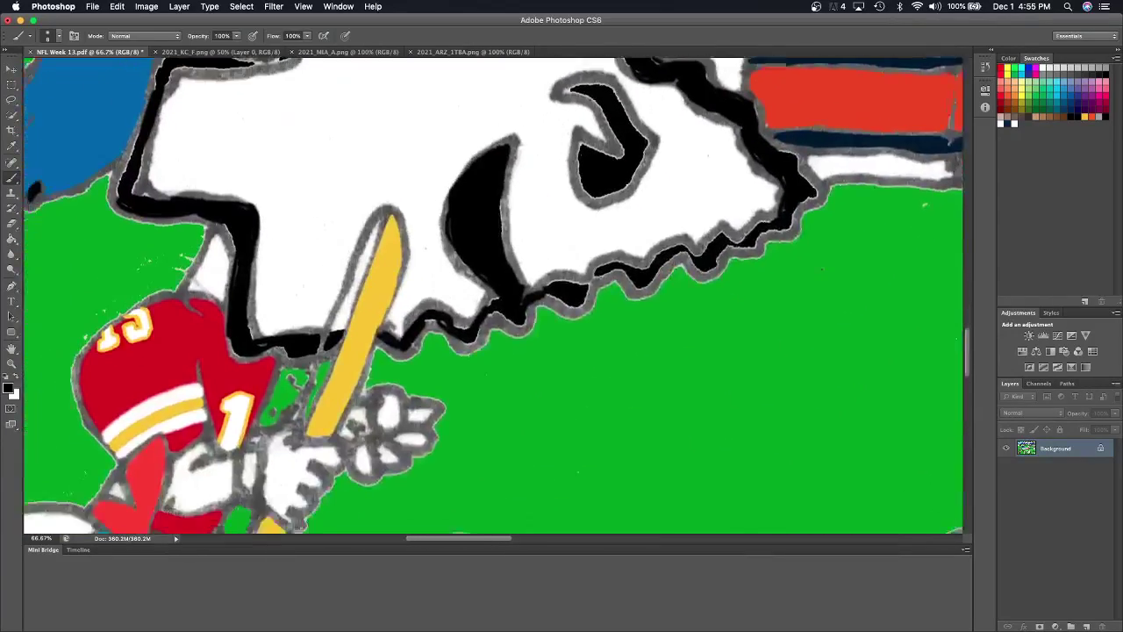
{"action": "scroll", "coordinate": [492, 298], "scroll_direction": "up", "scroll_amount": 3}
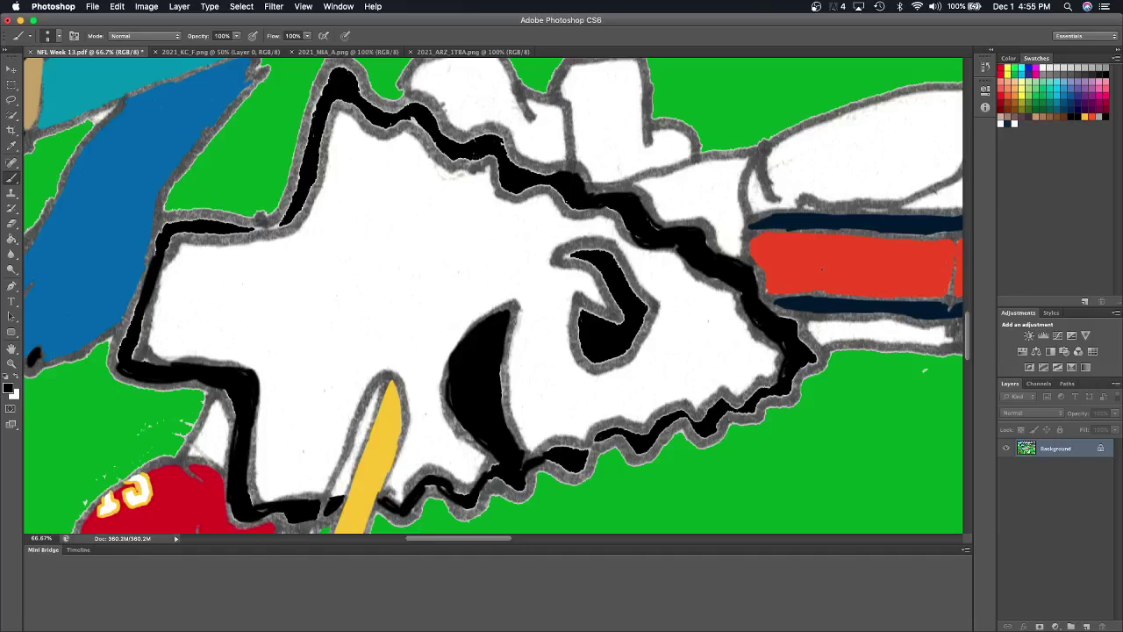
{"action": "left_click_drag", "start_coordinate": [330, 182], "coordinate": [327, 246]}
{"action": "mouse_move", "coordinate": [331, 183]}
{"action": "left_mouse_down"}
{"action": "mouse_move", "coordinate": [374, 192]}
{"action": "mouse_move", "coordinate": [354, 198]}
{"action": "mouse_move", "coordinate": [352, 232]}
{"action": "mouse_move", "coordinate": [406, 204]}
{"action": "mouse_move", "coordinate": [394, 192]}
{"action": "mouse_move", "coordinate": [419, 193]}
{"action": "mouse_move", "coordinate": [431, 211]}
{"action": "mouse_move", "coordinate": [314, 282]}
{"action": "mouse_move", "coordinate": [355, 284]}
{"action": "mouse_move", "coordinate": [345, 254]}
{"action": "left_mouse_up"}
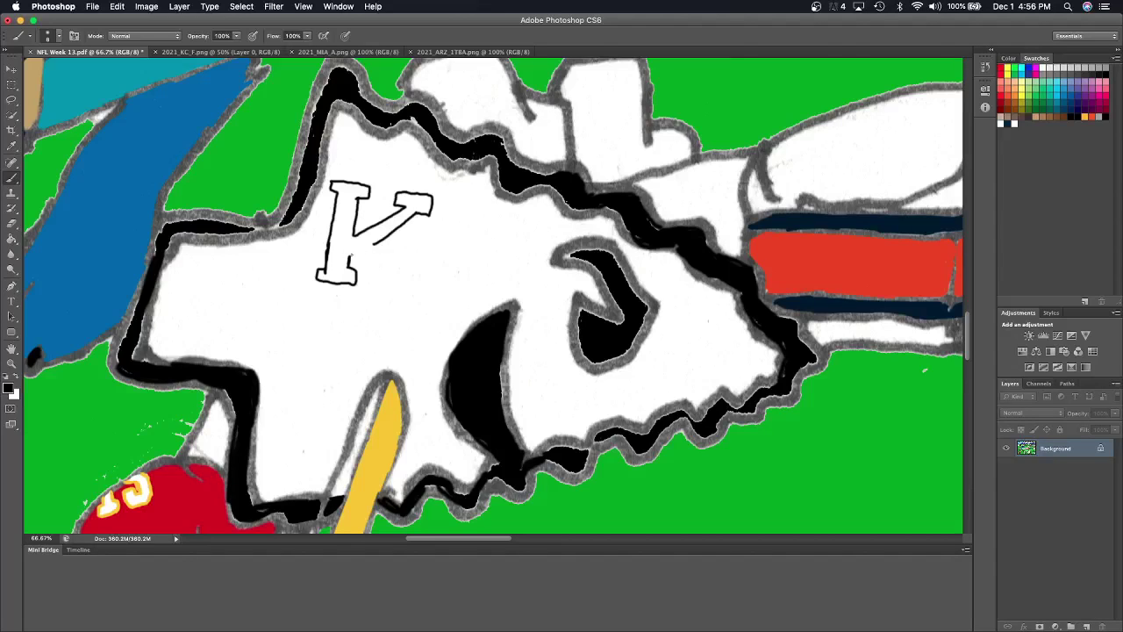
{"action": "mouse_move", "coordinate": [359, 253]}
{"action": "left_mouse_down"}
{"action": "mouse_move", "coordinate": [387, 237]}
{"action": "mouse_move", "coordinate": [393, 261]}
{"action": "mouse_move", "coordinate": [409, 260]}
{"action": "mouse_move", "coordinate": [399, 270]}
{"action": "left_mouse_up"}
{"action": "mouse_move", "coordinate": [393, 267]}
{"action": "left_mouse_down"}
{"action": "mouse_move", "coordinate": [396, 290]}
{"action": "mouse_move", "coordinate": [426, 288]}
{"action": "mouse_move", "coordinate": [418, 272]}
{"action": "mouse_move", "coordinate": [422, 290]}
{"action": "left_mouse_up"}
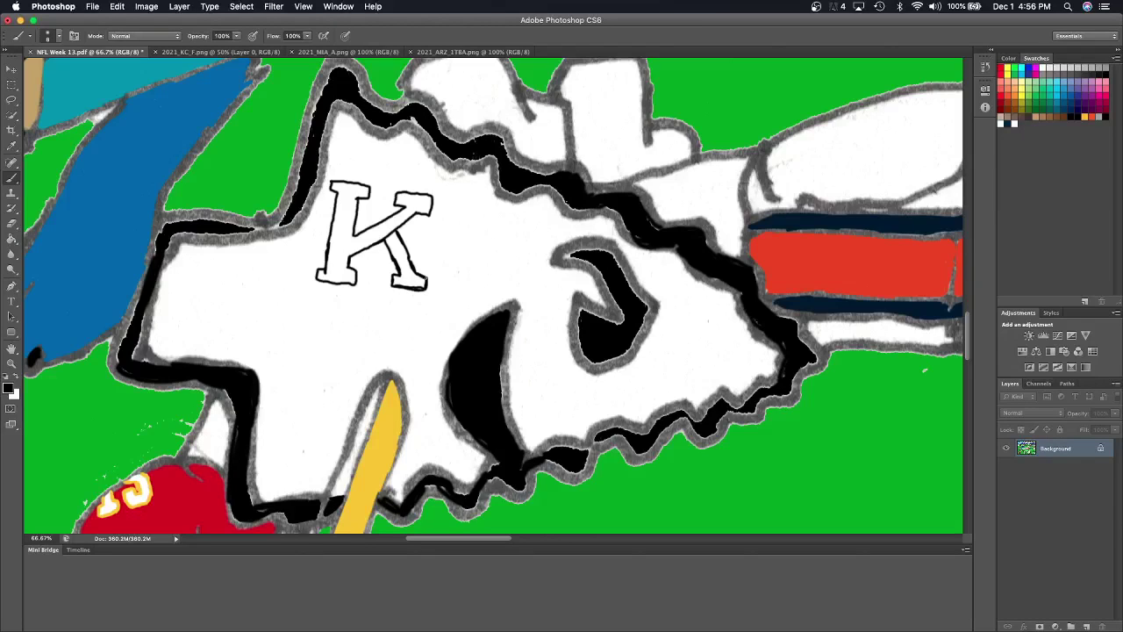
Draw the black outline of the C's inner and outer curves beside the K.
{"action": "mouse_move", "coordinate": [406, 239]}
{"action": "left_mouse_down"}
{"action": "mouse_move", "coordinate": [454, 233]}
{"action": "mouse_move", "coordinate": [476, 254]}
{"action": "mouse_move", "coordinate": [485, 248]}
{"action": "mouse_move", "coordinate": [483, 268]}
{"action": "left_mouse_up"}
{"action": "mouse_move", "coordinate": [408, 251]}
{"action": "left_mouse_down"}
{"action": "mouse_move", "coordinate": [444, 253]}
{"action": "mouse_move", "coordinate": [470, 274]}
{"action": "mouse_move", "coordinate": [483, 266]}
{"action": "left_mouse_up"}
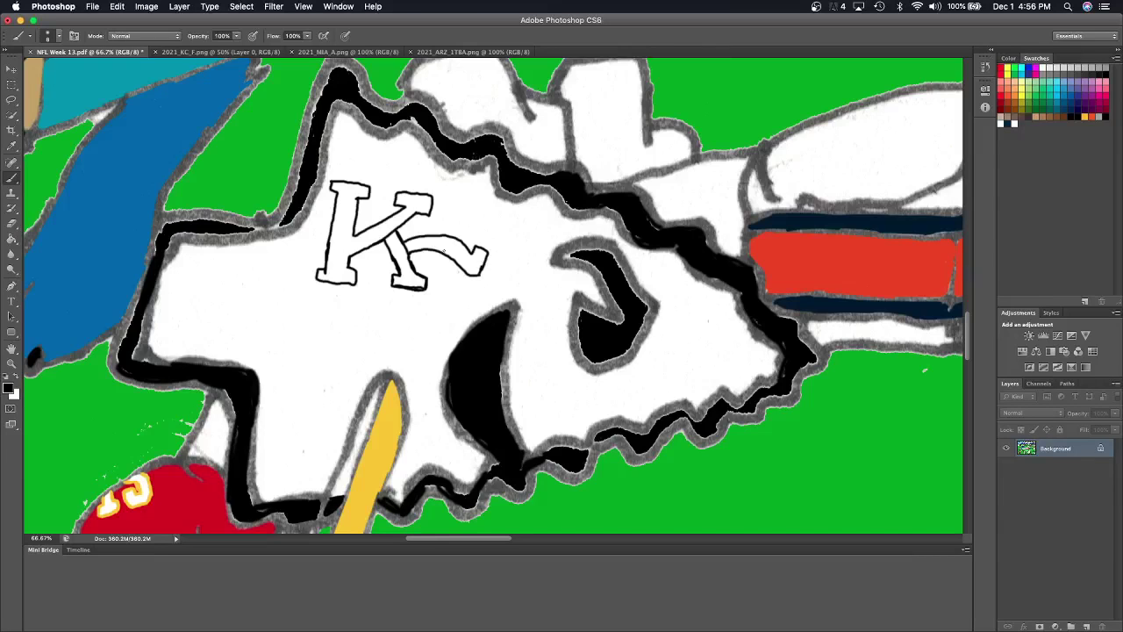
{"action": "mouse_move", "coordinate": [387, 250]}
{"action": "left_mouse_down"}
{"action": "mouse_move", "coordinate": [372, 271]}
{"action": "mouse_move", "coordinate": [404, 312]}
{"action": "mouse_move", "coordinate": [429, 318]}
{"action": "mouse_move", "coordinate": [457, 291]}
{"action": "left_mouse_up"}
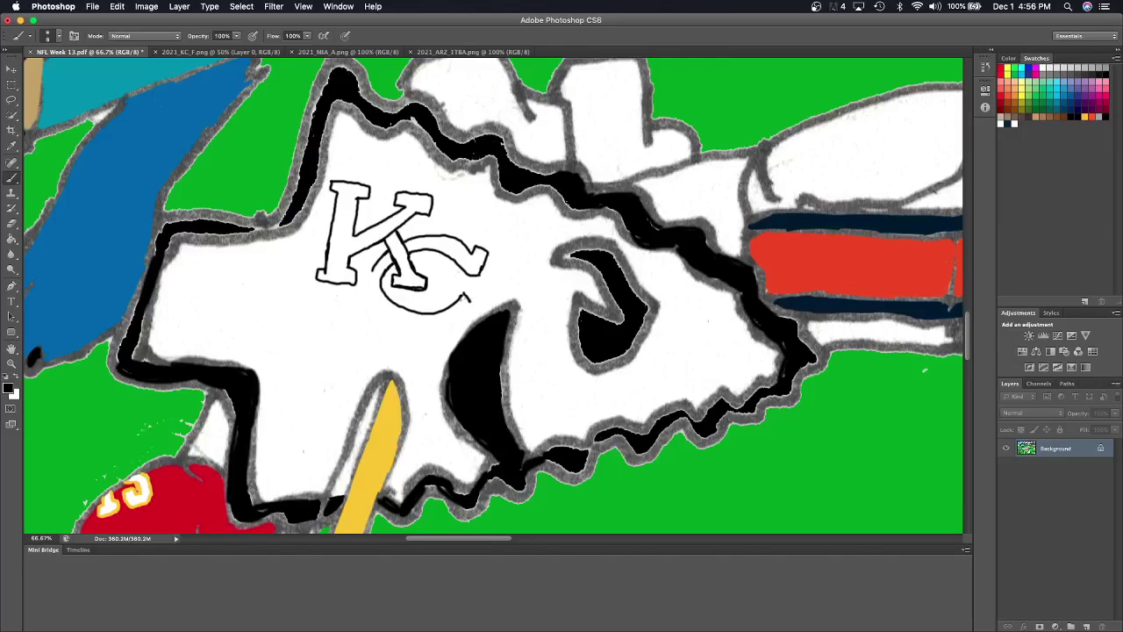
{"action": "mouse_move", "coordinate": [376, 261]}
{"action": "left_mouse_down"}
{"action": "mouse_move", "coordinate": [369, 291]}
{"action": "mouse_move", "coordinate": [406, 325]}
{"action": "mouse_move", "coordinate": [474, 303]}
{"action": "left_mouse_up"}
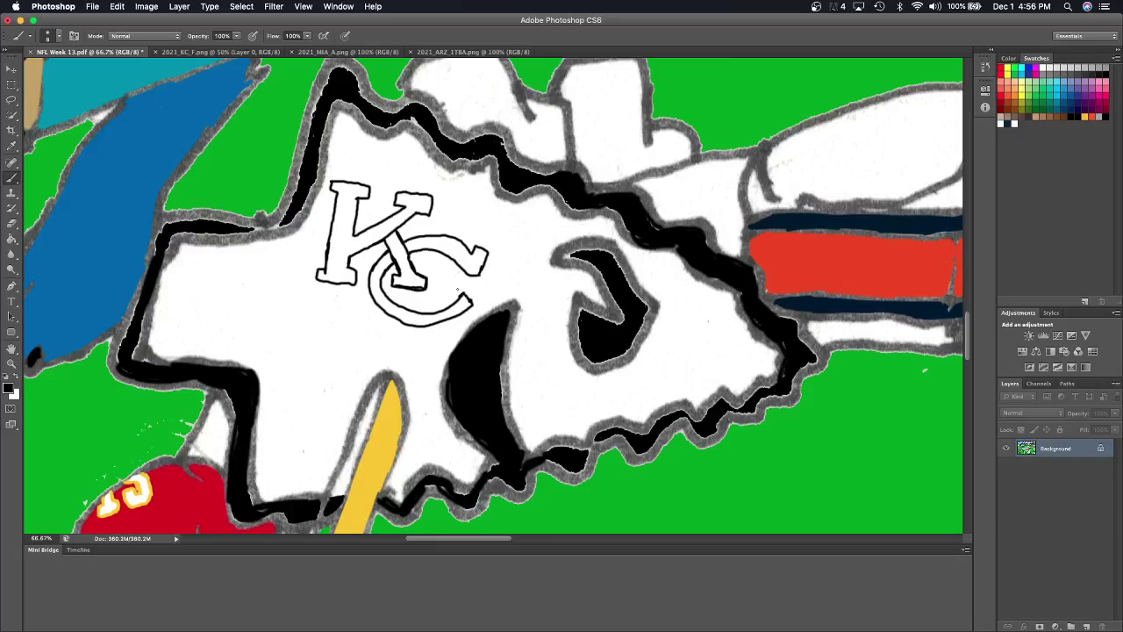
Sample the helmet's red and bucket-fill both parts of the K and both parts of the C.
{"action": "left_click", "coordinate": [11, 146]}
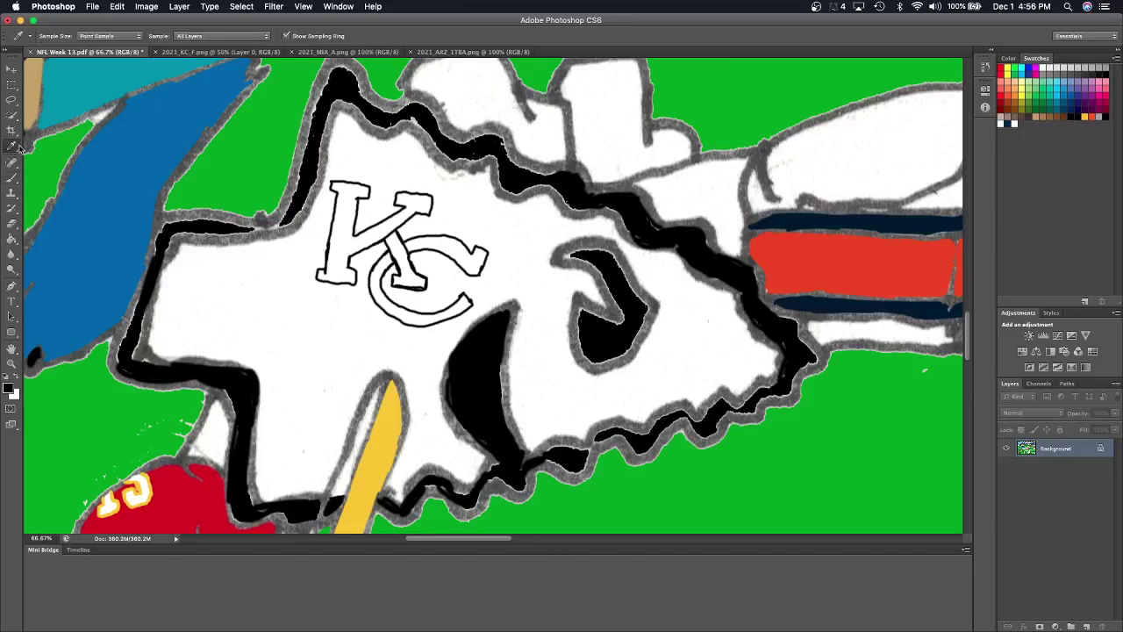
{"action": "left_click", "coordinate": [187, 492]}
{"action": "left_click", "coordinate": [12, 178]}
{"action": "left_click", "coordinate": [11, 239]}
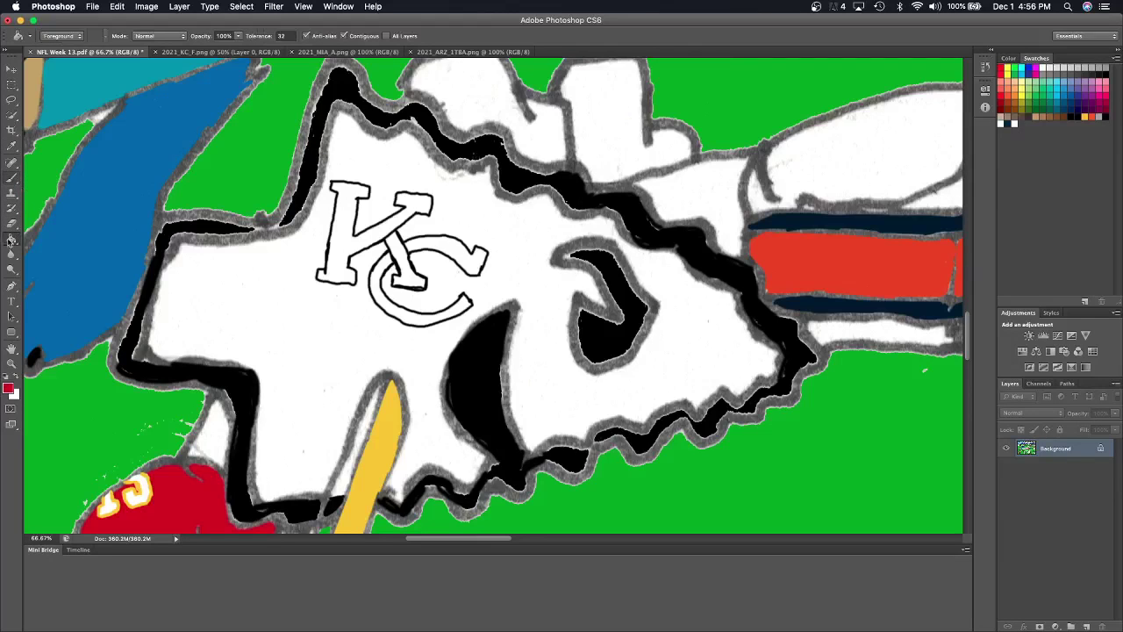
{"action": "left_click", "coordinate": [345, 245]}
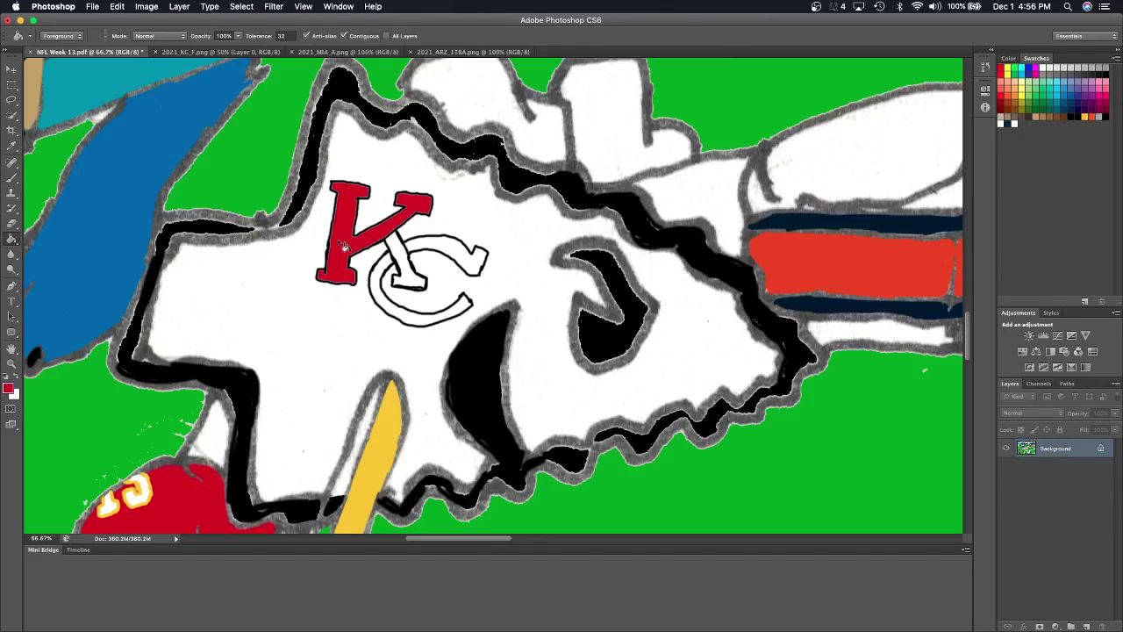
{"action": "left_click", "coordinate": [399, 260]}
{"action": "left_click", "coordinate": [445, 254]}
{"action": "left_click", "coordinate": [422, 321]}
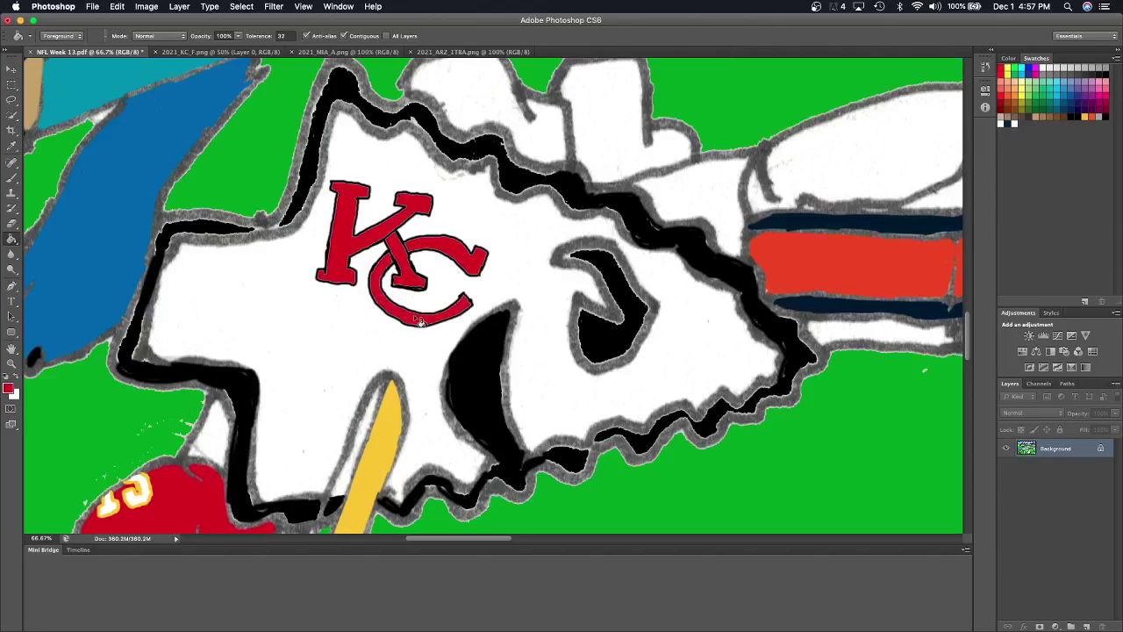
{"action": "left_click", "coordinate": [11, 178]}
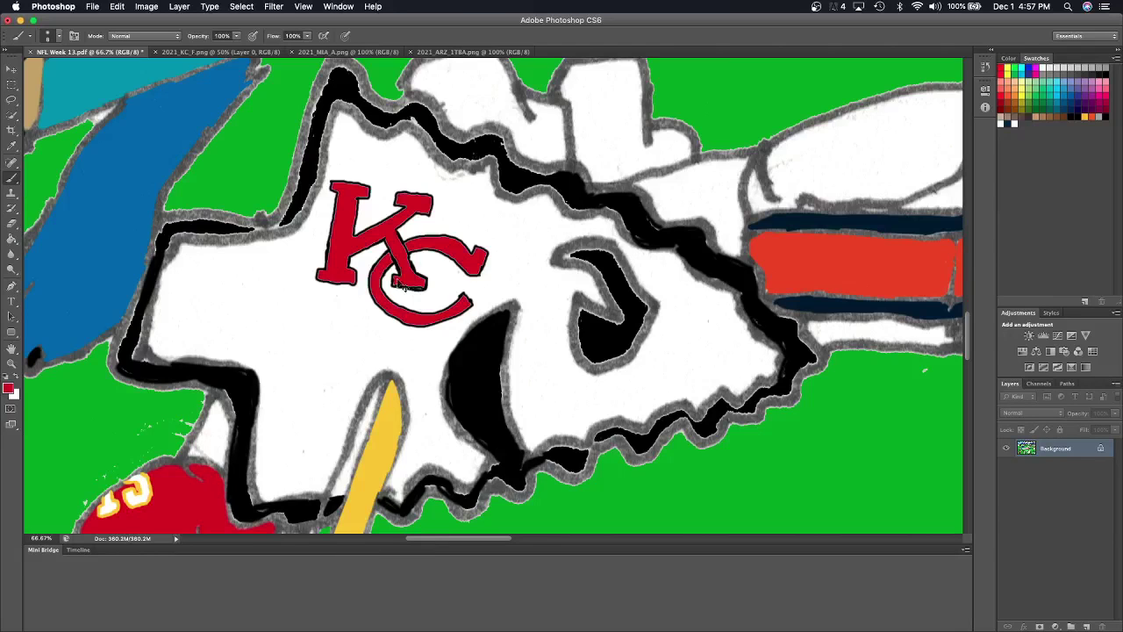
Paint red over stray black marks on the K's serif, stem, arm and inner corner.
{"action": "key", "text": "ctrl+plus"}
{"action": "key", "text": "ctrl+plus"}
{"action": "key", "text": "ctrl+plus"}
{"action": "scroll", "coordinate": [397, 279], "scroll_direction": "left", "scroll_amount": 5}
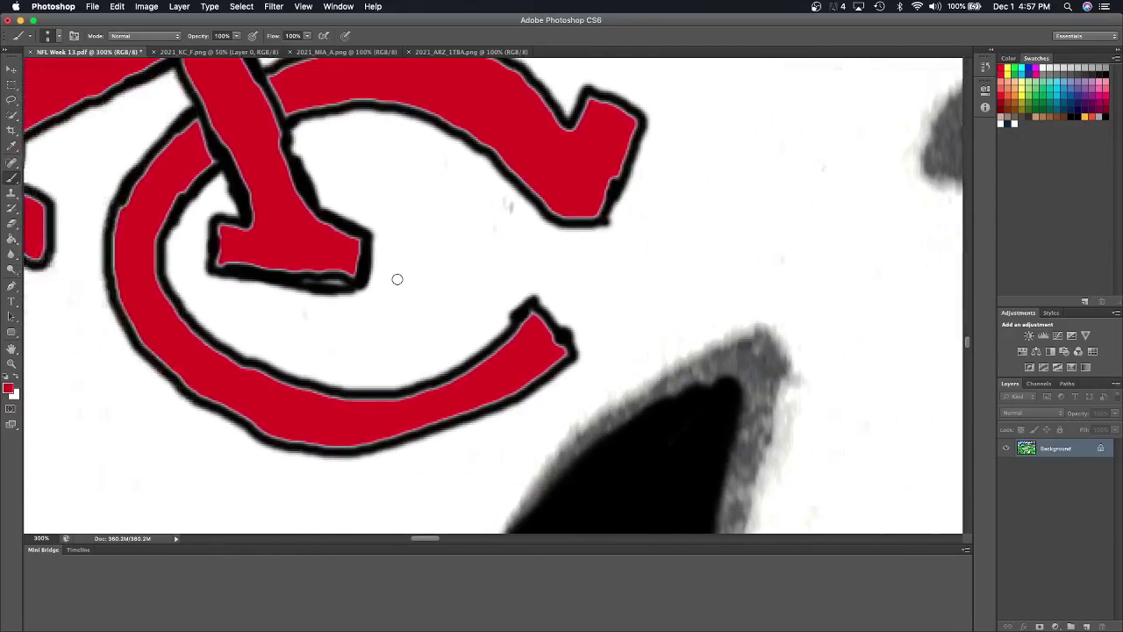
{"action": "scroll", "coordinate": [403, 299], "scroll_direction": "left", "scroll_amount": 5}
{"action": "scroll", "coordinate": [403, 298], "scroll_direction": "up", "scroll_amount": 4}
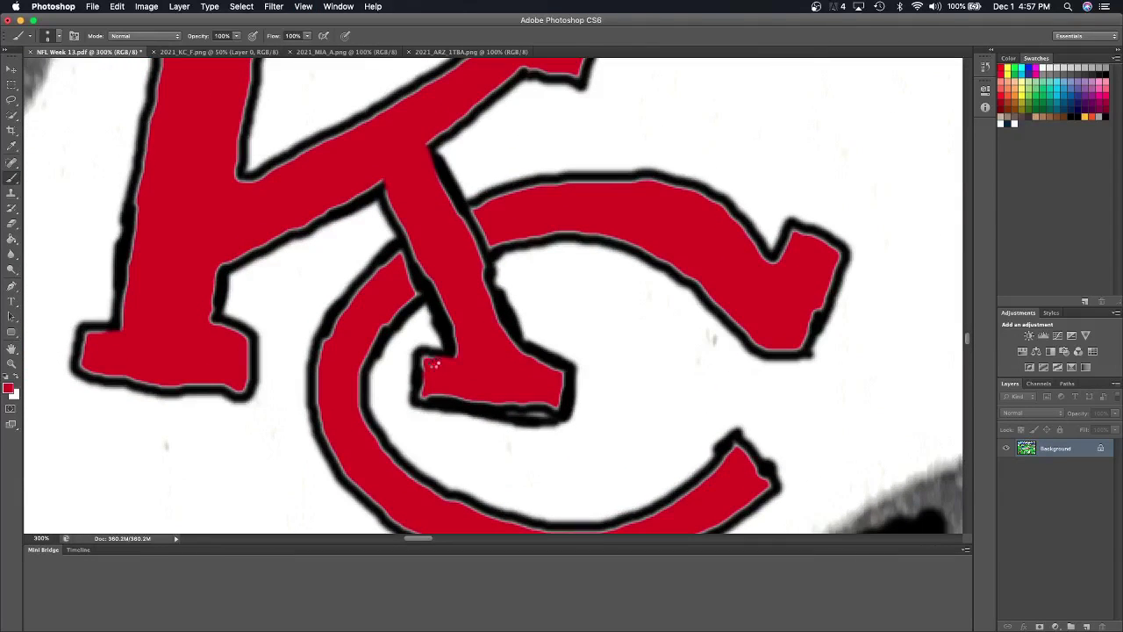
{"action": "left_click_drag", "start_coordinate": [432, 394], "coordinate": [543, 399]}
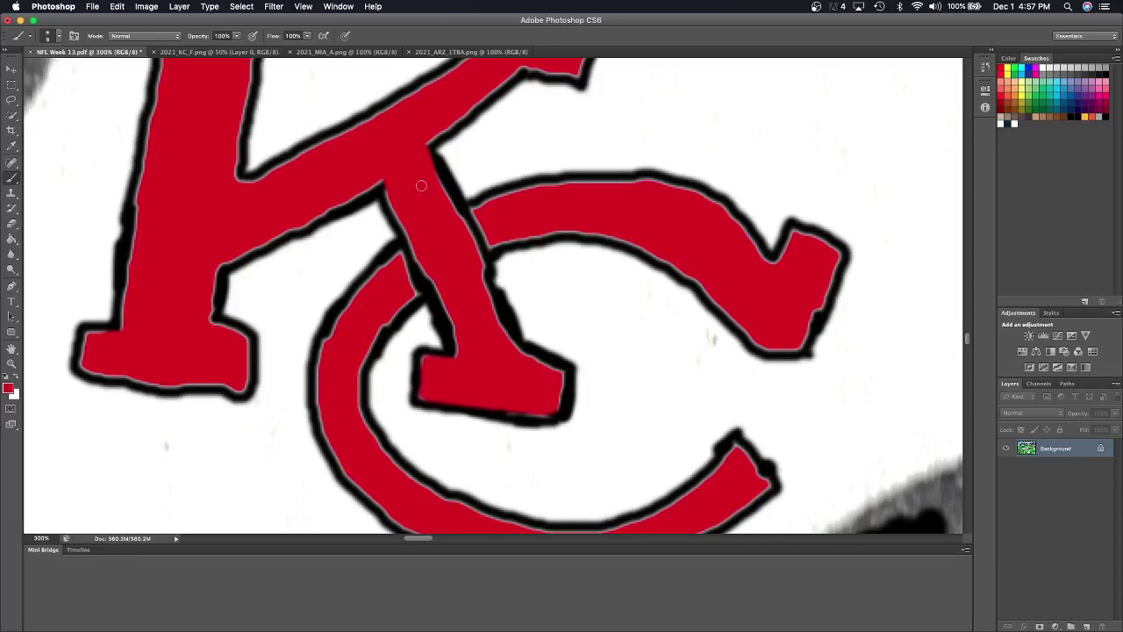
{"action": "left_click_drag", "start_coordinate": [433, 274], "coordinate": [459, 351]}
{"action": "mouse_move", "coordinate": [465, 238]}
{"action": "left_mouse_down"}
{"action": "mouse_move", "coordinate": [507, 339]}
{"action": "mouse_move", "coordinate": [562, 396]}
{"action": "left_mouse_up"}
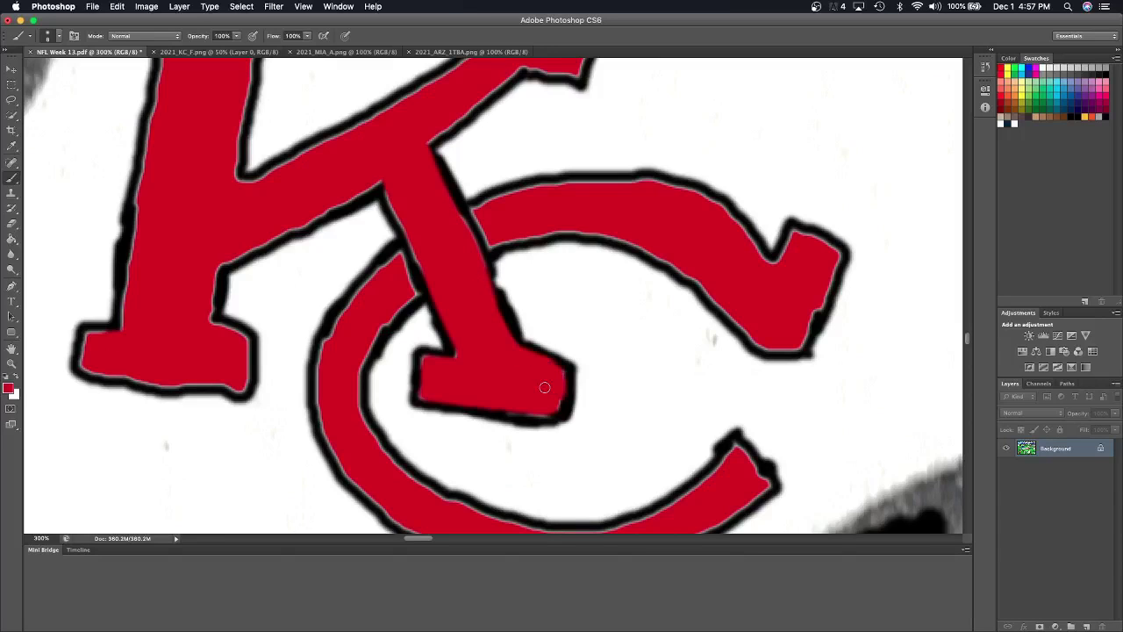
{"action": "scroll", "coordinate": [412, 254], "scroll_direction": "up", "scroll_amount": 5}
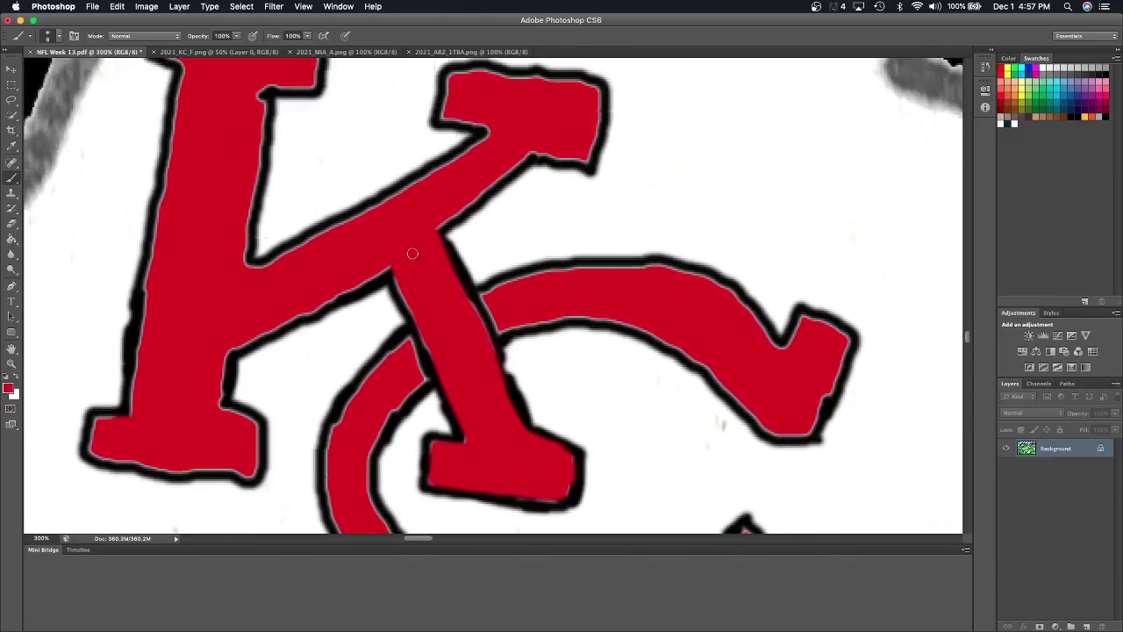
{"action": "mouse_move", "coordinate": [478, 154]}
{"action": "left_mouse_down"}
{"action": "mouse_move", "coordinate": [312, 246]}
{"action": "mouse_move", "coordinate": [256, 263]}
{"action": "mouse_move", "coordinate": [267, 272]}
{"action": "left_mouse_up"}
{"action": "left_click_drag", "start_coordinate": [258, 329], "coordinate": [364, 274]}
{"action": "left_click_drag", "start_coordinate": [208, 366], "coordinate": [218, 418]}
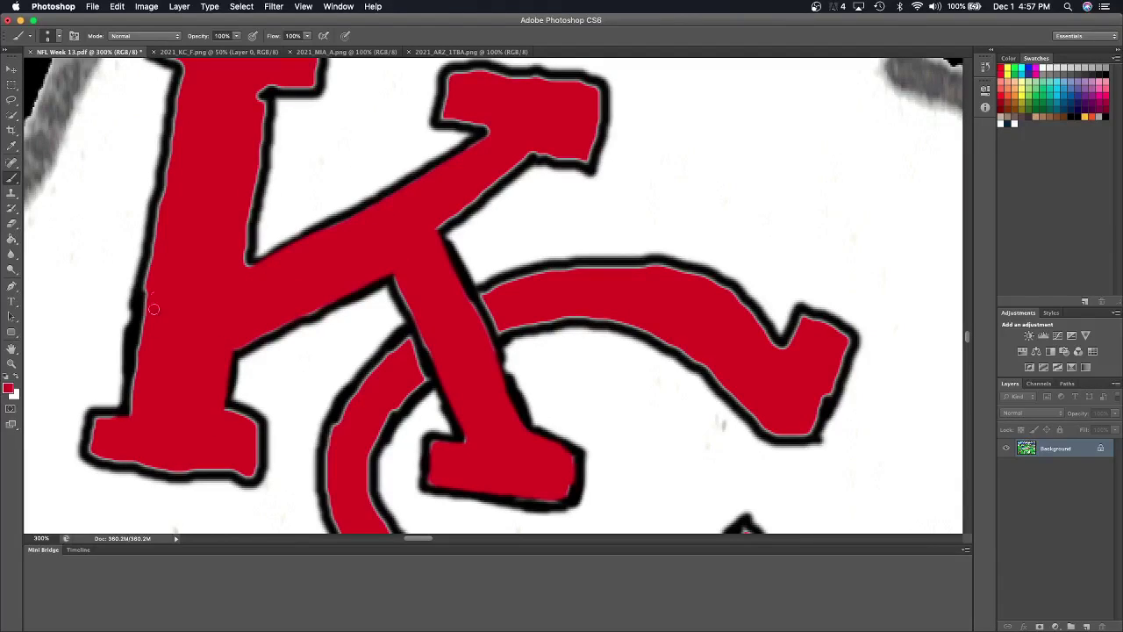
Smooth the K stem's and foot's black outlines into even edges.
{"action": "left_click_drag", "start_coordinate": [140, 290], "coordinate": [128, 413]}
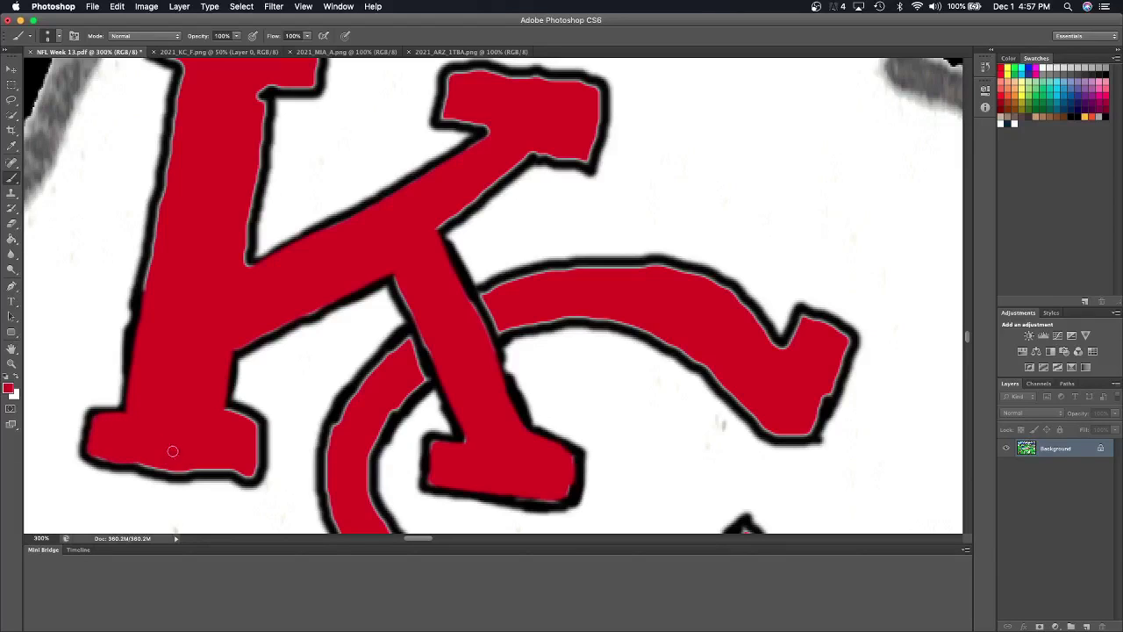
{"action": "left_click_drag", "start_coordinate": [139, 456], "coordinate": [210, 466]}
{"action": "mouse_move", "coordinate": [221, 409]}
{"action": "left_mouse_down"}
{"action": "mouse_move", "coordinate": [261, 426]}
{"action": "mouse_move", "coordinate": [254, 470]}
{"action": "left_mouse_up"}
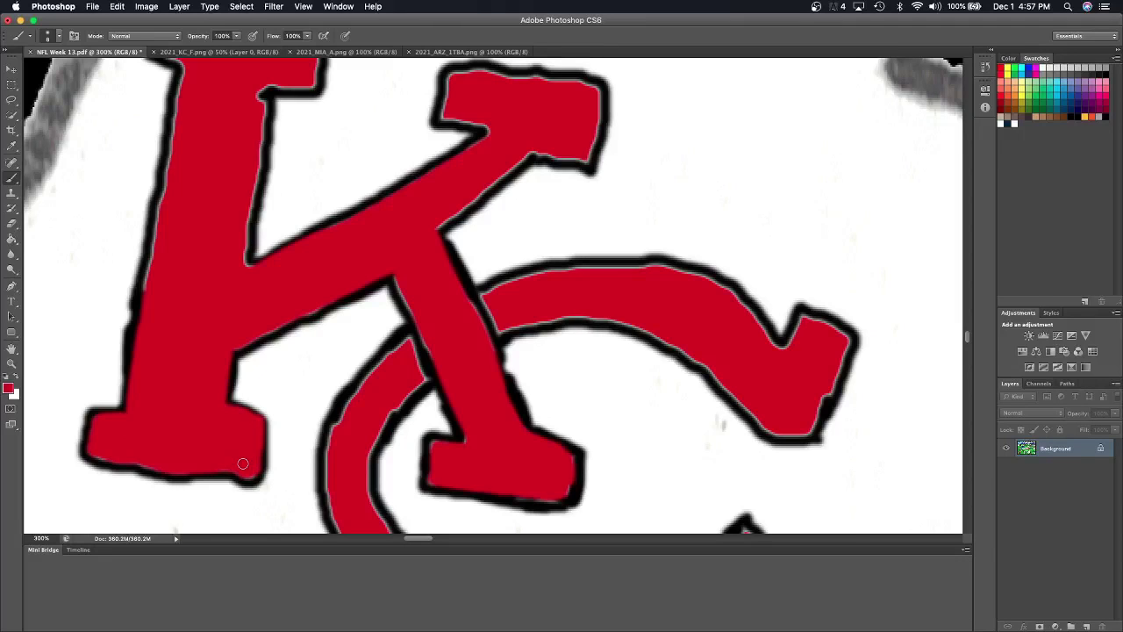
{"action": "scroll", "coordinate": [242, 463], "scroll_direction": "up", "scroll_amount": 2}
{"action": "left_click_drag", "start_coordinate": [261, 149], "coordinate": [240, 327]}
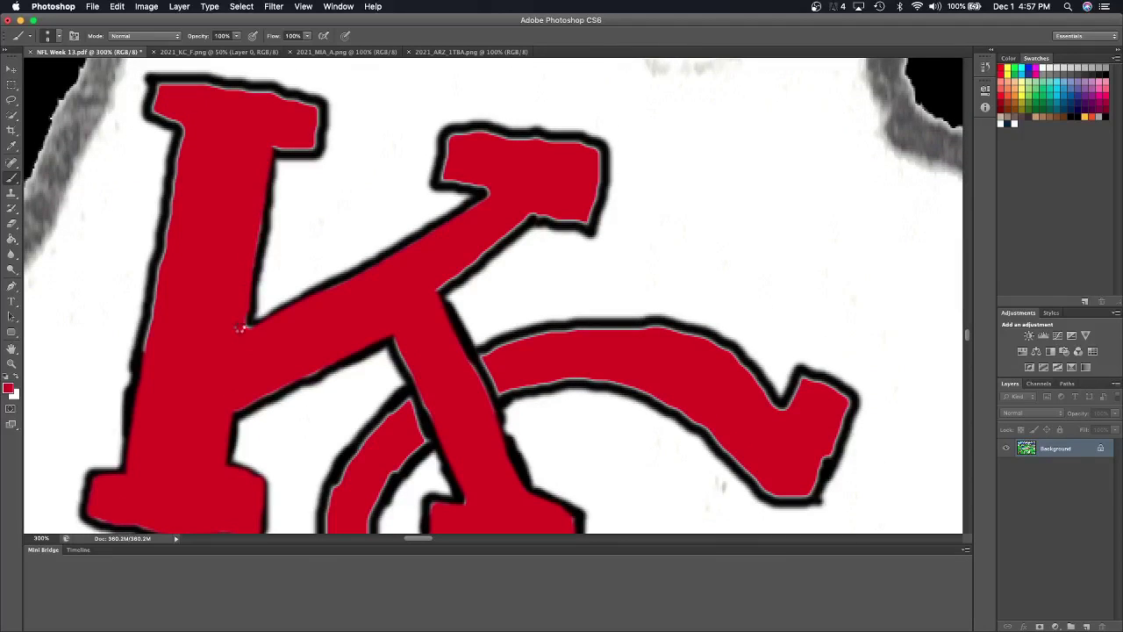
{"action": "mouse_move", "coordinate": [153, 337]}
{"action": "left_mouse_down"}
{"action": "mouse_move", "coordinate": [186, 139]}
{"action": "mouse_move", "coordinate": [156, 84]}
{"action": "mouse_move", "coordinate": [298, 104]}
{"action": "mouse_move", "coordinate": [314, 123]}
{"action": "mouse_move", "coordinate": [306, 141]}
{"action": "mouse_move", "coordinate": [274, 151]}
{"action": "mouse_move", "coordinate": [308, 135]}
{"action": "left_mouse_up"}
Thicken the black outlines along the K's upper arm and diagonal leg.
{"action": "mouse_move", "coordinate": [452, 156]}
{"action": "left_mouse_down"}
{"action": "mouse_move", "coordinate": [496, 134]}
{"action": "mouse_move", "coordinate": [543, 136]}
{"action": "mouse_move", "coordinate": [592, 149]}
{"action": "mouse_move", "coordinate": [599, 175]}
{"action": "left_mouse_up"}
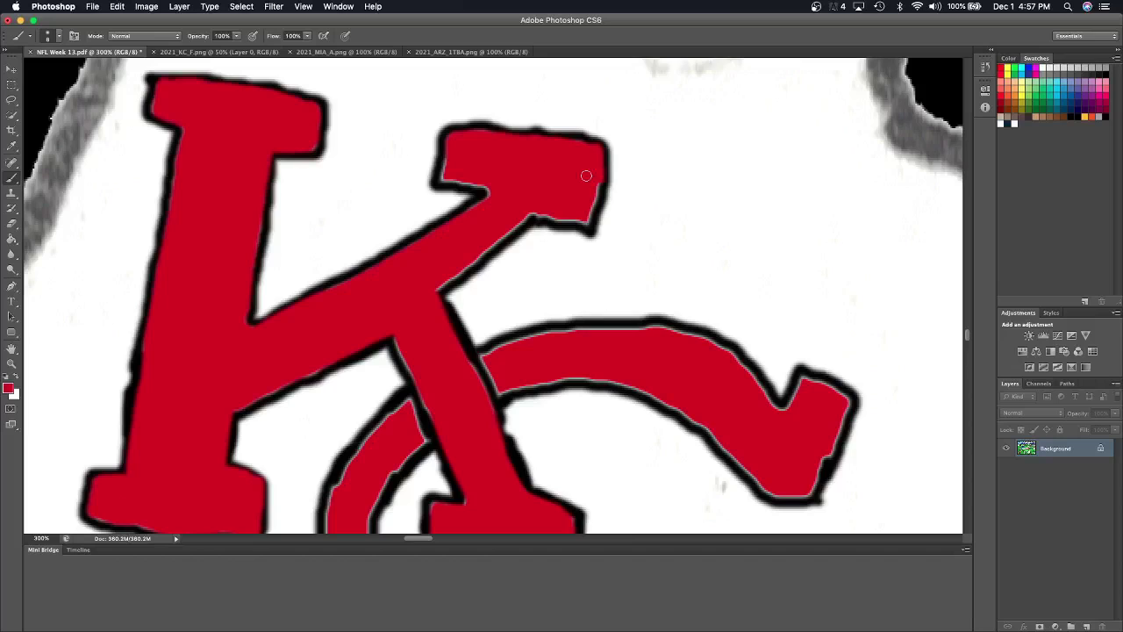
{"action": "mouse_move", "coordinate": [452, 161]}
{"action": "left_mouse_down"}
{"action": "mouse_move", "coordinate": [441, 182]}
{"action": "mouse_move", "coordinate": [507, 189]}
{"action": "left_mouse_up"}
{"action": "mouse_move", "coordinate": [429, 289]}
{"action": "left_mouse_down"}
{"action": "mouse_move", "coordinate": [562, 204]}
{"action": "mouse_move", "coordinate": [595, 226]}
{"action": "left_mouse_up"}
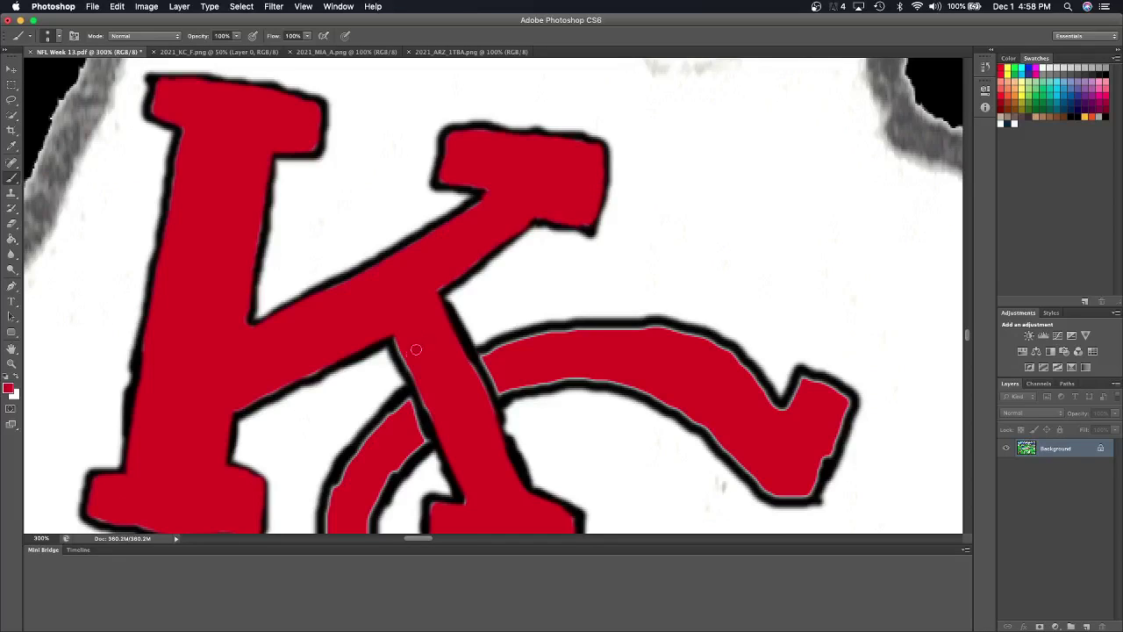
{"action": "left_click_drag", "start_coordinate": [393, 331], "coordinate": [413, 386]}
{"action": "scroll", "coordinate": [468, 387], "scroll_direction": "down", "scroll_amount": 1}
Trace and thicken the C's black outline along its top, outer and inner edges.
{"action": "scroll", "coordinate": [468, 387], "scroll_direction": "down", "scroll_amount": 5}
{"action": "left_click_drag", "start_coordinate": [495, 220], "coordinate": [598, 191]}
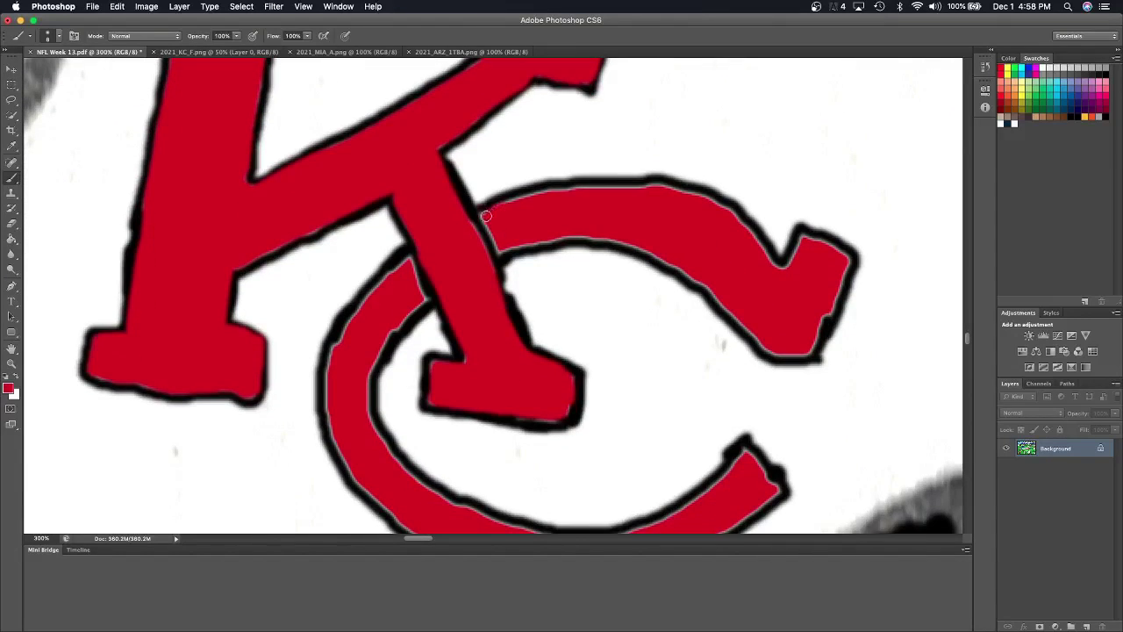
{"action": "mouse_move", "coordinate": [673, 192]}
{"action": "left_mouse_down"}
{"action": "mouse_move", "coordinate": [741, 228]}
{"action": "mouse_move", "coordinate": [818, 246]}
{"action": "mouse_move", "coordinate": [814, 318]}
{"action": "left_mouse_up"}
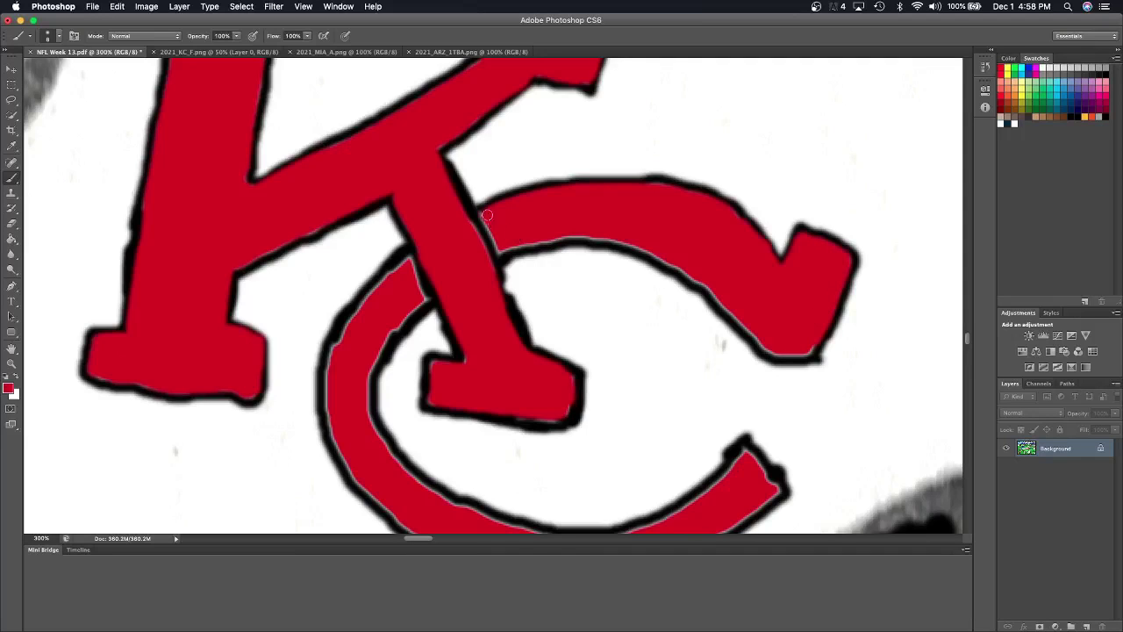
{"action": "mouse_move", "coordinate": [487, 214]}
{"action": "left_mouse_down"}
{"action": "mouse_move", "coordinate": [623, 241]}
{"action": "mouse_move", "coordinate": [707, 286]}
{"action": "mouse_move", "coordinate": [785, 356]}
{"action": "mouse_move", "coordinate": [814, 345]}
{"action": "left_mouse_up"}
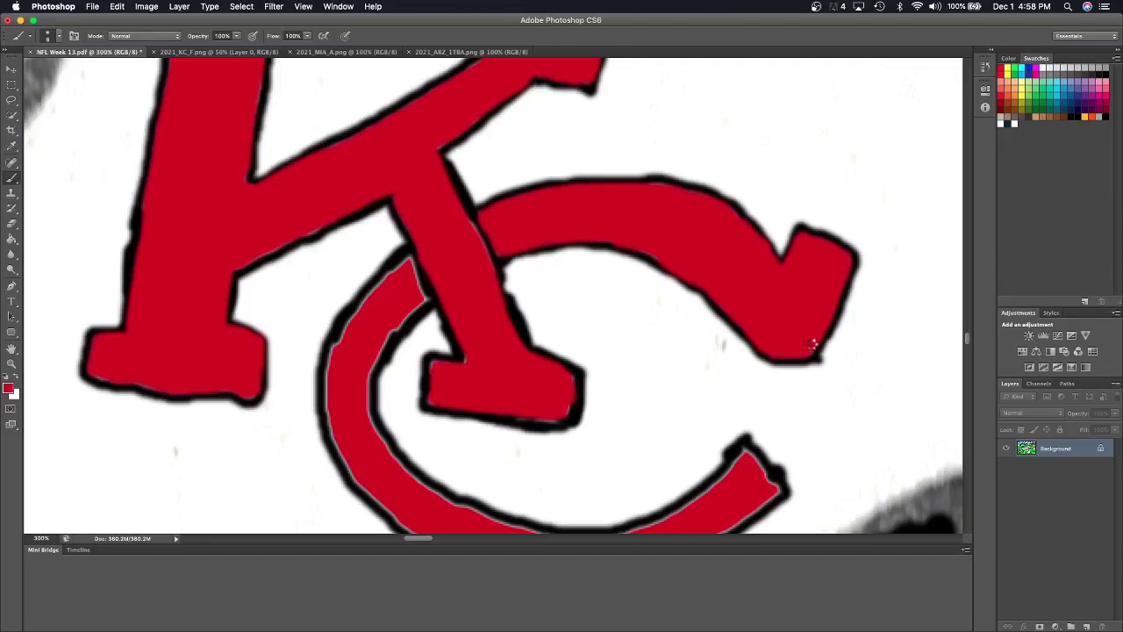
{"action": "mouse_move", "coordinate": [408, 263]}
{"action": "left_mouse_down"}
{"action": "mouse_move", "coordinate": [365, 300]}
{"action": "mouse_move", "coordinate": [333, 370]}
{"action": "left_mouse_up"}
{"action": "mouse_move", "coordinate": [427, 293]}
{"action": "left_mouse_down"}
{"action": "mouse_move", "coordinate": [376, 351]}
{"action": "mouse_move", "coordinate": [375, 421]}
{"action": "left_mouse_up"}
{"action": "left_click_drag", "start_coordinate": [327, 384], "coordinate": [333, 428]}
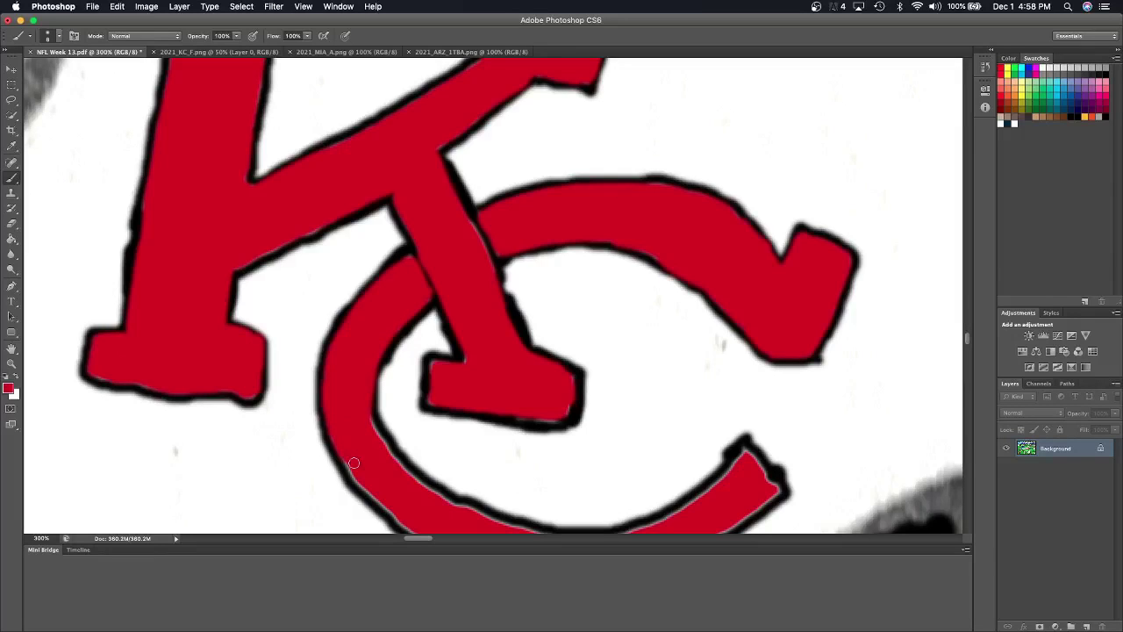
Paint the C's ragged tail end and outer fringe red, darkening its inner lower curve.
{"action": "scroll", "coordinate": [354, 462], "scroll_direction": "down", "scroll_amount": 3}
{"action": "scroll", "coordinate": [354, 462], "scroll_direction": "down", "scroll_amount": 1}
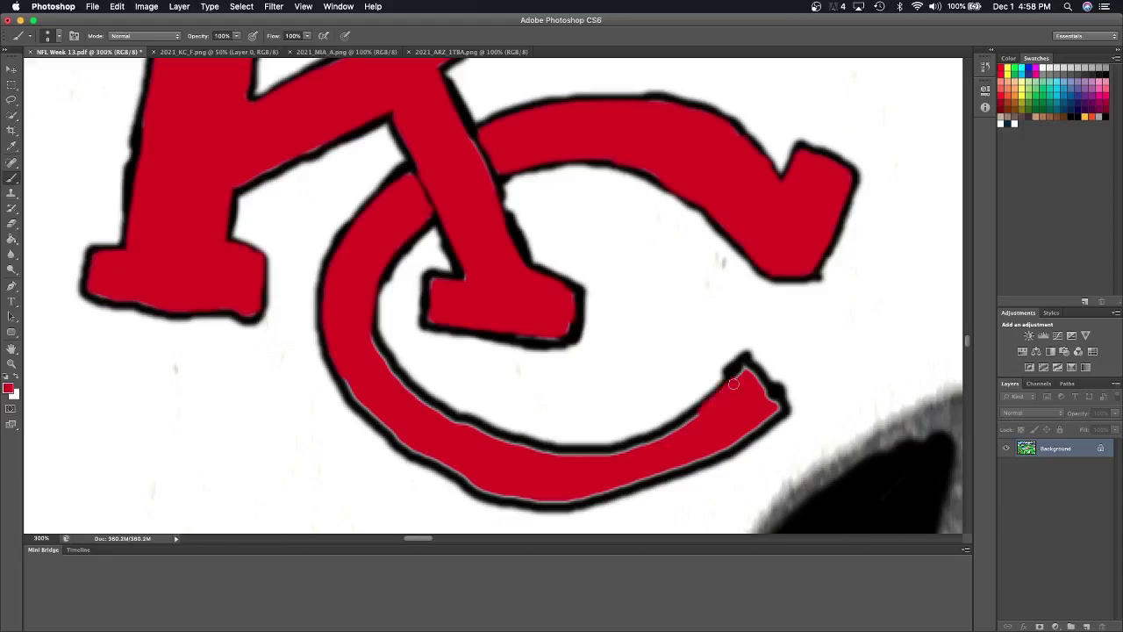
{"action": "mouse_move", "coordinate": [754, 378]}
{"action": "left_mouse_down"}
{"action": "mouse_move", "coordinate": [772, 406]}
{"action": "mouse_move", "coordinate": [591, 455]}
{"action": "left_mouse_up"}
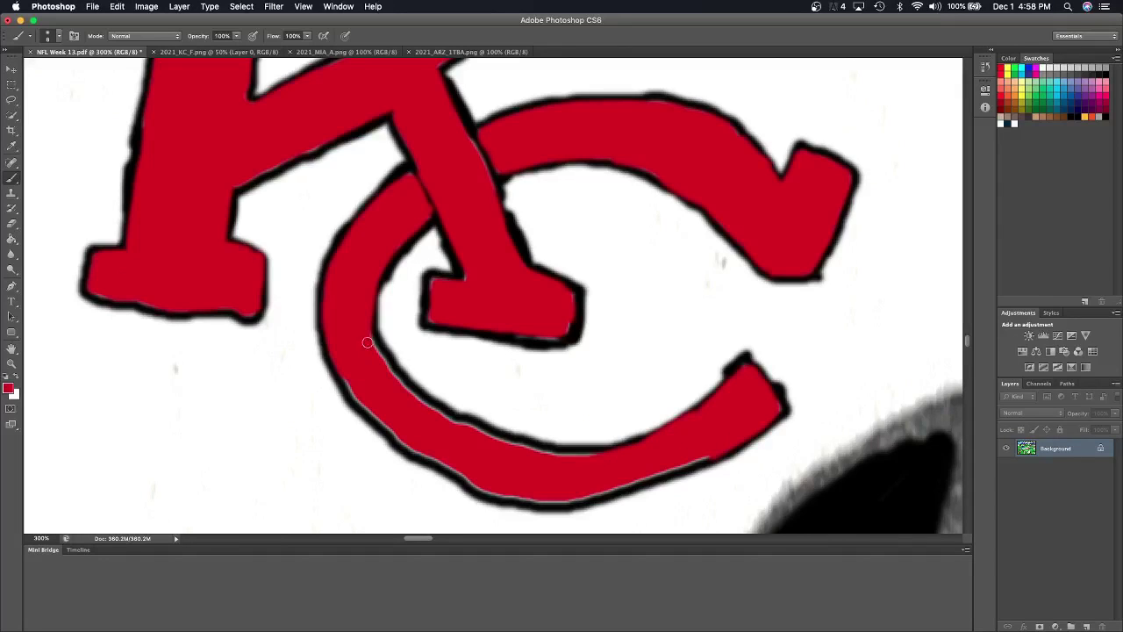
{"action": "mouse_move", "coordinate": [367, 342]}
{"action": "left_mouse_down"}
{"action": "mouse_move", "coordinate": [463, 428]}
{"action": "mouse_move", "coordinate": [566, 453]}
{"action": "mouse_move", "coordinate": [547, 445]}
{"action": "left_mouse_up"}
{"action": "mouse_move", "coordinate": [351, 375]}
{"action": "left_mouse_down"}
{"action": "mouse_move", "coordinate": [395, 428]}
{"action": "mouse_move", "coordinate": [381, 419]}
{"action": "mouse_move", "coordinate": [465, 474]}
{"action": "mouse_move", "coordinate": [537, 496]}
{"action": "mouse_move", "coordinate": [676, 465]}
{"action": "mouse_move", "coordinate": [663, 464]}
{"action": "left_mouse_up"}
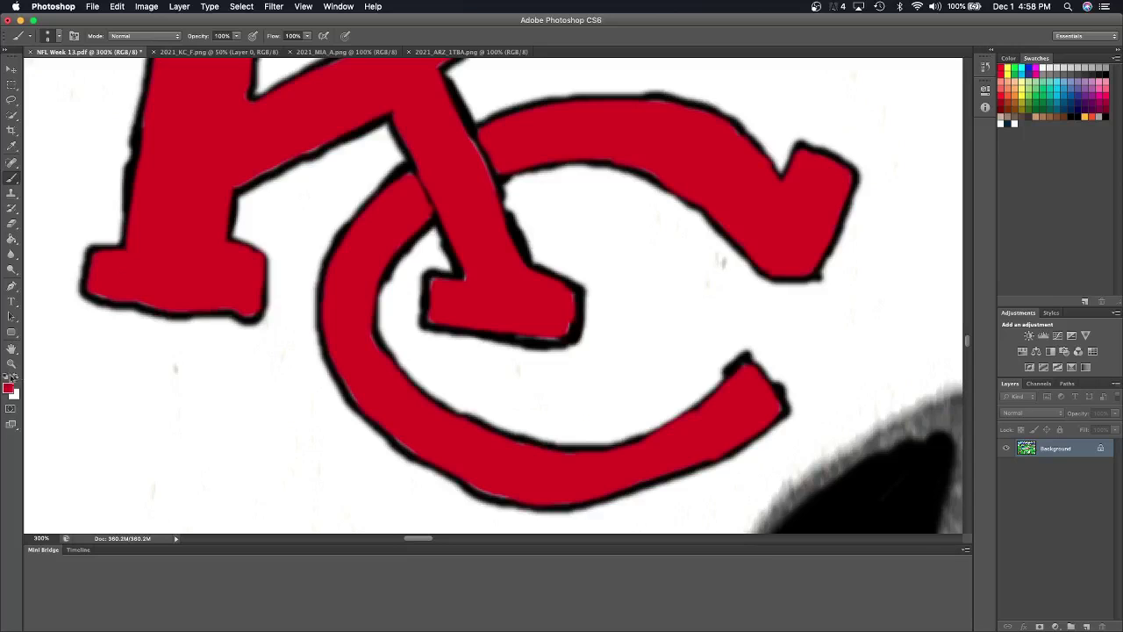
Set the brush to 25 px and paint the grey edge along the upper outline black.
{"action": "scroll", "coordinate": [491, 298], "scroll_direction": "up", "scroll_amount": 10}
{"action": "scroll", "coordinate": [491, 298], "scroll_direction": "left", "scroll_amount": 5}
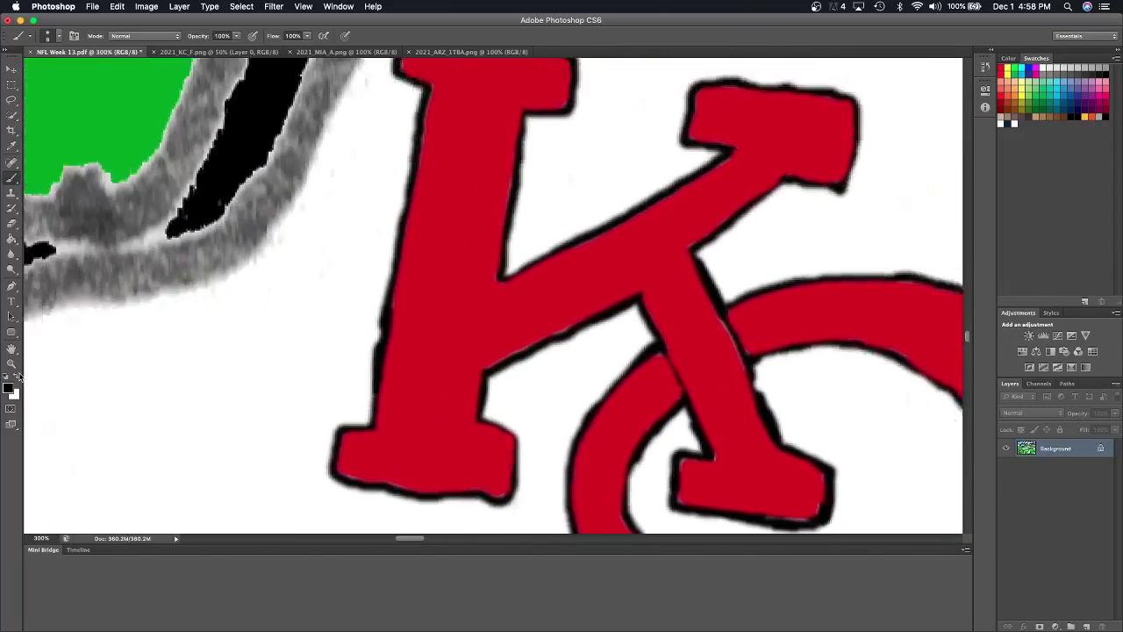
{"action": "mouse_move", "coordinate": [220, 351]}
{"action": "left_mouse_down"}
{"action": "mouse_move", "coordinate": [35, 388]}
{"action": "mouse_move", "coordinate": [210, 362]}
{"action": "left_mouse_up"}
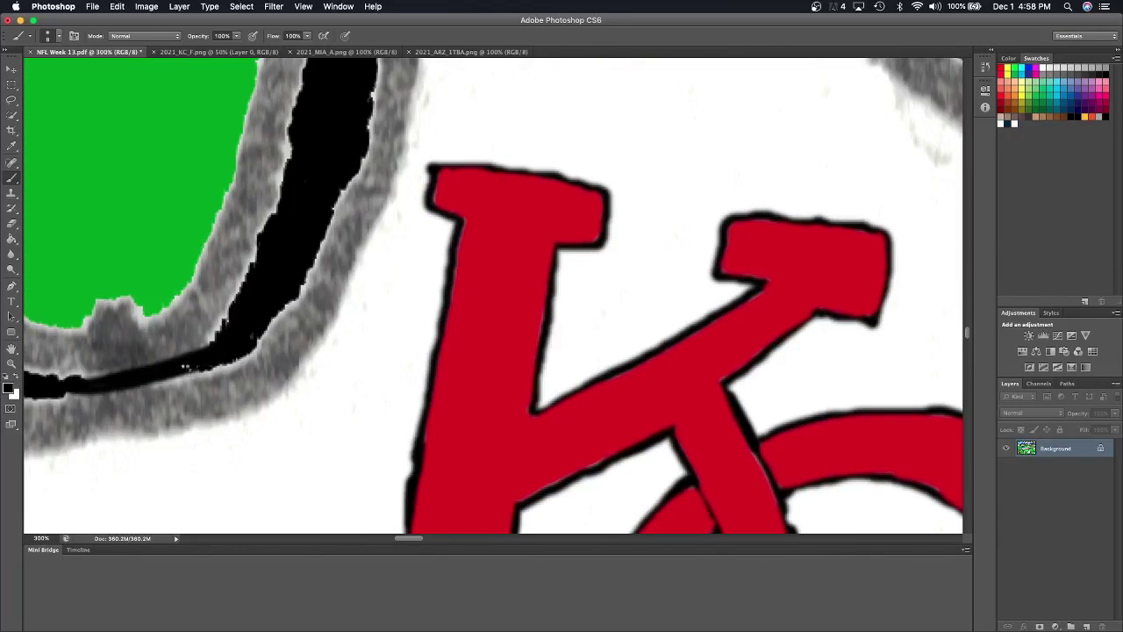
{"action": "left_click", "coordinate": [48, 36]}
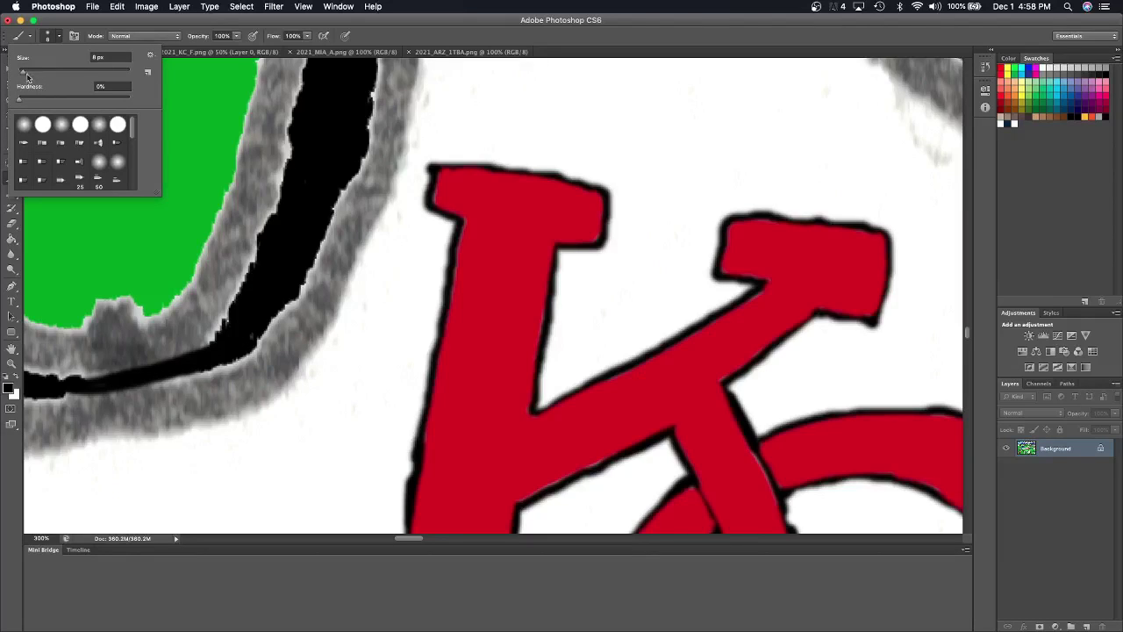
{"action": "left_click_drag", "start_coordinate": [26, 77], "coordinate": [35, 79]}
{"action": "mouse_move", "coordinate": [281, 219]}
{"action": "left_mouse_down"}
{"action": "mouse_move", "coordinate": [243, 321]}
{"action": "mouse_move", "coordinate": [259, 324]}
{"action": "mouse_move", "coordinate": [309, 212]}
{"action": "left_mouse_up"}
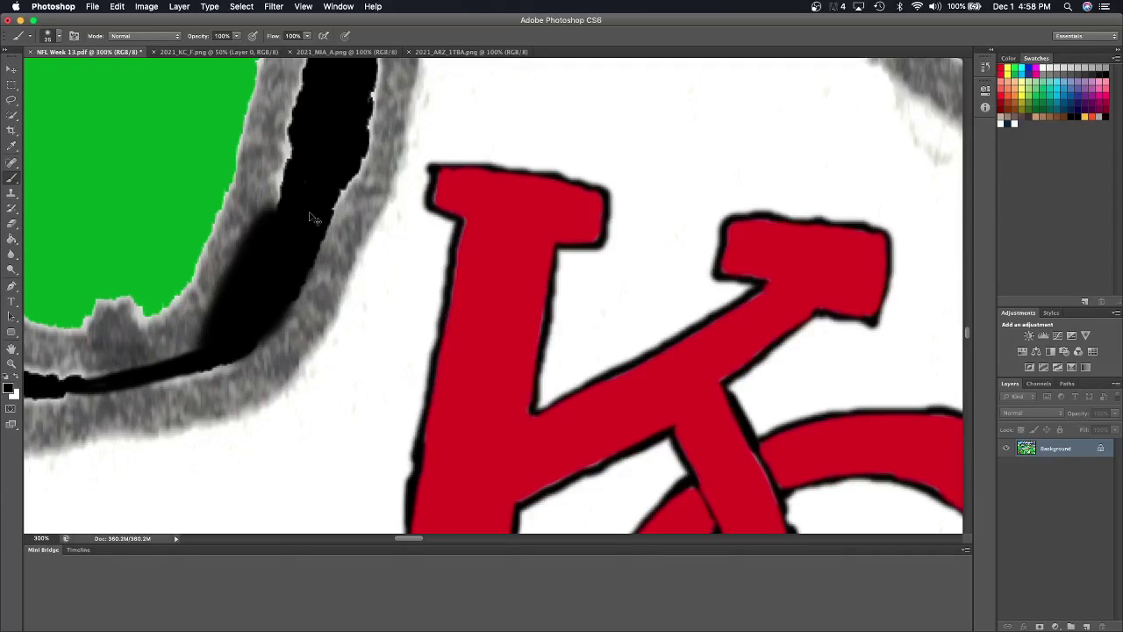
{"action": "key", "text": "ctrl+minus"}
{"action": "key", "text": "ctrl+minus"}
{"action": "mouse_move", "coordinate": [425, 264]}
{"action": "left_mouse_down"}
{"action": "mouse_move", "coordinate": [446, 221]}
{"action": "mouse_move", "coordinate": [443, 263]}
{"action": "mouse_move", "coordinate": [442, 140]}
{"action": "mouse_move", "coordinate": [483, 88]}
{"action": "mouse_move", "coordinate": [456, 172]}
{"action": "mouse_move", "coordinate": [485, 126]}
{"action": "left_mouse_up"}
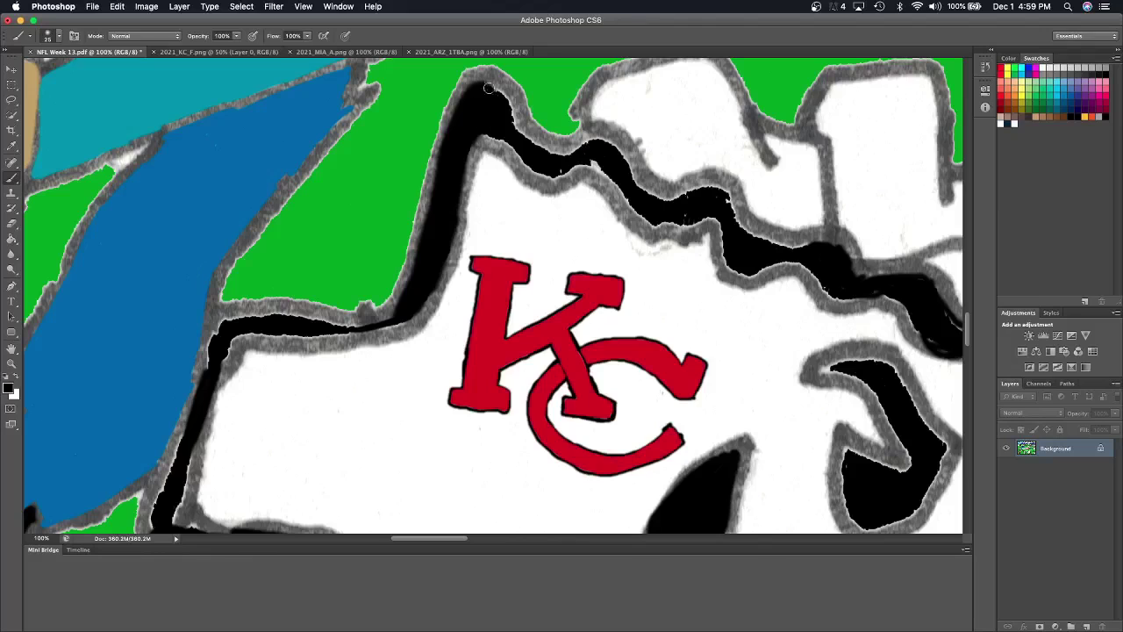
{"action": "mouse_move", "coordinate": [488, 88]}
{"action": "left_mouse_down"}
{"action": "mouse_move", "coordinate": [519, 132]}
{"action": "mouse_move", "coordinate": [488, 140]}
{"action": "mouse_move", "coordinate": [523, 163]}
{"action": "mouse_move", "coordinate": [556, 153]}
{"action": "mouse_move", "coordinate": [525, 176]}
{"action": "mouse_move", "coordinate": [586, 160]}
{"action": "mouse_move", "coordinate": [597, 139]}
{"action": "mouse_move", "coordinate": [610, 176]}
{"action": "mouse_move", "coordinate": [596, 139]}
{"action": "mouse_move", "coordinate": [656, 218]}
{"action": "mouse_move", "coordinate": [710, 190]}
{"action": "mouse_move", "coordinate": [732, 211]}
{"action": "mouse_move", "coordinate": [714, 213]}
{"action": "mouse_move", "coordinate": [730, 252]}
{"action": "mouse_move", "coordinate": [725, 237]}
{"action": "mouse_move", "coordinate": [752, 229]}
{"action": "mouse_move", "coordinate": [752, 253]}
{"action": "mouse_move", "coordinate": [733, 270]}
{"action": "mouse_move", "coordinate": [830, 253]}
{"action": "left_mouse_up"}
Blacken the grey edge down the lower right side and around the hook's top.
{"action": "scroll", "coordinate": [826, 261], "scroll_direction": "right", "scroll_amount": 5}
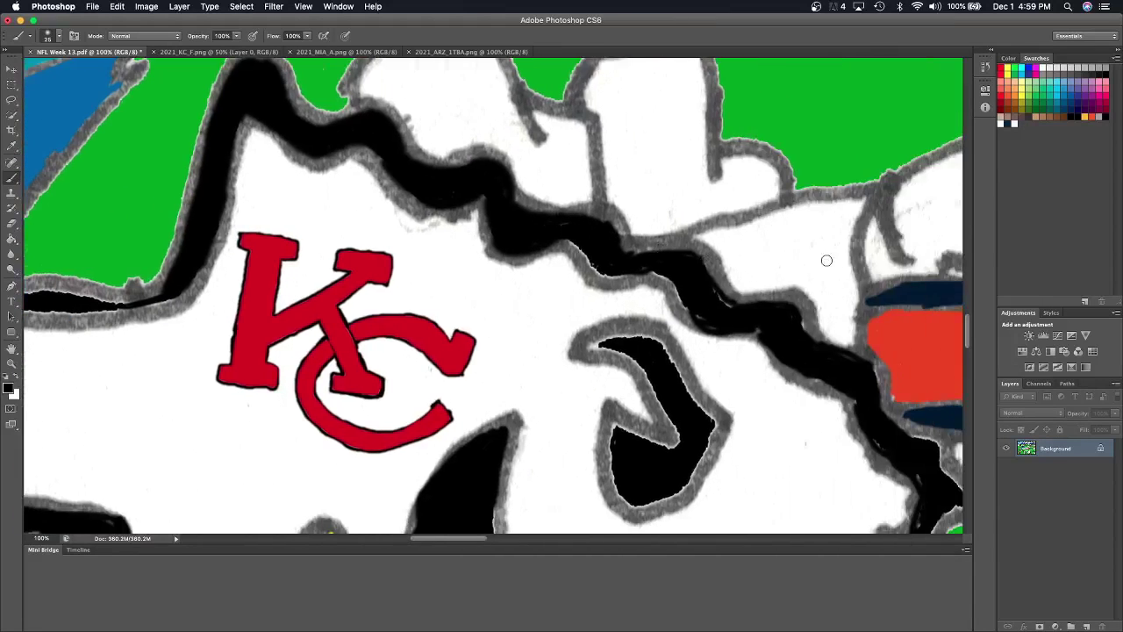
{"action": "scroll", "coordinate": [826, 261], "scroll_direction": "down", "scroll_amount": 1}
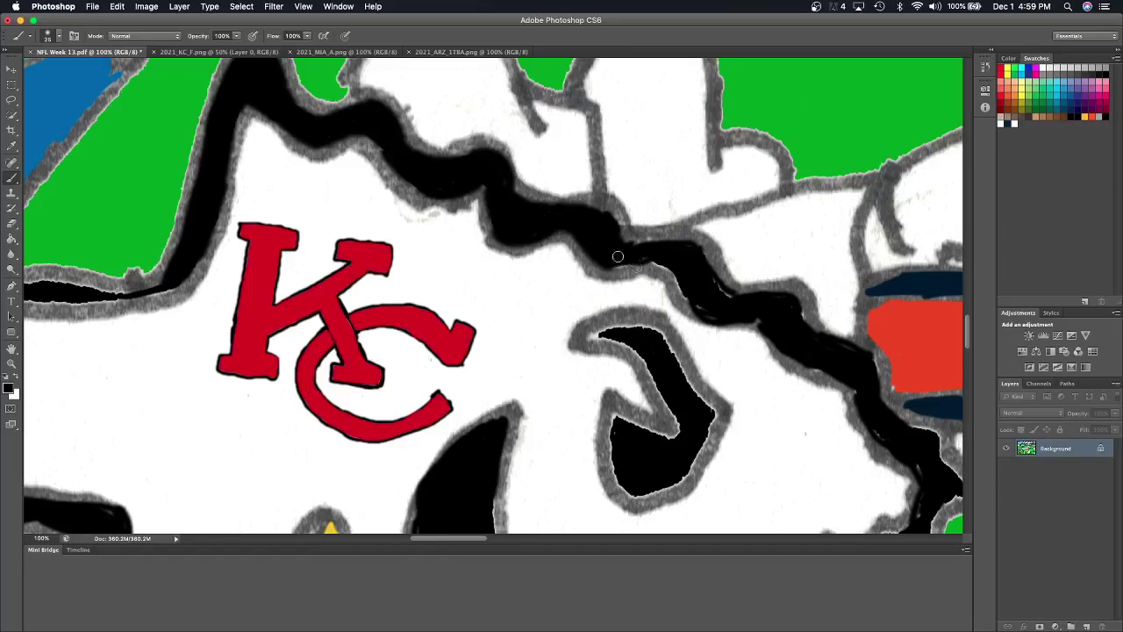
{"action": "mouse_move", "coordinate": [618, 256]}
{"action": "left_mouse_down"}
{"action": "mouse_move", "coordinate": [654, 249]}
{"action": "mouse_move", "coordinate": [692, 271]}
{"action": "mouse_move", "coordinate": [671, 268]}
{"action": "mouse_move", "coordinate": [703, 312]}
{"action": "mouse_move", "coordinate": [721, 288]}
{"action": "mouse_move", "coordinate": [735, 300]}
{"action": "left_mouse_up"}
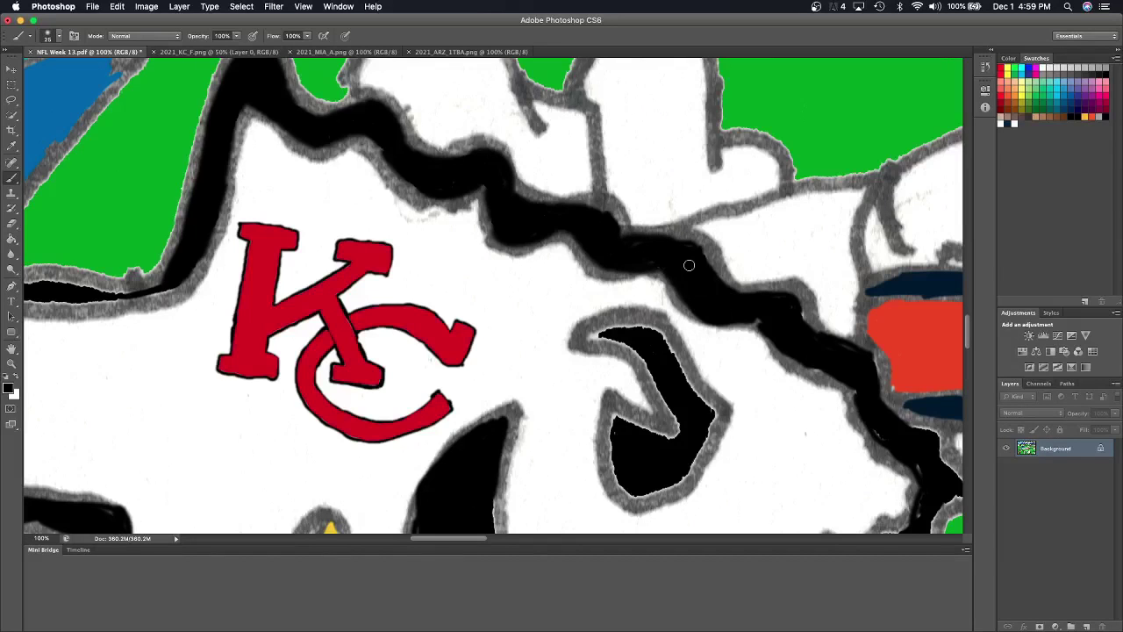
{"action": "scroll", "coordinate": [689, 265], "scroll_direction": "right", "scroll_amount": 3}
{"action": "scroll", "coordinate": [688, 265], "scroll_direction": "down", "scroll_amount": 1}
{"action": "scroll", "coordinate": [688, 263], "scroll_direction": "right", "scroll_amount": 2}
{"action": "scroll", "coordinate": [689, 263], "scroll_direction": "down", "scroll_amount": 2}
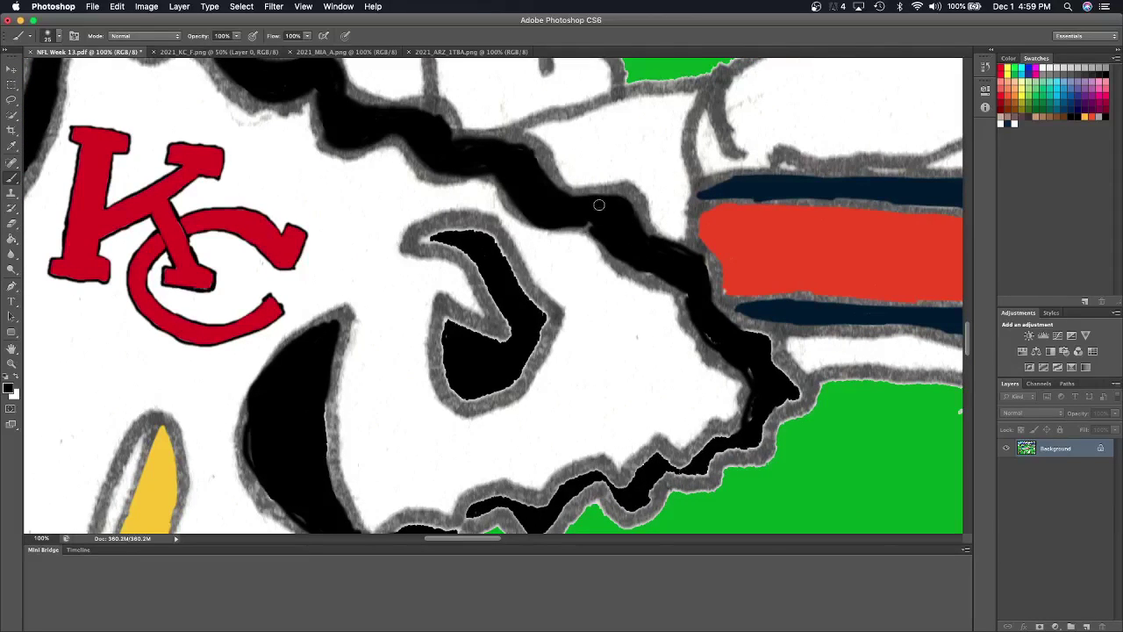
{"action": "mouse_move", "coordinate": [654, 257]}
{"action": "left_mouse_down"}
{"action": "mouse_move", "coordinate": [713, 336]}
{"action": "mouse_move", "coordinate": [770, 353]}
{"action": "mouse_move", "coordinate": [793, 390]}
{"action": "mouse_move", "coordinate": [744, 424]}
{"action": "left_mouse_up"}
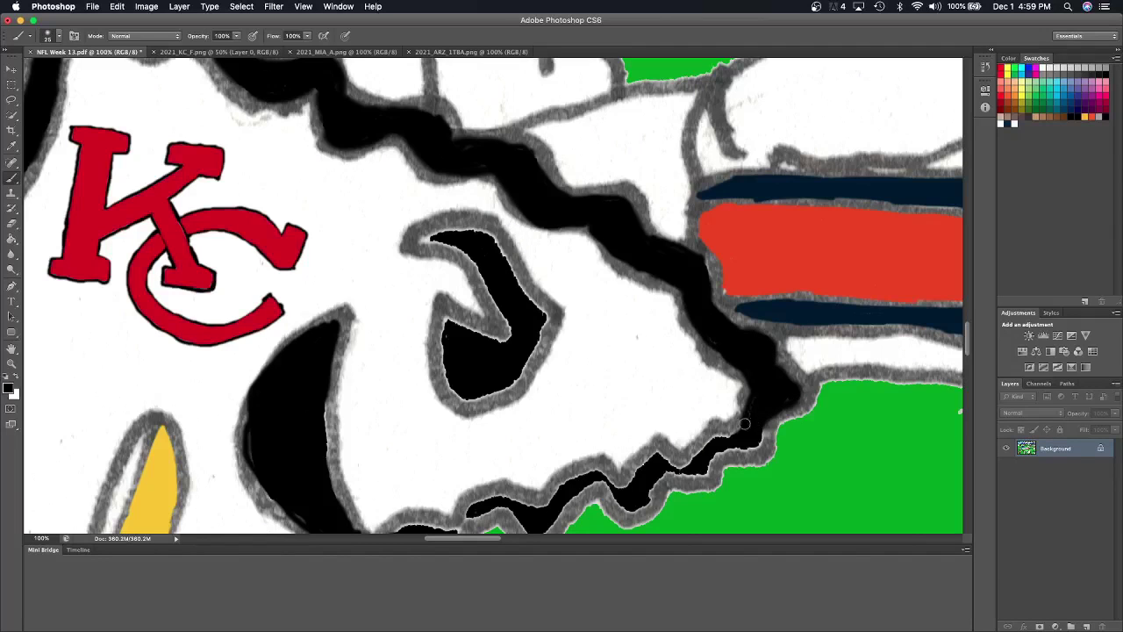
{"action": "mouse_move", "coordinate": [428, 238]}
{"action": "left_mouse_down"}
{"action": "mouse_move", "coordinate": [474, 230]}
{"action": "mouse_move", "coordinate": [516, 279]}
{"action": "mouse_move", "coordinate": [425, 235]}
{"action": "mouse_move", "coordinate": [455, 246]}
{"action": "mouse_move", "coordinate": [500, 327]}
{"action": "mouse_move", "coordinate": [531, 289]}
{"action": "mouse_move", "coordinate": [460, 323]}
{"action": "mouse_move", "coordinate": [500, 337]}
{"action": "mouse_move", "coordinate": [443, 320]}
{"action": "mouse_move", "coordinate": [439, 377]}
{"action": "mouse_move", "coordinate": [495, 387]}
{"action": "mouse_move", "coordinate": [525, 367]}
{"action": "mouse_move", "coordinate": [519, 356]}
{"action": "left_mouse_up"}
Thicken the arrowhead's lower outline in black, filling its white and grey gaps.
{"action": "scroll", "coordinate": [519, 355], "scroll_direction": "down", "scroll_amount": 3}
{"action": "scroll", "coordinate": [519, 355], "scroll_direction": "left", "scroll_amount": 5}
{"action": "scroll", "coordinate": [520, 355], "scroll_direction": "left", "scroll_amount": 2}
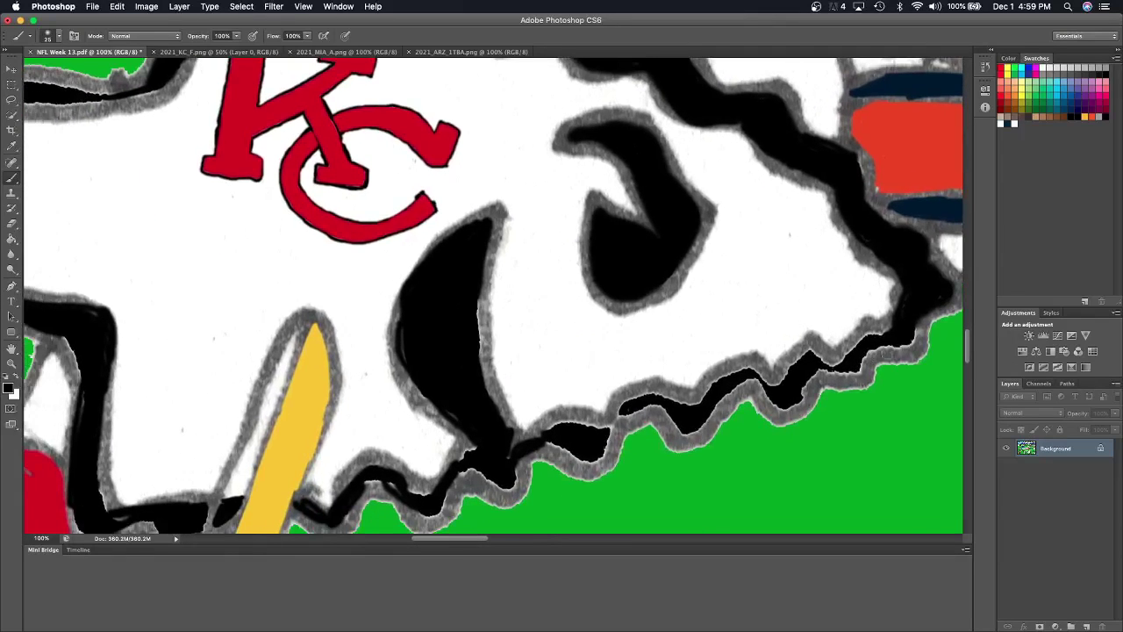
{"action": "mouse_move", "coordinate": [899, 323]}
{"action": "left_mouse_down"}
{"action": "mouse_move", "coordinate": [851, 348]}
{"action": "mouse_move", "coordinate": [891, 344]}
{"action": "mouse_move", "coordinate": [782, 379]}
{"action": "mouse_move", "coordinate": [802, 350]}
{"action": "mouse_move", "coordinate": [782, 389]}
{"action": "mouse_move", "coordinate": [733, 373]}
{"action": "mouse_move", "coordinate": [702, 397]}
{"action": "mouse_move", "coordinate": [746, 382]}
{"action": "mouse_move", "coordinate": [795, 395]}
{"action": "left_mouse_up"}
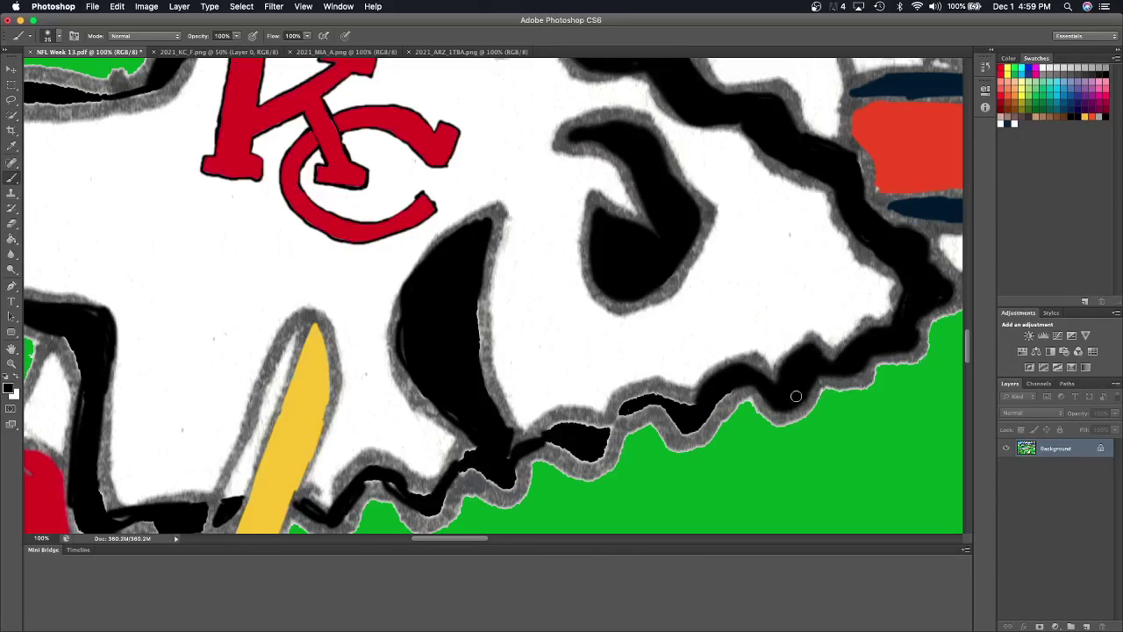
{"action": "mouse_move", "coordinate": [702, 397]}
{"action": "left_mouse_down"}
{"action": "mouse_move", "coordinate": [624, 406]}
{"action": "mouse_move", "coordinate": [655, 401]}
{"action": "mouse_move", "coordinate": [681, 428]}
{"action": "mouse_move", "coordinate": [715, 408]}
{"action": "mouse_move", "coordinate": [708, 399]}
{"action": "mouse_move", "coordinate": [591, 439]}
{"action": "mouse_move", "coordinate": [588, 427]}
{"action": "mouse_move", "coordinate": [526, 443]}
{"action": "mouse_move", "coordinate": [597, 458]}
{"action": "mouse_move", "coordinate": [600, 449]}
{"action": "left_mouse_up"}
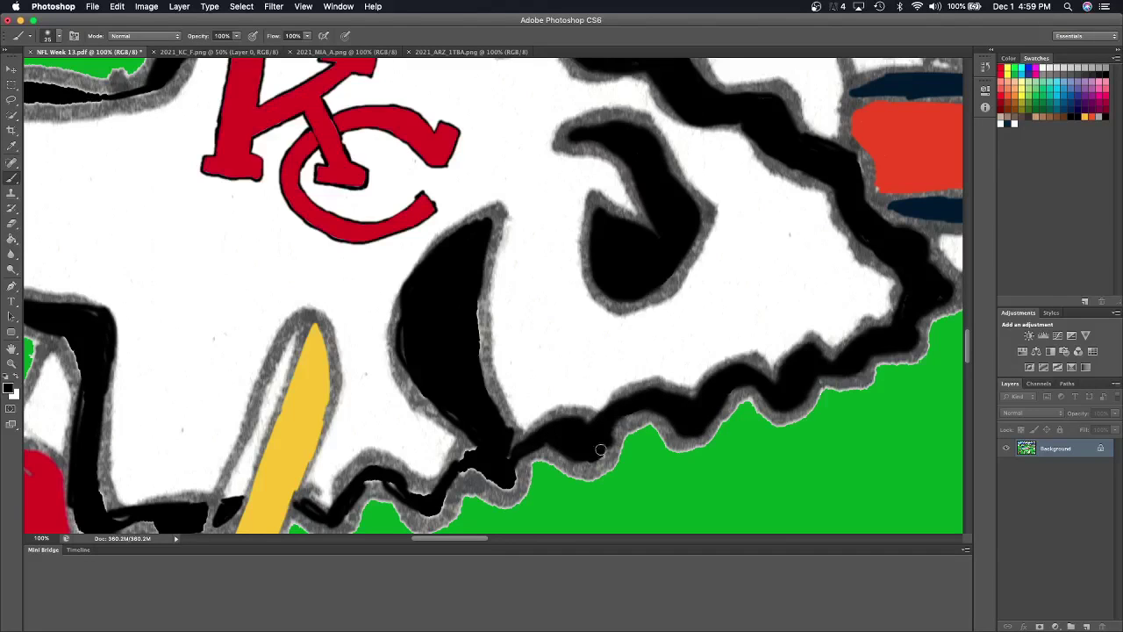
{"action": "mouse_move", "coordinate": [407, 306]}
{"action": "left_mouse_down"}
{"action": "mouse_move", "coordinate": [403, 359]}
{"action": "mouse_move", "coordinate": [478, 452]}
{"action": "left_mouse_up"}
{"action": "mouse_move", "coordinate": [465, 305]}
{"action": "left_mouse_down"}
{"action": "mouse_move", "coordinate": [480, 377]}
{"action": "mouse_move", "coordinate": [472, 254]}
{"action": "left_mouse_up"}
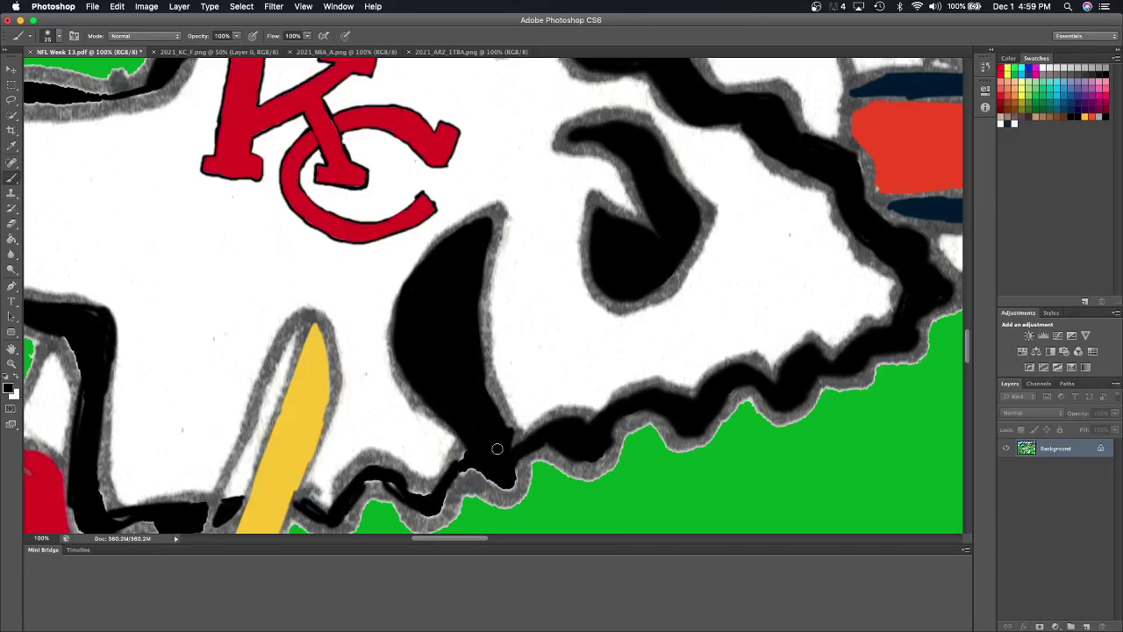
Fill the grey gaps along the wavy edge and thicken the left corner outline.
{"action": "scroll", "coordinate": [496, 448], "scroll_direction": "down", "scroll_amount": 5}
{"action": "scroll", "coordinate": [497, 448], "scroll_direction": "left", "scroll_amount": 5}
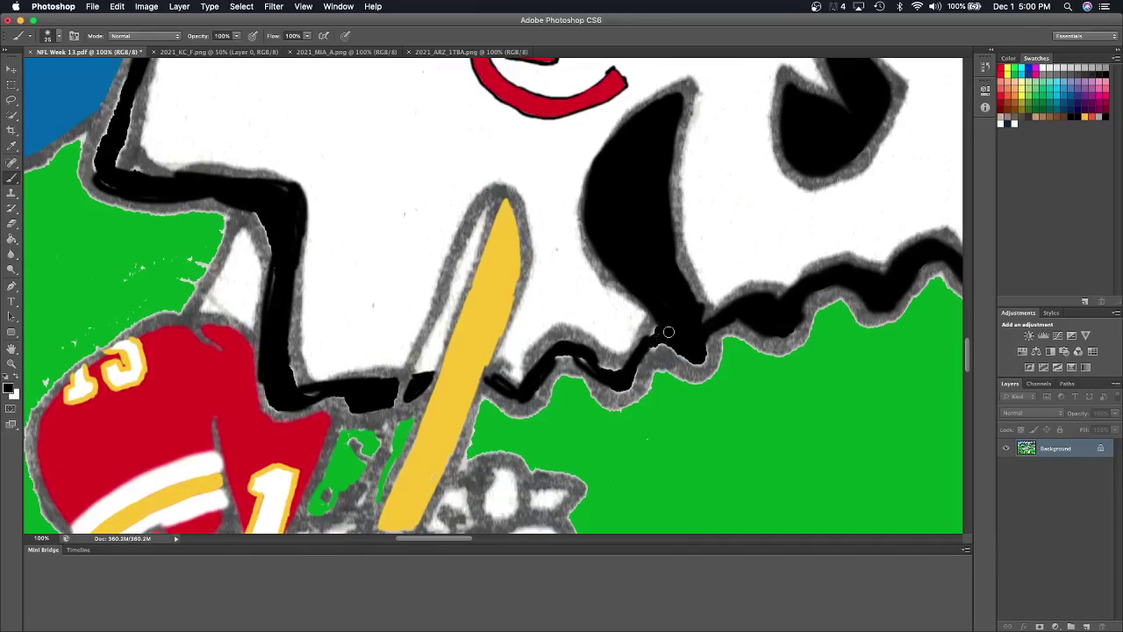
{"action": "mouse_move", "coordinate": [669, 332]}
{"action": "left_mouse_down"}
{"action": "mouse_move", "coordinate": [649, 344]}
{"action": "mouse_move", "coordinate": [688, 358]}
{"action": "mouse_move", "coordinate": [560, 358]}
{"action": "mouse_move", "coordinate": [615, 384]}
{"action": "left_mouse_up"}
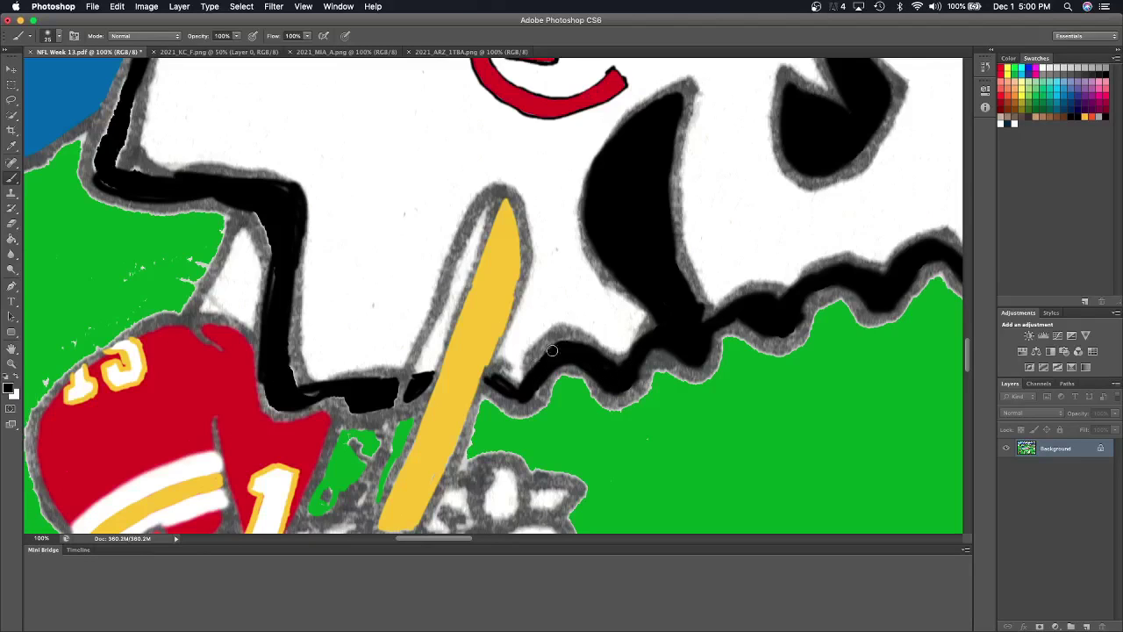
{"action": "mouse_move", "coordinate": [552, 350]}
{"action": "left_mouse_down"}
{"action": "mouse_move", "coordinate": [537, 384]}
{"action": "mouse_move", "coordinate": [516, 394]}
{"action": "mouse_move", "coordinate": [500, 368]}
{"action": "mouse_move", "coordinate": [492, 381]}
{"action": "mouse_move", "coordinate": [426, 375]}
{"action": "mouse_move", "coordinate": [431, 365]}
{"action": "mouse_move", "coordinate": [318, 386]}
{"action": "mouse_move", "coordinate": [322, 393]}
{"action": "left_mouse_up"}
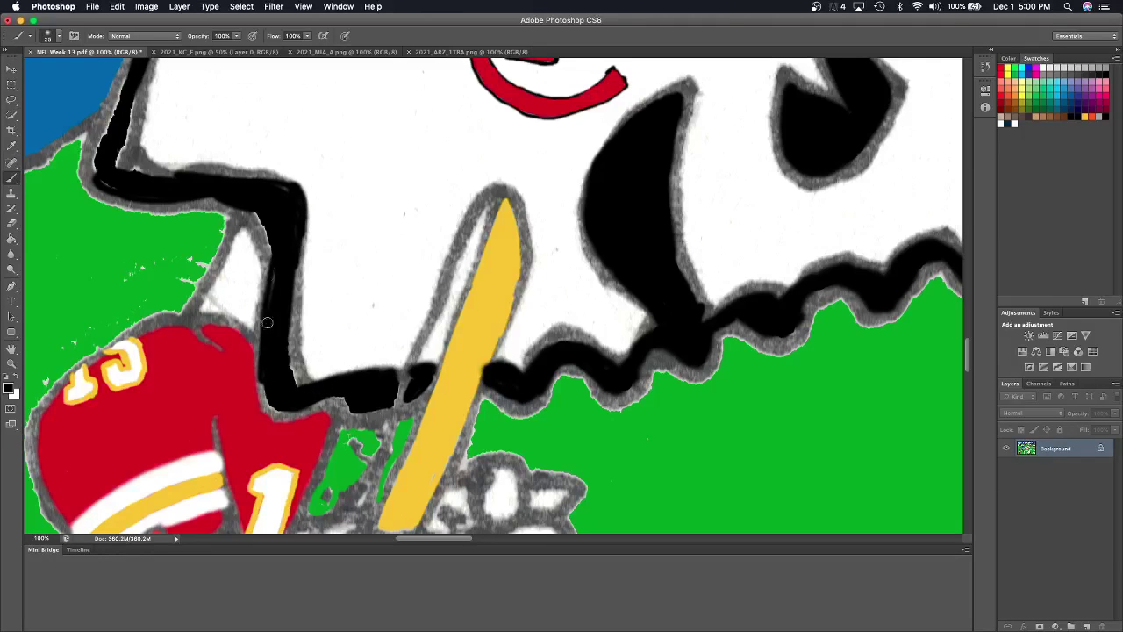
{"action": "mouse_move", "coordinate": [267, 322]}
{"action": "left_mouse_down"}
{"action": "mouse_move", "coordinate": [276, 407]}
{"action": "mouse_move", "coordinate": [288, 389]}
{"action": "left_mouse_up"}
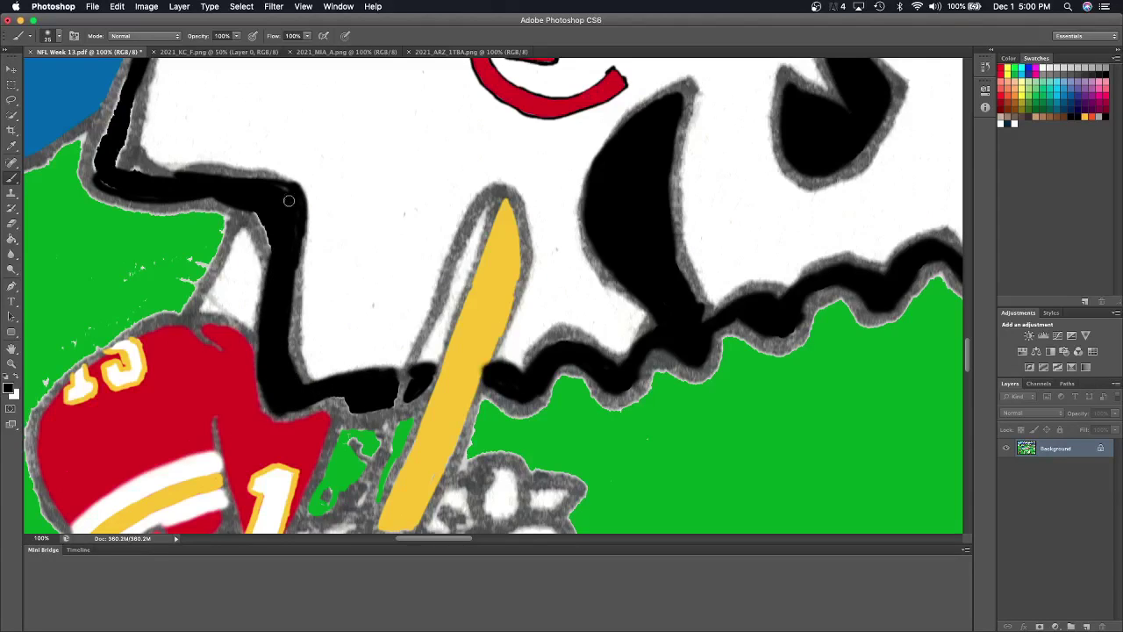
Extend the thick black outline up the arrowhead's left side to its upper-left corner.
{"action": "scroll", "coordinate": [276, 188], "scroll_direction": "up", "scroll_amount": 3}
{"action": "scroll", "coordinate": [275, 189], "scroll_direction": "left", "scroll_amount": 2}
{"action": "mouse_move", "coordinate": [200, 282]}
{"action": "left_mouse_down"}
{"action": "mouse_move", "coordinate": [202, 210]}
{"action": "mouse_move", "coordinate": [188, 266]}
{"action": "mouse_move", "coordinate": [204, 259]}
{"action": "mouse_move", "coordinate": [234, 301]}
{"action": "mouse_move", "coordinate": [211, 308]}
{"action": "left_mouse_up"}
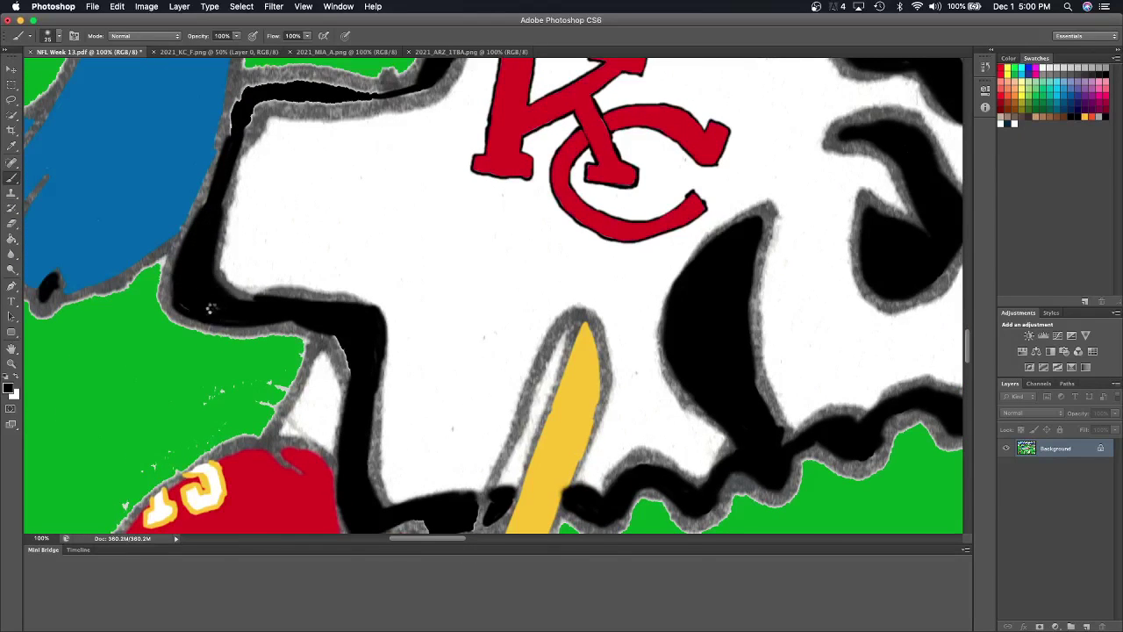
{"action": "mouse_move", "coordinate": [214, 220]}
{"action": "left_mouse_down"}
{"action": "mouse_move", "coordinate": [241, 95]}
{"action": "mouse_move", "coordinate": [274, 81]}
{"action": "mouse_move", "coordinate": [270, 92]}
{"action": "mouse_move", "coordinate": [268, 82]}
{"action": "mouse_move", "coordinate": [344, 81]}
{"action": "mouse_move", "coordinate": [263, 101]}
{"action": "mouse_move", "coordinate": [356, 93]}
{"action": "left_mouse_up"}
{"action": "scroll", "coordinate": [355, 93], "scroll_direction": "up", "scroll_amount": 5}
{"action": "mouse_move", "coordinate": [379, 254]}
{"action": "left_mouse_down"}
{"action": "mouse_move", "coordinate": [333, 271]}
{"action": "mouse_move", "coordinate": [389, 270]}
{"action": "mouse_move", "coordinate": [367, 273]}
{"action": "left_mouse_up"}
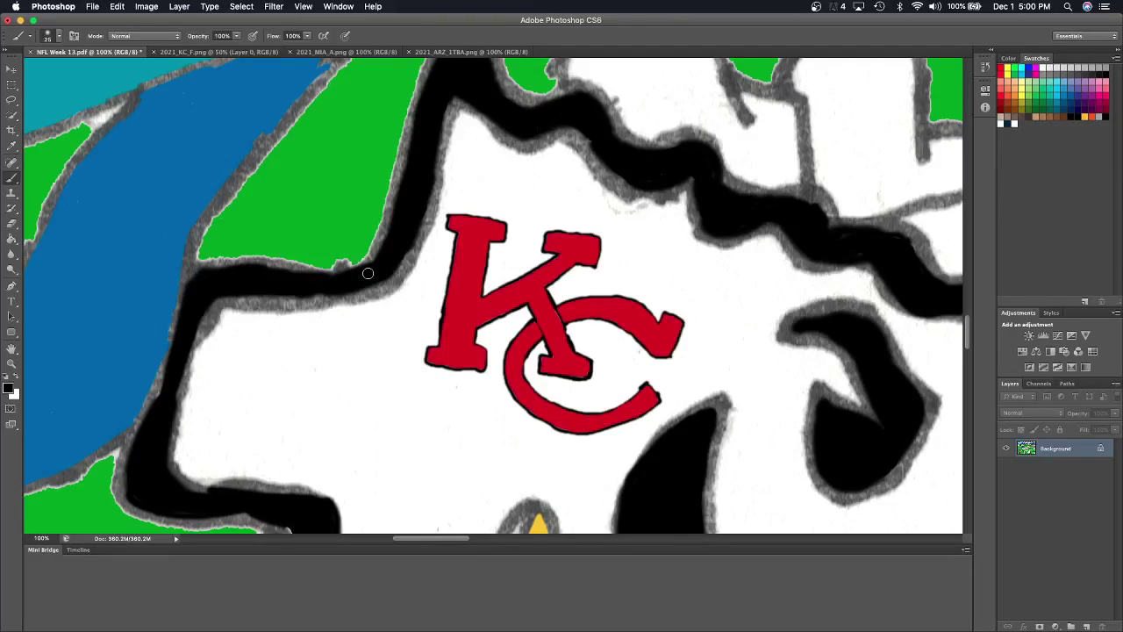
Close 2021_KC_F.png, sample the ARZ jersey red, and return to the NFL Week 13 drawing.
{"action": "key", "text": "ctrl+minus"}
{"action": "key", "text": "ctrl+minus"}
{"action": "key", "text": "ctrl+minus"}
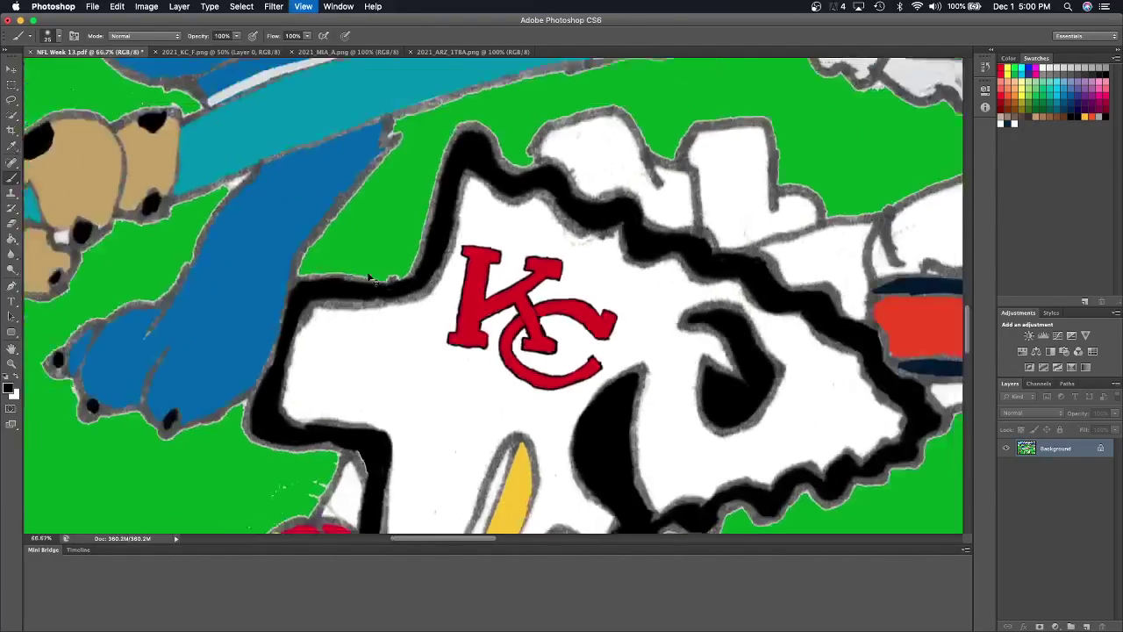
{"action": "key", "text": "ctrl+minus"}
{"action": "key", "text": "ctrl+minus"}
{"action": "key", "text": "ctrl+minus"}
{"action": "key", "text": "ctrl+minus"}
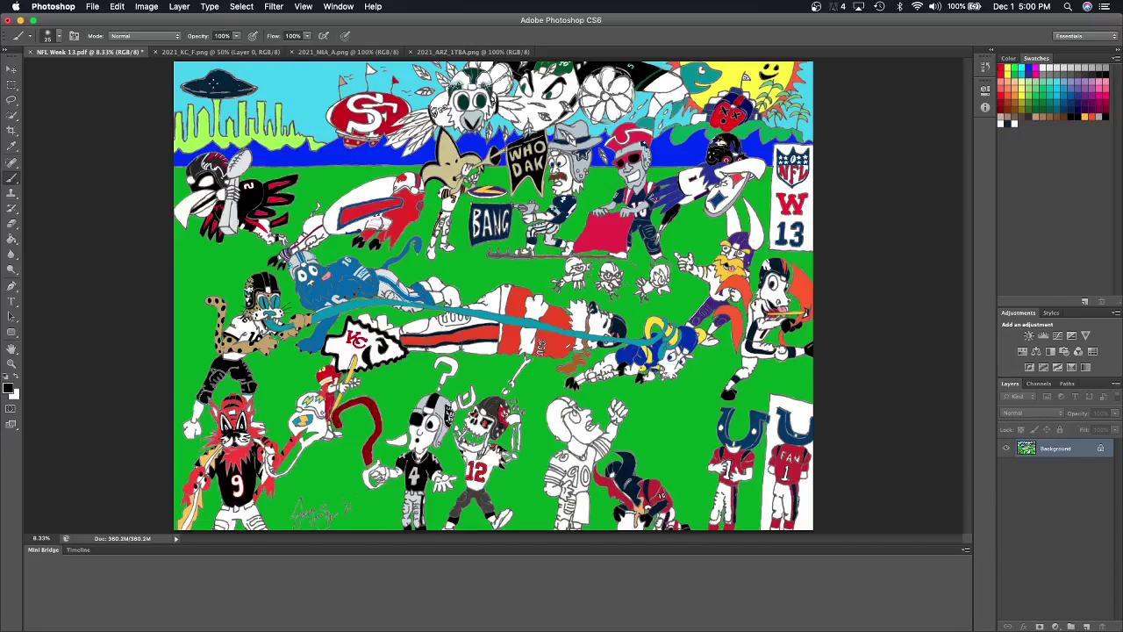
{"action": "left_click", "coordinate": [157, 53]}
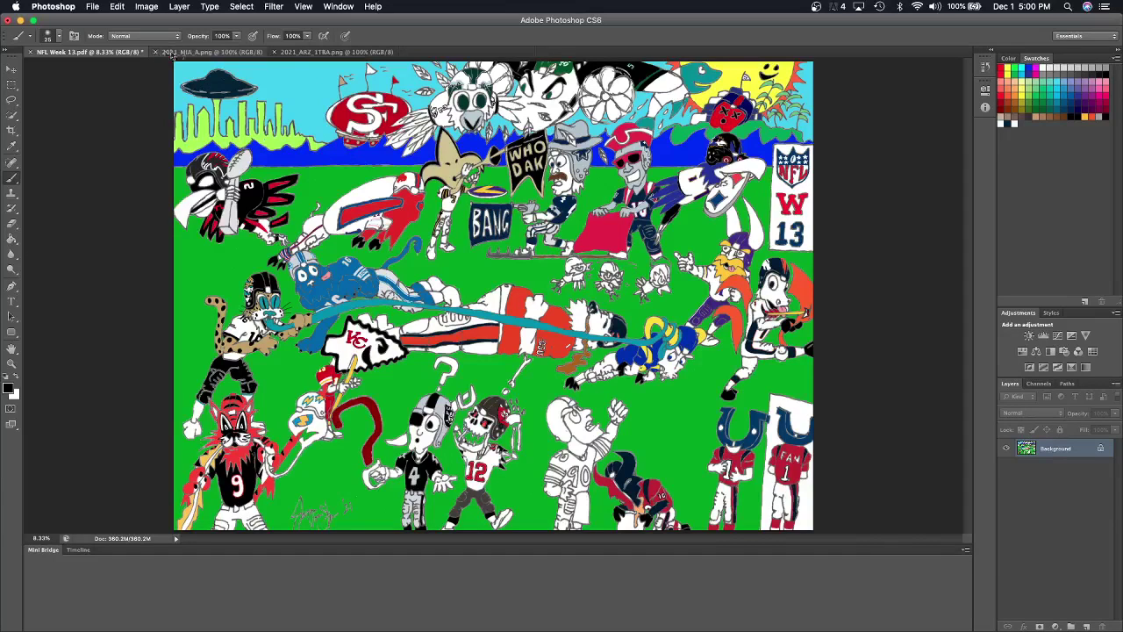
{"action": "left_click", "coordinate": [304, 52]}
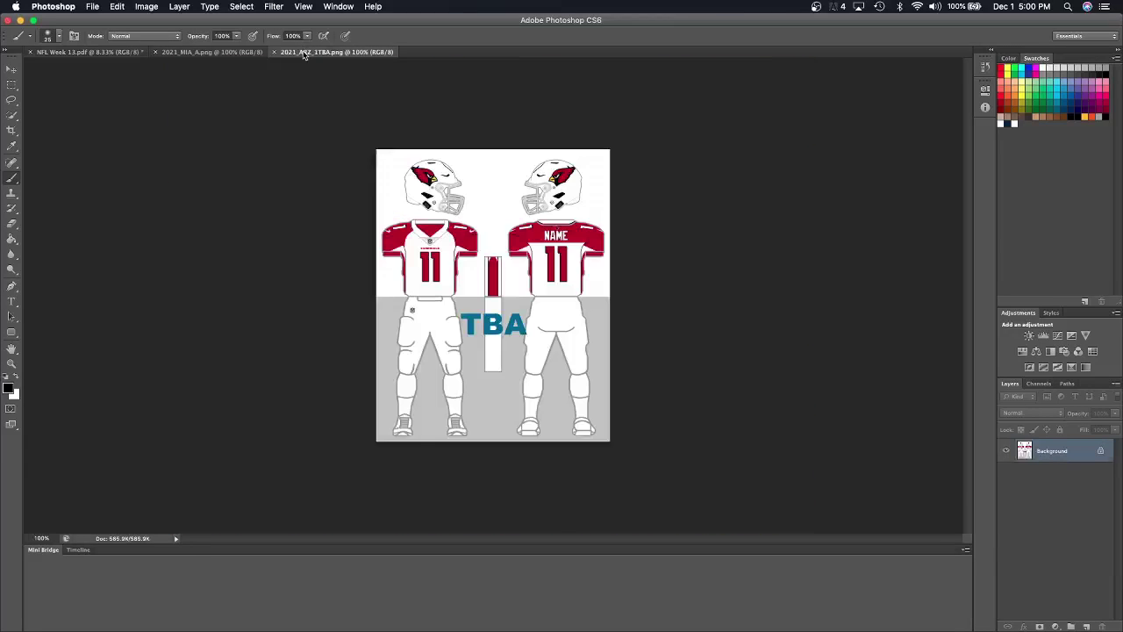
{"action": "left_click", "coordinate": [11, 145]}
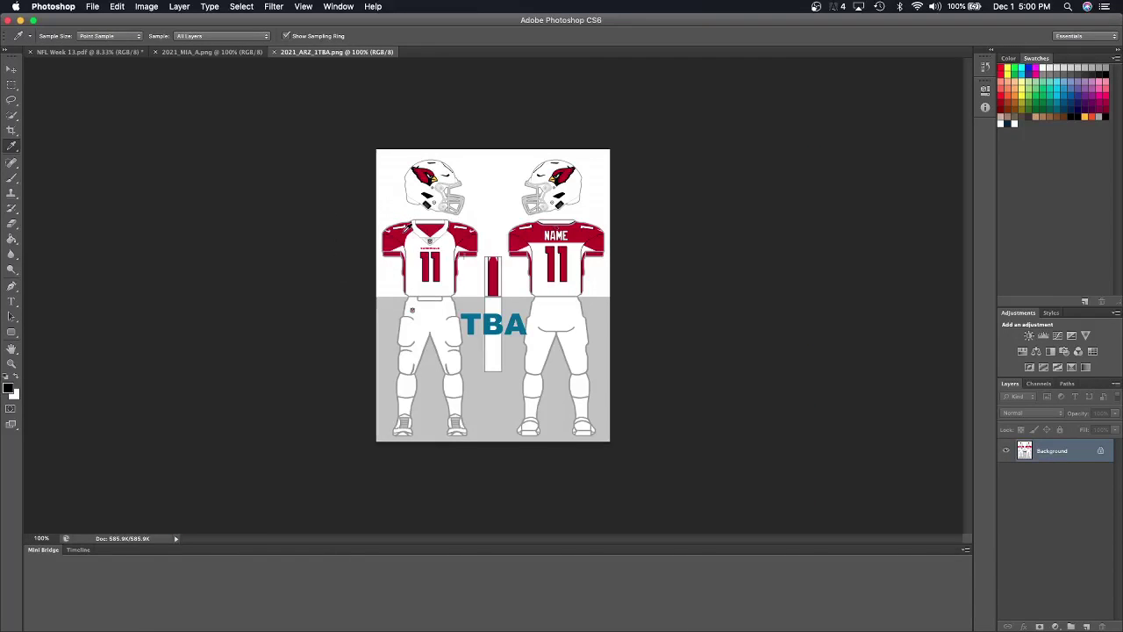
{"action": "left_click", "coordinate": [121, 53]}
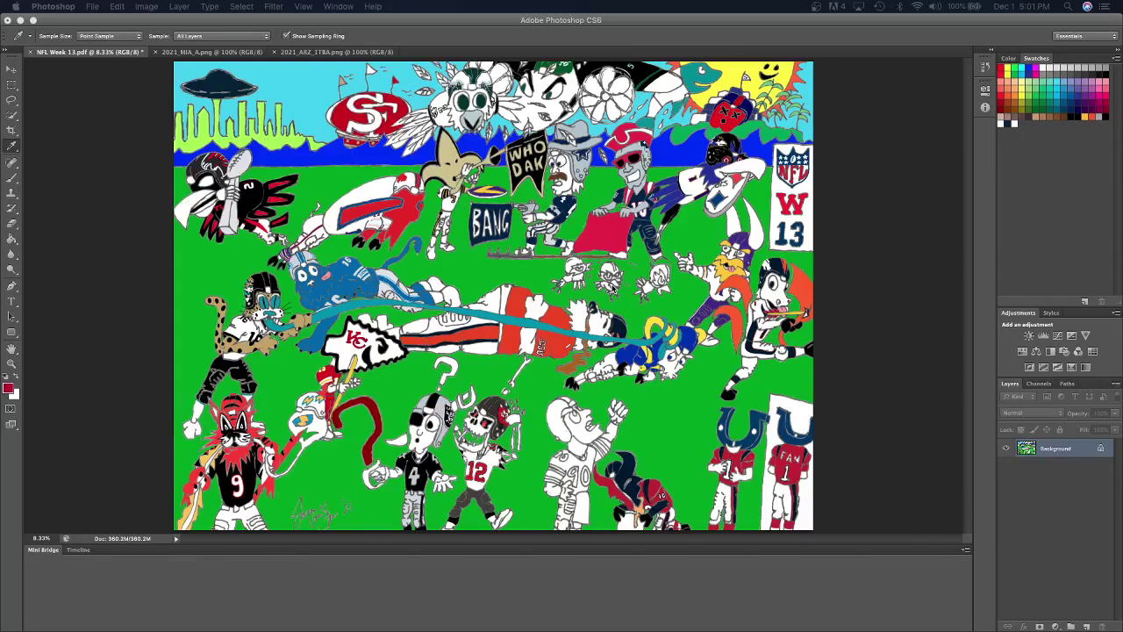
Zoom in on the birds and paint the middle bird's chest red.
{"action": "left_click", "coordinate": [783, 35]}
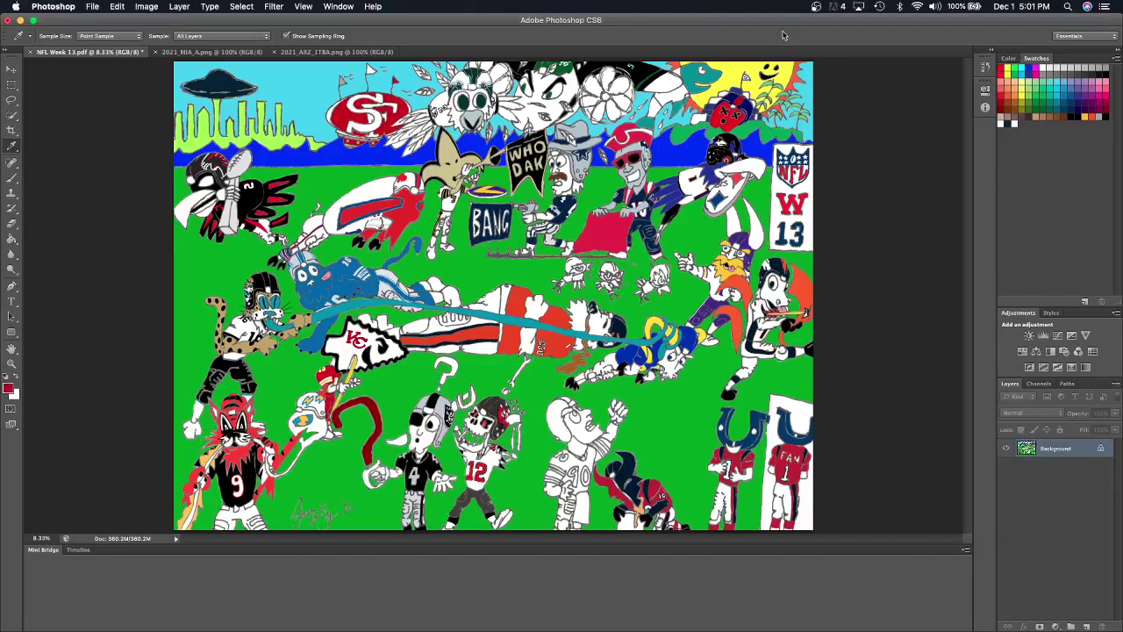
{"action": "key", "text": "super+plus"}
{"action": "key", "text": "super+plus"}
{"action": "key", "text": "super+plus"}
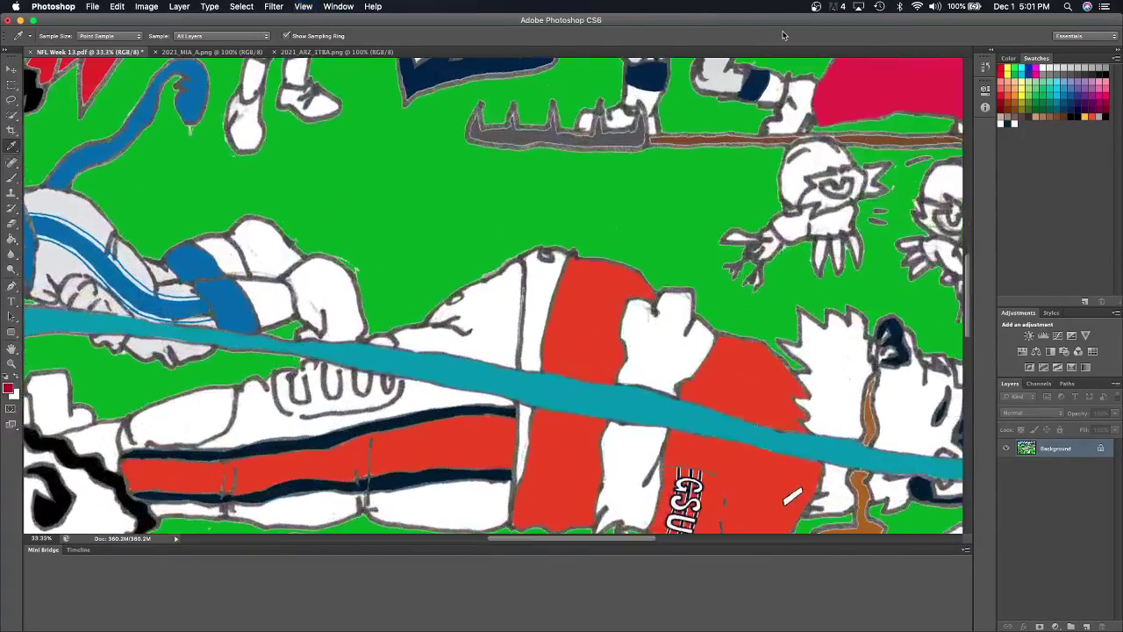
{"action": "scroll", "coordinate": [783, 35], "scroll_direction": "right", "scroll_amount": 5}
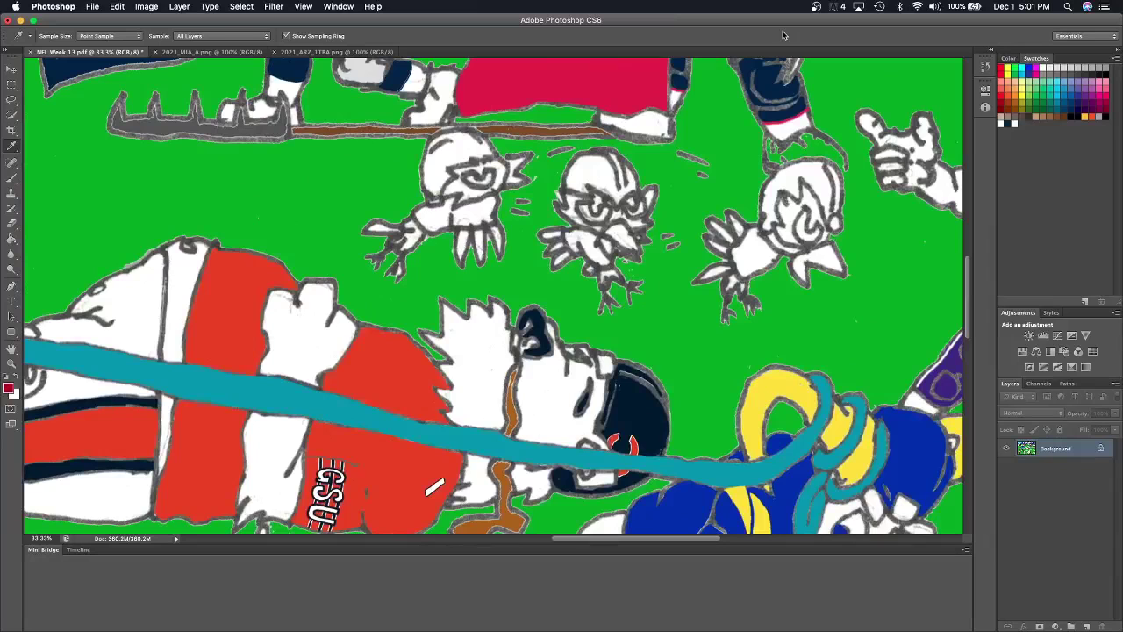
{"action": "key", "text": "super+plus"}
{"action": "scroll", "coordinate": [783, 36], "scroll_direction": "up", "scroll_amount": 2}
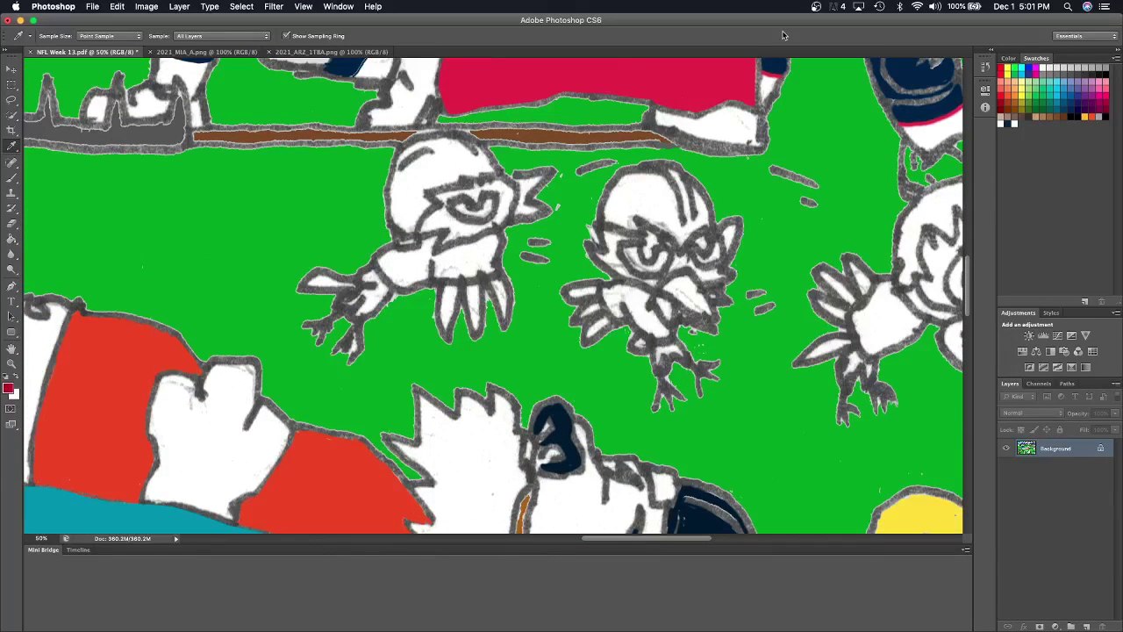
{"action": "left_click", "coordinate": [12, 178]}
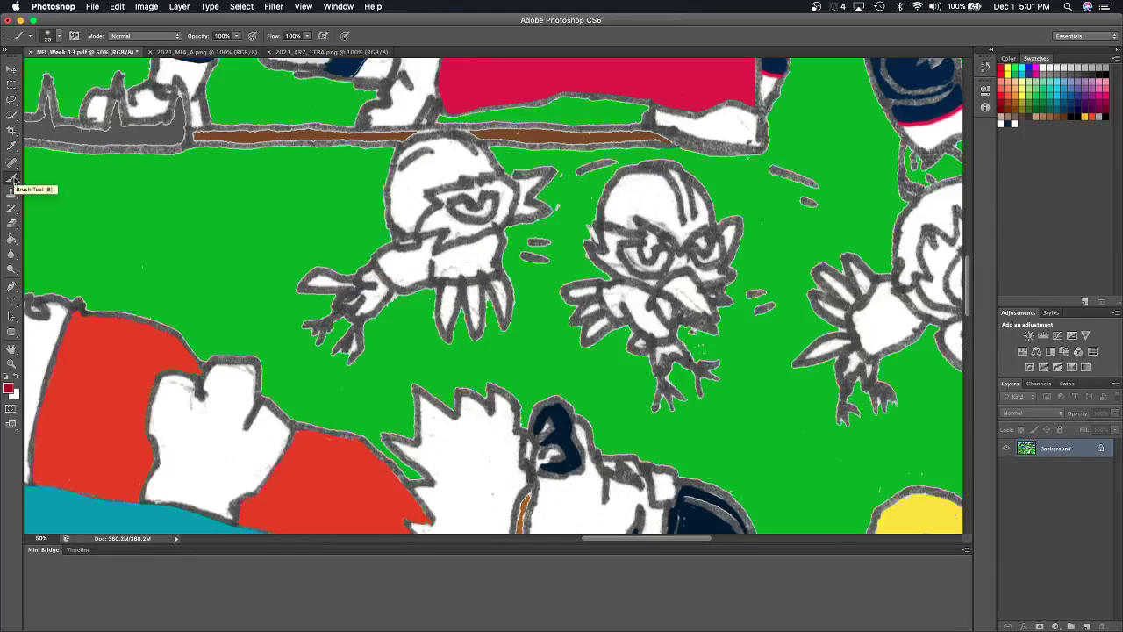
{"action": "left_click_drag", "start_coordinate": [624, 285], "coordinate": [605, 300]}
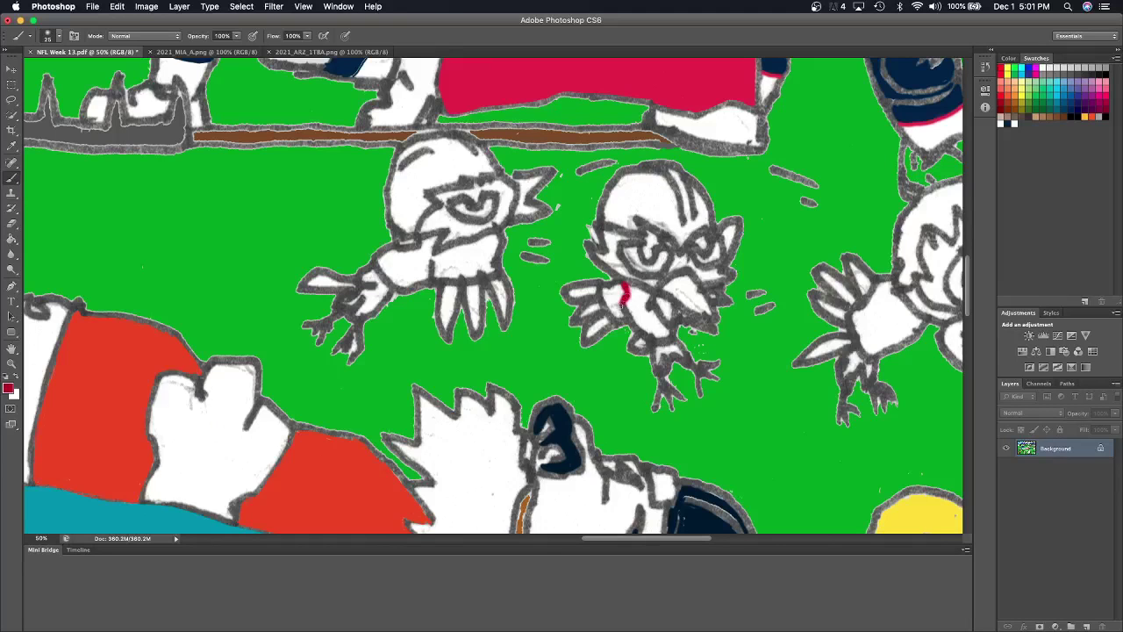
{"action": "mouse_move", "coordinate": [609, 299]}
{"action": "left_mouse_down"}
{"action": "mouse_move", "coordinate": [614, 315]}
{"action": "mouse_move", "coordinate": [623, 291]}
{"action": "mouse_move", "coordinate": [618, 310]}
{"action": "mouse_move", "coordinate": [611, 289]}
{"action": "left_mouse_up"}
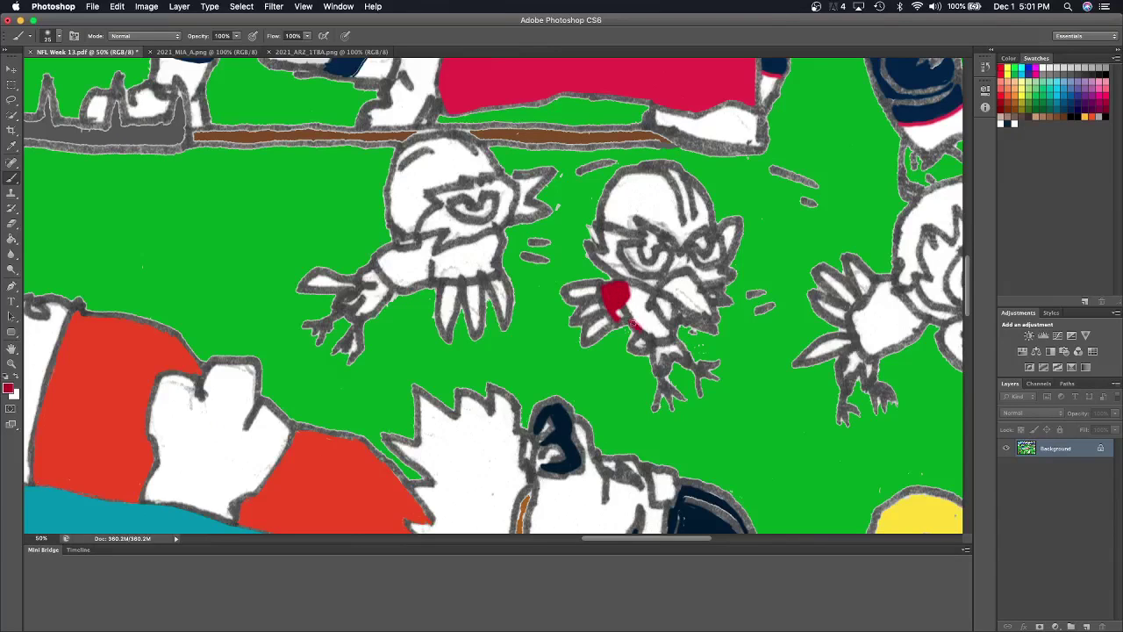
{"action": "left_click_drag", "start_coordinate": [626, 316], "coordinate": [645, 336]}
Paint the right bird's chest, arm and raised hand and the middle bird's lower arm red.
{"action": "mouse_move", "coordinate": [878, 286]}
{"action": "left_mouse_down"}
{"action": "mouse_move", "coordinate": [868, 305]}
{"action": "mouse_move", "coordinate": [888, 300]}
{"action": "mouse_move", "coordinate": [873, 304]}
{"action": "mouse_move", "coordinate": [859, 349]}
{"action": "left_mouse_up"}
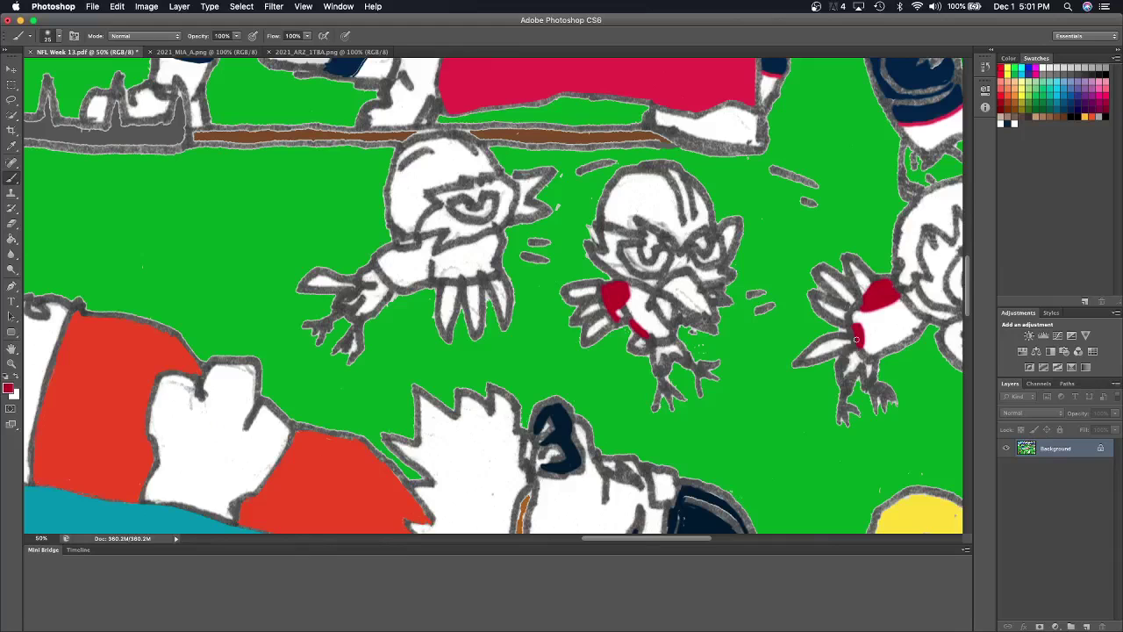
{"action": "scroll", "coordinate": [855, 339], "scroll_direction": "right", "scroll_amount": 3}
{"action": "scroll", "coordinate": [855, 338], "scroll_direction": "right", "scroll_amount": 2}
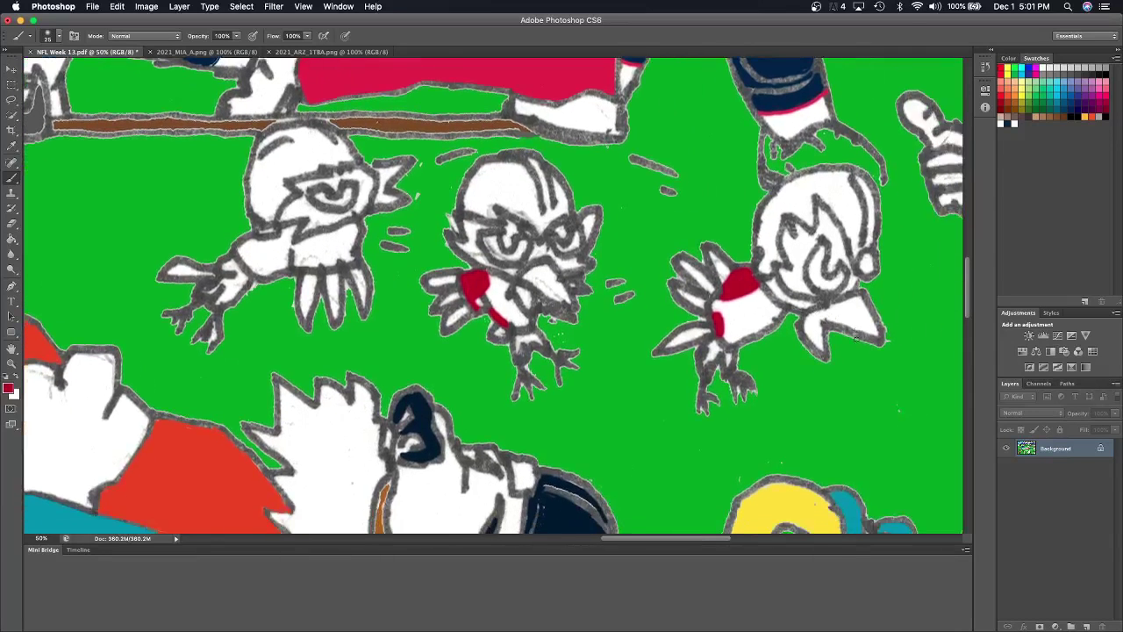
{"action": "mouse_move", "coordinate": [700, 349]}
{"action": "left_mouse_down"}
{"action": "mouse_move", "coordinate": [712, 343]}
{"action": "mouse_move", "coordinate": [703, 360]}
{"action": "left_mouse_up"}
{"action": "mouse_move", "coordinate": [511, 332]}
{"action": "left_mouse_down"}
{"action": "mouse_move", "coordinate": [512, 350]}
{"action": "mouse_move", "coordinate": [451, 321]}
{"action": "mouse_move", "coordinate": [451, 277]}
{"action": "left_mouse_up"}
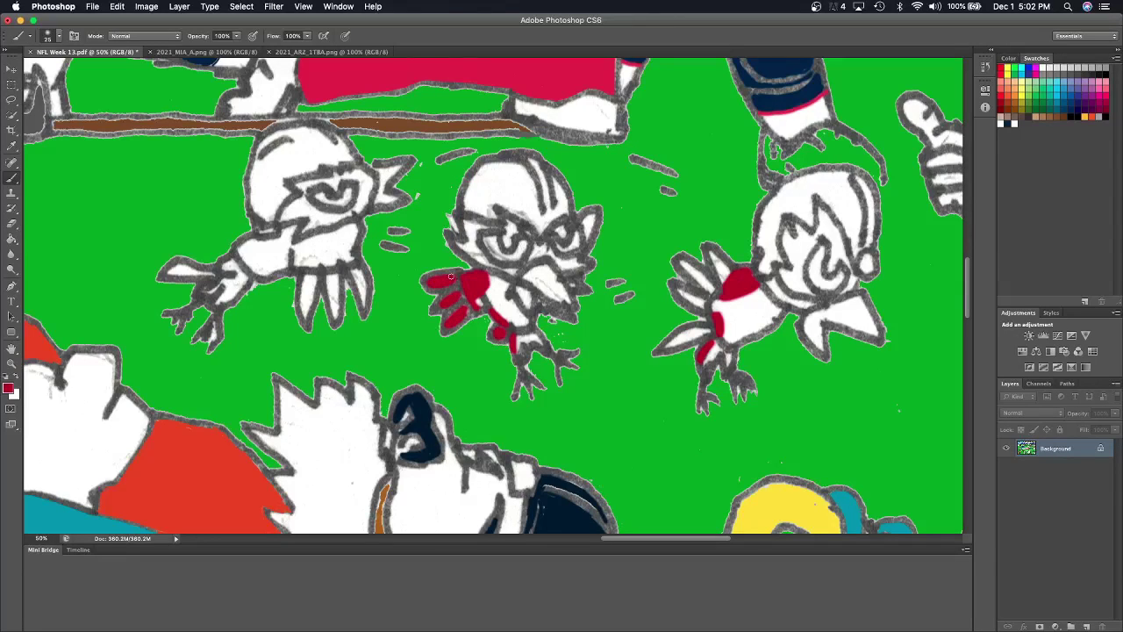
{"action": "mouse_move", "coordinate": [712, 255]}
{"action": "left_mouse_down"}
{"action": "mouse_move", "coordinate": [724, 282]}
{"action": "mouse_move", "coordinate": [692, 276]}
{"action": "mouse_move", "coordinate": [712, 288]}
{"action": "mouse_move", "coordinate": [695, 305]}
{"action": "mouse_move", "coordinate": [709, 300]}
{"action": "mouse_move", "coordinate": [665, 350]}
{"action": "mouse_move", "coordinate": [702, 330]}
{"action": "left_mouse_up"}
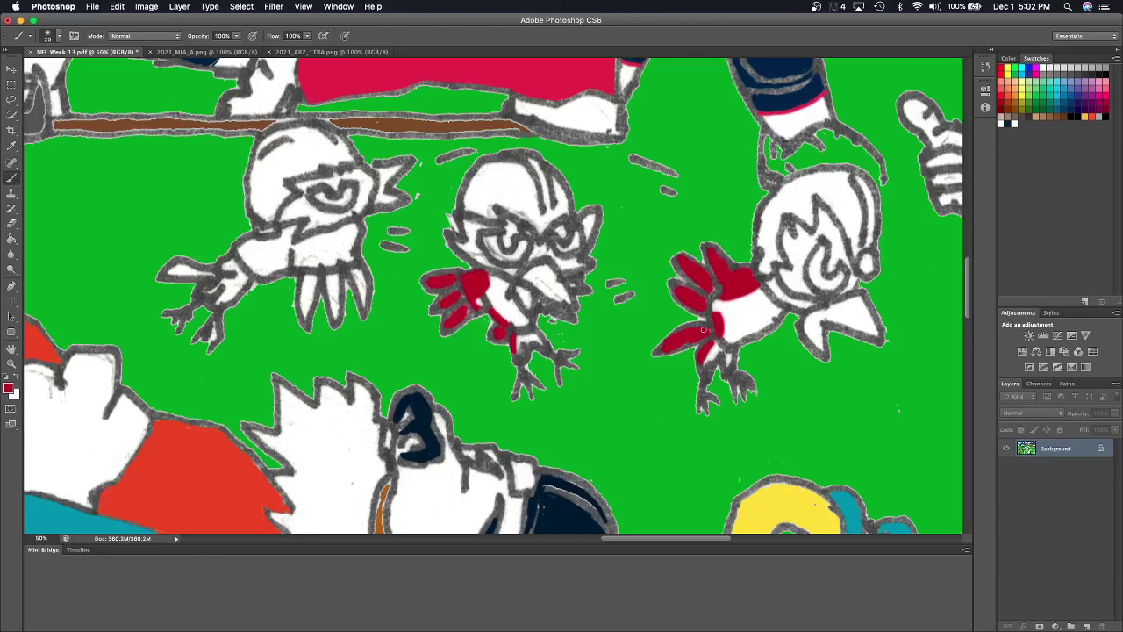
Paint the left bird's hand and fingers red, then reset the colour to black.
{"action": "scroll", "coordinate": [702, 330], "scroll_direction": "up", "scroll_amount": 3}
{"action": "scroll", "coordinate": [702, 329], "scroll_direction": "right", "scroll_amount": 3}
{"action": "scroll", "coordinate": [703, 329], "scroll_direction": "up", "scroll_amount": 2}
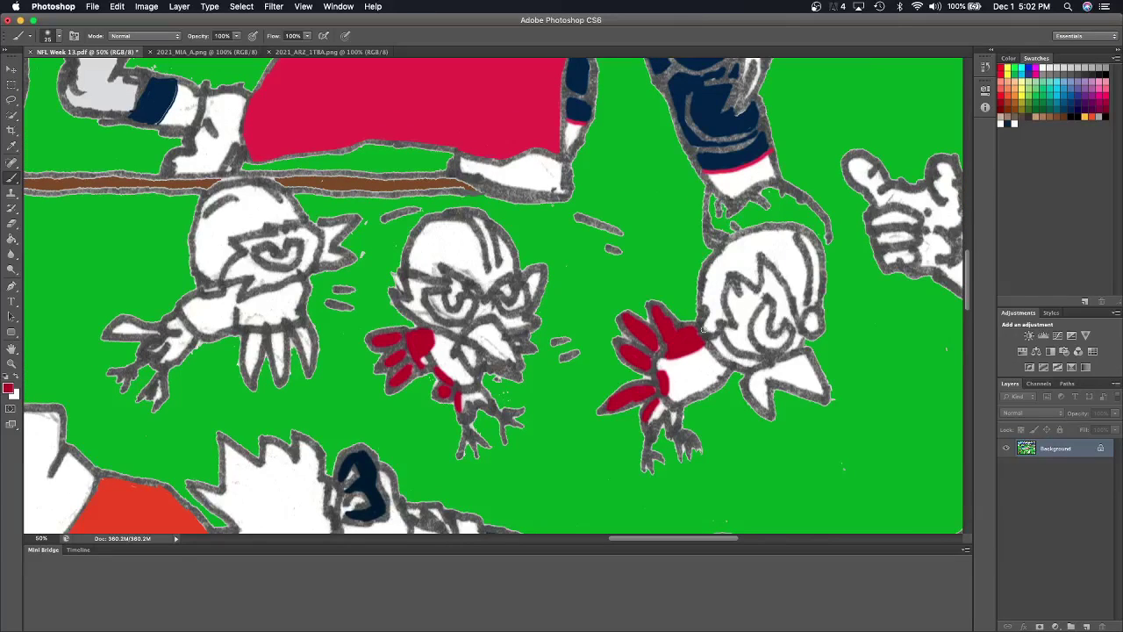
{"action": "mouse_move", "coordinate": [251, 335]}
{"action": "left_mouse_down"}
{"action": "mouse_move", "coordinate": [255, 377]}
{"action": "mouse_move", "coordinate": [263, 363]}
{"action": "mouse_move", "coordinate": [280, 366]}
{"action": "mouse_move", "coordinate": [274, 335]}
{"action": "mouse_move", "coordinate": [286, 362]}
{"action": "mouse_move", "coordinate": [298, 349]}
{"action": "left_mouse_up"}
{"action": "mouse_move", "coordinate": [123, 327]}
{"action": "left_mouse_down"}
{"action": "mouse_move", "coordinate": [140, 330]}
{"action": "mouse_move", "coordinate": [114, 331]}
{"action": "mouse_move", "coordinate": [154, 331]}
{"action": "left_mouse_up"}
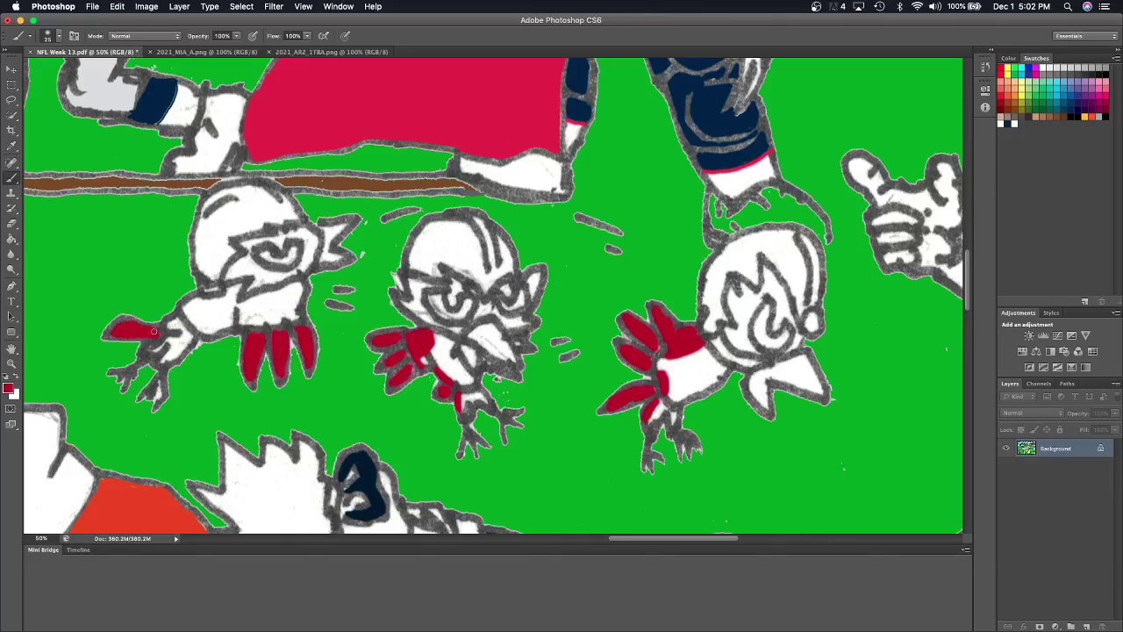
{"action": "left_click", "coordinate": [7, 378]}
Paint black eye masks on the middle, right and left birds.
{"action": "mouse_move", "coordinate": [420, 308]}
{"action": "left_mouse_down"}
{"action": "mouse_move", "coordinate": [413, 316]}
{"action": "mouse_move", "coordinate": [416, 282]}
{"action": "mouse_move", "coordinate": [456, 291]}
{"action": "mouse_move", "coordinate": [449, 303]}
{"action": "mouse_move", "coordinate": [456, 279]}
{"action": "mouse_move", "coordinate": [486, 308]}
{"action": "mouse_move", "coordinate": [474, 296]}
{"action": "mouse_move", "coordinate": [479, 314]}
{"action": "mouse_move", "coordinate": [445, 328]}
{"action": "mouse_move", "coordinate": [461, 326]}
{"action": "mouse_move", "coordinate": [509, 285]}
{"action": "mouse_move", "coordinate": [496, 312]}
{"action": "mouse_move", "coordinate": [518, 327]}
{"action": "mouse_move", "coordinate": [527, 317]}
{"action": "mouse_move", "coordinate": [523, 330]}
{"action": "mouse_move", "coordinate": [534, 275]}
{"action": "left_mouse_up"}
{"action": "mouse_move", "coordinate": [734, 292]}
{"action": "left_mouse_down"}
{"action": "mouse_move", "coordinate": [728, 318]}
{"action": "mouse_move", "coordinate": [742, 289]}
{"action": "mouse_move", "coordinate": [751, 325]}
{"action": "mouse_move", "coordinate": [771, 284]}
{"action": "mouse_move", "coordinate": [777, 311]}
{"action": "mouse_move", "coordinate": [785, 274]}
{"action": "mouse_move", "coordinate": [781, 329]}
{"action": "mouse_move", "coordinate": [781, 309]}
{"action": "mouse_move", "coordinate": [797, 346]}
{"action": "mouse_move", "coordinate": [800, 338]}
{"action": "left_mouse_up"}
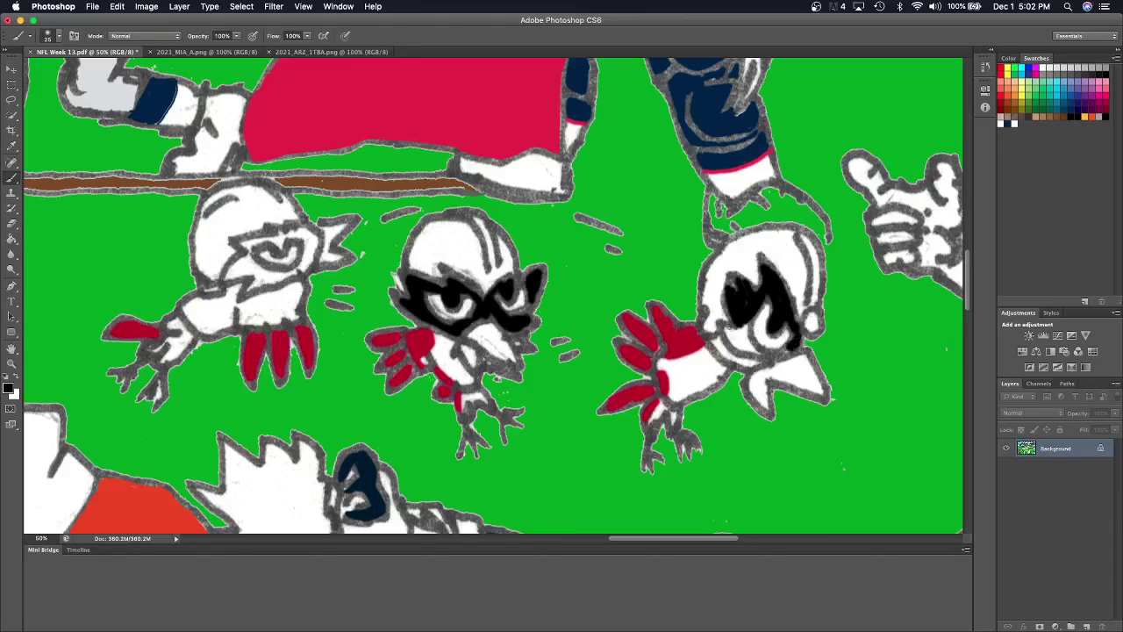
{"action": "mouse_move", "coordinate": [729, 332]}
{"action": "left_mouse_down"}
{"action": "mouse_move", "coordinate": [736, 340]}
{"action": "mouse_move", "coordinate": [743, 327]}
{"action": "mouse_move", "coordinate": [751, 346]}
{"action": "mouse_move", "coordinate": [787, 351]}
{"action": "left_mouse_up"}
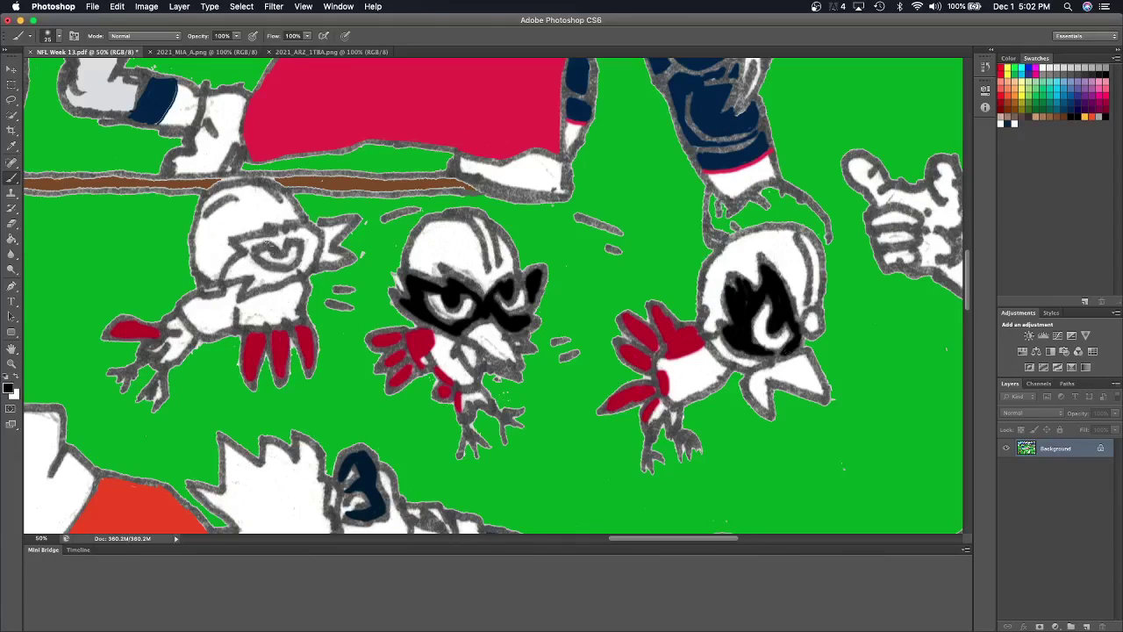
{"action": "mouse_move", "coordinate": [246, 242]}
{"action": "left_mouse_down"}
{"action": "mouse_move", "coordinate": [302, 230]}
{"action": "mouse_move", "coordinate": [289, 249]}
{"action": "mouse_move", "coordinate": [289, 235]}
{"action": "mouse_move", "coordinate": [313, 242]}
{"action": "mouse_move", "coordinate": [307, 265]}
{"action": "mouse_move", "coordinate": [230, 274]}
{"action": "mouse_move", "coordinate": [308, 262]}
{"action": "mouse_move", "coordinate": [296, 262]}
{"action": "left_mouse_up"}
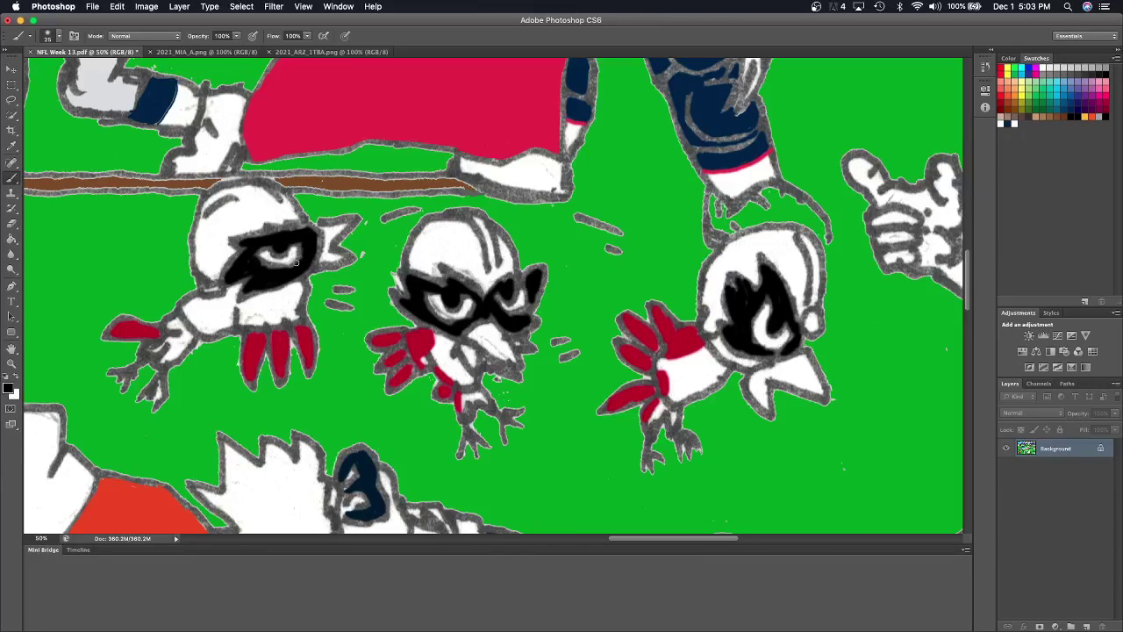
Shrink the brush to 17 px and zoom to 100% on the middle bird.
{"action": "left_click", "coordinate": [59, 36]}
{"action": "left_click_drag", "start_coordinate": [48, 70], "coordinate": [29, 72]}
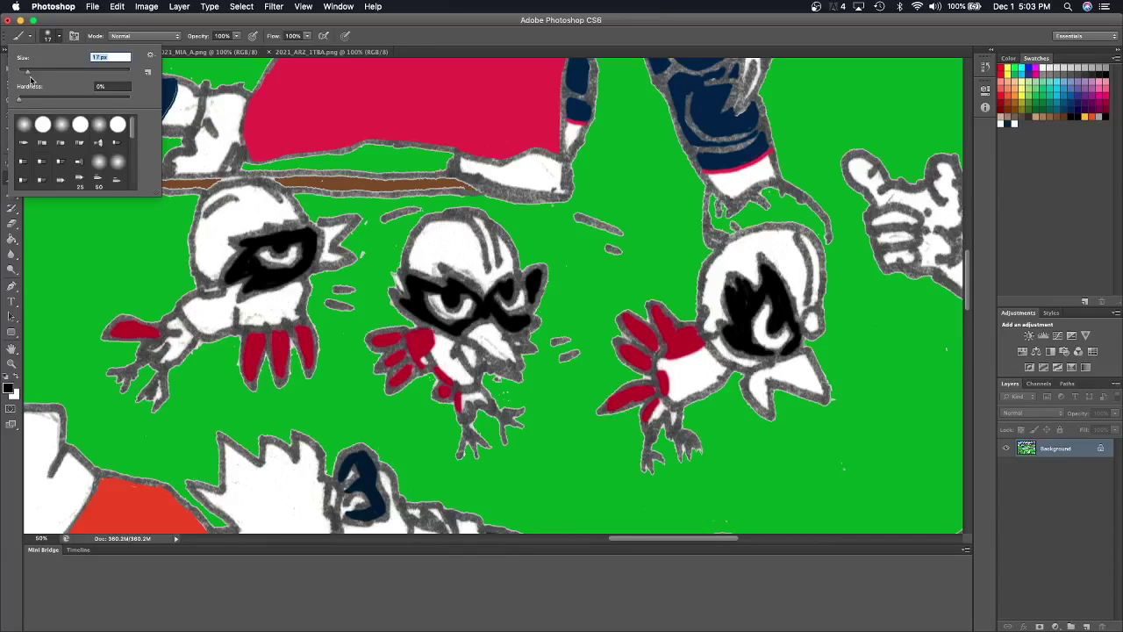
{"action": "key", "text": "Return"}
{"action": "key", "text": "super+1"}
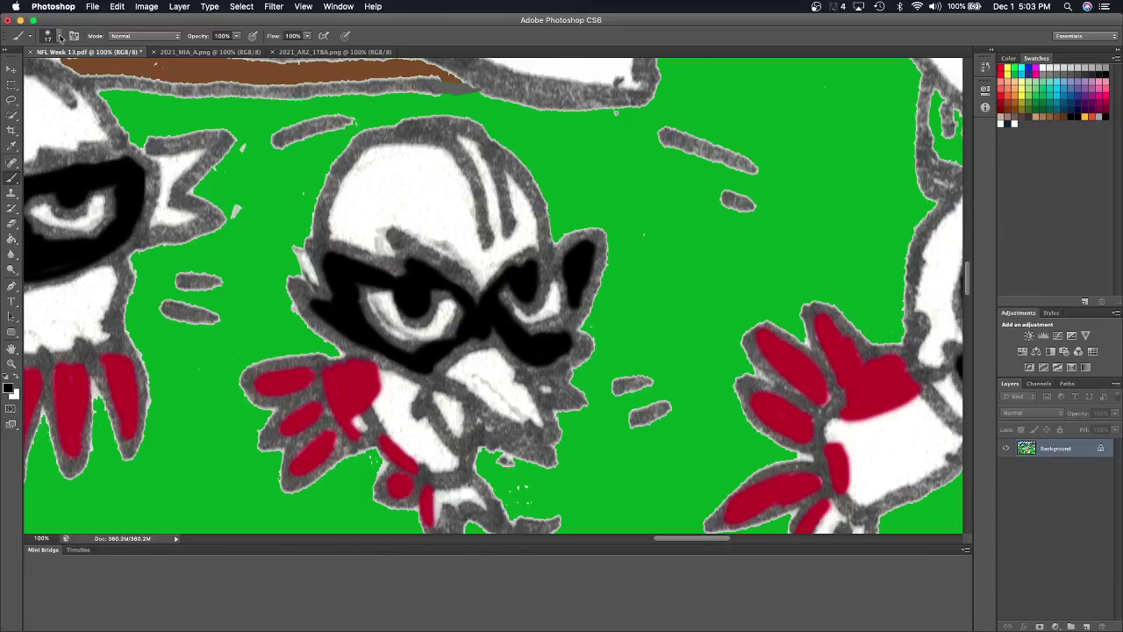
Set the brush to 10 px and draw thin black lines on the red wing and beak.
{"action": "left_click", "coordinate": [59, 36]}
{"action": "left_click_drag", "start_coordinate": [40, 74], "coordinate": [27, 74]}
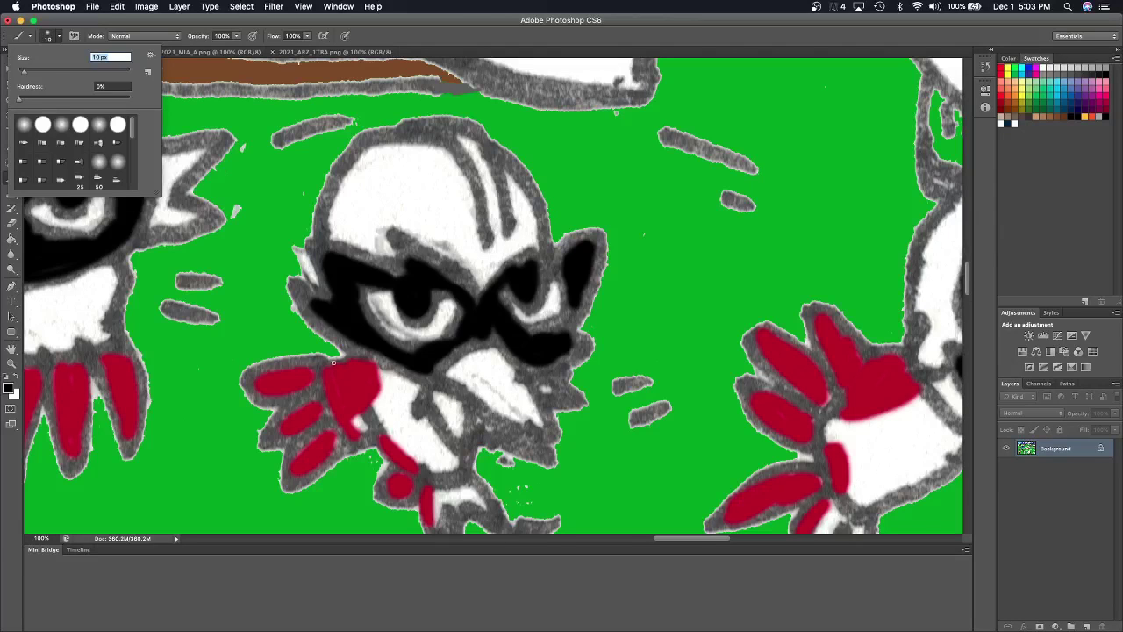
{"action": "mouse_move", "coordinate": [334, 362]}
{"action": "left_mouse_down"}
{"action": "mouse_move", "coordinate": [430, 492]}
{"action": "mouse_move", "coordinate": [427, 528]}
{"action": "left_mouse_up"}
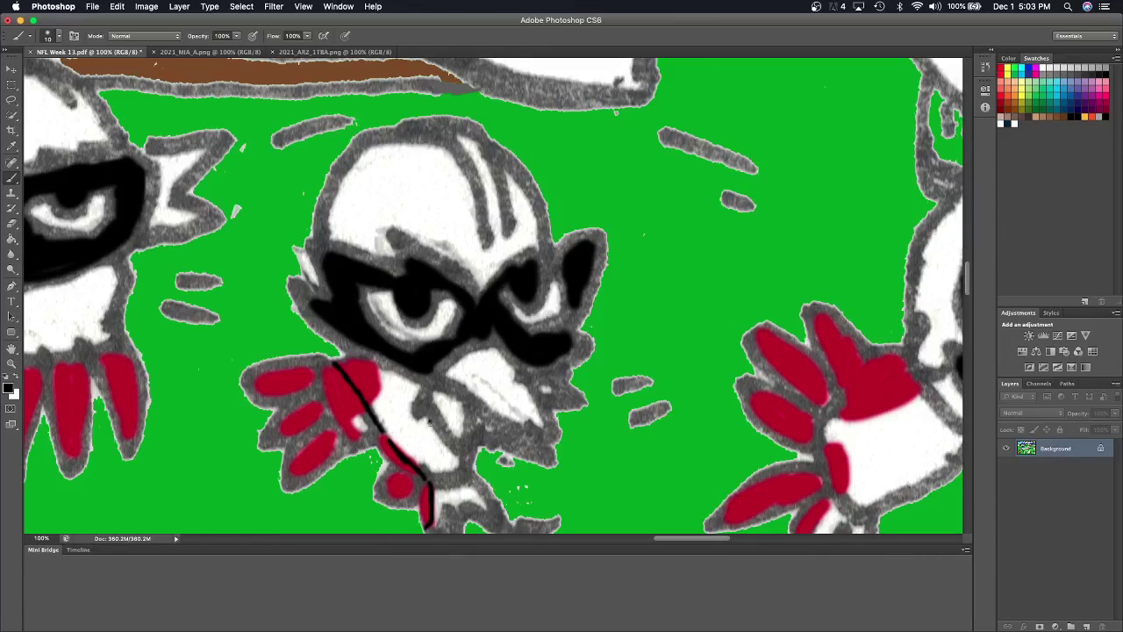
{"action": "mouse_move", "coordinate": [429, 421]}
{"action": "left_mouse_down"}
{"action": "mouse_move", "coordinate": [437, 451]}
{"action": "mouse_move", "coordinate": [439, 435]}
{"action": "left_mouse_up"}
{"action": "left_click_drag", "start_coordinate": [352, 365], "coordinate": [374, 358]}
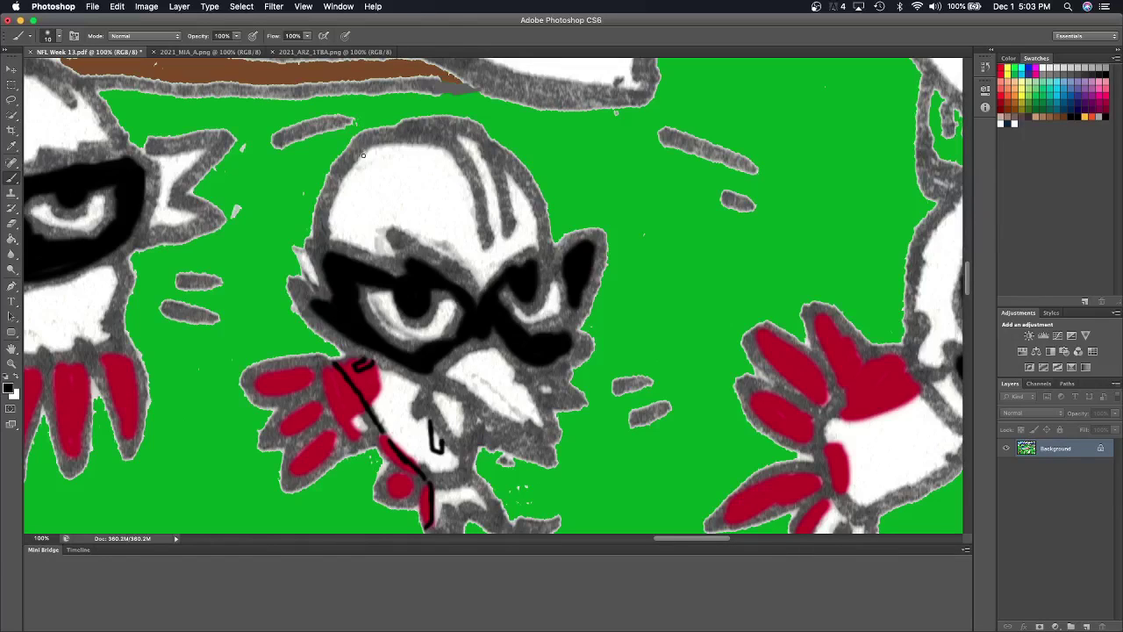
Draw a small black triangular bird-head logo on the middle bird's helmet.
{"action": "mouse_move", "coordinate": [360, 155]}
{"action": "left_mouse_down"}
{"action": "mouse_move", "coordinate": [391, 211]}
{"action": "mouse_move", "coordinate": [364, 203]}
{"action": "mouse_move", "coordinate": [391, 211]}
{"action": "mouse_move", "coordinate": [358, 216]}
{"action": "left_mouse_up"}
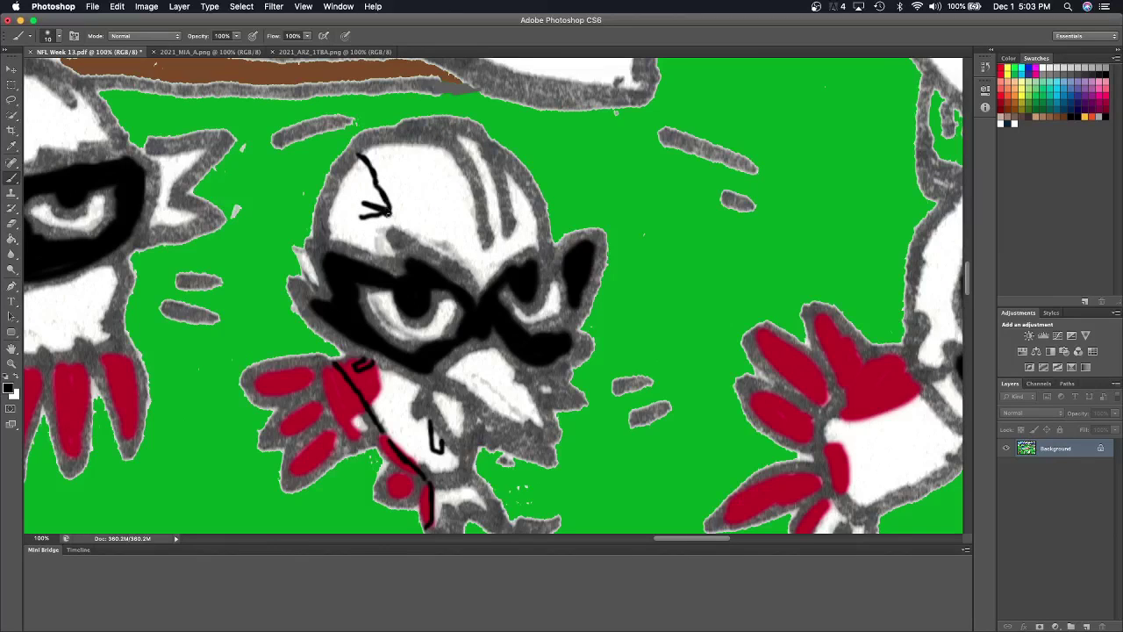
{"action": "mouse_move", "coordinate": [376, 214]}
{"action": "left_mouse_down"}
{"action": "mouse_move", "coordinate": [360, 218]}
{"action": "mouse_move", "coordinate": [358, 202]}
{"action": "mouse_move", "coordinate": [377, 188]}
{"action": "mouse_move", "coordinate": [366, 163]}
{"action": "left_mouse_up"}
{"action": "left_click_drag", "start_coordinate": [356, 225], "coordinate": [328, 206]}
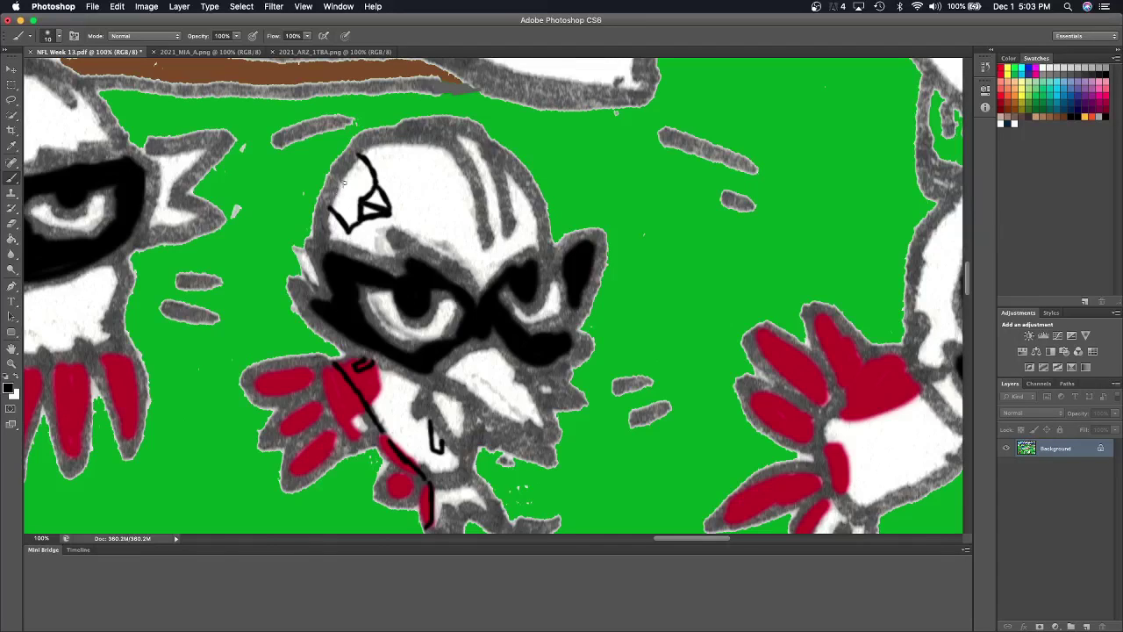
{"action": "mouse_move", "coordinate": [352, 167]}
{"action": "left_mouse_down"}
{"action": "mouse_move", "coordinate": [374, 189]}
{"action": "mouse_move", "coordinate": [358, 179]}
{"action": "mouse_move", "coordinate": [351, 188]}
{"action": "mouse_move", "coordinate": [365, 193]}
{"action": "mouse_move", "coordinate": [334, 206]}
{"action": "mouse_move", "coordinate": [349, 221]}
{"action": "mouse_move", "coordinate": [349, 188]}
{"action": "mouse_move", "coordinate": [351, 225]}
{"action": "mouse_move", "coordinate": [372, 188]}
{"action": "mouse_move", "coordinate": [353, 177]}
{"action": "left_mouse_up"}
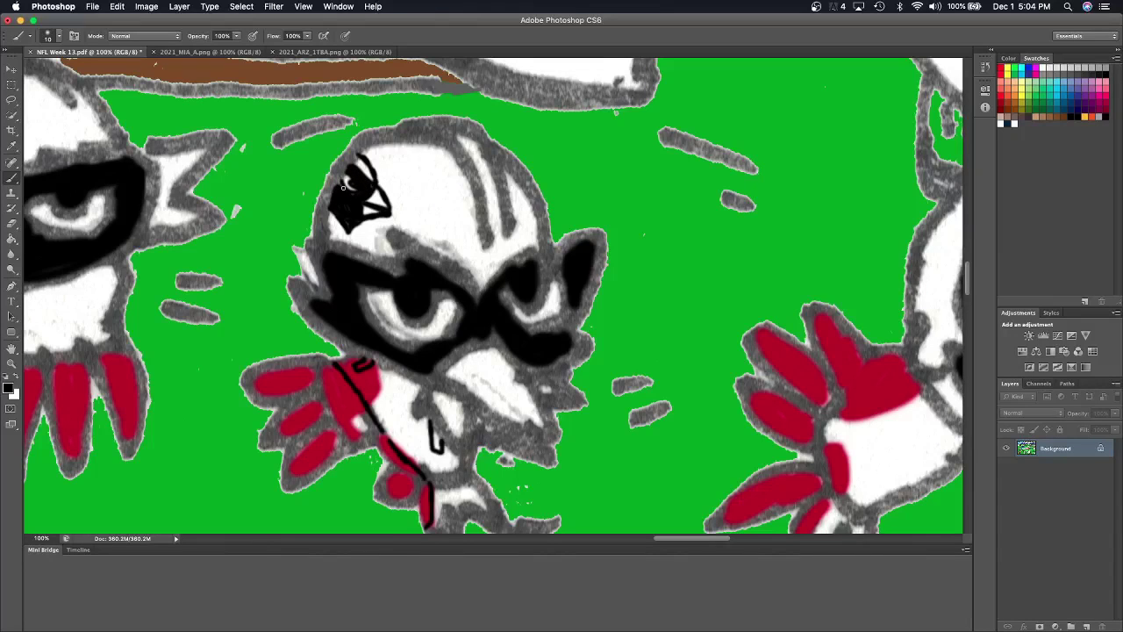
Draw a V-shaped black logo mark on the right bird's head.
{"action": "scroll", "coordinate": [343, 187], "scroll_direction": "right", "scroll_amount": 5}
{"action": "scroll", "coordinate": [343, 187], "scroll_direction": "right", "scroll_amount": 3}
{"action": "scroll", "coordinate": [343, 187], "scroll_direction": "left", "scroll_amount": 2}
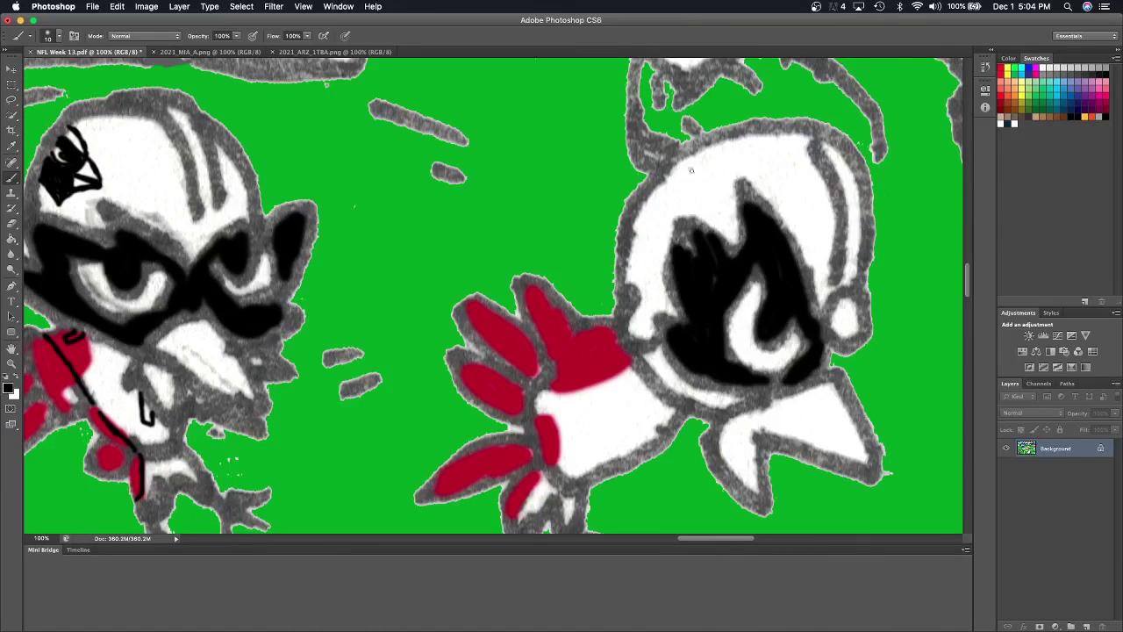
{"action": "mouse_move", "coordinate": [703, 180]}
{"action": "left_mouse_down"}
{"action": "mouse_move", "coordinate": [719, 199]}
{"action": "mouse_move", "coordinate": [721, 163]}
{"action": "mouse_move", "coordinate": [719, 194]}
{"action": "mouse_move", "coordinate": [678, 158]}
{"action": "mouse_move", "coordinate": [726, 163]}
{"action": "mouse_move", "coordinate": [721, 154]}
{"action": "mouse_move", "coordinate": [728, 162]}
{"action": "mouse_move", "coordinate": [684, 168]}
{"action": "mouse_move", "coordinate": [707, 147]}
{"action": "mouse_move", "coordinate": [725, 162]}
{"action": "mouse_move", "coordinate": [746, 130]}
{"action": "left_mouse_up"}
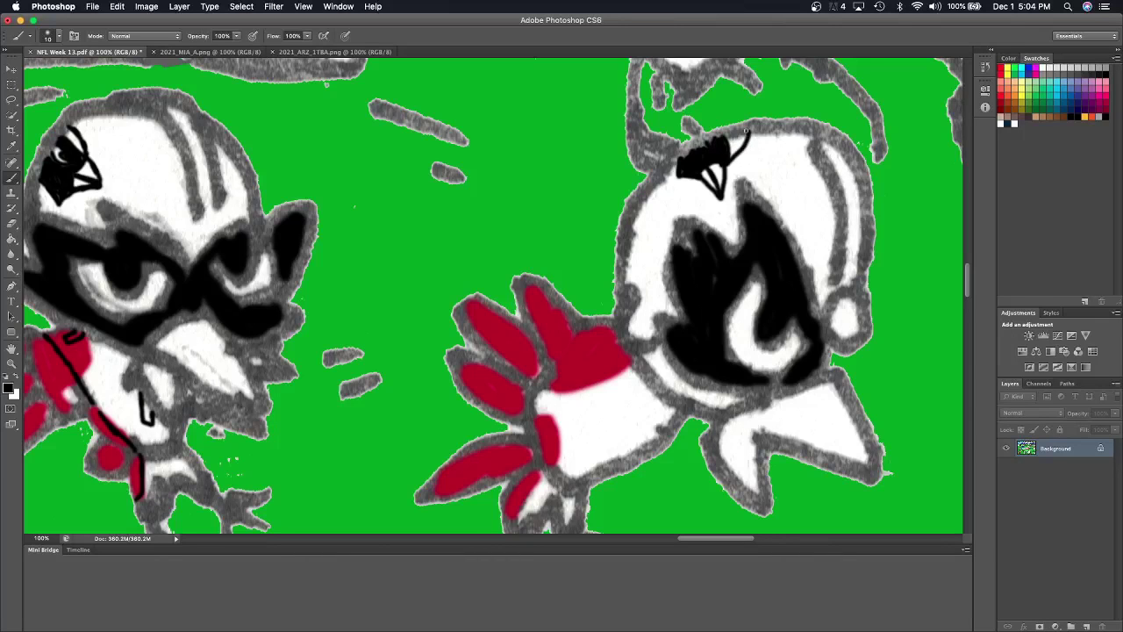
Add black trim lines and a looped mark across the right bird's red-and-white chest.
{"action": "scroll", "coordinate": [746, 131], "scroll_direction": "down", "scroll_amount": 5}
{"action": "scroll", "coordinate": [745, 132], "scroll_direction": "up", "scroll_amount": 5}
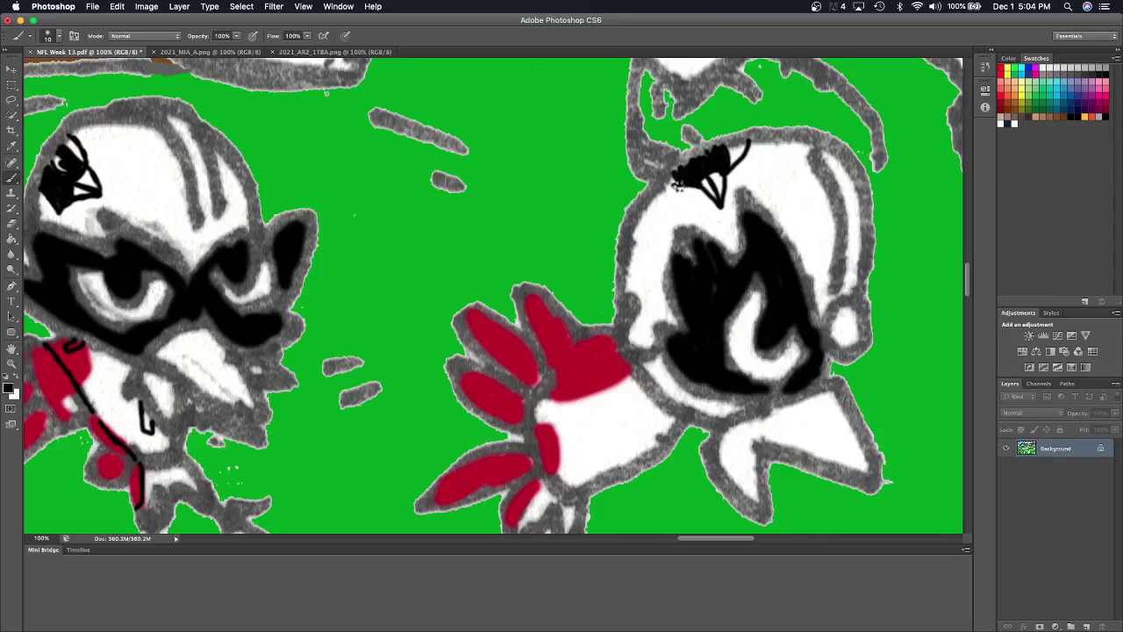
{"action": "scroll", "coordinate": [674, 170], "scroll_direction": "down", "scroll_amount": 3}
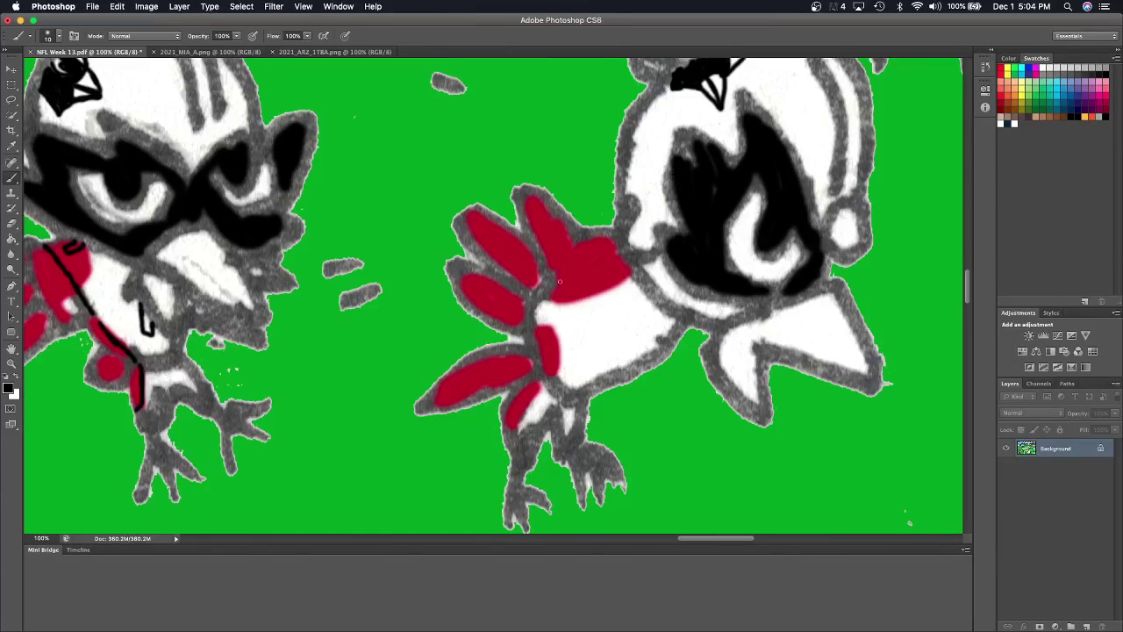
{"action": "mouse_move", "coordinate": [623, 274]}
{"action": "left_mouse_down"}
{"action": "mouse_move", "coordinate": [540, 307]}
{"action": "mouse_move", "coordinate": [551, 381]}
{"action": "mouse_move", "coordinate": [514, 438]}
{"action": "left_mouse_up"}
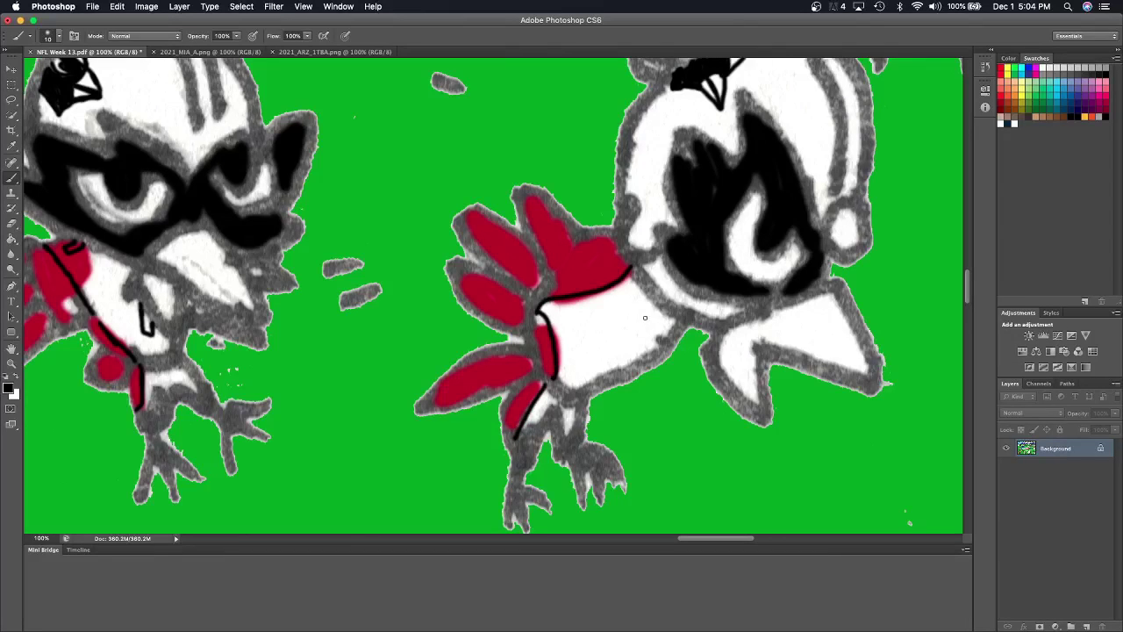
{"action": "mouse_move", "coordinate": [649, 320]}
{"action": "left_mouse_down"}
{"action": "mouse_move", "coordinate": [607, 364]}
{"action": "mouse_move", "coordinate": [651, 325]}
{"action": "left_mouse_up"}
{"action": "mouse_move", "coordinate": [549, 300]}
{"action": "left_mouse_down"}
{"action": "mouse_move", "coordinate": [587, 236]}
{"action": "mouse_move", "coordinate": [621, 261]}
{"action": "left_mouse_up"}
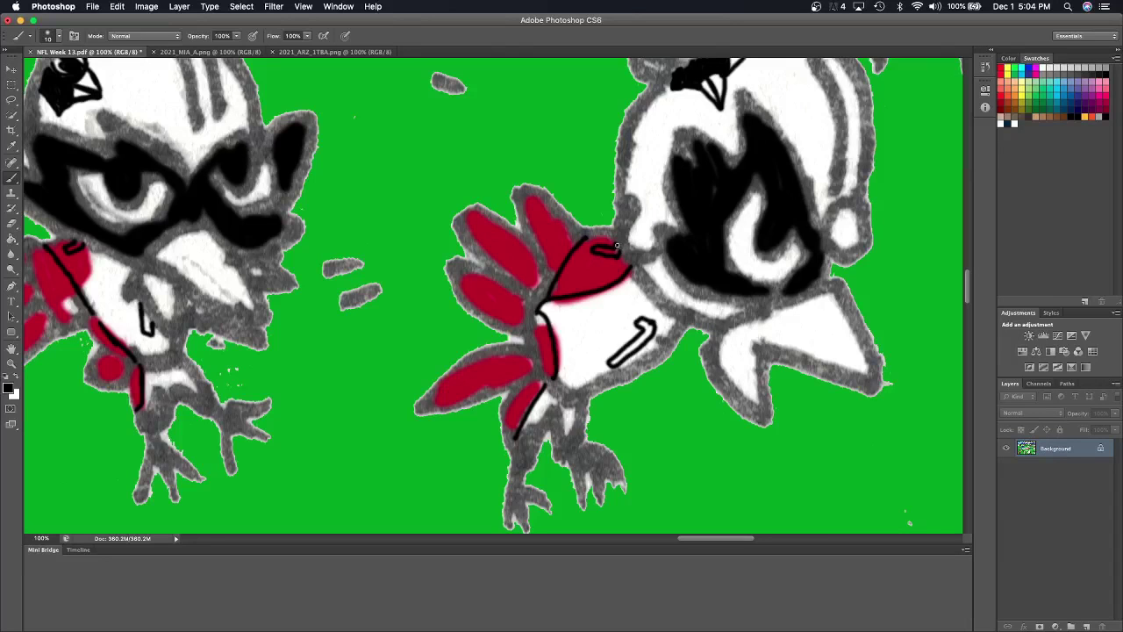
Draw black trim lines on the left bird's wing and chest and a hook by the beak.
{"action": "scroll", "coordinate": [614, 244], "scroll_direction": "left", "scroll_amount": 5}
{"action": "scroll", "coordinate": [614, 244], "scroll_direction": "up", "scroll_amount": 3}
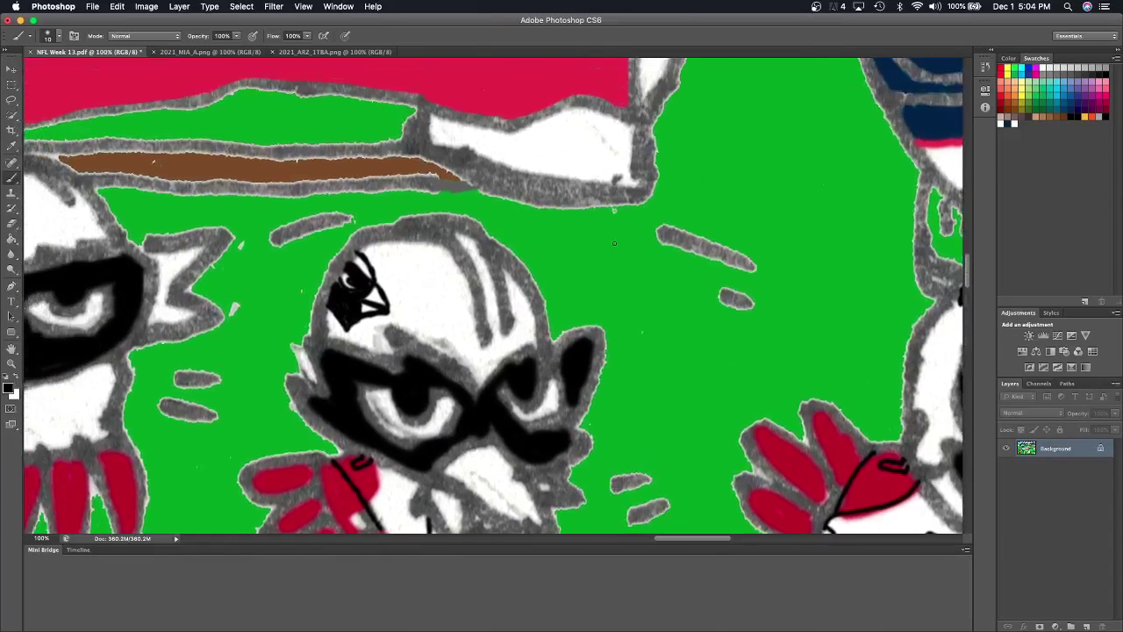
{"action": "scroll", "coordinate": [764, 130], "scroll_direction": "up", "scroll_amount": 2}
{"action": "scroll", "coordinate": [614, 243], "scroll_direction": "left", "scroll_amount": 5}
{"action": "scroll", "coordinate": [614, 244], "scroll_direction": "down", "scroll_amount": 2}
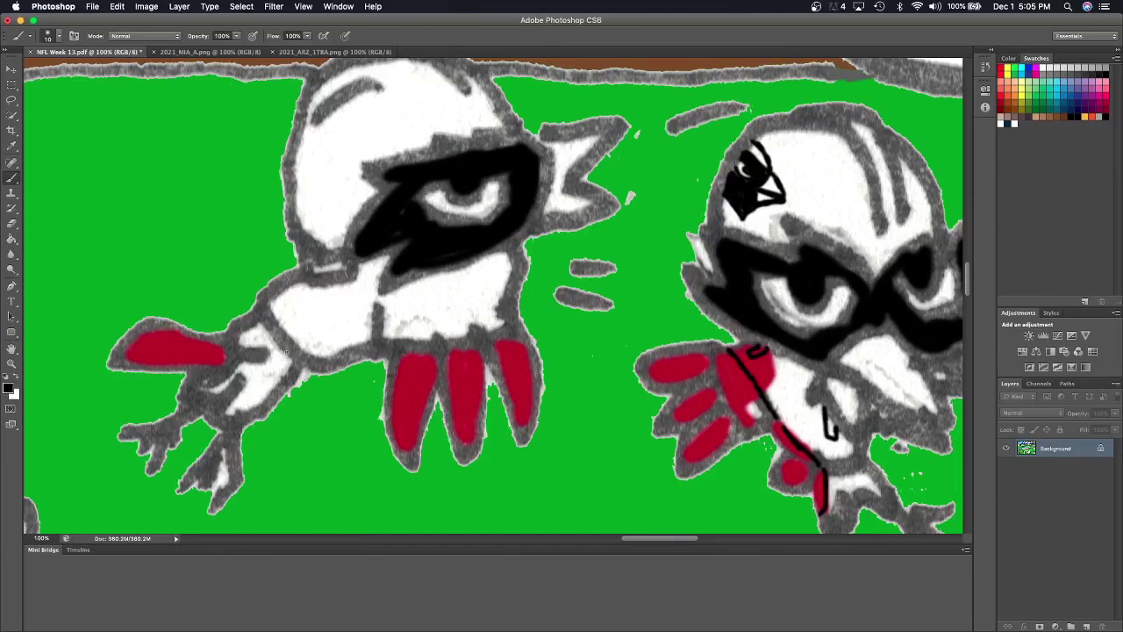
{"action": "left_click_drag", "start_coordinate": [286, 352], "coordinate": [244, 416]}
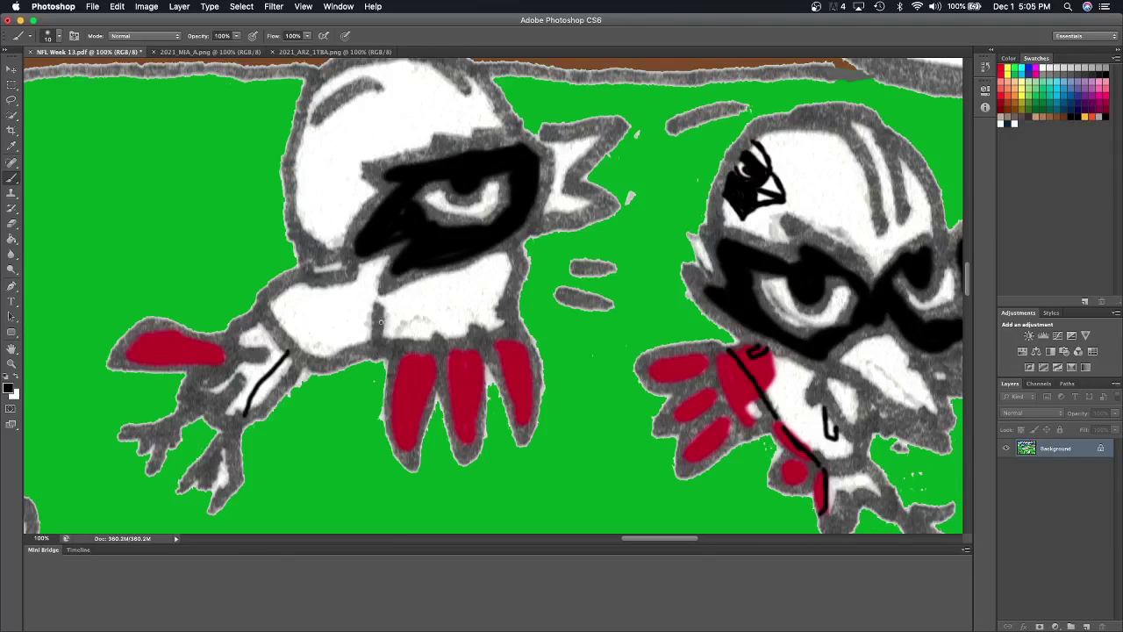
{"action": "mouse_move", "coordinate": [381, 322]}
{"action": "left_mouse_down"}
{"action": "mouse_move", "coordinate": [446, 275]}
{"action": "mouse_move", "coordinate": [500, 283]}
{"action": "mouse_move", "coordinate": [505, 297]}
{"action": "left_mouse_up"}
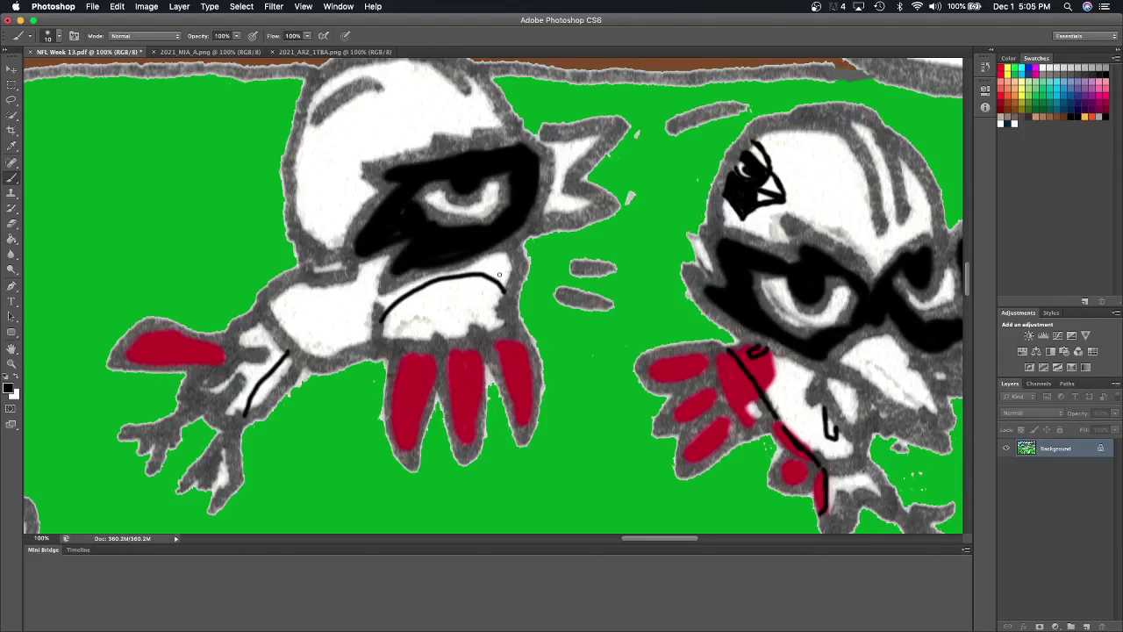
{"action": "mouse_move", "coordinate": [284, 286]}
{"action": "left_mouse_down"}
{"action": "mouse_move", "coordinate": [292, 298]}
{"action": "mouse_move", "coordinate": [308, 279]}
{"action": "left_mouse_up"}
Outline a bird-head logo with an almond eye on the left bird's head.
{"action": "mouse_move", "coordinate": [343, 90]}
{"action": "left_mouse_down"}
{"action": "mouse_move", "coordinate": [406, 99]}
{"action": "mouse_move", "coordinate": [430, 115]}
{"action": "mouse_move", "coordinate": [406, 114]}
{"action": "mouse_move", "coordinate": [412, 130]}
{"action": "mouse_move", "coordinate": [428, 116]}
{"action": "left_mouse_up"}
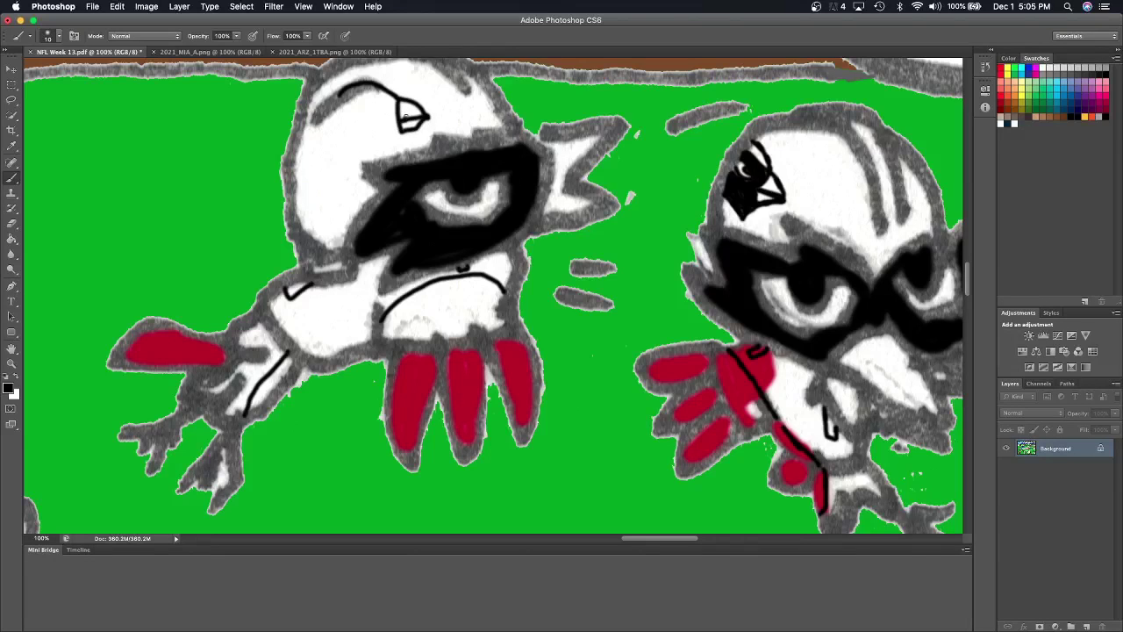
{"action": "mouse_move", "coordinate": [349, 85]}
{"action": "left_mouse_down"}
{"action": "mouse_move", "coordinate": [309, 96]}
{"action": "mouse_move", "coordinate": [309, 128]}
{"action": "mouse_move", "coordinate": [396, 145]}
{"action": "mouse_move", "coordinate": [351, 159]}
{"action": "mouse_move", "coordinate": [344, 137]}
{"action": "left_mouse_up"}
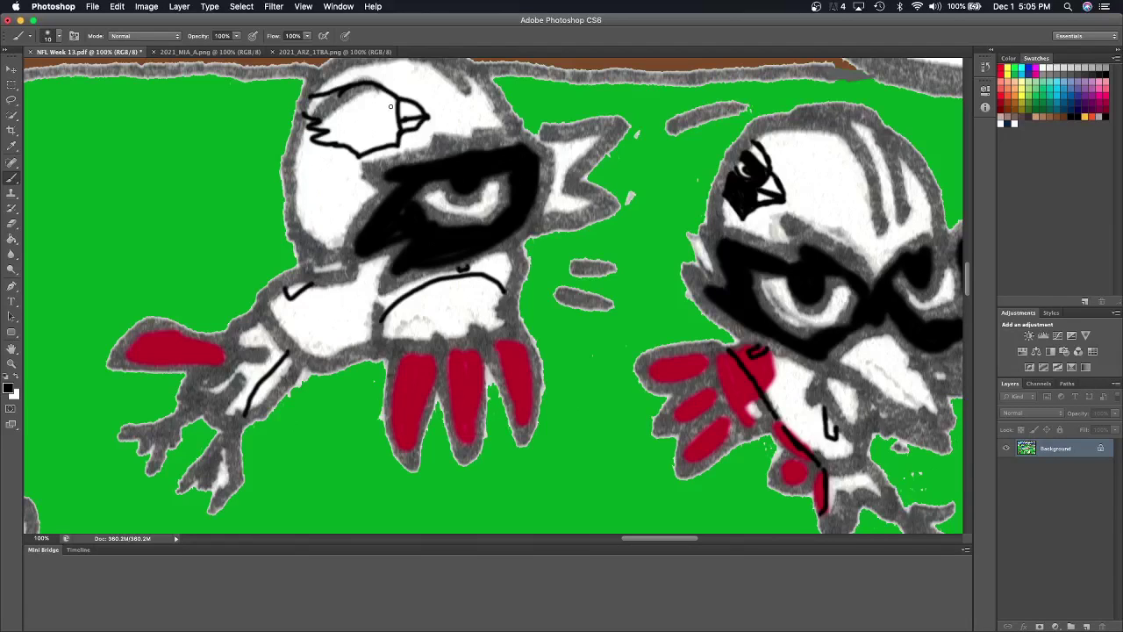
{"action": "mouse_move", "coordinate": [394, 104]}
{"action": "left_mouse_down"}
{"action": "mouse_move", "coordinate": [344, 114]}
{"action": "mouse_move", "coordinate": [361, 145]}
{"action": "mouse_move", "coordinate": [381, 149]}
{"action": "mouse_move", "coordinate": [393, 107]}
{"action": "mouse_move", "coordinate": [400, 130]}
{"action": "mouse_move", "coordinate": [386, 137]}
{"action": "mouse_move", "coordinate": [361, 105]}
{"action": "mouse_move", "coordinate": [351, 112]}
{"action": "mouse_move", "coordinate": [375, 136]}
{"action": "mouse_move", "coordinate": [391, 130]}
{"action": "mouse_move", "coordinate": [382, 138]}
{"action": "mouse_move", "coordinate": [386, 128]}
{"action": "mouse_move", "coordinate": [395, 142]}
{"action": "mouse_move", "coordinate": [377, 142]}
{"action": "mouse_move", "coordinate": [387, 134]}
{"action": "left_mouse_up"}
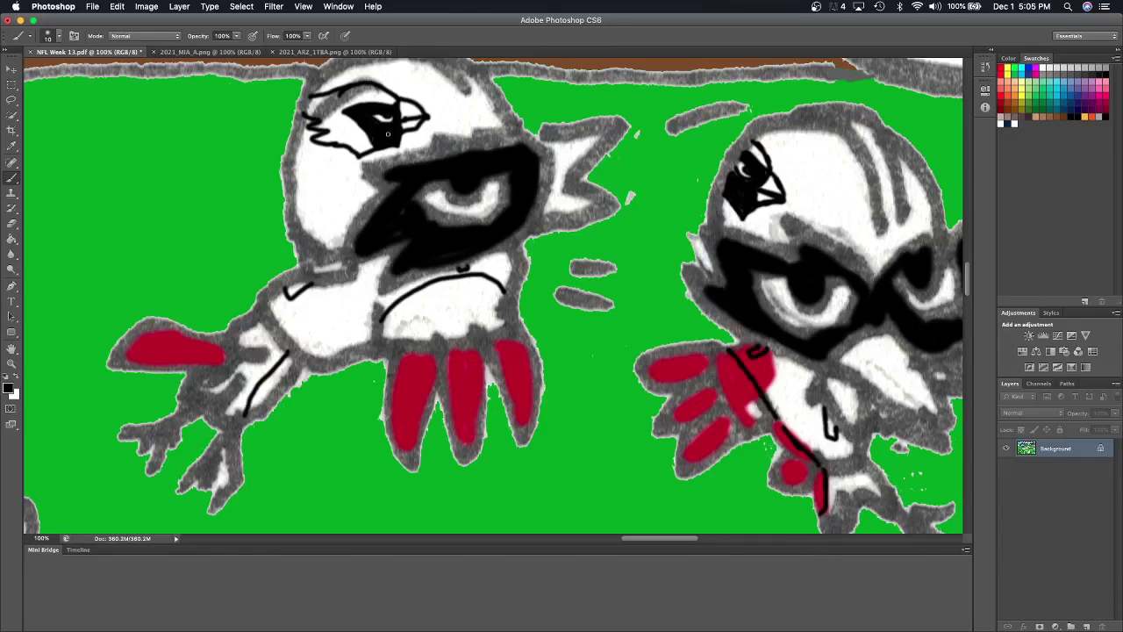
Sample the wing red and paint red bands across the left bird's wing and arm.
{"action": "left_click", "coordinate": [13, 146]}
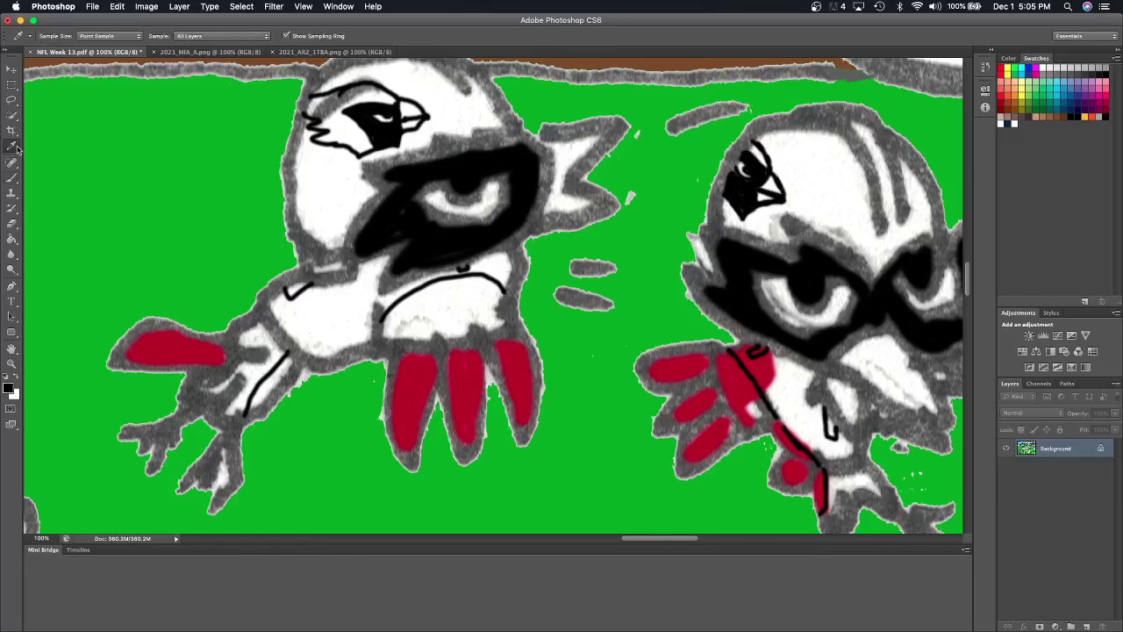
{"action": "left_click", "coordinate": [175, 341]}
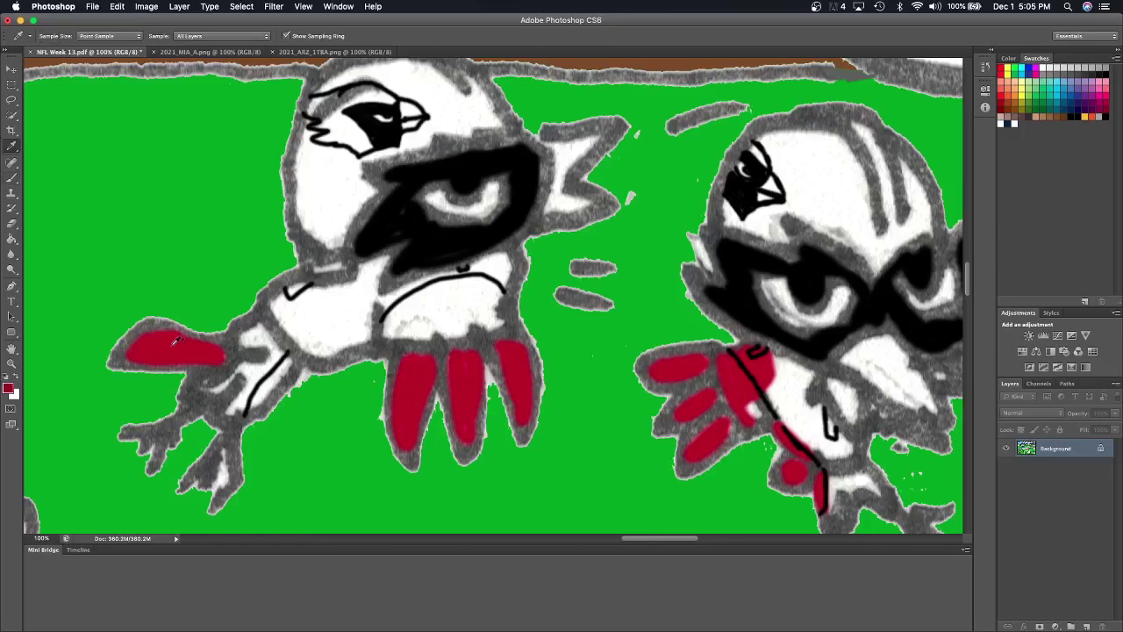
{"action": "left_click", "coordinate": [12, 179]}
{"action": "mouse_move", "coordinate": [287, 362]}
{"action": "left_mouse_down"}
{"action": "mouse_move", "coordinate": [255, 399]}
{"action": "mouse_move", "coordinate": [285, 366]}
{"action": "left_mouse_up"}
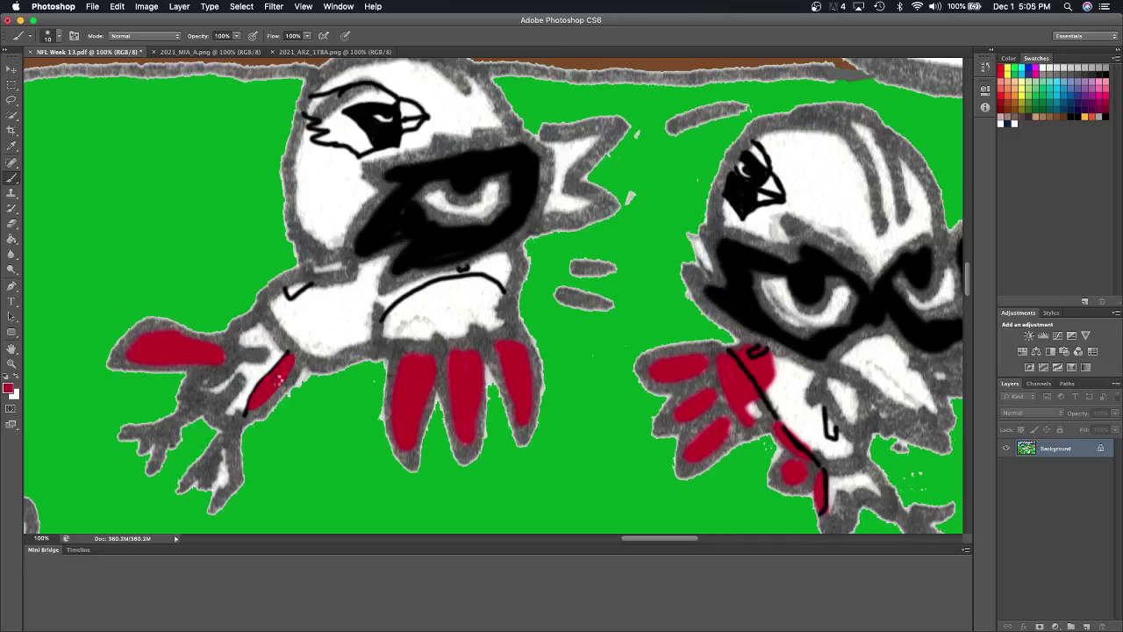
{"action": "left_click", "coordinate": [294, 287]}
{"action": "left_click_drag", "start_coordinate": [294, 287], "coordinate": [303, 283]}
{"action": "mouse_move", "coordinate": [308, 349]}
{"action": "left_mouse_down"}
{"action": "mouse_move", "coordinate": [377, 326]}
{"action": "mouse_move", "coordinate": [305, 348]}
{"action": "mouse_move", "coordinate": [375, 321]}
{"action": "mouse_move", "coordinate": [385, 292]}
{"action": "mouse_move", "coordinate": [480, 268]}
{"action": "mouse_move", "coordinate": [498, 253]}
{"action": "mouse_move", "coordinate": [492, 267]}
{"action": "mouse_move", "coordinate": [502, 250]}
{"action": "mouse_move", "coordinate": [483, 274]}
{"action": "mouse_move", "coordinate": [505, 264]}
{"action": "mouse_move", "coordinate": [501, 253]}
{"action": "mouse_move", "coordinate": [502, 288]}
{"action": "mouse_move", "coordinate": [513, 256]}
{"action": "mouse_move", "coordinate": [493, 254]}
{"action": "left_mouse_up"}
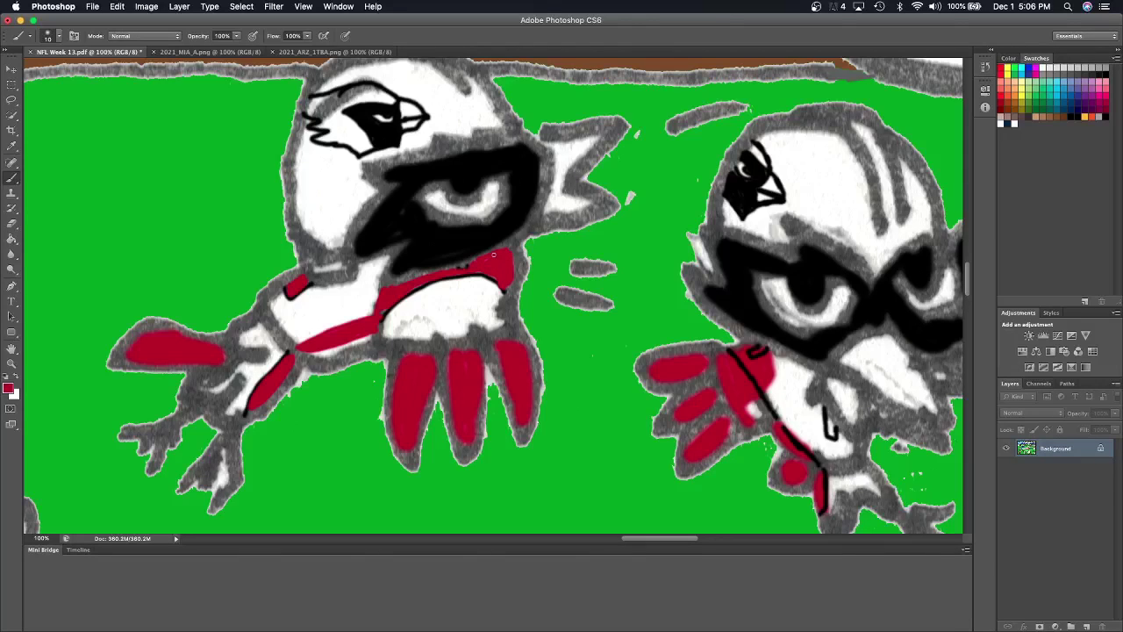
Close the oval under the beak in red and fill it with the Paint Bucket.
{"action": "left_click_drag", "start_coordinate": [386, 319], "coordinate": [407, 342]}
{"action": "left_click_drag", "start_coordinate": [503, 301], "coordinate": [484, 330]}
{"action": "left_click_drag", "start_coordinate": [405, 341], "coordinate": [497, 323]}
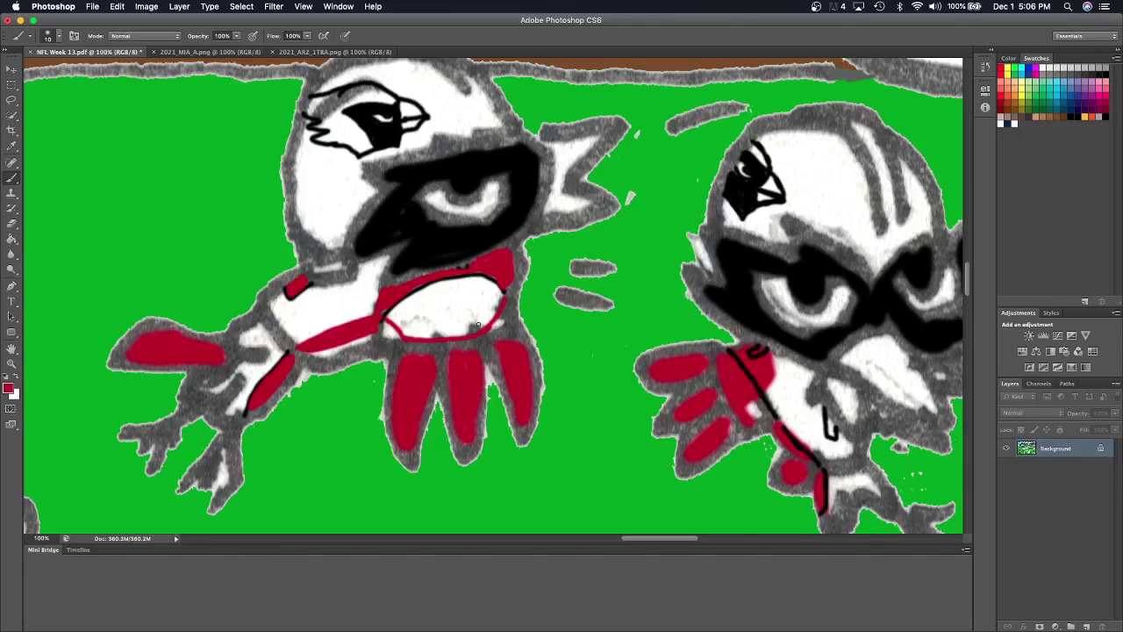
{"action": "left_click", "coordinate": [14, 239]}
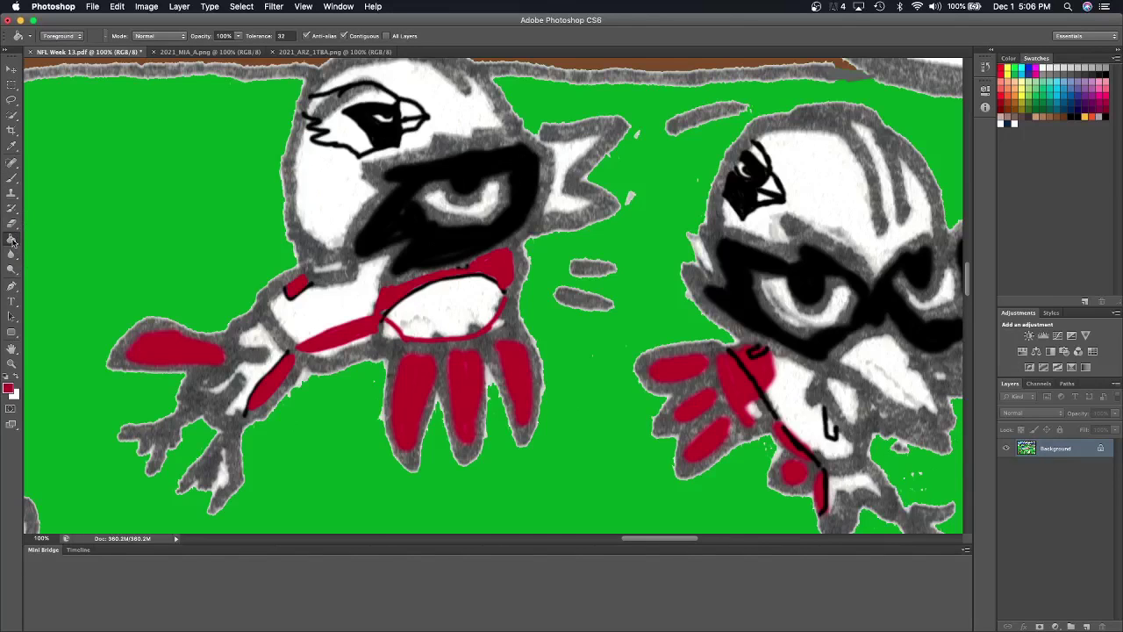
{"action": "left_click", "coordinate": [451, 314]}
{"action": "left_click", "coordinate": [14, 178]}
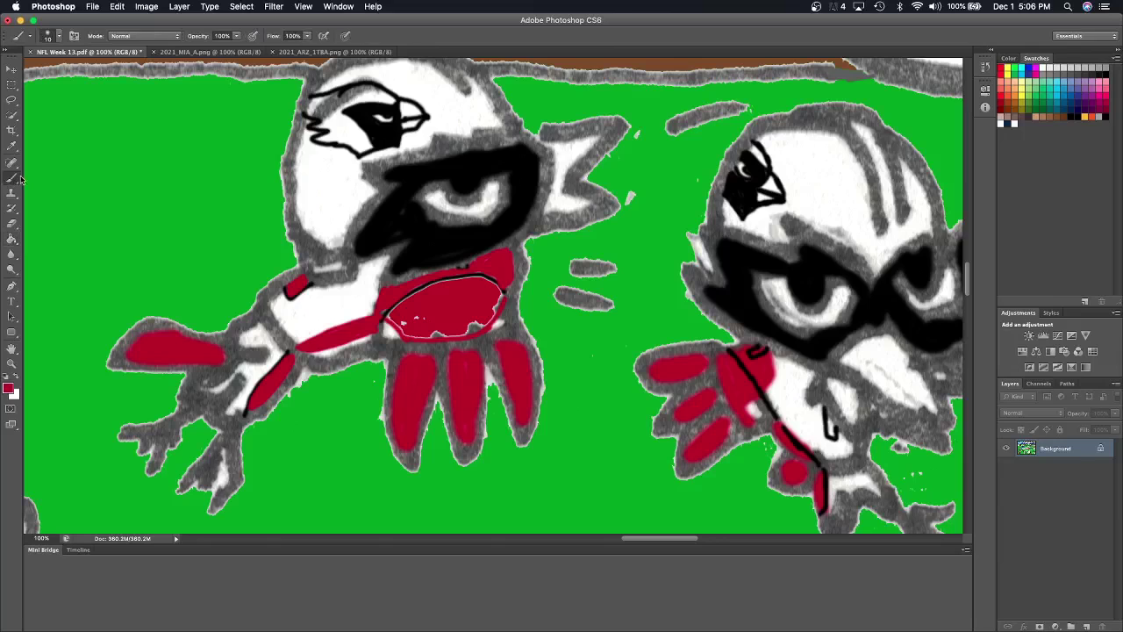
{"action": "mouse_move", "coordinate": [478, 325]}
{"action": "left_mouse_down"}
{"action": "mouse_move", "coordinate": [421, 324]}
{"action": "mouse_move", "coordinate": [407, 299]}
{"action": "mouse_move", "coordinate": [439, 285]}
{"action": "mouse_move", "coordinate": [412, 323]}
{"action": "mouse_move", "coordinate": [395, 314]}
{"action": "mouse_move", "coordinate": [400, 330]}
{"action": "mouse_move", "coordinate": [425, 334]}
{"action": "left_mouse_up"}
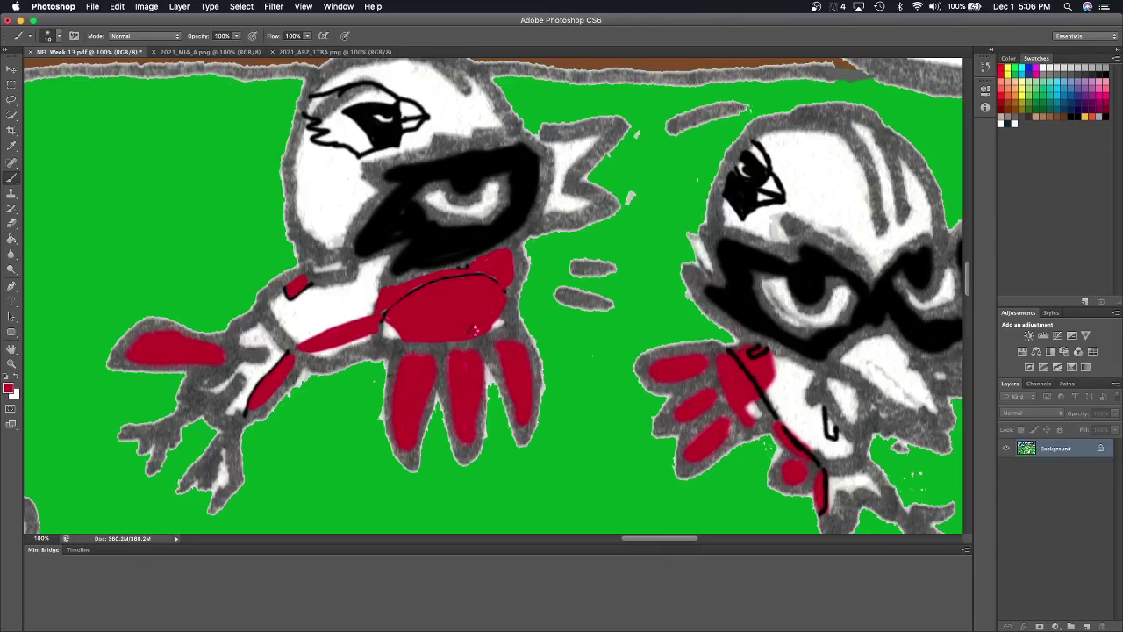
Paint the helmet logos of the left and middle cardinals red.
{"action": "mouse_move", "coordinate": [321, 98]}
{"action": "left_mouse_down"}
{"action": "mouse_move", "coordinate": [342, 97]}
{"action": "mouse_move", "coordinate": [307, 114]}
{"action": "mouse_move", "coordinate": [368, 92]}
{"action": "mouse_move", "coordinate": [390, 98]}
{"action": "mouse_move", "coordinate": [372, 88]}
{"action": "mouse_move", "coordinate": [394, 102]}
{"action": "left_mouse_up"}
{"action": "mouse_move", "coordinate": [330, 116]}
{"action": "left_mouse_down"}
{"action": "mouse_move", "coordinate": [324, 124]}
{"action": "mouse_move", "coordinate": [341, 130]}
{"action": "mouse_move", "coordinate": [322, 137]}
{"action": "mouse_move", "coordinate": [347, 142]}
{"action": "mouse_move", "coordinate": [349, 121]}
{"action": "mouse_move", "coordinate": [370, 149]}
{"action": "left_mouse_up"}
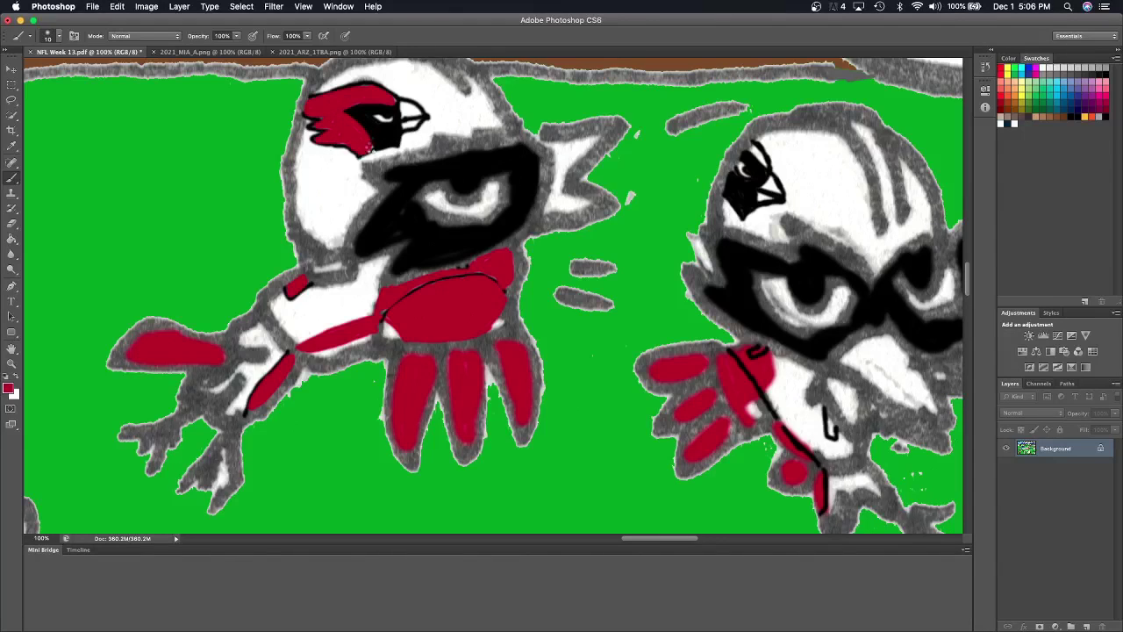
{"action": "left_click_drag", "start_coordinate": [751, 148], "coordinate": [765, 165]}
Paint red onto the middle and right cardinals' helmet logos and the right cardinal's hook mark.
{"action": "scroll", "coordinate": [491, 295], "scroll_direction": "right", "scroll_amount": 5}
{"action": "left_click_drag", "start_coordinate": [611, 398], "coordinate": [612, 417]}
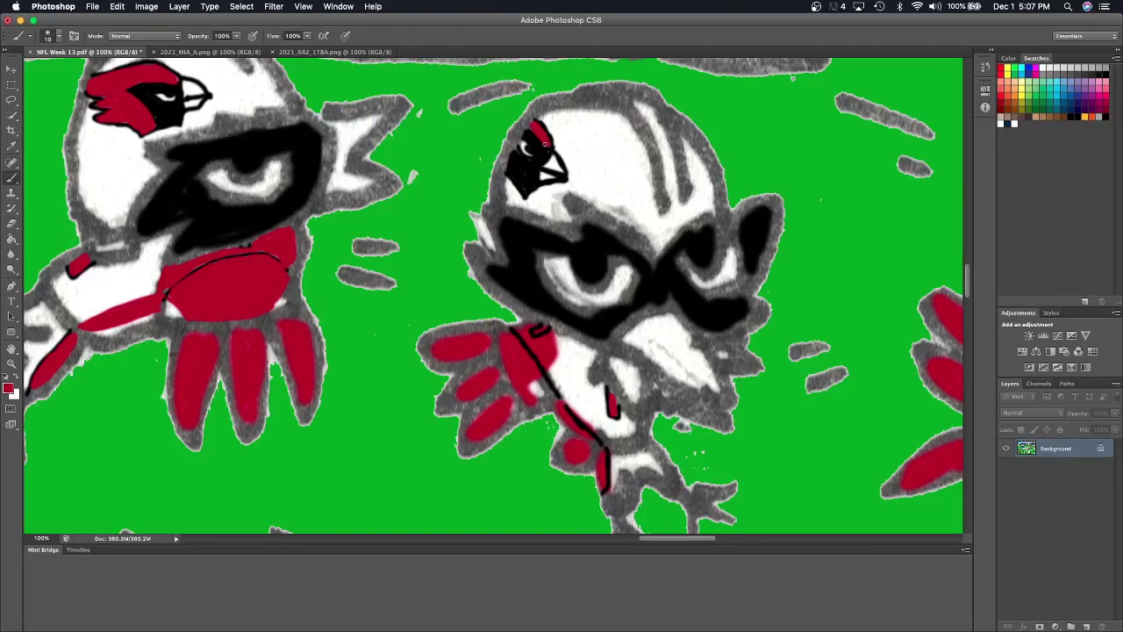
{"action": "scroll", "coordinate": [544, 143], "scroll_direction": "right", "scroll_amount": 5}
{"action": "scroll", "coordinate": [544, 143], "scroll_direction": "up", "scroll_amount": 1}
{"action": "scroll", "coordinate": [544, 143], "scroll_direction": "right", "scroll_amount": 1}
{"action": "mouse_move", "coordinate": [839, 196]}
{"action": "left_mouse_down"}
{"action": "mouse_move", "coordinate": [838, 207]}
{"action": "mouse_move", "coordinate": [849, 190]}
{"action": "mouse_move", "coordinate": [844, 199]}
{"action": "left_mouse_up"}
{"action": "scroll", "coordinate": [844, 199], "scroll_direction": "down", "scroll_amount": 2}
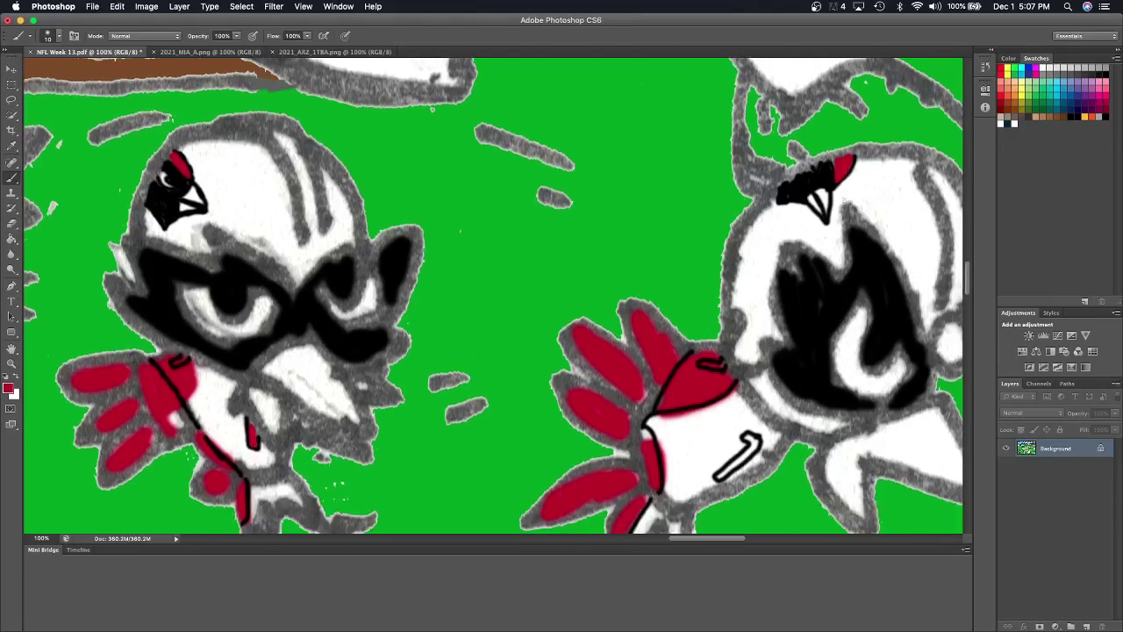
{"action": "mouse_move", "coordinate": [751, 436]}
{"action": "left_mouse_down"}
{"action": "mouse_move", "coordinate": [721, 474]}
{"action": "mouse_move", "coordinate": [756, 444]}
{"action": "mouse_move", "coordinate": [727, 466]}
{"action": "left_mouse_up"}
Zoom in on the middle cardinal, paint white over black outline gaps, then zoom out.
{"action": "left_click", "coordinate": [13, 363]}
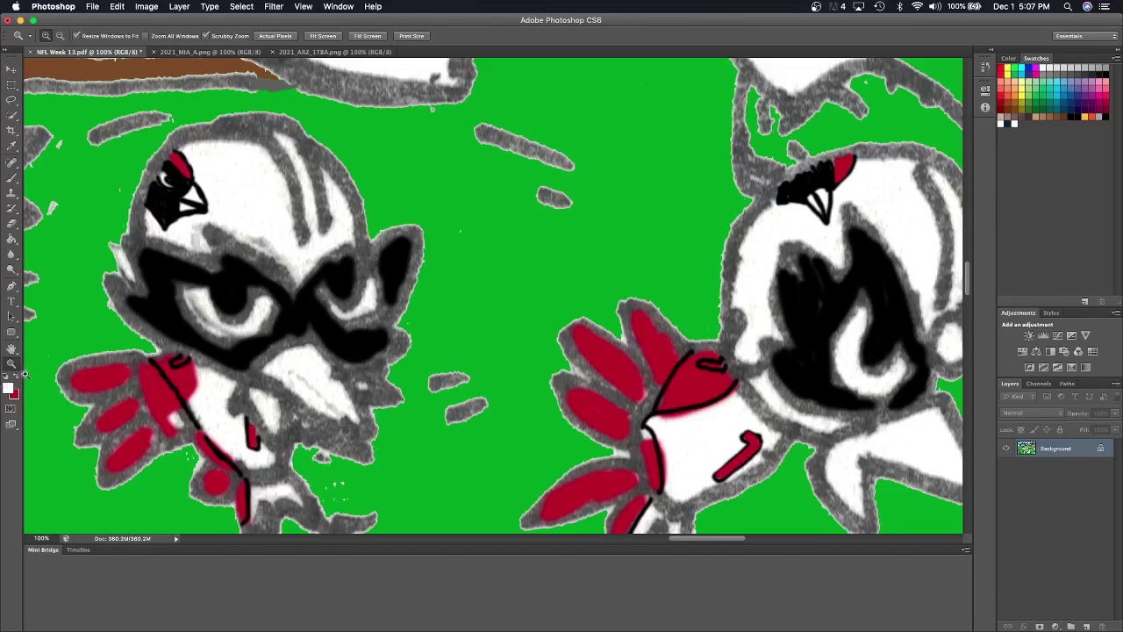
{"action": "left_click", "coordinate": [179, 357]}
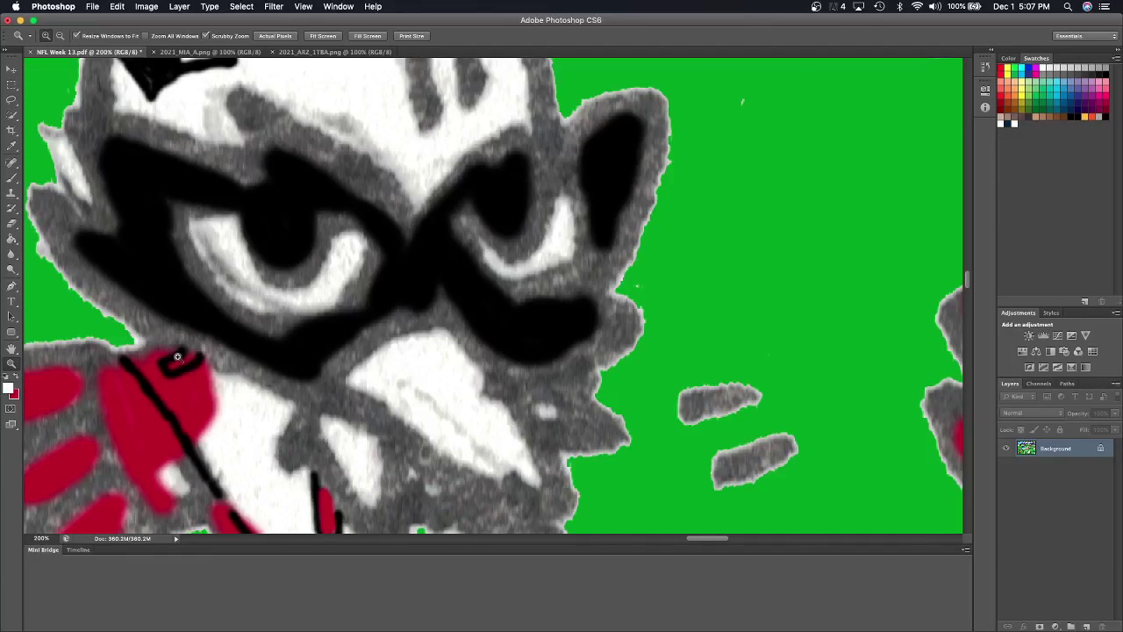
{"action": "left_click", "coordinate": [13, 178]}
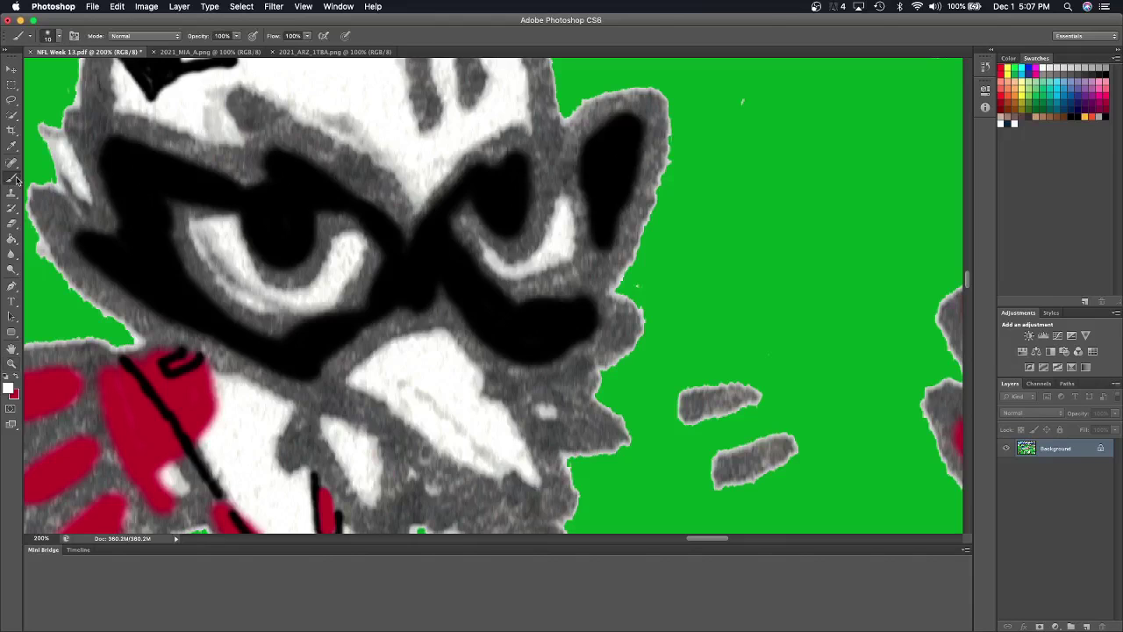
{"action": "left_click_drag", "start_coordinate": [176, 361], "coordinate": [182, 354]}
{"action": "key", "text": "super+minus"}
{"action": "key", "text": "super+minus"}
{"action": "key", "text": "super+minus"}
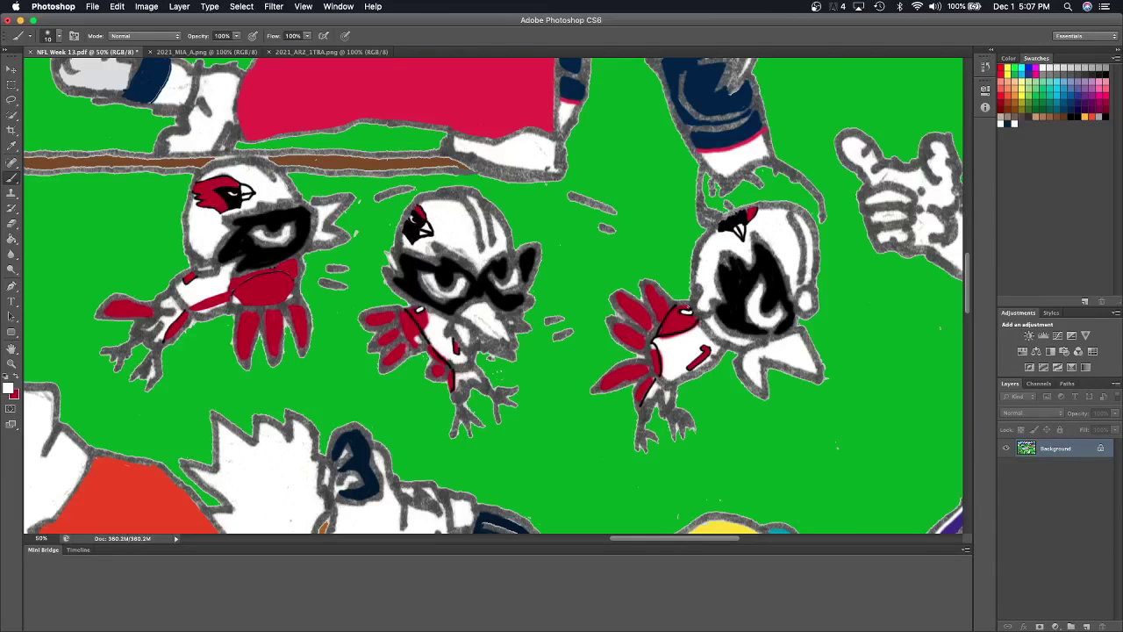
Sample the yellow beak colour from the Arizona uniform reference for the NFL Week 13 artwork.
{"action": "left_click", "coordinate": [314, 53]}
{"action": "left_click", "coordinate": [12, 145]}
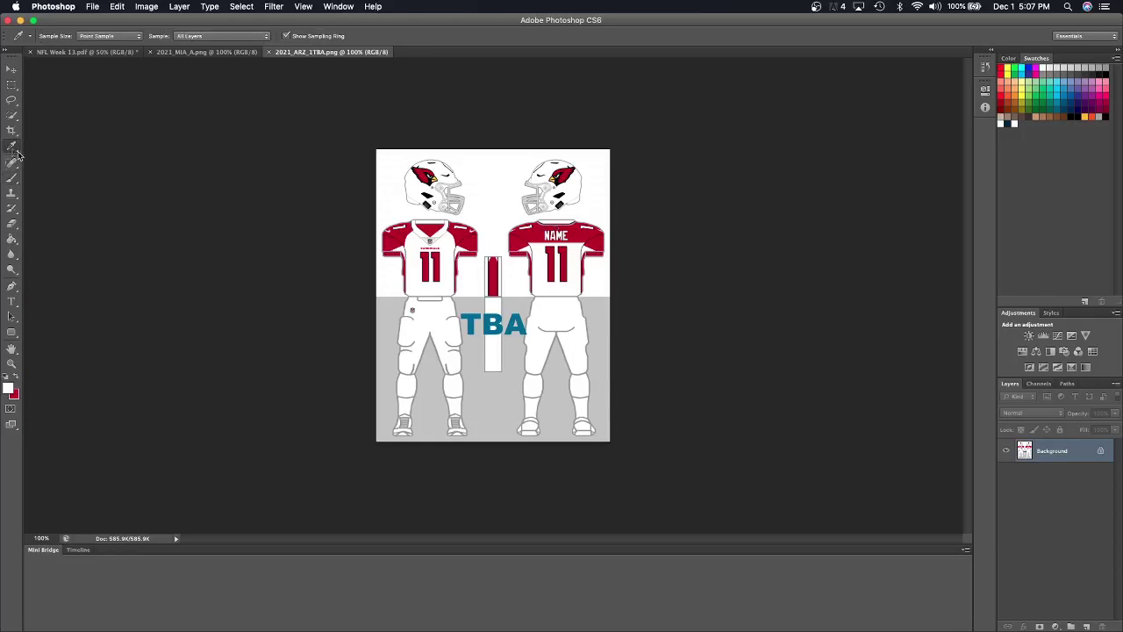
{"action": "left_click", "coordinate": [435, 179]}
{"action": "left_click", "coordinate": [84, 52]}
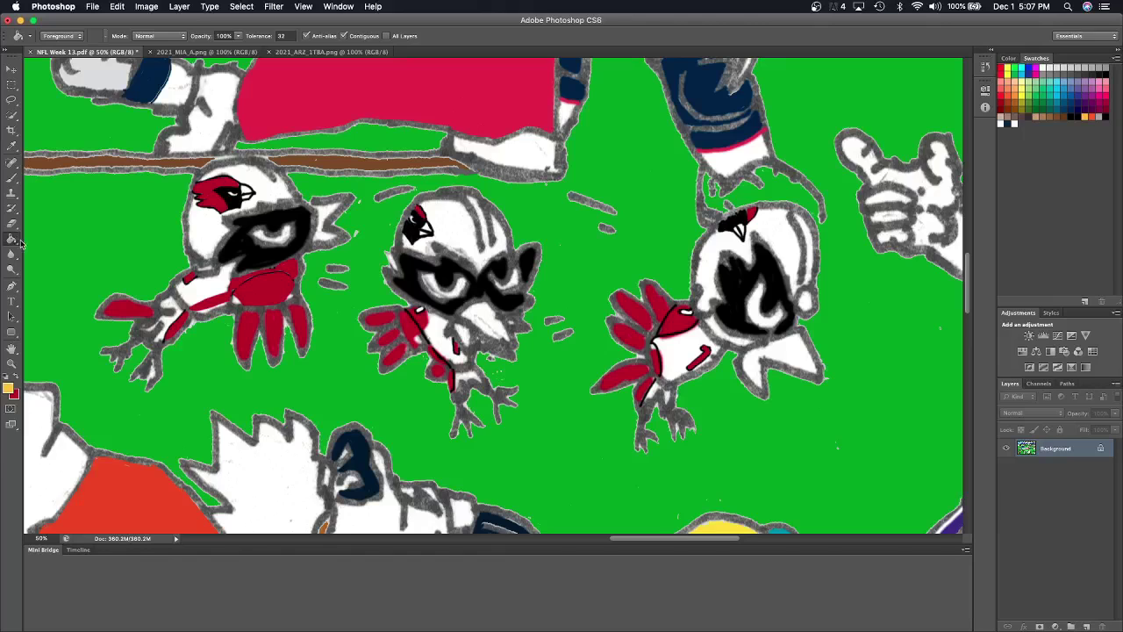
Bucket-fill the upper and lower beaks of all three cardinals with yellow.
{"action": "left_click", "coordinate": [249, 195]}
{"action": "left_click", "coordinate": [426, 230]}
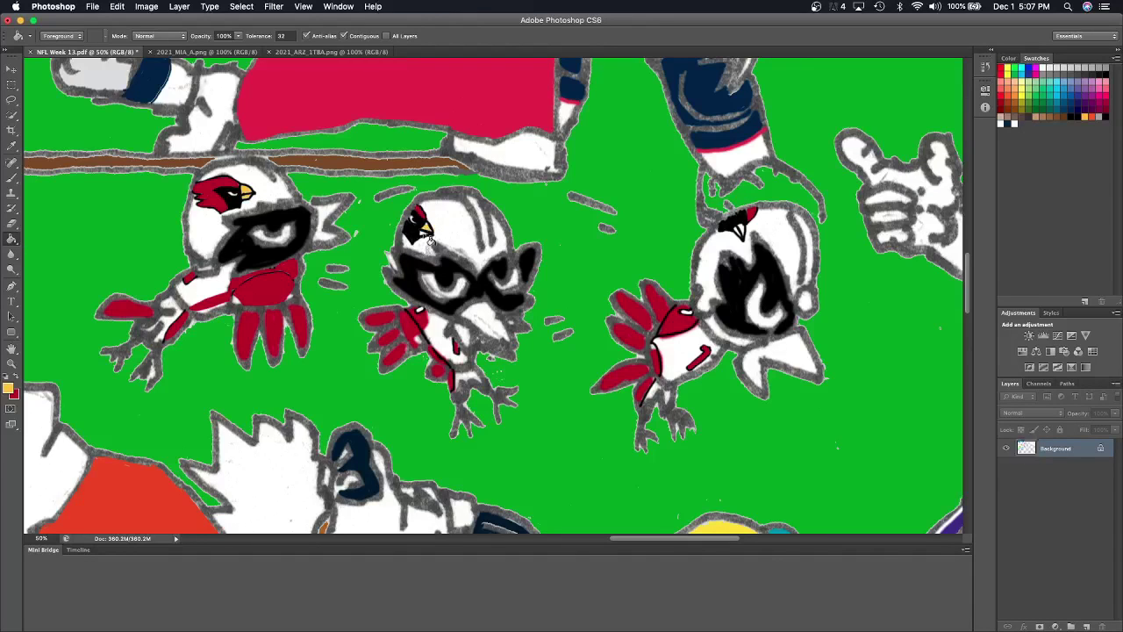
{"action": "left_click", "coordinate": [741, 228]}
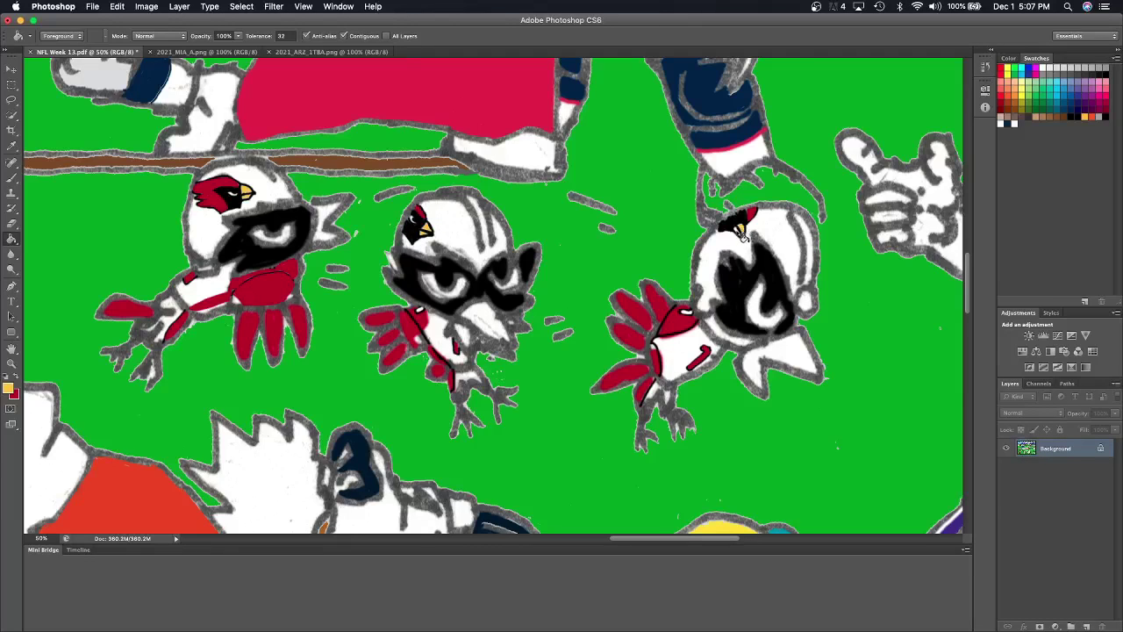
{"action": "left_click", "coordinate": [790, 355]}
{"action": "left_click", "coordinate": [484, 323]}
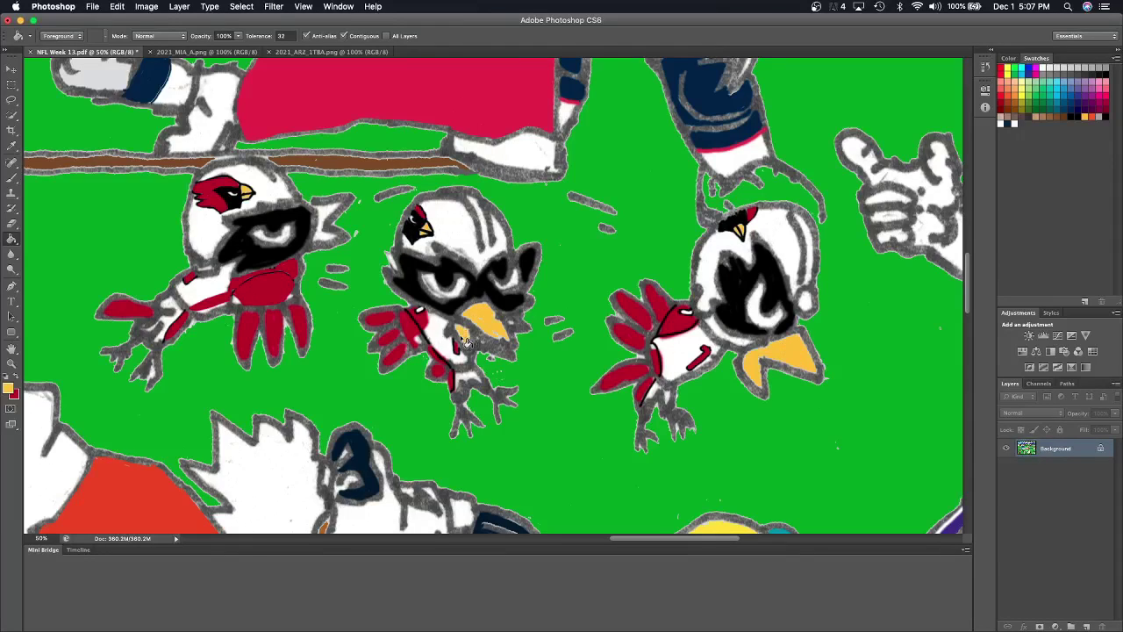
{"action": "left_click", "coordinate": [326, 216]}
Brush yellow to touch up the first and middle cardinals' beak edges and lower beak.
{"action": "left_click", "coordinate": [11, 177]}
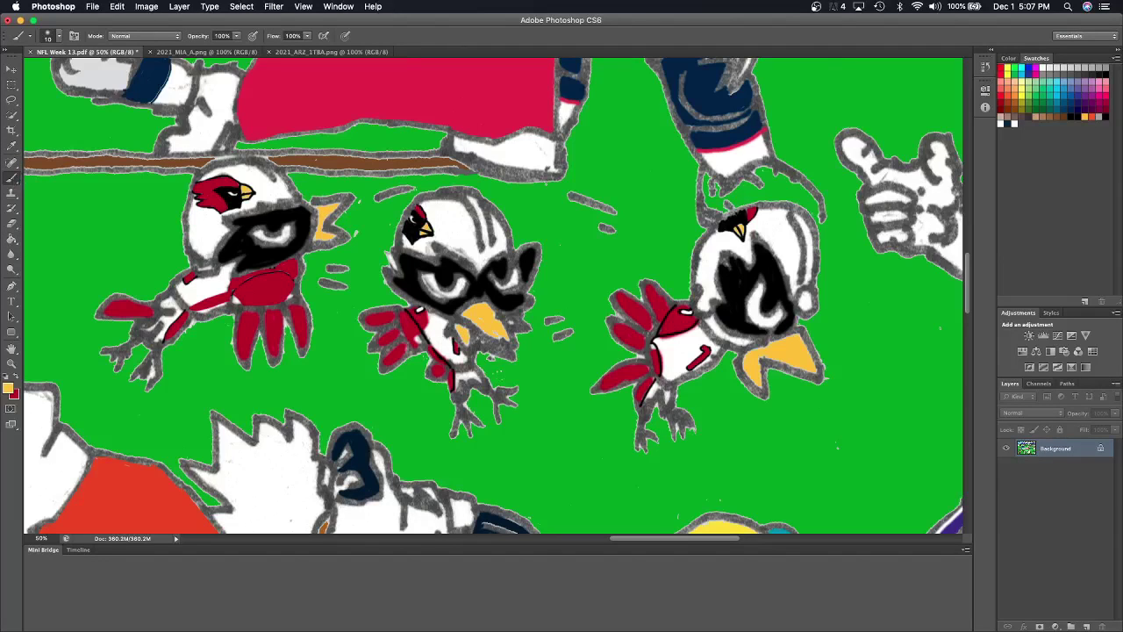
{"action": "mouse_move", "coordinate": [335, 204]}
{"action": "left_mouse_down"}
{"action": "mouse_move", "coordinate": [323, 239]}
{"action": "mouse_move", "coordinate": [314, 230]}
{"action": "left_mouse_up"}
{"action": "mouse_move", "coordinate": [470, 321]}
{"action": "left_mouse_down"}
{"action": "mouse_move", "coordinate": [506, 341]}
{"action": "mouse_move", "coordinate": [482, 302]}
{"action": "left_mouse_up"}
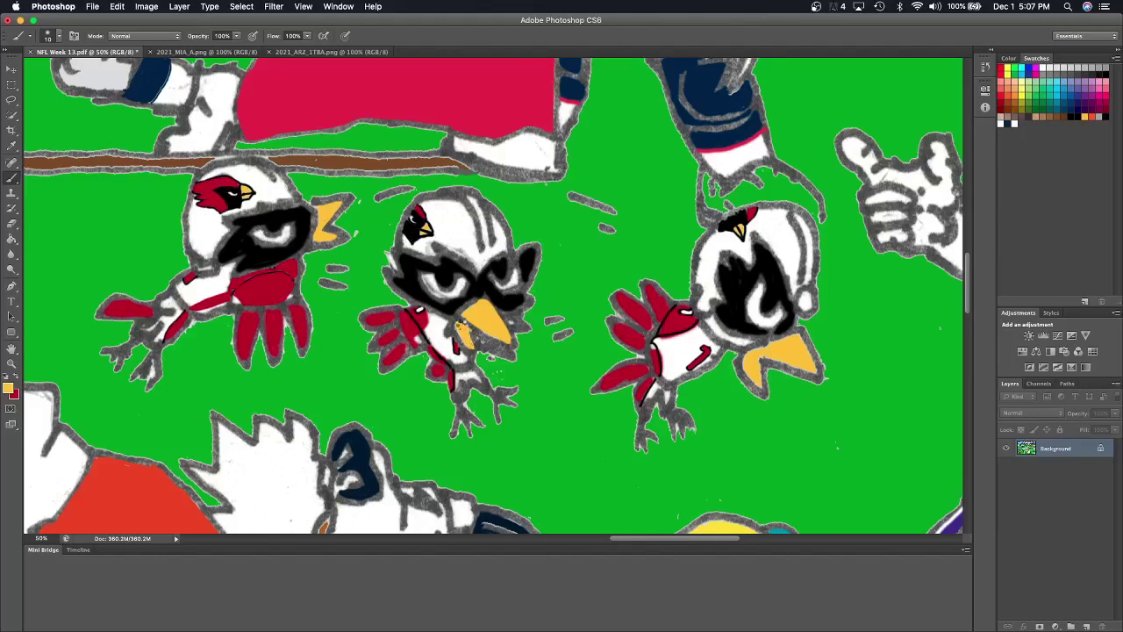
{"action": "mouse_move", "coordinate": [474, 338]}
{"action": "left_mouse_down"}
{"action": "mouse_move", "coordinate": [462, 331]}
{"action": "mouse_move", "coordinate": [469, 340]}
{"action": "left_mouse_up"}
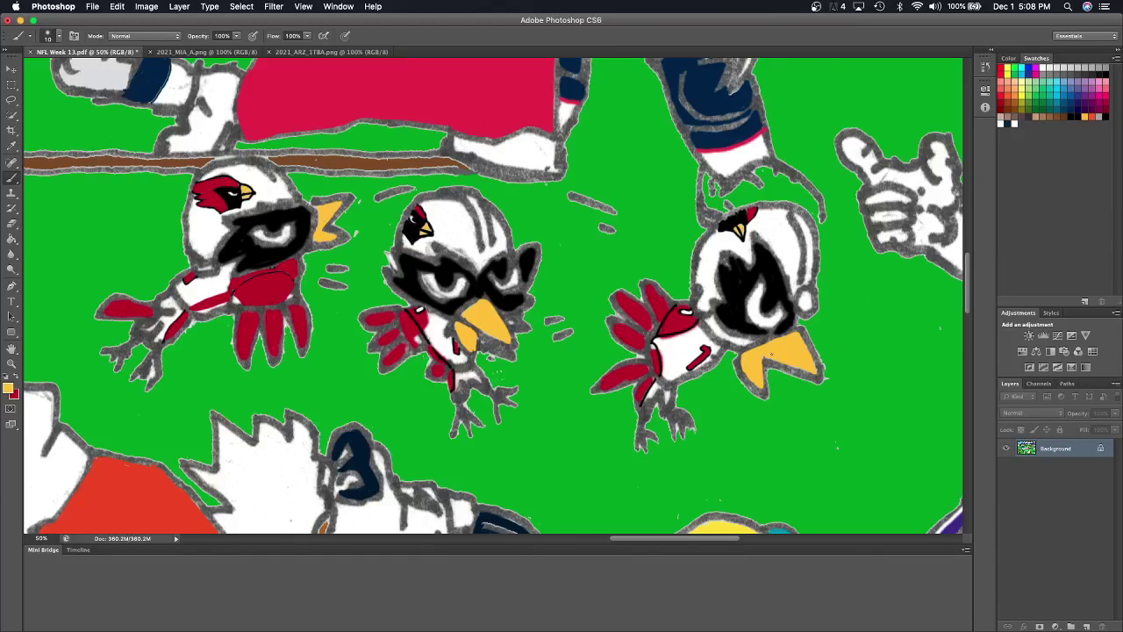
Zoom with Cmd+minus and Cmd+plus until the whole NFL Week 13 cartoon fits the window.
{"action": "key", "text": "super+minus"}
{"action": "key", "text": "super+minus"}
{"action": "key", "text": "super+minus"}
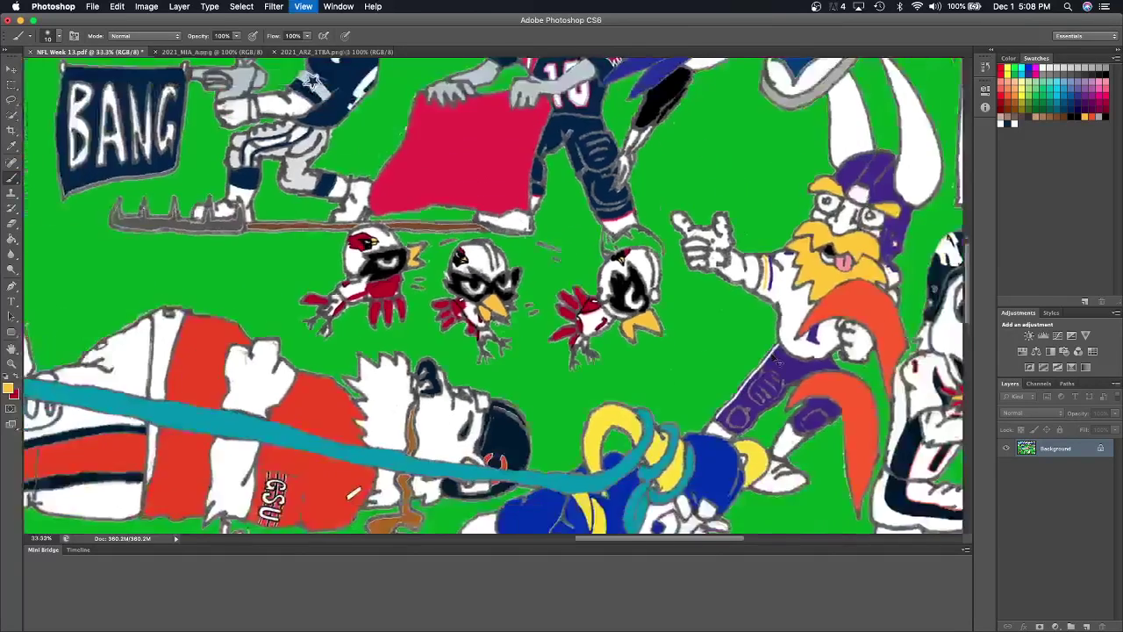
{"action": "key", "text": "super+minus"}
{"action": "key", "text": "super+minus"}
{"action": "key", "text": "super+minus"}
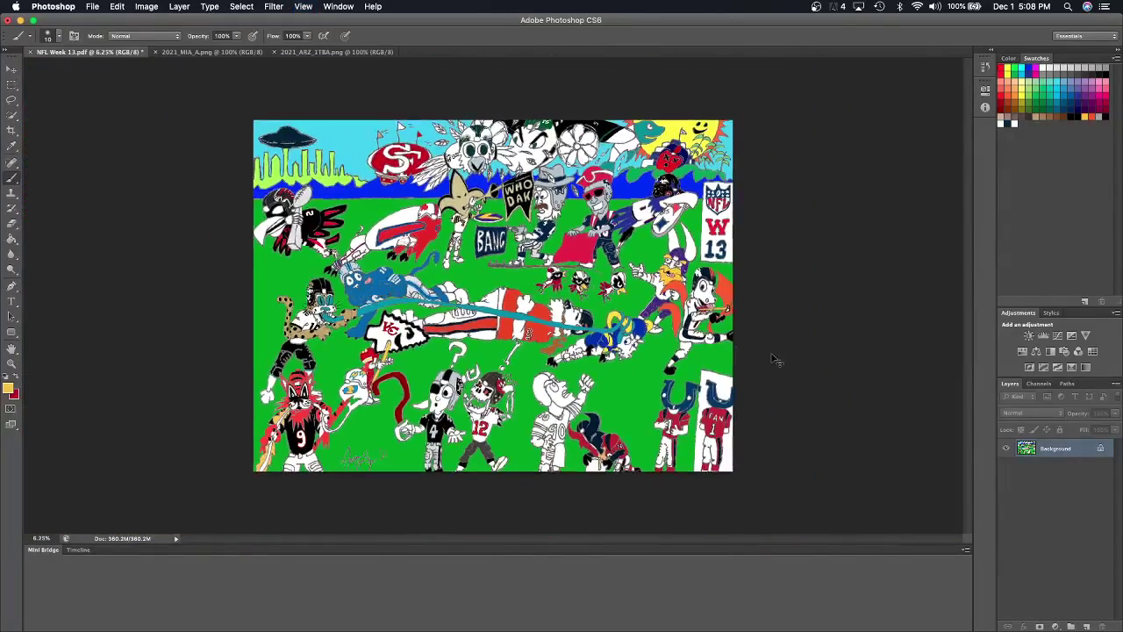
{"action": "key", "text": "super+plus"}
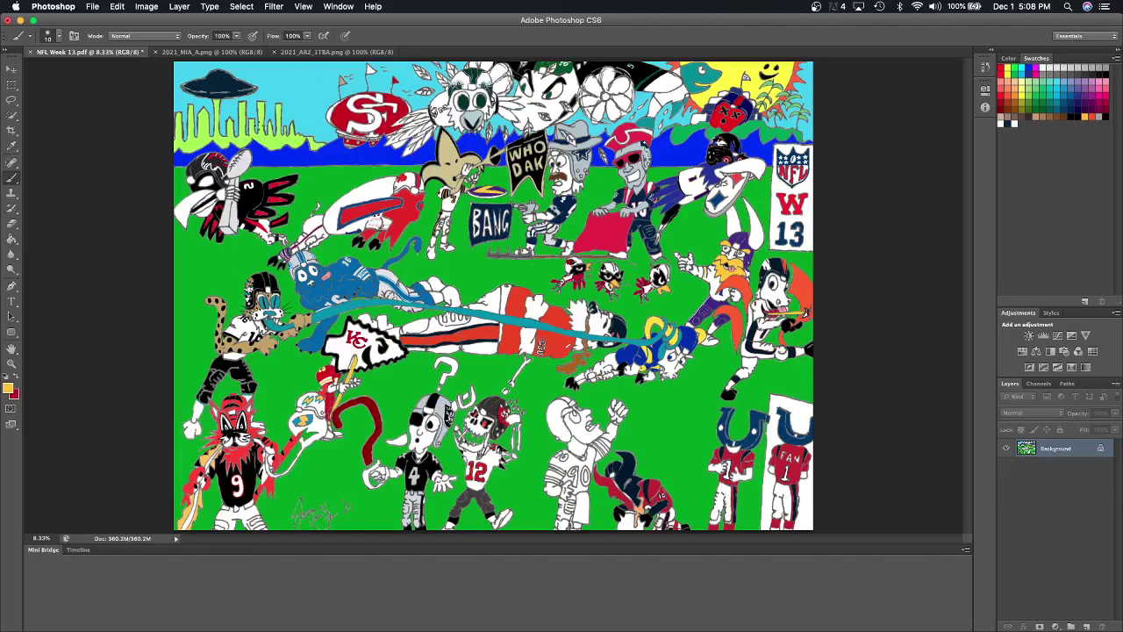
Close the Arizona reference and sample teal from the 2021_MIA_A.png Miami uniform.
{"action": "left_click", "coordinate": [274, 52]}
{"action": "left_click", "coordinate": [200, 54]}
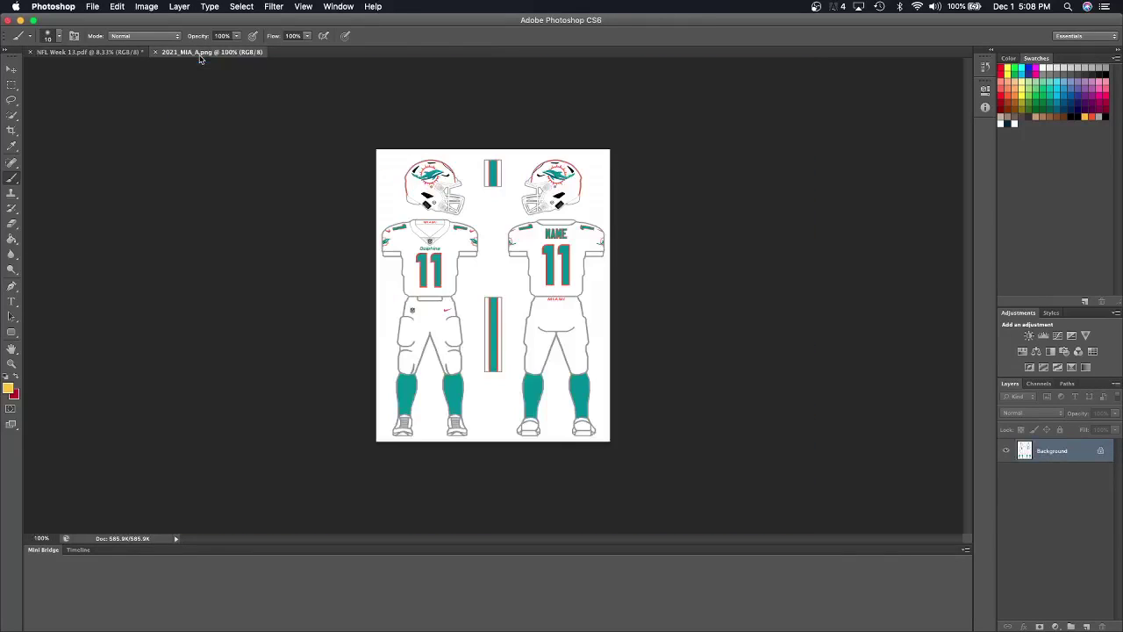
{"action": "left_click", "coordinate": [11, 145]}
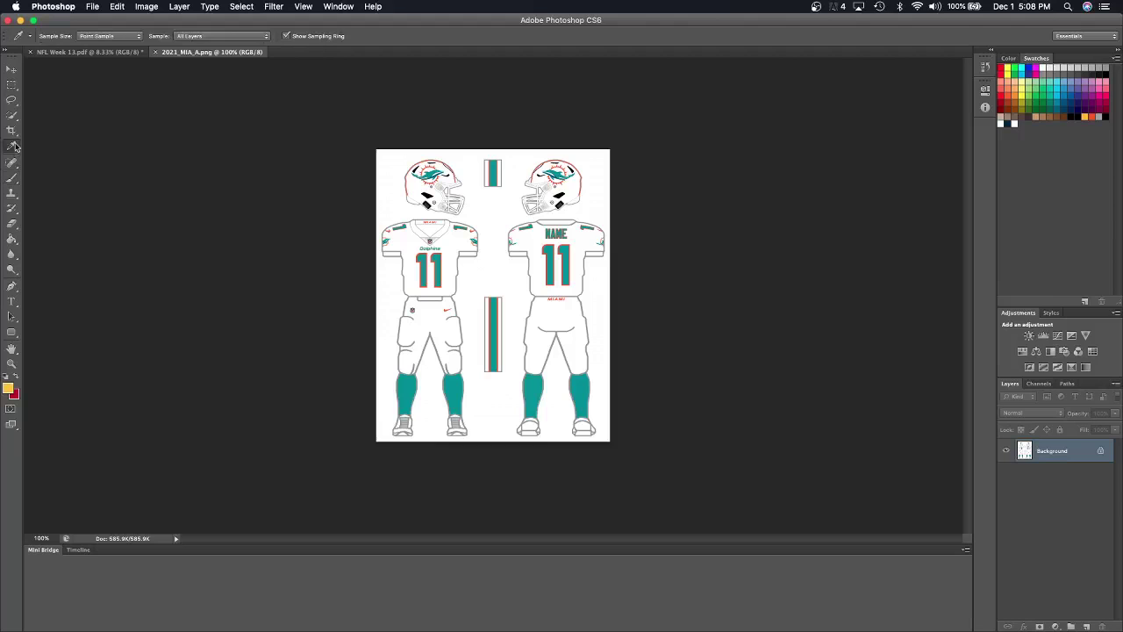
{"action": "left_click", "coordinate": [428, 250]}
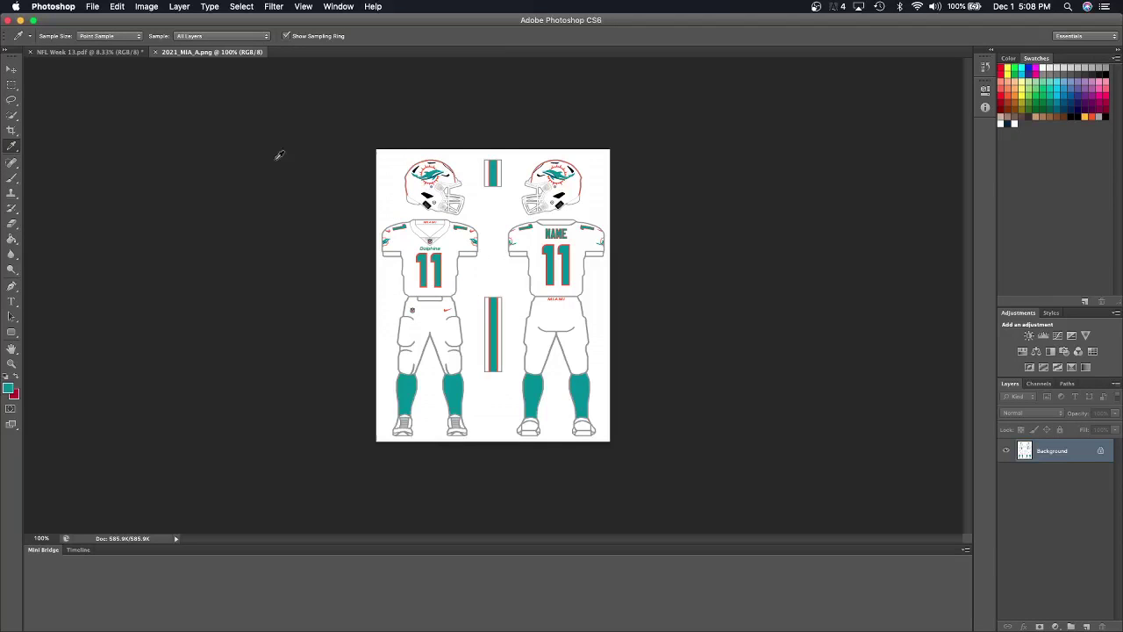
{"action": "left_click", "coordinate": [122, 51]}
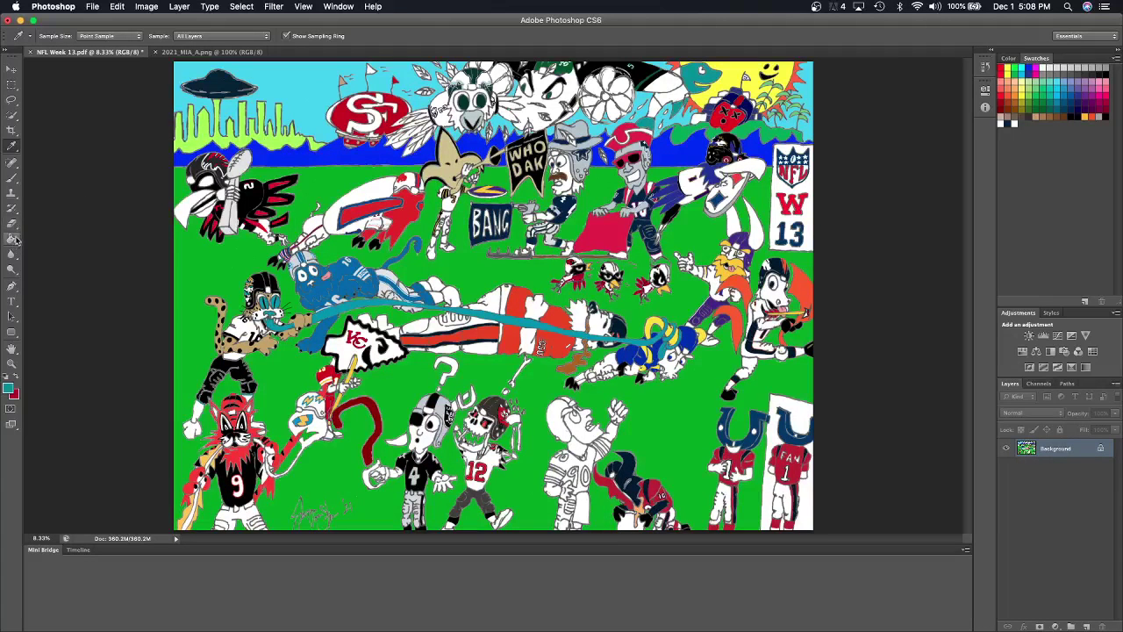
With the Brush active, zoom into the Week 13 artwork and pan to its top section.
{"action": "left_click", "coordinate": [12, 179]}
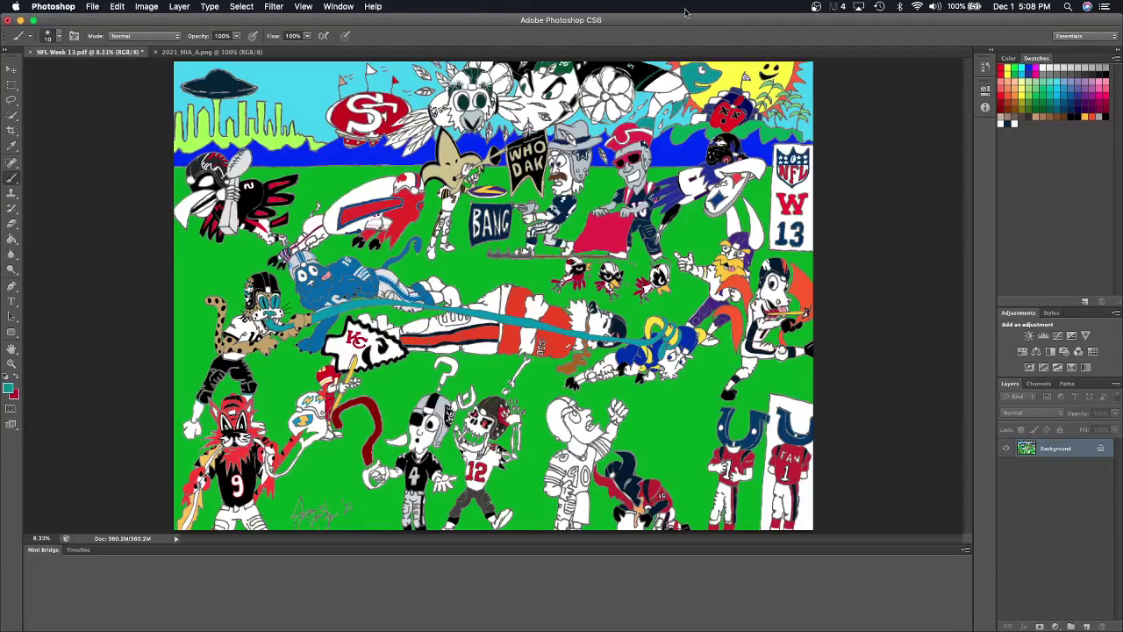
{"action": "key", "text": "super+equal"}
{"action": "key", "text": "super+equal"}
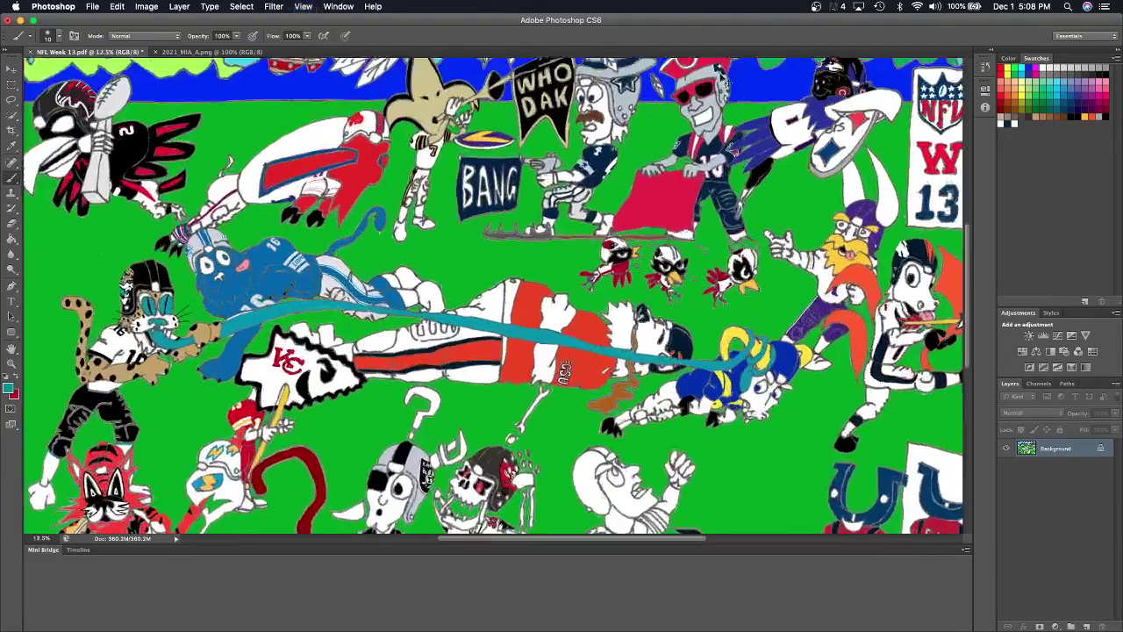
{"action": "key", "text": "super+equal"}
{"action": "key", "text": "super+equal"}
{"action": "scroll", "coordinate": [720, 74], "scroll_direction": "up", "scroll_amount": 2}
{"action": "scroll", "coordinate": [720, 74], "scroll_direction": "up", "scroll_amount": 10}
{"action": "scroll", "coordinate": [719, 74], "scroll_direction": "right", "scroll_amount": 5}
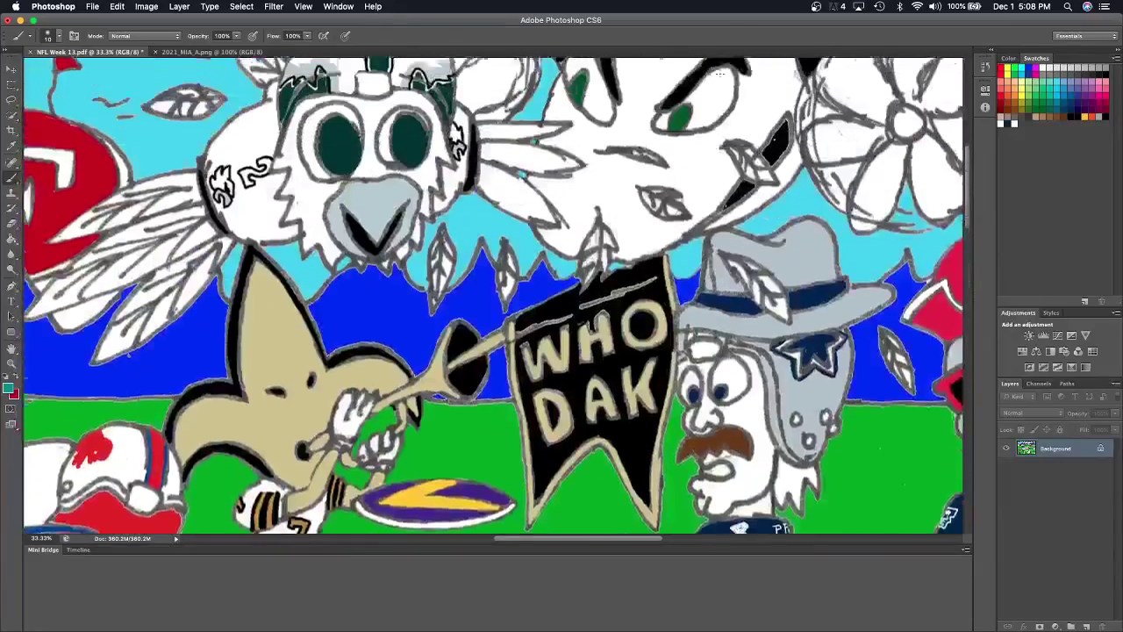
{"action": "scroll", "coordinate": [719, 73], "scroll_direction": "up", "scroll_amount": 10}
{"action": "scroll", "coordinate": [719, 74], "scroll_direction": "up", "scroll_amount": 2}
{"action": "scroll", "coordinate": [719, 73], "scroll_direction": "right", "scroll_amount": 3}
{"action": "scroll", "coordinate": [719, 74], "scroll_direction": "down", "scroll_amount": 1}
{"action": "scroll", "coordinate": [720, 74], "scroll_direction": "down", "scroll_amount": 4}
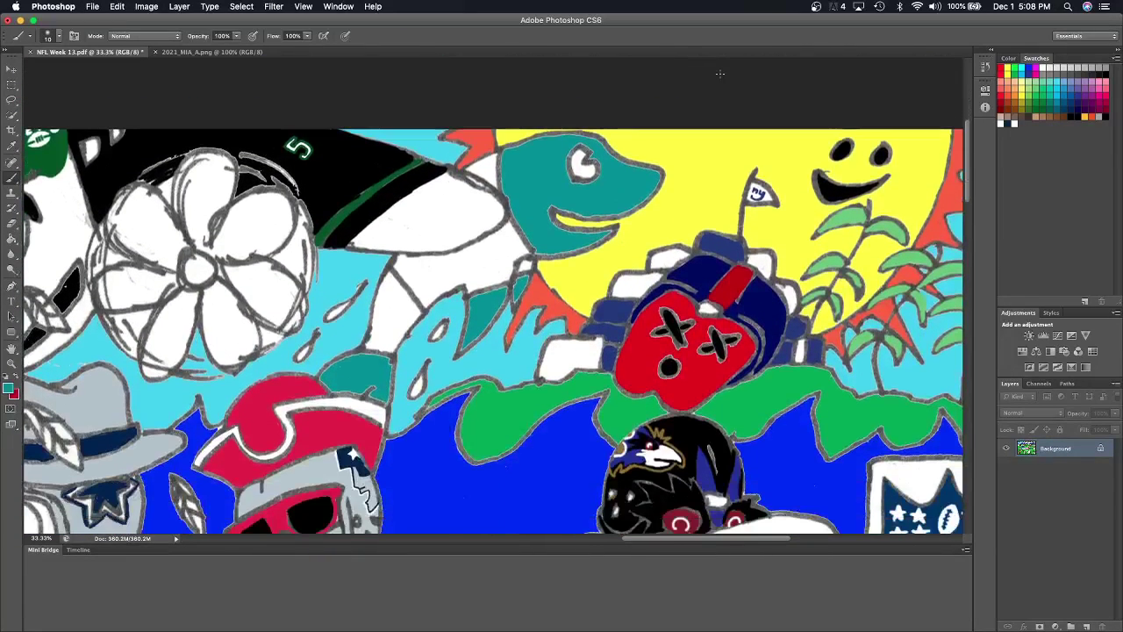
Brush teal hatching into the white area and bucket-fill the space between the strokes.
{"action": "left_click", "coordinate": [209, 53]}
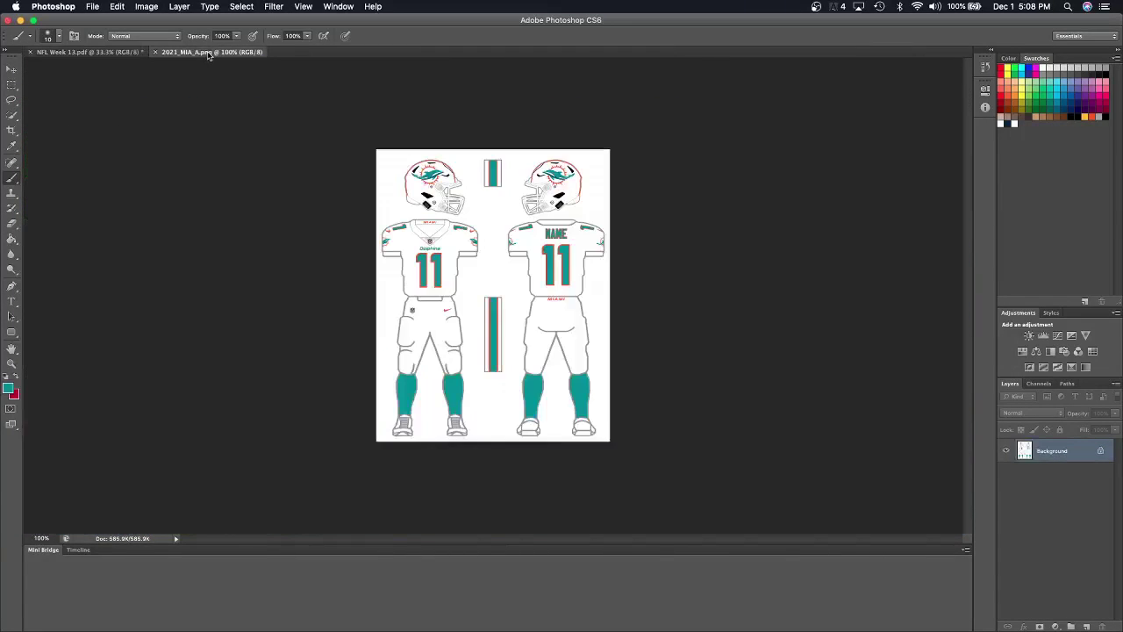
{"action": "left_click", "coordinate": [89, 53]}
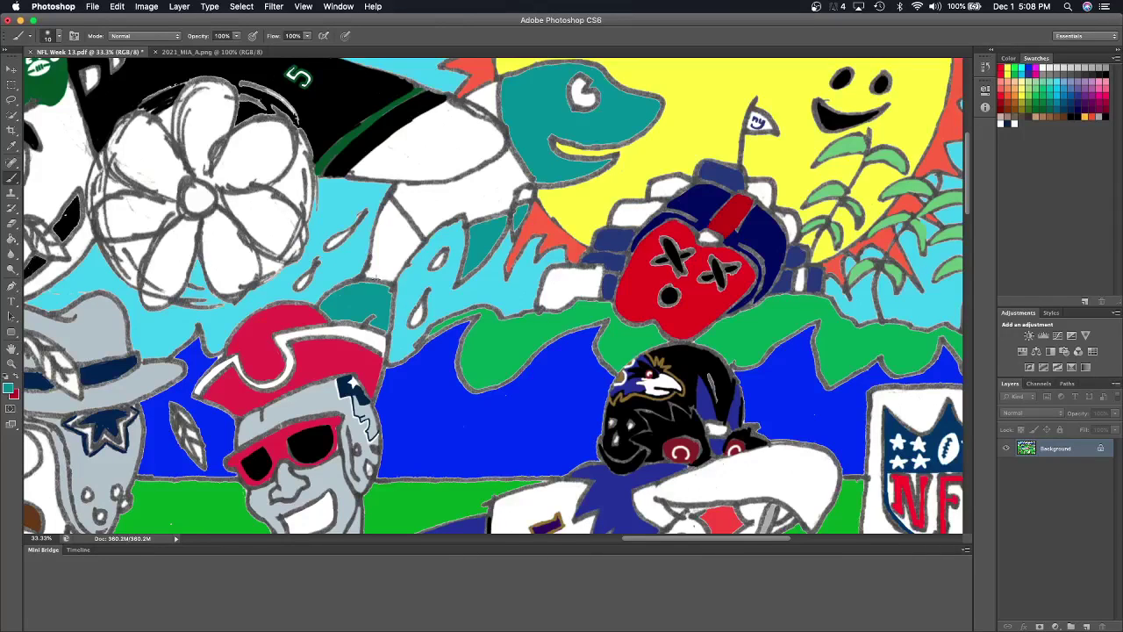
{"action": "left_click_drag", "start_coordinate": [377, 279], "coordinate": [400, 219]}
{"action": "left_click_drag", "start_coordinate": [391, 273], "coordinate": [408, 224]}
{"action": "left_click", "coordinate": [12, 239]}
{"action": "left_click", "coordinate": [396, 248]}
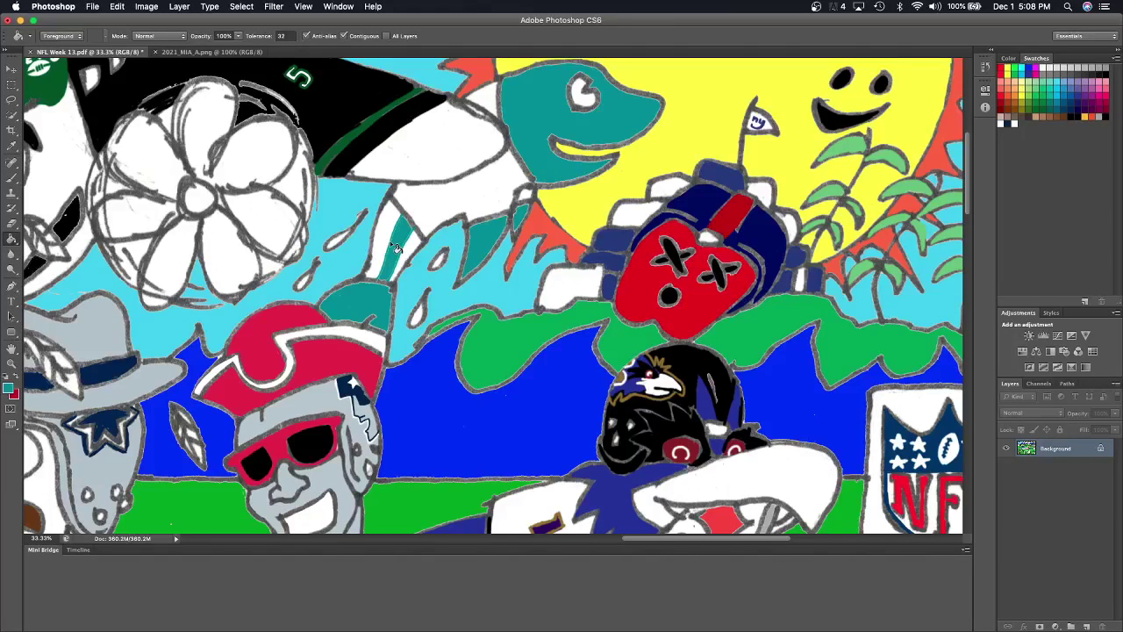
After checking the Miami reference, paint a teal number 1 on the jersey and fill it solid.
{"action": "left_click", "coordinate": [210, 52]}
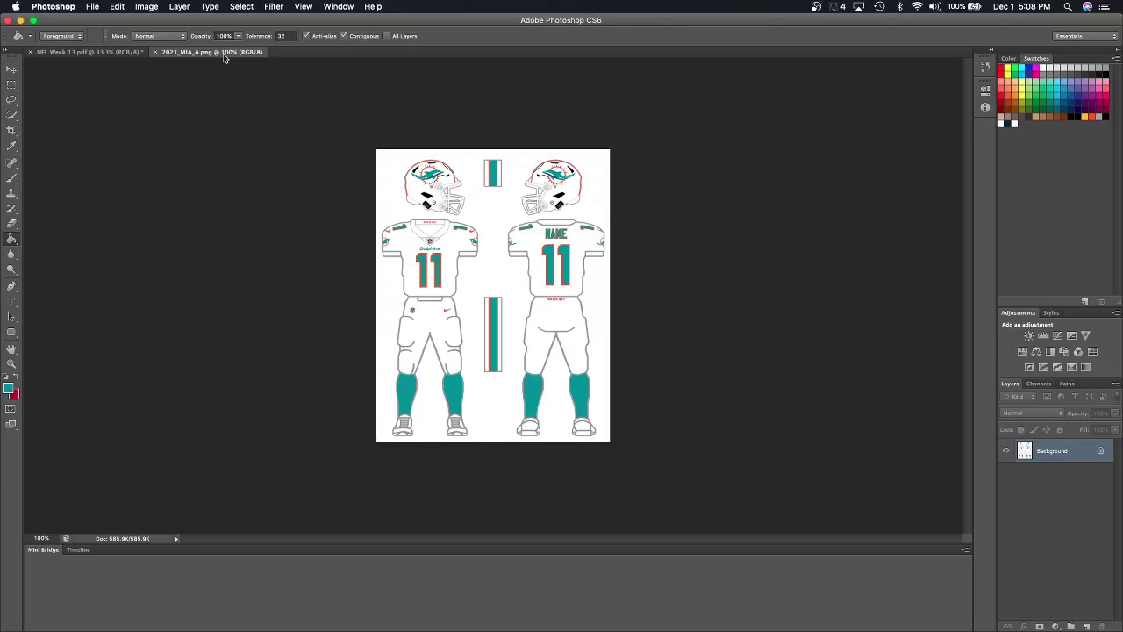
{"action": "left_click", "coordinate": [108, 51]}
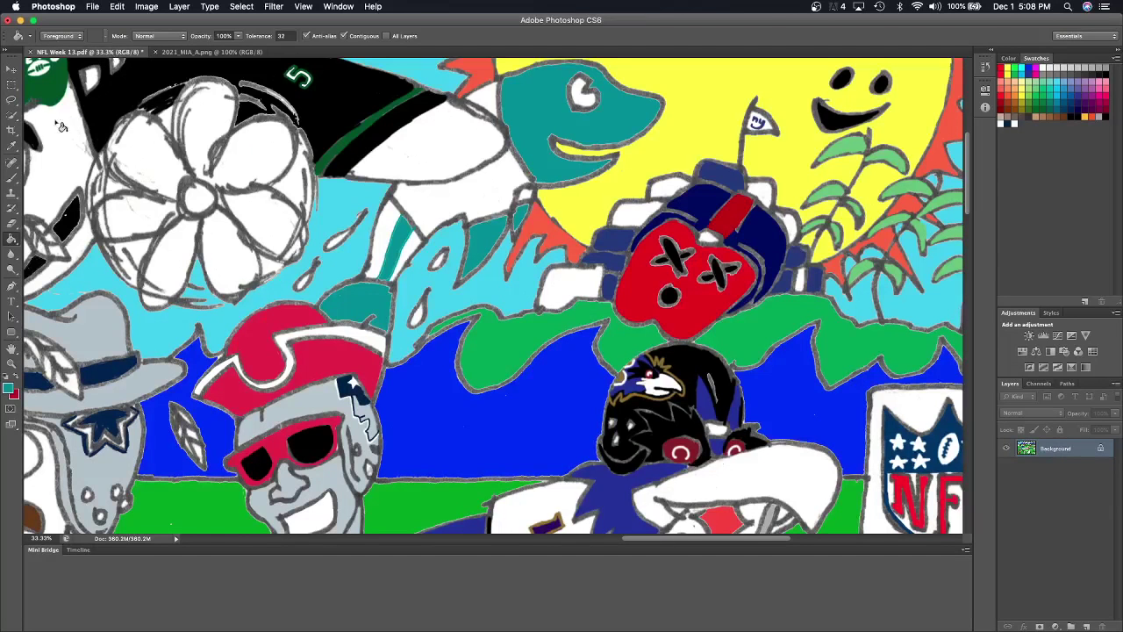
{"action": "left_click", "coordinate": [11, 179]}
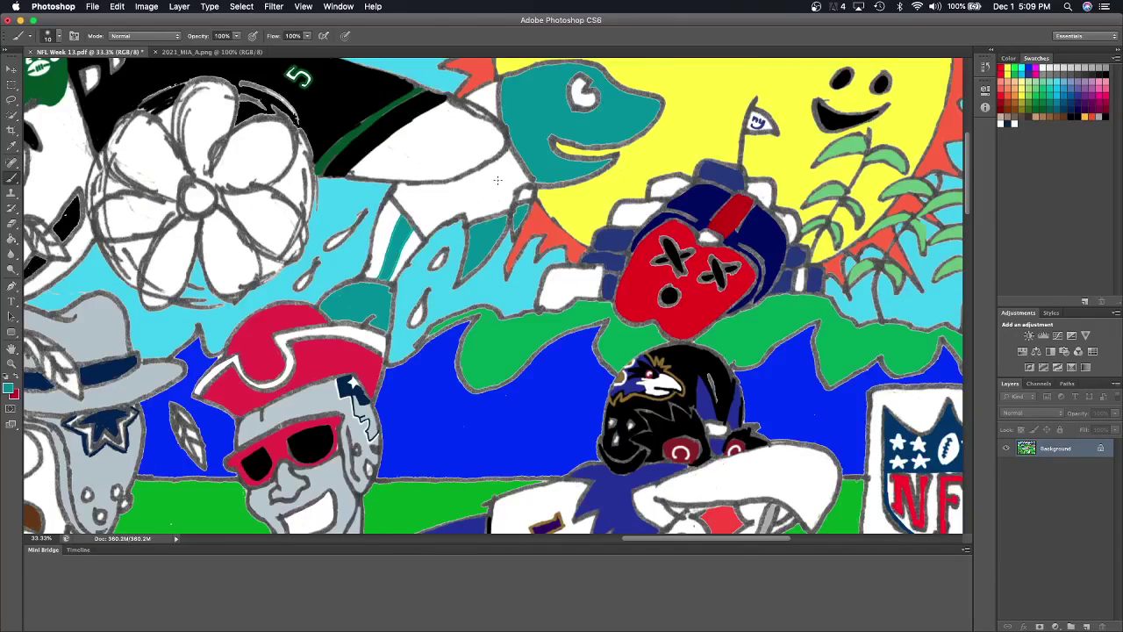
{"action": "left_click_drag", "start_coordinate": [494, 183], "coordinate": [497, 200]}
{"action": "key", "text": "g"}
{"action": "left_click", "coordinate": [498, 189]}
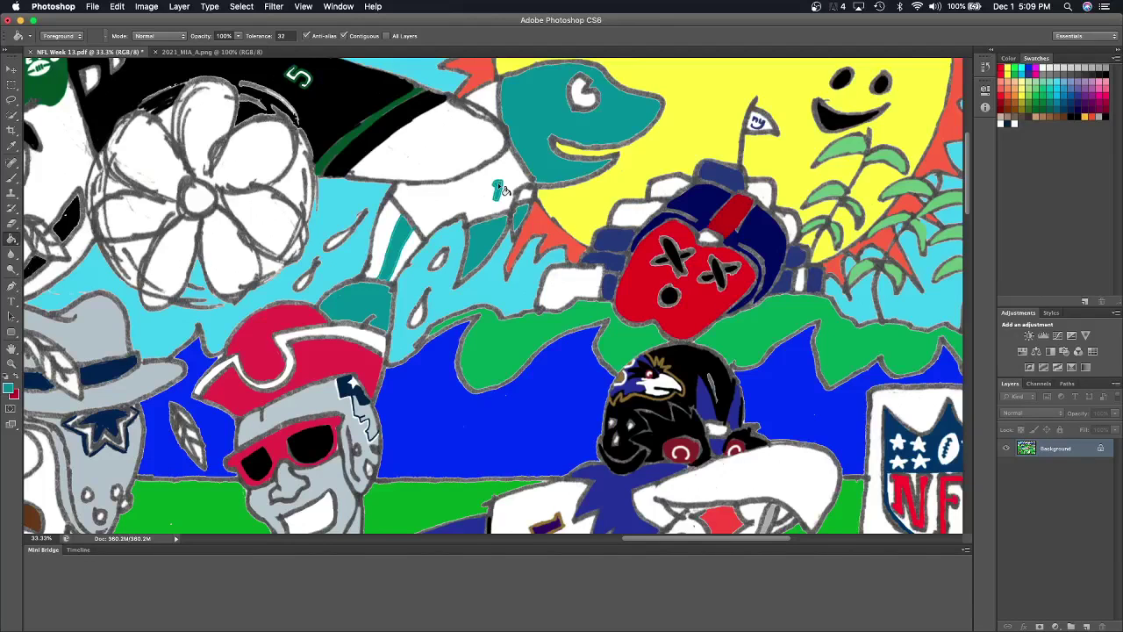
Eyedropper the orange-red trim colour from the 2021_MIA_A.png jersey.
{"action": "left_click", "coordinate": [239, 54]}
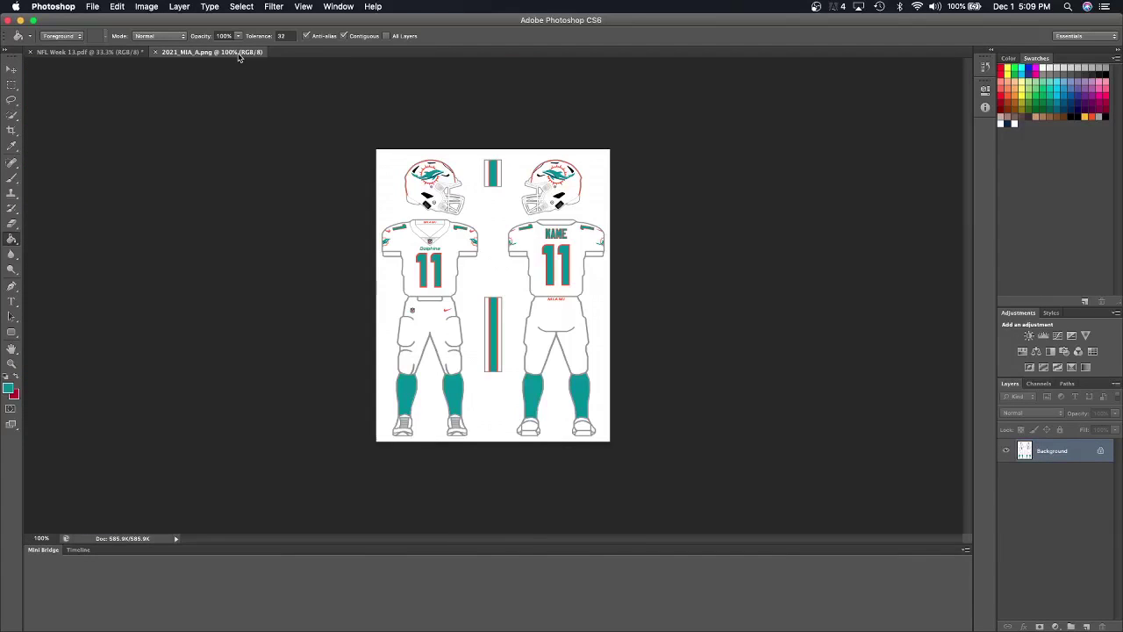
{"action": "left_click", "coordinate": [11, 146]}
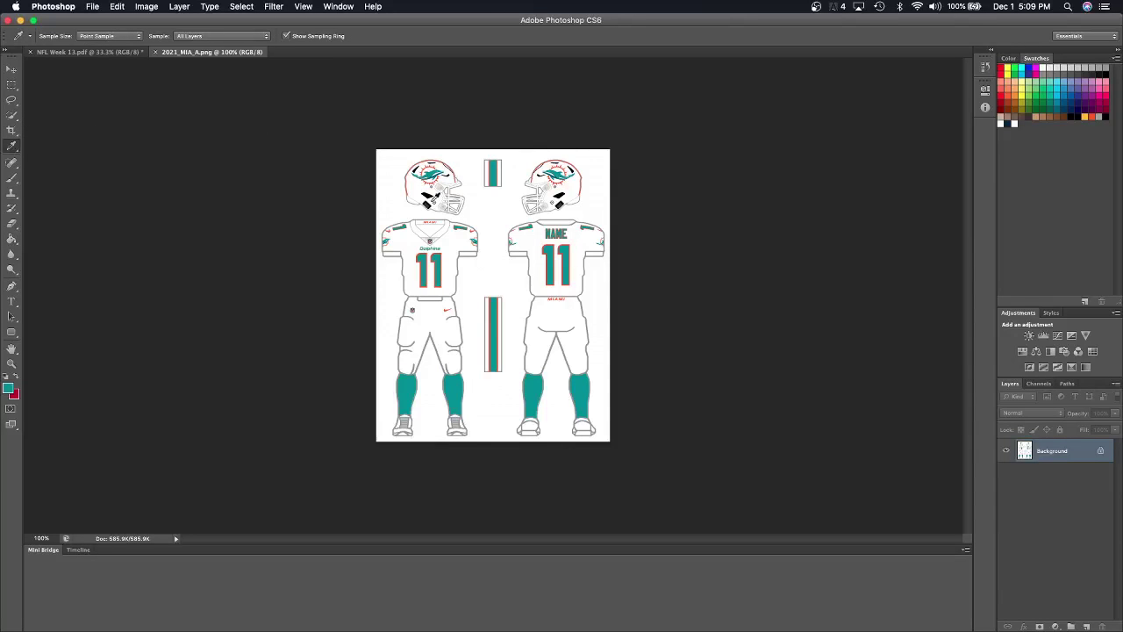
{"action": "left_click", "coordinate": [442, 250]}
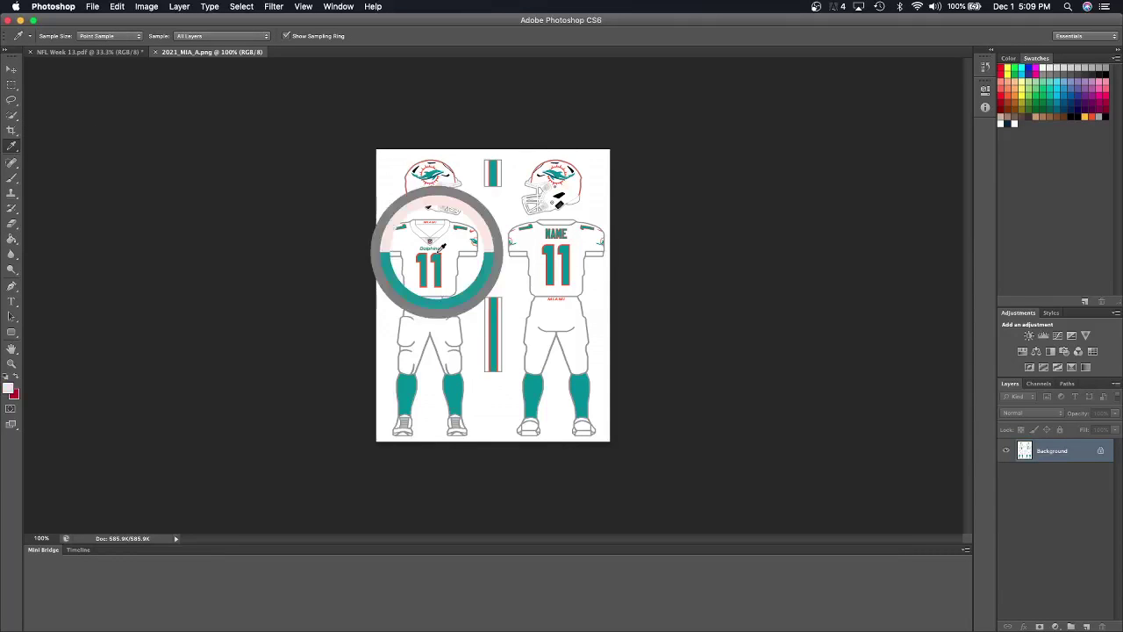
{"action": "left_click", "coordinate": [443, 249]}
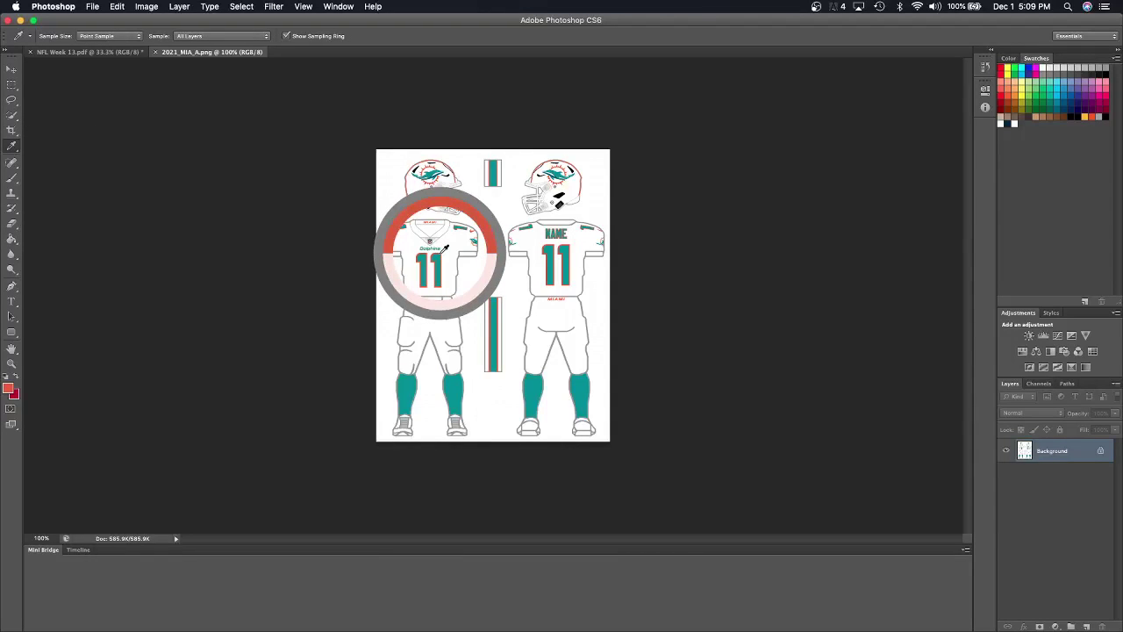
{"action": "left_click", "coordinate": [442, 249]}
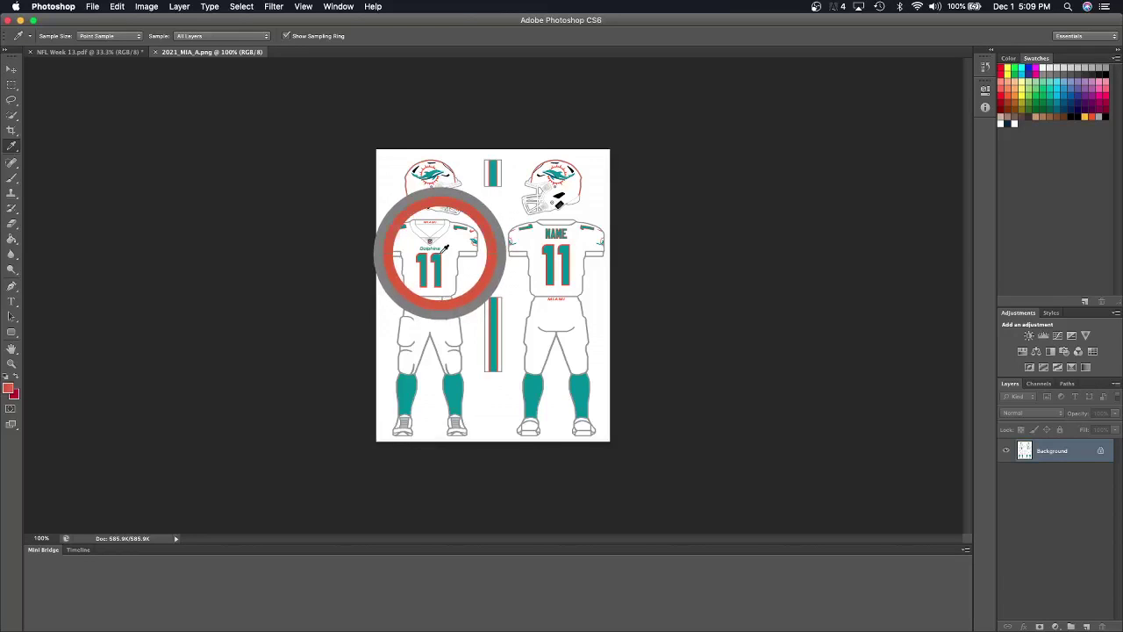
{"action": "left_click_drag", "start_coordinate": [444, 251], "coordinate": [444, 250]}
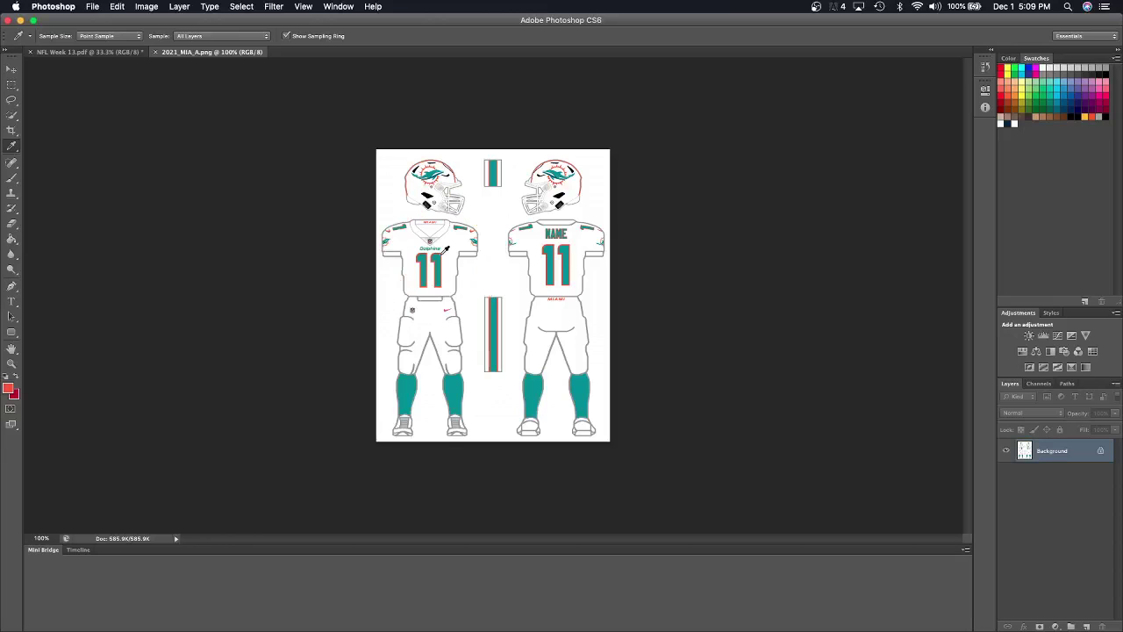
At 66.7% zoom, edge both sides of the teal stripe in red and outline a box above the 1.
{"action": "left_click", "coordinate": [97, 52]}
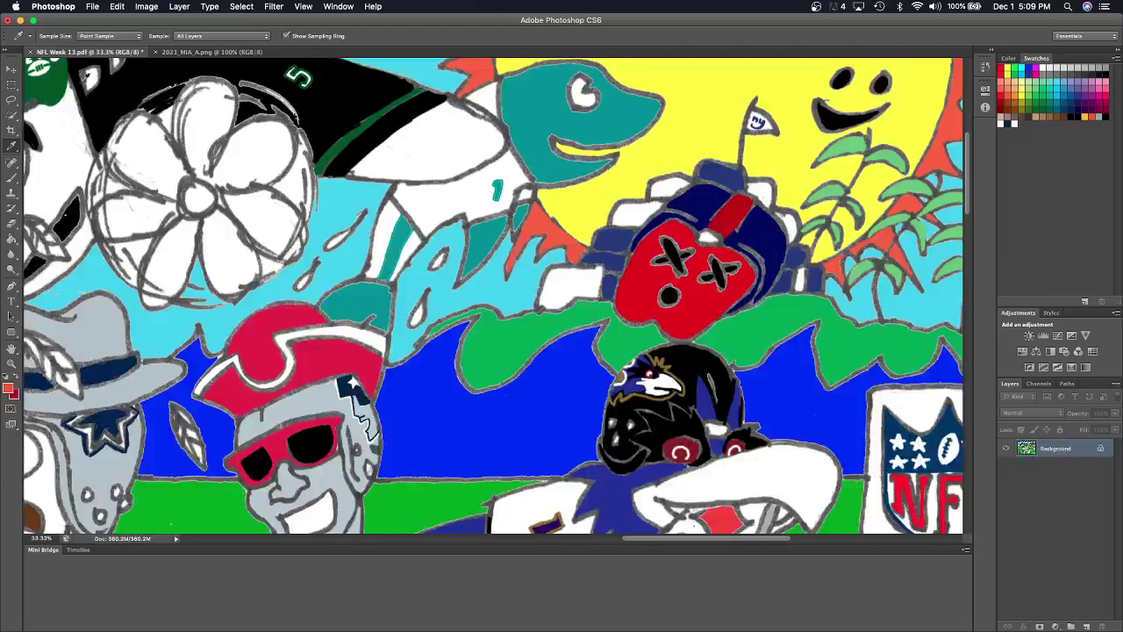
{"action": "left_click", "coordinate": [12, 239]}
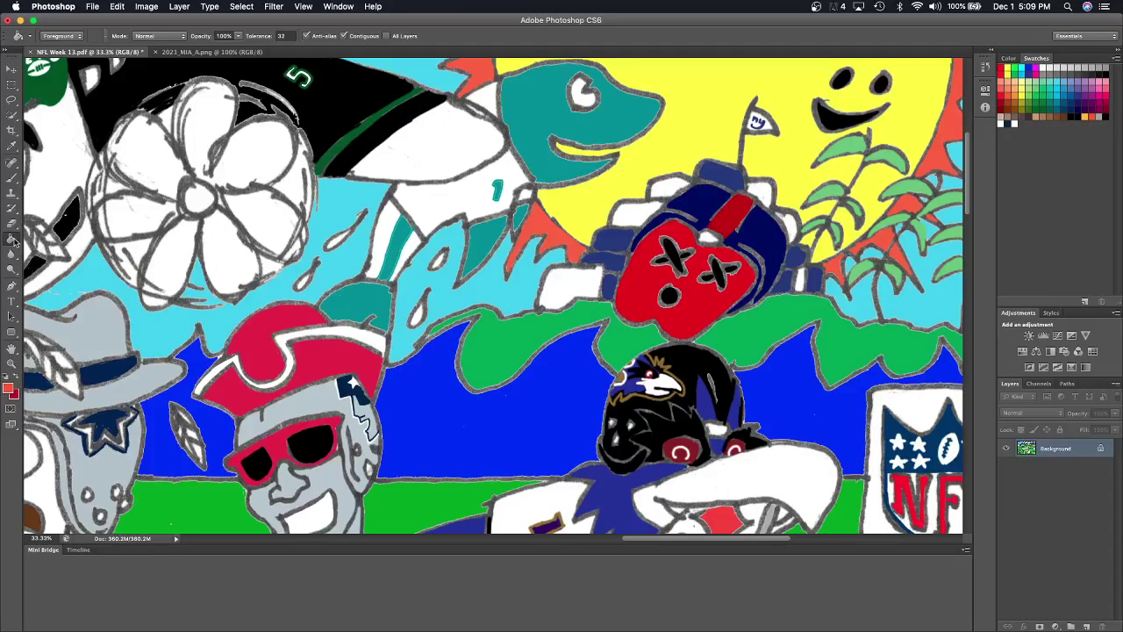
{"action": "key", "text": "super+plus"}
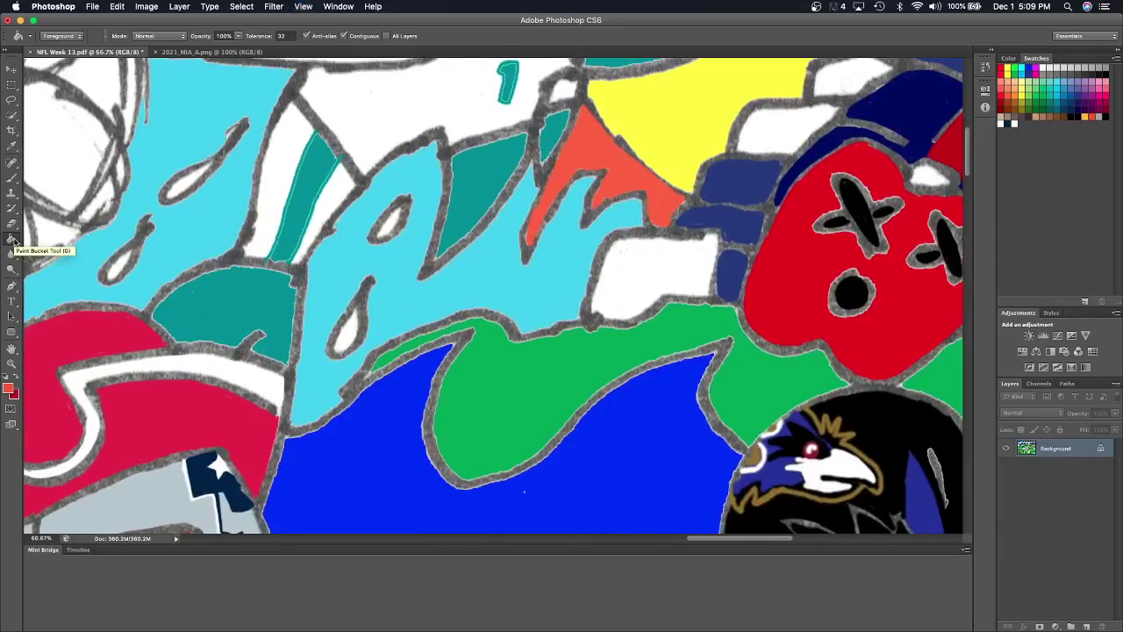
{"action": "key", "text": "super+plus"}
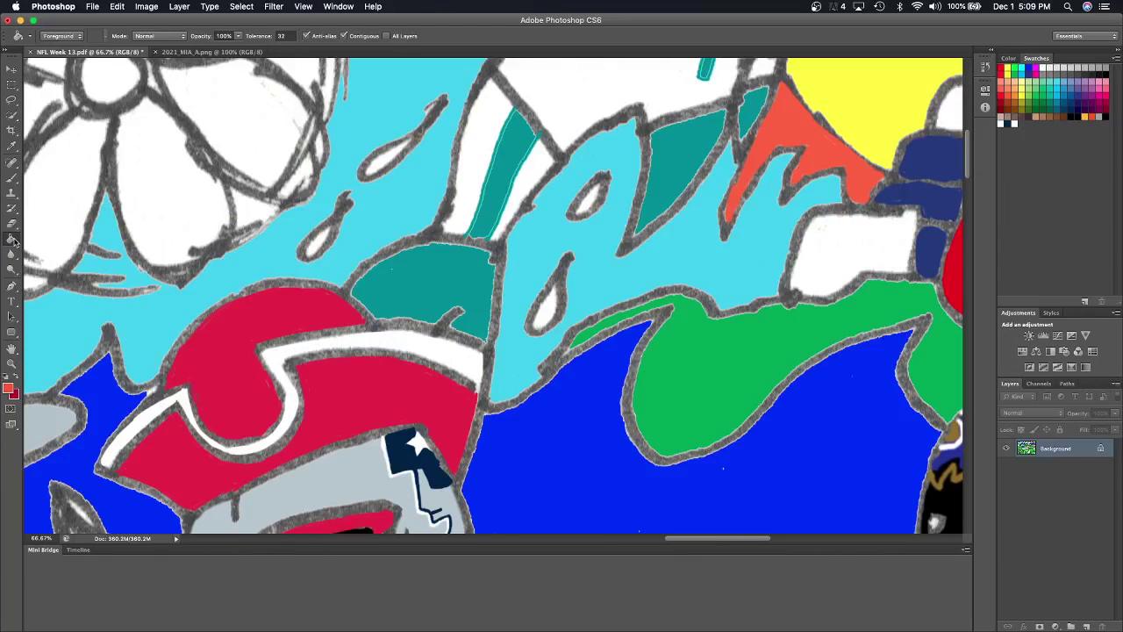
{"action": "left_click", "coordinate": [17, 180]}
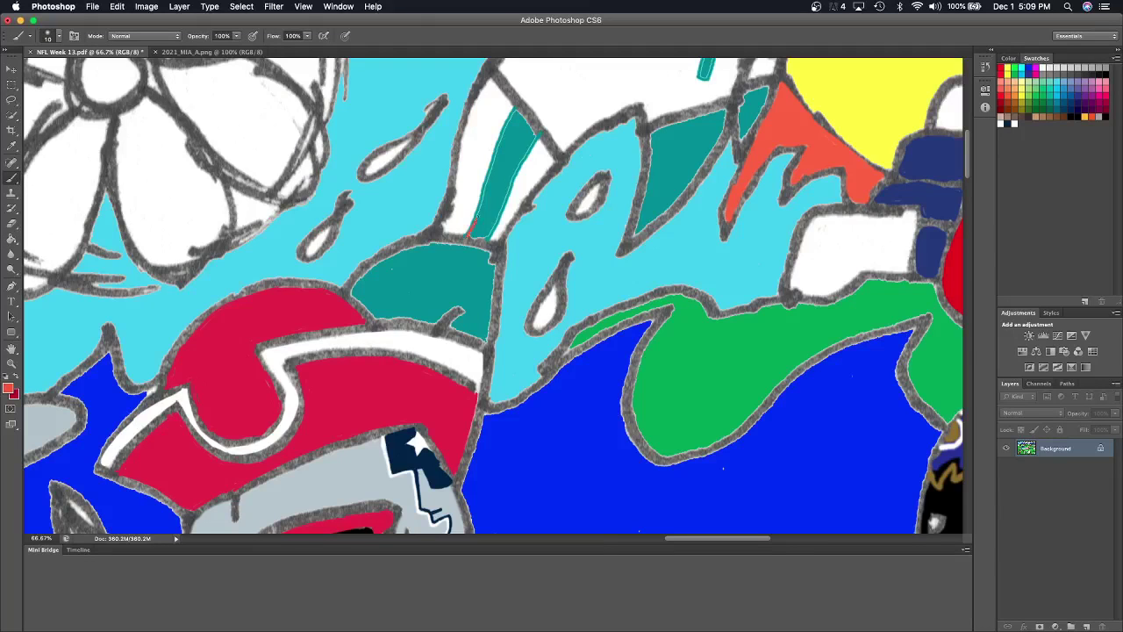
{"action": "left_click_drag", "start_coordinate": [474, 221], "coordinate": [513, 109]}
{"action": "left_click_drag", "start_coordinate": [491, 230], "coordinate": [535, 124]}
{"action": "scroll", "coordinate": [535, 124], "scroll_direction": "up", "scroll_amount": 5}
{"action": "scroll", "coordinate": [536, 124], "scroll_direction": "up", "scroll_amount": 2}
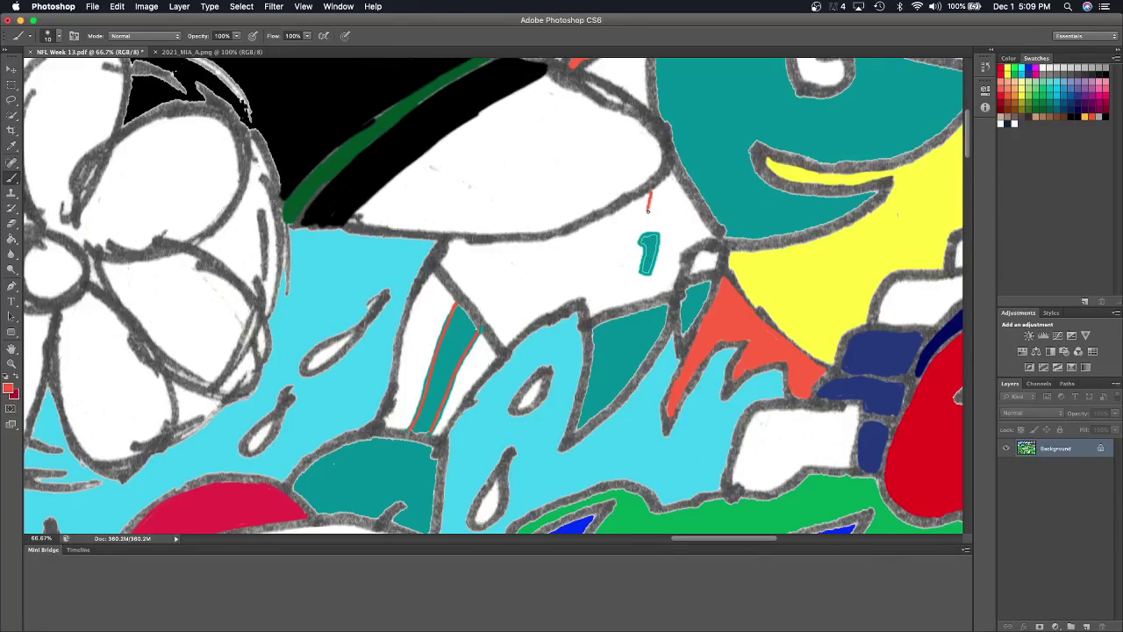
{"action": "mouse_move", "coordinate": [648, 209]}
{"action": "left_mouse_down"}
{"action": "mouse_move", "coordinate": [658, 211]}
{"action": "mouse_move", "coordinate": [664, 179]}
{"action": "left_mouse_up"}
Sample teal from the drawing and brush it into the white gaps up to the grey outline.
{"action": "left_click", "coordinate": [12, 146]}
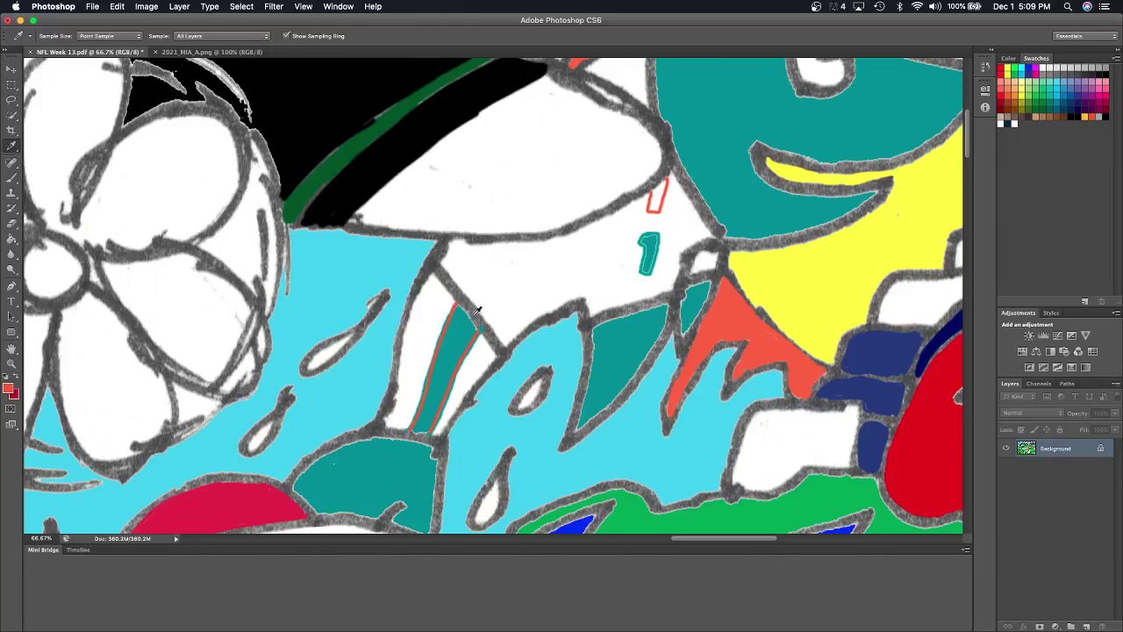
{"action": "left_click", "coordinate": [635, 335]}
{"action": "left_click", "coordinate": [18, 179]}
{"action": "mouse_move", "coordinate": [613, 322]}
{"action": "left_mouse_down"}
{"action": "mouse_move", "coordinate": [646, 341]}
{"action": "mouse_move", "coordinate": [619, 390]}
{"action": "left_mouse_up"}
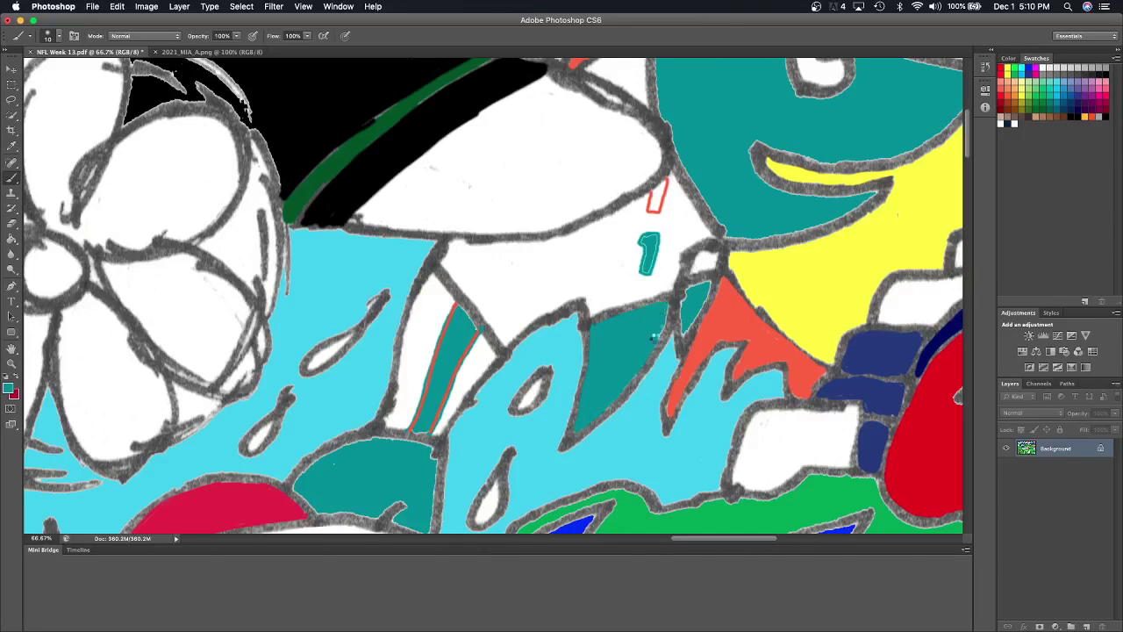
{"action": "left_click_drag", "start_coordinate": [686, 304], "coordinate": [678, 336]}
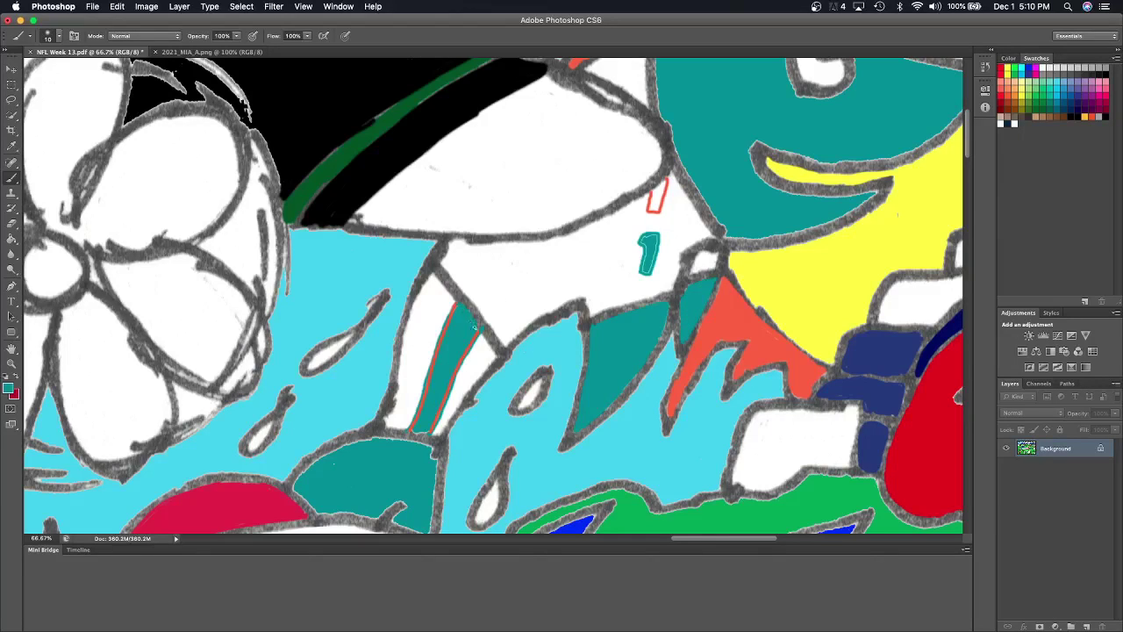
Brush teal along the lower-left and top edges of the neighbouring teal shape.
{"action": "scroll", "coordinate": [470, 327], "scroll_direction": "down", "scroll_amount": 3}
{"action": "scroll", "coordinate": [470, 327], "scroll_direction": "left", "scroll_amount": 1}
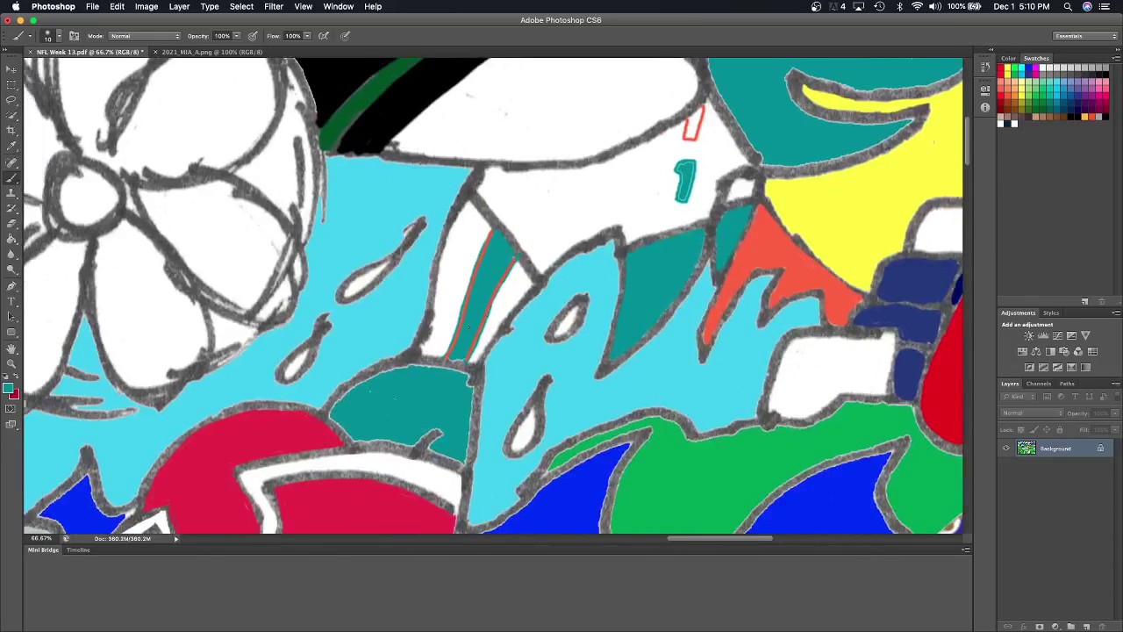
{"action": "mouse_move", "coordinate": [346, 391]}
{"action": "left_mouse_down"}
{"action": "mouse_move", "coordinate": [341, 428]}
{"action": "mouse_move", "coordinate": [405, 437]}
{"action": "left_mouse_up"}
{"action": "mouse_move", "coordinate": [392, 386]}
{"action": "left_mouse_down"}
{"action": "mouse_move", "coordinate": [456, 367]}
{"action": "mouse_move", "coordinate": [471, 412]}
{"action": "mouse_move", "coordinate": [460, 440]}
{"action": "mouse_move", "coordinate": [391, 438]}
{"action": "mouse_move", "coordinate": [465, 463]}
{"action": "mouse_move", "coordinate": [457, 443]}
{"action": "left_mouse_up"}
Paint teal over white gaps along the dolphin head's edges, mouth corner and eye.
{"action": "scroll", "coordinate": [462, 425], "scroll_direction": "up", "scroll_amount": 5}
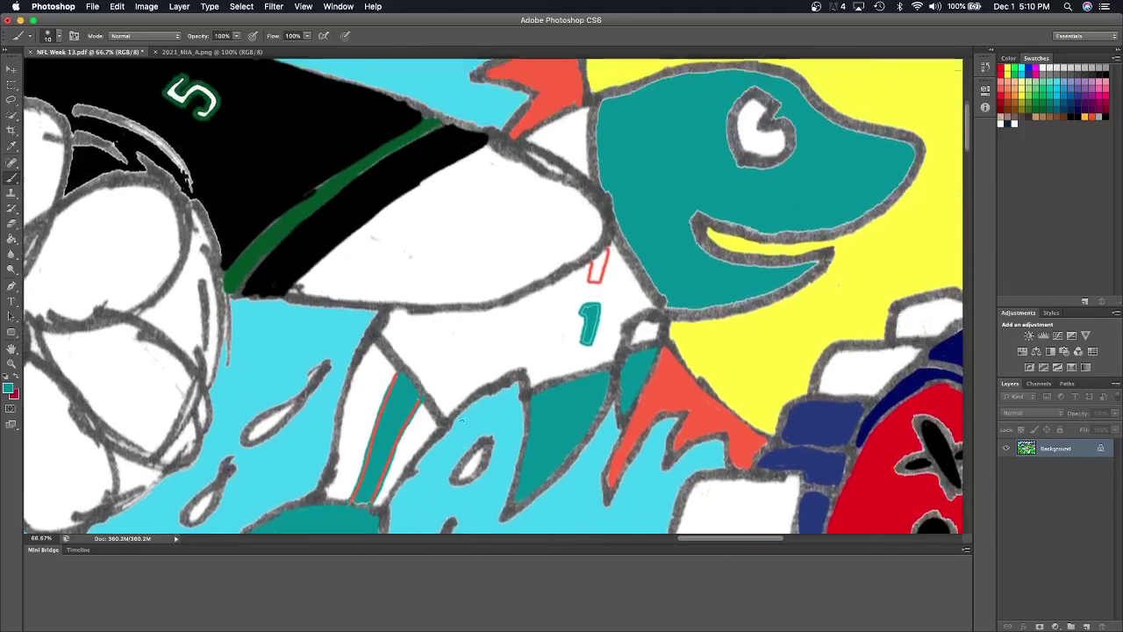
{"action": "scroll", "coordinate": [461, 421], "scroll_direction": "left", "scroll_amount": 3}
{"action": "scroll", "coordinate": [461, 421], "scroll_direction": "right", "scroll_amount": 3}
{"action": "mouse_move", "coordinate": [472, 163]}
{"action": "left_mouse_down"}
{"action": "mouse_move", "coordinate": [478, 246]}
{"action": "mouse_move", "coordinate": [528, 341]}
{"action": "left_mouse_up"}
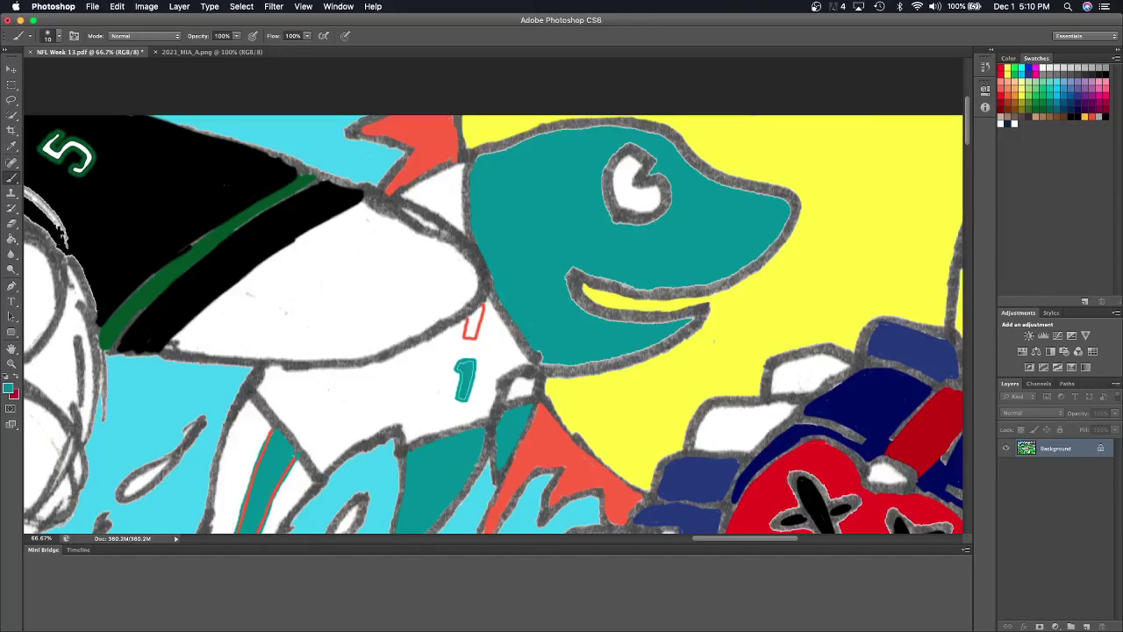
{"action": "mouse_move", "coordinate": [569, 272]}
{"action": "left_mouse_down"}
{"action": "mouse_move", "coordinate": [574, 300]}
{"action": "mouse_move", "coordinate": [656, 323]}
{"action": "mouse_move", "coordinate": [688, 317]}
{"action": "mouse_move", "coordinate": [588, 362]}
{"action": "mouse_move", "coordinate": [553, 365]}
{"action": "mouse_move", "coordinate": [539, 349]}
{"action": "mouse_move", "coordinate": [585, 359]}
{"action": "left_mouse_up"}
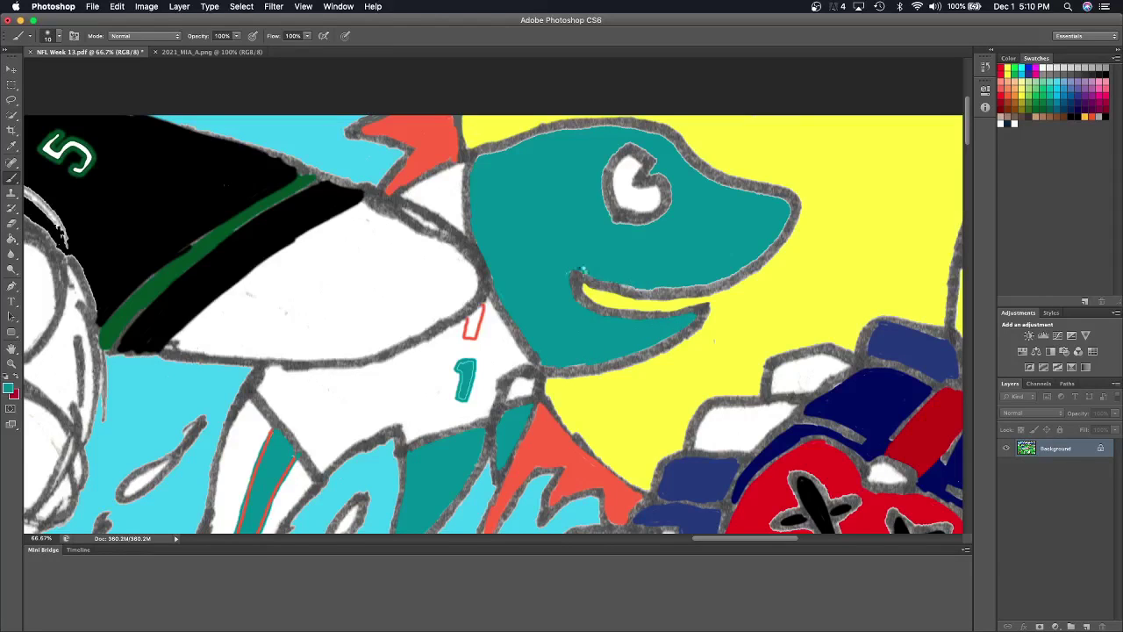
{"action": "left_click_drag", "start_coordinate": [552, 137], "coordinate": [605, 129]}
{"action": "mouse_move", "coordinate": [600, 182]}
{"action": "left_mouse_down"}
{"action": "mouse_move", "coordinate": [607, 217]}
{"action": "mouse_move", "coordinate": [621, 224]}
{"action": "mouse_move", "coordinate": [667, 214]}
{"action": "left_mouse_up"}
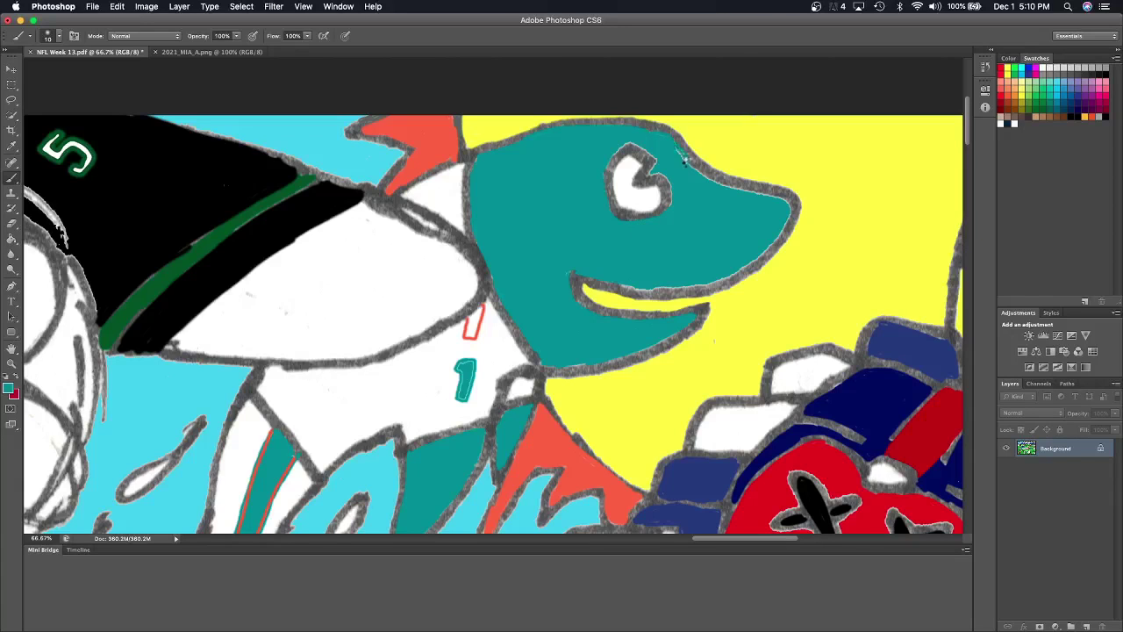
{"action": "mouse_move", "coordinate": [687, 162]}
{"action": "left_mouse_down"}
{"action": "mouse_move", "coordinate": [674, 145]}
{"action": "mouse_move", "coordinate": [725, 186]}
{"action": "mouse_move", "coordinate": [793, 210]}
{"action": "mouse_move", "coordinate": [733, 270]}
{"action": "mouse_move", "coordinate": [627, 288]}
{"action": "mouse_move", "coordinate": [727, 277]}
{"action": "left_mouse_up"}
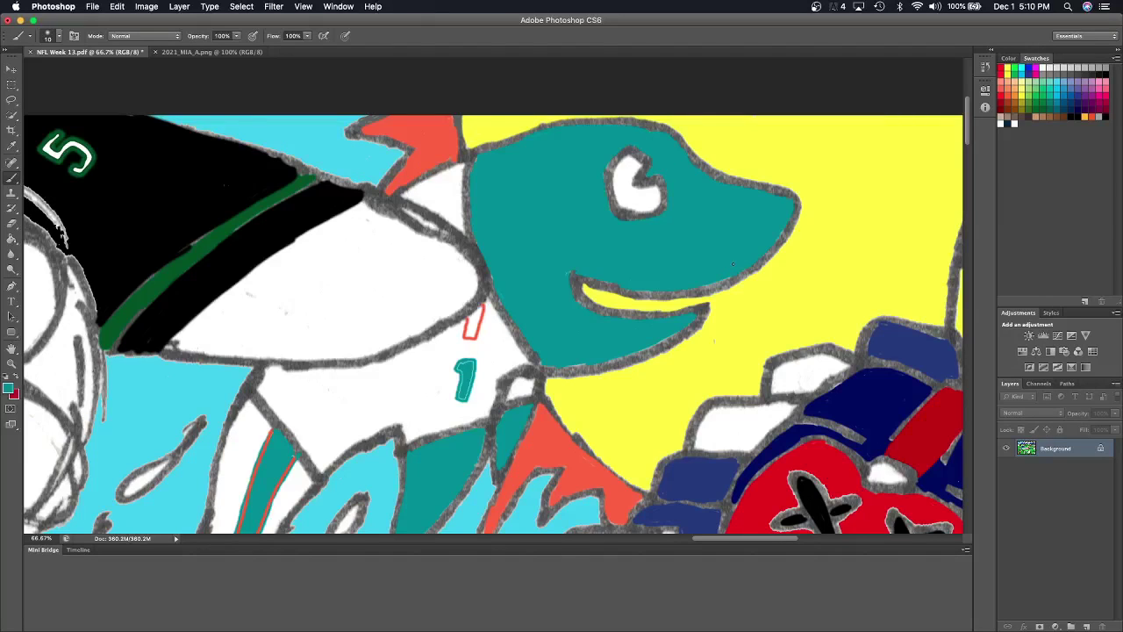
Paint the stray grey outline edges white, using white sampled from the jersey.
{"action": "left_click", "coordinate": [11, 145]}
{"action": "left_click", "coordinate": [316, 268]}
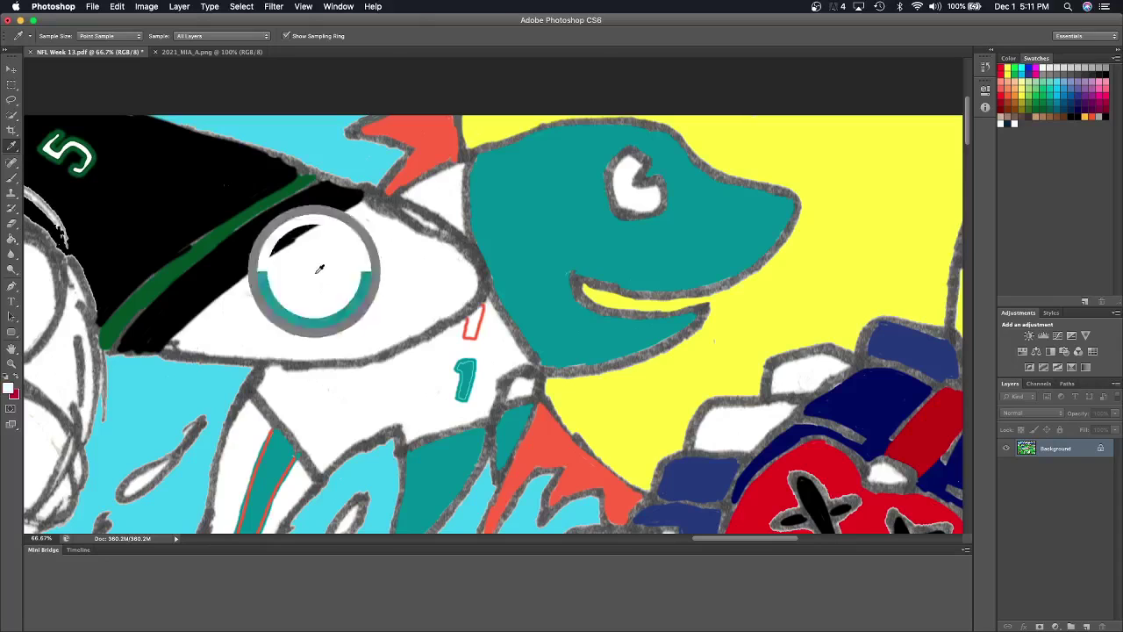
{"action": "left_click", "coordinate": [12, 177]}
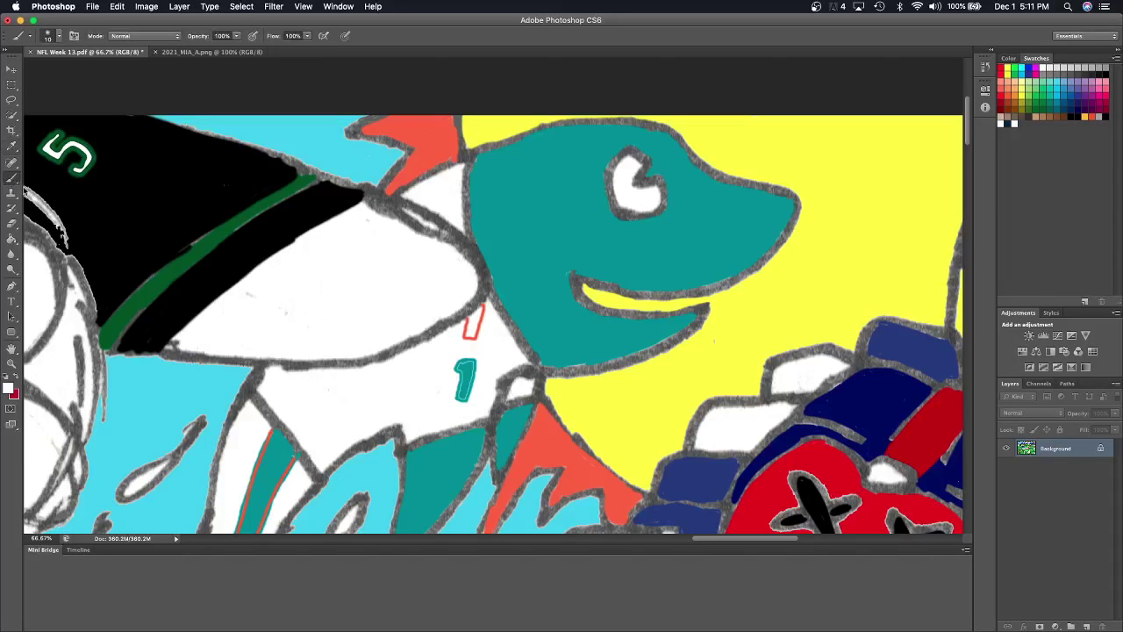
{"action": "mouse_move", "coordinate": [378, 210]}
{"action": "left_mouse_down"}
{"action": "mouse_move", "coordinate": [391, 215]}
{"action": "mouse_move", "coordinate": [372, 204]}
{"action": "mouse_move", "coordinate": [386, 204]}
{"action": "mouse_move", "coordinate": [429, 230]}
{"action": "mouse_move", "coordinate": [377, 205]}
{"action": "mouse_move", "coordinate": [412, 218]}
{"action": "mouse_move", "coordinate": [471, 269]}
{"action": "left_mouse_up"}
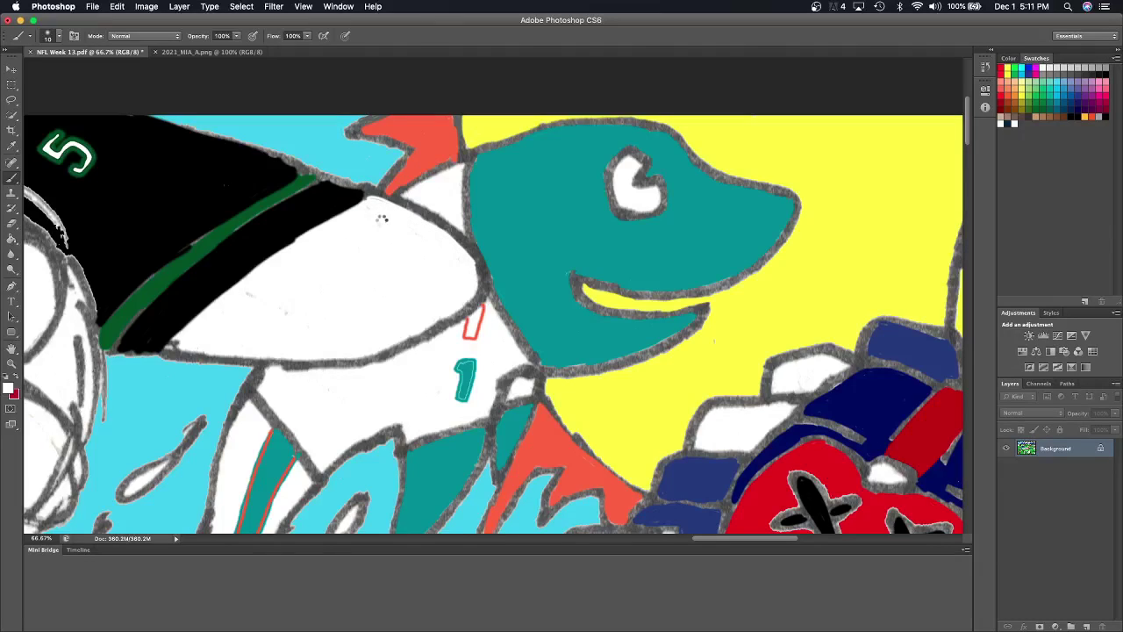
{"action": "left_click_drag", "start_coordinate": [365, 203], "coordinate": [392, 208]}
Bucket-fill the patch above the 1 with the fish's teal, then undo that fill.
{"action": "left_click", "coordinate": [11, 146]}
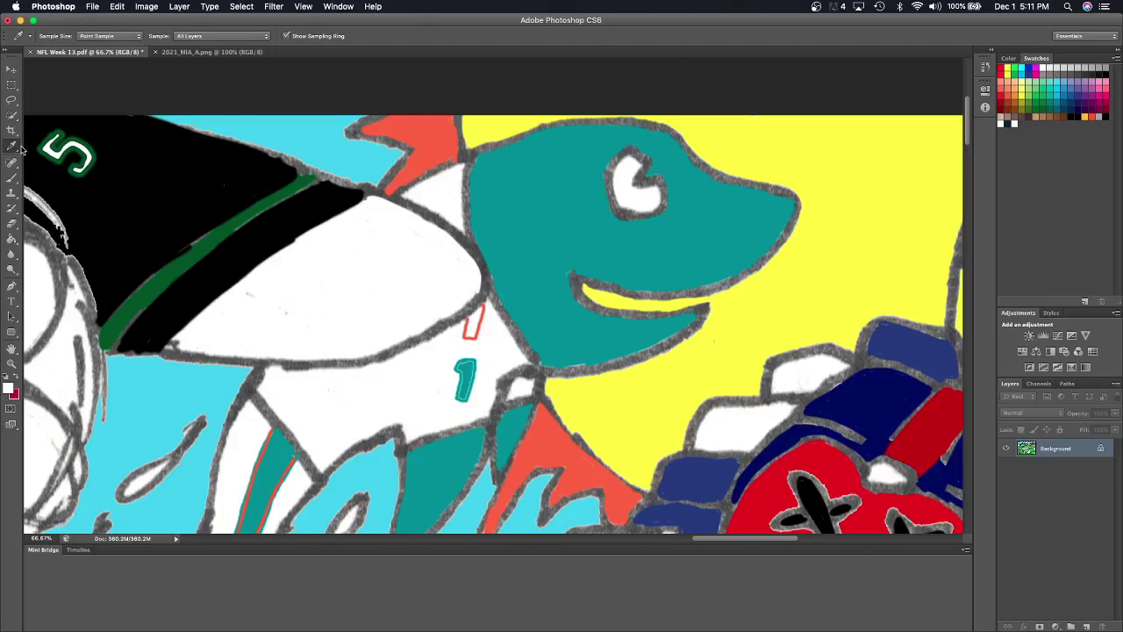
{"action": "left_click", "coordinate": [548, 239]}
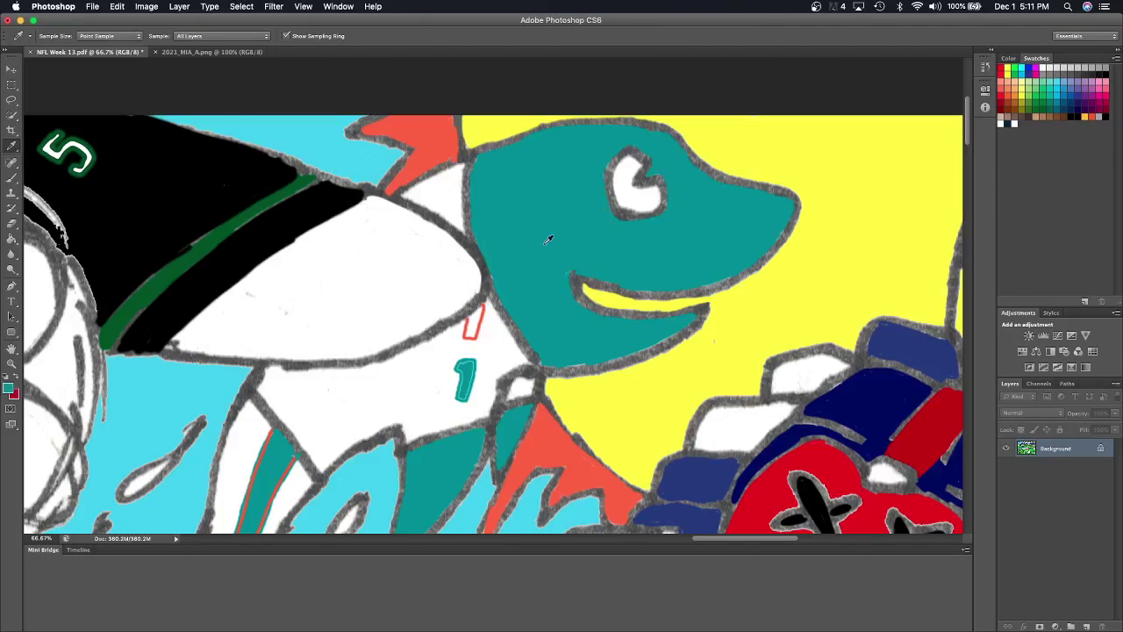
{"action": "left_click", "coordinate": [11, 239]}
{"action": "left_click", "coordinate": [474, 323]}
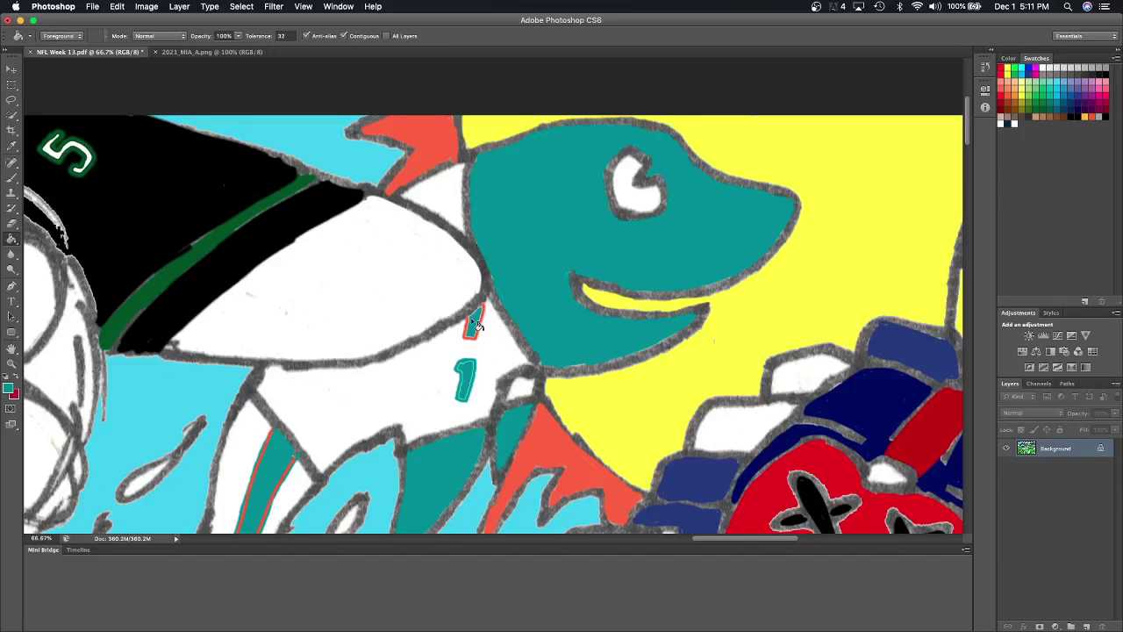
{"action": "key", "text": "ctrl+z"}
Paint over the teal number 1 with white sampled from beside it.
{"action": "left_click", "coordinate": [12, 147]}
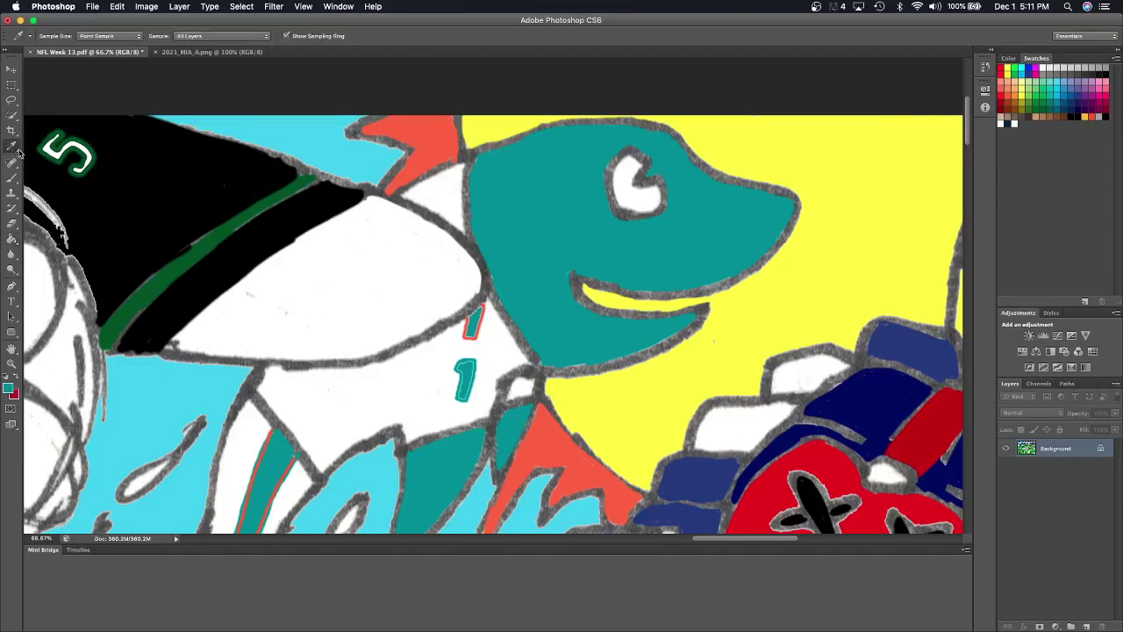
{"action": "left_click", "coordinate": [417, 381]}
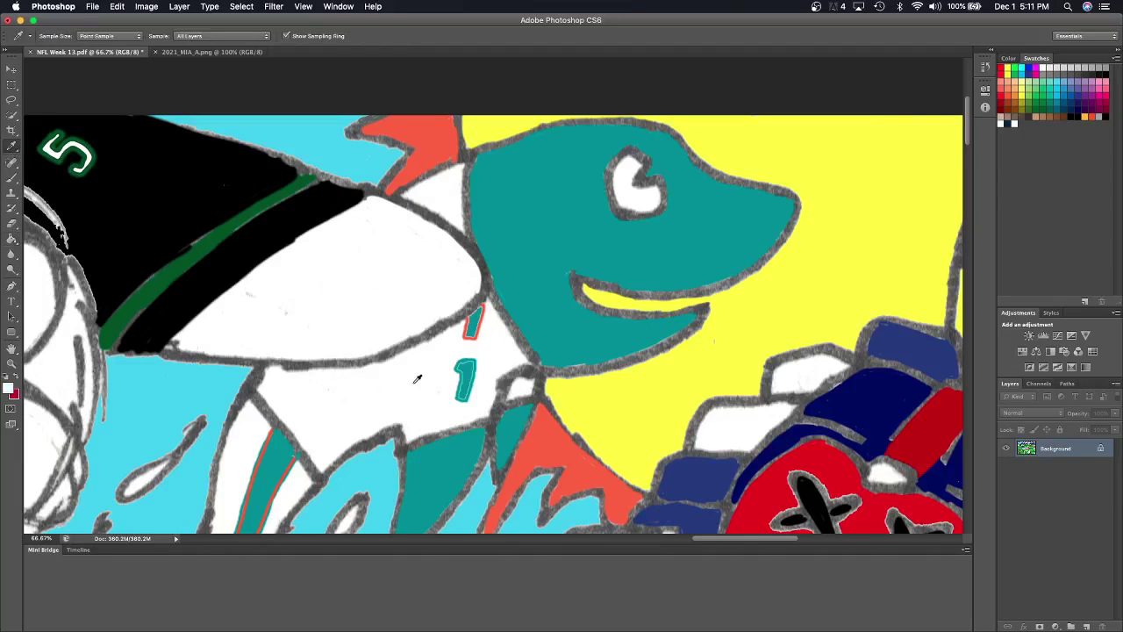
{"action": "left_click", "coordinate": [12, 177]}
{"action": "mouse_move", "coordinate": [465, 361]}
{"action": "left_mouse_down"}
{"action": "mouse_move", "coordinate": [458, 409]}
{"action": "mouse_move", "coordinate": [456, 397]}
{"action": "left_mouse_up"}
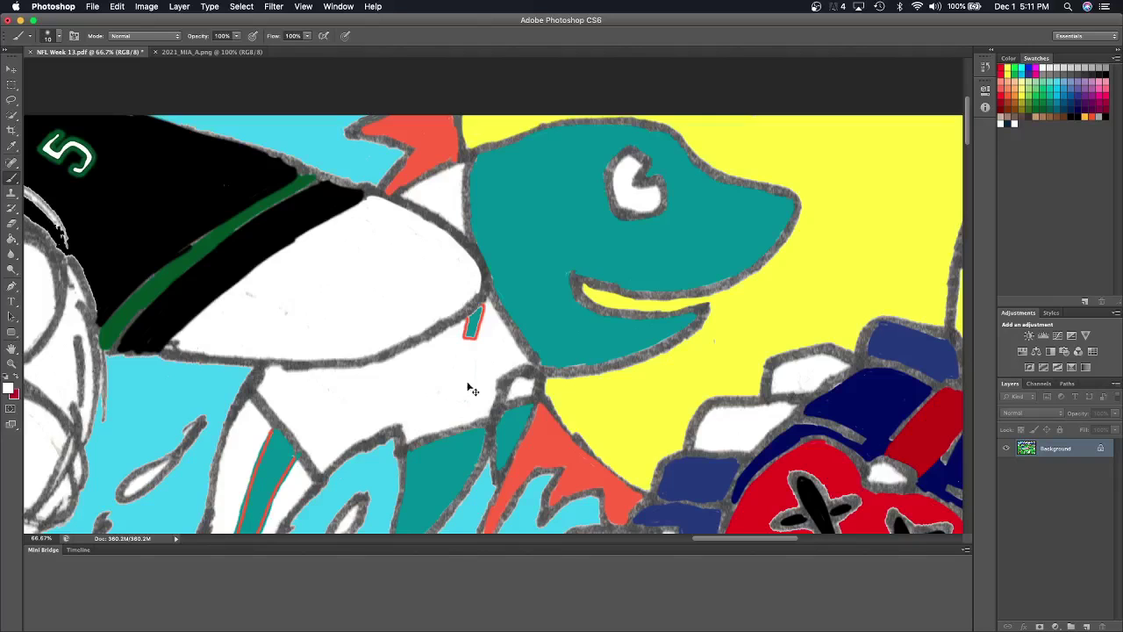
Zoom in and brush sampled teal into the small red-outlined patch.
{"action": "key", "text": "super+equal"}
{"action": "key", "text": "super+equal"}
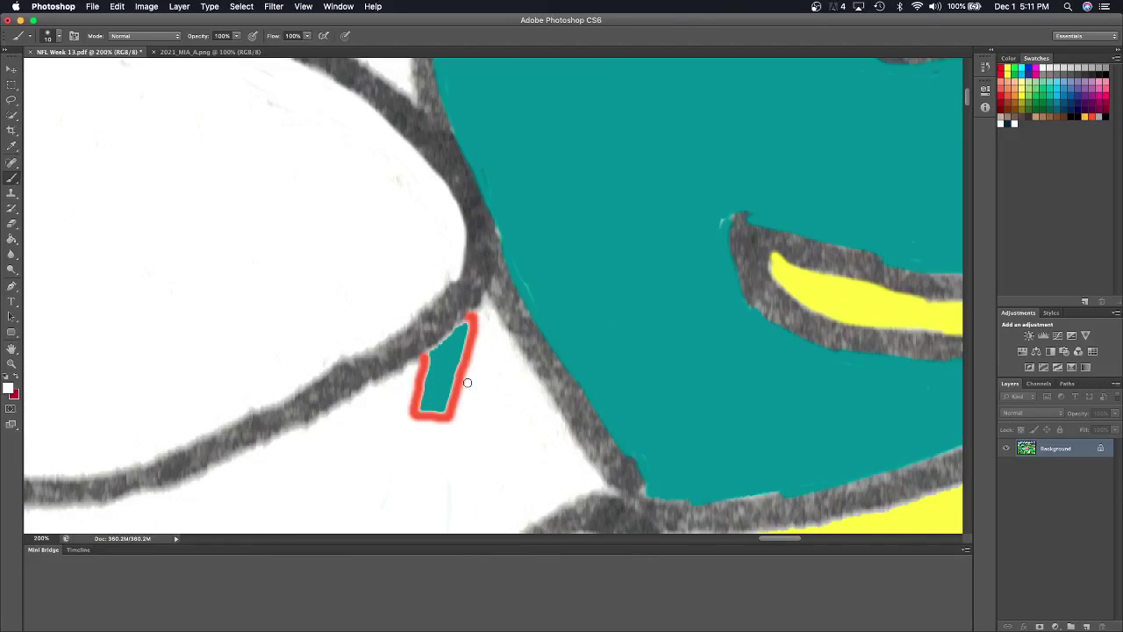
{"action": "key", "text": "i"}
{"action": "left_click", "coordinate": [446, 354]}
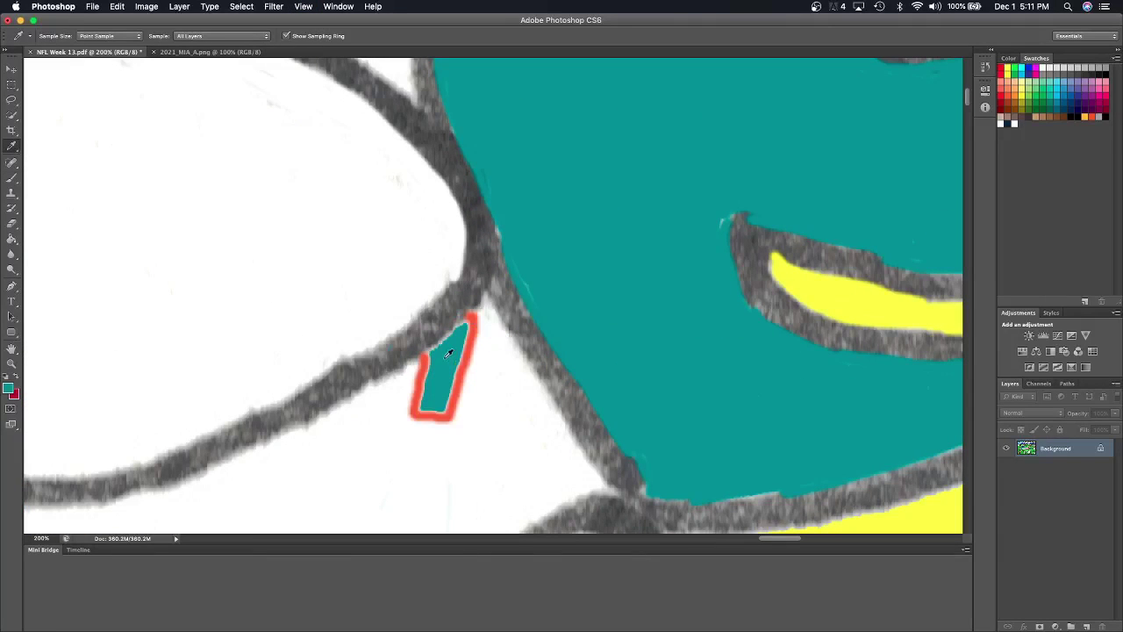
{"action": "left_click", "coordinate": [16, 181]}
{"action": "mouse_move", "coordinate": [435, 347]}
{"action": "left_mouse_down"}
{"action": "mouse_move", "coordinate": [466, 327]}
{"action": "mouse_move", "coordinate": [431, 411]}
{"action": "mouse_move", "coordinate": [460, 350]}
{"action": "left_mouse_up"}
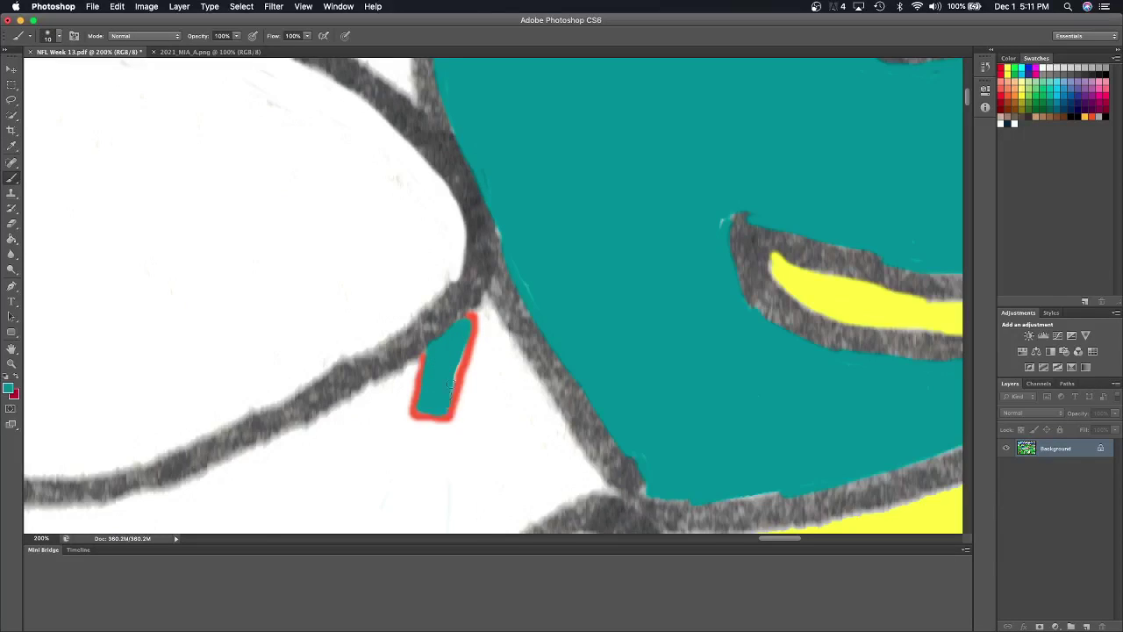
{"action": "scroll", "coordinate": [457, 334], "scroll_direction": "down", "scroll_amount": 5}
{"action": "scroll", "coordinate": [456, 334], "scroll_direction": "left", "scroll_amount": 2}
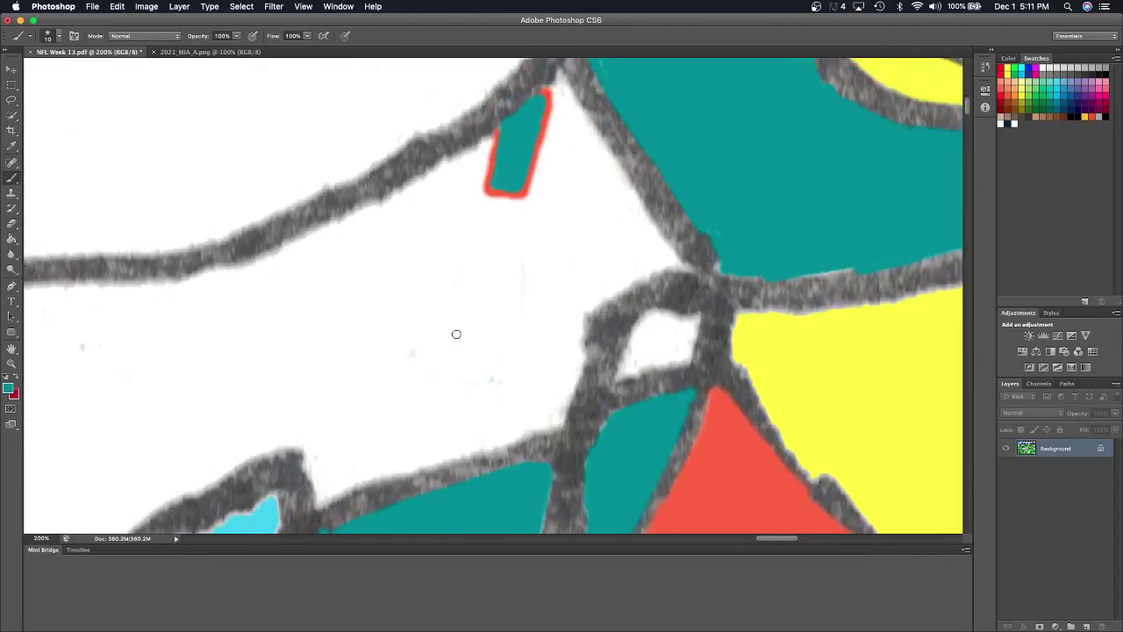
Check the Dolphins uniform reference, then paint a teal dolphin shape on the jersey.
{"action": "left_click", "coordinate": [226, 54]}
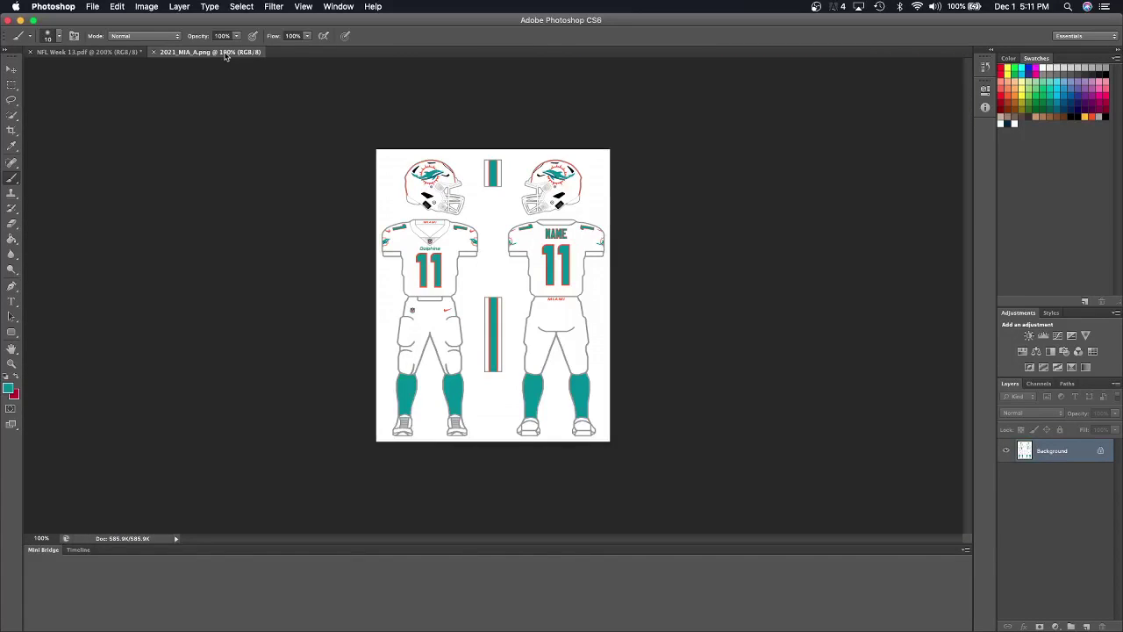
{"action": "left_click", "coordinate": [97, 53]}
{"action": "mouse_move", "coordinate": [467, 334]}
{"action": "left_mouse_down"}
{"action": "mouse_move", "coordinate": [518, 328]}
{"action": "mouse_move", "coordinate": [441, 356]}
{"action": "mouse_move", "coordinate": [454, 340]}
{"action": "mouse_move", "coordinate": [533, 332]}
{"action": "mouse_move", "coordinate": [435, 397]}
{"action": "mouse_move", "coordinate": [530, 352]}
{"action": "left_mouse_up"}
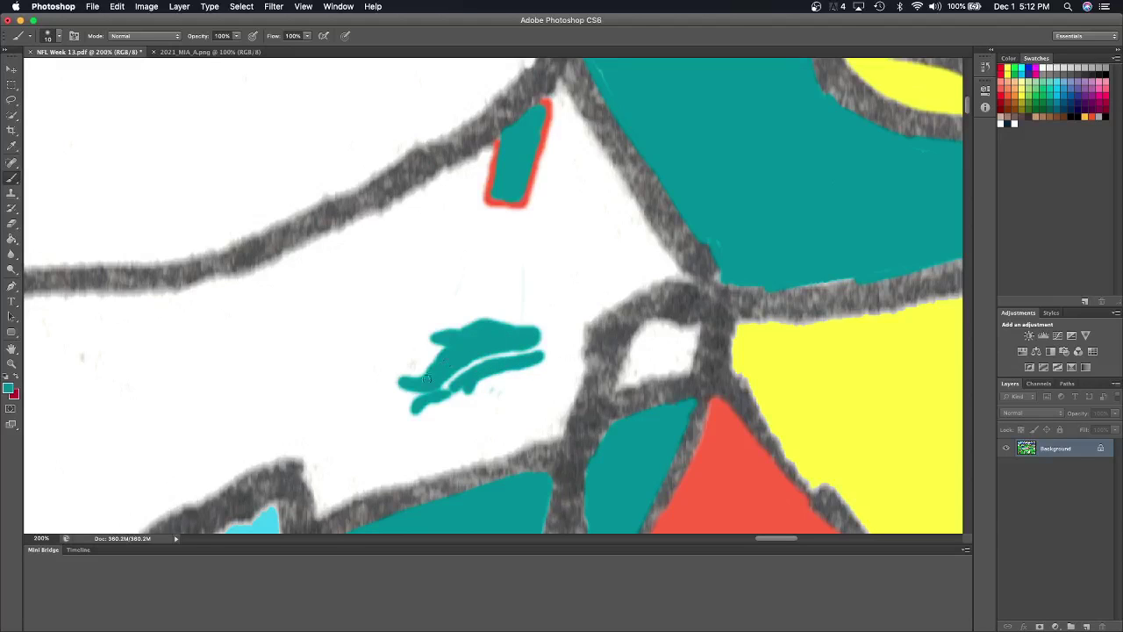
Set up a 1 px red brush.
{"action": "left_click", "coordinate": [12, 146]}
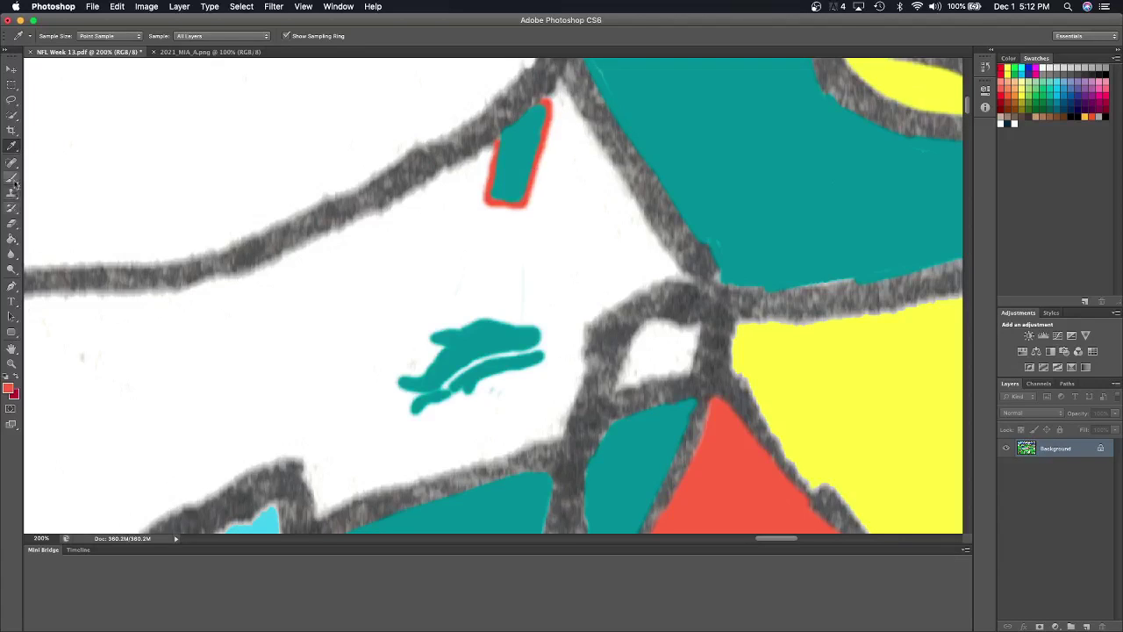
{"action": "left_click", "coordinate": [12, 177]}
{"action": "left_click", "coordinate": [55, 36]}
{"action": "left_click_drag", "start_coordinate": [24, 71], "coordinate": [28, 73]}
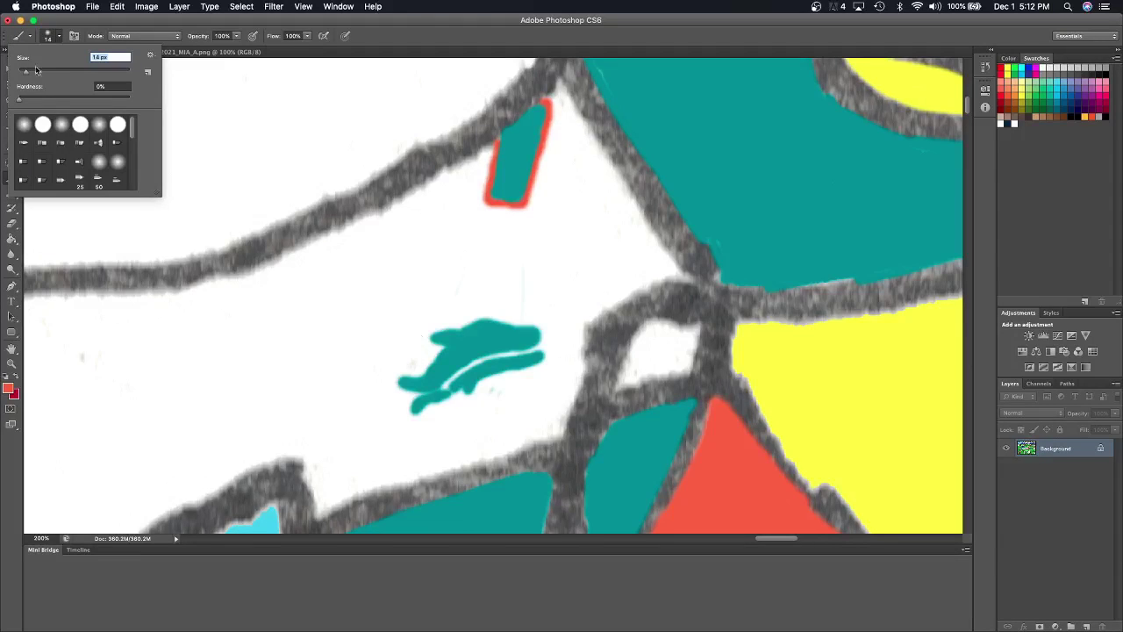
{"action": "left_click_drag", "start_coordinate": [27, 75], "coordinate": [22, 82]}
{"action": "key", "text": "Return"}
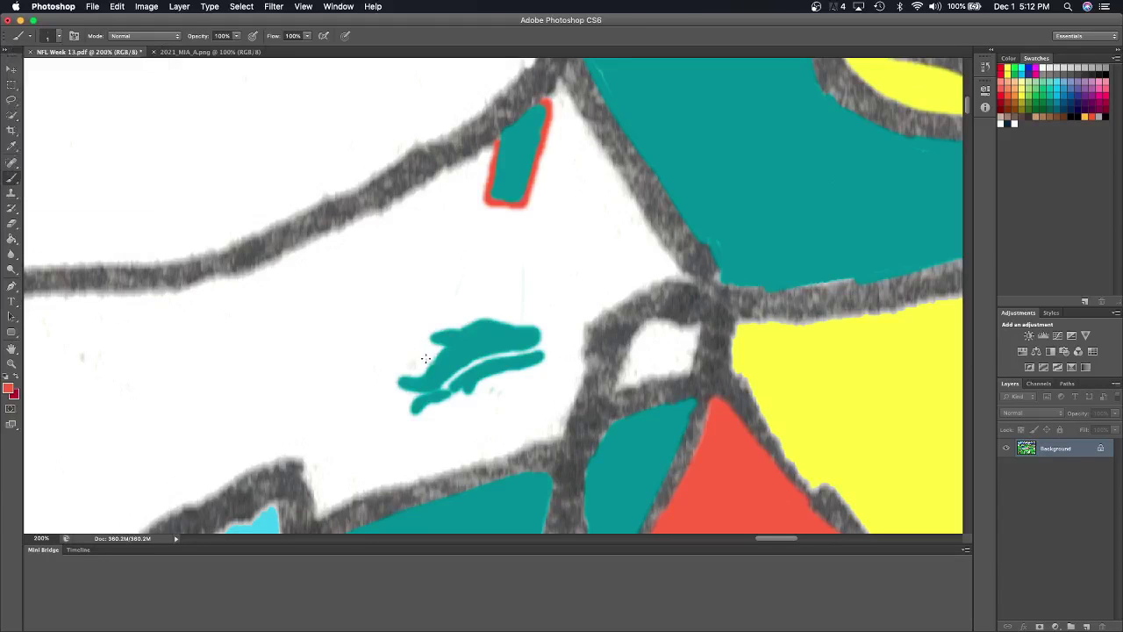
Draw the thin red sunburst arcs and rays around the dolphin.
{"action": "mouse_move", "coordinate": [424, 321]}
{"action": "left_mouse_down"}
{"action": "mouse_move", "coordinate": [468, 297]}
{"action": "mouse_move", "coordinate": [508, 314]}
{"action": "left_mouse_up"}
{"action": "left_click_drag", "start_coordinate": [453, 397], "coordinate": [525, 370]}
{"action": "mouse_move", "coordinate": [453, 401]}
{"action": "left_mouse_down"}
{"action": "mouse_move", "coordinate": [509, 412]}
{"action": "mouse_move", "coordinate": [515, 396]}
{"action": "mouse_move", "coordinate": [528, 410]}
{"action": "mouse_move", "coordinate": [542, 381]}
{"action": "mouse_move", "coordinate": [521, 373]}
{"action": "left_mouse_up"}
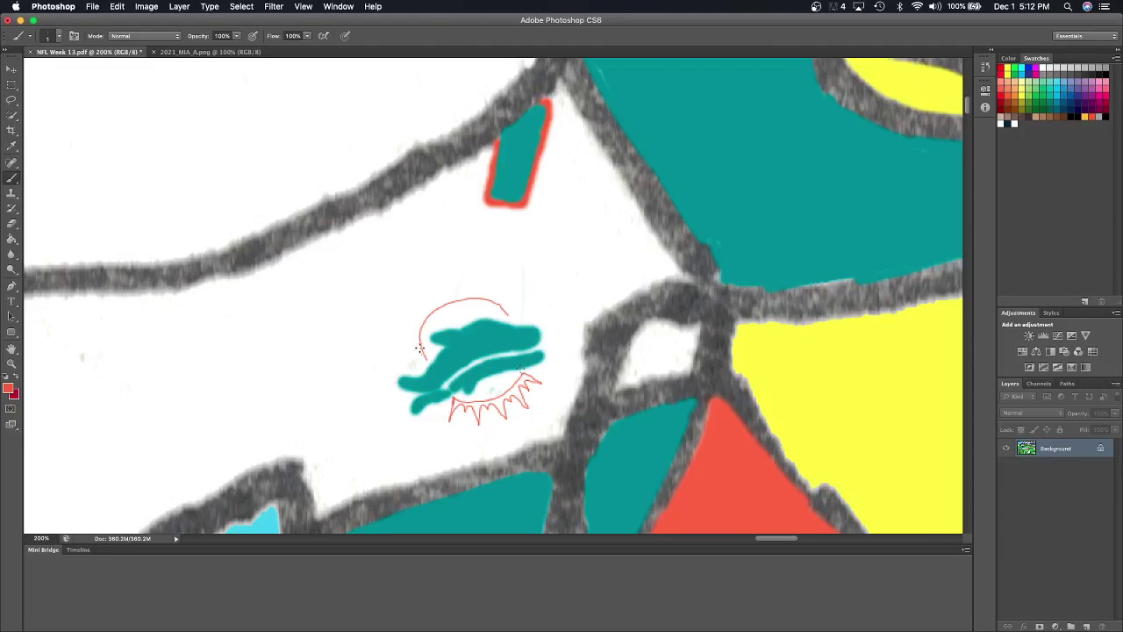
{"action": "mouse_move", "coordinate": [412, 364]}
{"action": "left_mouse_down"}
{"action": "mouse_move", "coordinate": [399, 339]}
{"action": "mouse_move", "coordinate": [418, 333]}
{"action": "mouse_move", "coordinate": [409, 316]}
{"action": "mouse_move", "coordinate": [449, 291]}
{"action": "mouse_move", "coordinate": [453, 265]}
{"action": "mouse_move", "coordinate": [473, 279]}
{"action": "mouse_move", "coordinate": [484, 272]}
{"action": "mouse_move", "coordinate": [482, 293]}
{"action": "mouse_move", "coordinate": [514, 282]}
{"action": "mouse_move", "coordinate": [530, 307]}
{"action": "mouse_move", "coordinate": [506, 313]}
{"action": "left_mouse_up"}
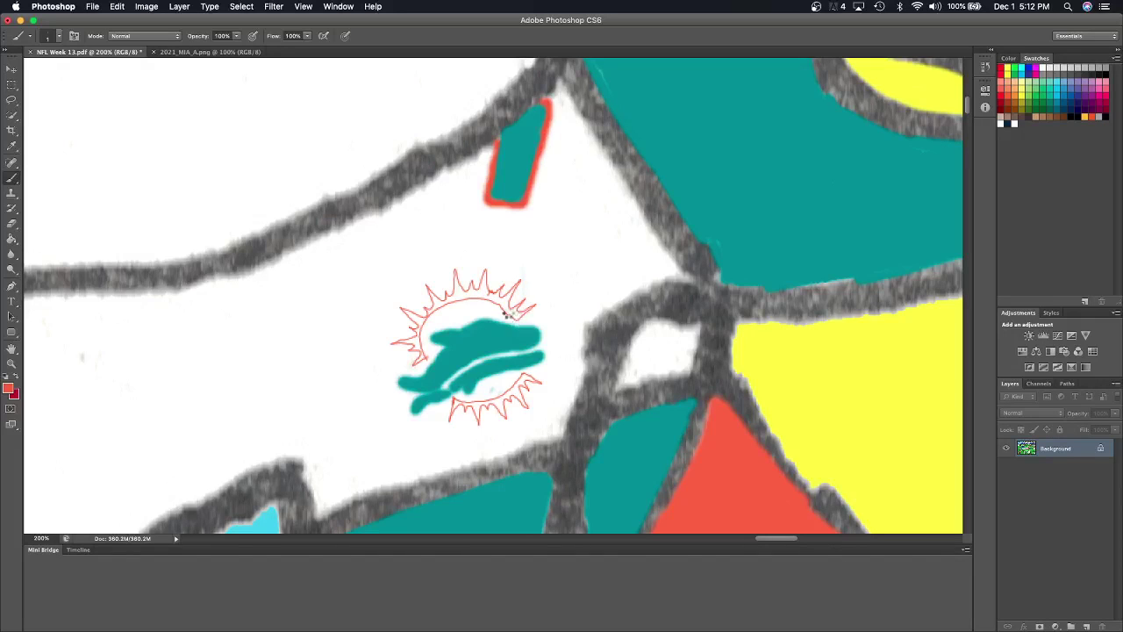
Bucket-fill all the sunburst rays solid red.
{"action": "key", "text": "g"}
{"action": "left_click", "coordinate": [459, 298]}
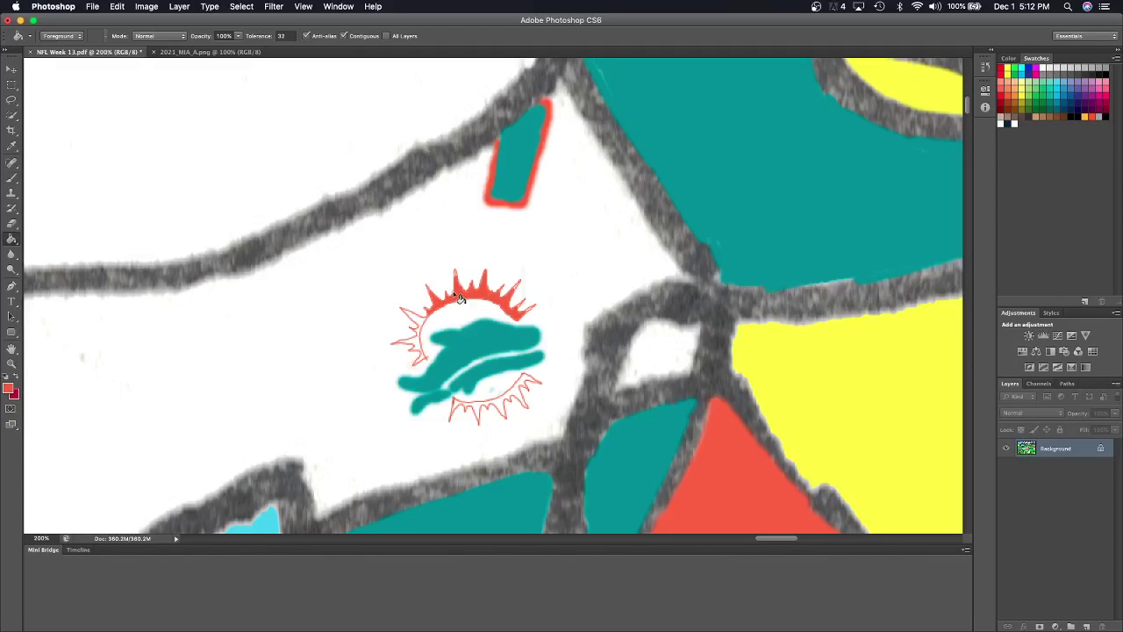
{"action": "left_click", "coordinate": [417, 319]}
{"action": "left_click", "coordinate": [415, 345]}
{"action": "left_click", "coordinate": [419, 358]}
{"action": "left_click", "coordinate": [504, 408]}
{"action": "left_click", "coordinate": [455, 409]}
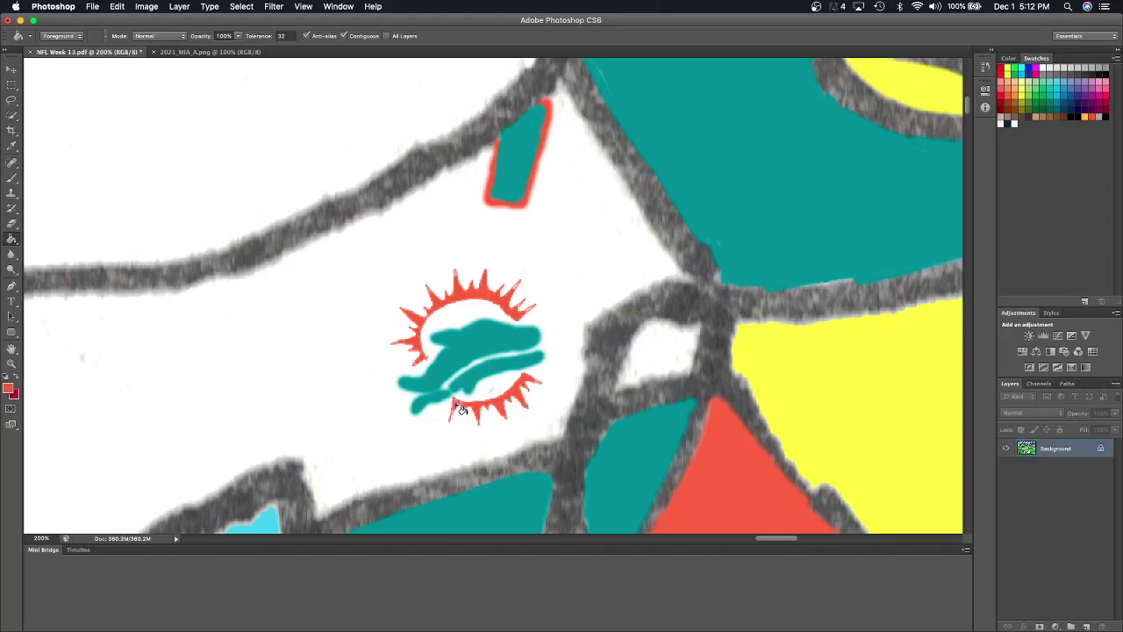
{"action": "left_click", "coordinate": [18, 179]}
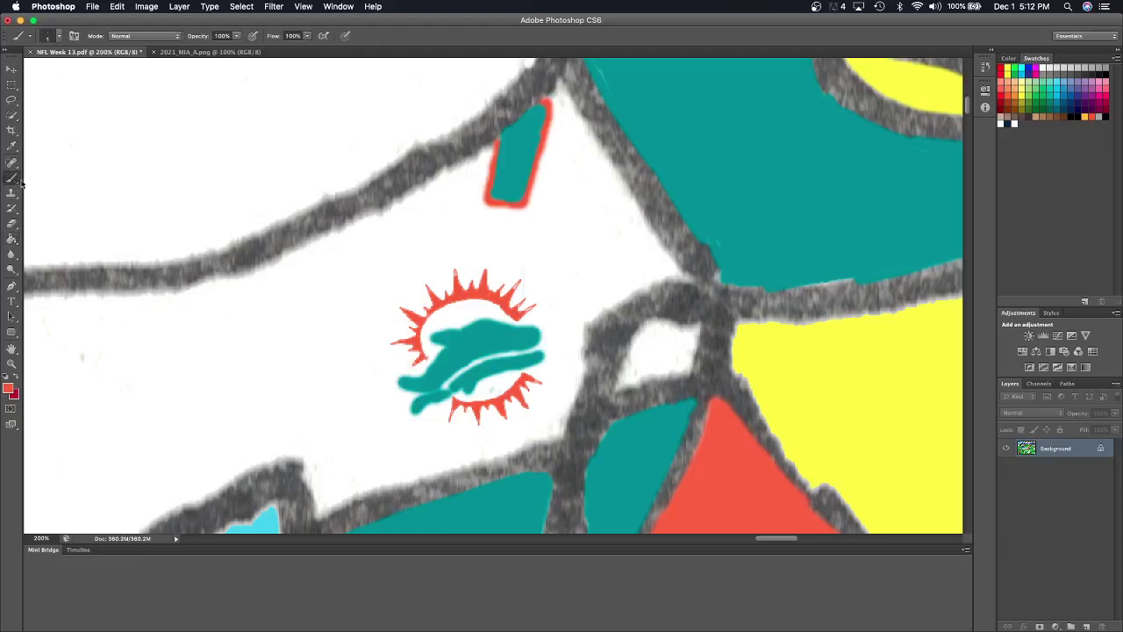
Zoom to 400% and brush a thin white line through the dolphin plus a white eye.
{"action": "key", "text": "super+plus"}
{"action": "key", "text": "super+plus"}
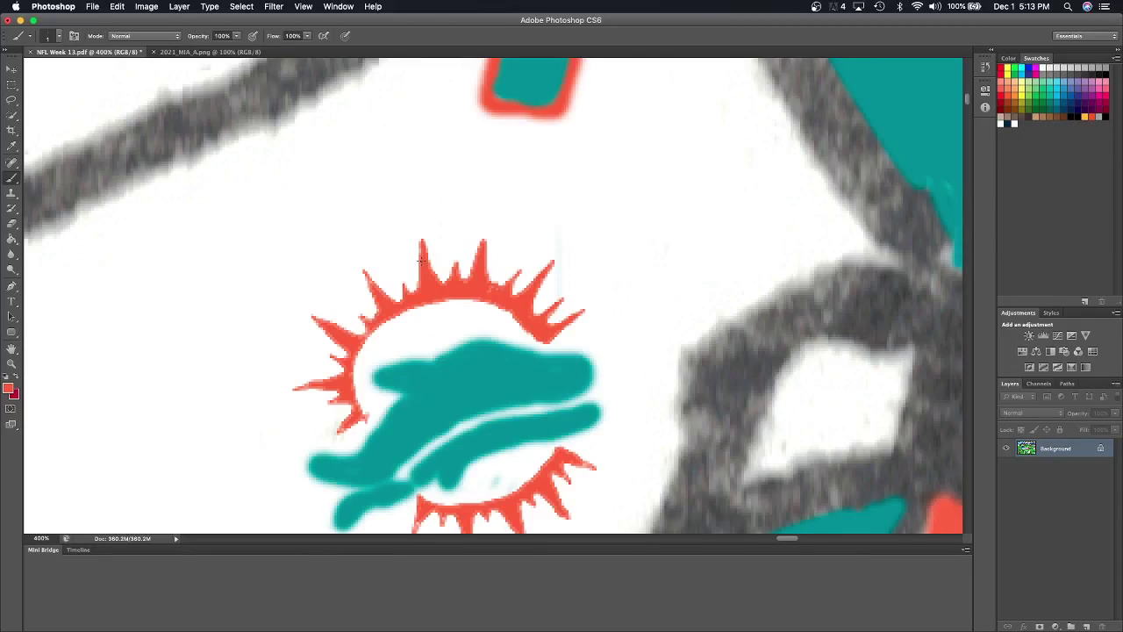
{"action": "scroll", "coordinate": [421, 261], "scroll_direction": "down", "scroll_amount": 3}
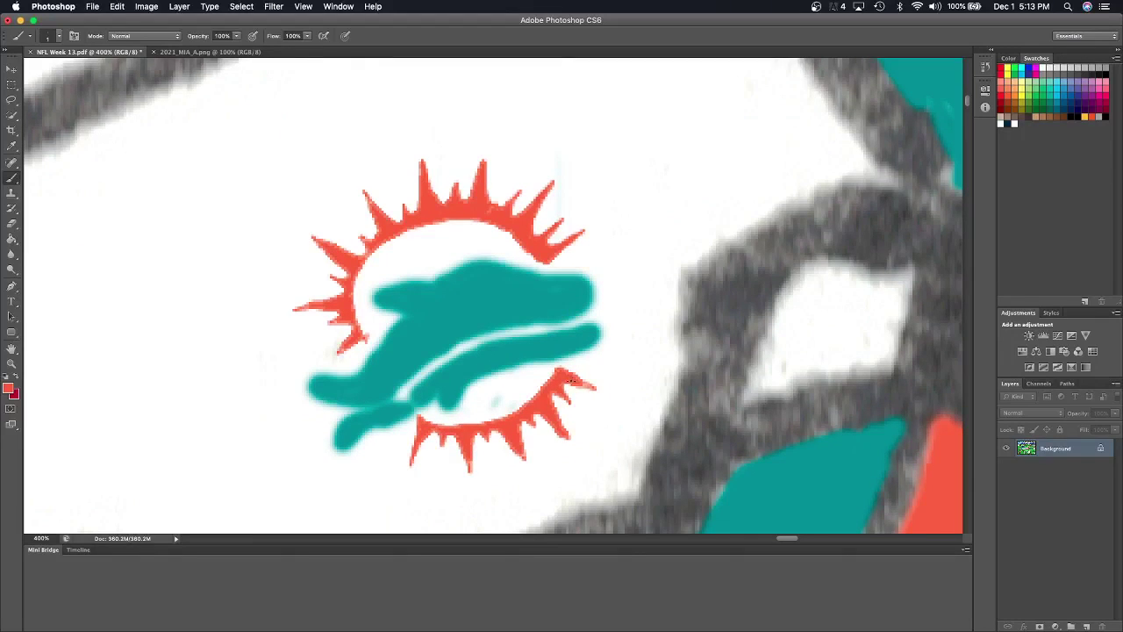
{"action": "left_click", "coordinate": [12, 146]}
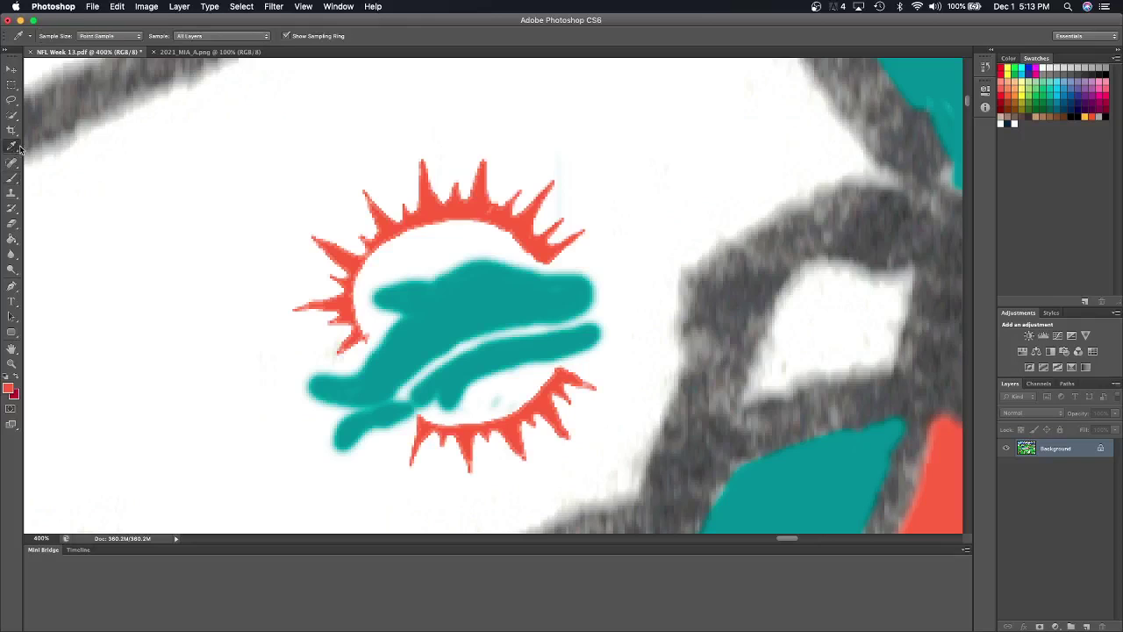
{"action": "left_click", "coordinate": [184, 260]}
{"action": "left_click", "coordinate": [17, 179]}
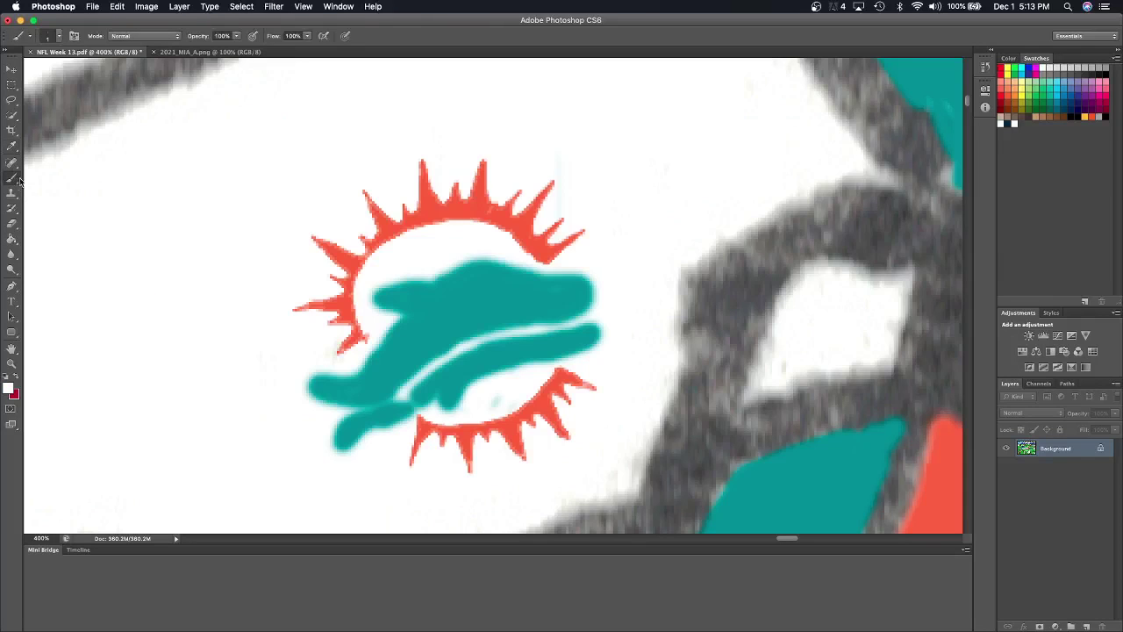
{"action": "left_click_drag", "start_coordinate": [359, 403], "coordinate": [351, 414]}
{"action": "left_click_drag", "start_coordinate": [394, 391], "coordinate": [457, 347]}
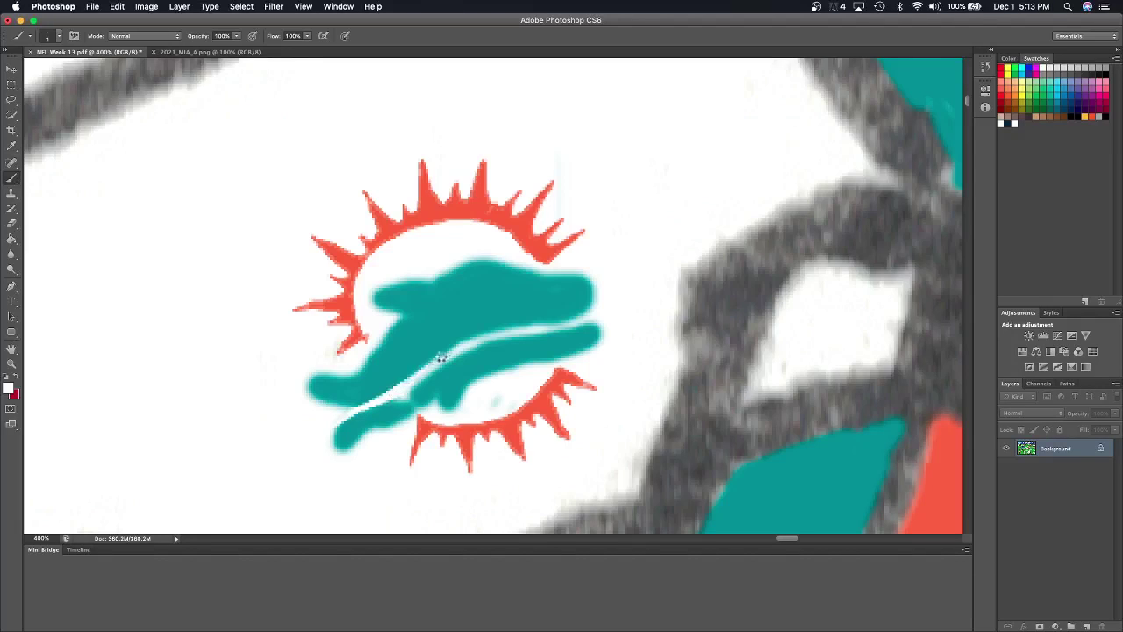
{"action": "left_click", "coordinate": [514, 281]}
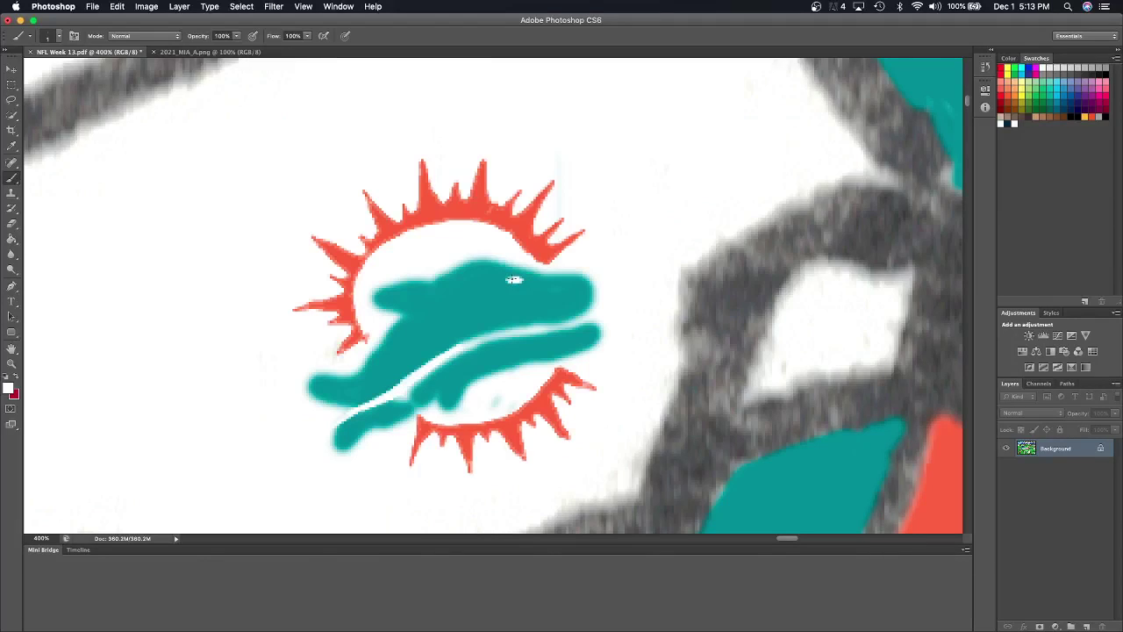
Close the Miami uniform reference image.
{"action": "scroll", "coordinate": [514, 282], "scroll_direction": "down", "scroll_amount": 2}
{"action": "scroll", "coordinate": [514, 281], "scroll_direction": "down", "scroll_amount": 3}
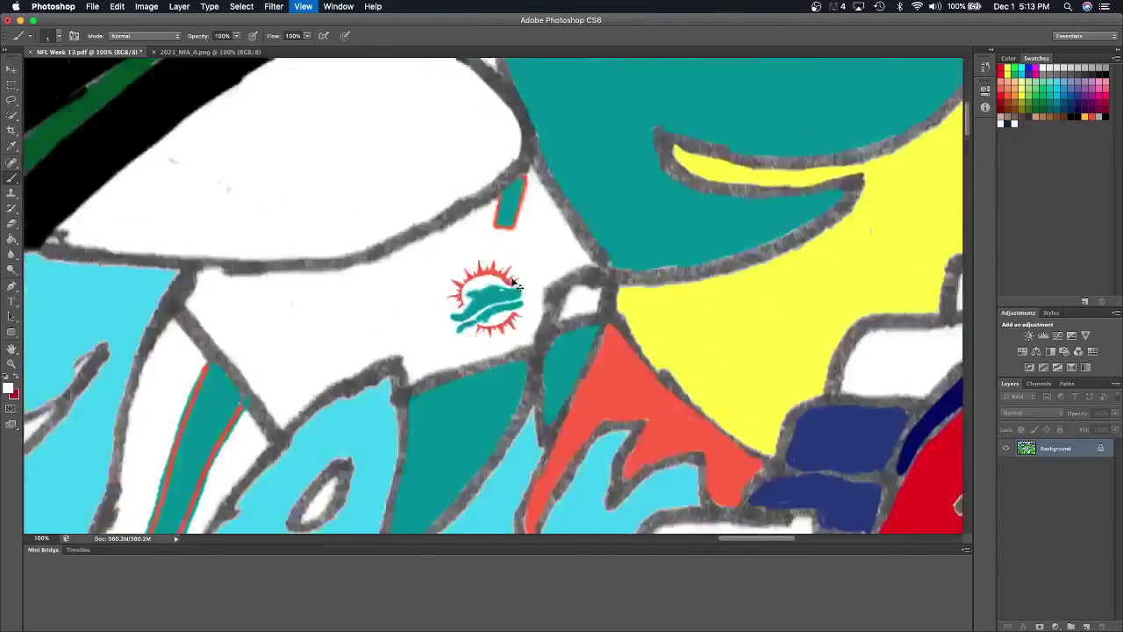
{"action": "scroll", "coordinate": [515, 282], "scroll_direction": "down", "scroll_amount": 2}
{"action": "scroll", "coordinate": [515, 284], "scroll_direction": "down", "scroll_amount": 1}
{"action": "scroll", "coordinate": [515, 282], "scroll_direction": "down", "scroll_amount": 1}
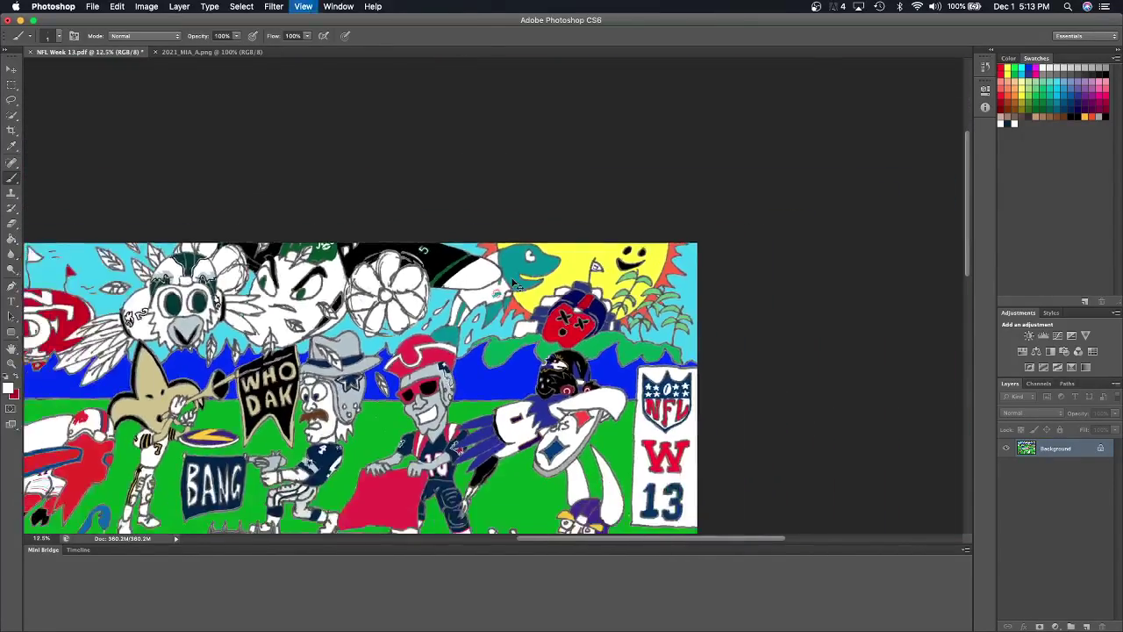
{"action": "scroll", "coordinate": [514, 282], "scroll_direction": "down", "scroll_amount": 1}
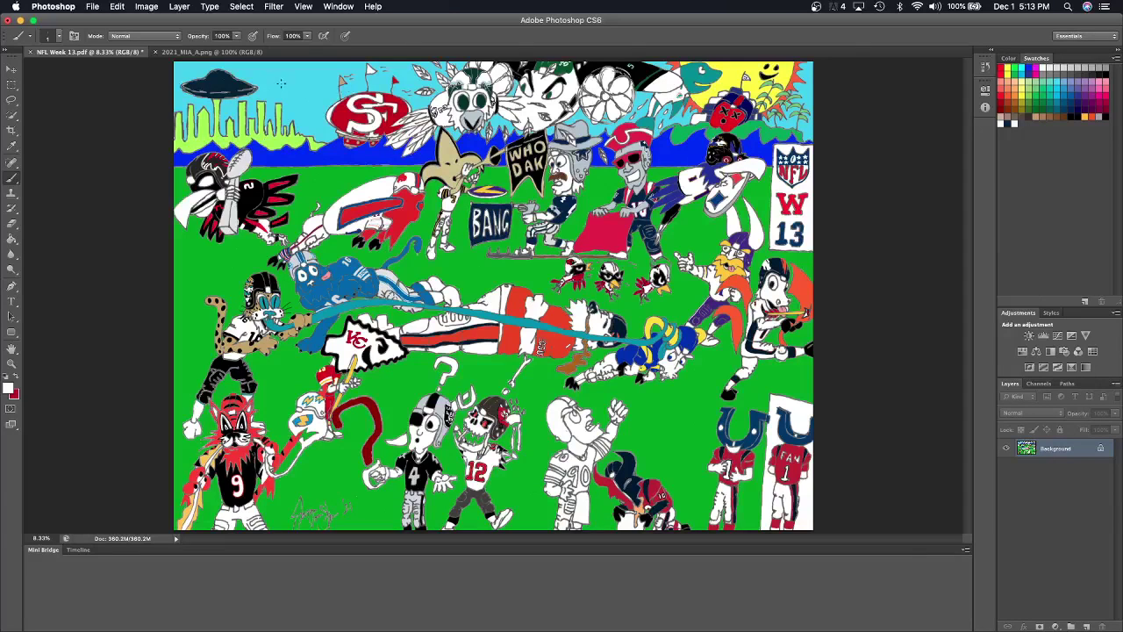
{"action": "left_click", "coordinate": [157, 55]}
Open the Steelers uniform reference 2021_PIT_A.png.
{"action": "left_click", "coordinate": [92, 6]}
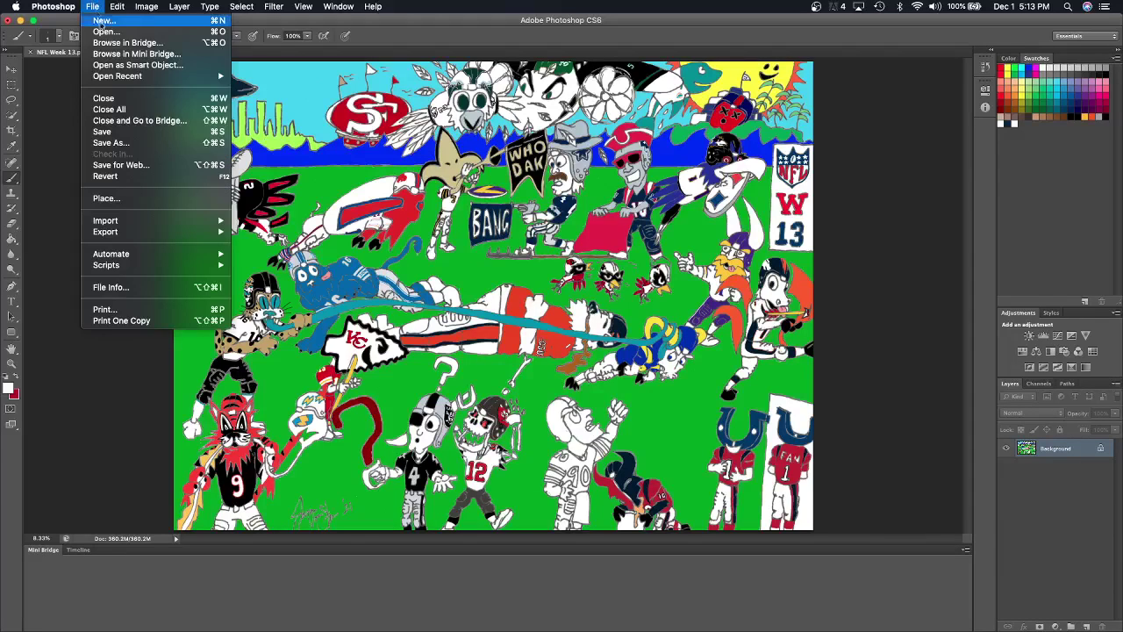
{"action": "left_click", "coordinate": [102, 32]}
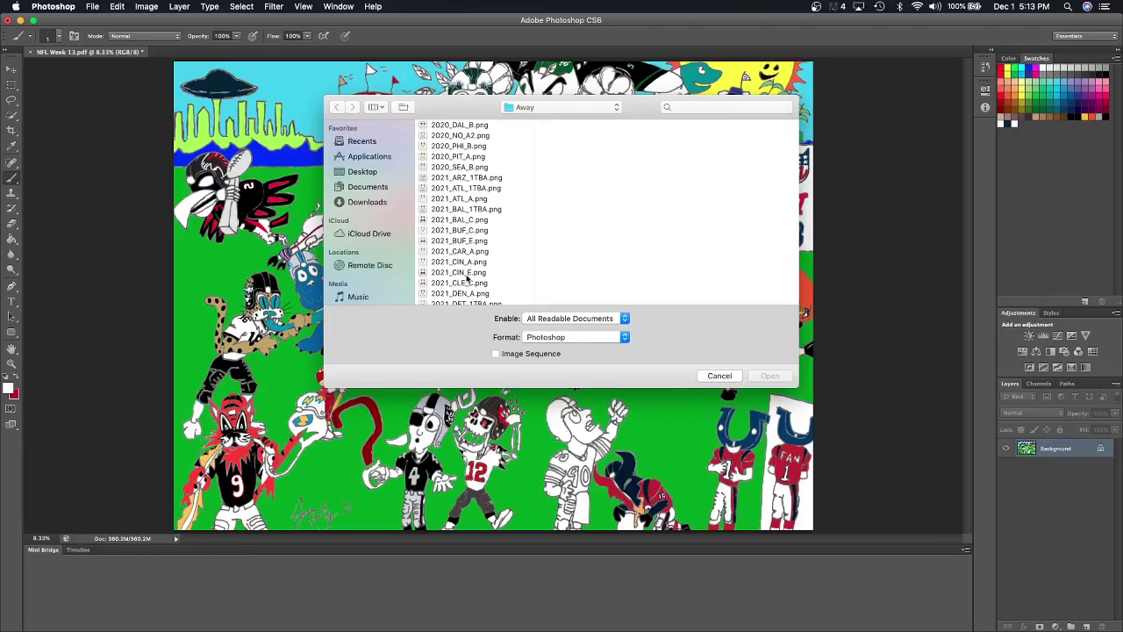
{"action": "scroll", "coordinate": [466, 279], "scroll_direction": "down", "scroll_amount": 2}
{"action": "scroll", "coordinate": [466, 279], "scroll_direction": "down", "scroll_amount": 2}
{"action": "scroll", "coordinate": [466, 279], "scroll_direction": "down", "scroll_amount": 2}
{"action": "scroll", "coordinate": [466, 279], "scroll_direction": "down", "scroll_amount": 2}
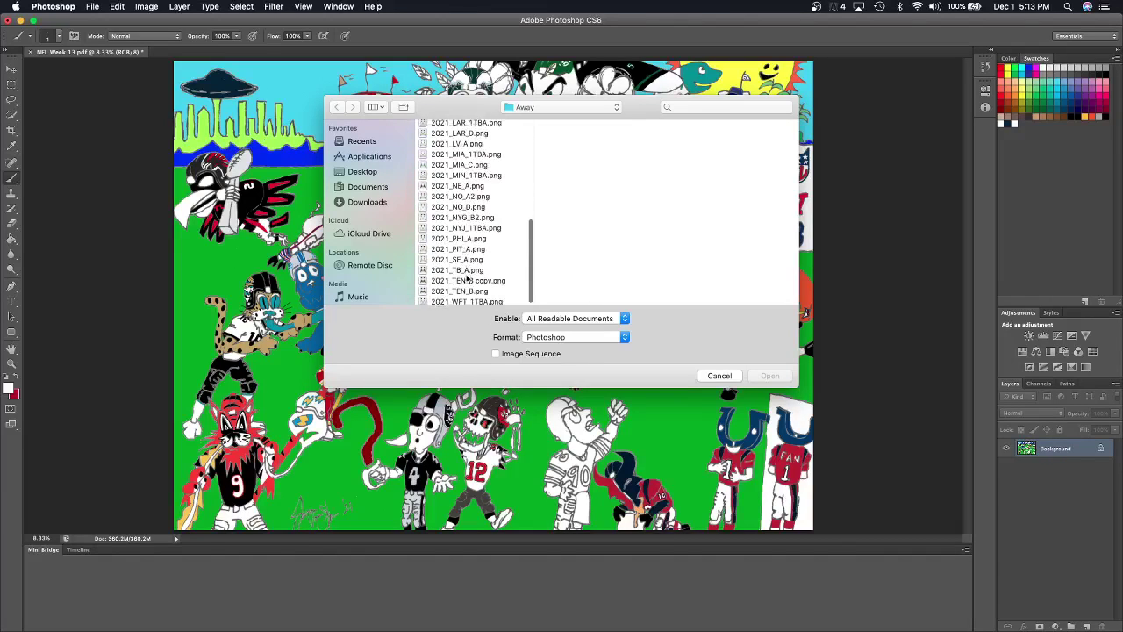
{"action": "left_click", "coordinate": [459, 246]}
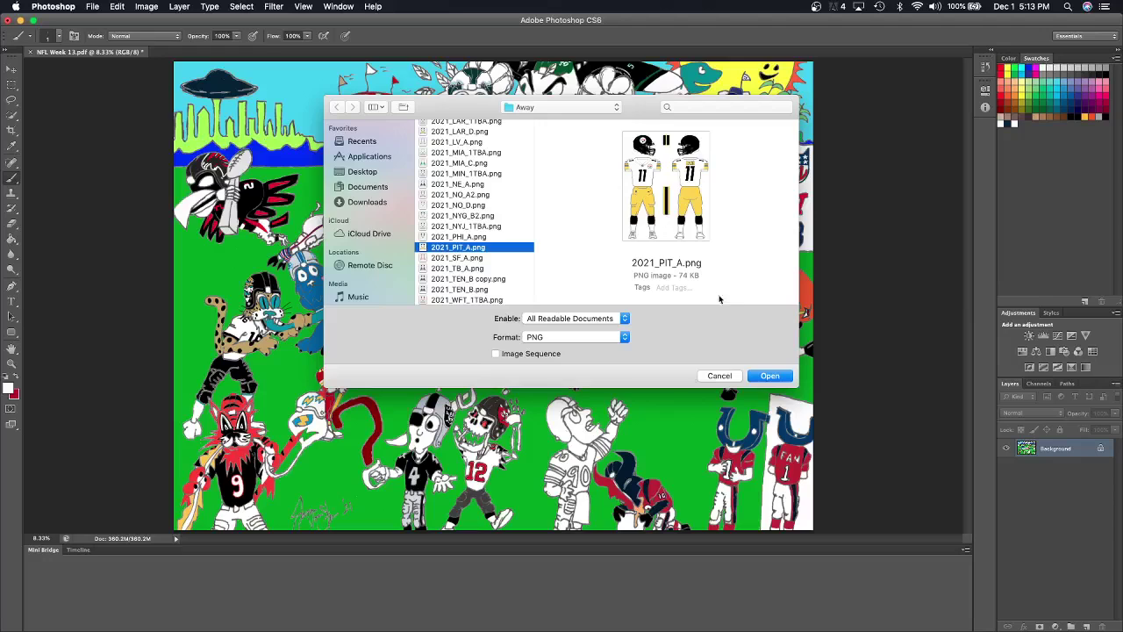
{"action": "left_click", "coordinate": [767, 377]}
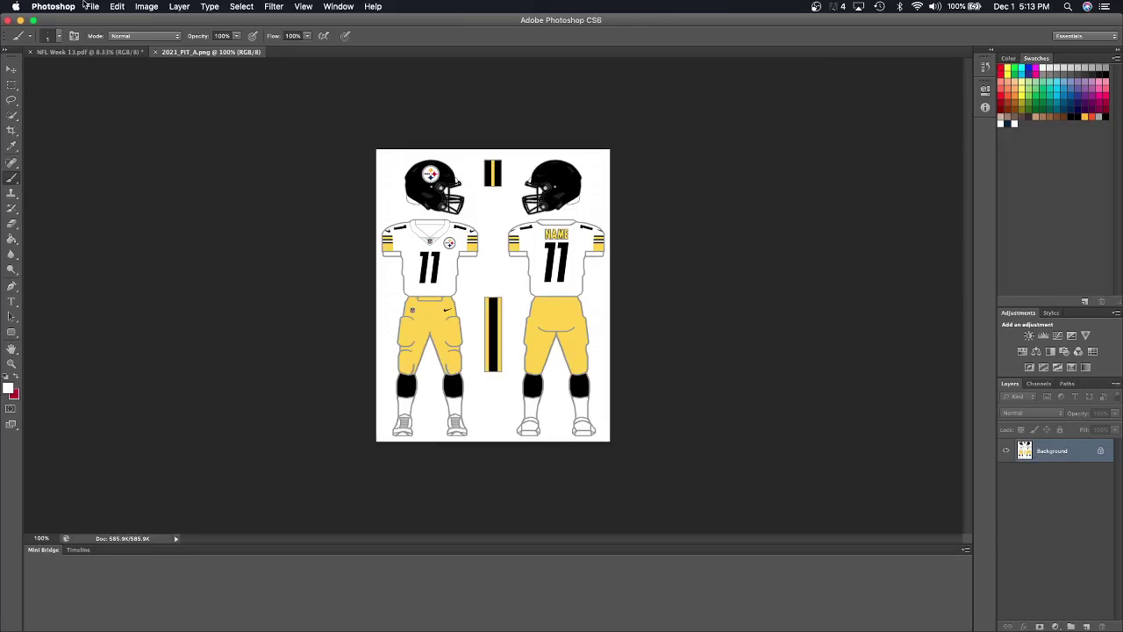
Open the Bears uniform reference 2021_CHI_E.png from the 2021 NFL Uniforms folder.
{"action": "left_click", "coordinate": [88, 6]}
{"action": "left_click", "coordinate": [104, 30]}
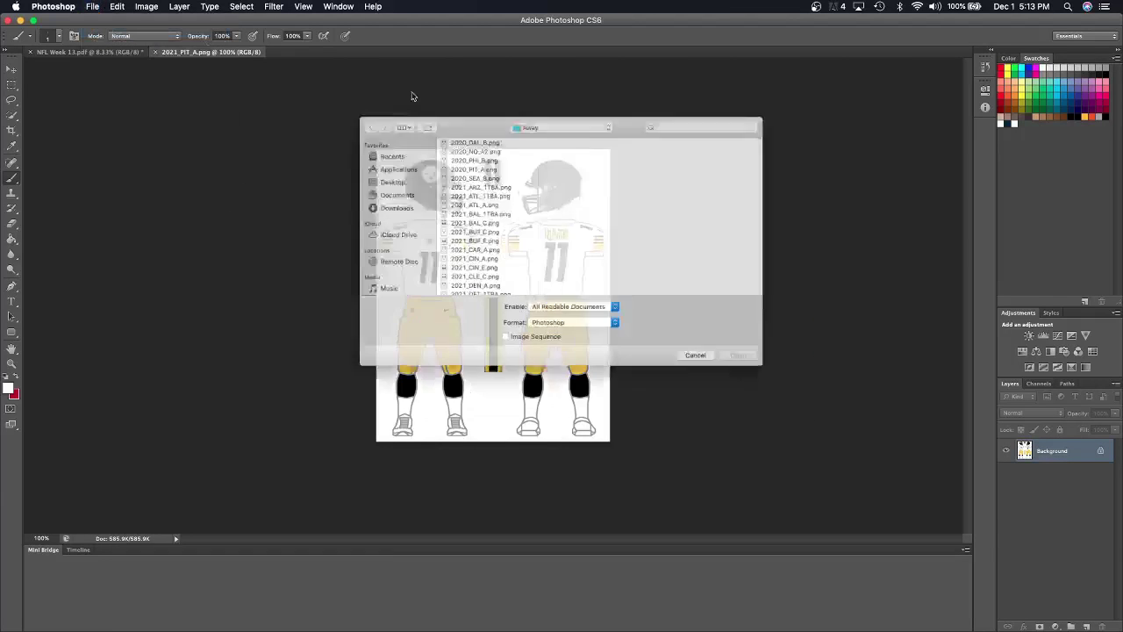
{"action": "left_click", "coordinate": [535, 107]}
{"action": "left_click", "coordinate": [537, 120]}
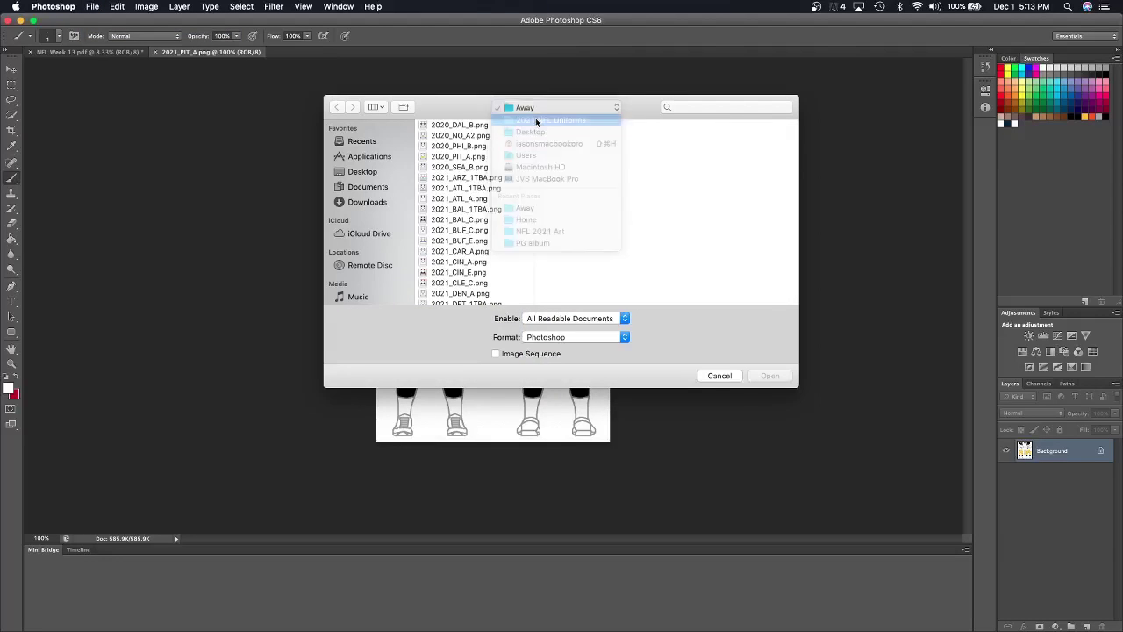
{"action": "left_click", "coordinate": [569, 136]}
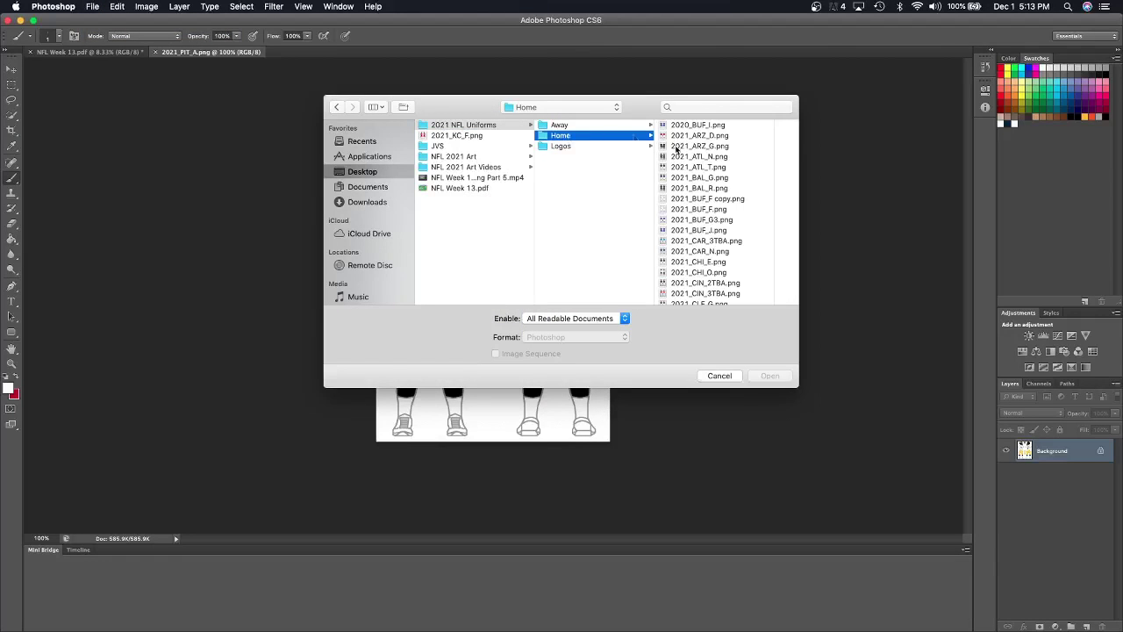
{"action": "scroll", "coordinate": [680, 175], "scroll_direction": "down", "scroll_amount": 5}
{"action": "left_click", "coordinate": [697, 178]}
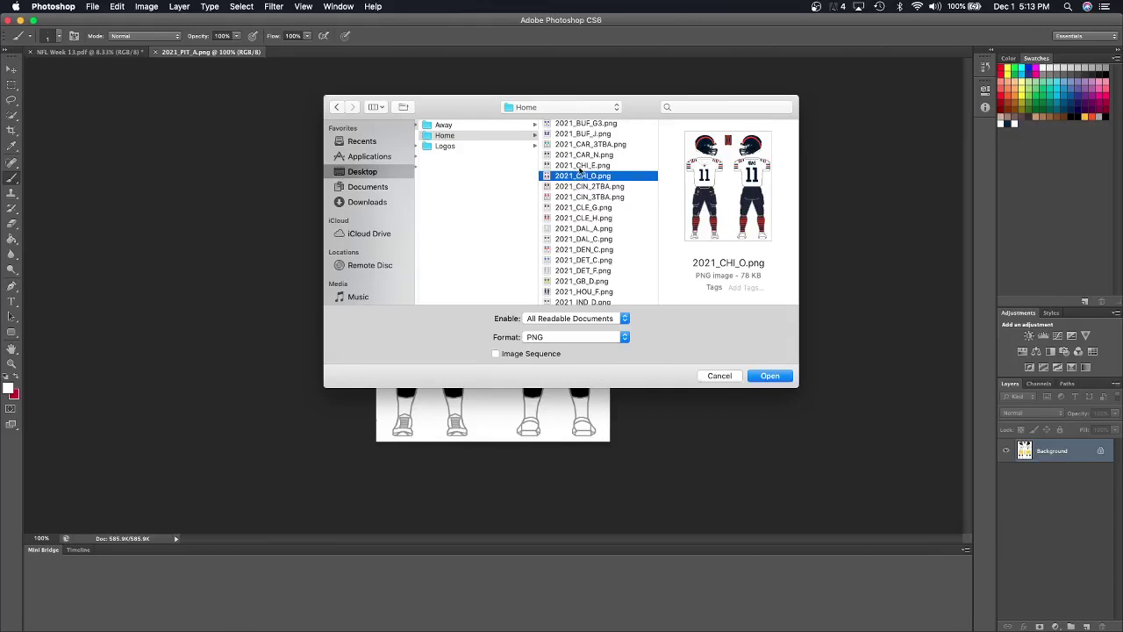
{"action": "left_click", "coordinate": [581, 165]}
{"action": "left_click", "coordinate": [770, 376]}
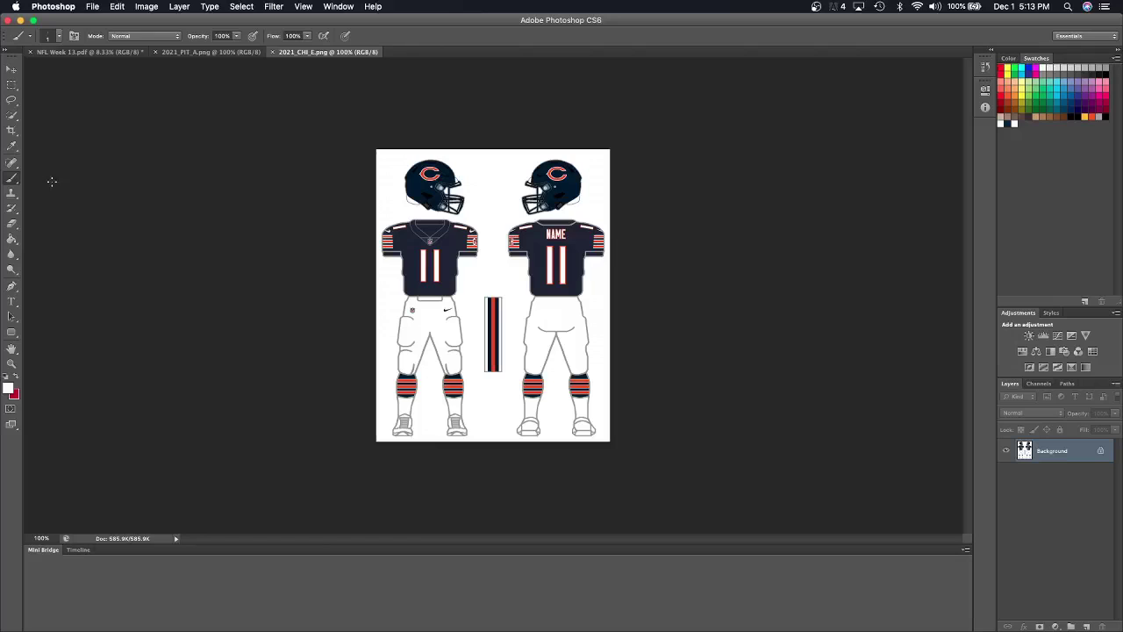
Sample the Bears navy from the sock and return to the NFL Week 13 poster.
{"action": "left_click", "coordinate": [12, 145]}
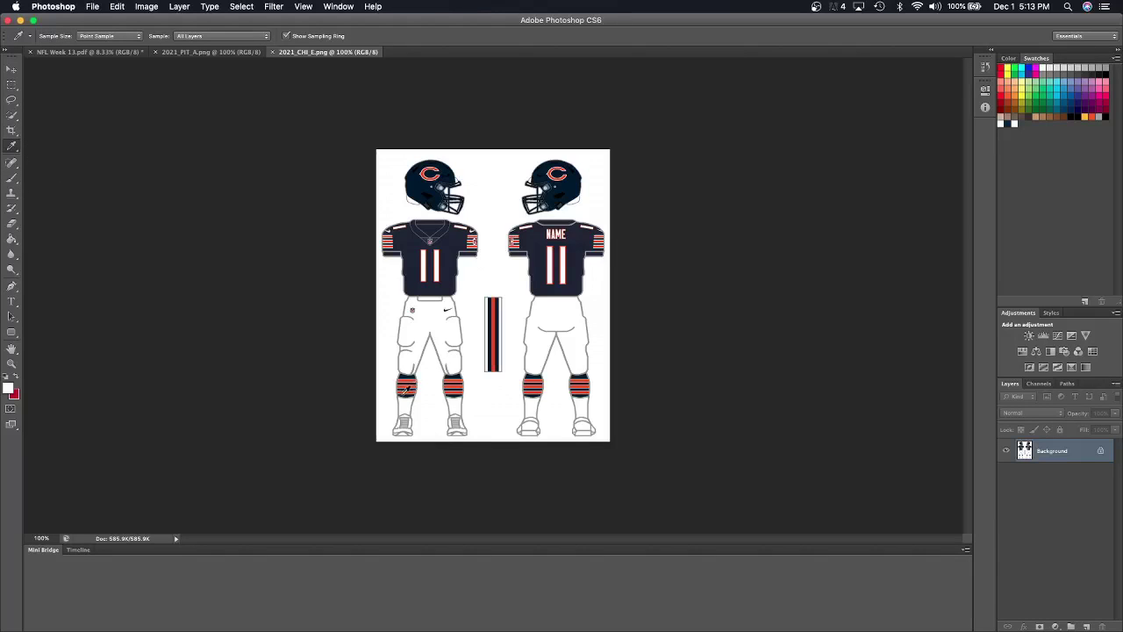
{"action": "left_click", "coordinate": [404, 373]}
{"action": "left_click", "coordinate": [89, 50]}
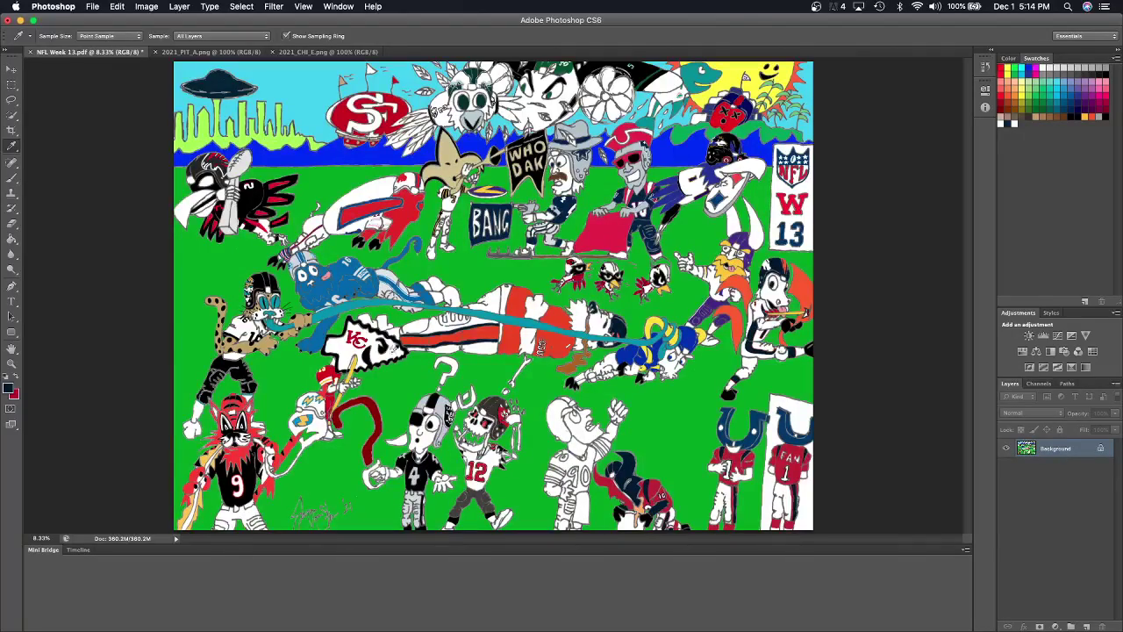
Zoom the poster to 25% and set the brush to about 18 px.
{"action": "key", "text": "super+equal"}
{"action": "key", "text": "super+equal"}
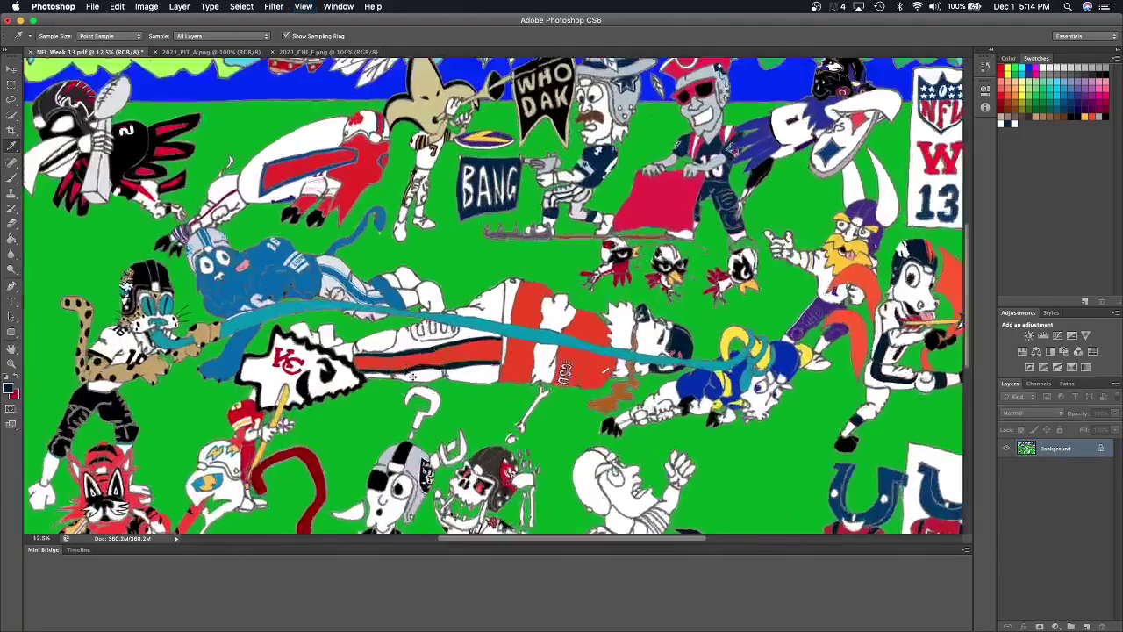
{"action": "key", "text": "super+equal"}
{"action": "scroll", "coordinate": [409, 363], "scroll_direction": "left", "scroll_amount": 10}
{"action": "scroll", "coordinate": [409, 362], "scroll_direction": "down", "scroll_amount": 6}
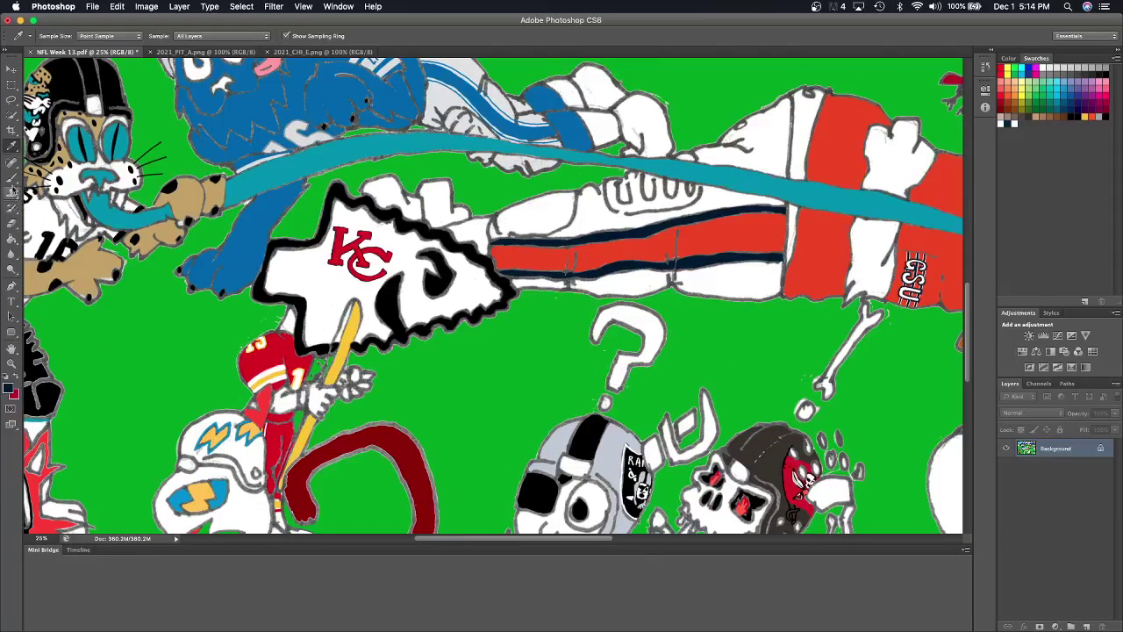
{"action": "left_click", "coordinate": [13, 180]}
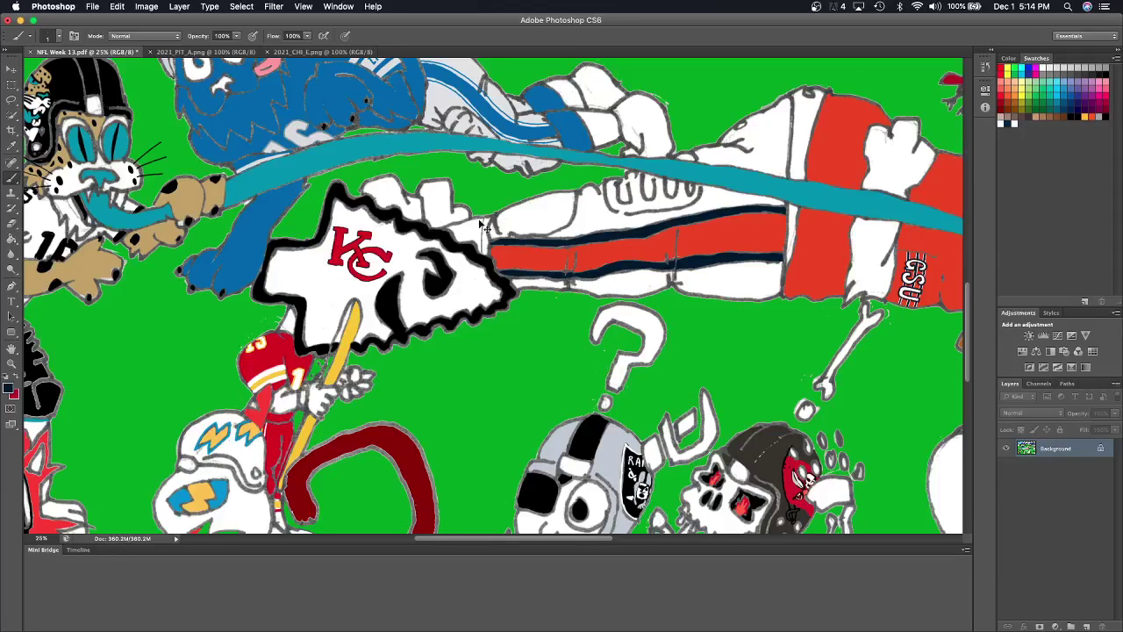
{"action": "scroll", "coordinate": [481, 224], "scroll_direction": "up", "scroll_amount": 1}
{"action": "scroll", "coordinate": [481, 224], "scroll_direction": "up", "scroll_amount": 1}
{"action": "scroll", "coordinate": [481, 224], "scroll_direction": "up", "scroll_amount": 1}
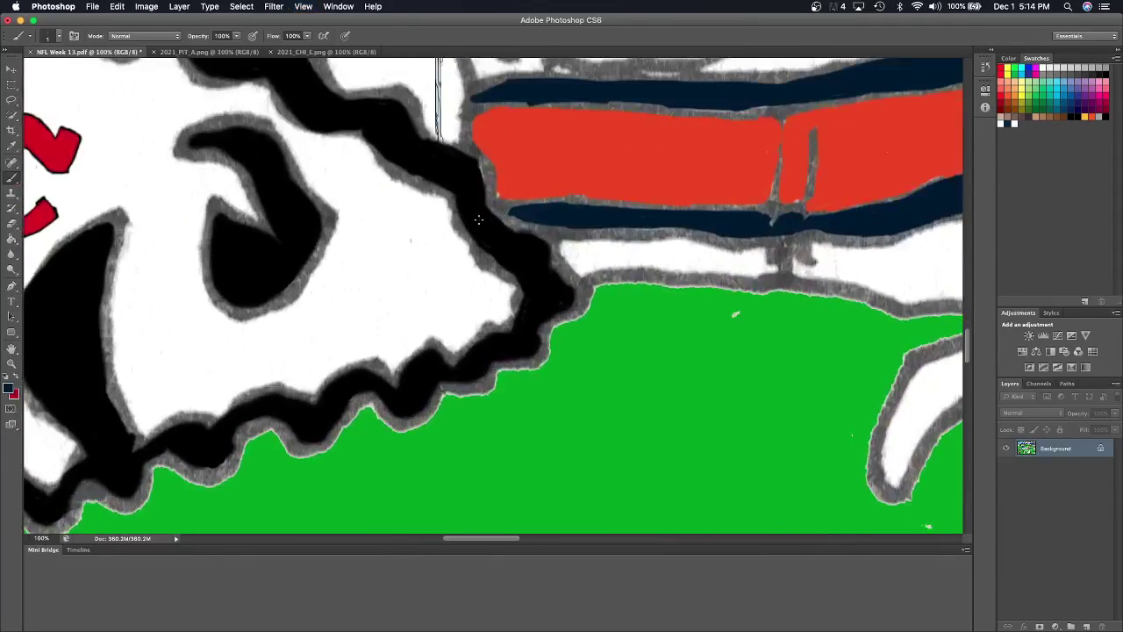
{"action": "scroll", "coordinate": [480, 221], "scroll_direction": "up", "scroll_amount": 1}
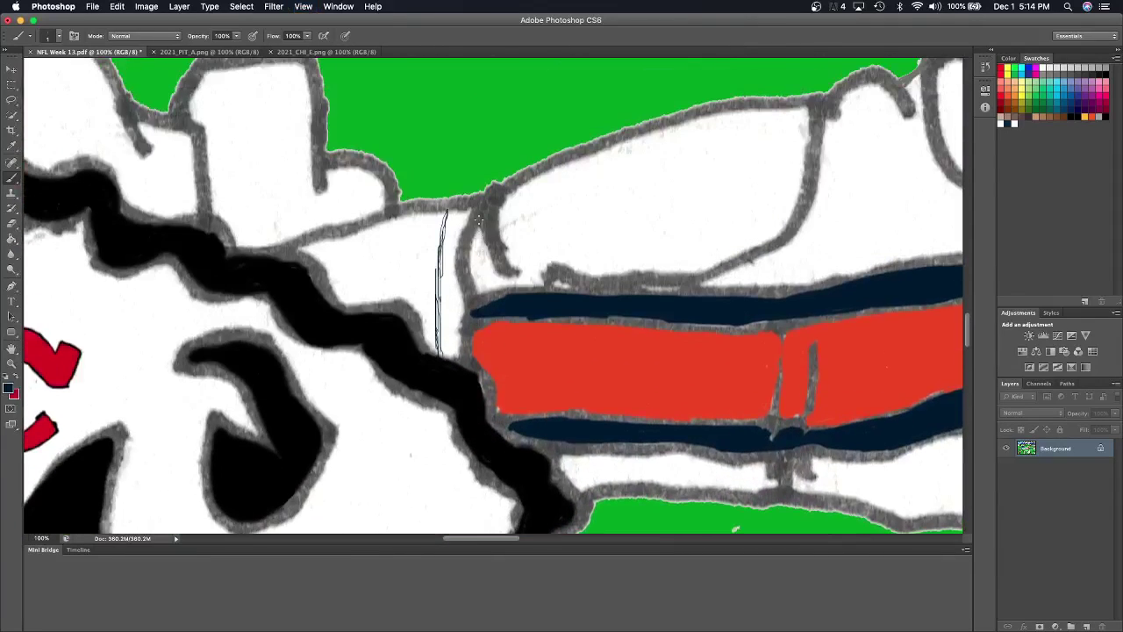
{"action": "left_click", "coordinate": [58, 36]}
{"action": "left_click", "coordinate": [27, 74]}
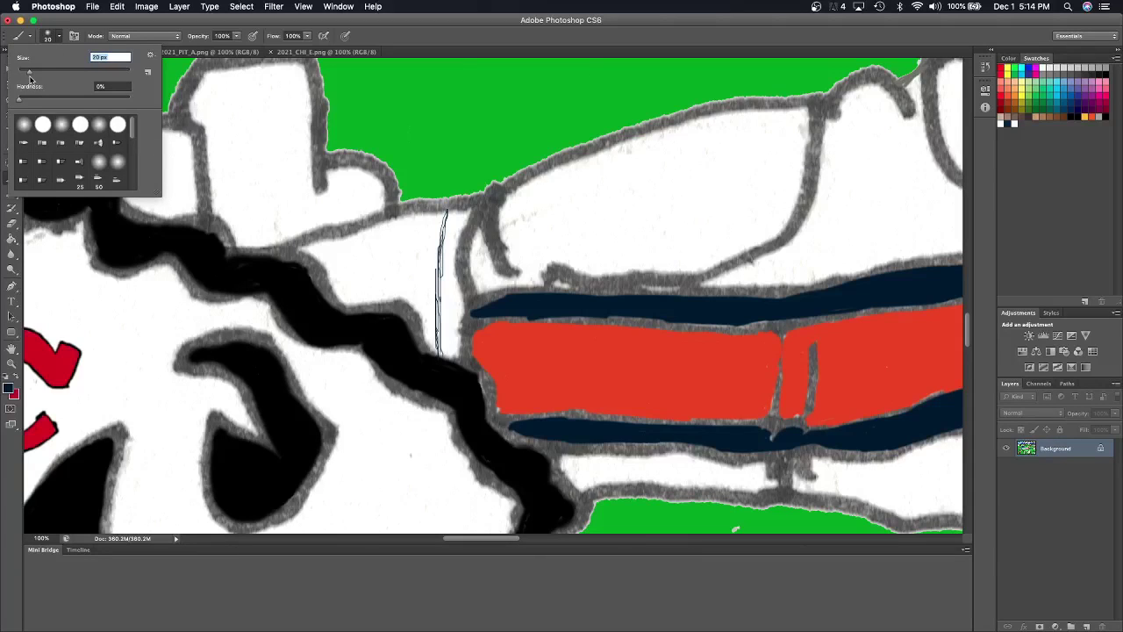
{"action": "key", "text": "Return"}
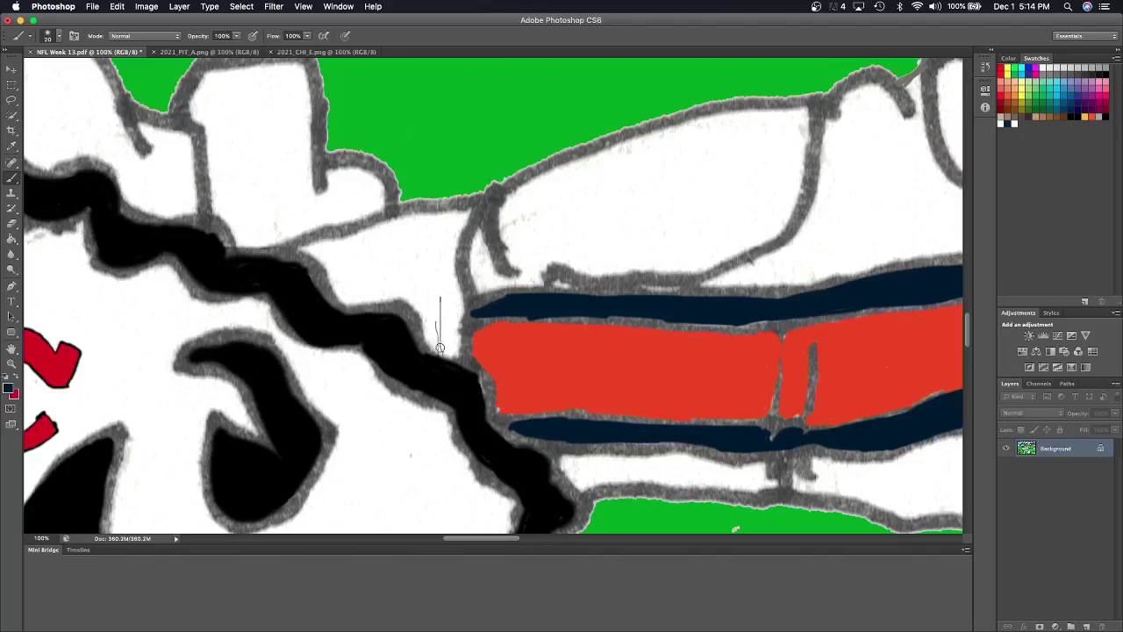
Paint three navy stripes up the white sock band, checking the Bears reference.
{"action": "left_click_drag", "start_coordinate": [439, 341], "coordinate": [445, 210]}
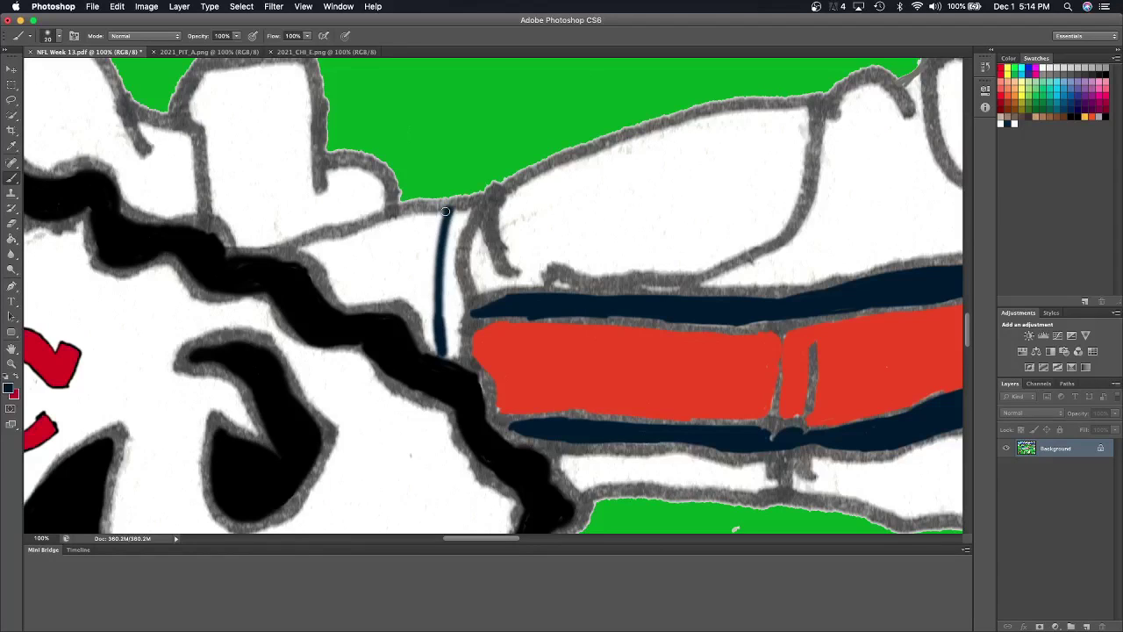
{"action": "left_click", "coordinate": [321, 55]}
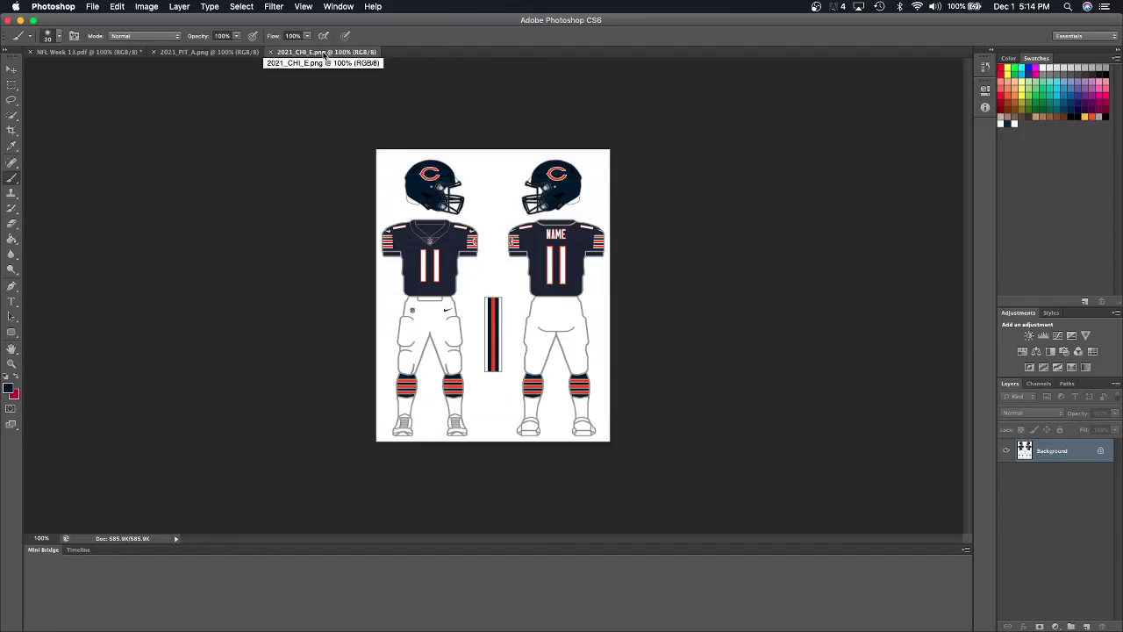
{"action": "left_click", "coordinate": [99, 53]}
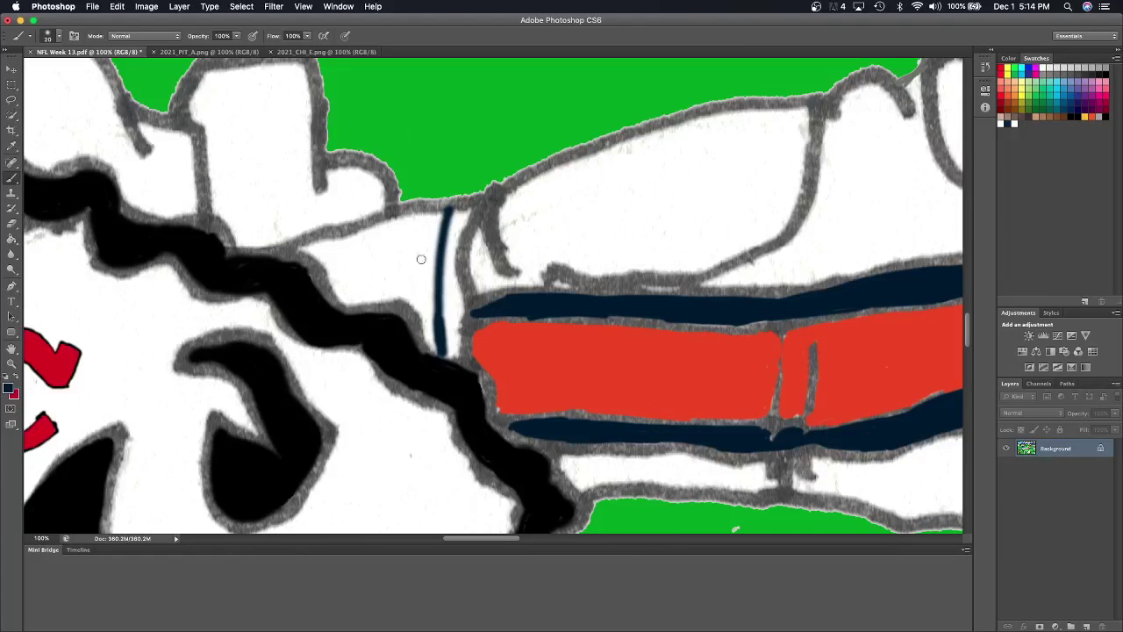
{"action": "mouse_move", "coordinate": [432, 348]}
{"action": "left_mouse_down"}
{"action": "mouse_move", "coordinate": [444, 212]}
{"action": "mouse_move", "coordinate": [433, 268]}
{"action": "left_mouse_up"}
{"action": "left_click_drag", "start_coordinate": [392, 305], "coordinate": [403, 213]}
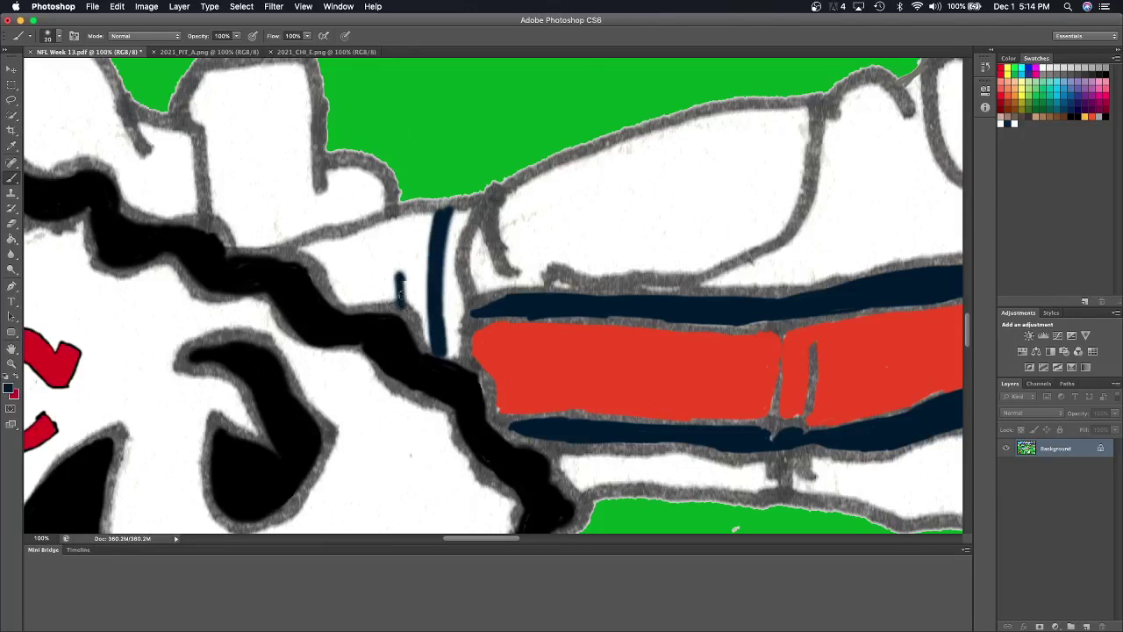
{"action": "left_click_drag", "start_coordinate": [363, 290], "coordinate": [372, 230]}
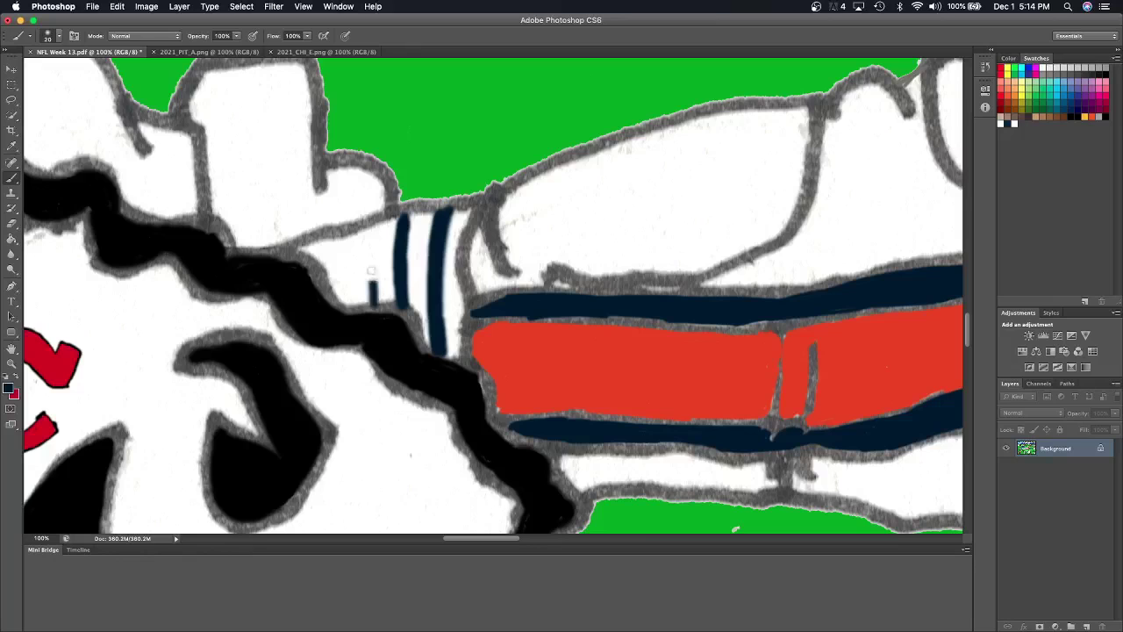
Sample the red from the Bears uniform reference as paint colour.
{"action": "left_click", "coordinate": [298, 54]}
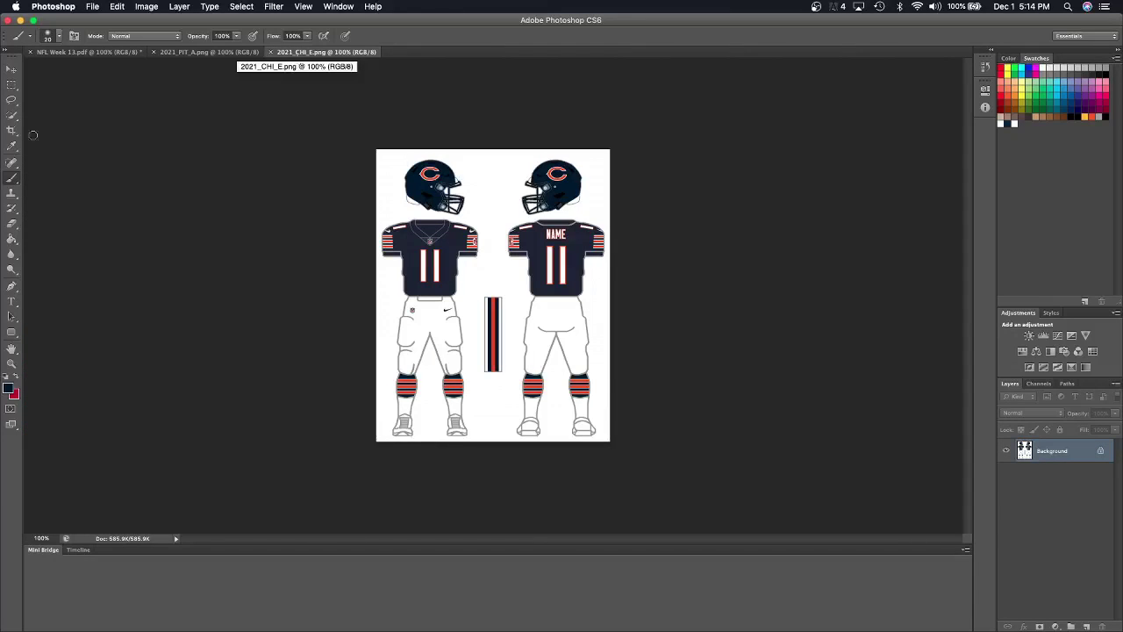
{"action": "left_click", "coordinate": [12, 146]}
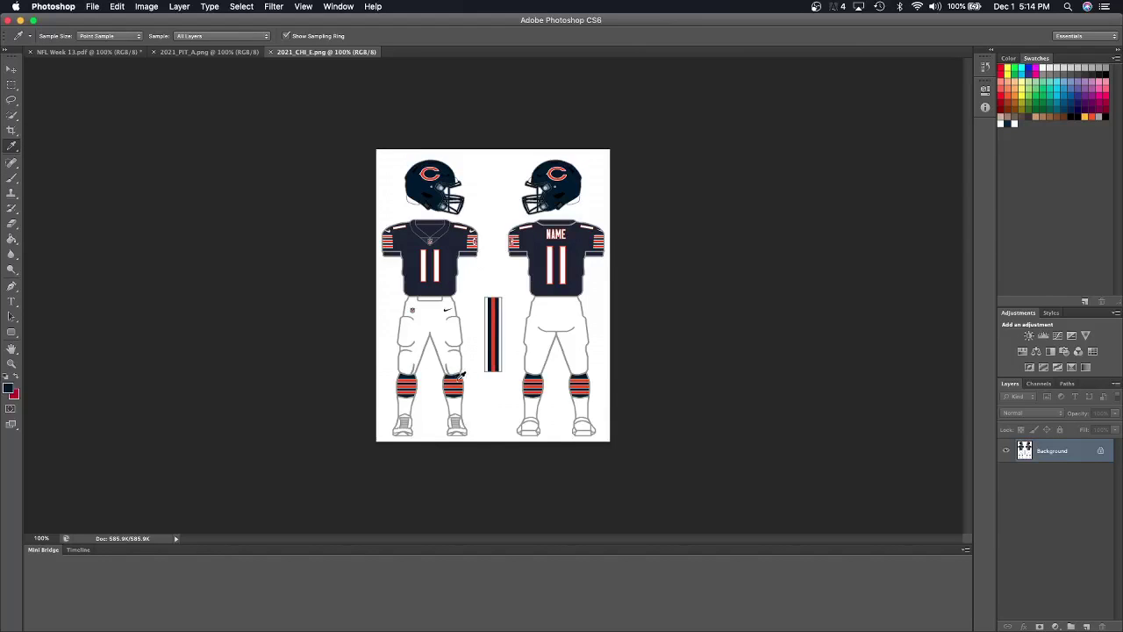
{"action": "left_click_drag", "start_coordinate": [460, 374], "coordinate": [459, 370]}
{"action": "left_click", "coordinate": [462, 375]}
Paint red stripes between and beside the navy stripes, checking the Bears reference.
{"action": "left_click", "coordinate": [91, 52]}
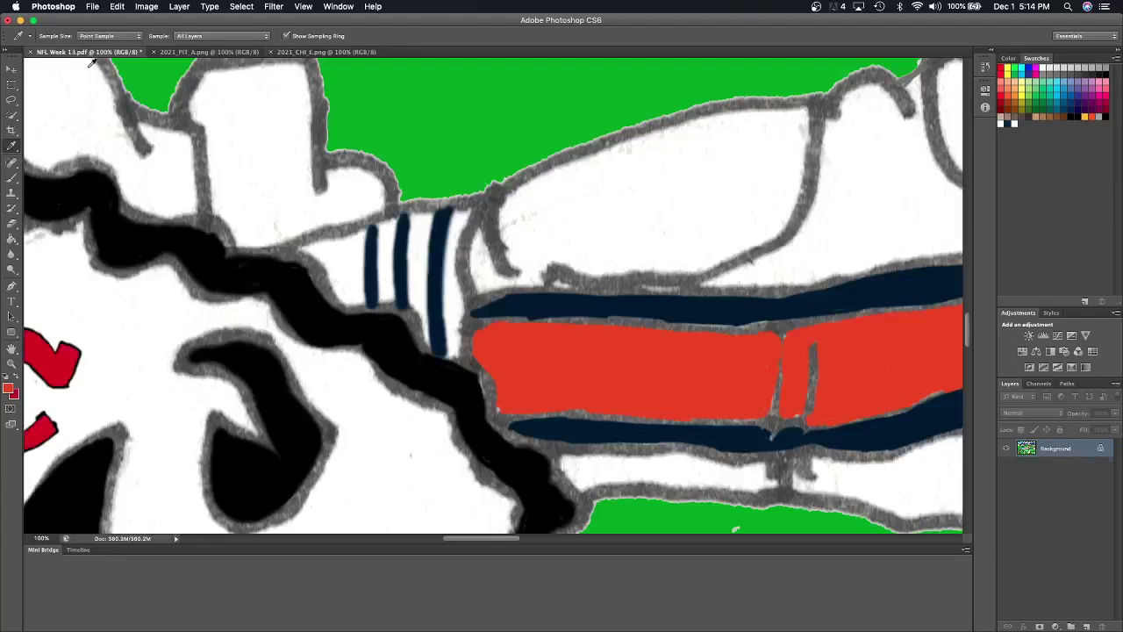
{"action": "key", "text": "b"}
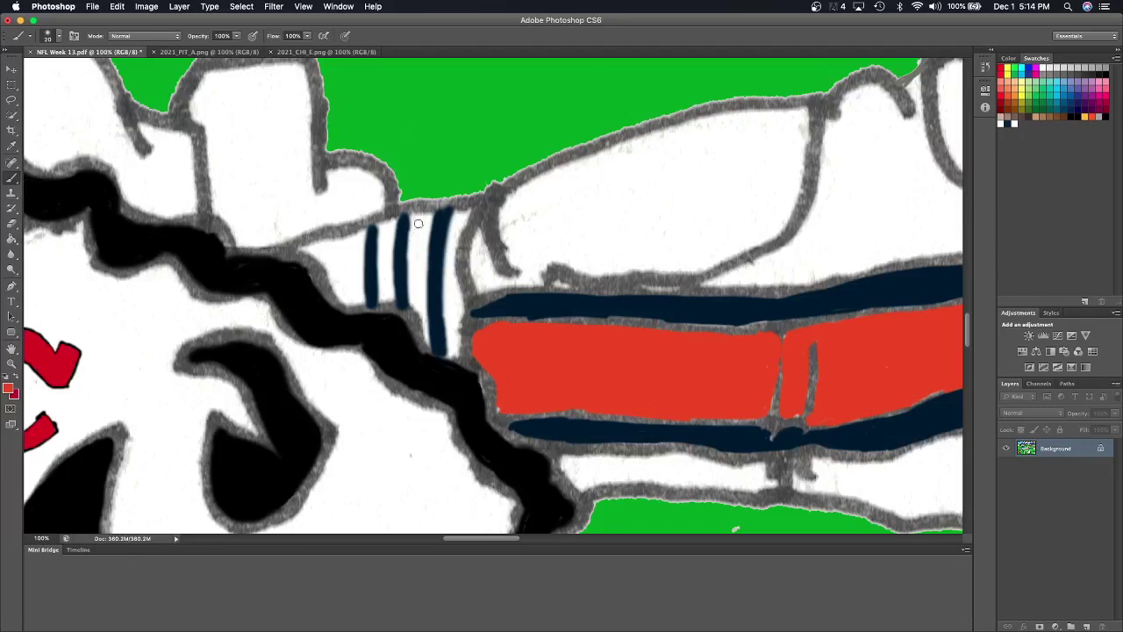
{"action": "mouse_move", "coordinate": [418, 224]}
{"action": "left_mouse_down"}
{"action": "mouse_move", "coordinate": [414, 302]}
{"action": "mouse_move", "coordinate": [424, 214]}
{"action": "left_mouse_up"}
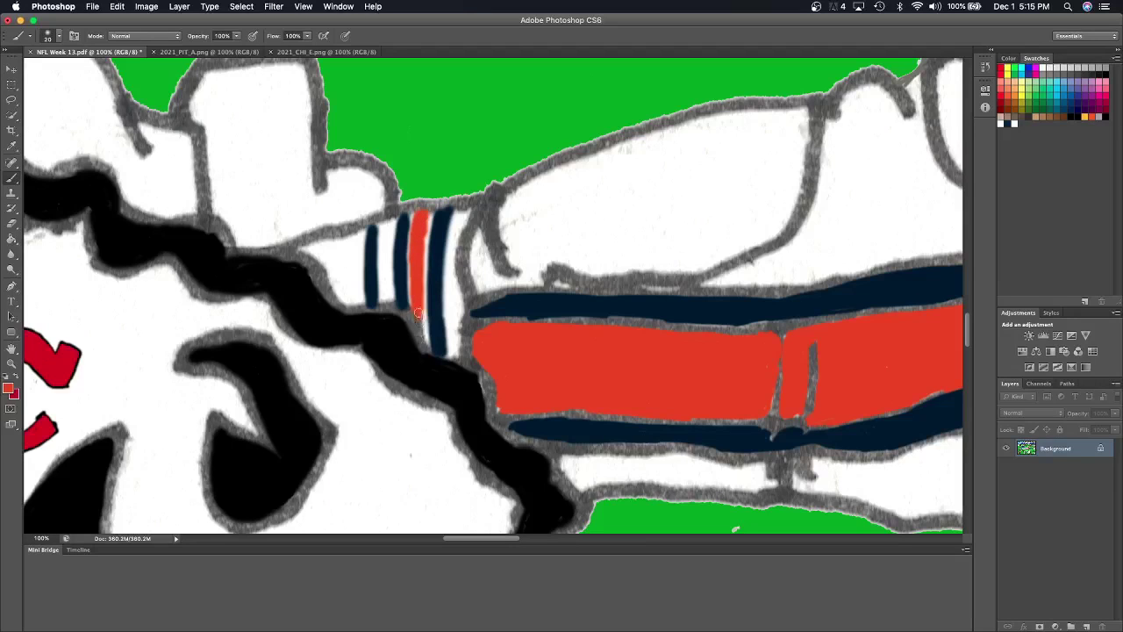
{"action": "left_click_drag", "start_coordinate": [386, 300], "coordinate": [387, 228]}
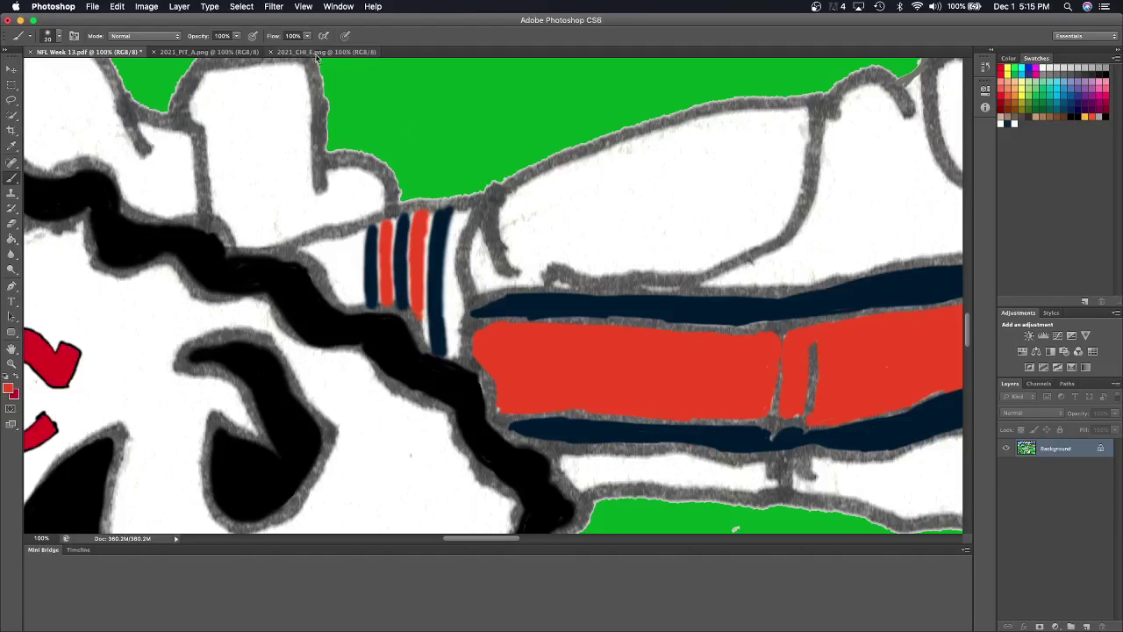
{"action": "left_click", "coordinate": [316, 53]}
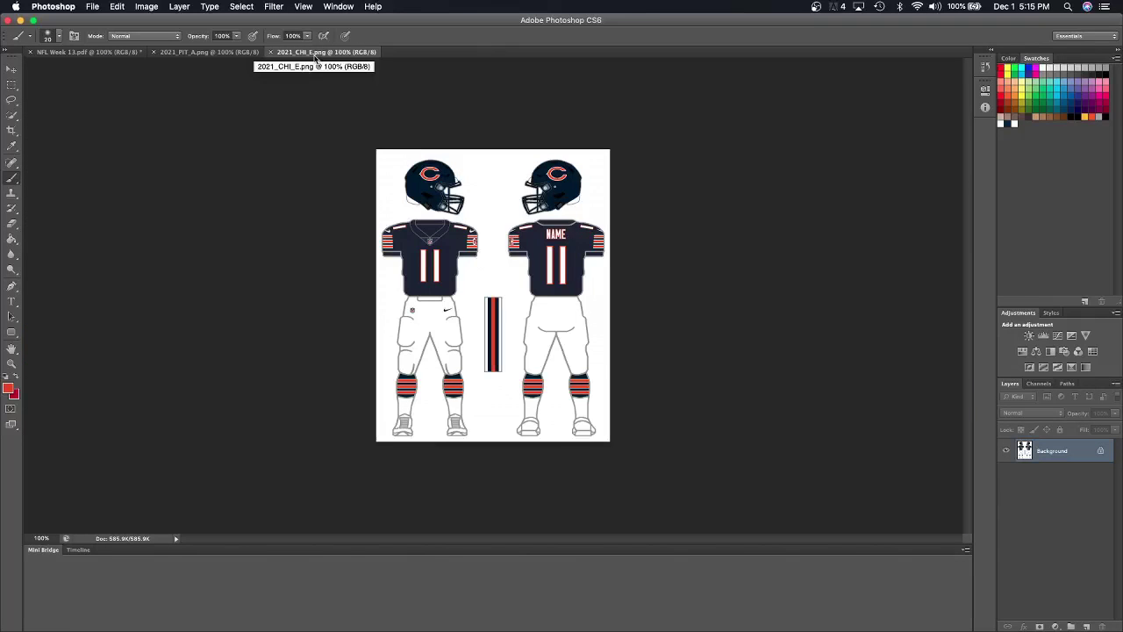
{"action": "left_click", "coordinate": [119, 53]}
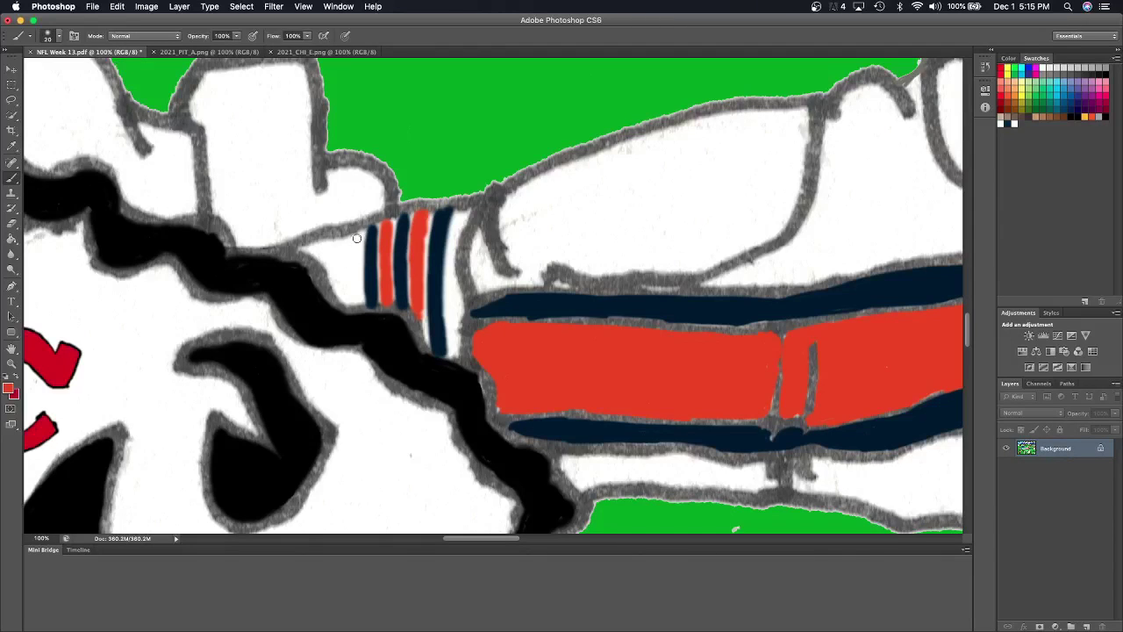
{"action": "left_click_drag", "start_coordinate": [357, 238], "coordinate": [349, 296]}
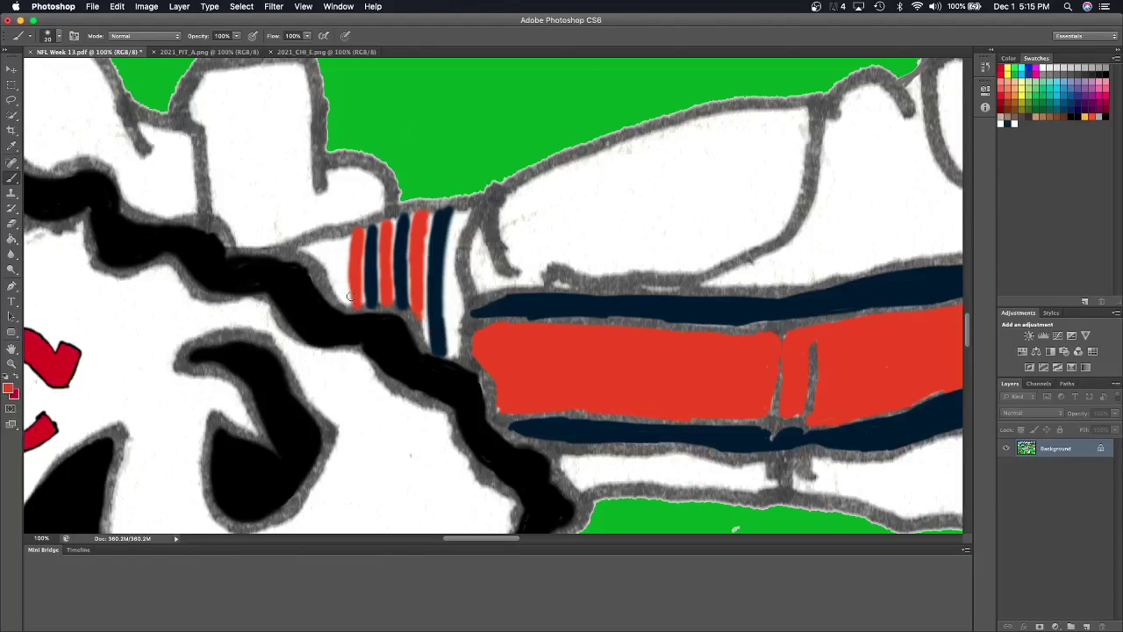
Paint a navy stripe left of the red stripes using navy sampled from the canvas.
{"action": "left_click", "coordinate": [14, 147]}
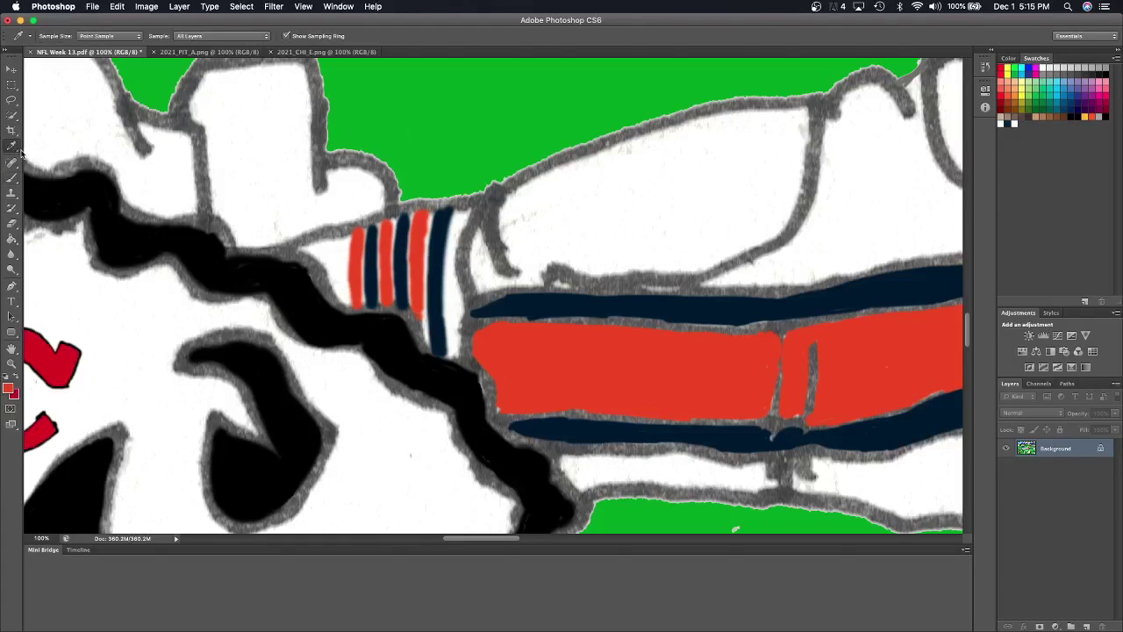
{"action": "left_click", "coordinate": [436, 254]}
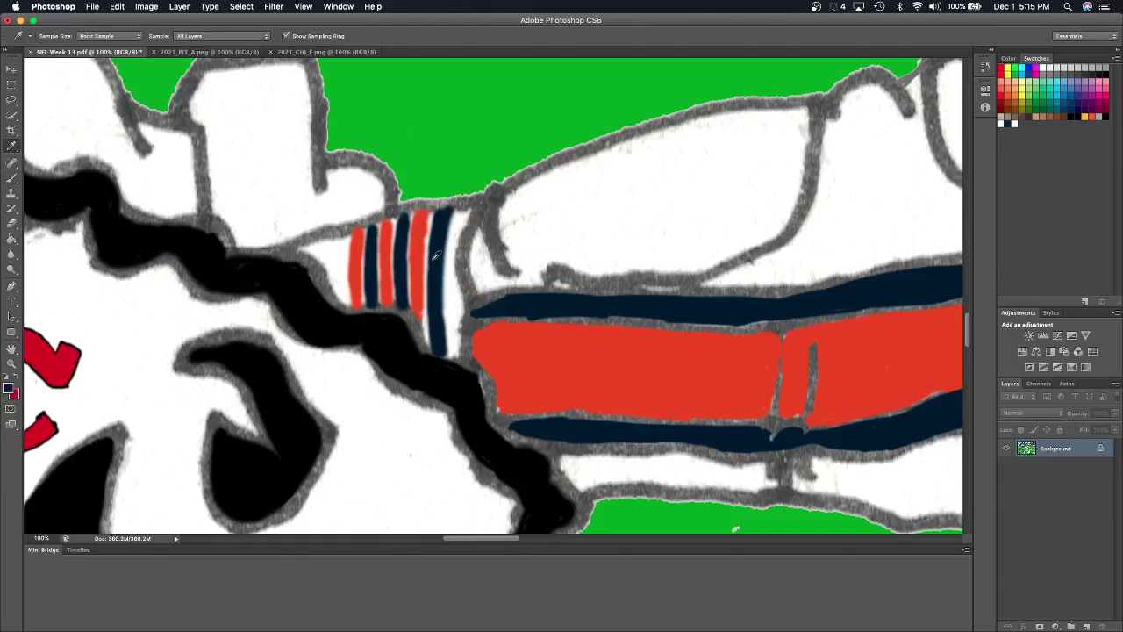
{"action": "left_click", "coordinate": [17, 179]}
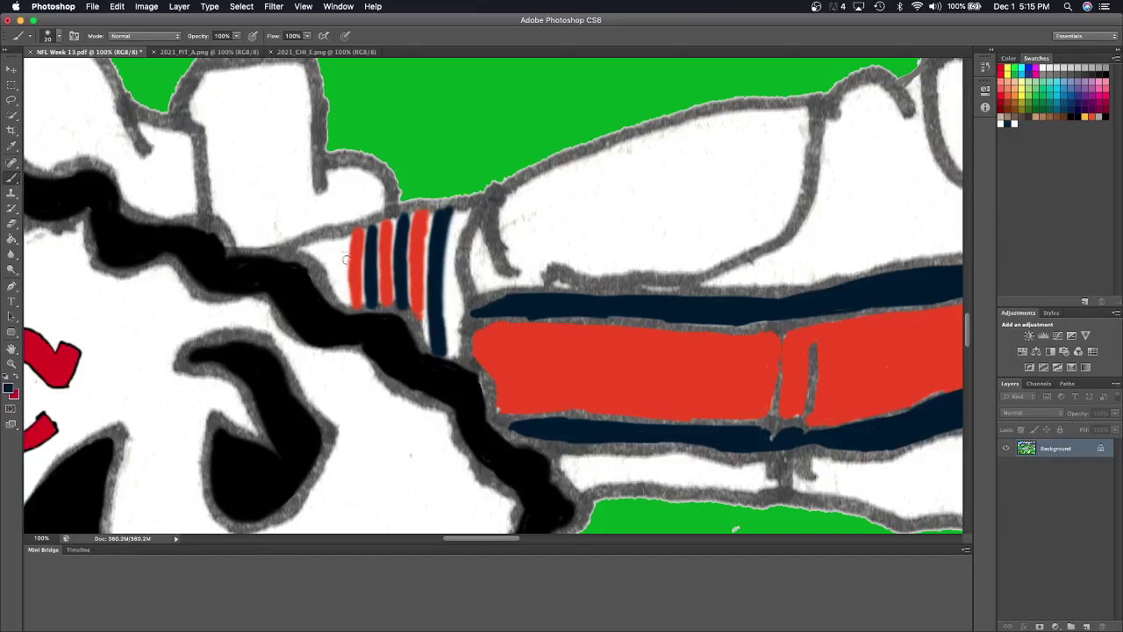
{"action": "left_click_drag", "start_coordinate": [344, 235], "coordinate": [332, 293]}
Sample white from the drawing and shrink the brush for thin lines.
{"action": "left_click", "coordinate": [12, 148]}
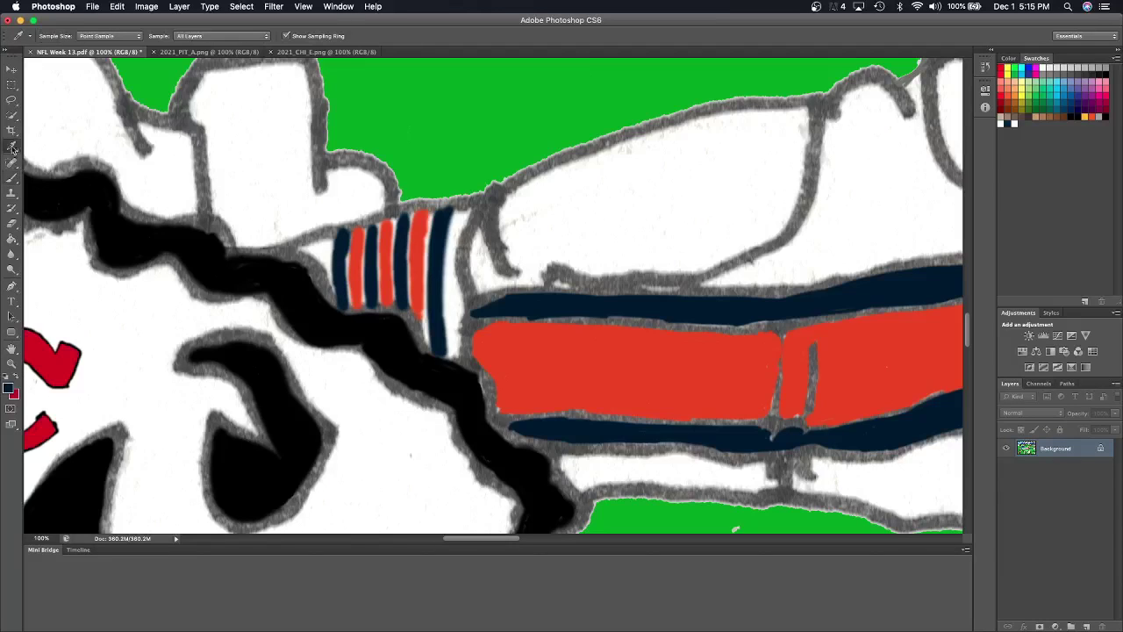
{"action": "left_click", "coordinate": [257, 182]}
{"action": "left_click", "coordinate": [13, 179]}
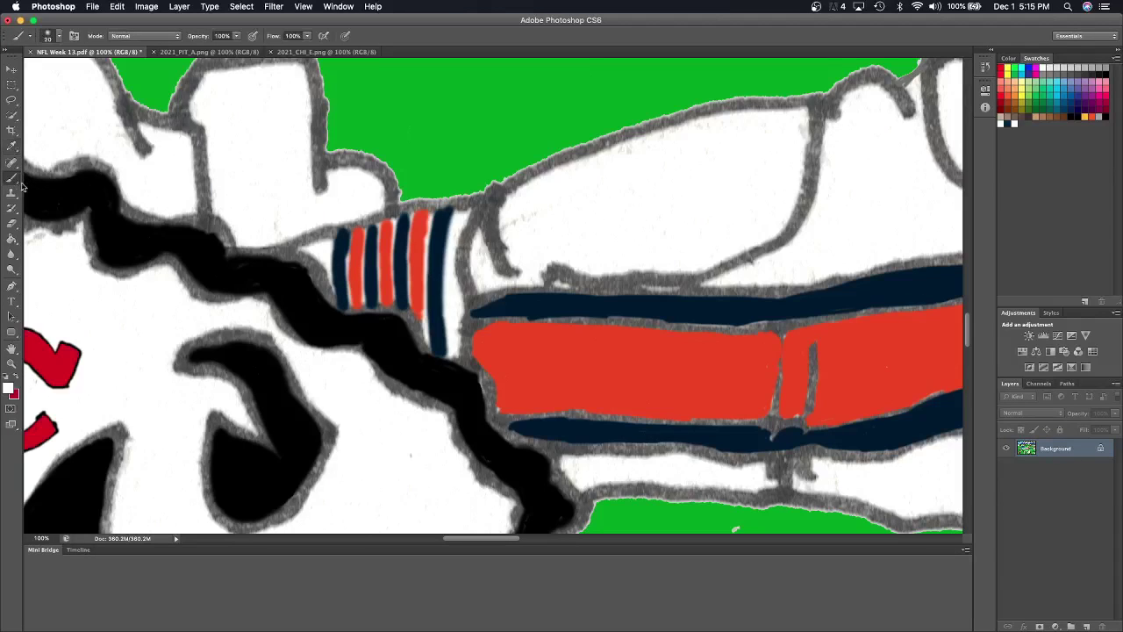
{"action": "left_click", "coordinate": [59, 40]}
{"action": "left_click_drag", "start_coordinate": [29, 72], "coordinate": [30, 74]}
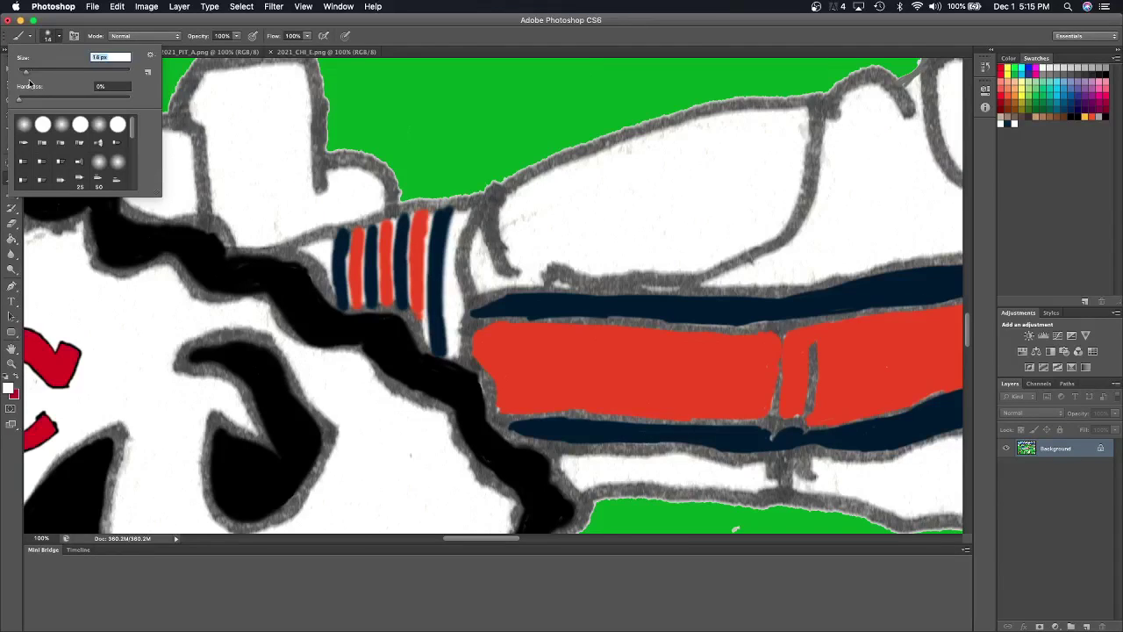
{"action": "key", "text": "Return"}
Paint six thin white lines separating the red and navy stripes.
{"action": "left_click_drag", "start_coordinate": [347, 287], "coordinate": [348, 232]}
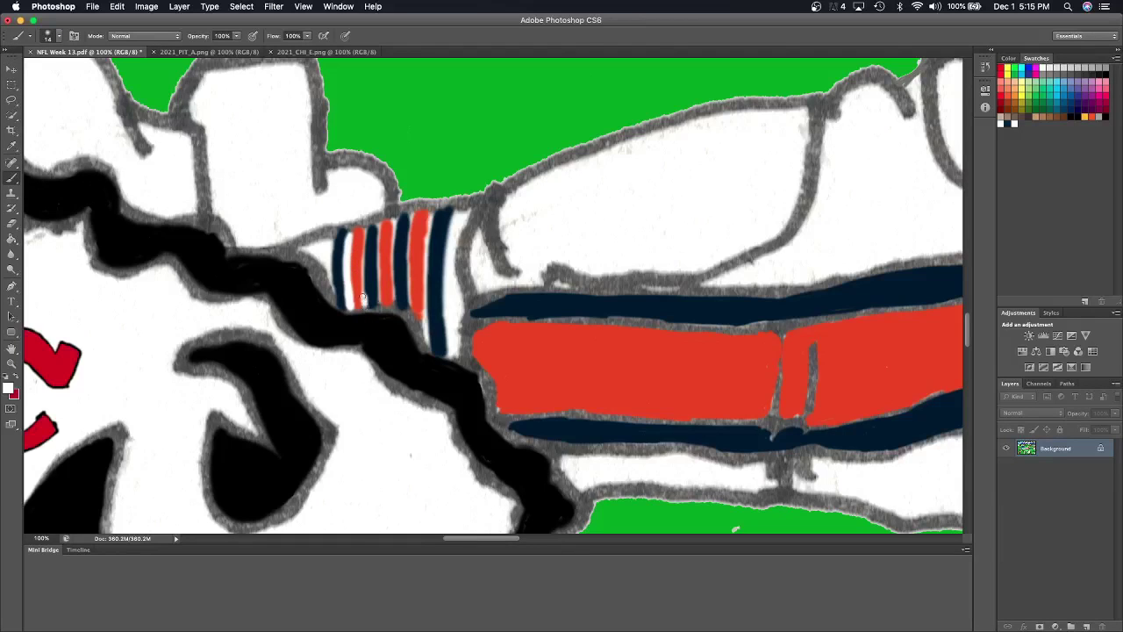
{"action": "left_click_drag", "start_coordinate": [363, 298], "coordinate": [367, 246]}
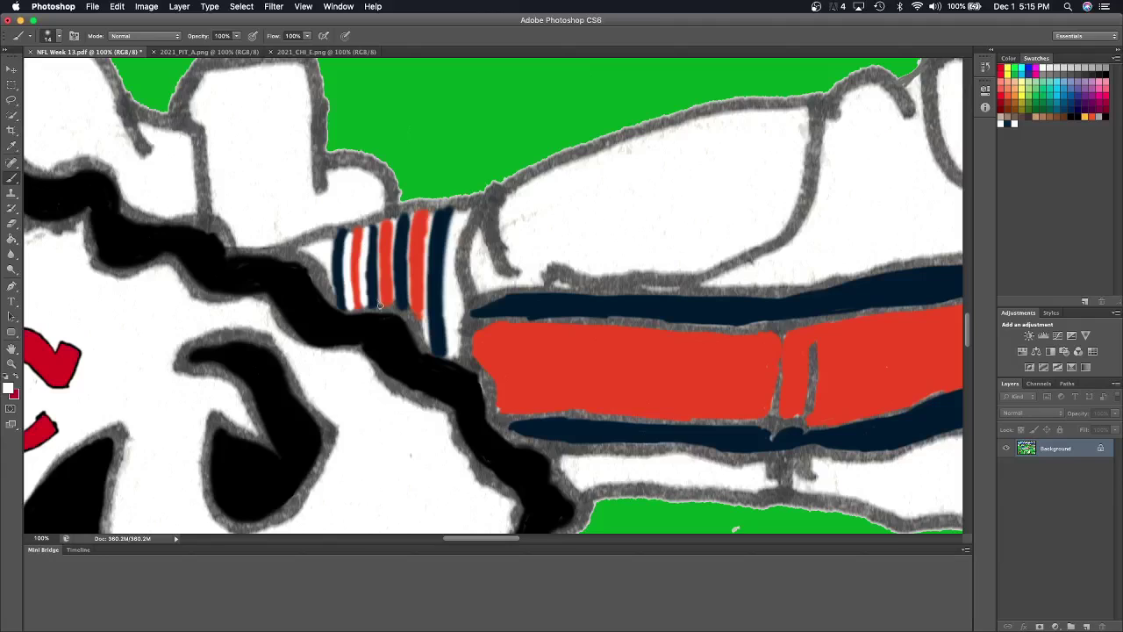
{"action": "left_click_drag", "start_coordinate": [379, 304], "coordinate": [379, 226]}
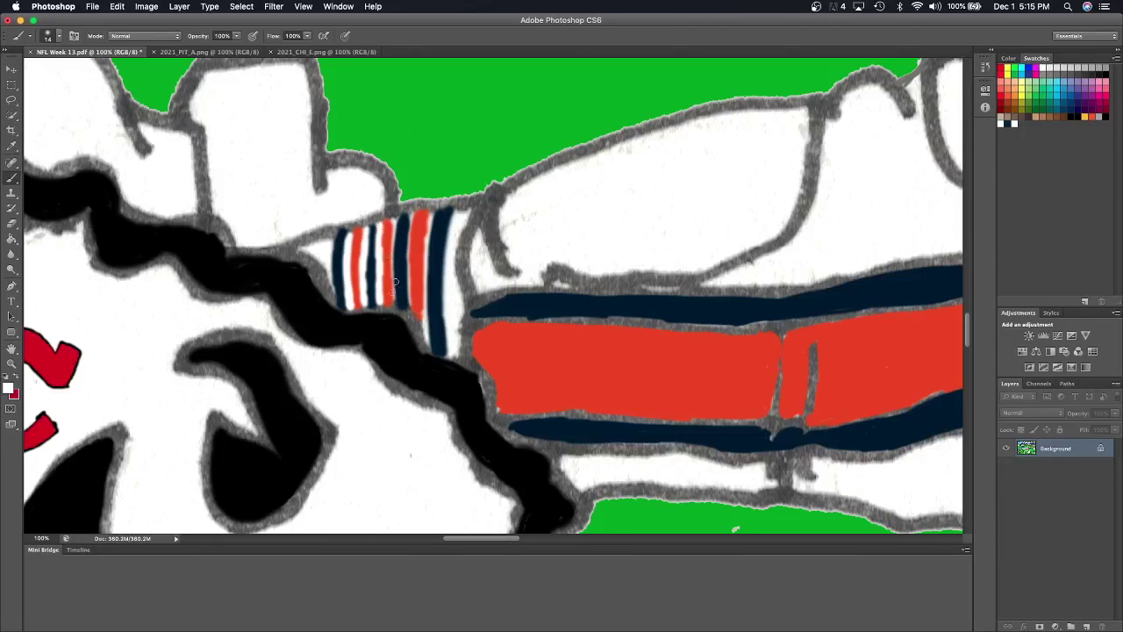
{"action": "left_click_drag", "start_coordinate": [394, 308], "coordinate": [392, 219]}
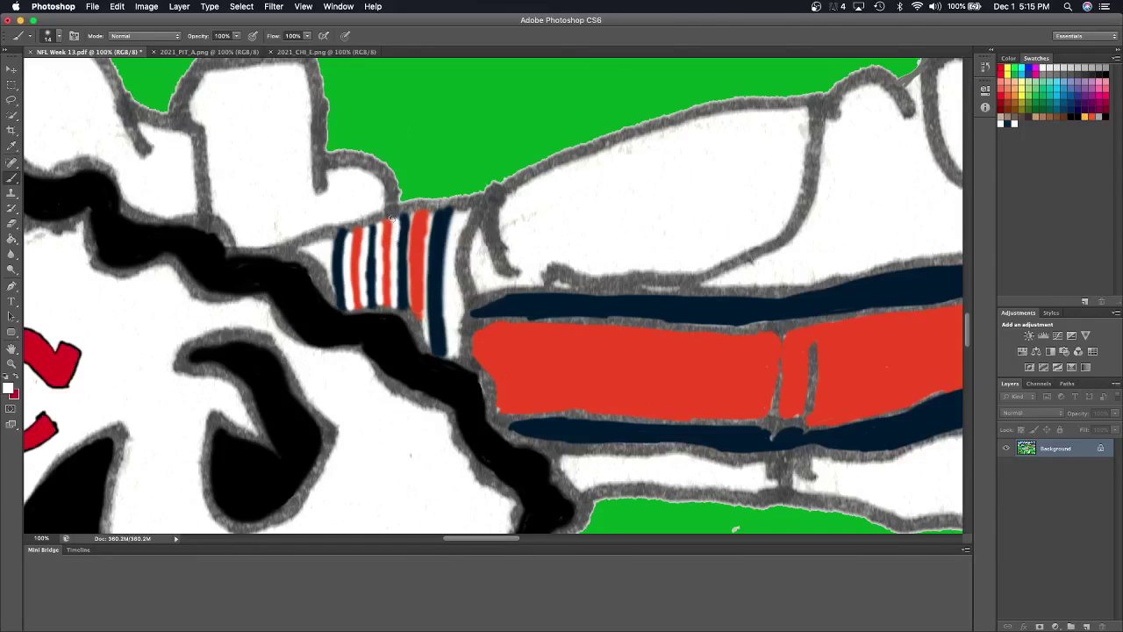
{"action": "left_click_drag", "start_coordinate": [410, 300], "coordinate": [408, 215]}
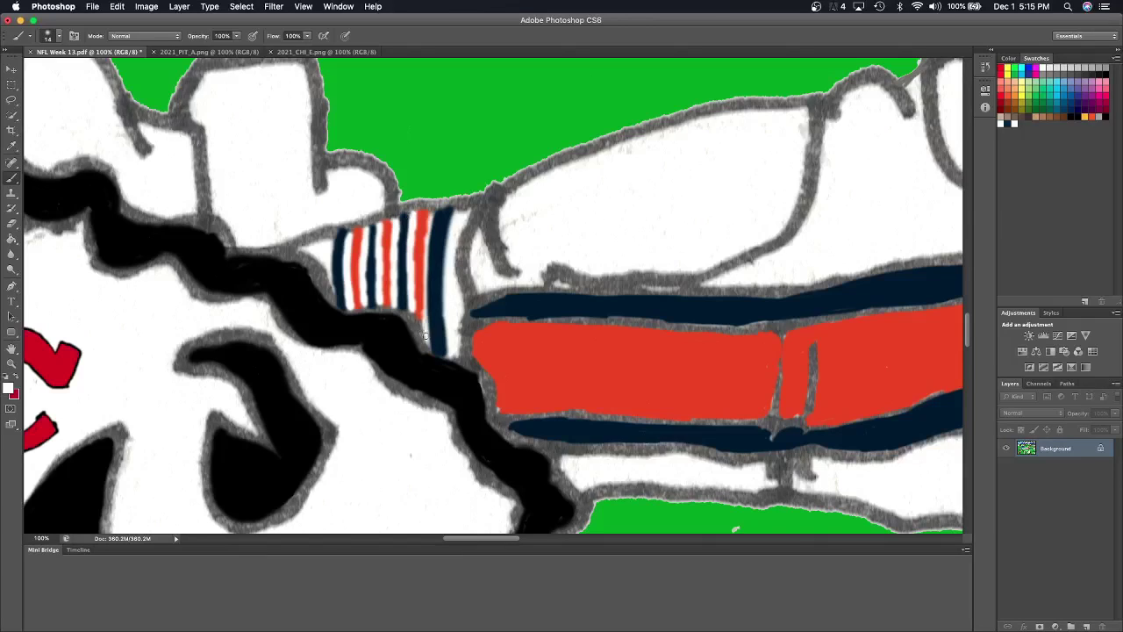
{"action": "left_click_drag", "start_coordinate": [424, 336], "coordinate": [425, 210]}
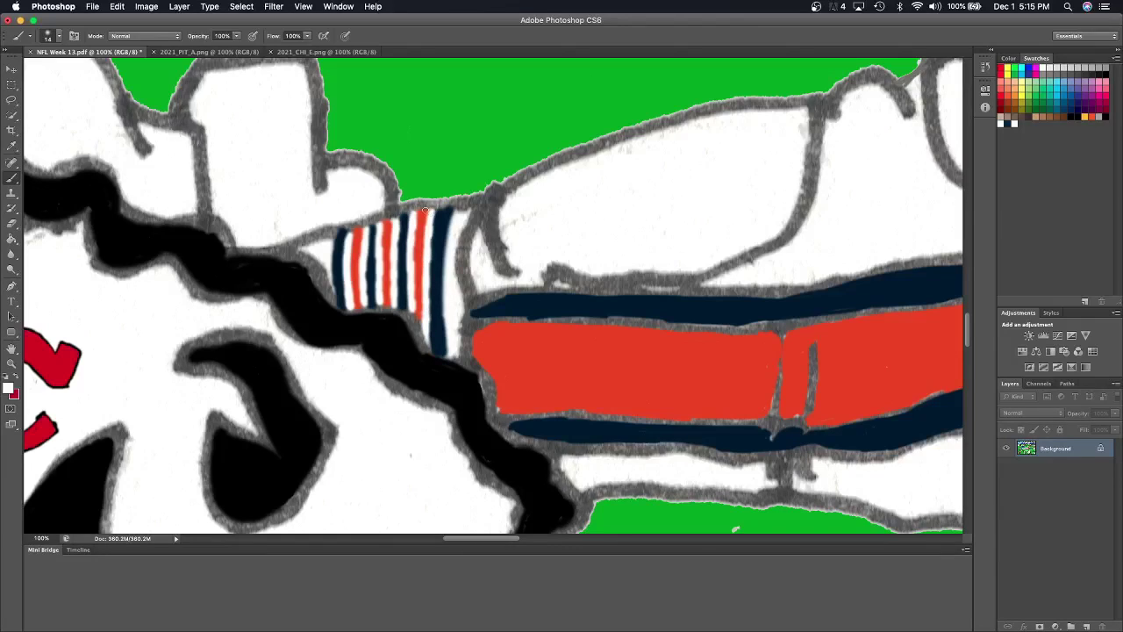
Close the 2021_CHI_E.png Bears reference and zoom out on the NFL Week 13 drawing.
{"action": "left_click", "coordinate": [271, 53]}
{"action": "scroll", "coordinate": [148, 163], "scroll_direction": "right", "scroll_amount": 5}
{"action": "scroll", "coordinate": [147, 163], "scroll_direction": "down", "scroll_amount": 10}
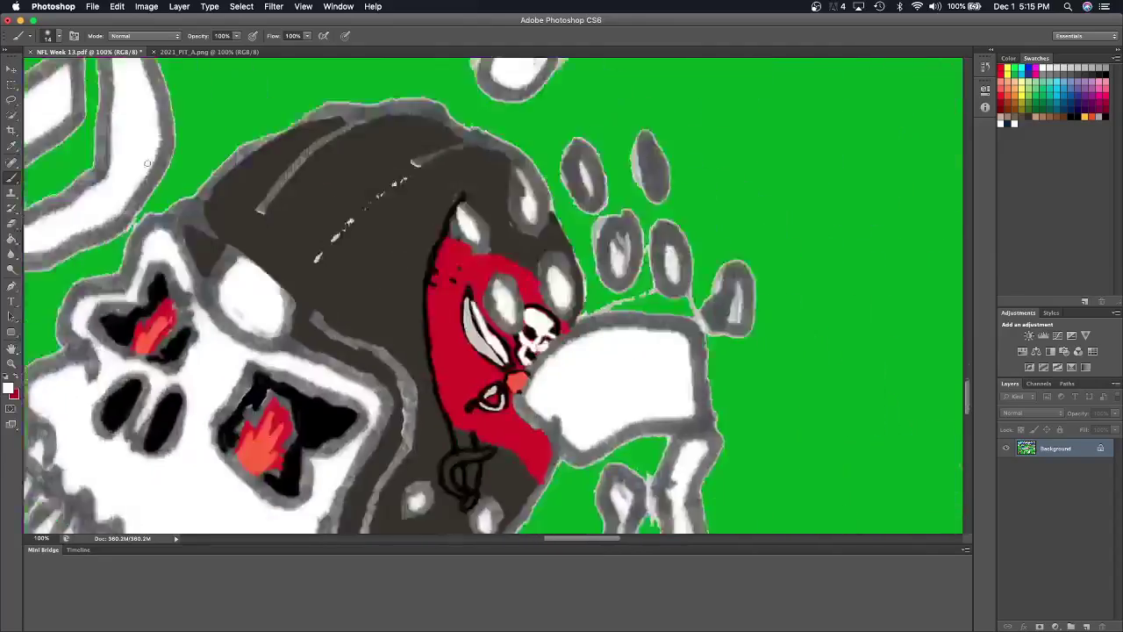
{"action": "scroll", "coordinate": [147, 163], "scroll_direction": "right", "scroll_amount": 5}
{"action": "scroll", "coordinate": [147, 163], "scroll_direction": "up", "scroll_amount": 2}
{"action": "scroll", "coordinate": [147, 163], "scroll_direction": "down", "scroll_amount": 2}
{"action": "scroll", "coordinate": [148, 163], "scroll_direction": "down", "scroll_amount": 2}
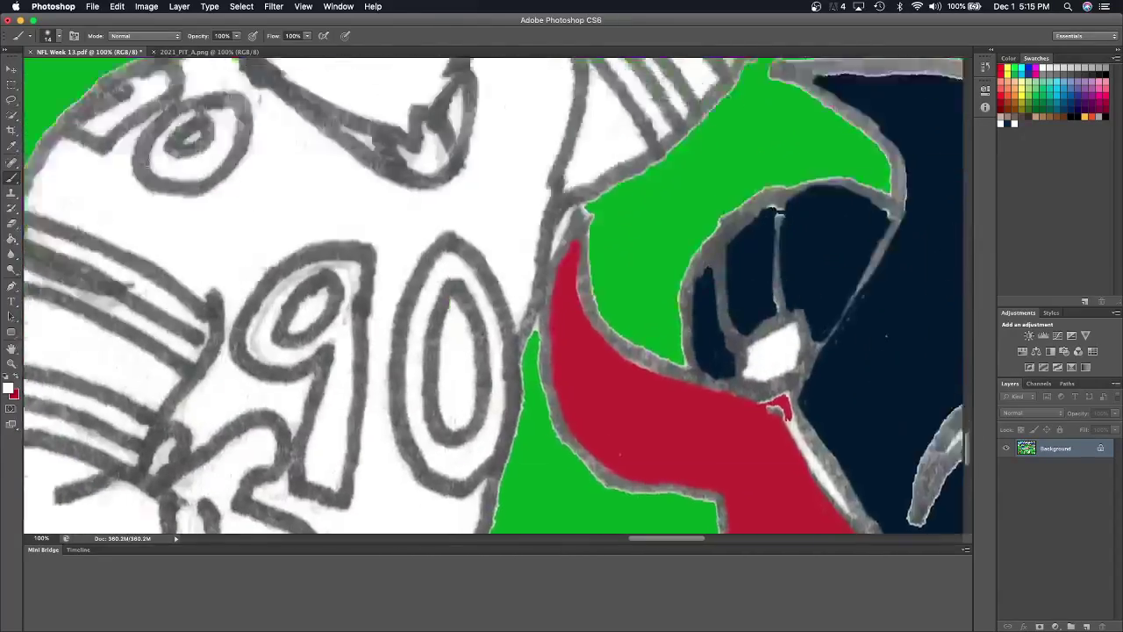
{"action": "scroll", "coordinate": [147, 164], "scroll_direction": "up", "scroll_amount": 5}
{"action": "key", "text": "super+minus"}
{"action": "key", "text": "super+minus"}
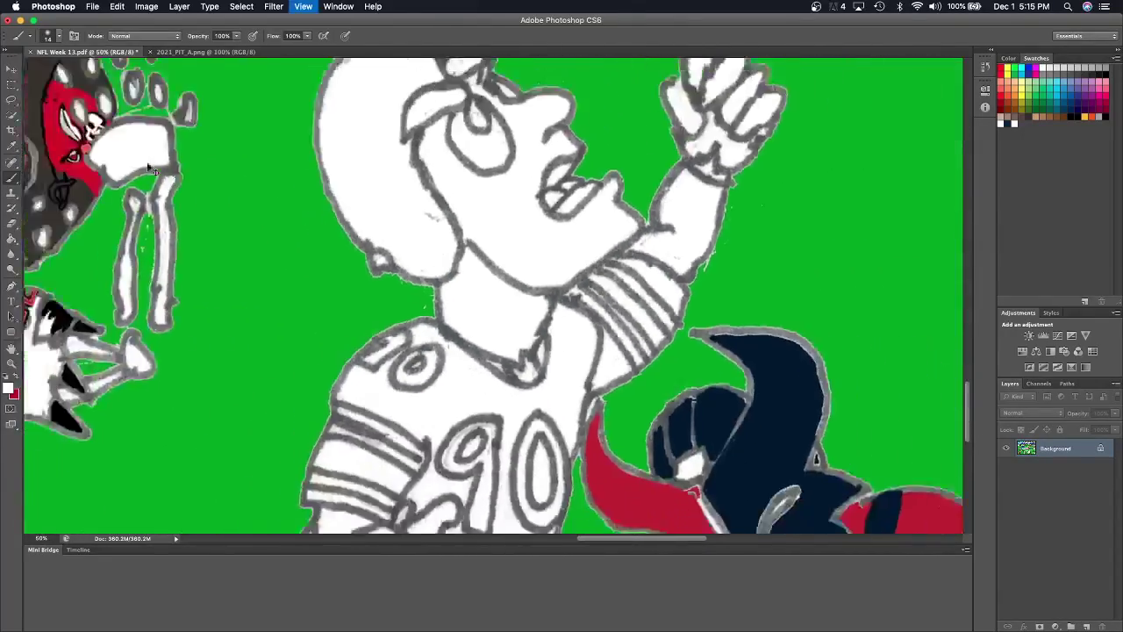
{"action": "key", "text": "super+minus"}
{"action": "scroll", "coordinate": [148, 164], "scroll_direction": "up", "scroll_amount": 3}
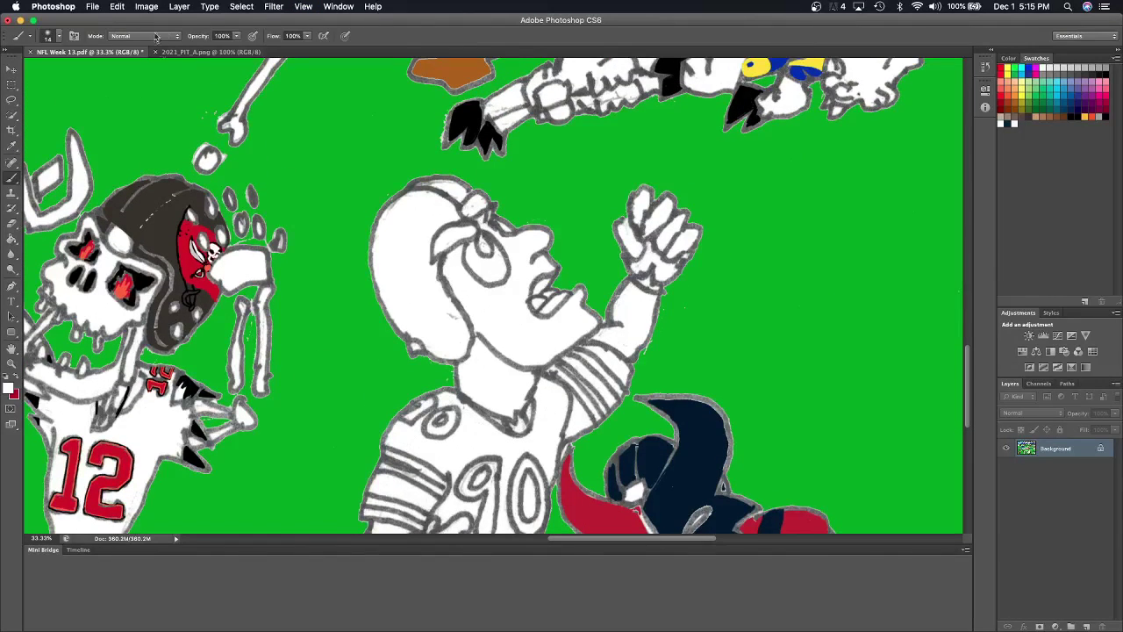
Sample black from the 2021_PIT_A.png Steelers helmet and fill the #90 player's helmet black.
{"action": "left_click", "coordinate": [187, 52]}
{"action": "left_click", "coordinate": [11, 146]}
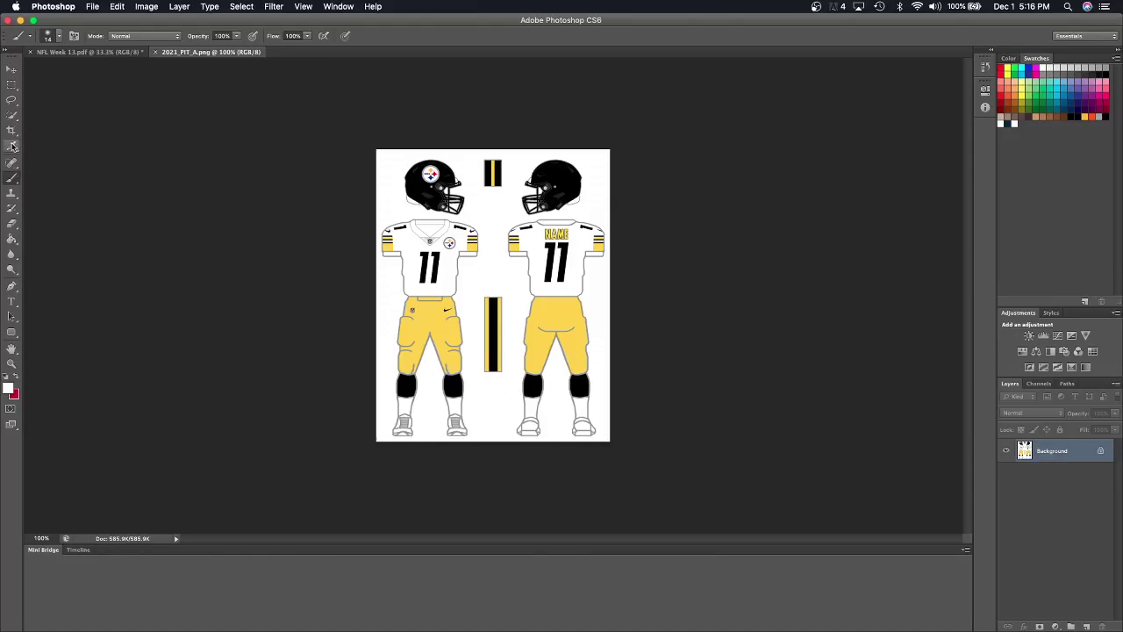
{"action": "left_click", "coordinate": [419, 180]}
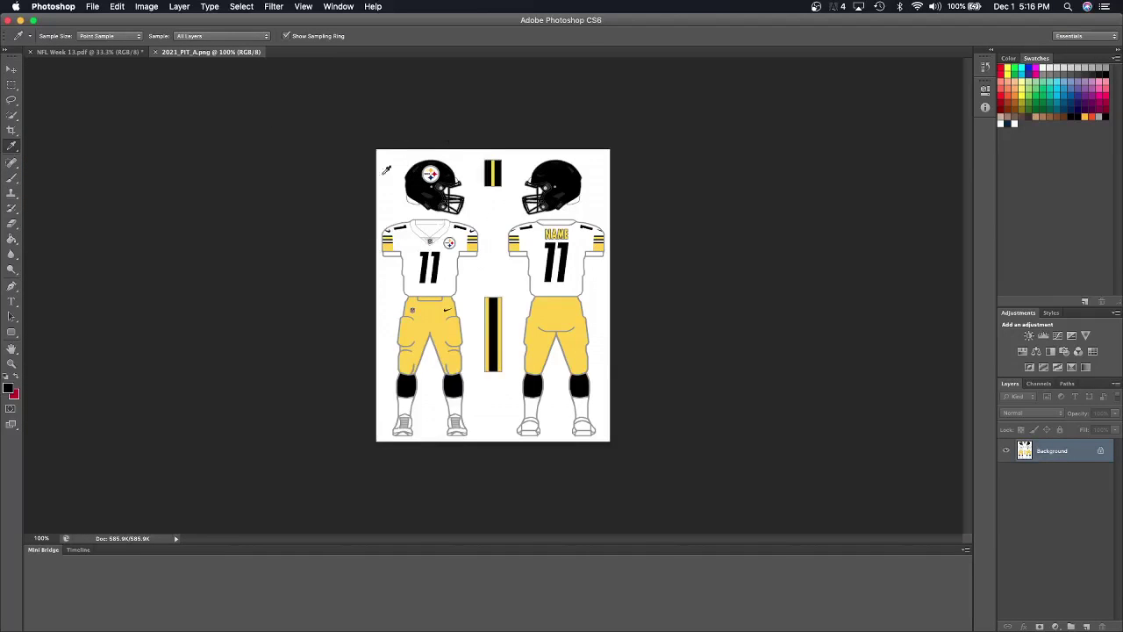
{"action": "left_click", "coordinate": [120, 53]}
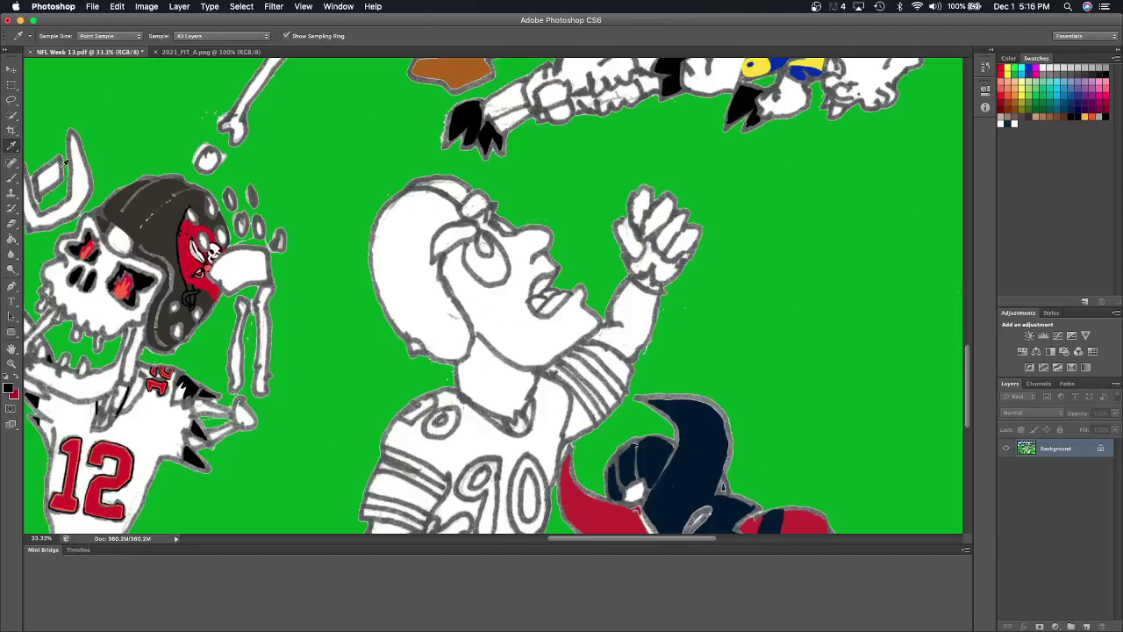
{"action": "left_click", "coordinate": [11, 238]}
{"action": "left_click", "coordinate": [399, 277]}
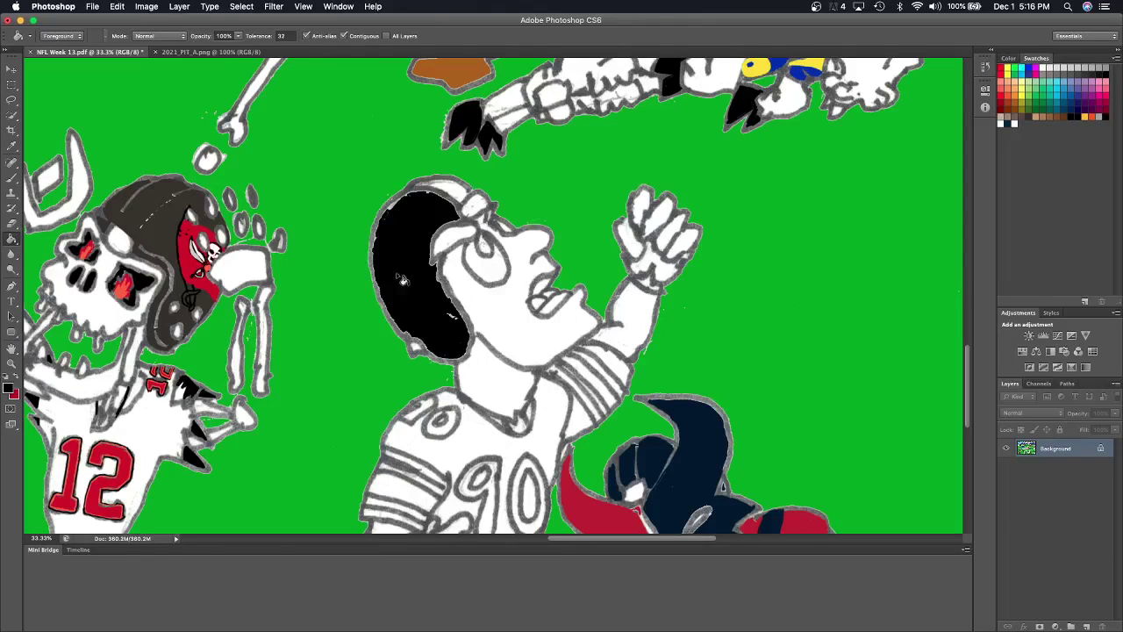
Sample the Steelers pants gold from 2021_PIT_A.png as the paint colour.
{"action": "left_click", "coordinate": [209, 52]}
{"action": "left_click", "coordinate": [11, 146]}
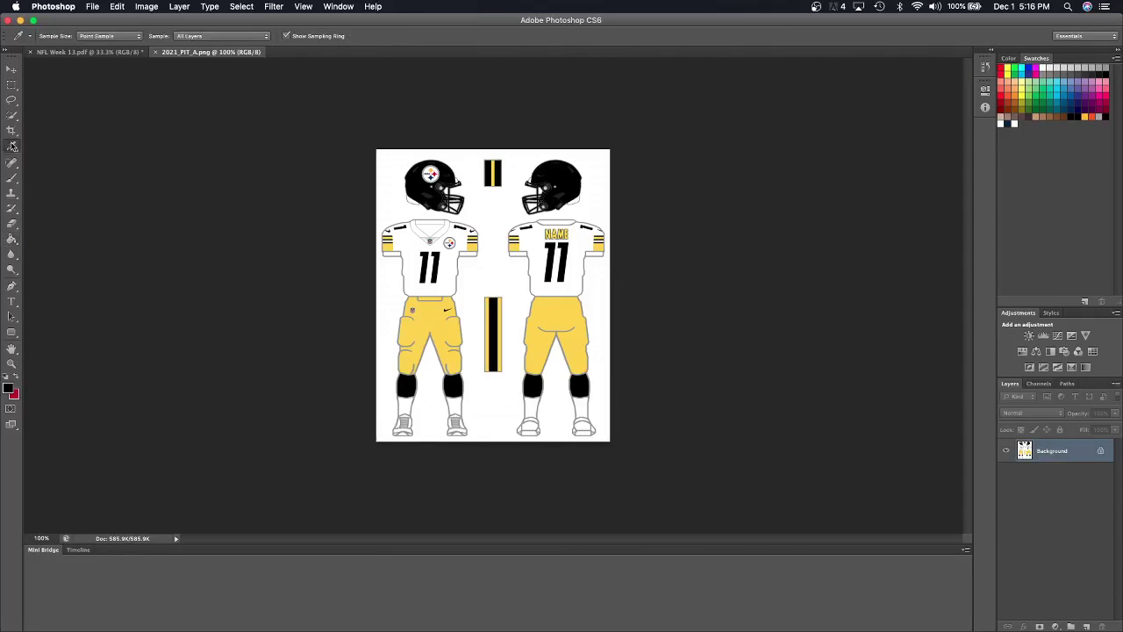
{"action": "left_click", "coordinate": [430, 309]}
{"action": "left_click", "coordinate": [106, 52]}
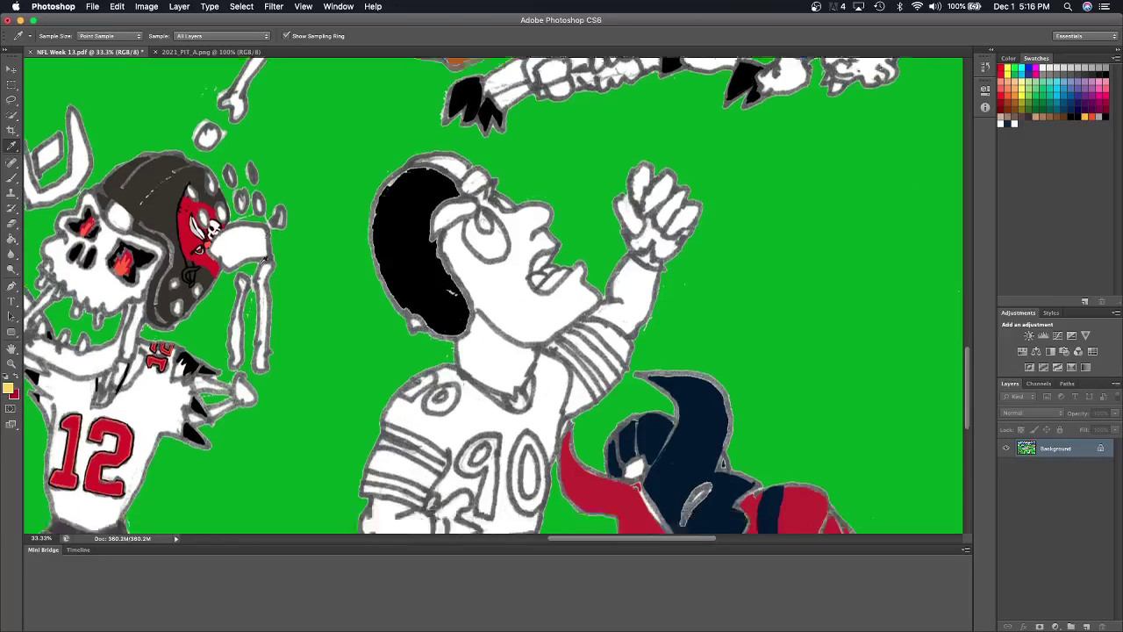
{"action": "scroll", "coordinate": [263, 260], "scroll_direction": "down", "scroll_amount": 5}
{"action": "scroll", "coordinate": [263, 259], "scroll_direction": "down", "scroll_amount": 1}
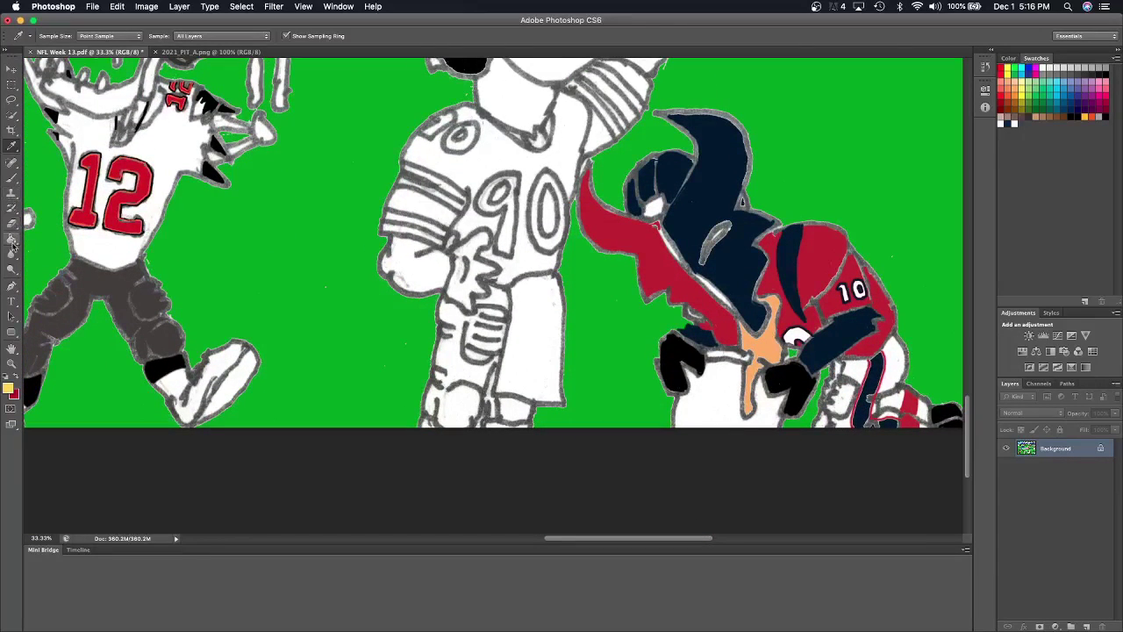
Bucket-fill the #90 player's pants gold, including the leftover white gaps.
{"action": "left_click", "coordinate": [12, 240]}
{"action": "left_click", "coordinate": [451, 366]}
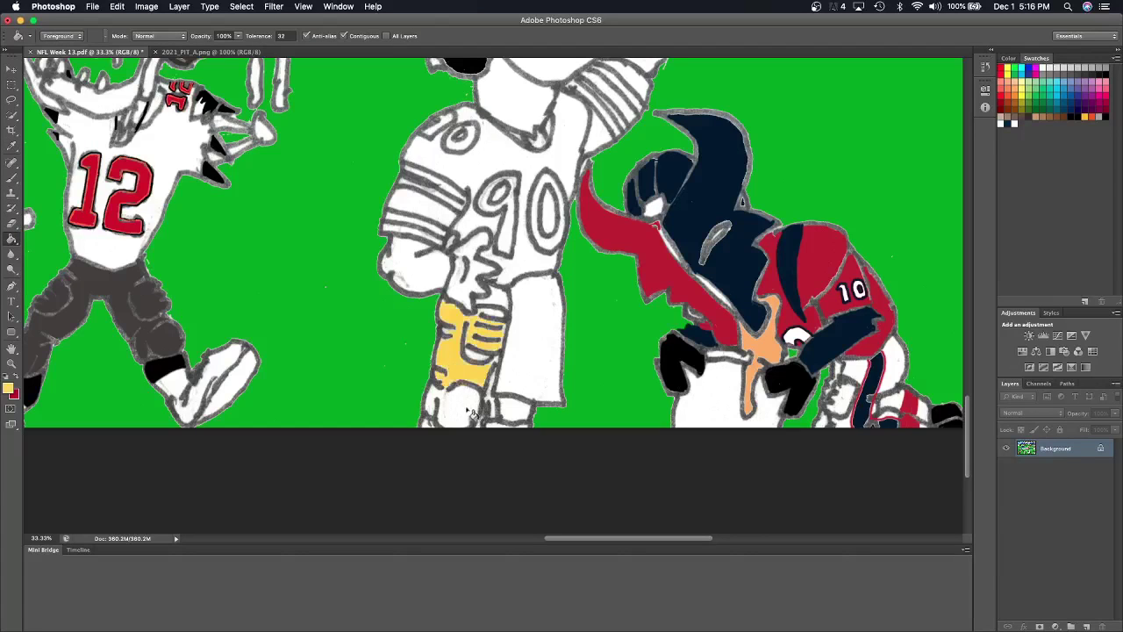
{"action": "left_click", "coordinate": [473, 414]}
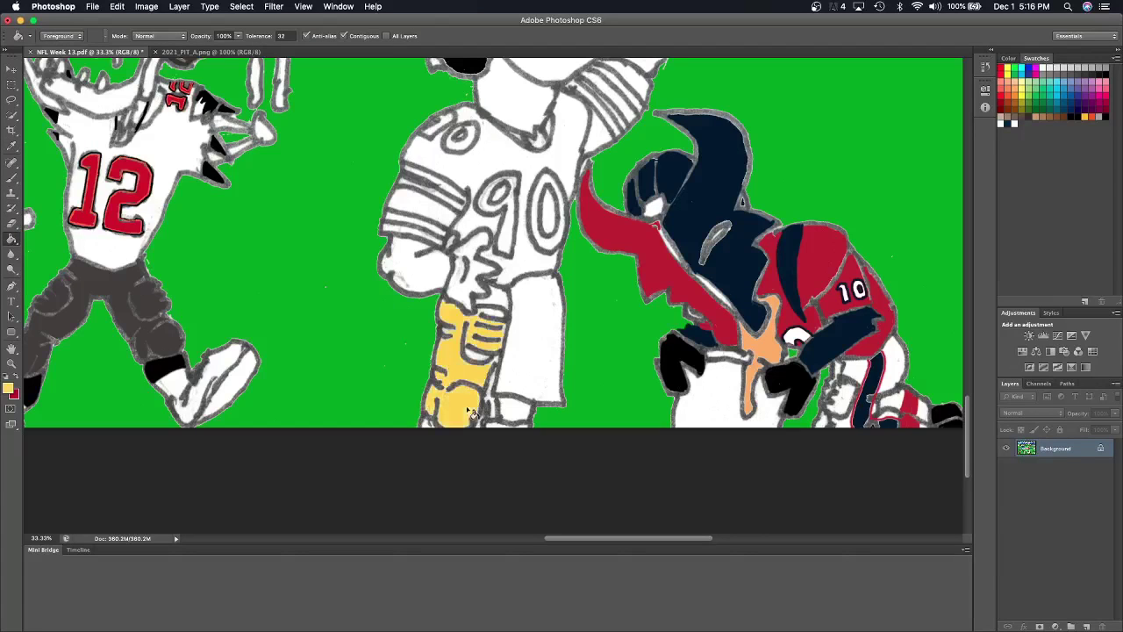
{"action": "left_click", "coordinate": [525, 413]}
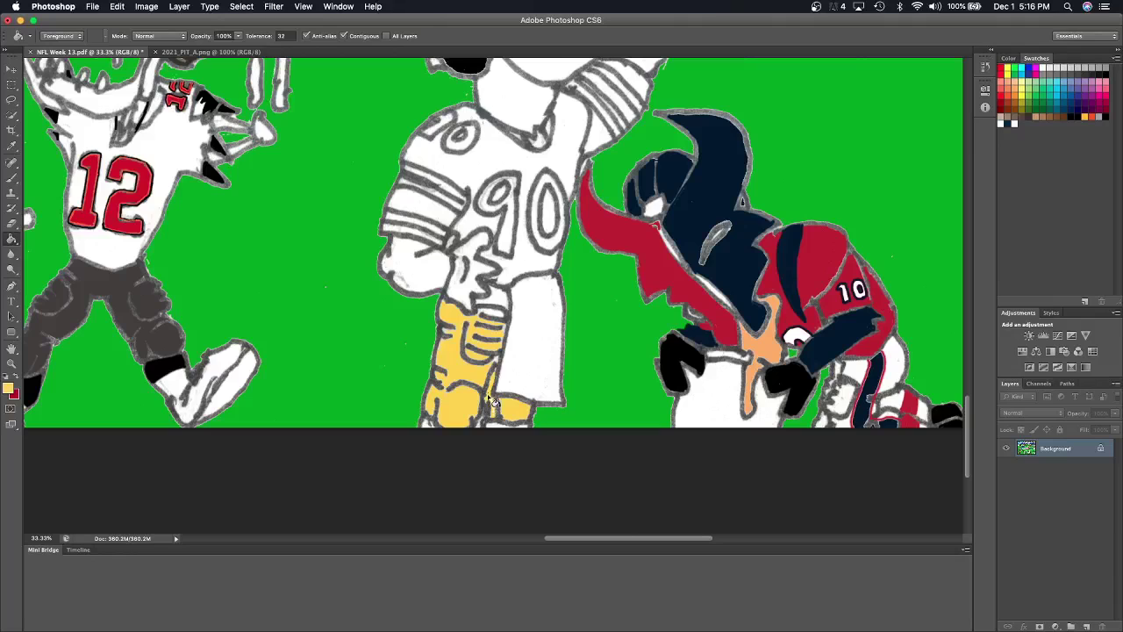
{"action": "left_click", "coordinate": [554, 322]}
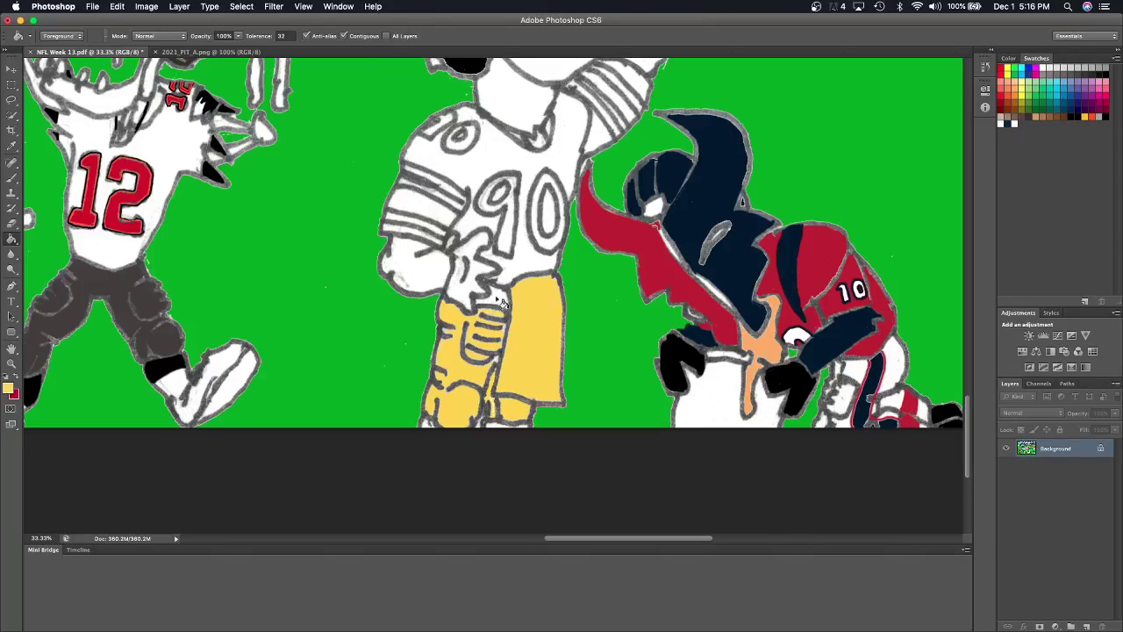
{"action": "left_click", "coordinate": [500, 301]}
{"action": "left_click", "coordinate": [451, 336]}
{"action": "left_click", "coordinate": [509, 334]}
{"action": "left_click", "coordinate": [501, 363]}
Reset colours to black and fill the pants' bottom gaps and the jersey's 9 and 0.
{"action": "left_click", "coordinate": [6, 376]}
{"action": "left_click", "coordinate": [425, 420]}
{"action": "left_click", "coordinate": [497, 427]}
{"action": "scroll", "coordinate": [526, 432], "scroll_direction": "up", "scroll_amount": 3}
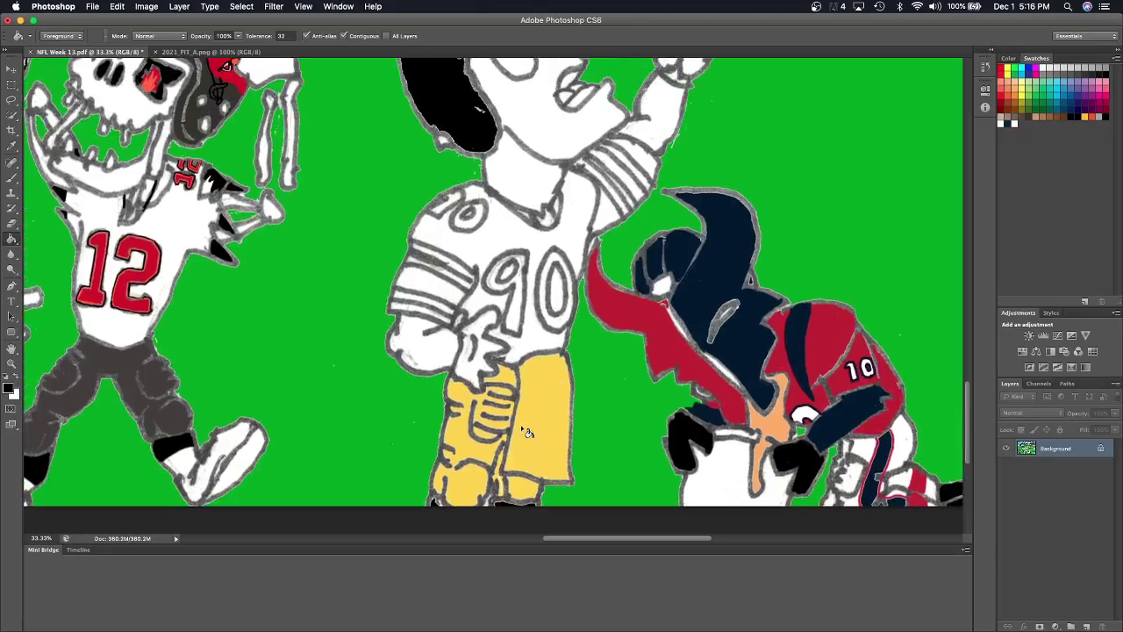
{"action": "left_click", "coordinate": [237, 52]}
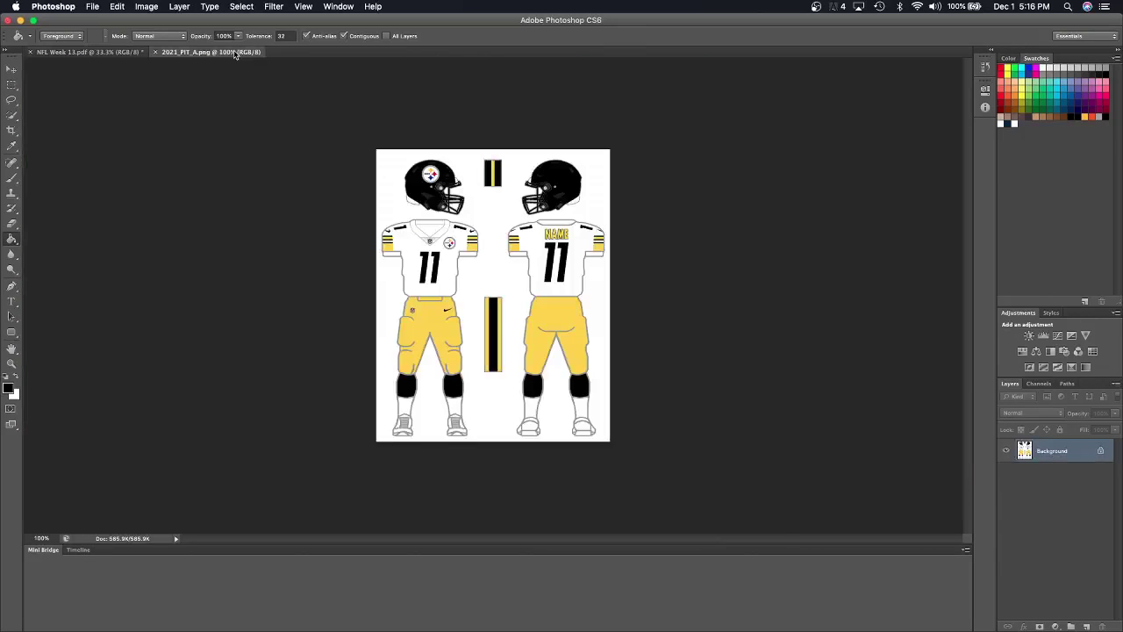
{"action": "left_click", "coordinate": [96, 52]}
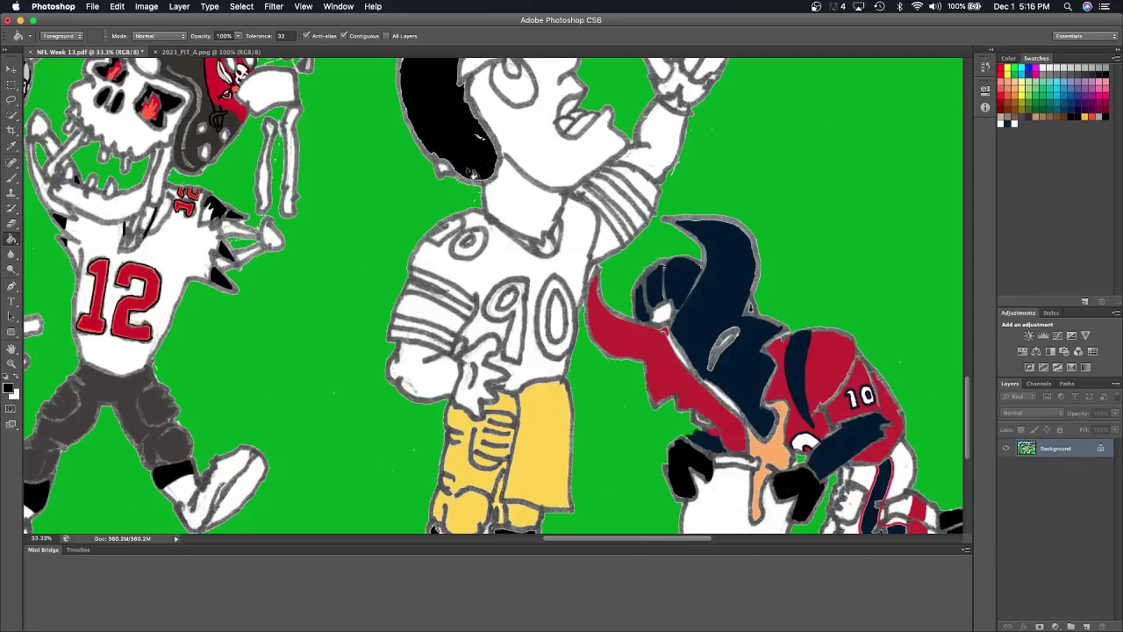
{"action": "left_click", "coordinate": [497, 316]}
{"action": "left_click", "coordinate": [545, 326]}
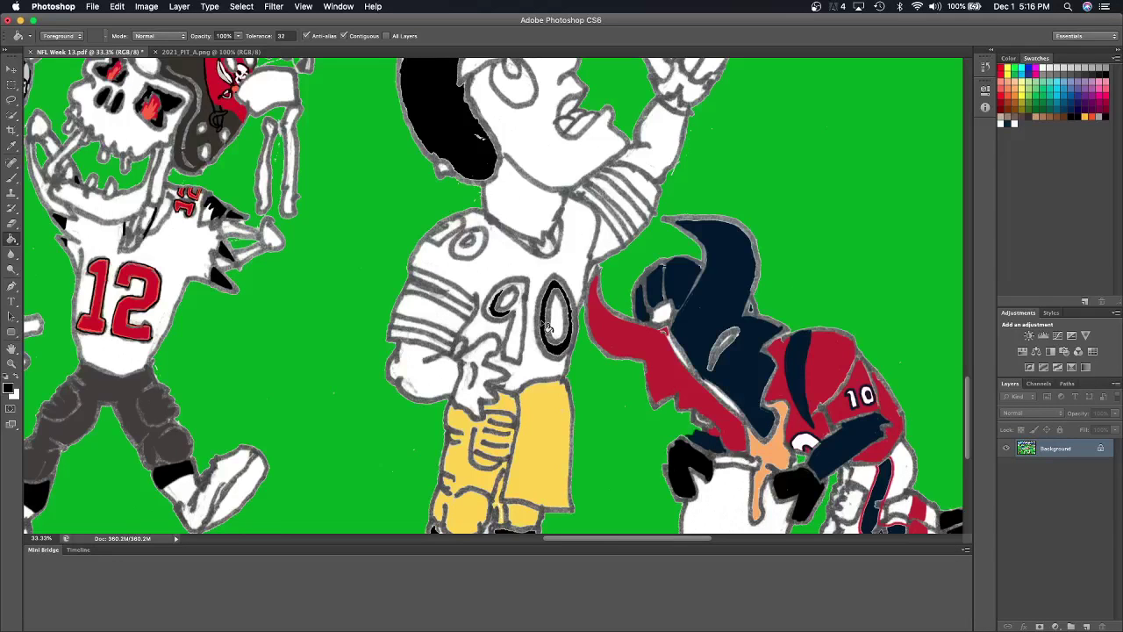
{"action": "key", "text": "super+equal"}
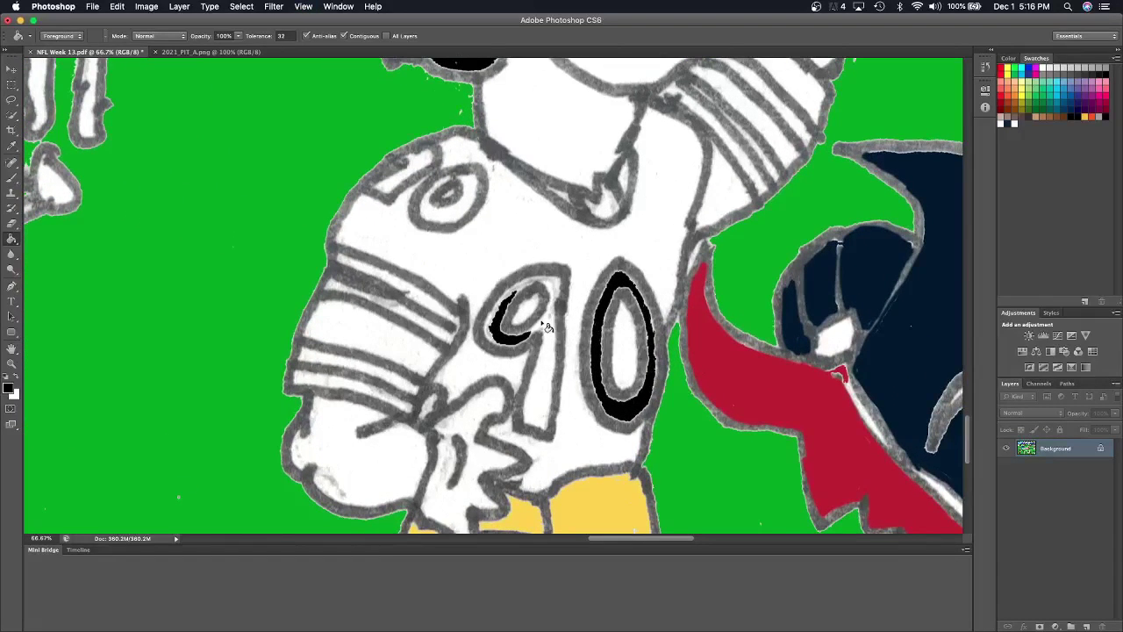
Select the Brush tool and make it slightly larger in the Brush Preset picker.
{"action": "scroll", "coordinate": [546, 326], "scroll_direction": "up", "scroll_amount": 3}
{"action": "scroll", "coordinate": [545, 326], "scroll_direction": "down", "scroll_amount": 3}
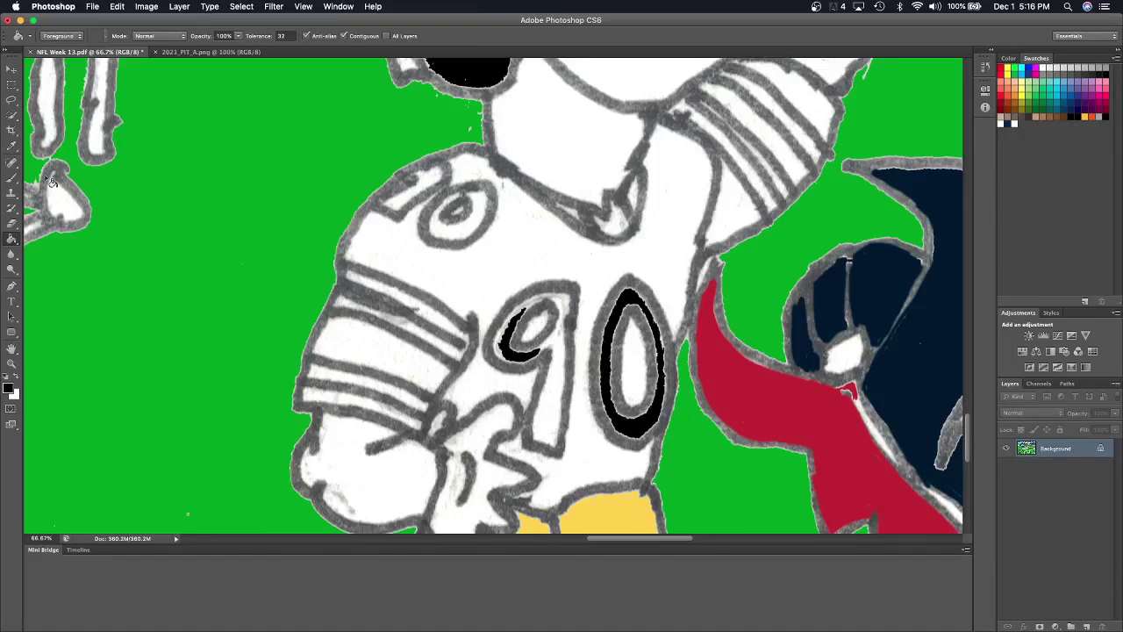
{"action": "left_click", "coordinate": [13, 180]}
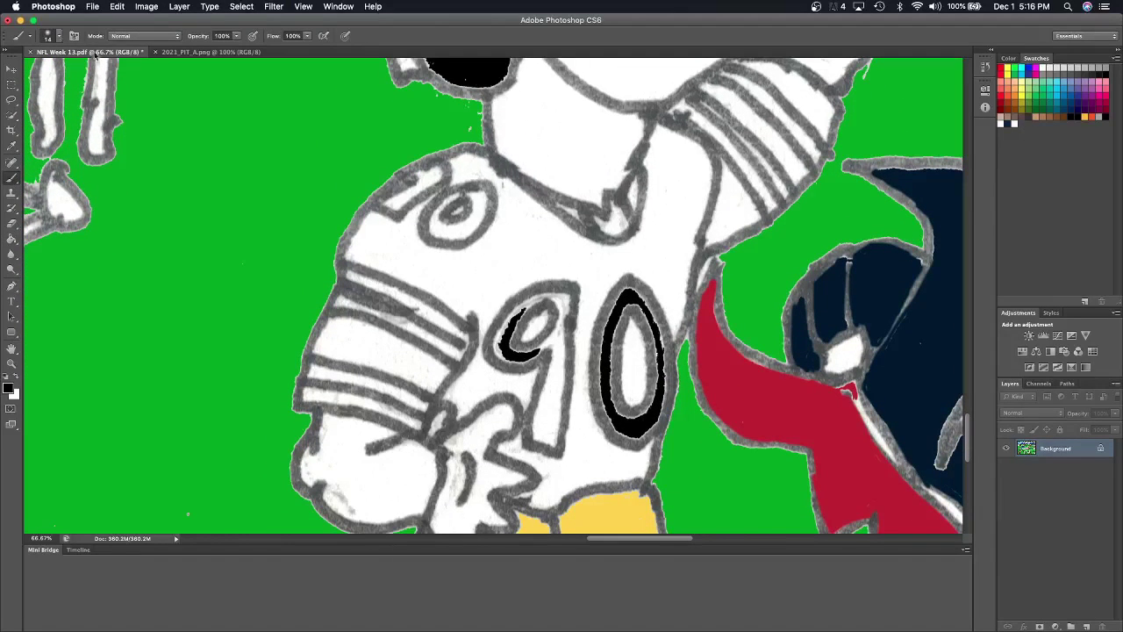
{"action": "left_click", "coordinate": [58, 36]}
{"action": "left_click_drag", "start_coordinate": [26, 75], "coordinate": [27, 75]}
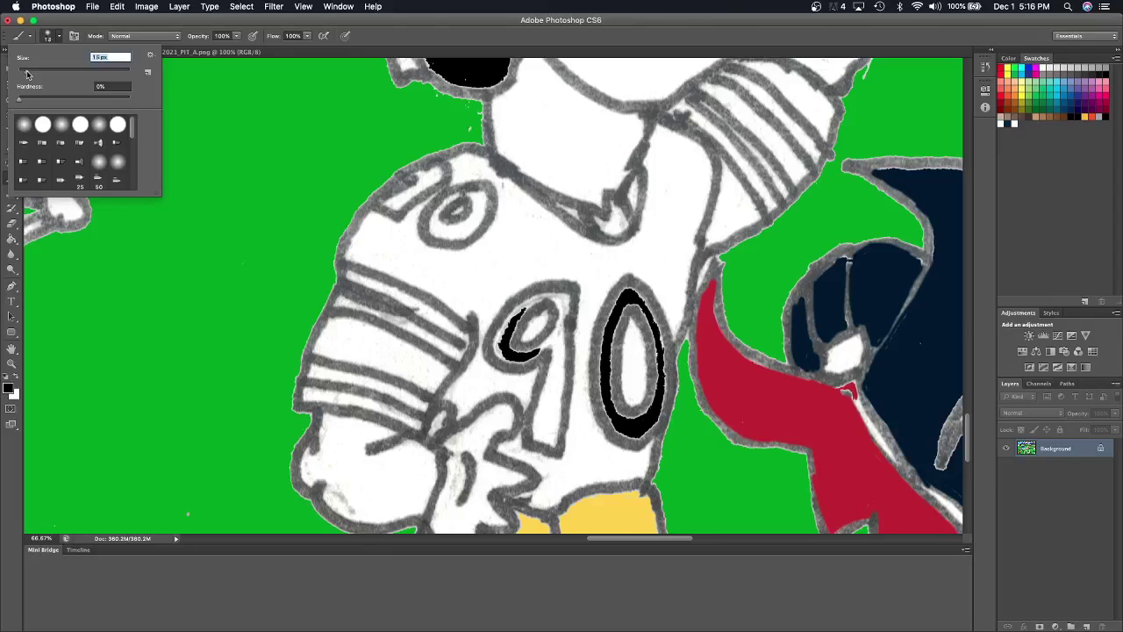
{"action": "key", "text": "Return"}
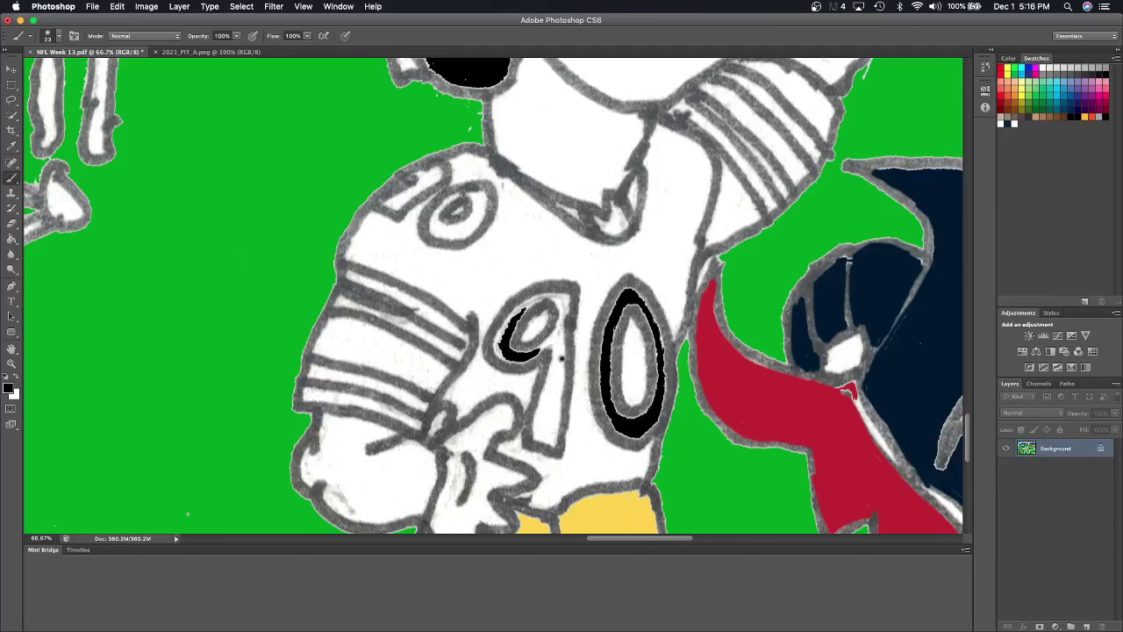
Paint the jersey's 9 and 0, the shoulder 10 and a collar mark black.
{"action": "mouse_move", "coordinate": [613, 328]}
{"action": "left_mouse_down"}
{"action": "mouse_move", "coordinate": [602, 371]}
{"action": "mouse_move", "coordinate": [641, 421]}
{"action": "mouse_move", "coordinate": [658, 333]}
{"action": "mouse_move", "coordinate": [626, 293]}
{"action": "mouse_move", "coordinate": [660, 331]}
{"action": "mouse_move", "coordinate": [653, 359]}
{"action": "left_mouse_up"}
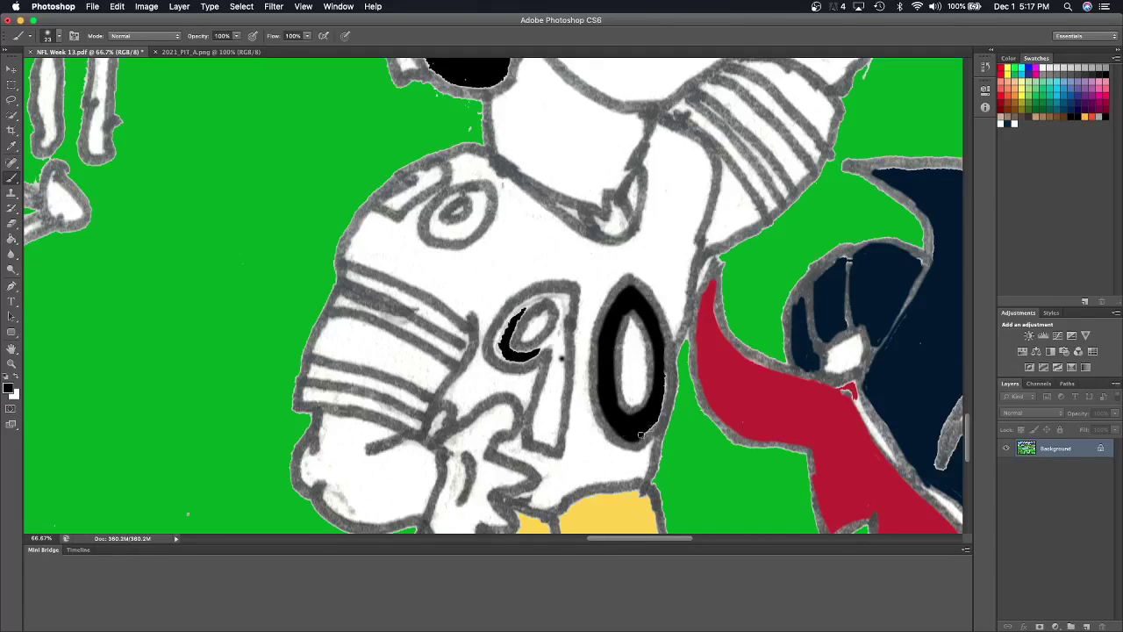
{"action": "mouse_move", "coordinate": [634, 439]}
{"action": "left_mouse_down"}
{"action": "mouse_move", "coordinate": [658, 403]}
{"action": "mouse_move", "coordinate": [656, 418]}
{"action": "left_mouse_up"}
{"action": "mouse_move", "coordinate": [517, 309]}
{"action": "left_mouse_down"}
{"action": "mouse_move", "coordinate": [498, 352]}
{"action": "mouse_move", "coordinate": [522, 358]}
{"action": "mouse_move", "coordinate": [544, 353]}
{"action": "mouse_move", "coordinate": [566, 318]}
{"action": "mouse_move", "coordinate": [540, 448]}
{"action": "mouse_move", "coordinate": [566, 342]}
{"action": "mouse_move", "coordinate": [555, 443]}
{"action": "mouse_move", "coordinate": [558, 303]}
{"action": "mouse_move", "coordinate": [527, 298]}
{"action": "mouse_move", "coordinate": [548, 291]}
{"action": "mouse_move", "coordinate": [562, 309]}
{"action": "mouse_move", "coordinate": [569, 295]}
{"action": "mouse_move", "coordinate": [557, 339]}
{"action": "left_mouse_up"}
{"action": "mouse_move", "coordinate": [416, 177]}
{"action": "left_mouse_down"}
{"action": "mouse_move", "coordinate": [435, 166]}
{"action": "mouse_move", "coordinate": [382, 209]}
{"action": "mouse_move", "coordinate": [428, 187]}
{"action": "mouse_move", "coordinate": [446, 195]}
{"action": "mouse_move", "coordinate": [426, 230]}
{"action": "mouse_move", "coordinate": [474, 230]}
{"action": "mouse_move", "coordinate": [456, 236]}
{"action": "mouse_move", "coordinate": [470, 193]}
{"action": "mouse_move", "coordinate": [482, 219]}
{"action": "mouse_move", "coordinate": [469, 189]}
{"action": "left_mouse_up"}
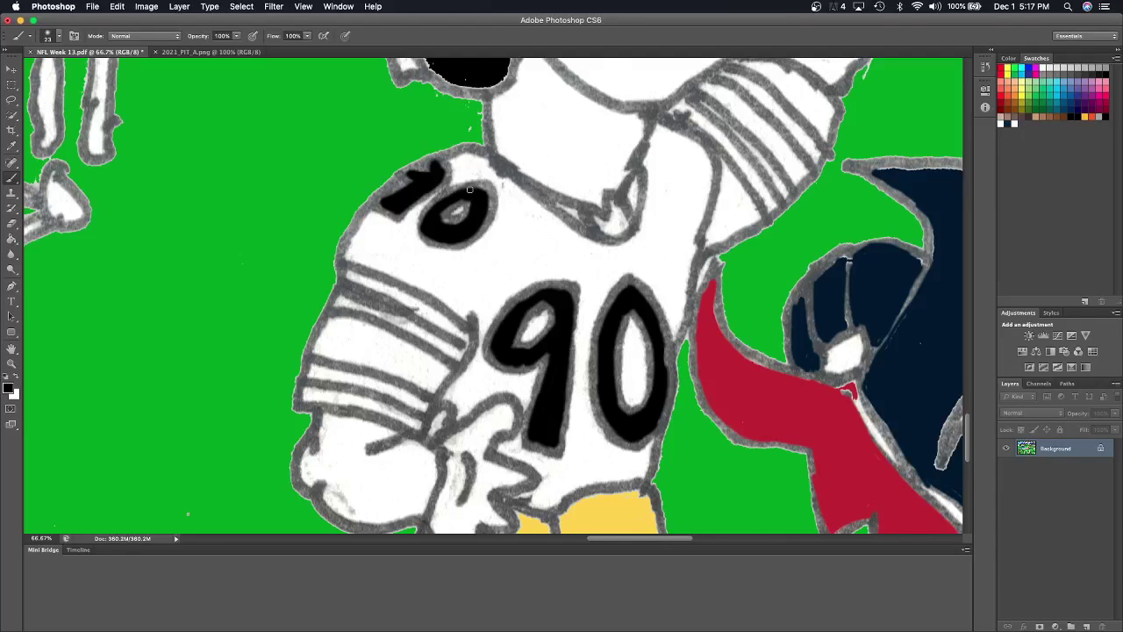
{"action": "mouse_move", "coordinate": [662, 142]}
{"action": "left_mouse_down"}
{"action": "mouse_move", "coordinate": [650, 152]}
{"action": "mouse_move", "coordinate": [651, 138]}
{"action": "left_mouse_up"}
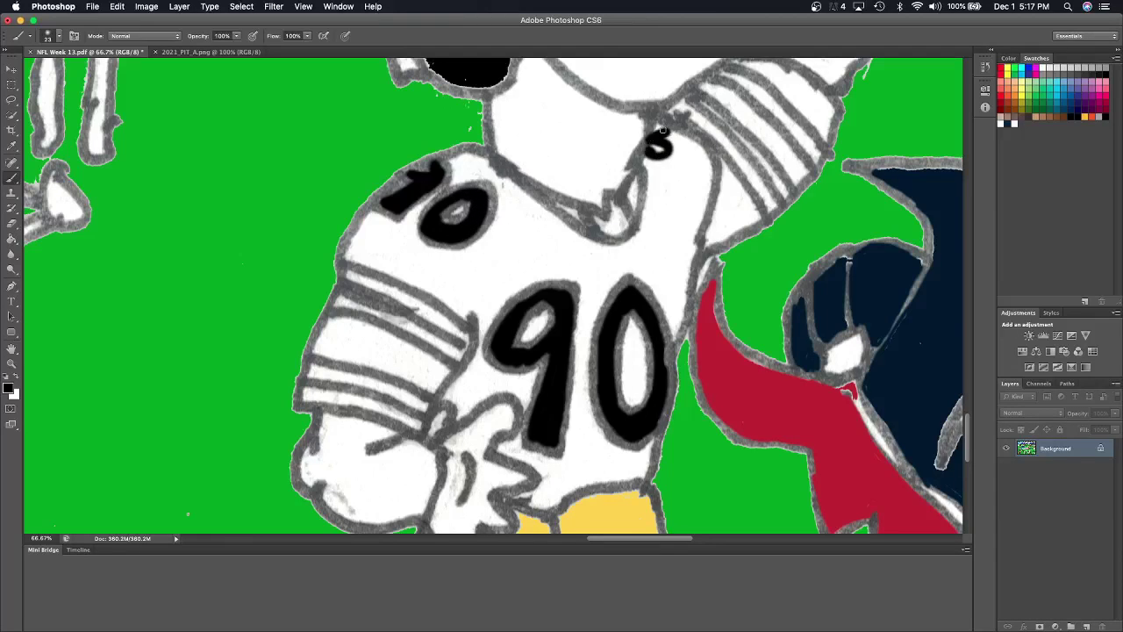
Brush black over the white gaps around the #90 player's hair and beside his face.
{"action": "scroll", "coordinate": [662, 130], "scroll_direction": "up", "scroll_amount": 2}
{"action": "scroll", "coordinate": [614, 158], "scroll_direction": "up", "scroll_amount": 4}
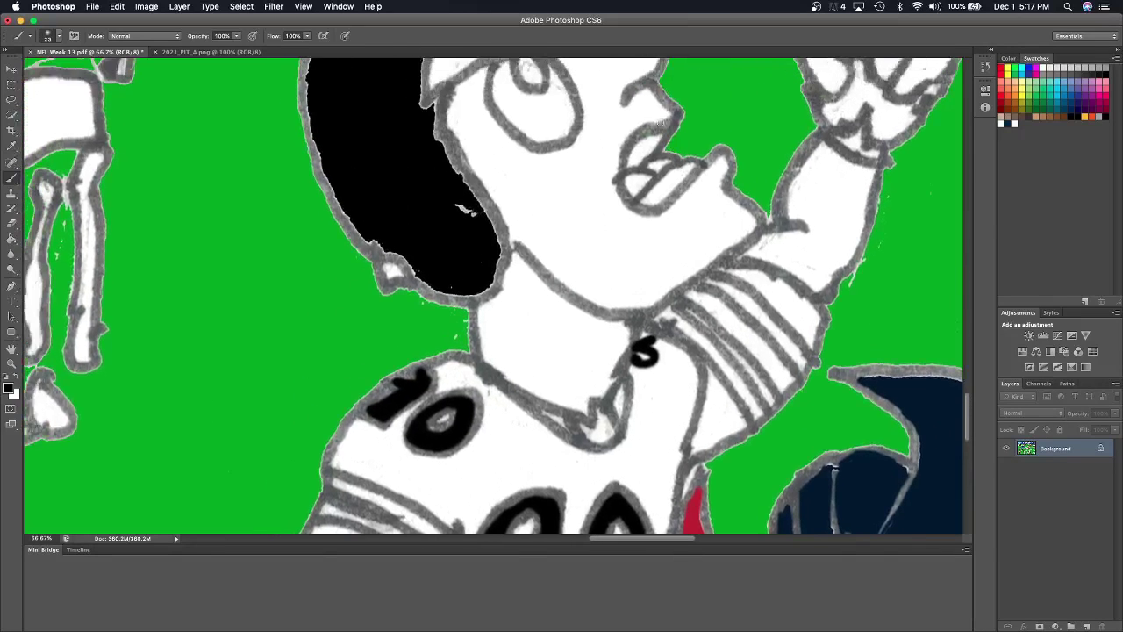
{"action": "scroll", "coordinate": [526, 193], "scroll_direction": "up", "scroll_amount": 3}
{"action": "scroll", "coordinate": [431, 230], "scroll_direction": "up", "scroll_amount": 1}
{"action": "mouse_move", "coordinate": [431, 230]}
{"action": "left_mouse_down"}
{"action": "mouse_move", "coordinate": [477, 347]}
{"action": "mouse_move", "coordinate": [316, 272]}
{"action": "mouse_move", "coordinate": [303, 223]}
{"action": "mouse_move", "coordinate": [309, 149]}
{"action": "mouse_move", "coordinate": [330, 126]}
{"action": "mouse_move", "coordinate": [314, 197]}
{"action": "left_mouse_up"}
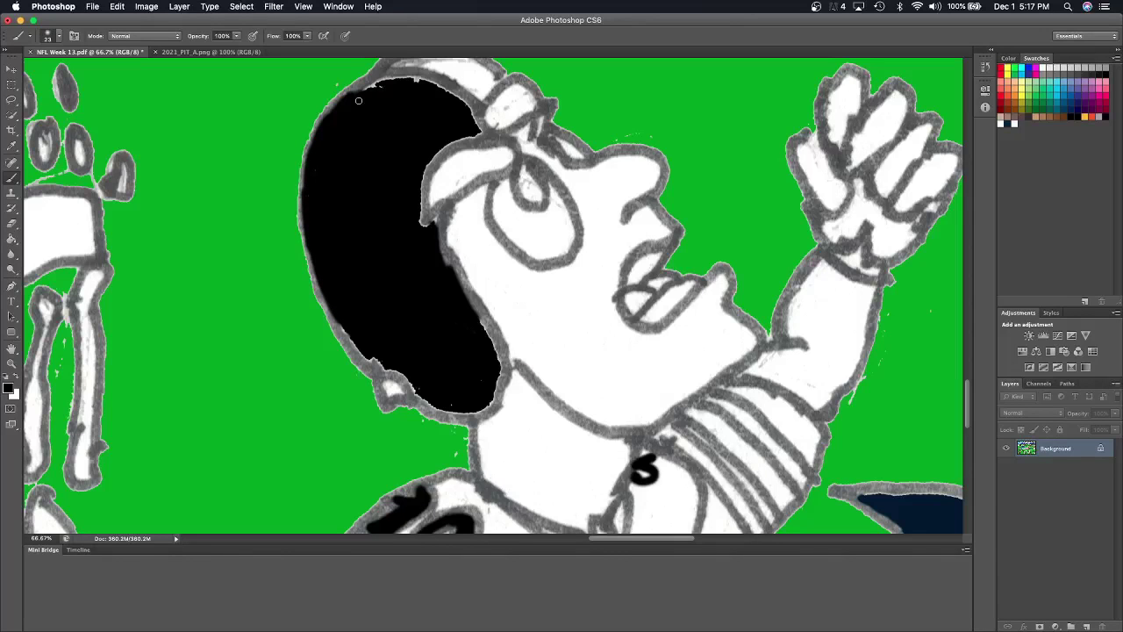
{"action": "scroll", "coordinate": [357, 100], "scroll_direction": "up", "scroll_amount": 1}
{"action": "scroll", "coordinate": [358, 100], "scroll_direction": "right", "scroll_amount": 1}
{"action": "mouse_move", "coordinate": [341, 125]}
{"action": "left_mouse_down"}
{"action": "mouse_move", "coordinate": [372, 107]}
{"action": "mouse_move", "coordinate": [447, 136]}
{"action": "mouse_move", "coordinate": [396, 266]}
{"action": "mouse_move", "coordinate": [449, 345]}
{"action": "mouse_move", "coordinate": [439, 360]}
{"action": "left_mouse_up"}
{"action": "mouse_move", "coordinate": [351, 375]}
{"action": "left_mouse_down"}
{"action": "mouse_move", "coordinate": [342, 389]}
{"action": "mouse_move", "coordinate": [401, 421]}
{"action": "mouse_move", "coordinate": [469, 412]}
{"action": "mouse_move", "coordinate": [451, 360]}
{"action": "mouse_move", "coordinate": [454, 424]}
{"action": "left_mouse_up"}
Paint a black strip down the left pant leg and along the pants' bottom edge.
{"action": "scroll", "coordinate": [455, 424], "scroll_direction": "down", "scroll_amount": 10}
{"action": "scroll", "coordinate": [454, 424], "scroll_direction": "down", "scroll_amount": 5}
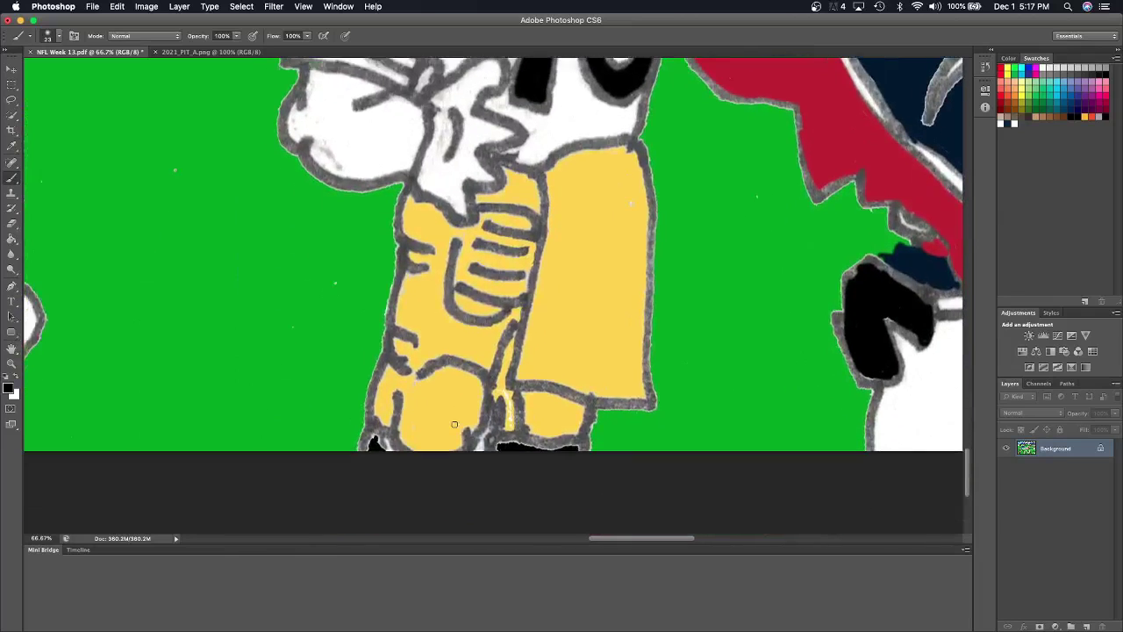
{"action": "mouse_move", "coordinate": [438, 207]}
{"action": "left_mouse_down"}
{"action": "mouse_move", "coordinate": [426, 323]}
{"action": "mouse_move", "coordinate": [395, 437]}
{"action": "mouse_move", "coordinate": [390, 364]}
{"action": "mouse_move", "coordinate": [402, 372]}
{"action": "mouse_move", "coordinate": [395, 395]}
{"action": "mouse_move", "coordinate": [382, 377]}
{"action": "mouse_move", "coordinate": [379, 399]}
{"action": "mouse_move", "coordinate": [403, 346]}
{"action": "mouse_move", "coordinate": [410, 249]}
{"action": "left_mouse_up"}
{"action": "mouse_move", "coordinate": [414, 207]}
{"action": "left_mouse_down"}
{"action": "mouse_move", "coordinate": [414, 246]}
{"action": "mouse_move", "coordinate": [427, 218]}
{"action": "mouse_move", "coordinate": [419, 279]}
{"action": "mouse_move", "coordinate": [429, 244]}
{"action": "mouse_move", "coordinate": [403, 384]}
{"action": "left_mouse_up"}
{"action": "scroll", "coordinate": [407, 348], "scroll_direction": "down", "scroll_amount": 2}
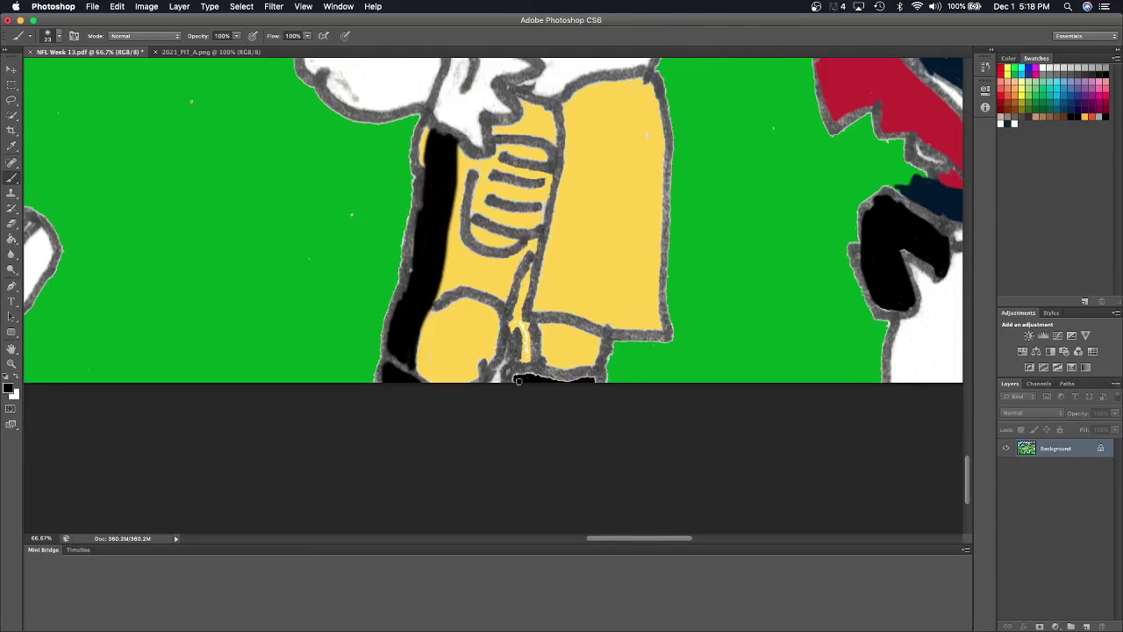
{"action": "left_click_drag", "start_coordinate": [518, 379], "coordinate": [585, 378]}
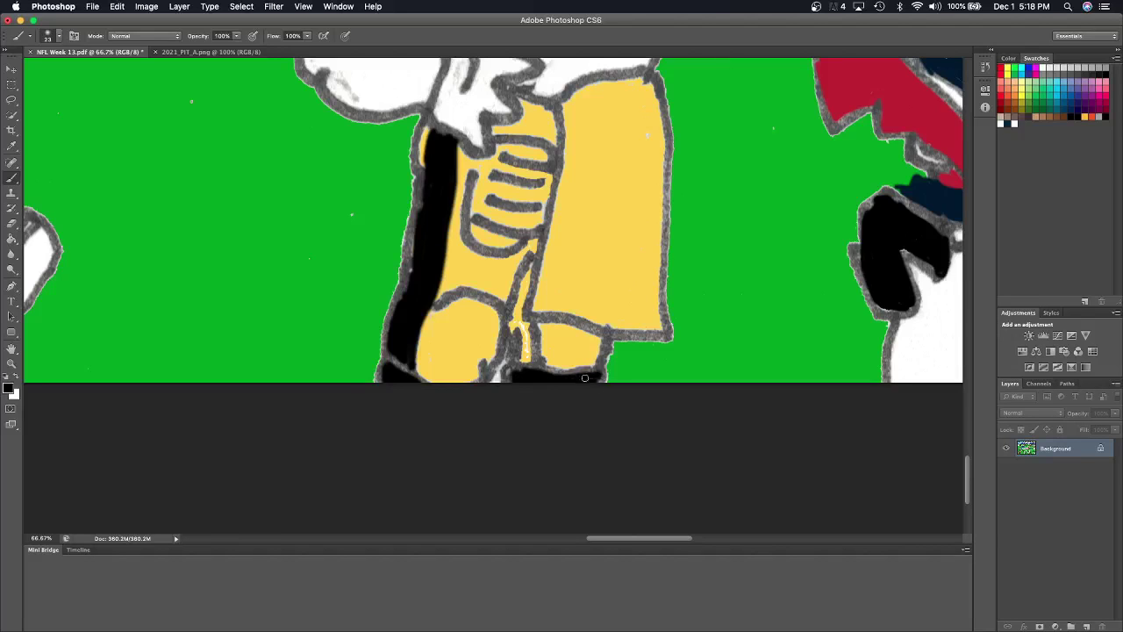
{"action": "left_click_drag", "start_coordinate": [512, 373], "coordinate": [502, 379]}
{"action": "scroll", "coordinate": [511, 383], "scroll_direction": "up", "scroll_amount": 3}
{"action": "scroll", "coordinate": [512, 383], "scroll_direction": "up", "scroll_amount": 1}
{"action": "scroll", "coordinate": [512, 382], "scroll_direction": "right", "scroll_amount": 1}
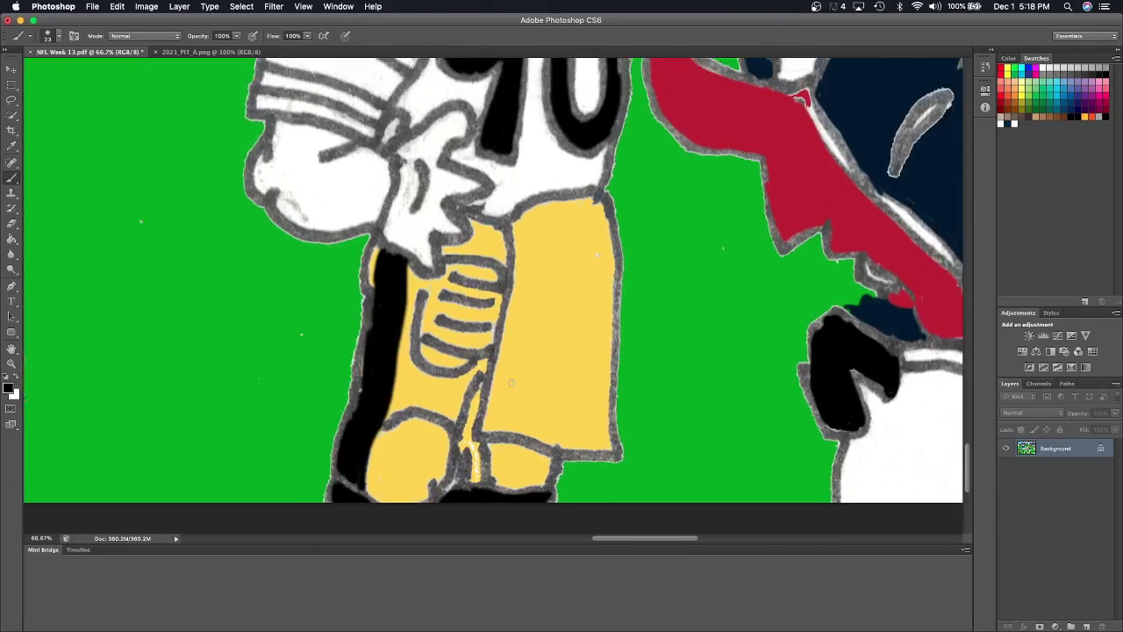
{"action": "scroll", "coordinate": [512, 383], "scroll_direction": "up", "scroll_amount": 3}
{"action": "scroll", "coordinate": [511, 382], "scroll_direction": "up", "scroll_amount": 1}
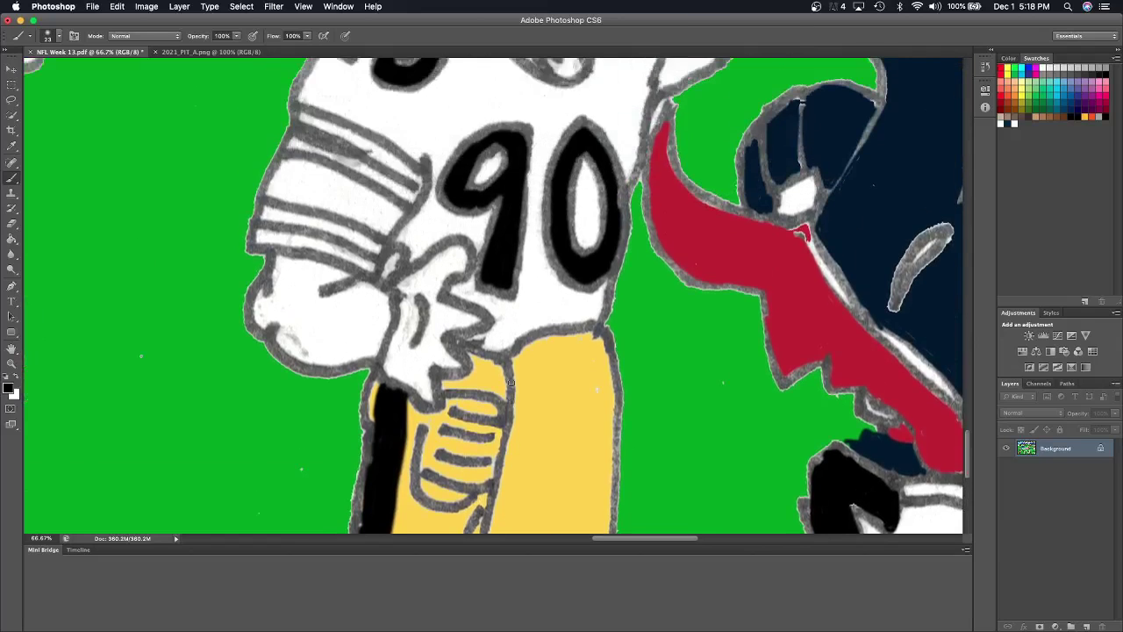
Sample the uniform yellow from 2021_PIT_A.png and bucket-fill the lower arm's sleeve stripes.
{"action": "left_click", "coordinate": [211, 51]}
{"action": "left_click", "coordinate": [12, 147]}
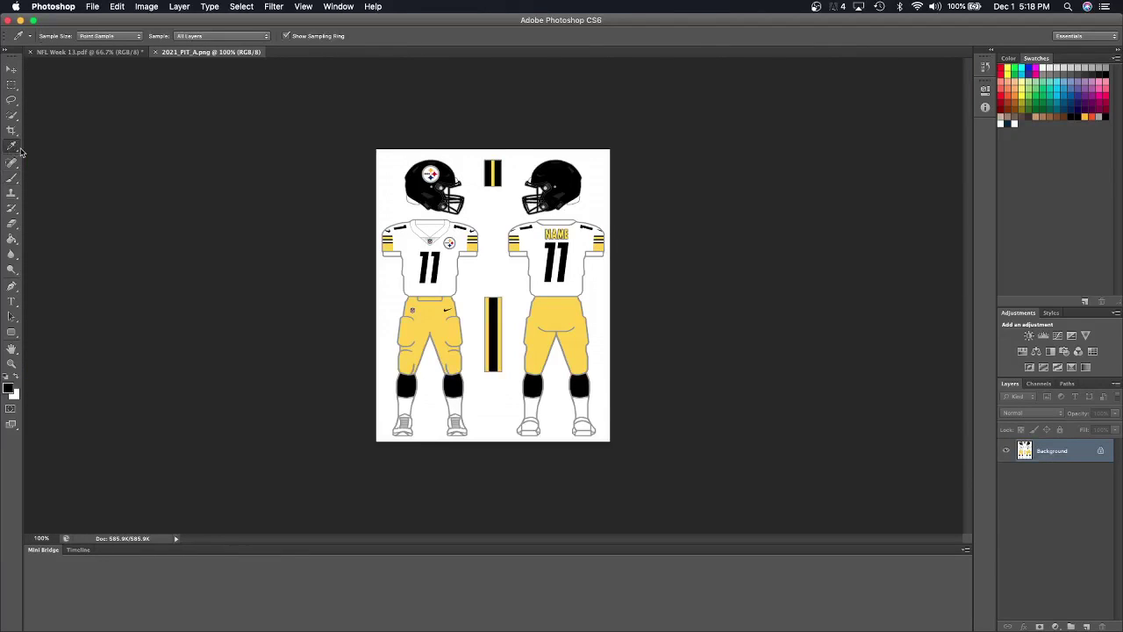
{"action": "left_click", "coordinate": [387, 242]}
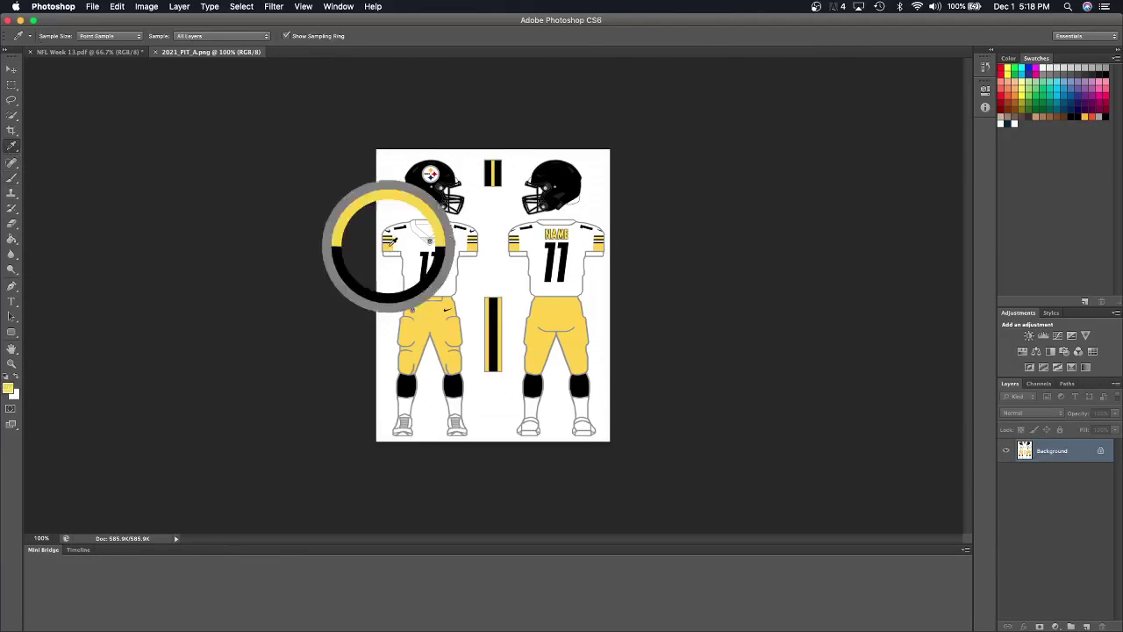
{"action": "left_click", "coordinate": [110, 53]}
{"action": "left_click", "coordinate": [12, 239]}
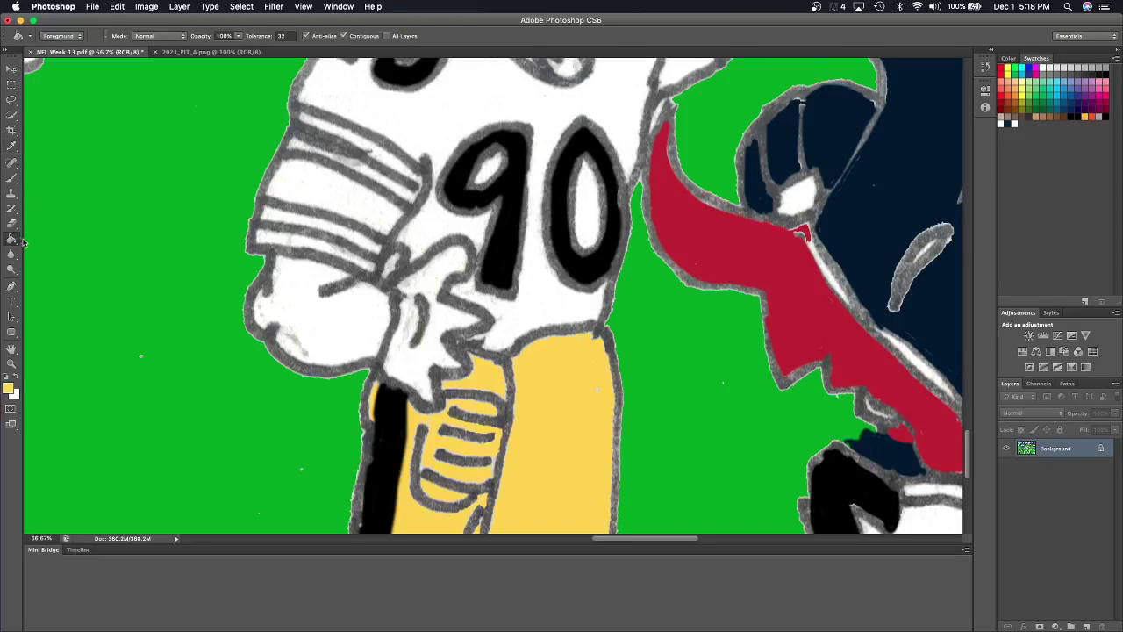
{"action": "left_click", "coordinate": [363, 181]}
{"action": "left_click", "coordinate": [390, 163]}
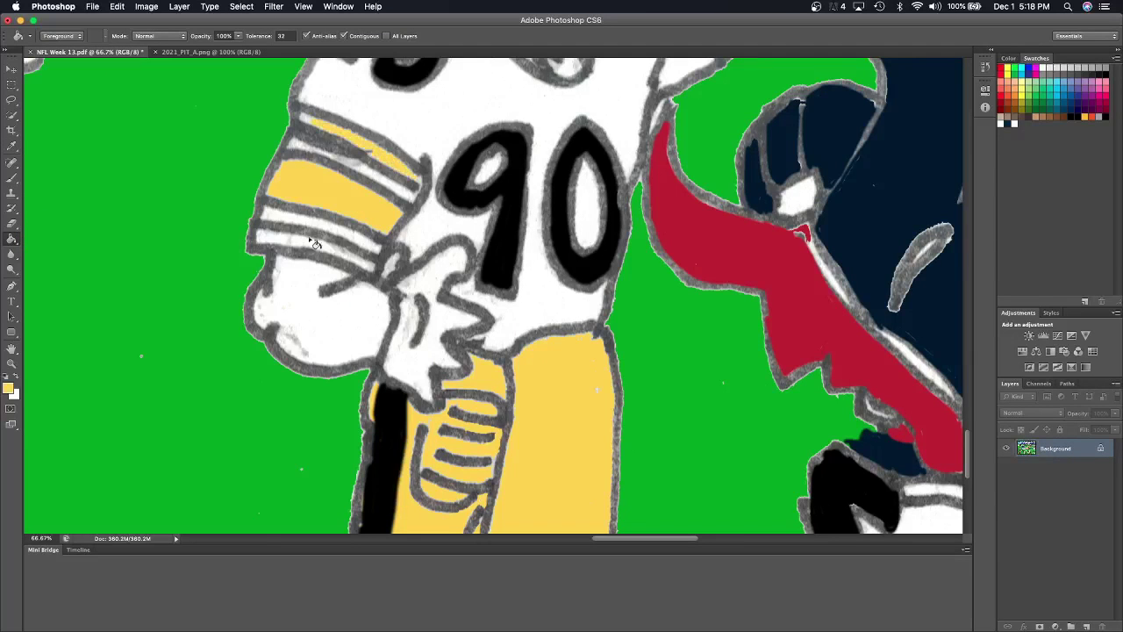
{"action": "left_click", "coordinate": [312, 246]}
Bucket-fill both stripes on the raised sleeve with the same yellow.
{"action": "scroll", "coordinate": [311, 246], "scroll_direction": "up", "scroll_amount": 3}
{"action": "scroll", "coordinate": [311, 245], "scroll_direction": "up", "scroll_amount": 5}
{"action": "scroll", "coordinate": [312, 245], "scroll_direction": "down", "scroll_amount": 2}
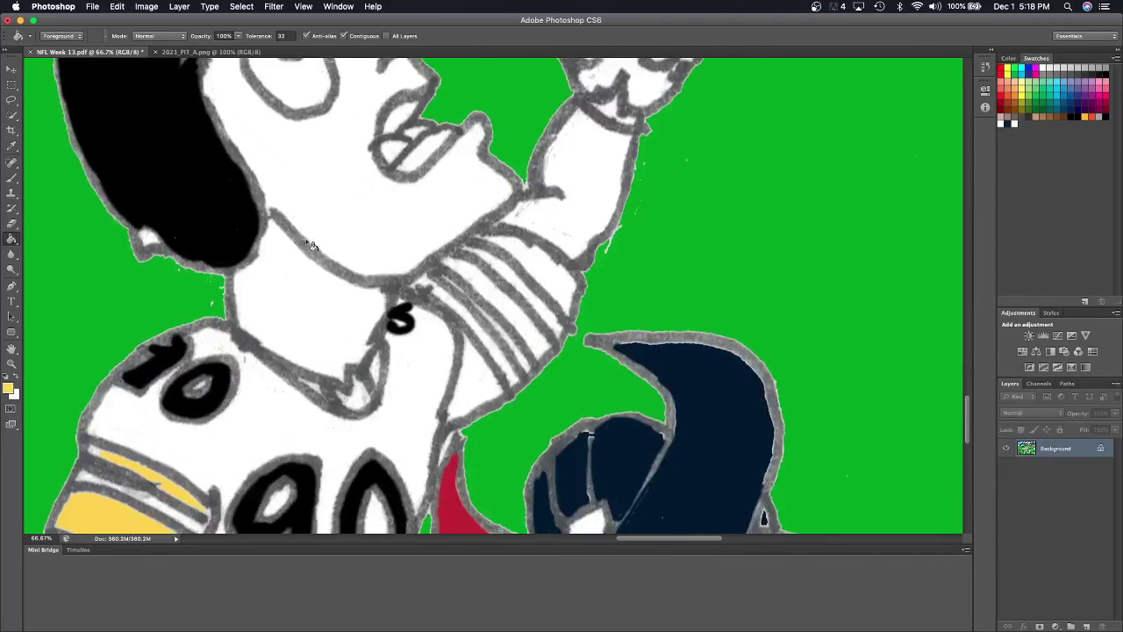
{"action": "left_click", "coordinate": [560, 295]}
{"action": "left_click", "coordinate": [533, 326]}
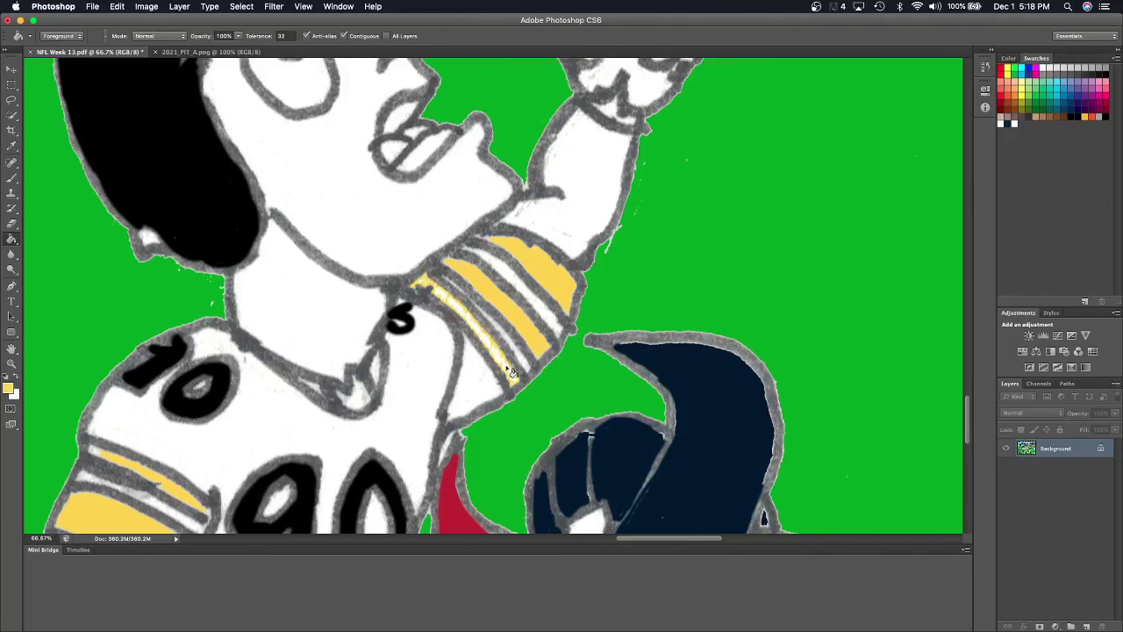
{"action": "scroll", "coordinate": [513, 372], "scroll_direction": "down", "scroll_amount": 1}
{"action": "scroll", "coordinate": [513, 372], "scroll_direction": "down", "scroll_amount": 3}
{"action": "scroll", "coordinate": [512, 372], "scroll_direction": "left", "scroll_amount": 3}
{"action": "scroll", "coordinate": [512, 372], "scroll_direction": "down", "scroll_amount": 3}
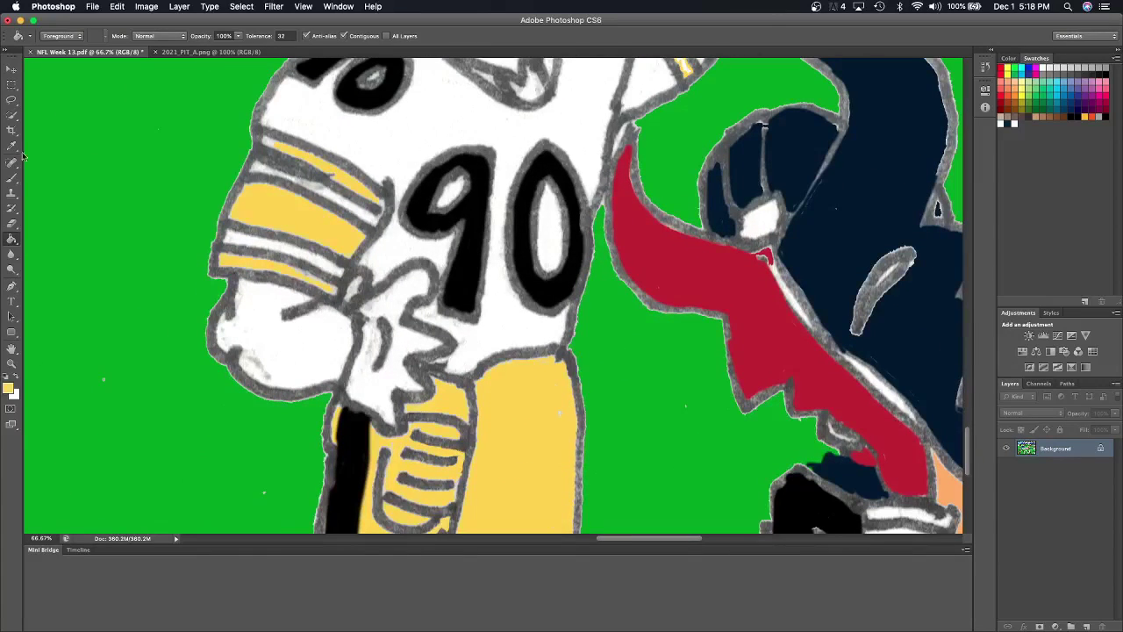
{"action": "left_click", "coordinate": [18, 179]}
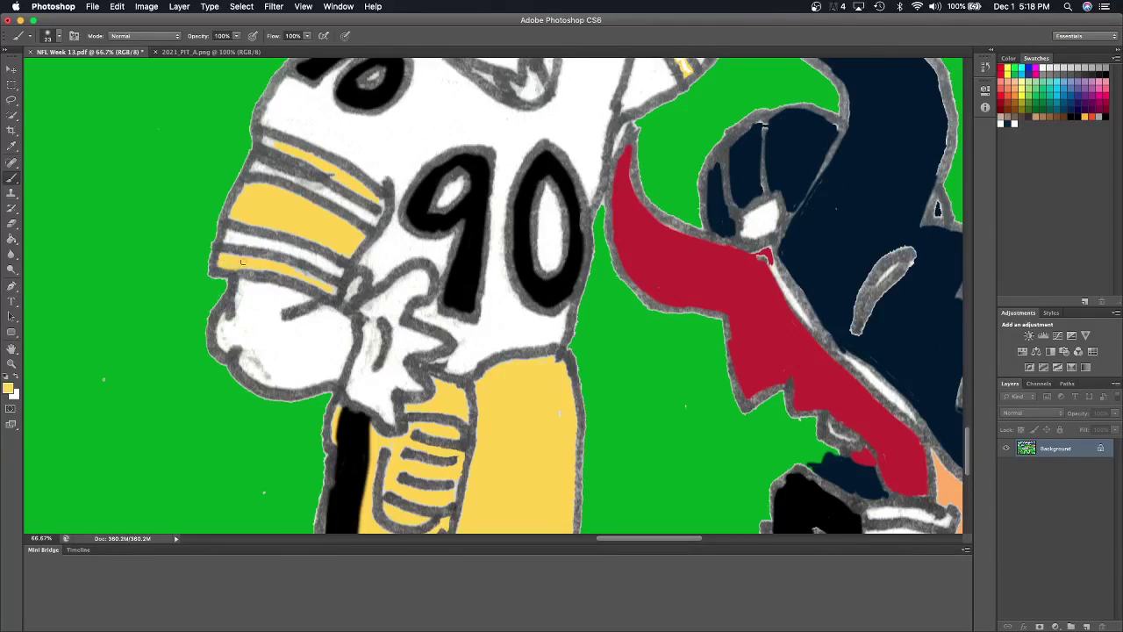
Brush yellow over the white gaps in the stripes of both the lower and raised sleeves.
{"action": "left_click_drag", "start_coordinate": [242, 260], "coordinate": [313, 277]}
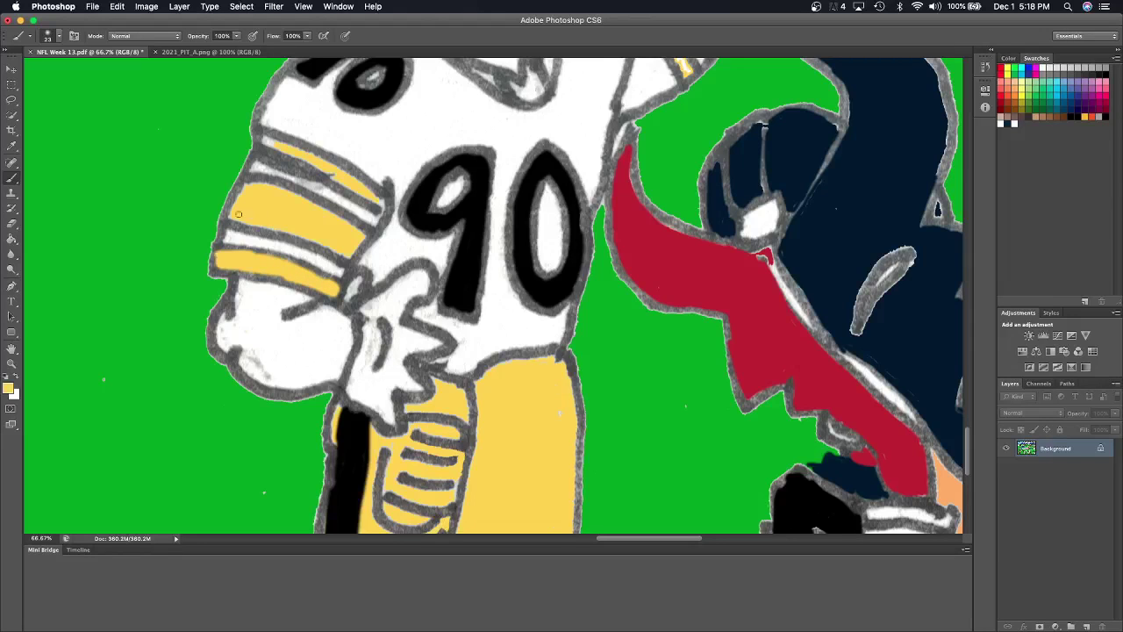
{"action": "mouse_move", "coordinate": [230, 213]}
{"action": "left_mouse_down"}
{"action": "mouse_move", "coordinate": [333, 250]}
{"action": "mouse_move", "coordinate": [298, 198]}
{"action": "mouse_move", "coordinate": [357, 228]}
{"action": "left_mouse_up"}
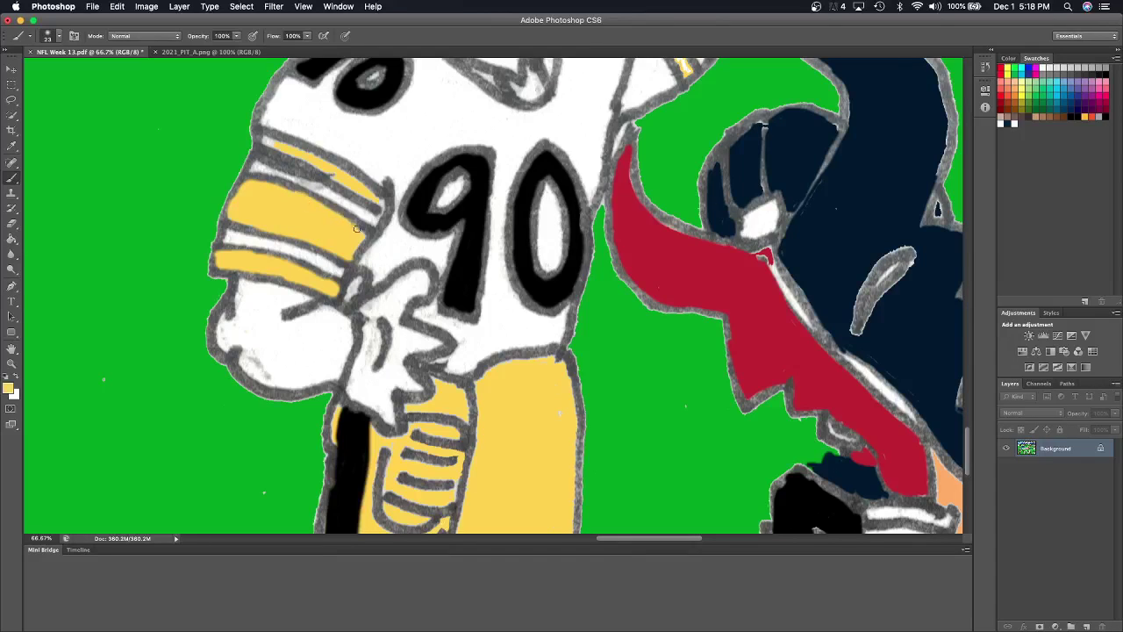
{"action": "left_click_drag", "start_coordinate": [276, 143], "coordinate": [363, 190]}
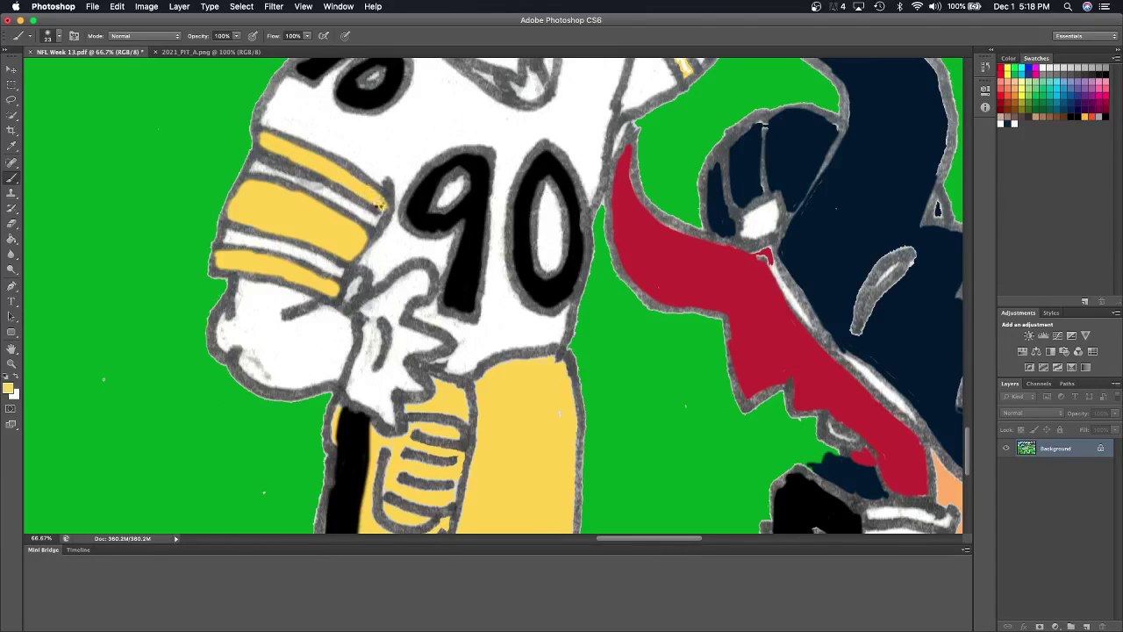
{"action": "scroll", "coordinate": [369, 205], "scroll_direction": "up", "scroll_amount": 4}
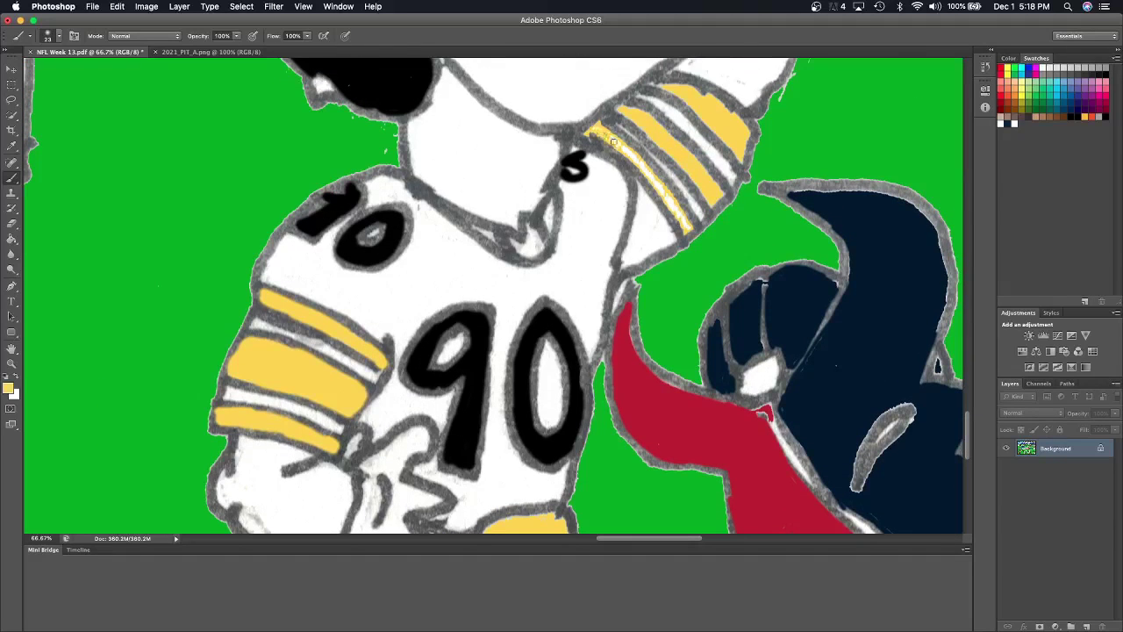
{"action": "left_click_drag", "start_coordinate": [613, 140], "coordinate": [684, 226]}
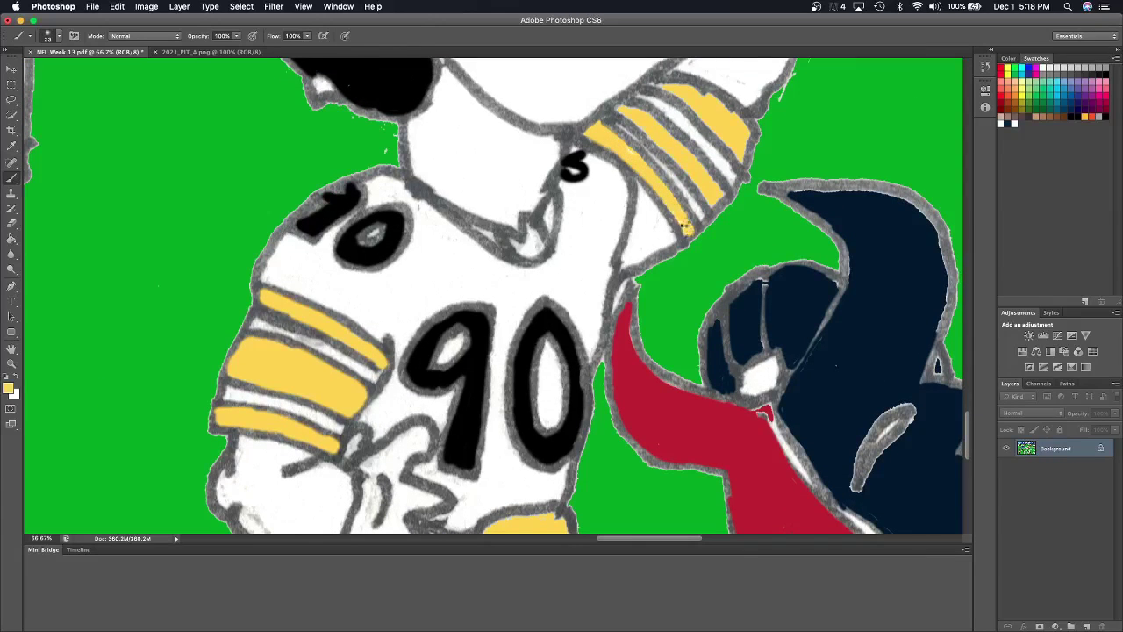
{"action": "mouse_move", "coordinate": [627, 113]}
{"action": "left_mouse_down"}
{"action": "mouse_move", "coordinate": [714, 189]}
{"action": "mouse_move", "coordinate": [705, 197]}
{"action": "left_mouse_up"}
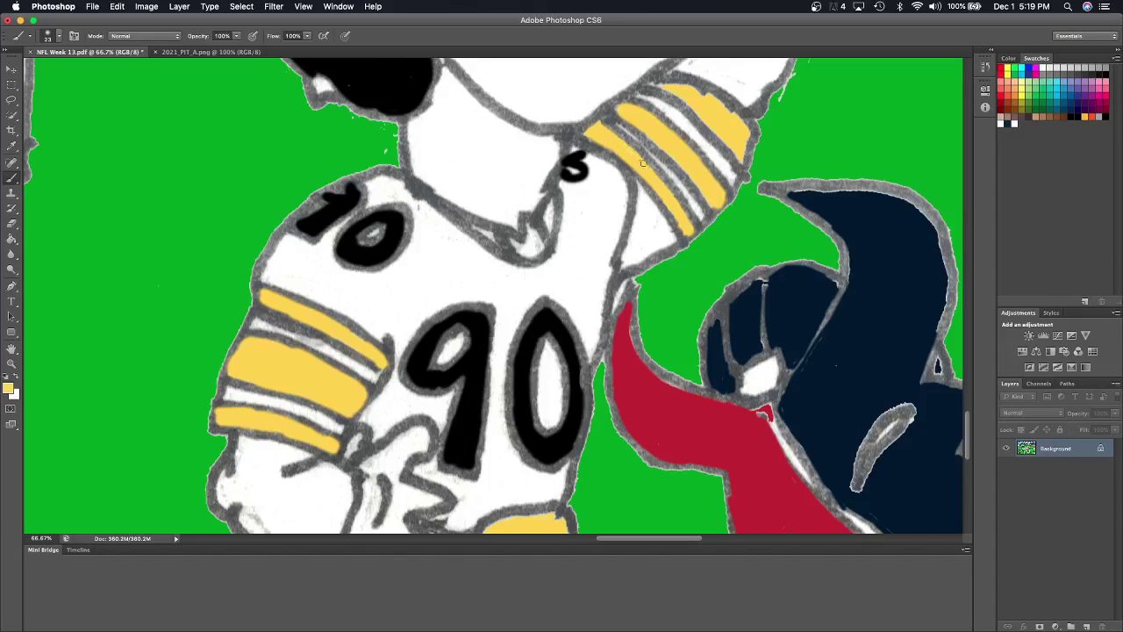
{"action": "mouse_move", "coordinate": [683, 102]}
{"action": "left_mouse_down"}
{"action": "mouse_move", "coordinate": [658, 88]}
{"action": "mouse_move", "coordinate": [716, 103]}
{"action": "left_mouse_up"}
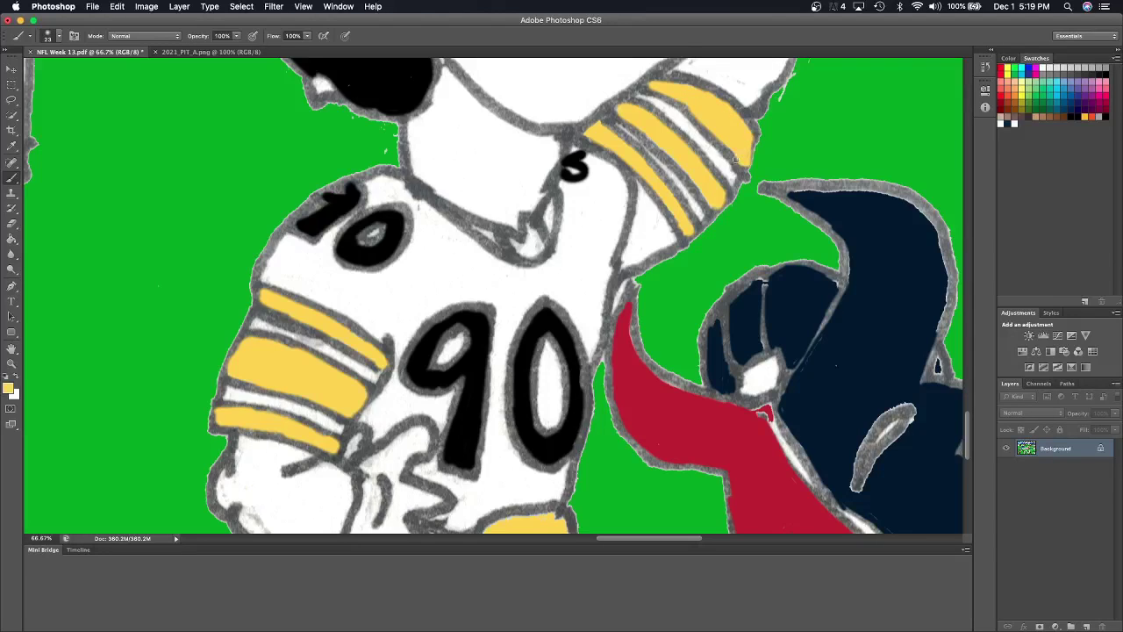
{"action": "scroll", "coordinate": [736, 160], "scroll_direction": "up", "scroll_amount": 5}
{"action": "scroll", "coordinate": [736, 159], "scroll_direction": "down", "scroll_amount": 2}
{"action": "scroll", "coordinate": [736, 160], "scroll_direction": "right", "scroll_amount": 2}
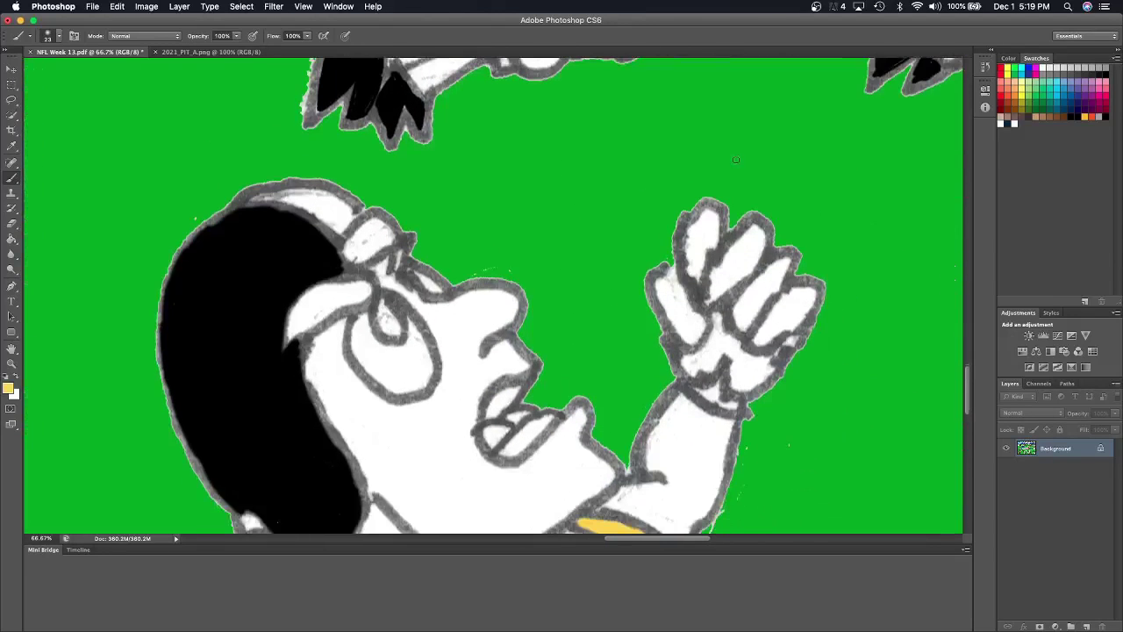
Sample the Steelers yellow from the 2021_PIT_A.png reference.
{"action": "left_click", "coordinate": [229, 53]}
{"action": "left_click", "coordinate": [11, 146]}
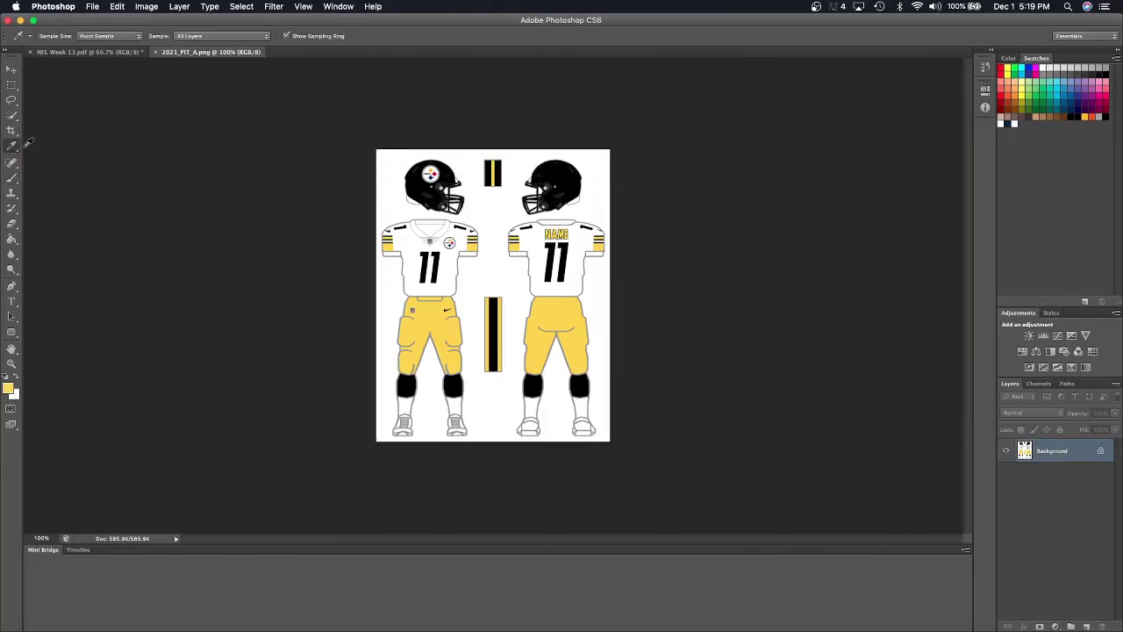
{"action": "left_click", "coordinate": [496, 165]}
{"action": "left_click", "coordinate": [90, 53]}
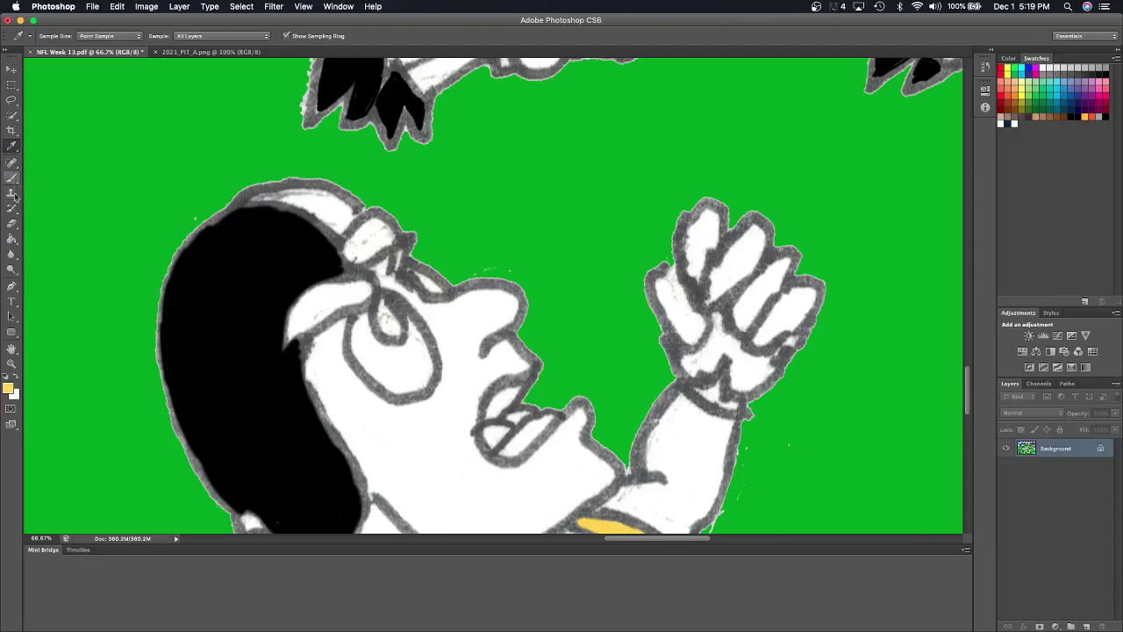
Brush a yellow stripe across the top and front of the #90 player's helmet.
{"action": "left_click", "coordinate": [12, 178]}
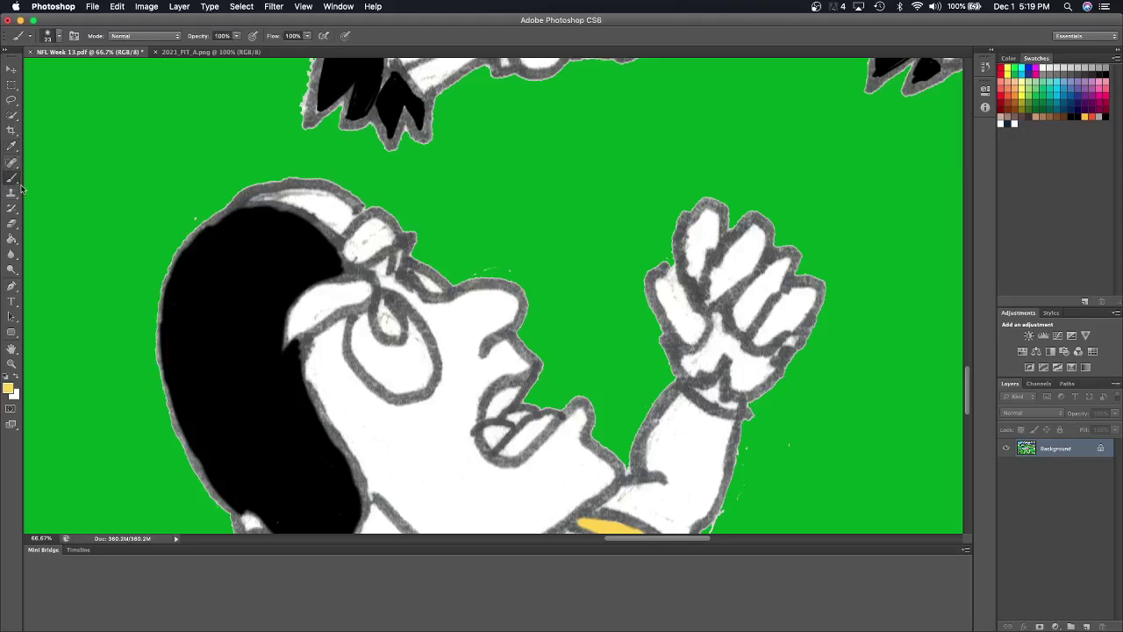
{"action": "mouse_move", "coordinate": [302, 216]}
{"action": "left_mouse_down"}
{"action": "mouse_move", "coordinate": [311, 192]}
{"action": "mouse_move", "coordinate": [350, 210]}
{"action": "left_mouse_up"}
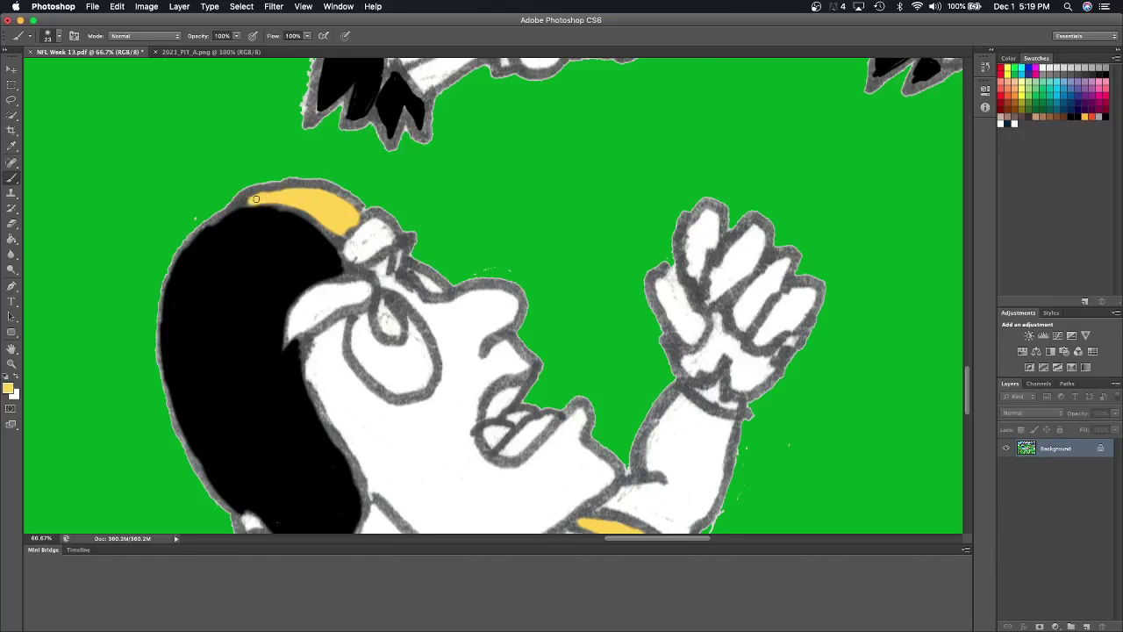
{"action": "left_click_drag", "start_coordinate": [306, 306], "coordinate": [308, 303]}
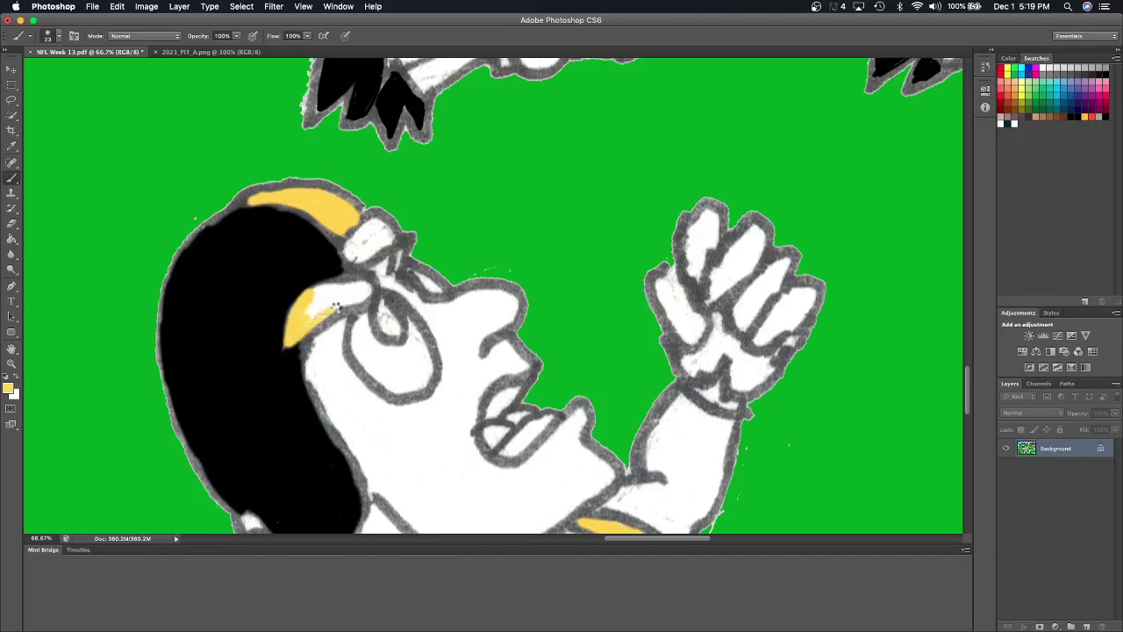
{"action": "left_click_drag", "start_coordinate": [333, 296], "coordinate": [367, 293]}
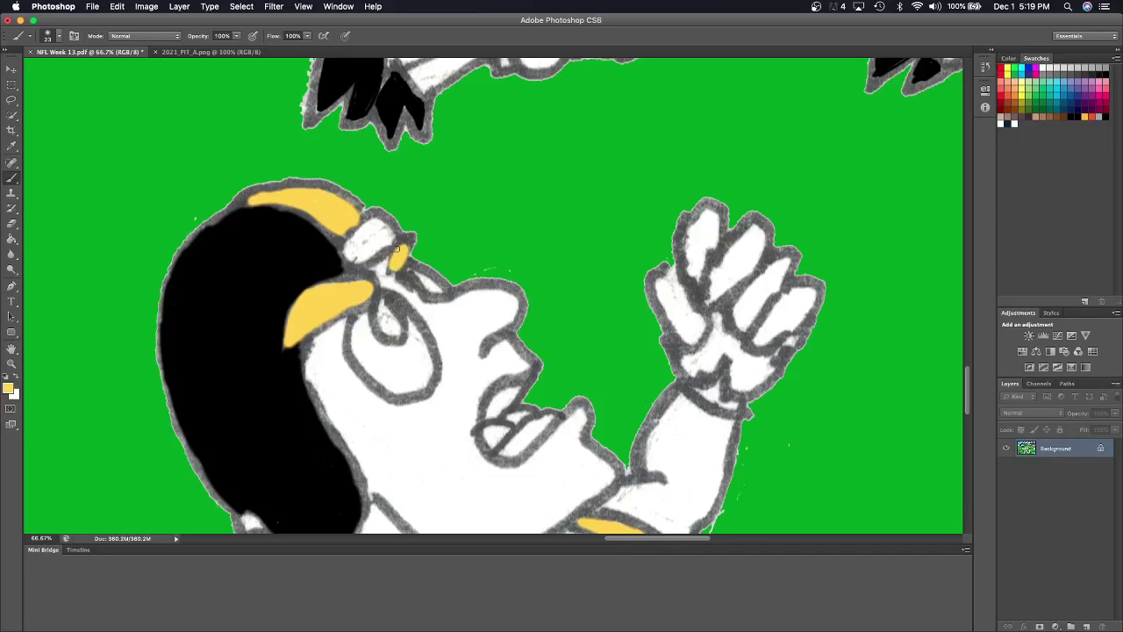
{"action": "scroll", "coordinate": [399, 254], "scroll_direction": "down", "scroll_amount": 5}
{"action": "scroll", "coordinate": [396, 248], "scroll_direction": "up", "scroll_amount": 2}
{"action": "scroll", "coordinate": [395, 249], "scroll_direction": "up", "scroll_amount": 3}
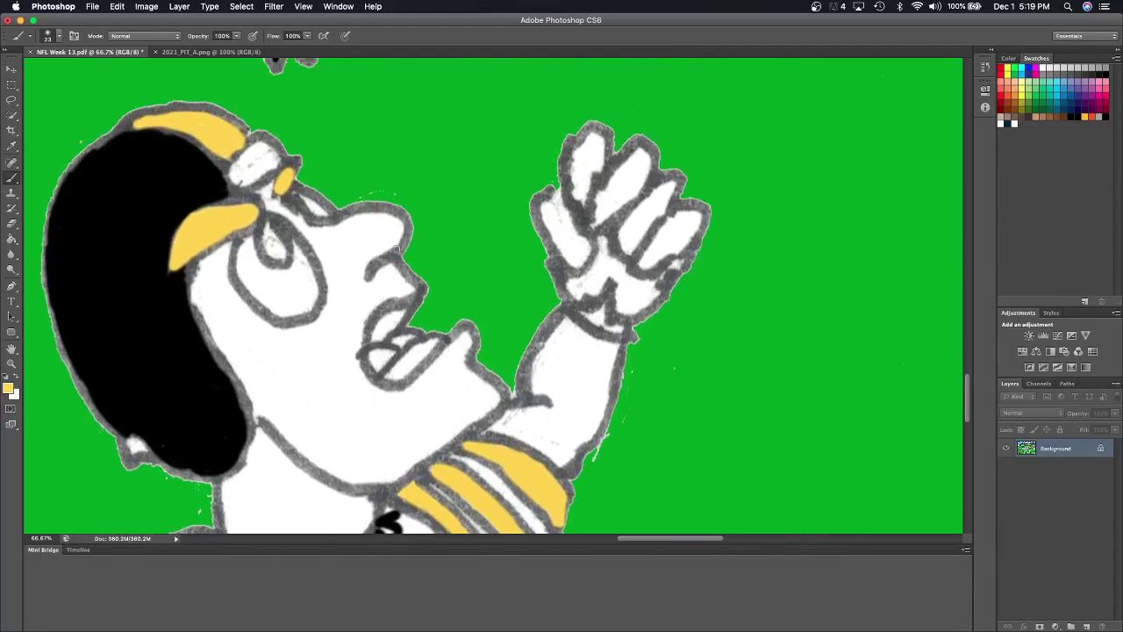
Paint black pupils and a black mouth interior, then a light pink tongue.
{"action": "left_click", "coordinate": [6, 375]}
{"action": "left_click_drag", "start_coordinate": [270, 233], "coordinate": [275, 241]}
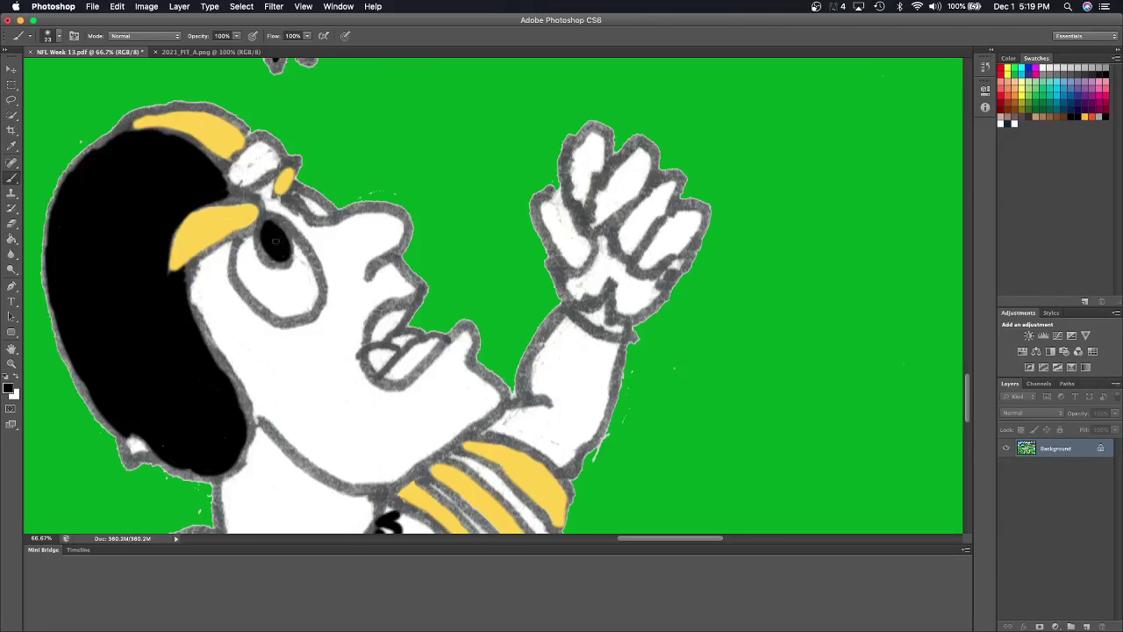
{"action": "left_click_drag", "start_coordinate": [304, 195], "coordinate": [316, 200]}
{"action": "left_click_drag", "start_coordinate": [385, 325], "coordinate": [372, 340]}
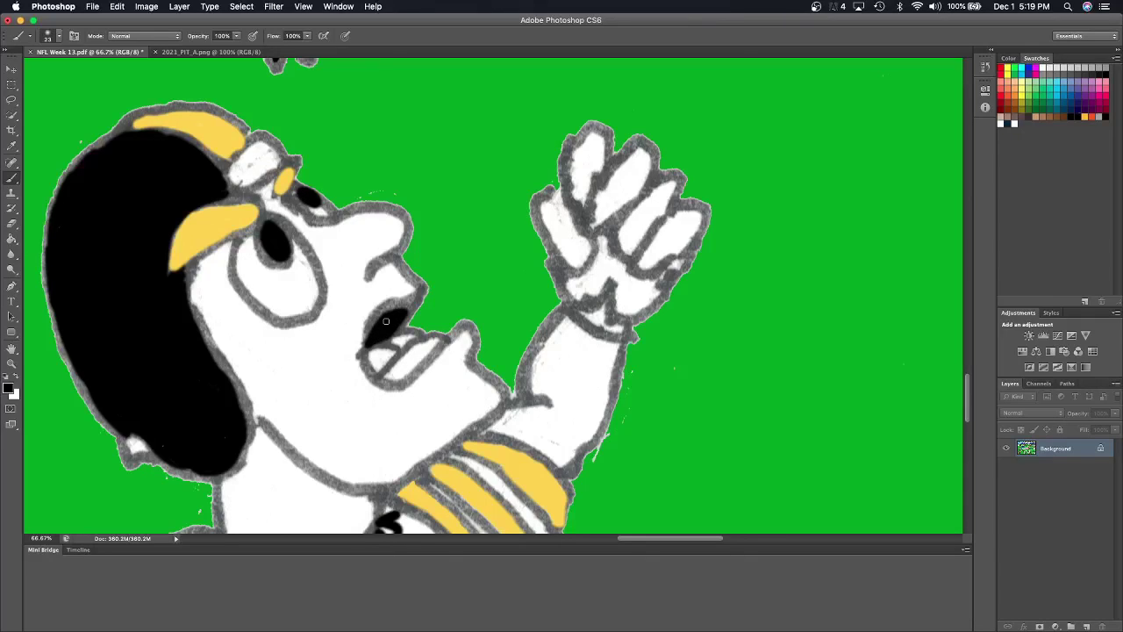
{"action": "left_click", "coordinate": [1105, 84]}
{"action": "mouse_move", "coordinate": [382, 350]}
{"action": "left_mouse_down"}
{"action": "mouse_move", "coordinate": [376, 361]}
{"action": "mouse_move", "coordinate": [405, 339]}
{"action": "left_mouse_up"}
{"action": "key", "text": "ctrl+minus"}
{"action": "key", "text": "ctrl+minus"}
{"action": "key", "text": "ctrl+minus"}
{"action": "key", "text": "ctrl+minus"}
{"action": "key", "text": "ctrl+minus"}
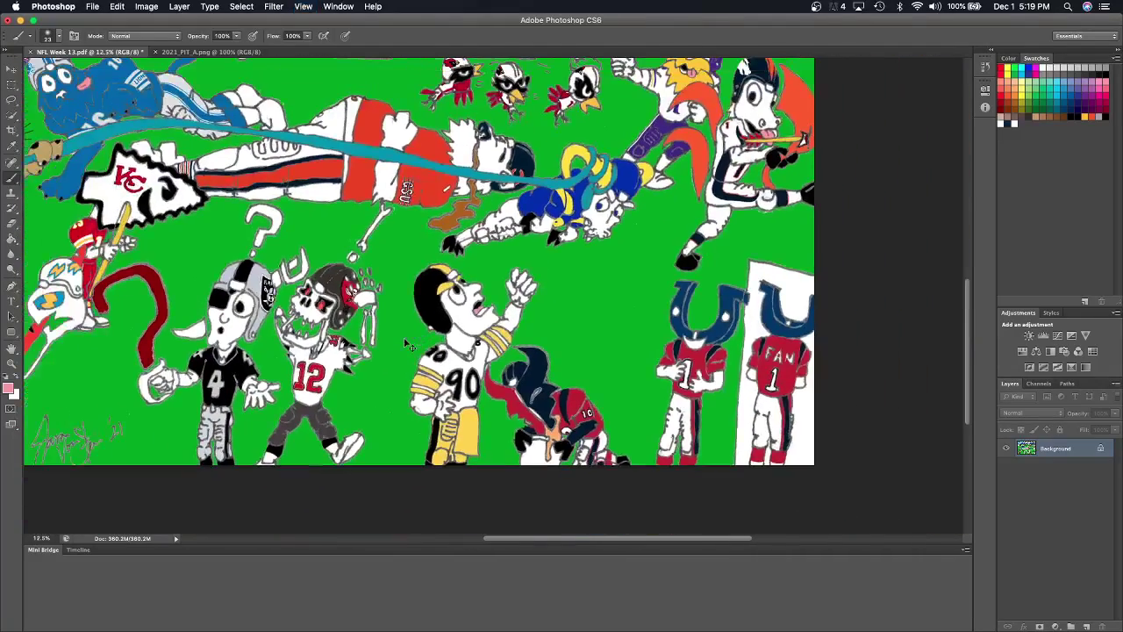
{"action": "key", "text": "ctrl+minus"}
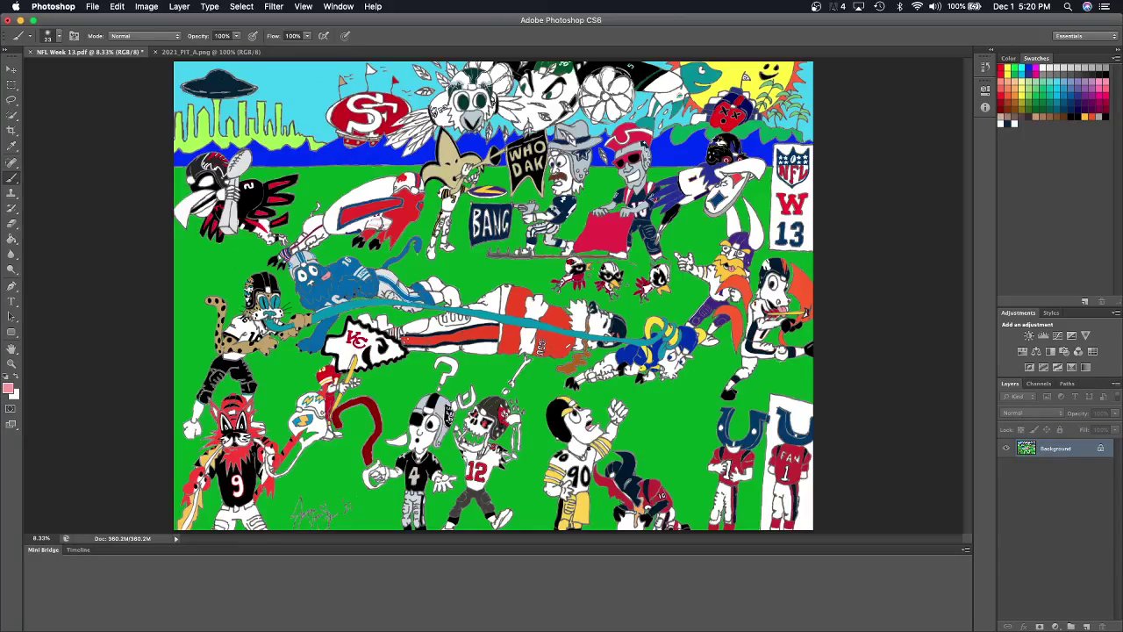
{"action": "key", "text": "ctrl+plus"}
{"action": "key", "text": "ctrl+plus"}
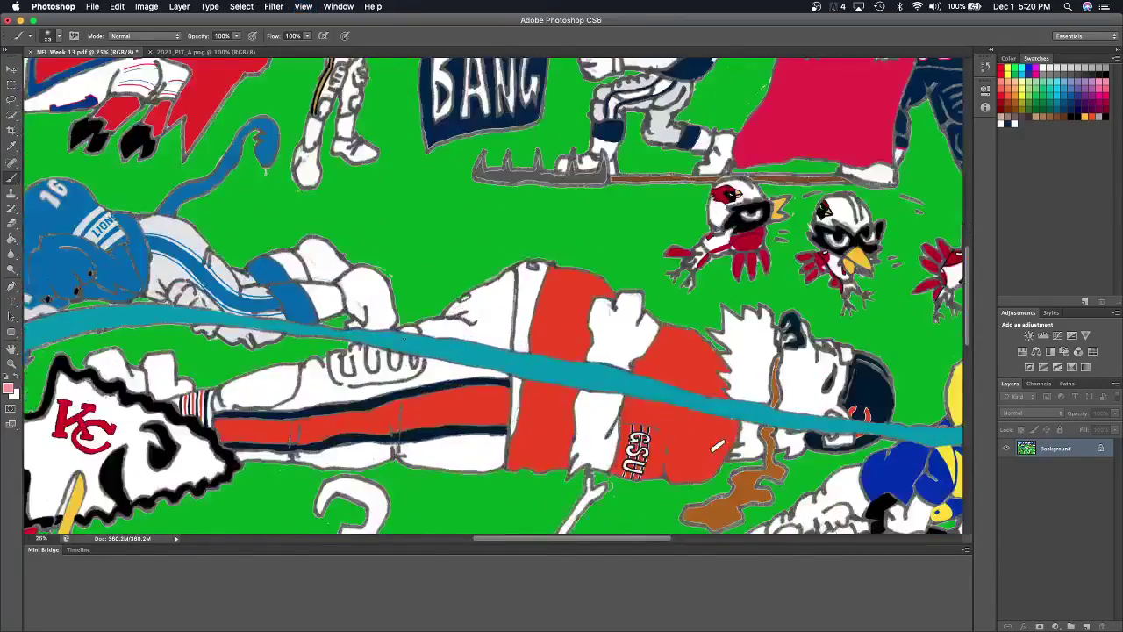
{"action": "key", "text": "ctrl+plus"}
{"action": "scroll", "coordinate": [491, 298], "scroll_direction": "right", "scroll_amount": 2}
{"action": "scroll", "coordinate": [491, 299], "scroll_direction": "down", "scroll_amount": 1}
{"action": "scroll", "coordinate": [491, 298], "scroll_direction": "down", "scroll_amount": 2}
{"action": "scroll", "coordinate": [492, 298], "scroll_direction": "down", "scroll_amount": 2}
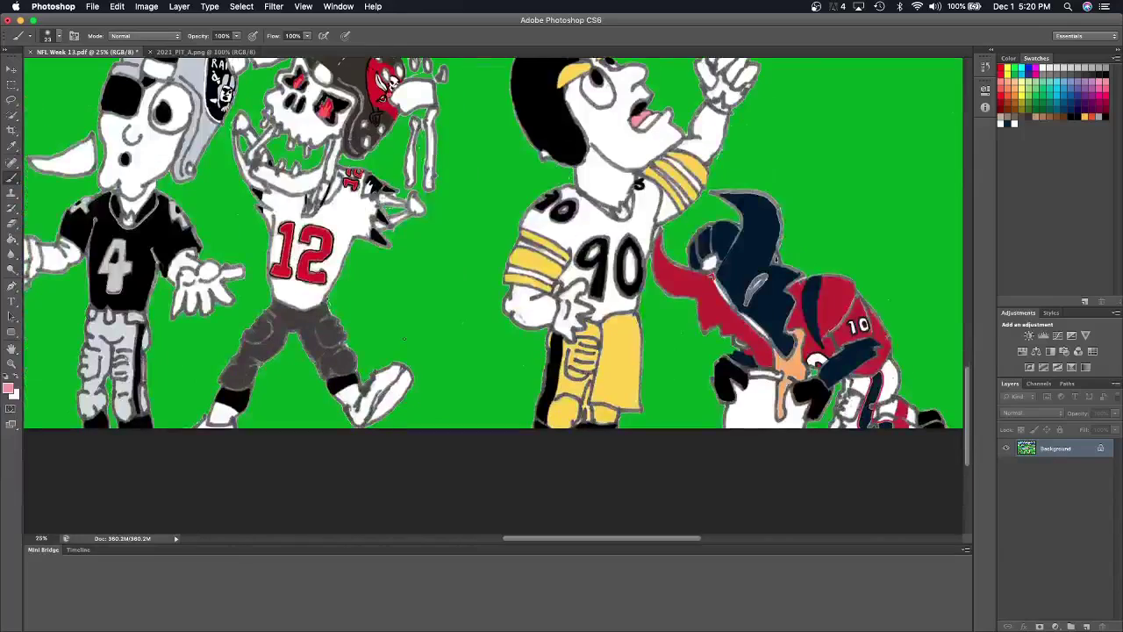
{"action": "scroll", "coordinate": [404, 337], "scroll_direction": "down", "scroll_amount": 2}
{"action": "key", "text": "ctrl+plus"}
{"action": "key", "text": "ctrl+plus"}
{"action": "key", "text": "ctrl+plus"}
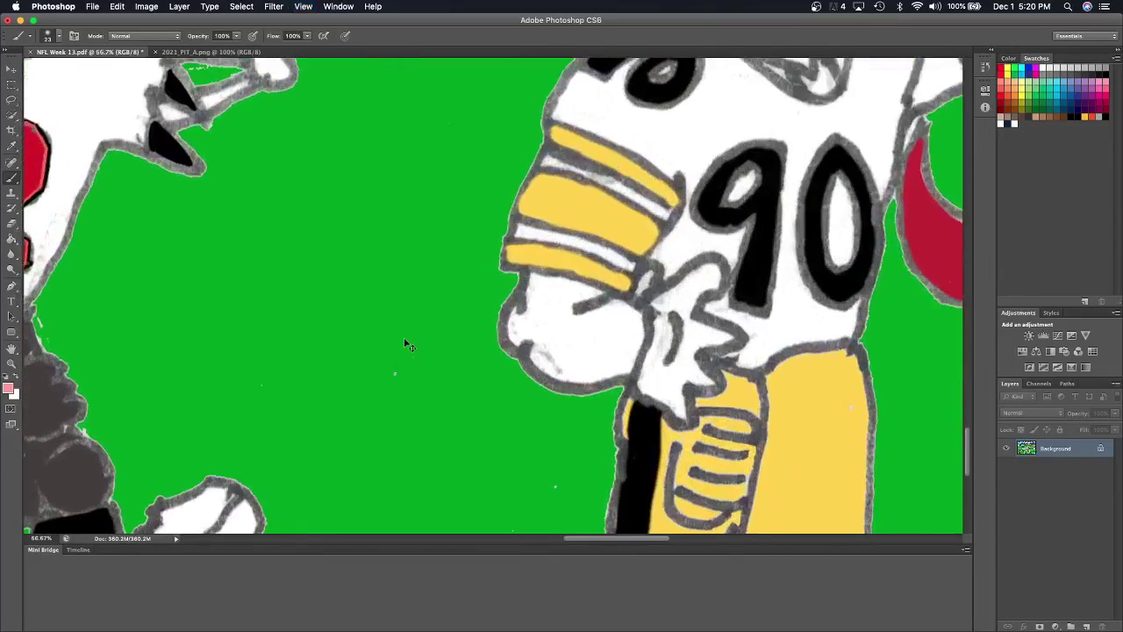
{"action": "scroll", "coordinate": [404, 337], "scroll_direction": "down", "scroll_amount": 2}
{"action": "scroll", "coordinate": [405, 337], "scroll_direction": "right", "scroll_amount": 2}
{"action": "scroll", "coordinate": [405, 338], "scroll_direction": "up", "scroll_amount": 2}
{"action": "scroll", "coordinate": [404, 338], "scroll_direction": "right", "scroll_amount": 2}
{"action": "scroll", "coordinate": [404, 337], "scroll_direction": "right", "scroll_amount": 2}
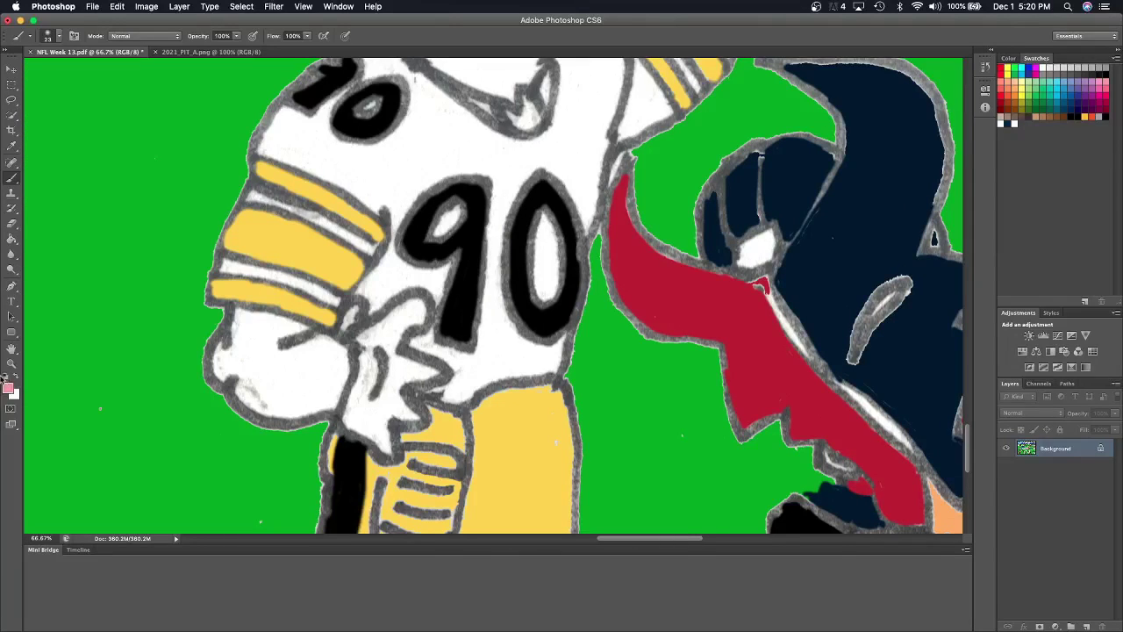
Reset to black and brush thin lines between the stripes on the lower sleeve.
{"action": "left_click", "coordinate": [5, 377]}
{"action": "left_click_drag", "start_coordinate": [255, 155], "coordinate": [389, 220]}
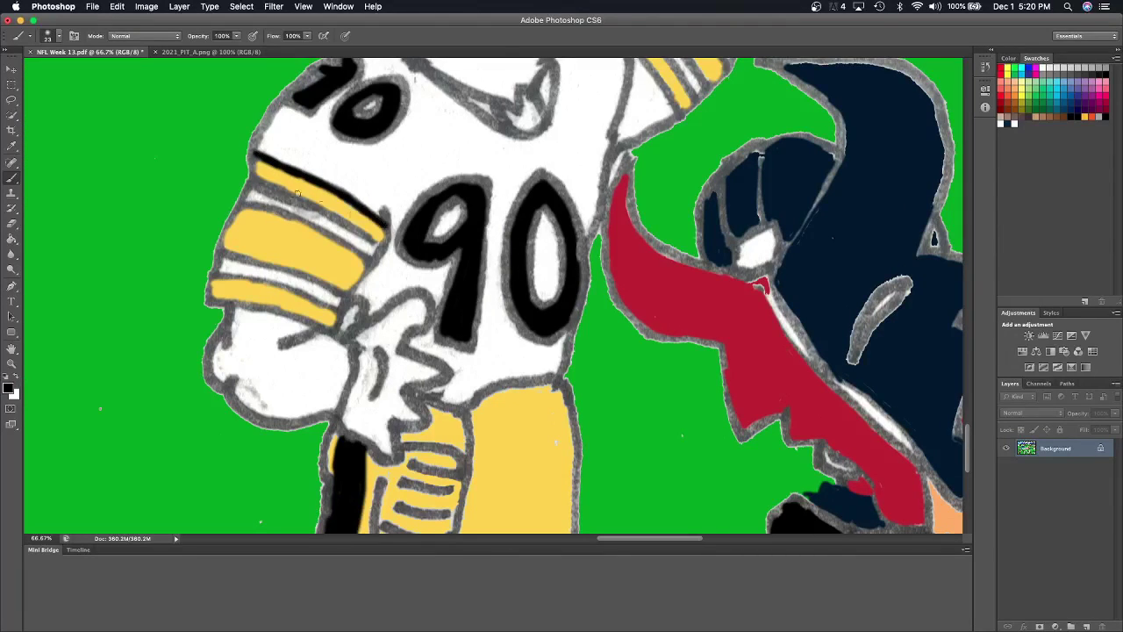
{"action": "left_click_drag", "start_coordinate": [252, 181], "coordinate": [379, 243]}
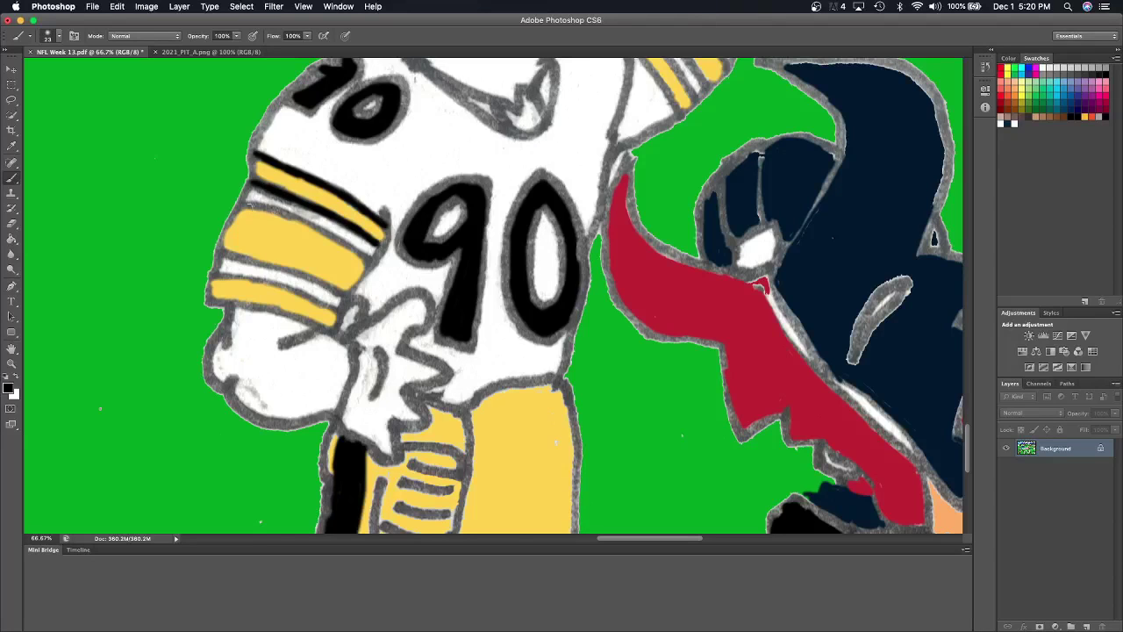
{"action": "left_click_drag", "start_coordinate": [250, 204], "coordinate": [362, 259]}
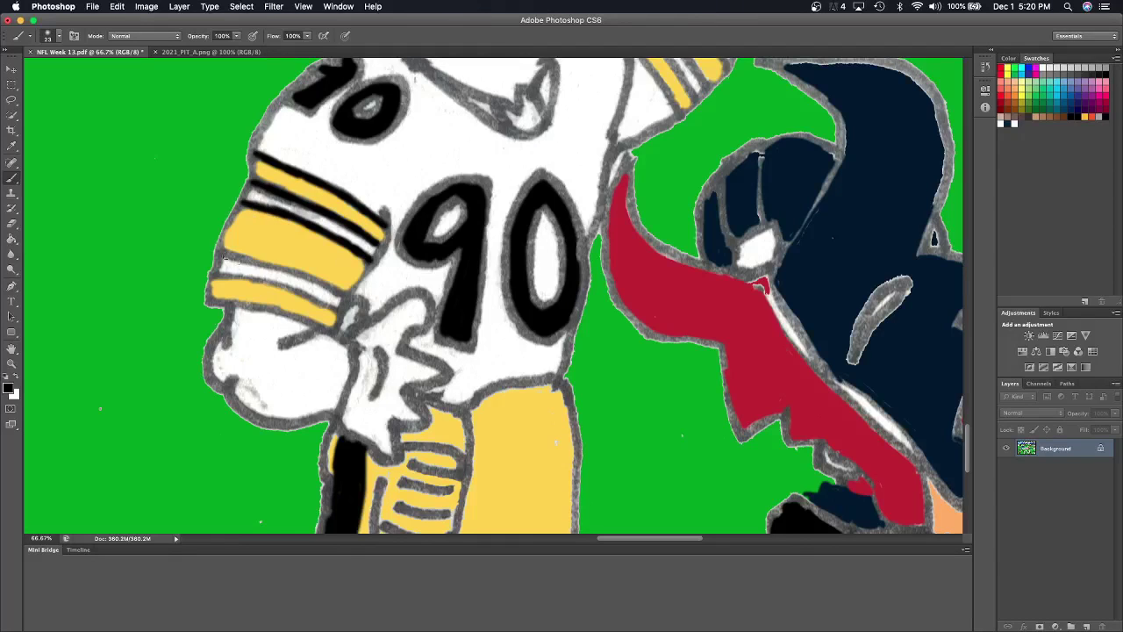
{"action": "left_click_drag", "start_coordinate": [224, 256], "coordinate": [348, 301]}
{"action": "left_click_drag", "start_coordinate": [215, 277], "coordinate": [342, 313]}
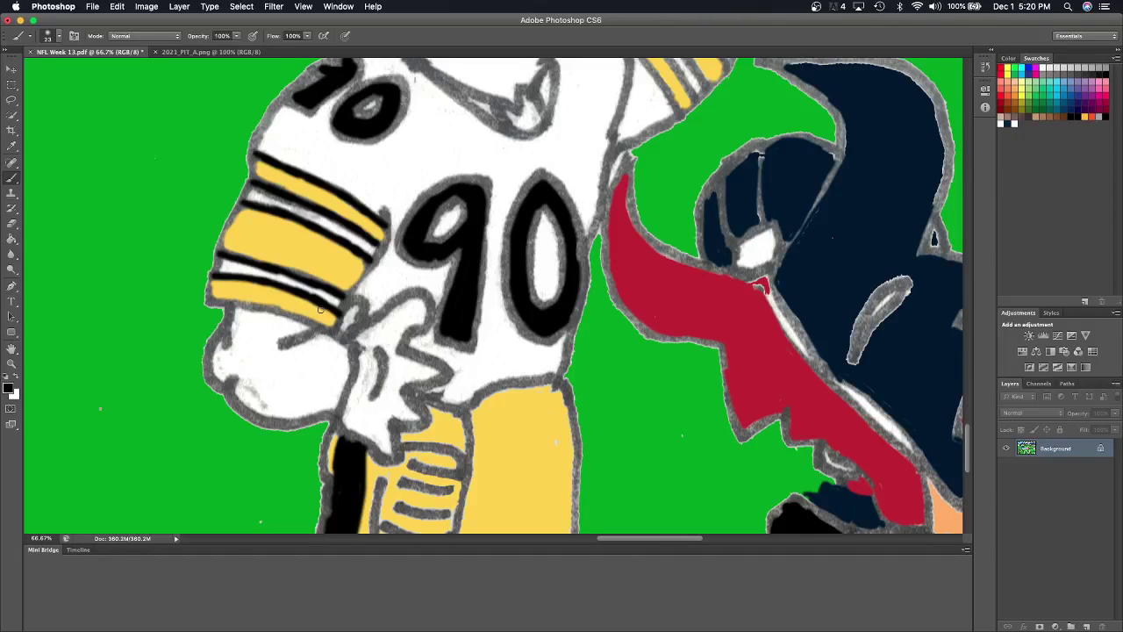
Brush black lines between the stripes on the raised upper-arm sleeve.
{"action": "scroll", "coordinate": [320, 309], "scroll_direction": "up", "scroll_amount": 5}
{"action": "left_click_drag", "start_coordinate": [572, 205], "coordinate": [649, 291]}
{"action": "left_click_drag", "start_coordinate": [564, 175], "coordinate": [657, 281]}
{"action": "left_click_drag", "start_coordinate": [542, 193], "coordinate": [586, 222]}
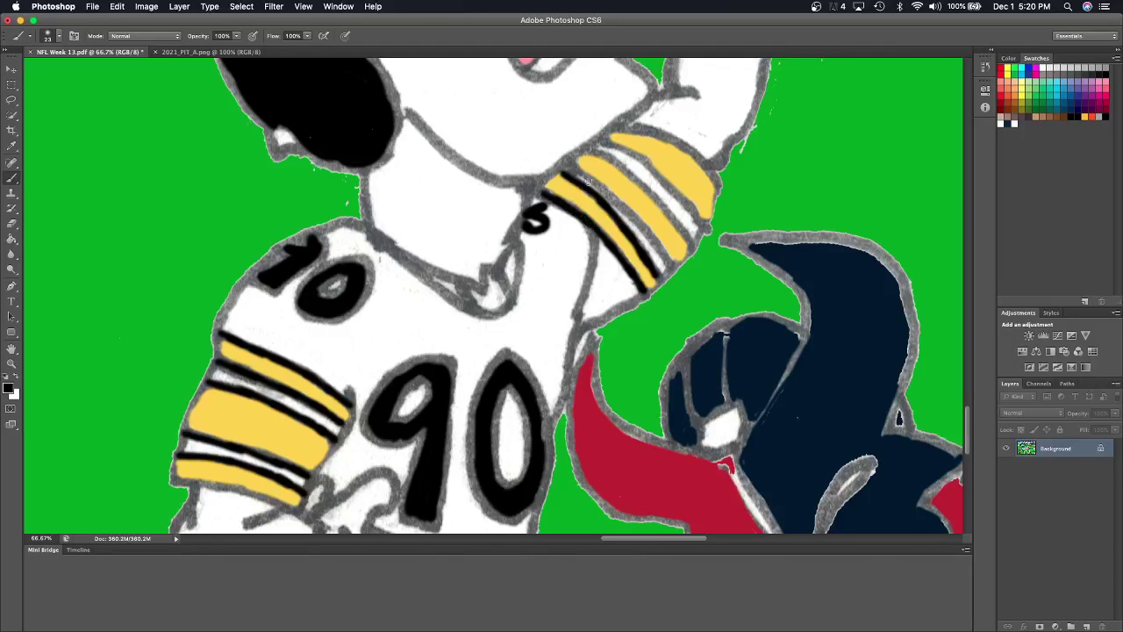
{"action": "left_click_drag", "start_coordinate": [568, 167], "coordinate": [671, 270]}
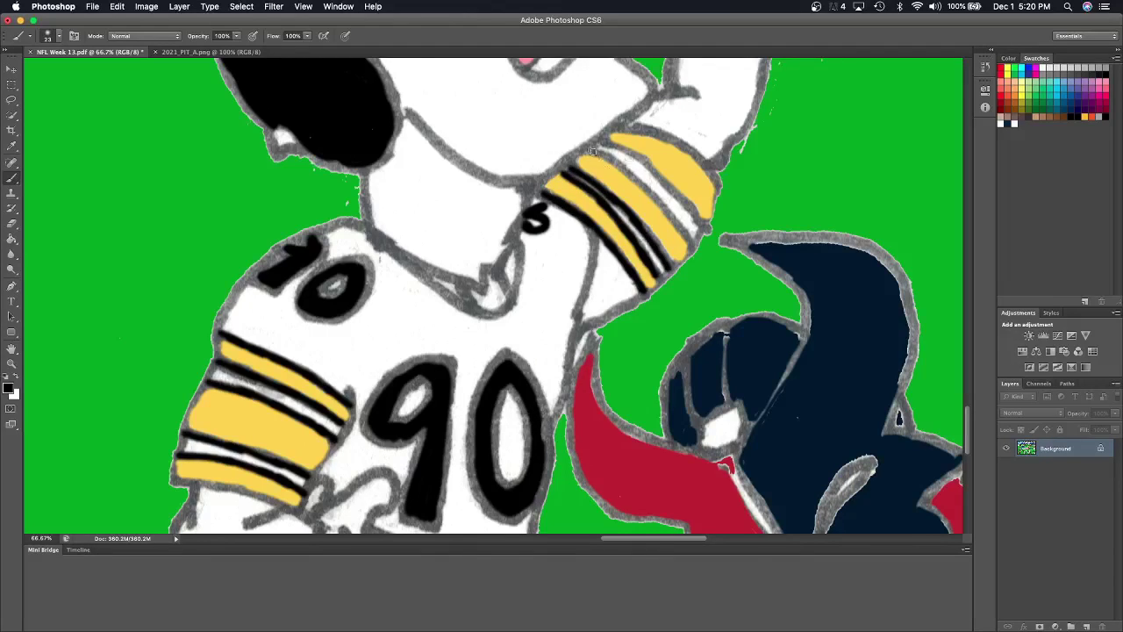
{"action": "mouse_move", "coordinate": [592, 151]}
{"action": "left_mouse_down"}
{"action": "mouse_move", "coordinate": [647, 186]}
{"action": "mouse_move", "coordinate": [696, 251]}
{"action": "mouse_move", "coordinate": [653, 173]}
{"action": "mouse_move", "coordinate": [697, 223]}
{"action": "left_mouse_up"}
{"action": "mouse_move", "coordinate": [623, 128]}
{"action": "left_mouse_down"}
{"action": "mouse_move", "coordinate": [693, 162]}
{"action": "mouse_move", "coordinate": [703, 182]}
{"action": "left_mouse_up"}
{"action": "scroll", "coordinate": [704, 182], "scroll_direction": "down", "scroll_amount": 2}
Sample the towel's yellow with the Eyedropper as the Brush paint colour.
{"action": "scroll", "coordinate": [703, 181], "scroll_direction": "down", "scroll_amount": 10}
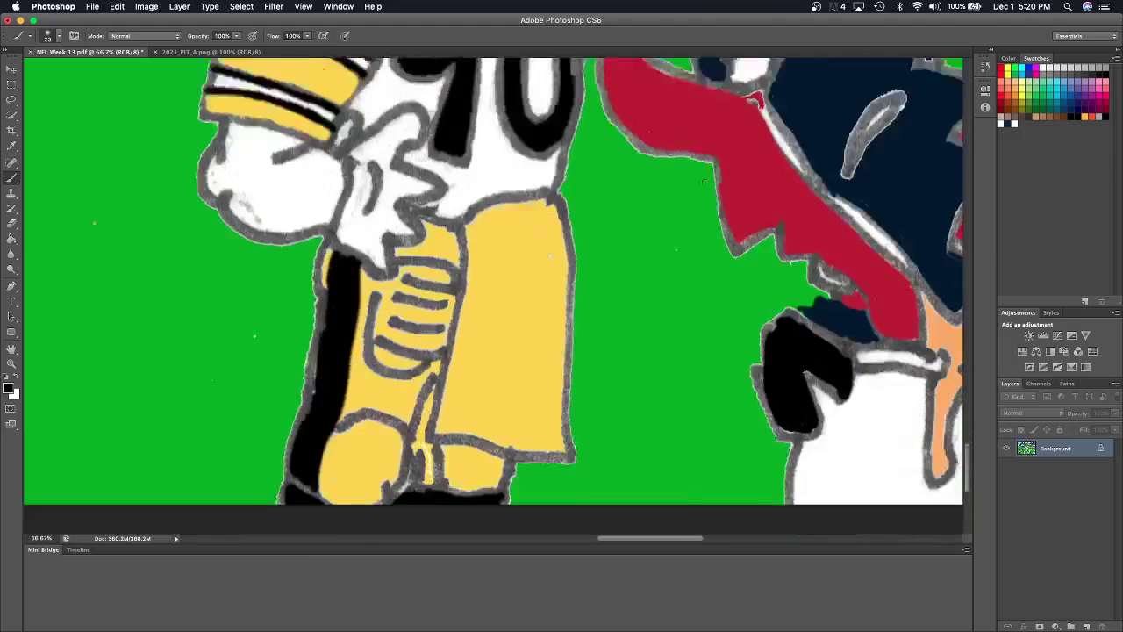
{"action": "scroll", "coordinate": [704, 182], "scroll_direction": "down", "scroll_amount": 5}
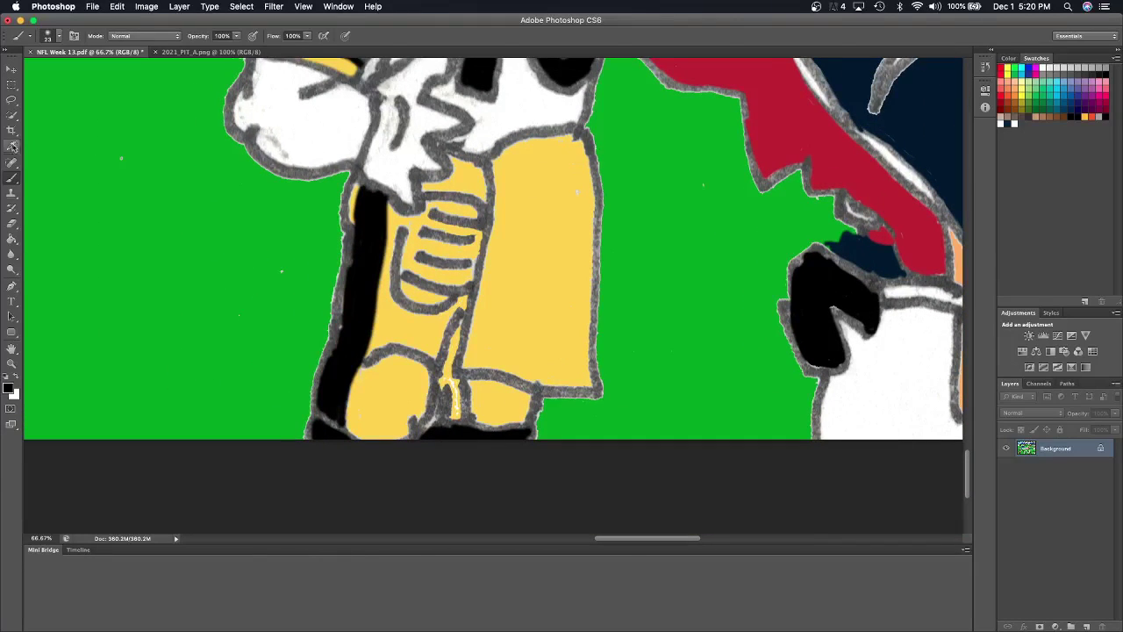
{"action": "left_click", "coordinate": [12, 146]}
{"action": "left_click", "coordinate": [397, 330]}
{"action": "left_click", "coordinate": [14, 179]}
Paint yellow over the grey lines inside the towel and along the black strip.
{"action": "mouse_move", "coordinate": [405, 218]}
{"action": "left_mouse_down"}
{"action": "mouse_move", "coordinate": [391, 207]}
{"action": "mouse_move", "coordinate": [482, 195]}
{"action": "mouse_move", "coordinate": [445, 188]}
{"action": "mouse_move", "coordinate": [534, 143]}
{"action": "mouse_move", "coordinate": [570, 136]}
{"action": "mouse_move", "coordinate": [589, 166]}
{"action": "left_mouse_up"}
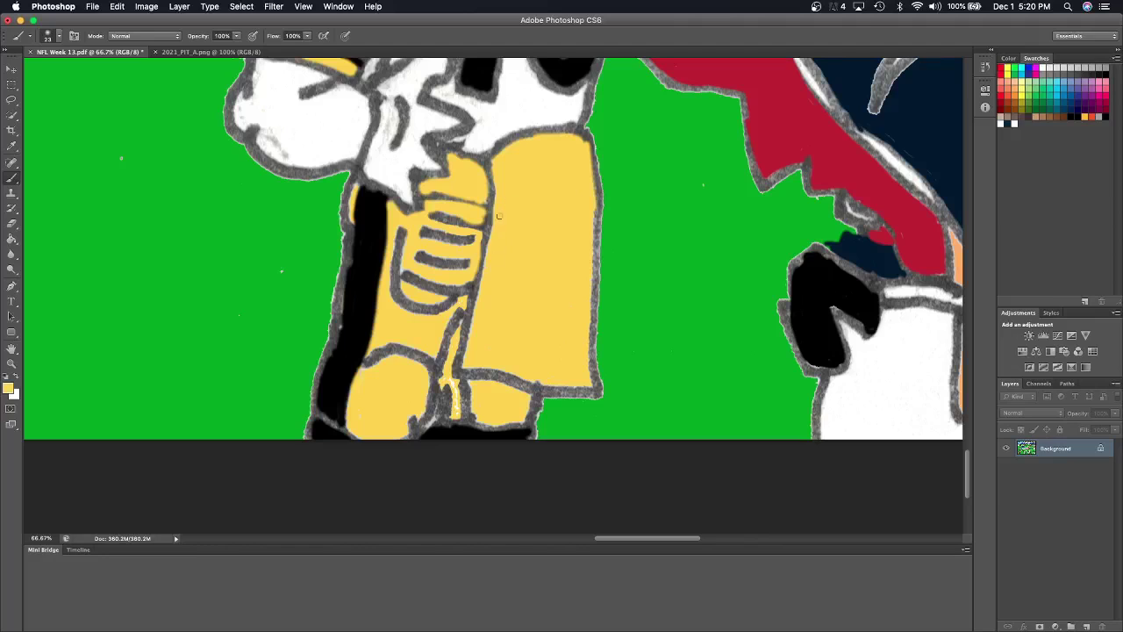
{"action": "left_click_drag", "start_coordinate": [526, 372], "coordinate": [574, 377]}
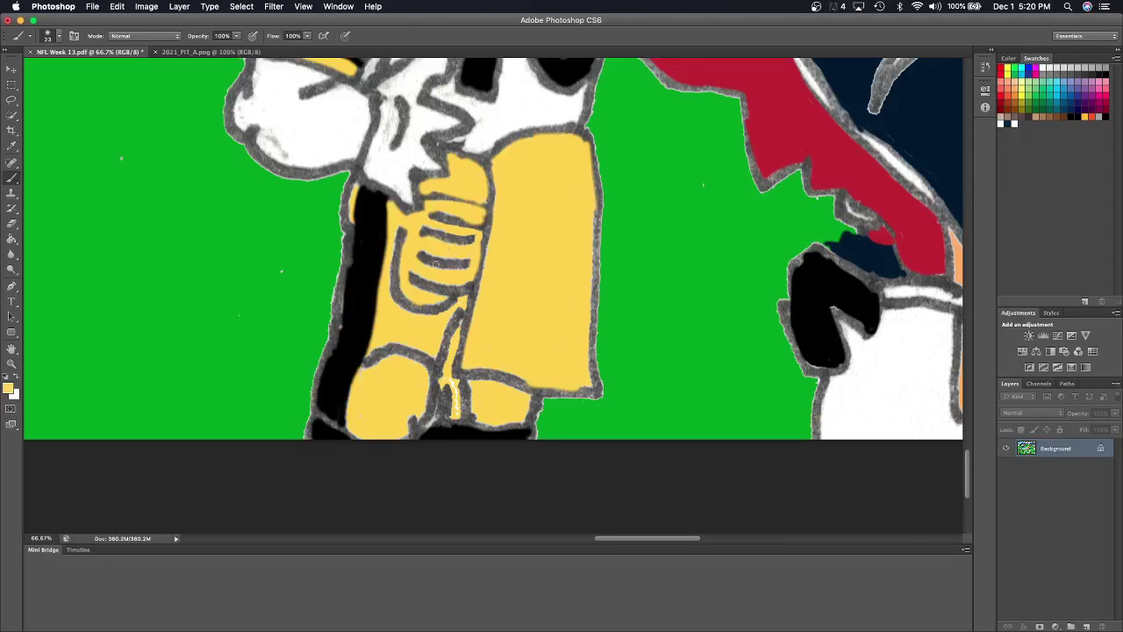
{"action": "mouse_move", "coordinate": [443, 297]}
{"action": "left_mouse_down"}
{"action": "mouse_move", "coordinate": [465, 325]}
{"action": "mouse_move", "coordinate": [465, 302]}
{"action": "mouse_move", "coordinate": [445, 362]}
{"action": "mouse_move", "coordinate": [456, 410]}
{"action": "mouse_move", "coordinate": [470, 382]}
{"action": "mouse_move", "coordinate": [475, 406]}
{"action": "mouse_move", "coordinate": [523, 390]}
{"action": "mouse_move", "coordinate": [480, 377]}
{"action": "left_mouse_up"}
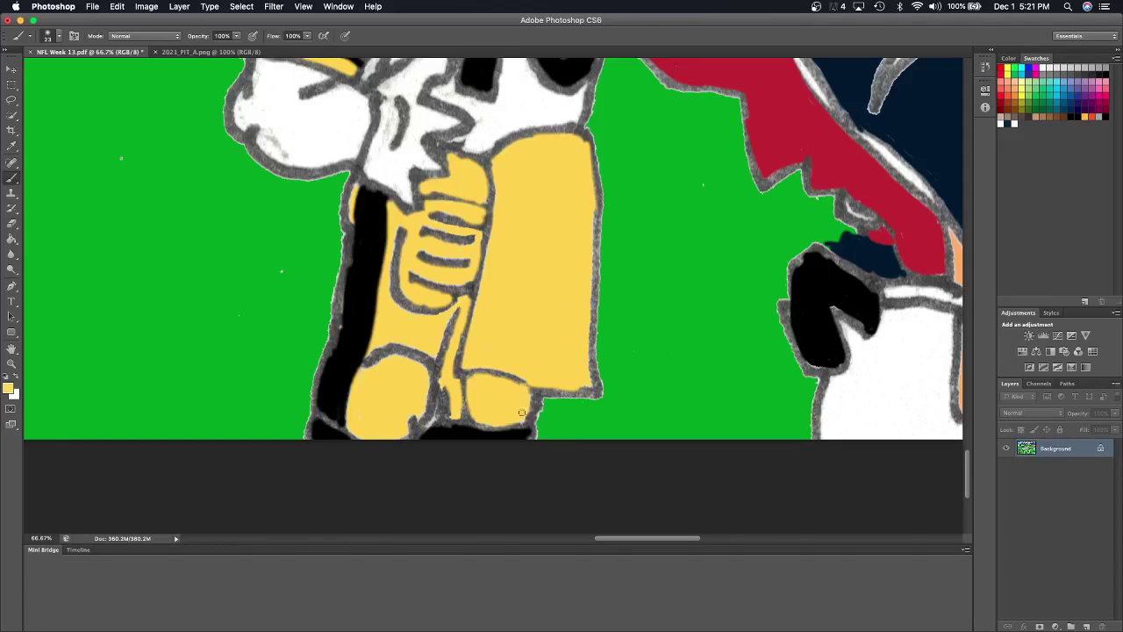
{"action": "mouse_move", "coordinate": [366, 372]}
{"action": "left_mouse_down"}
{"action": "mouse_move", "coordinate": [406, 358]}
{"action": "mouse_move", "coordinate": [426, 413]}
{"action": "mouse_move", "coordinate": [418, 429]}
{"action": "mouse_move", "coordinate": [382, 418]}
{"action": "mouse_move", "coordinate": [360, 434]}
{"action": "mouse_move", "coordinate": [362, 368]}
{"action": "mouse_move", "coordinate": [381, 312]}
{"action": "left_mouse_up"}
{"action": "mouse_move", "coordinate": [395, 242]}
{"action": "left_mouse_down"}
{"action": "mouse_move", "coordinate": [387, 282]}
{"action": "mouse_move", "coordinate": [411, 314]}
{"action": "mouse_move", "coordinate": [405, 344]}
{"action": "mouse_move", "coordinate": [430, 360]}
{"action": "mouse_move", "coordinate": [450, 311]}
{"action": "left_mouse_up"}
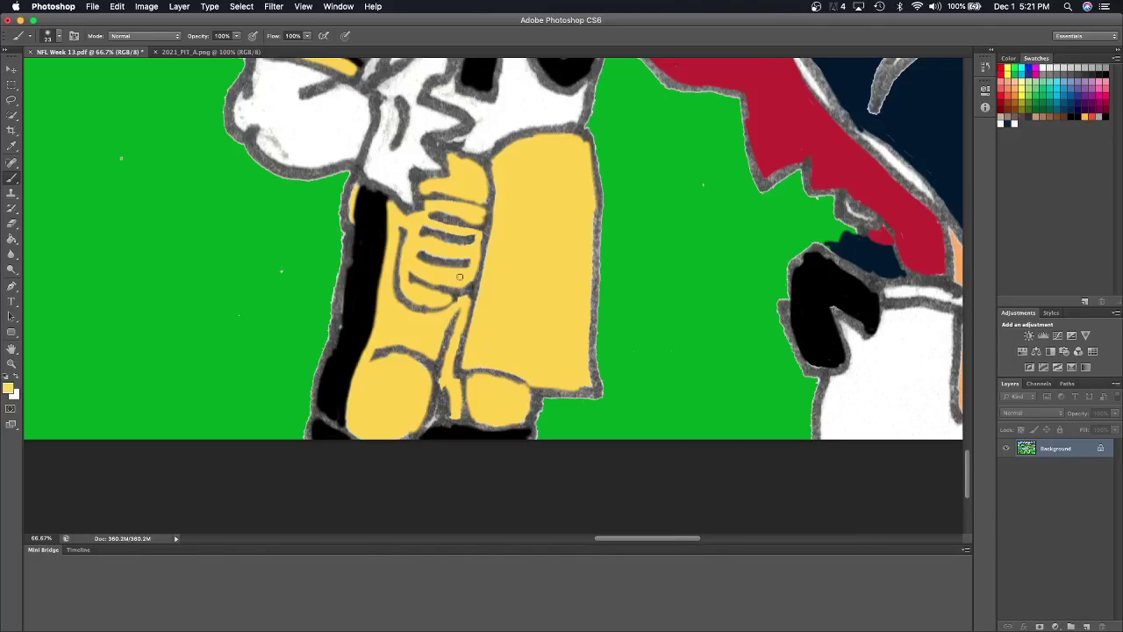
{"action": "left_click_drag", "start_coordinate": [356, 185], "coordinate": [346, 233]}
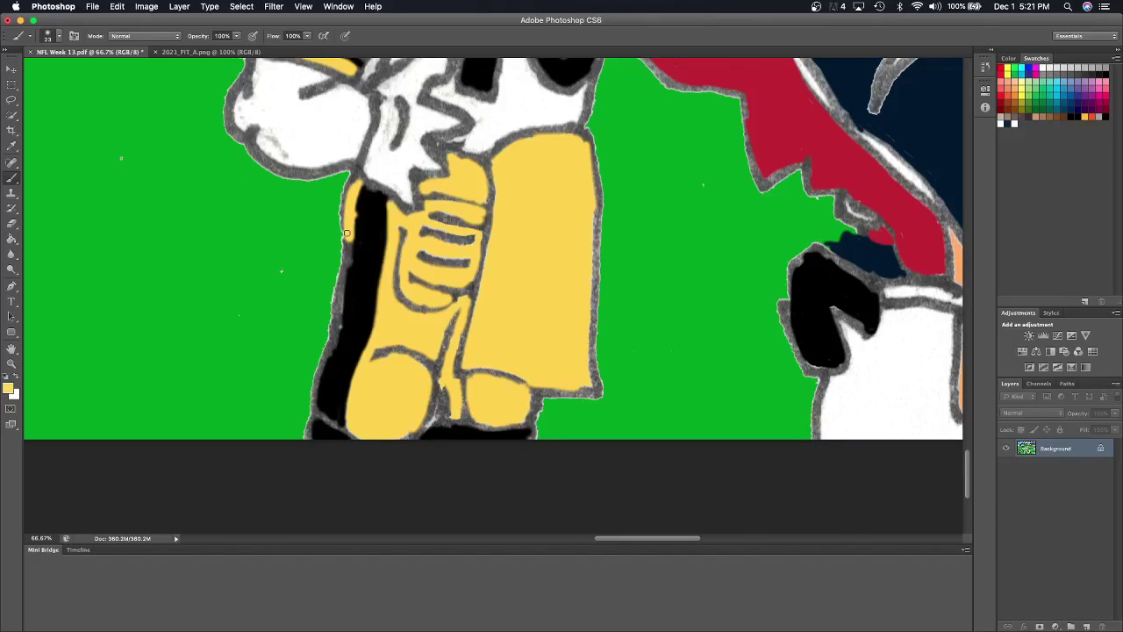
{"action": "mouse_move", "coordinate": [437, 410]}
{"action": "left_mouse_down"}
{"action": "mouse_move", "coordinate": [439, 395]}
{"action": "mouse_move", "coordinate": [441, 404]}
{"action": "left_mouse_up"}
{"action": "scroll", "coordinate": [440, 403], "scroll_direction": "up", "scroll_amount": 5}
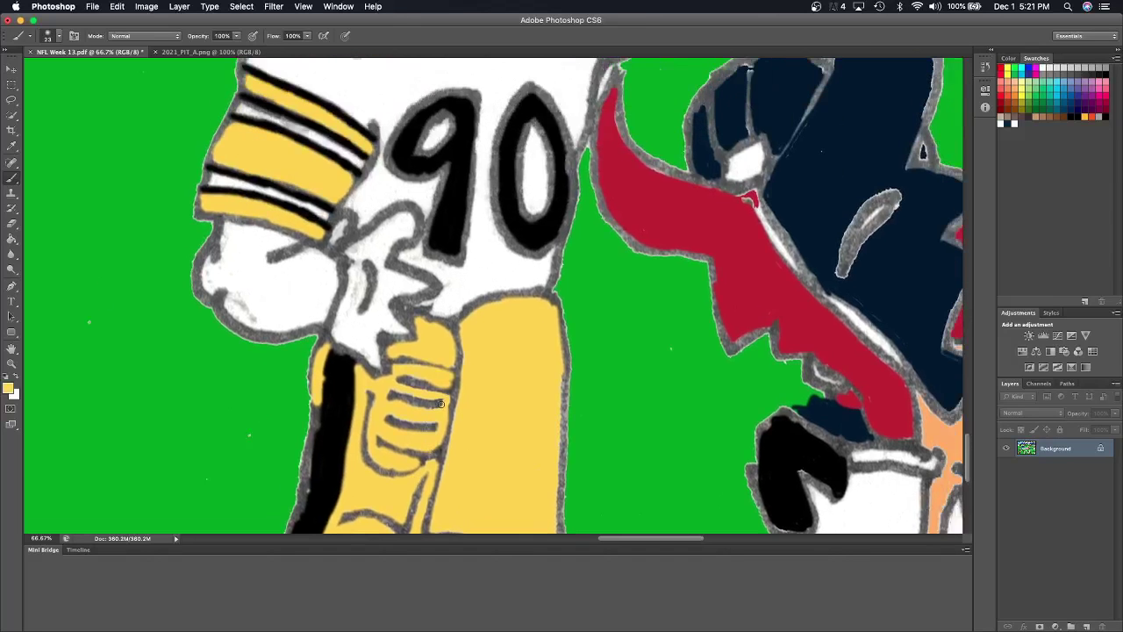
{"action": "left_click", "coordinate": [12, 239]}
Bucket-fill the glove beside the 90 jersey and the raised glove's fingers yellow.
{"action": "left_click", "coordinate": [367, 336]}
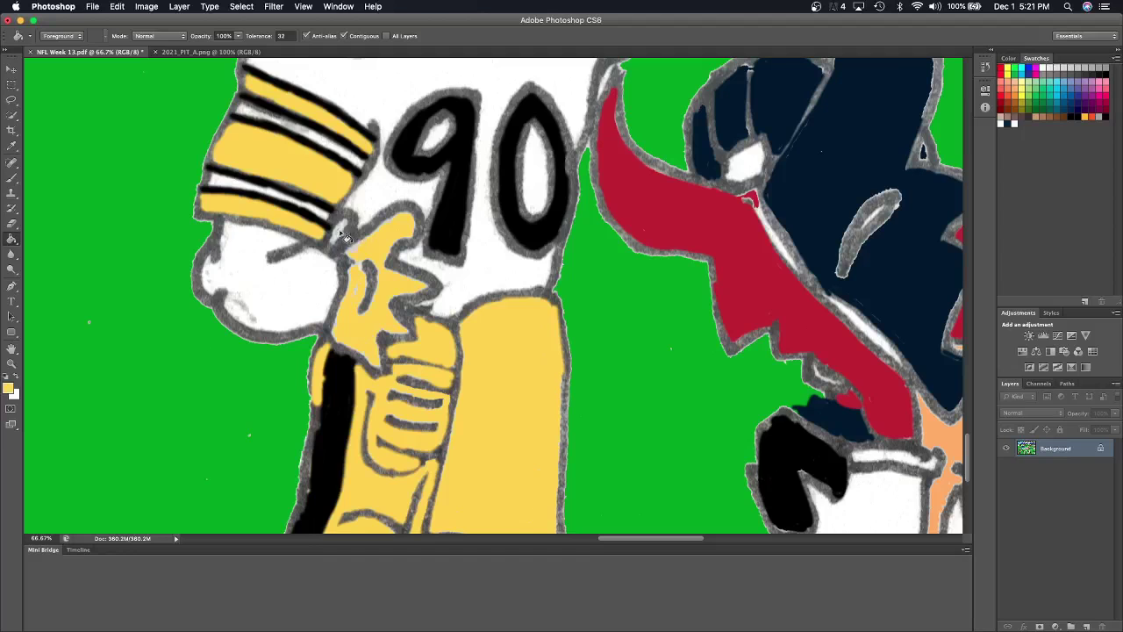
{"action": "scroll", "coordinate": [344, 232], "scroll_direction": "up", "scroll_amount": 5}
{"action": "scroll", "coordinate": [344, 233], "scroll_direction": "up", "scroll_amount": 5}
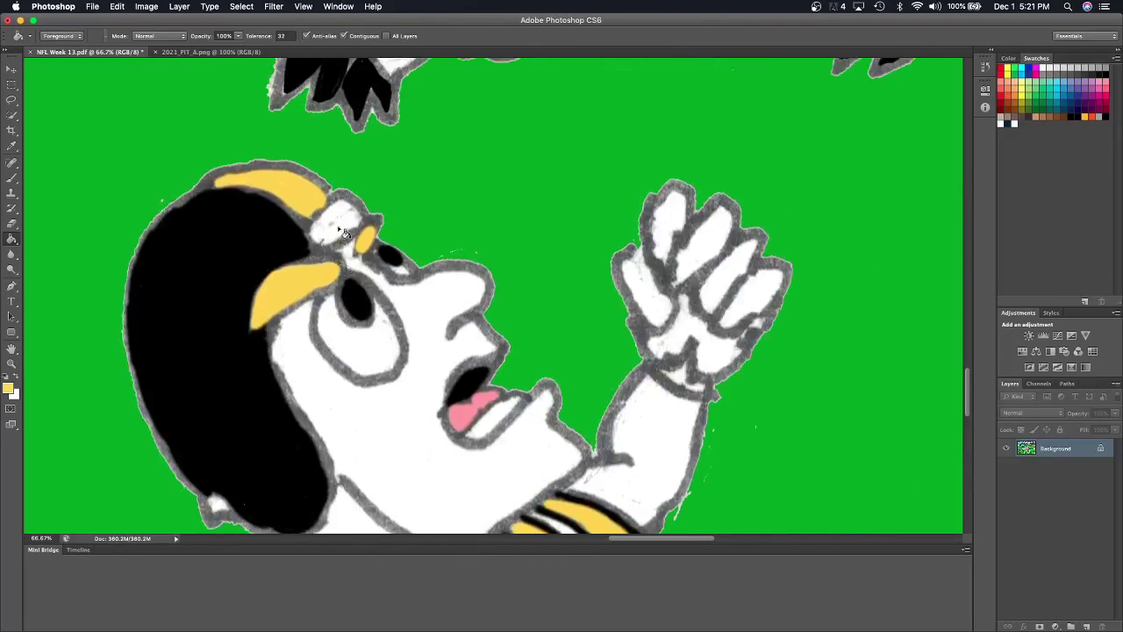
{"action": "left_click", "coordinate": [653, 307]}
{"action": "left_click", "coordinate": [693, 333]}
{"action": "left_click", "coordinate": [722, 294]}
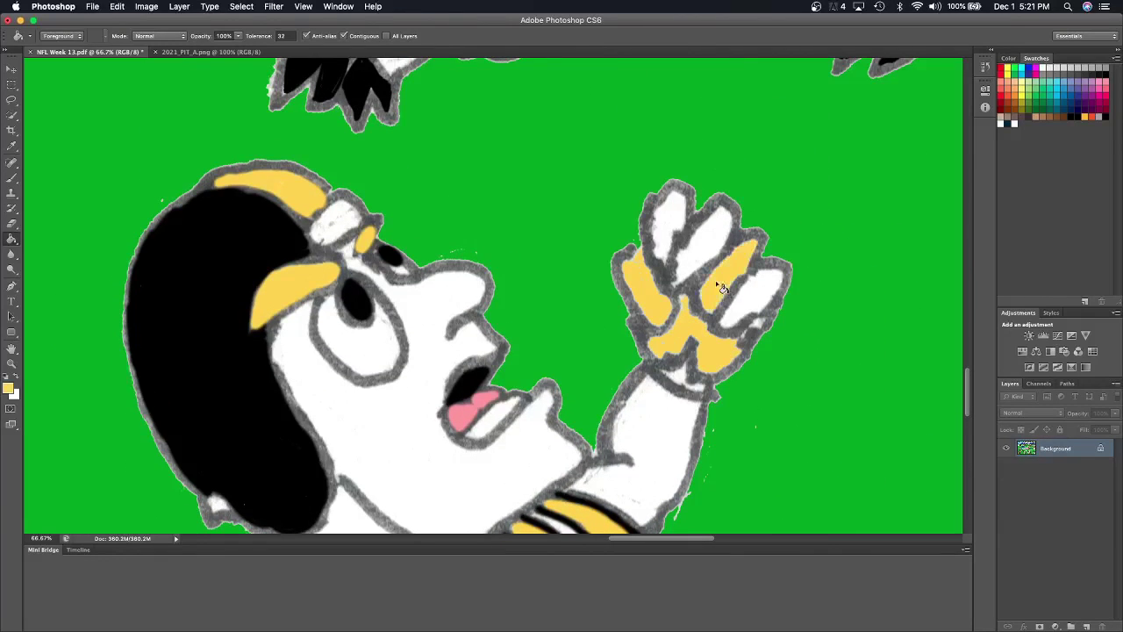
{"action": "left_click", "coordinate": [701, 258]}
{"action": "left_click", "coordinate": [672, 231]}
{"action": "left_click", "coordinate": [750, 300]}
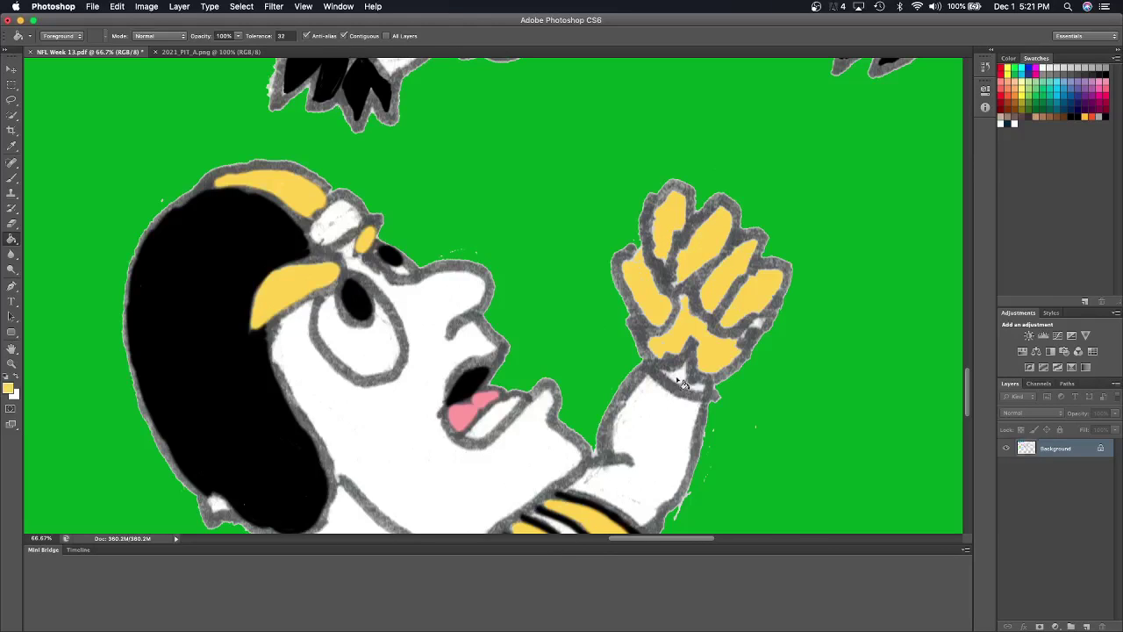
Brush yellow over the raised glove's thumb, index finger and grey palm spots.
{"action": "scroll", "coordinate": [701, 351], "scroll_direction": "down", "scroll_amount": 2}
{"action": "scroll", "coordinate": [677, 384], "scroll_direction": "right", "scroll_amount": 3}
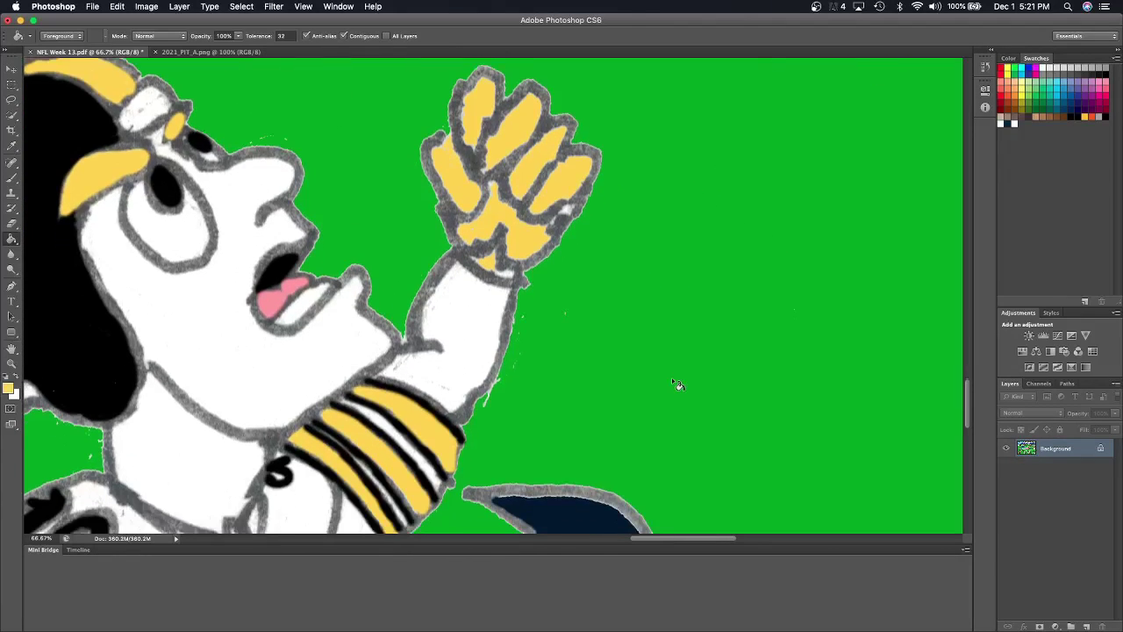
{"action": "left_click", "coordinate": [18, 180]}
{"action": "mouse_move", "coordinate": [441, 155]}
{"action": "left_mouse_down"}
{"action": "mouse_move", "coordinate": [481, 137]}
{"action": "mouse_move", "coordinate": [497, 166]}
{"action": "mouse_move", "coordinate": [533, 159]}
{"action": "mouse_move", "coordinate": [555, 131]}
{"action": "mouse_move", "coordinate": [496, 200]}
{"action": "mouse_move", "coordinate": [512, 211]}
{"action": "mouse_move", "coordinate": [554, 191]}
{"action": "mouse_move", "coordinate": [558, 221]}
{"action": "left_mouse_up"}
{"action": "mouse_move", "coordinate": [465, 230]}
{"action": "left_mouse_down"}
{"action": "mouse_move", "coordinate": [474, 242]}
{"action": "mouse_move", "coordinate": [498, 227]}
{"action": "mouse_move", "coordinate": [482, 259]}
{"action": "mouse_move", "coordinate": [509, 274]}
{"action": "mouse_move", "coordinate": [497, 245]}
{"action": "mouse_move", "coordinate": [515, 255]}
{"action": "mouse_move", "coordinate": [509, 234]}
{"action": "mouse_move", "coordinate": [523, 226]}
{"action": "mouse_move", "coordinate": [544, 227]}
{"action": "mouse_move", "coordinate": [542, 237]}
{"action": "left_mouse_up"}
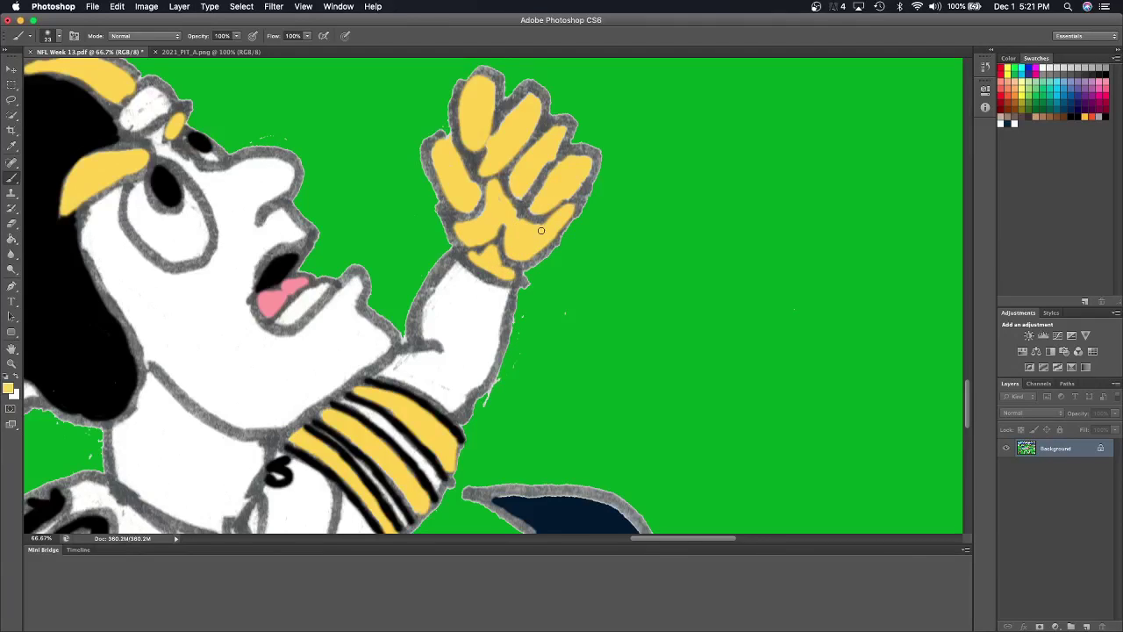
Paint yellow over grey marks on the glove's top and left edge.
{"action": "scroll", "coordinate": [541, 230], "scroll_direction": "down", "scroll_amount": 5}
{"action": "scroll", "coordinate": [541, 230], "scroll_direction": "down", "scroll_amount": 2}
{"action": "scroll", "coordinate": [541, 229], "scroll_direction": "down", "scroll_amount": 2}
{"action": "scroll", "coordinate": [541, 230], "scroll_direction": "down", "scroll_amount": 2}
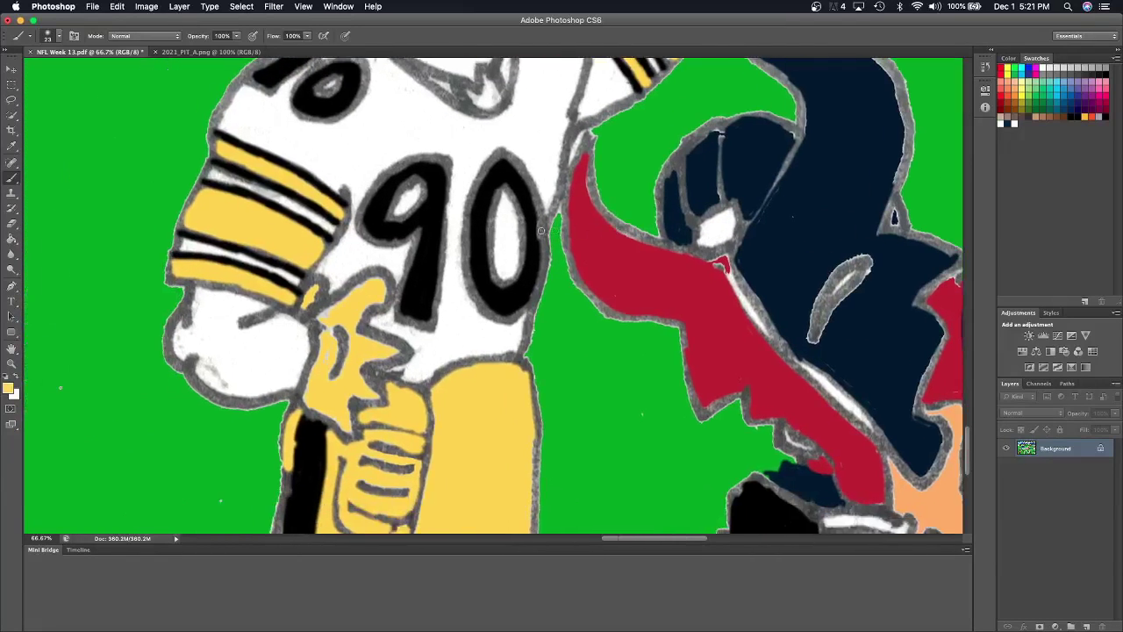
{"action": "left_click_drag", "start_coordinate": [323, 325], "coordinate": [380, 289]}
{"action": "mouse_move", "coordinate": [335, 330]}
{"action": "left_mouse_down"}
{"action": "mouse_move", "coordinate": [331, 377]}
{"action": "mouse_move", "coordinate": [318, 372]}
{"action": "mouse_move", "coordinate": [303, 406]}
{"action": "mouse_move", "coordinate": [342, 423]}
{"action": "mouse_move", "coordinate": [350, 360]}
{"action": "mouse_move", "coordinate": [366, 337]}
{"action": "mouse_move", "coordinate": [385, 341]}
{"action": "mouse_move", "coordinate": [358, 396]}
{"action": "left_mouse_up"}
Cover the last grey specks near the fingertips and reset the paint colour to black.
{"action": "scroll", "coordinate": [372, 355], "scroll_direction": "down", "scroll_amount": 3}
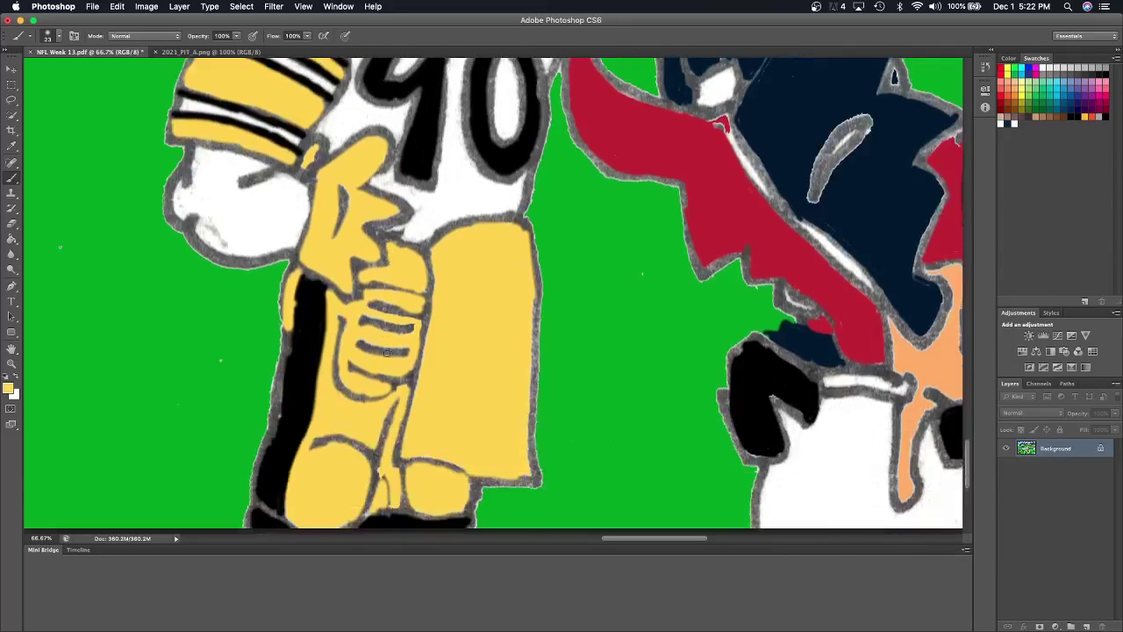
{"action": "mouse_move", "coordinate": [384, 322]}
{"action": "left_mouse_down"}
{"action": "mouse_move", "coordinate": [373, 314]}
{"action": "mouse_move", "coordinate": [386, 342]}
{"action": "mouse_move", "coordinate": [417, 345]}
{"action": "left_mouse_up"}
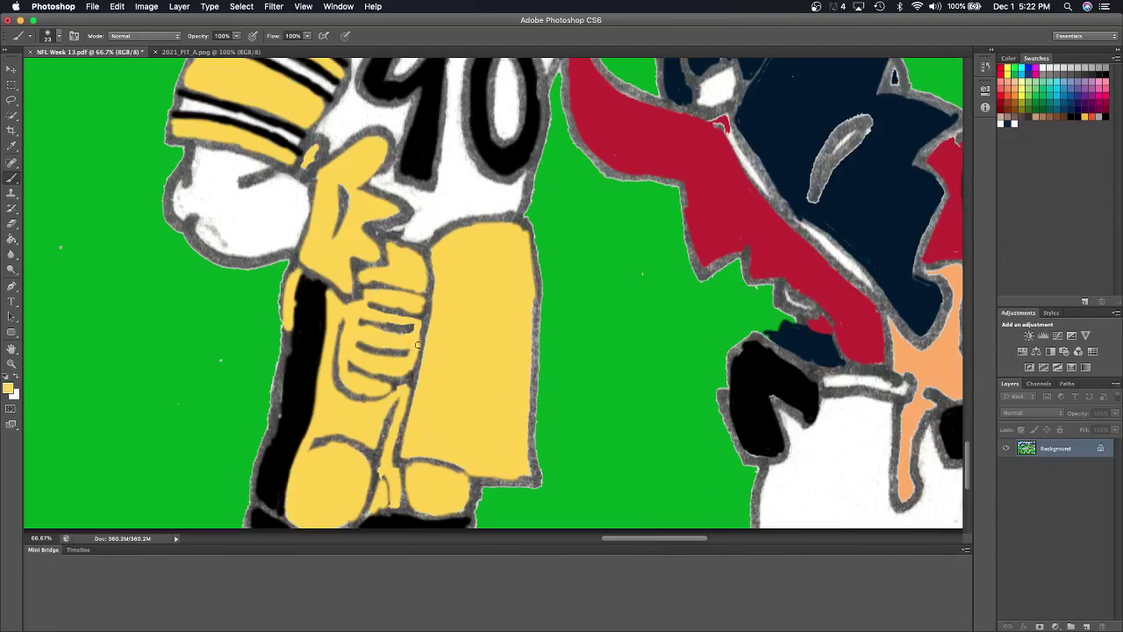
{"action": "left_click", "coordinate": [7, 375]}
{"action": "left_click", "coordinate": [58, 36]}
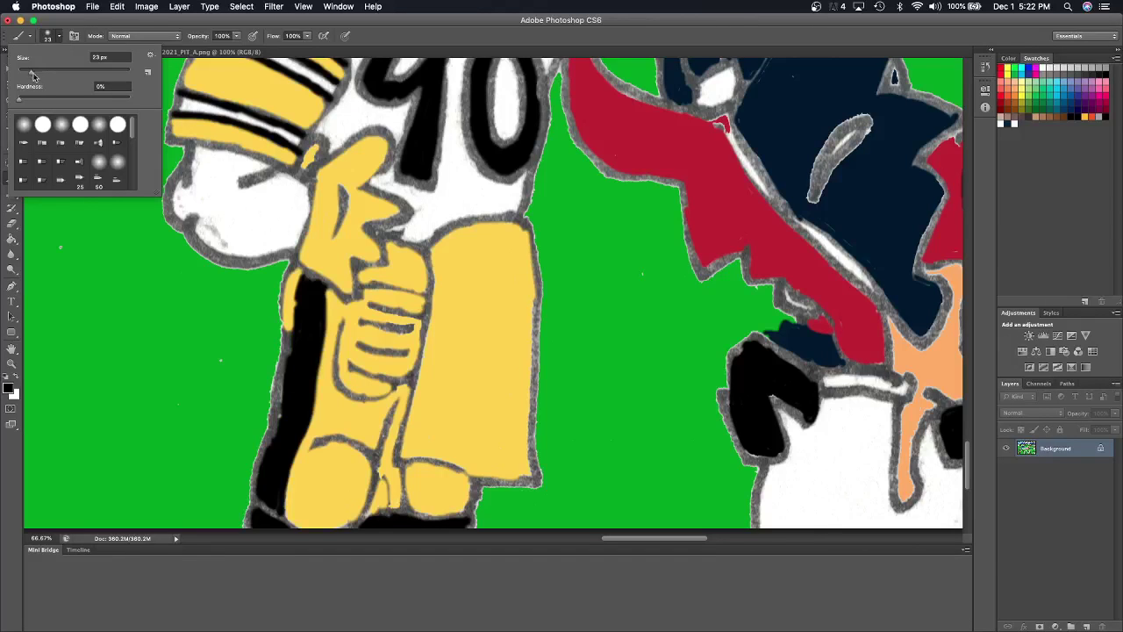
Shrink the brush to 14 px and bring the yellow towel into view.
{"action": "left_click_drag", "start_coordinate": [35, 75], "coordinate": [31, 81]}
{"action": "key", "text": "Return"}
{"action": "key", "text": "super+equal"}
{"action": "key", "text": "super+equal"}
{"action": "key", "text": "super+equal"}
{"action": "key", "text": "super+minus"}
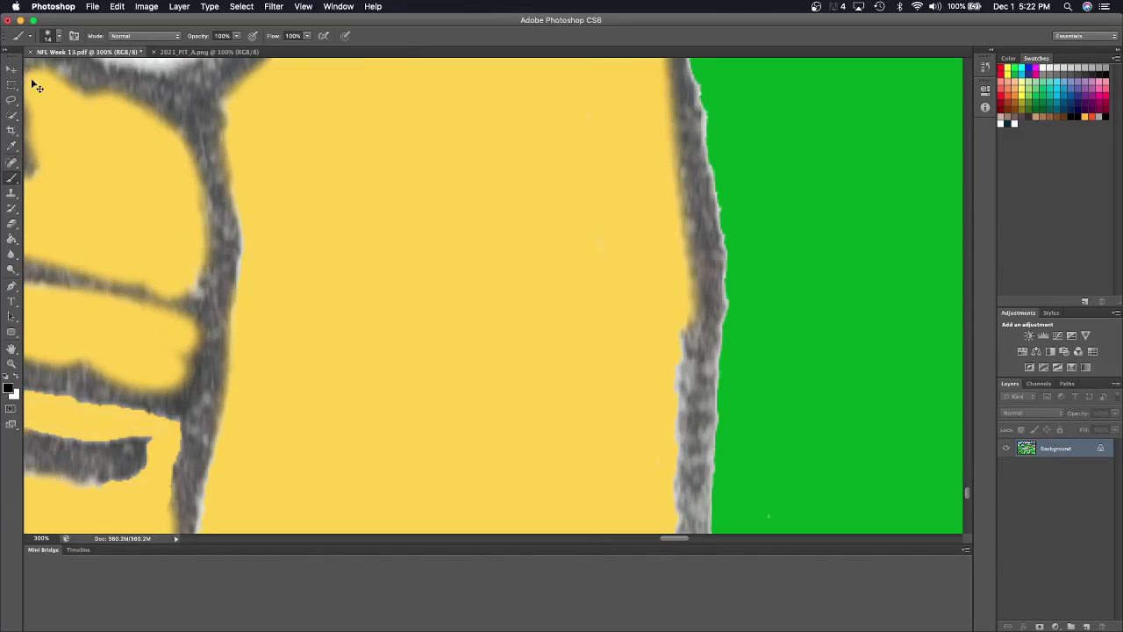
{"action": "key", "text": "super+minus"}
{"action": "scroll", "coordinate": [31, 78], "scroll_direction": "down", "scroll_amount": 3}
{"action": "scroll", "coordinate": [31, 78], "scroll_direction": "down", "scroll_amount": 1}
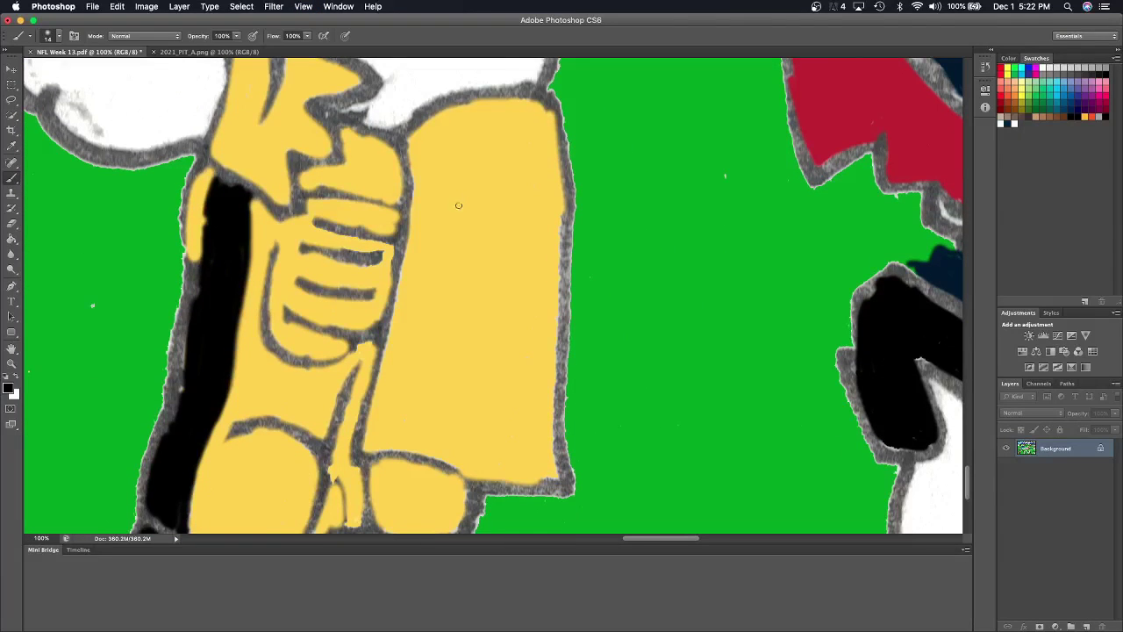
Hand-letter 'terr' and 'to' in black on the yellow towel.
{"action": "left_click_drag", "start_coordinate": [458, 205], "coordinate": [456, 221]}
{"action": "mouse_move", "coordinate": [456, 221]}
{"action": "left_mouse_down"}
{"action": "mouse_move", "coordinate": [444, 231]}
{"action": "mouse_move", "coordinate": [465, 265]}
{"action": "mouse_move", "coordinate": [479, 220]}
{"action": "mouse_move", "coordinate": [486, 228]}
{"action": "mouse_move", "coordinate": [465, 250]}
{"action": "mouse_move", "coordinate": [479, 265]}
{"action": "mouse_move", "coordinate": [494, 228]}
{"action": "mouse_move", "coordinate": [491, 265]}
{"action": "mouse_move", "coordinate": [503, 221]}
{"action": "mouse_move", "coordinate": [496, 263]}
{"action": "mouse_move", "coordinate": [516, 259]}
{"action": "mouse_move", "coordinate": [506, 263]}
{"action": "left_mouse_up"}
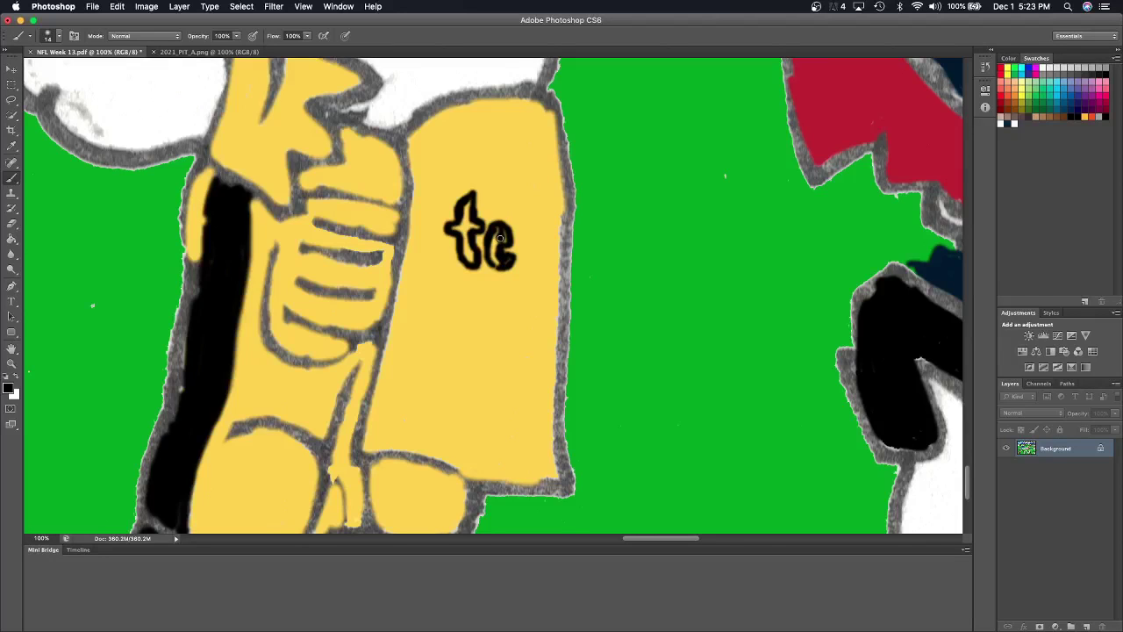
{"action": "mouse_move", "coordinate": [520, 221]}
{"action": "left_mouse_down"}
{"action": "mouse_move", "coordinate": [518, 263]}
{"action": "mouse_move", "coordinate": [529, 221]}
{"action": "mouse_move", "coordinate": [539, 225]}
{"action": "mouse_move", "coordinate": [522, 268]}
{"action": "mouse_move", "coordinate": [551, 228]}
{"action": "mouse_move", "coordinate": [548, 263]}
{"action": "mouse_move", "coordinate": [562, 221]}
{"action": "mouse_move", "coordinate": [549, 262]}
{"action": "mouse_move", "coordinate": [561, 247]}
{"action": "left_mouse_up"}
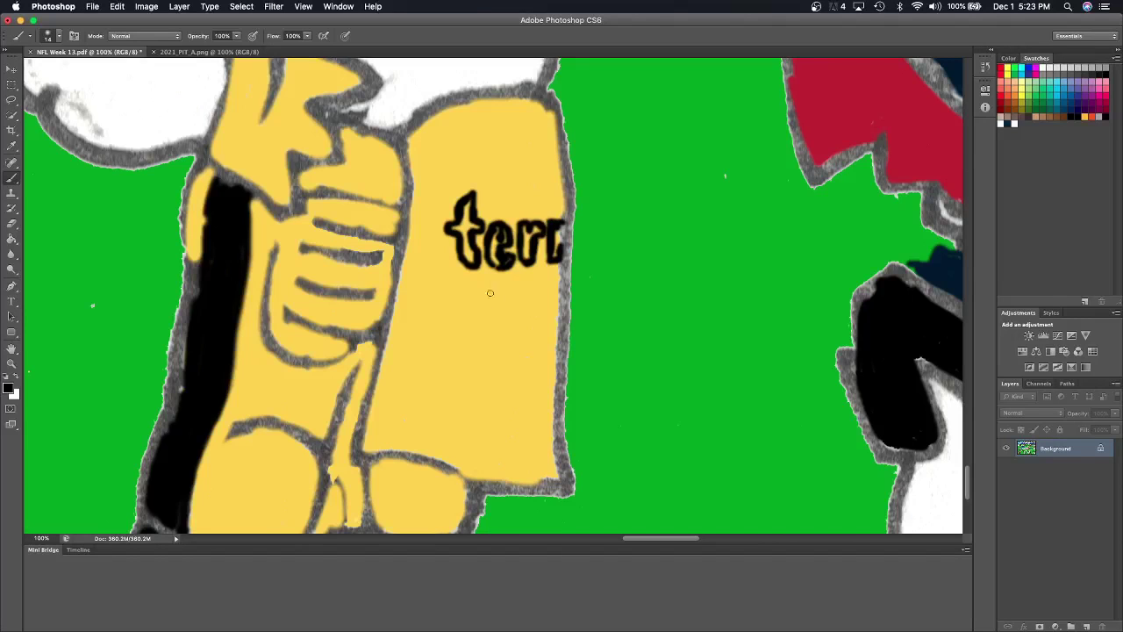
{"action": "mouse_move", "coordinate": [490, 293]}
{"action": "left_mouse_down"}
{"action": "mouse_move", "coordinate": [506, 282]}
{"action": "mouse_move", "coordinate": [505, 307]}
{"action": "mouse_move", "coordinate": [481, 305]}
{"action": "mouse_move", "coordinate": [492, 322]}
{"action": "mouse_move", "coordinate": [505, 304]}
{"action": "mouse_move", "coordinate": [520, 307]}
{"action": "mouse_move", "coordinate": [491, 325]}
{"action": "mouse_move", "coordinate": [516, 341]}
{"action": "mouse_move", "coordinate": [499, 349]}
{"action": "left_mouse_up"}
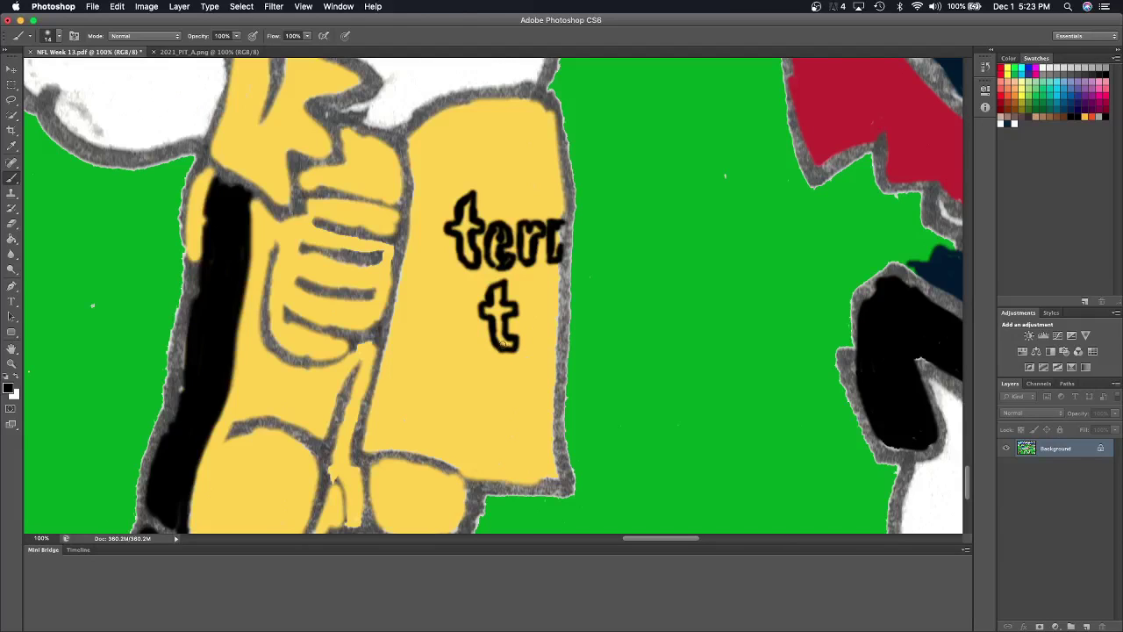
{"action": "mouse_move", "coordinate": [530, 300]}
{"action": "left_mouse_down"}
{"action": "mouse_move", "coordinate": [524, 321]}
{"action": "mouse_move", "coordinate": [542, 300]}
{"action": "mouse_move", "coordinate": [544, 339]}
{"action": "mouse_move", "coordinate": [546, 326]}
{"action": "mouse_move", "coordinate": [535, 346]}
{"action": "mouse_move", "coordinate": [533, 309]}
{"action": "mouse_move", "coordinate": [537, 342]}
{"action": "mouse_move", "coordinate": [536, 314]}
{"action": "mouse_move", "coordinate": [534, 333]}
{"action": "mouse_move", "coordinate": [555, 298]}
{"action": "mouse_move", "coordinate": [555, 345]}
{"action": "mouse_move", "coordinate": [557, 300]}
{"action": "left_mouse_up"}
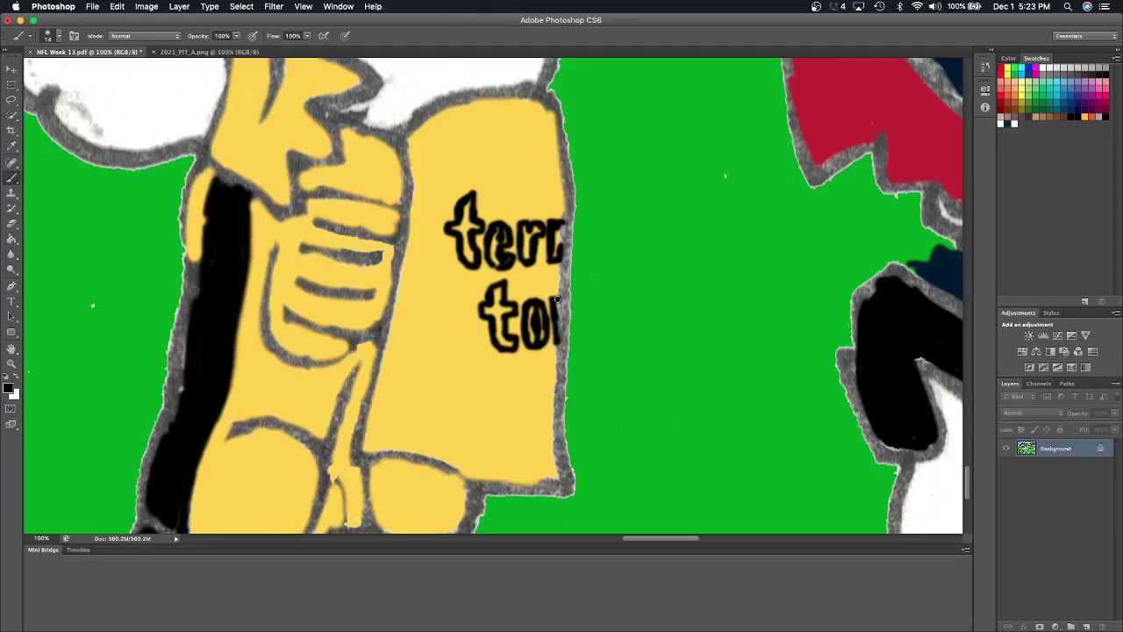
{"action": "key", "text": "ctrl+minus"}
Sample the navy jersey colour and finish the letter B on the red sign.
{"action": "key", "text": "ctrl+minus"}
{"action": "key", "text": "ctrl+minus"}
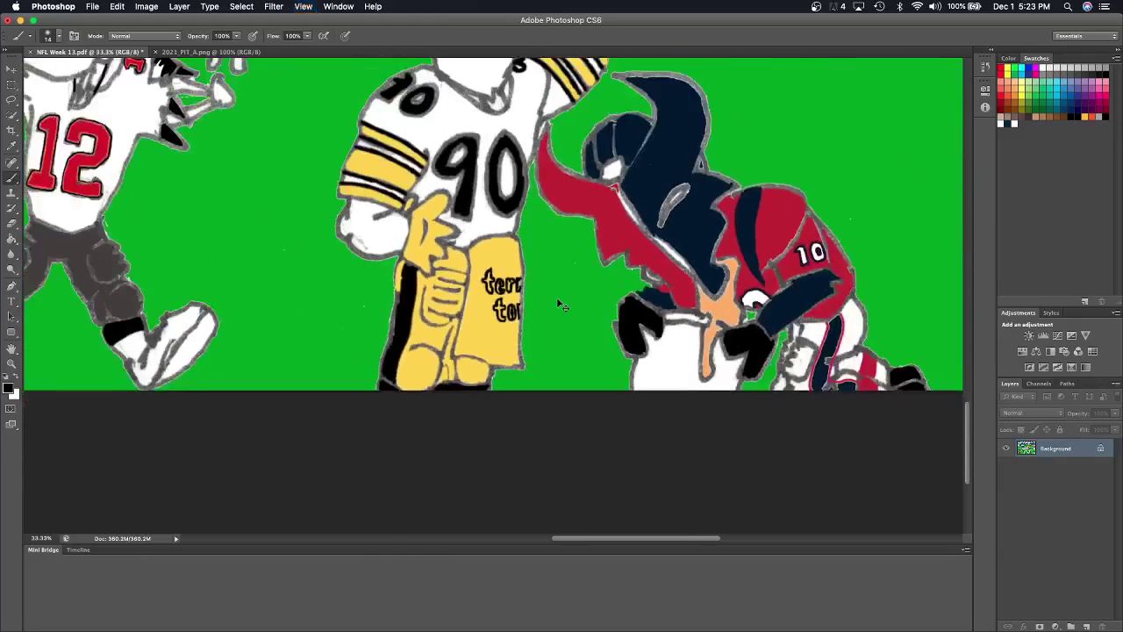
{"action": "key", "text": "ctrl+minus"}
{"action": "scroll", "coordinate": [557, 298], "scroll_direction": "up", "scroll_amount": 1}
{"action": "scroll", "coordinate": [556, 299], "scroll_direction": "up", "scroll_amount": 8}
{"action": "scroll", "coordinate": [556, 298], "scroll_direction": "up", "scroll_amount": 3}
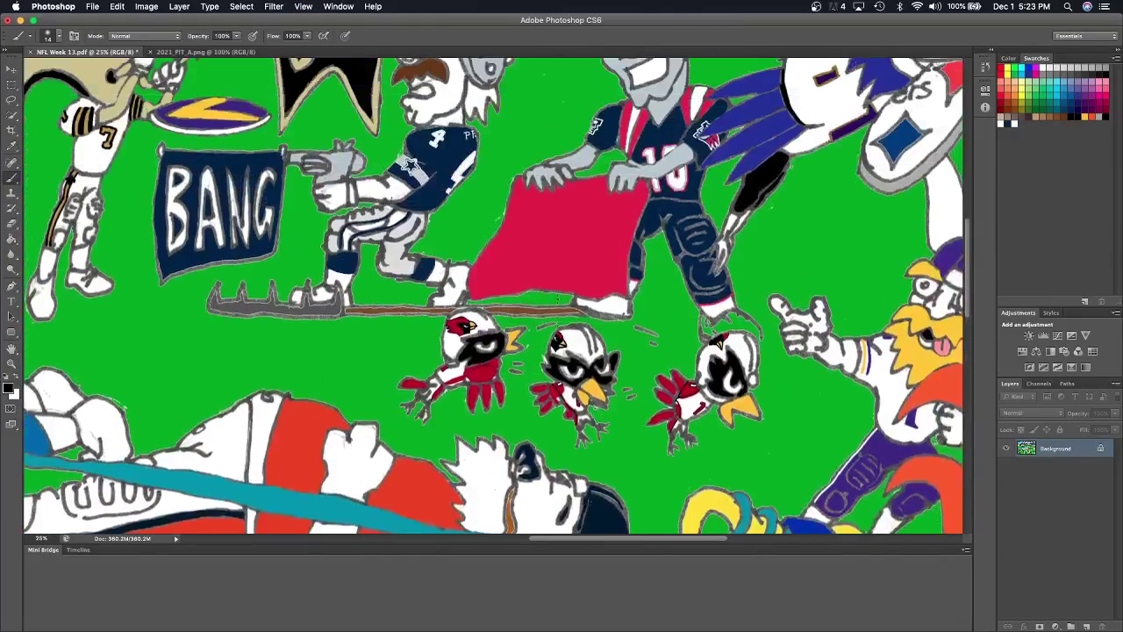
{"action": "scroll", "coordinate": [556, 298], "scroll_direction": "up", "scroll_amount": 4}
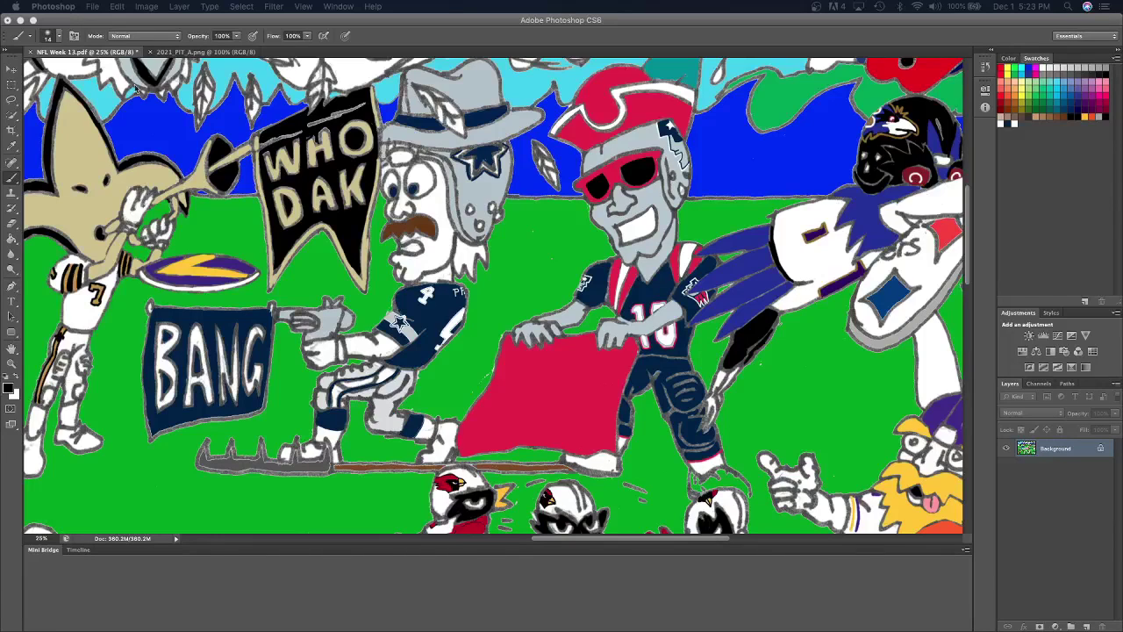
{"action": "left_click", "coordinate": [11, 147]}
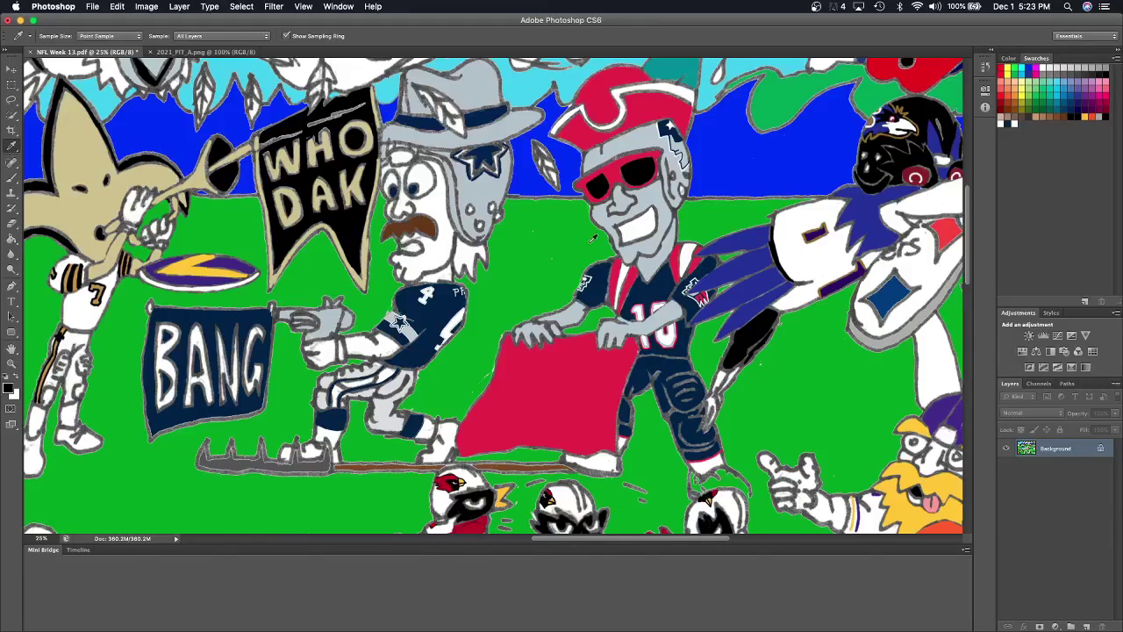
{"action": "left_click", "coordinate": [656, 295]}
{"action": "left_click", "coordinate": [11, 180]}
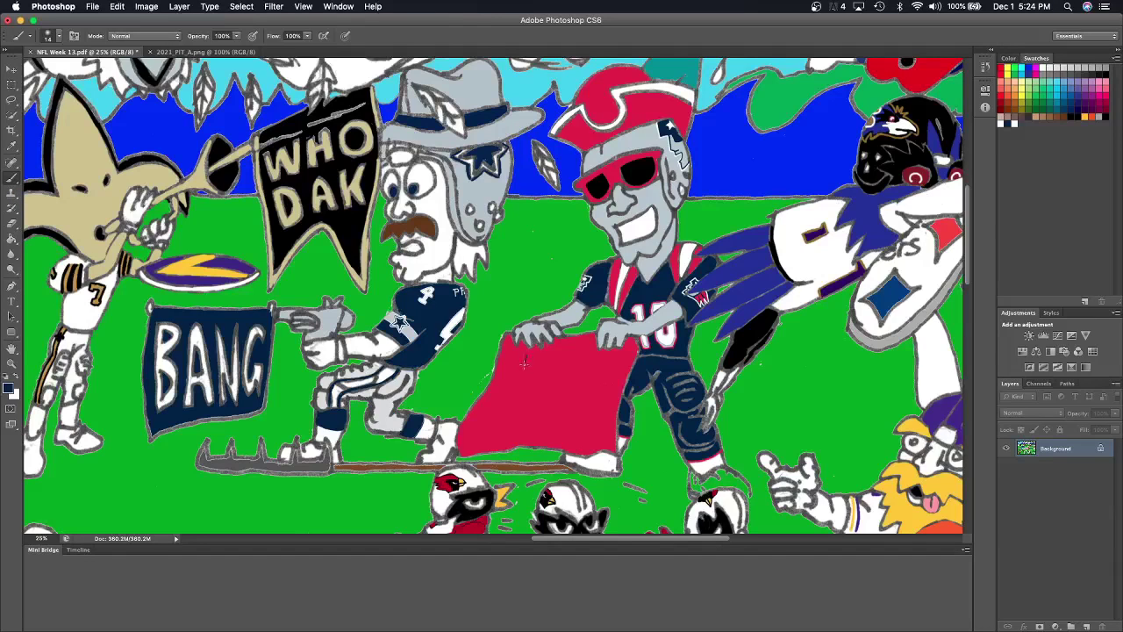
{"action": "mouse_move", "coordinate": [531, 360]}
{"action": "left_mouse_down"}
{"action": "mouse_move", "coordinate": [540, 373]}
{"action": "mouse_move", "coordinate": [561, 362]}
{"action": "mouse_move", "coordinate": [548, 354]}
{"action": "mouse_move", "coordinate": [570, 381]}
{"action": "left_mouse_up"}
Zoom in to 66.7% centred on the BOO sign.
{"action": "key", "text": "ctrl+minus"}
{"action": "key", "text": "ctrl+plus"}
{"action": "key", "text": "ctrl+plus"}
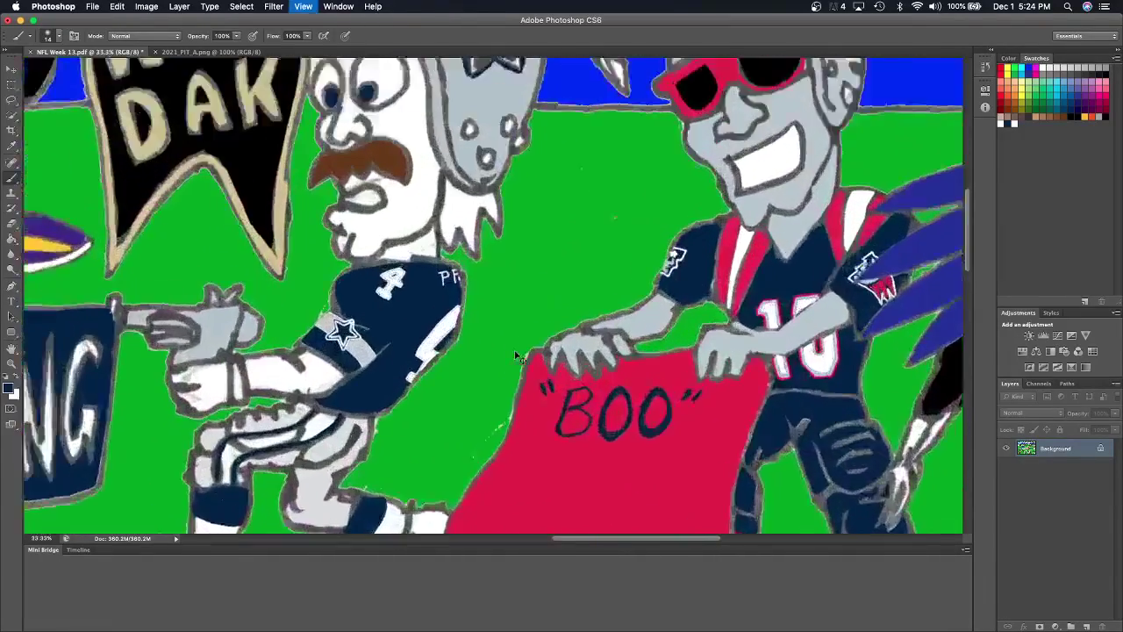
{"action": "key", "text": "ctrl+plus"}
{"action": "scroll", "coordinate": [515, 351], "scroll_direction": "down", "scroll_amount": 3}
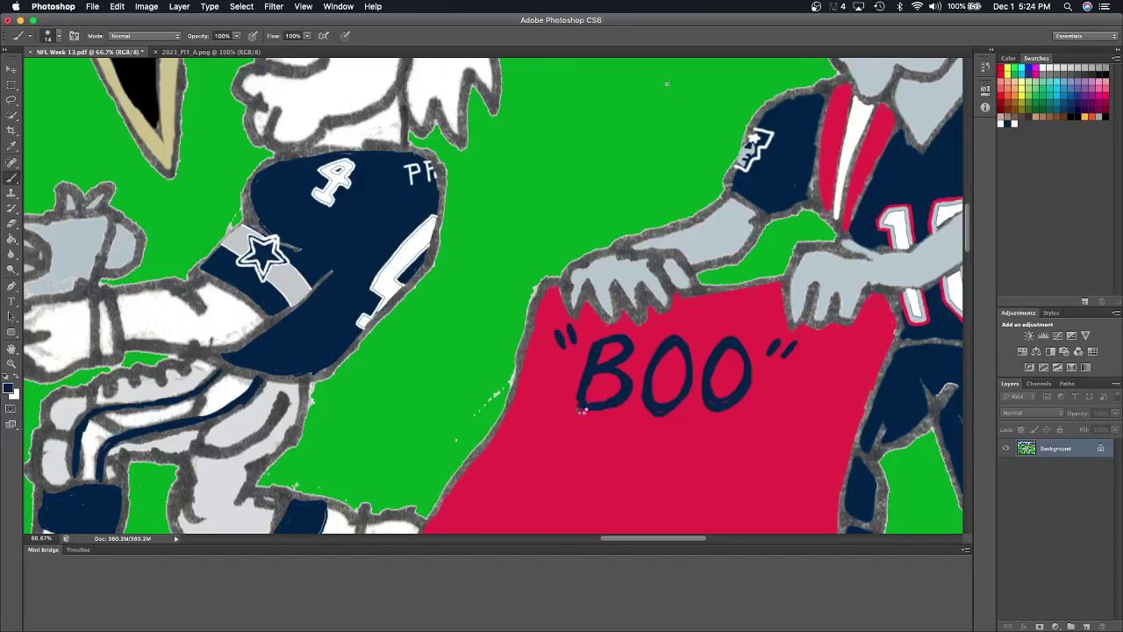
Thicken the B and touch up both O's of BOO in navy.
{"action": "mouse_move", "coordinate": [599, 404]}
{"action": "left_mouse_down"}
{"action": "mouse_move", "coordinate": [578, 392]}
{"action": "mouse_move", "coordinate": [588, 367]}
{"action": "mouse_move", "coordinate": [574, 401]}
{"action": "left_mouse_up"}
{"action": "left_click_drag", "start_coordinate": [686, 348], "coordinate": [685, 398]}
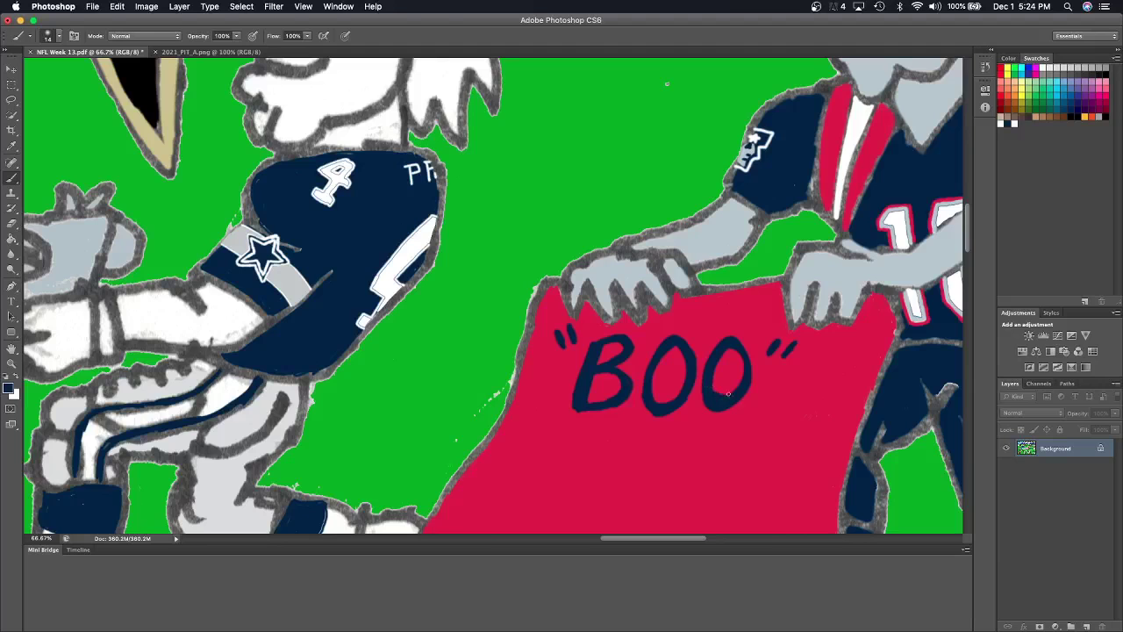
{"action": "left_click_drag", "start_coordinate": [755, 365], "coordinate": [746, 391]}
{"action": "scroll", "coordinate": [724, 401], "scroll_direction": "down", "scroll_amount": 1}
{"action": "scroll", "coordinate": [725, 401], "scroll_direction": "down", "scroll_amount": 3}
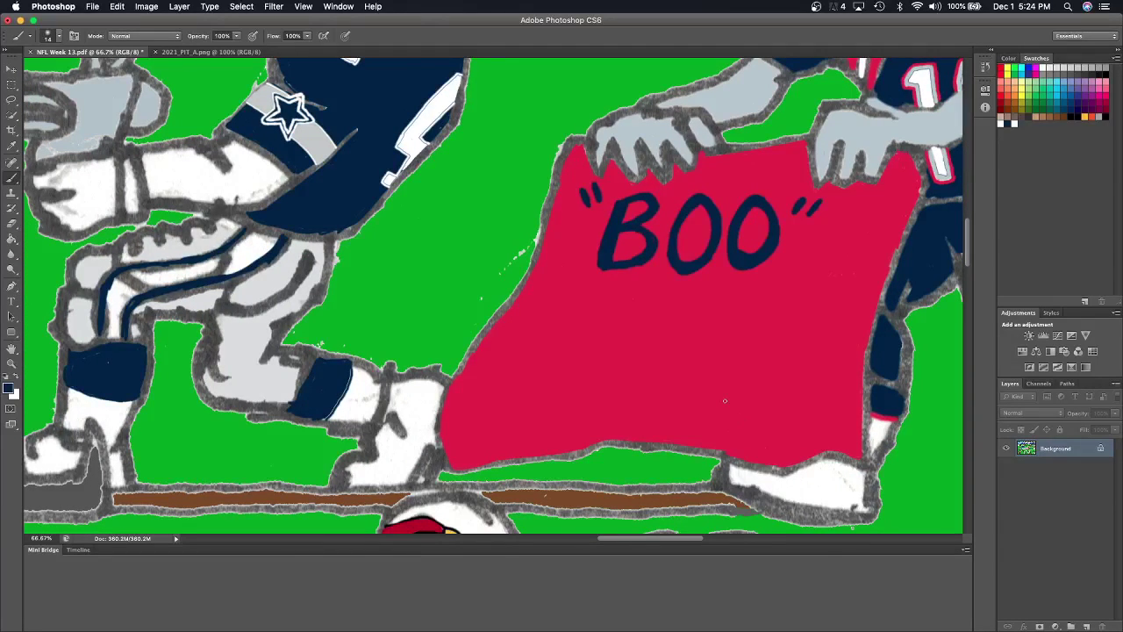
Hand-letter 'FFALO' in navy below BOO on the red sign.
{"action": "left_click_drag", "start_coordinate": [526, 310], "coordinate": [506, 356]}
{"action": "mouse_move", "coordinate": [521, 314]}
{"action": "left_mouse_down"}
{"action": "mouse_move", "coordinate": [549, 304]}
{"action": "mouse_move", "coordinate": [533, 327]}
{"action": "left_mouse_up"}
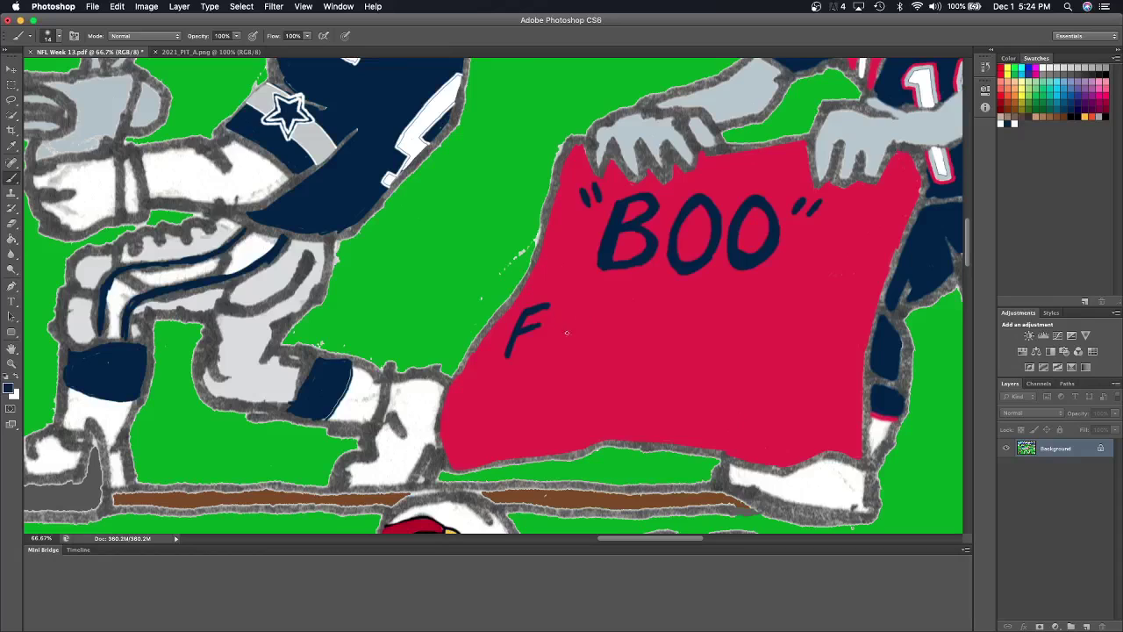
{"action": "left_click_drag", "start_coordinate": [573, 308], "coordinate": [552, 369]}
{"action": "mouse_move", "coordinate": [566, 313]}
{"action": "left_mouse_down"}
{"action": "mouse_move", "coordinate": [603, 303]}
{"action": "mouse_move", "coordinate": [587, 323]}
{"action": "left_mouse_up"}
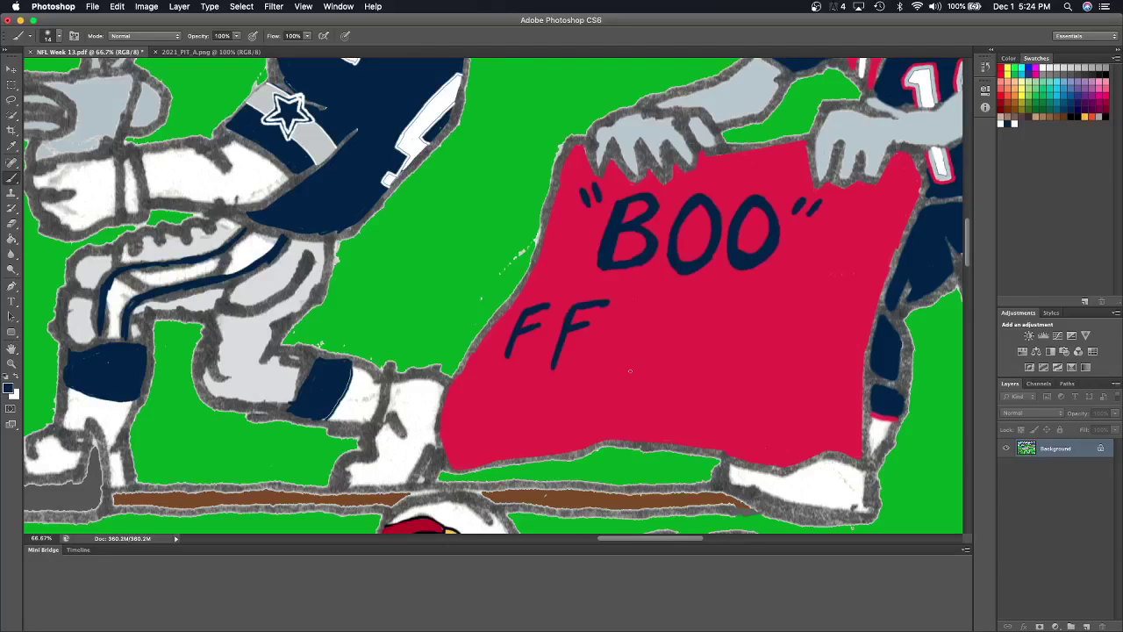
{"action": "mouse_move", "coordinate": [613, 366]}
{"action": "left_mouse_down"}
{"action": "mouse_move", "coordinate": [644, 302]}
{"action": "mouse_move", "coordinate": [654, 376]}
{"action": "left_mouse_up"}
{"action": "left_click_drag", "start_coordinate": [630, 333], "coordinate": [653, 331]}
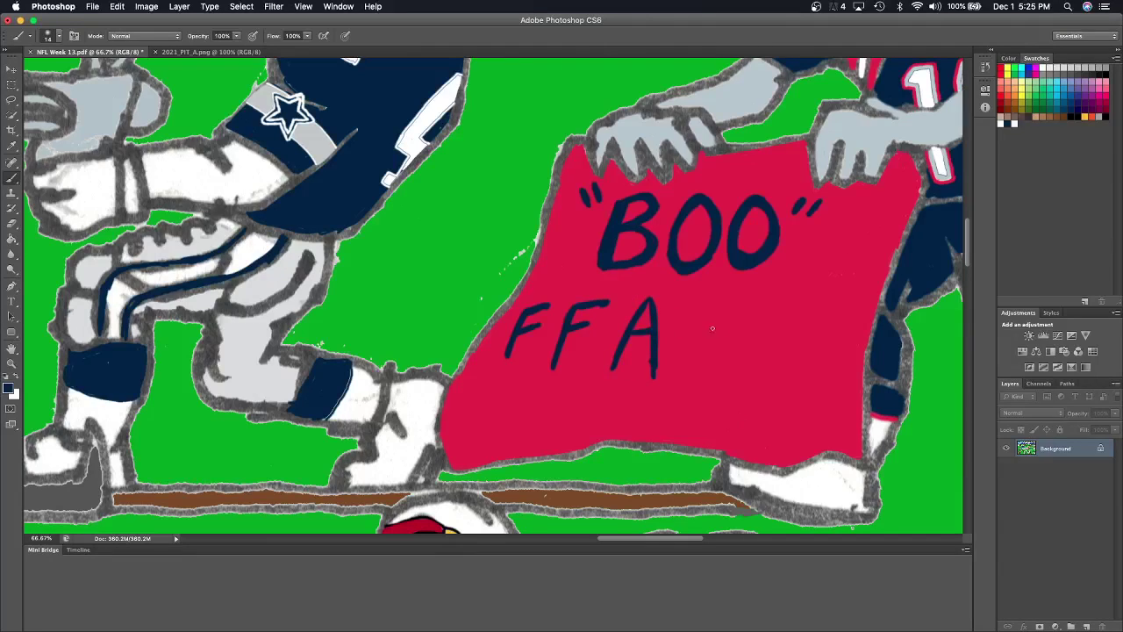
{"action": "mouse_move", "coordinate": [714, 305]}
{"action": "left_mouse_down"}
{"action": "mouse_move", "coordinate": [689, 380]}
{"action": "mouse_move", "coordinate": [722, 377]}
{"action": "left_mouse_up"}
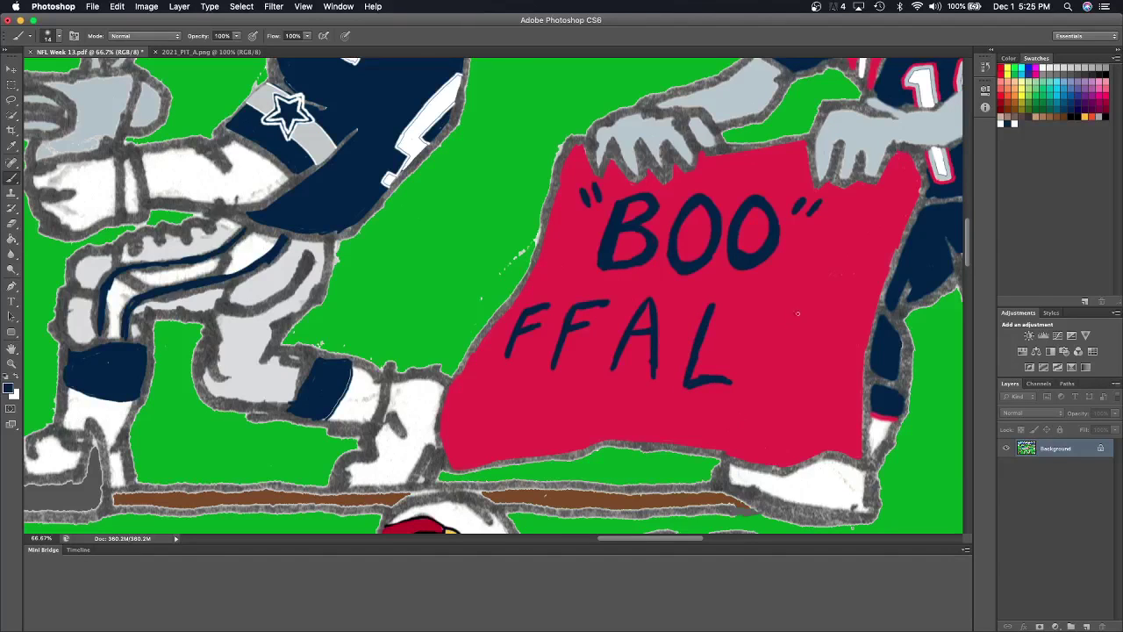
{"action": "mouse_move", "coordinate": [797, 313]}
{"action": "left_mouse_down"}
{"action": "mouse_move", "coordinate": [765, 338]}
{"action": "mouse_move", "coordinate": [781, 386]}
{"action": "mouse_move", "coordinate": [815, 324]}
{"action": "mouse_move", "coordinate": [795, 309]}
{"action": "left_mouse_up"}
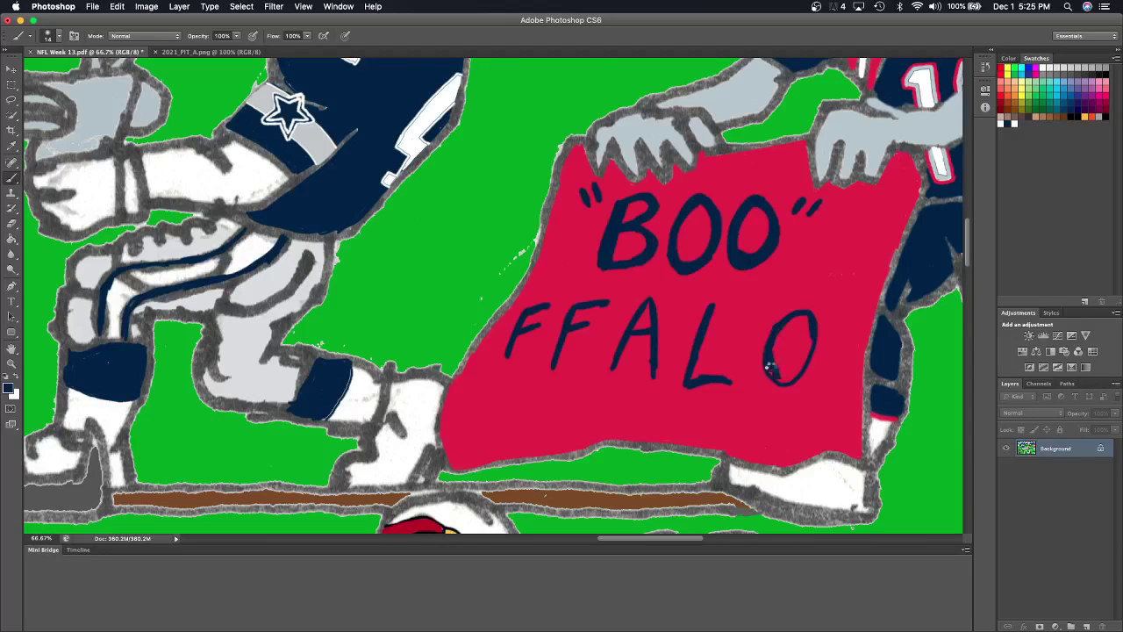
{"action": "left_click_drag", "start_coordinate": [805, 360], "coordinate": [811, 332]}
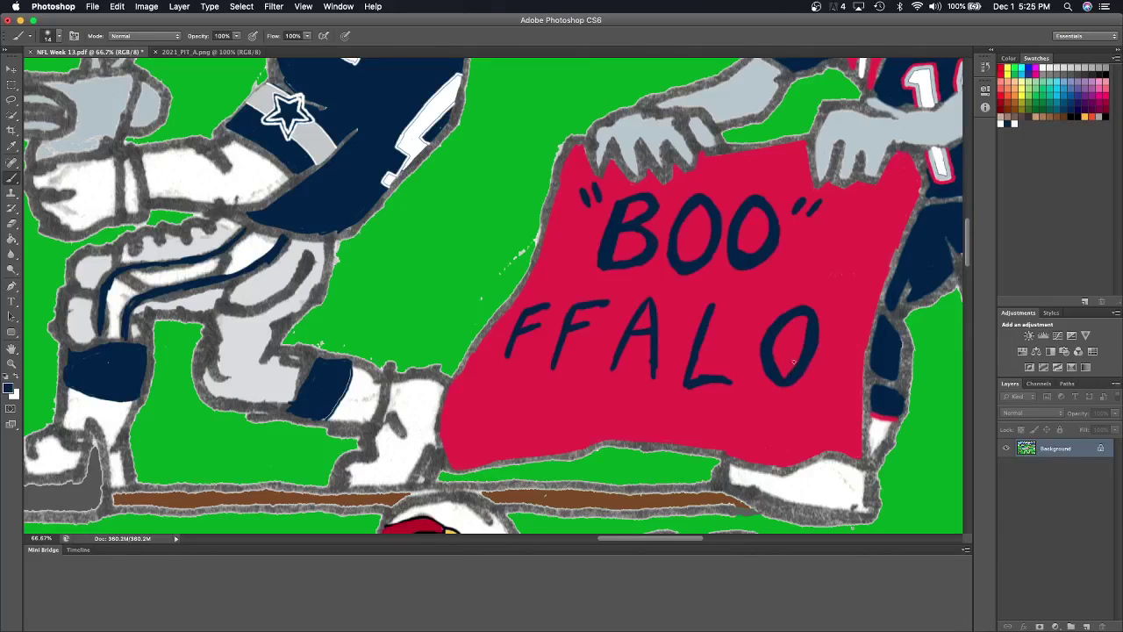
Retrace the L, A and both F's of FFALO to thicken them.
{"action": "mouse_move", "coordinate": [712, 307]}
{"action": "left_mouse_down"}
{"action": "mouse_move", "coordinate": [684, 375]}
{"action": "mouse_move", "coordinate": [730, 379]}
{"action": "mouse_move", "coordinate": [719, 378]}
{"action": "left_mouse_up"}
{"action": "mouse_move", "coordinate": [639, 312]}
{"action": "left_mouse_down"}
{"action": "mouse_move", "coordinate": [607, 379]}
{"action": "mouse_move", "coordinate": [617, 360]}
{"action": "left_mouse_up"}
{"action": "left_click_drag", "start_coordinate": [643, 304], "coordinate": [654, 378]}
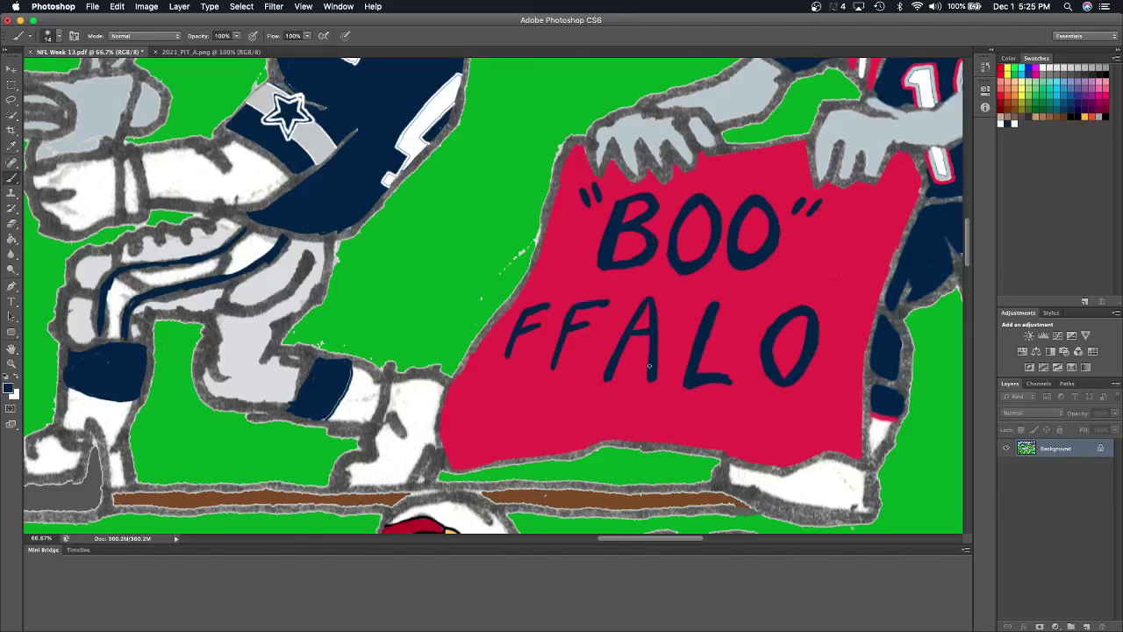
{"action": "left_click_drag", "start_coordinate": [641, 334], "coordinate": [646, 328]}
{"action": "left_click_drag", "start_coordinate": [726, 372], "coordinate": [729, 377]}
{"action": "mouse_move", "coordinate": [583, 323]}
{"action": "left_mouse_down"}
{"action": "mouse_move", "coordinate": [553, 356]}
{"action": "mouse_move", "coordinate": [498, 379]}
{"action": "left_mouse_up"}
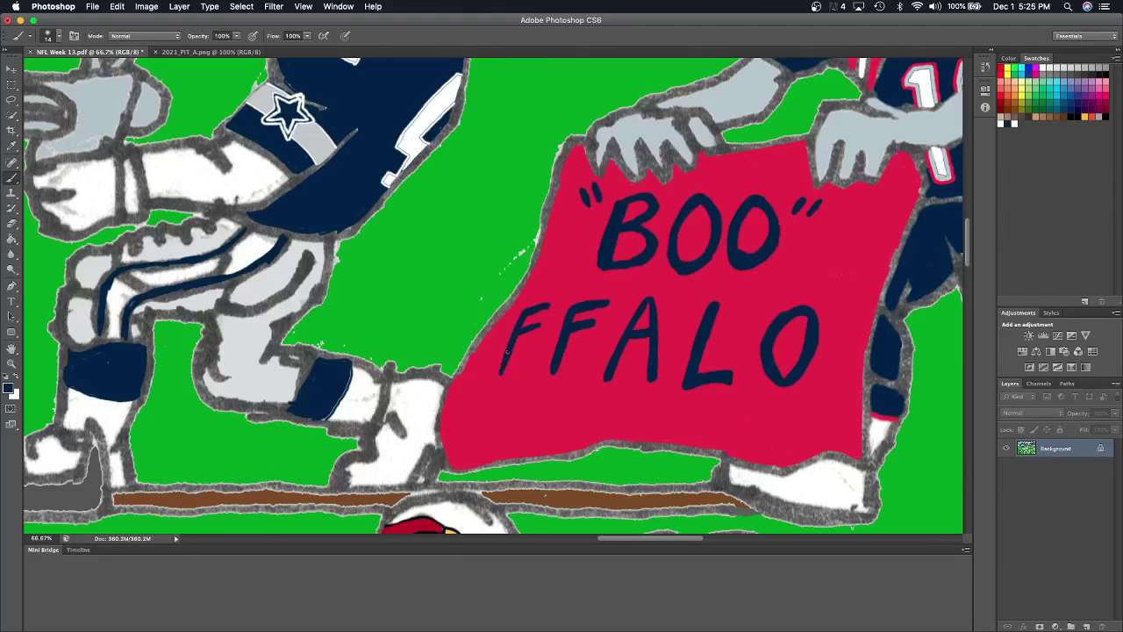
{"action": "left_click_drag", "start_coordinate": [516, 333], "coordinate": [531, 304]}
Zoom out and close the 2021_PIT_A.png reference document.
{"action": "key", "text": "super+minus"}
{"action": "key", "text": "super+minus"}
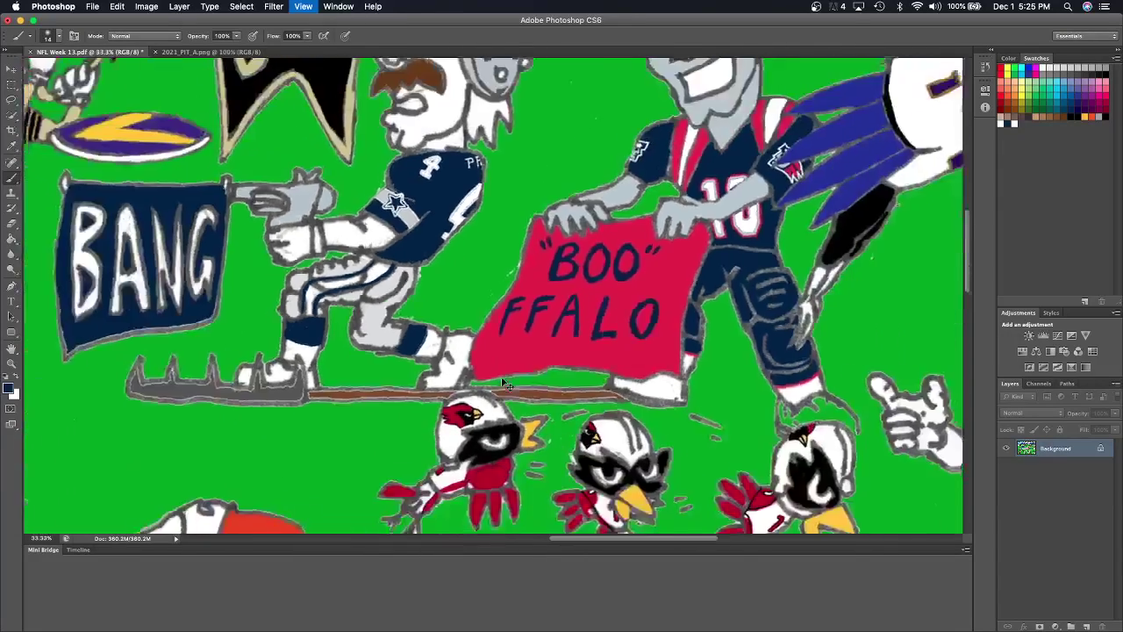
{"action": "key", "text": "super+minus"}
{"action": "key", "text": "super+minus"}
{"action": "key", "text": "super+minus"}
{"action": "key", "text": "super+minus"}
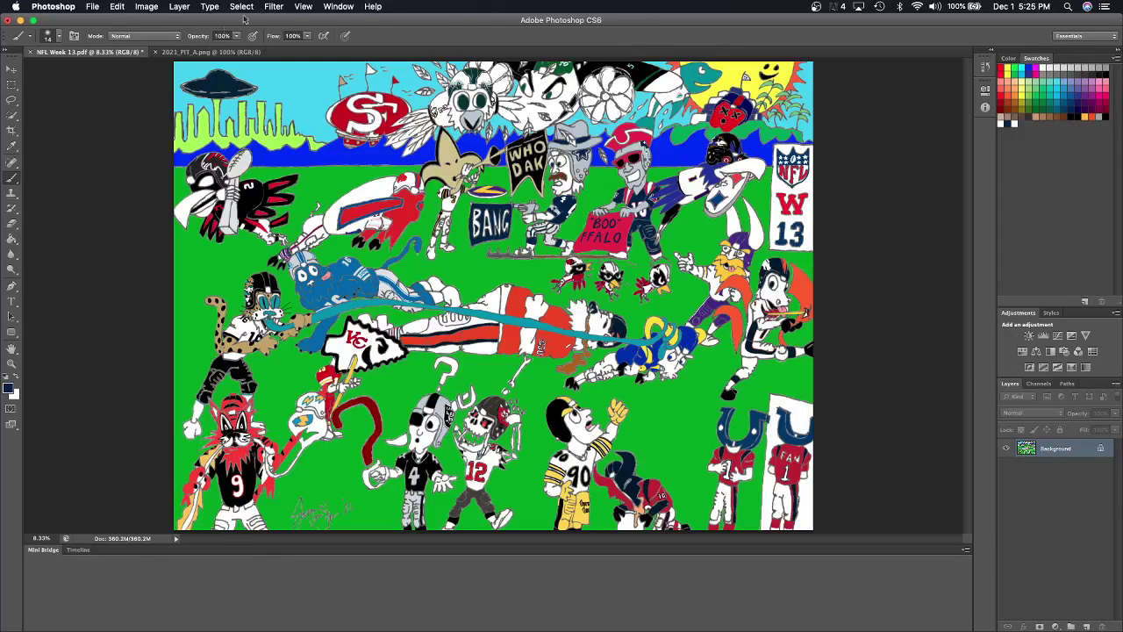
{"action": "left_click", "coordinate": [157, 52]}
Zoom to the bottom of the artwork and sample the field green with the Eyedropper.
{"action": "key", "text": "super+equal"}
{"action": "key", "text": "super+equal"}
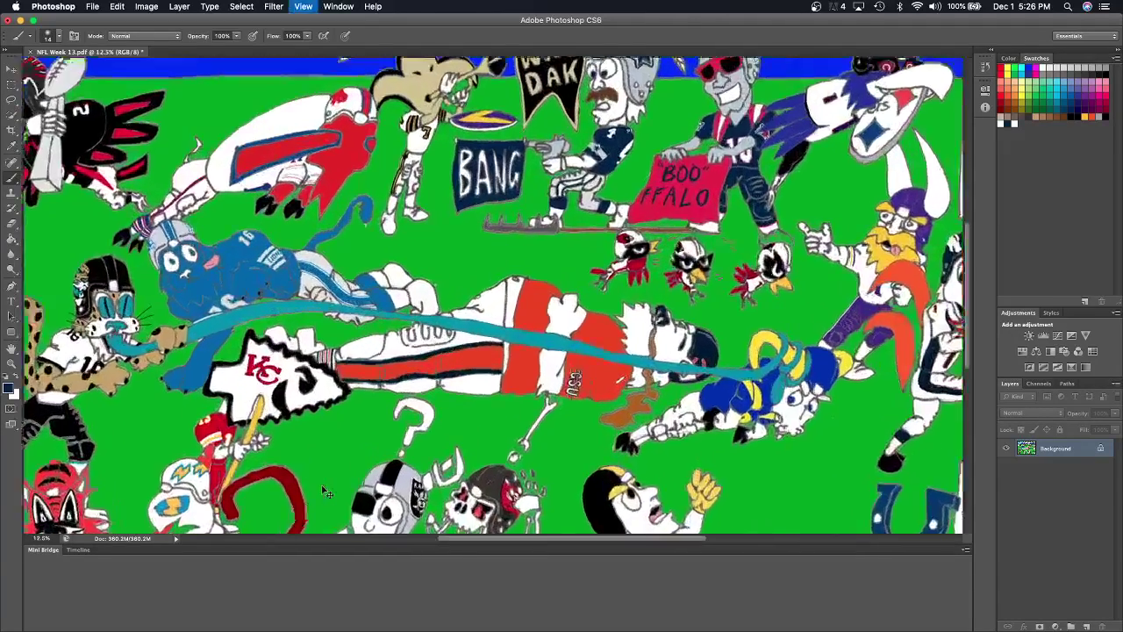
{"action": "key", "text": "super+equal"}
{"action": "key", "text": "super+equal"}
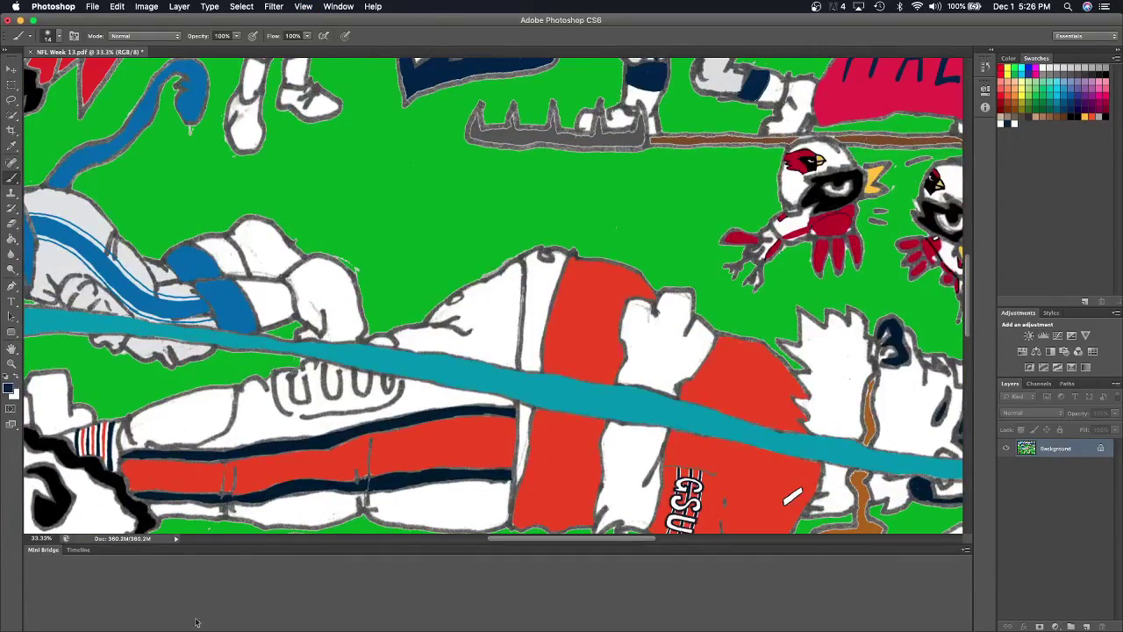
{"action": "scroll", "coordinate": [330, 284], "scroll_direction": "down", "scroll_amount": 5}
{"action": "scroll", "coordinate": [330, 284], "scroll_direction": "left", "scroll_amount": 5}
{"action": "scroll", "coordinate": [395, 263], "scroll_direction": "down", "scroll_amount": 5}
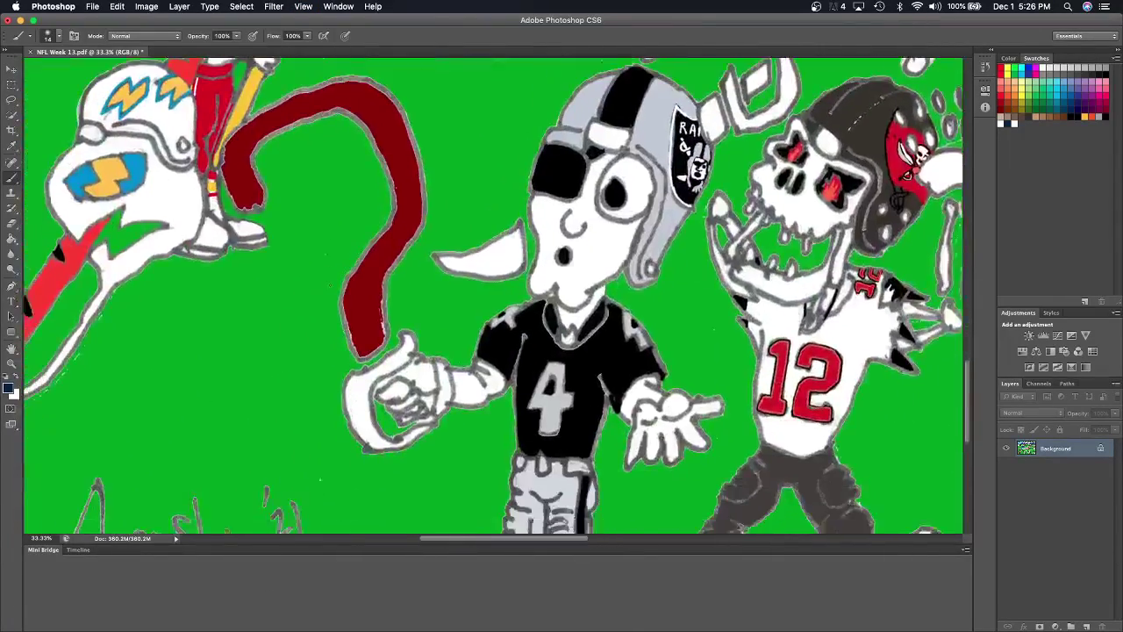
{"action": "scroll", "coordinate": [482, 228], "scroll_direction": "down", "scroll_amount": 5}
{"action": "scroll", "coordinate": [570, 193], "scroll_direction": "down", "scroll_amount": 5}
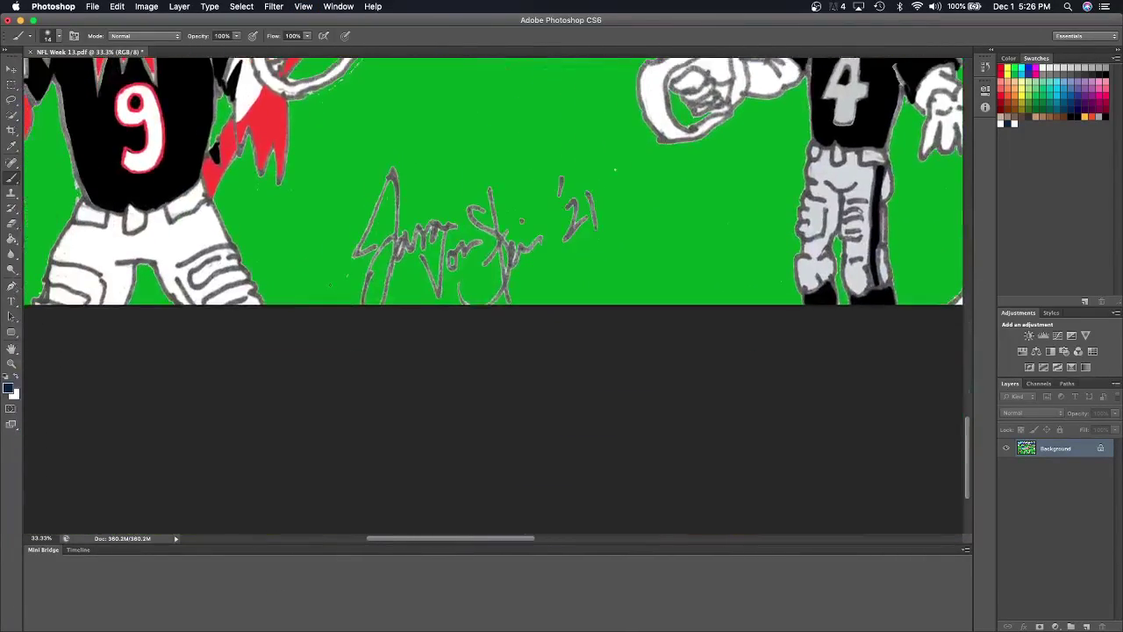
{"action": "left_click", "coordinate": [11, 146]}
{"action": "left_click", "coordinate": [320, 224]}
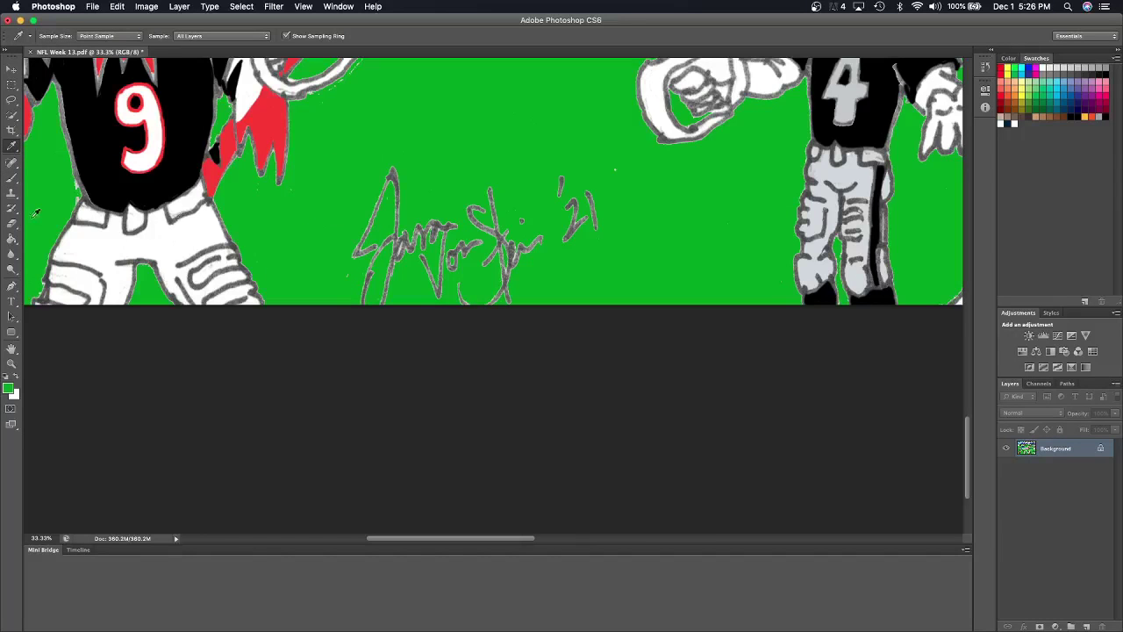
{"action": "left_click", "coordinate": [11, 178]}
Paint over the old grey signature and '21 with a 39 px green brush.
{"action": "left_click", "coordinate": [60, 36]}
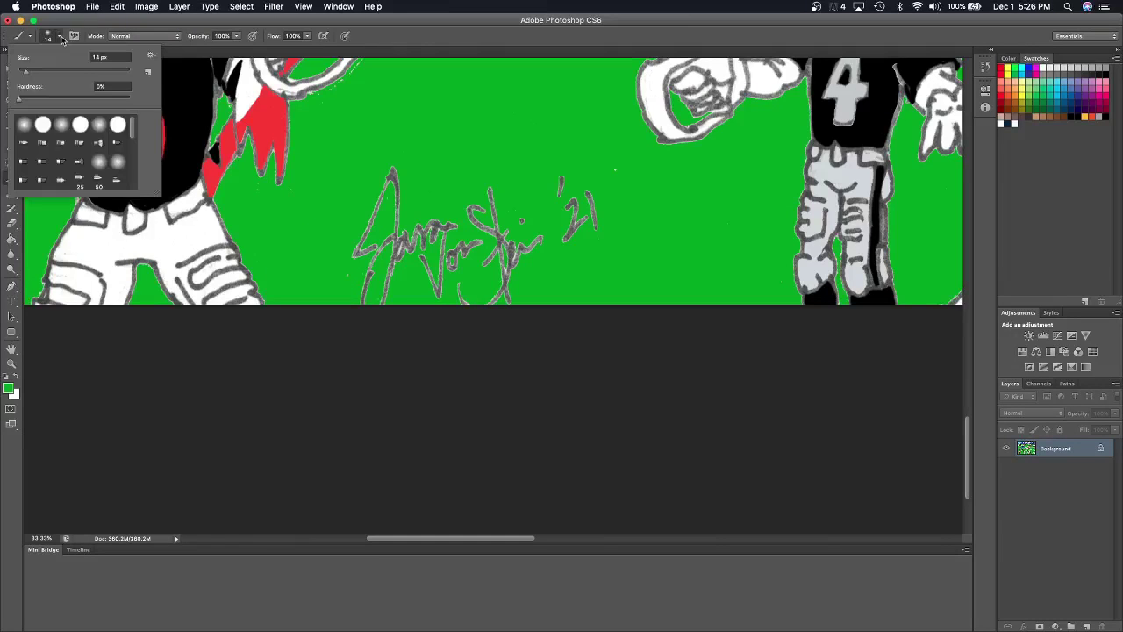
{"action": "left_click_drag", "start_coordinate": [25, 70], "coordinate": [40, 71]}
{"action": "left_click", "coordinate": [440, 224]}
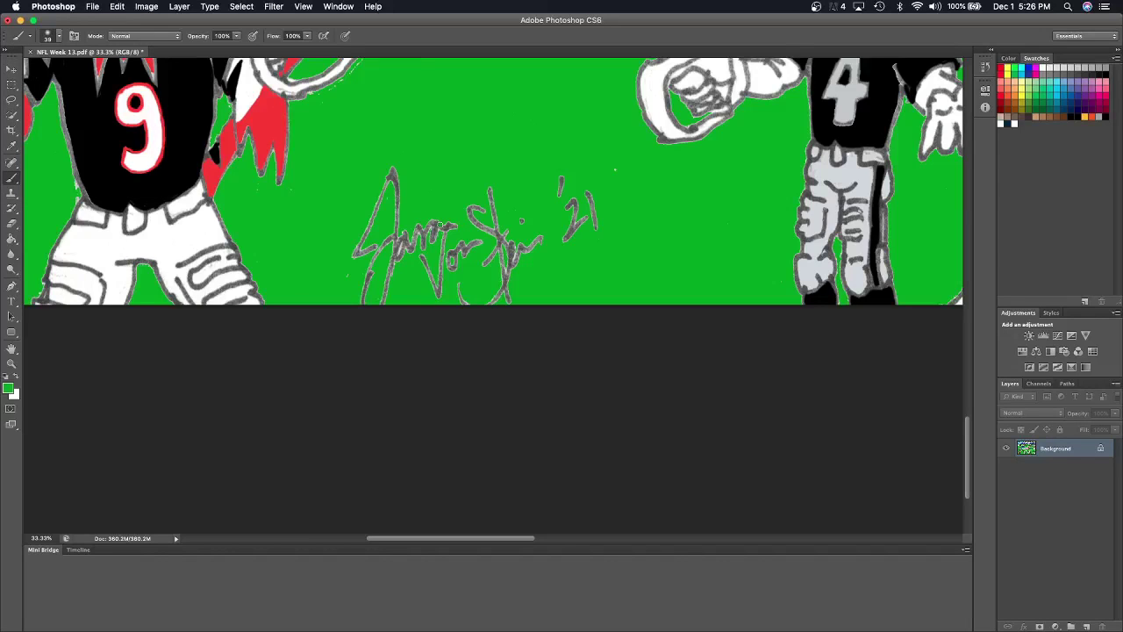
{"action": "mouse_move", "coordinate": [504, 272]}
{"action": "left_mouse_down"}
{"action": "mouse_move", "coordinate": [527, 250]}
{"action": "mouse_move", "coordinate": [486, 254]}
{"action": "mouse_move", "coordinate": [574, 202]}
{"action": "mouse_move", "coordinate": [445, 207]}
{"action": "mouse_move", "coordinate": [364, 263]}
{"action": "mouse_move", "coordinate": [395, 179]}
{"action": "mouse_move", "coordinate": [360, 254]}
{"action": "mouse_move", "coordinate": [367, 285]}
{"action": "left_mouse_up"}
{"action": "mouse_move", "coordinate": [361, 228]}
{"action": "left_mouse_down"}
{"action": "mouse_move", "coordinate": [362, 282]}
{"action": "mouse_move", "coordinate": [387, 271]}
{"action": "mouse_move", "coordinate": [387, 296]}
{"action": "mouse_move", "coordinate": [514, 300]}
{"action": "mouse_move", "coordinate": [430, 305]}
{"action": "mouse_move", "coordinate": [478, 282]}
{"action": "left_mouse_up"}
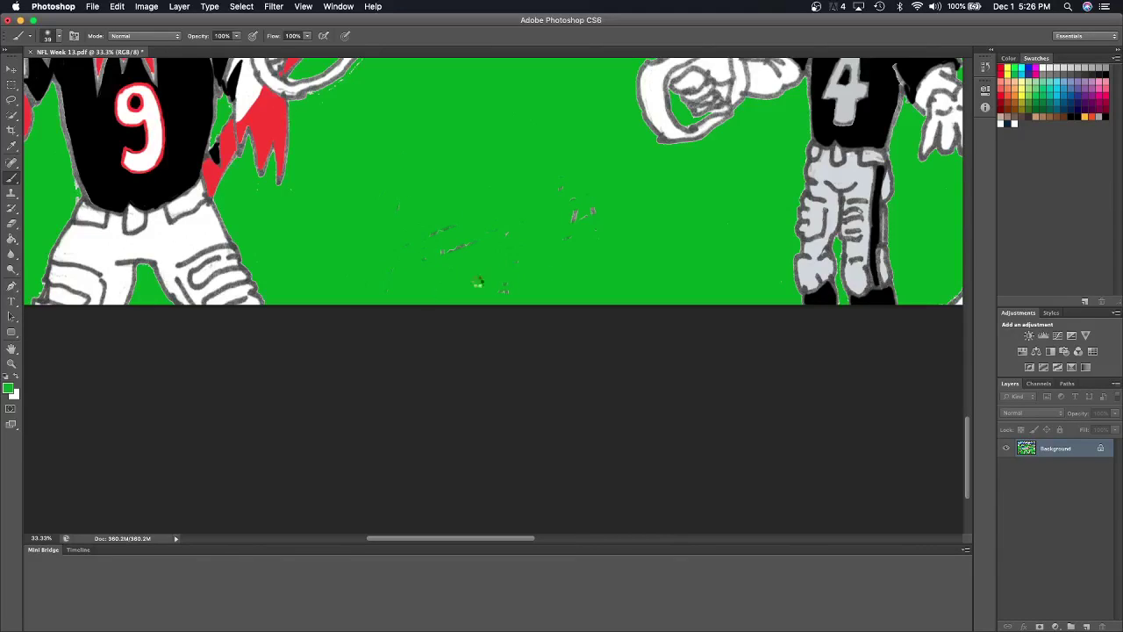
{"action": "left_click_drag", "start_coordinate": [596, 204], "coordinate": [578, 215]}
{"action": "mouse_move", "coordinate": [379, 275]}
{"action": "left_mouse_down"}
{"action": "mouse_move", "coordinate": [506, 219]}
{"action": "mouse_move", "coordinate": [433, 269]}
{"action": "mouse_move", "coordinate": [364, 240]}
{"action": "left_mouse_up"}
Hand-write a new black signature followed by '21 on the green field.
{"action": "left_click", "coordinate": [7, 376]}
{"action": "mouse_move", "coordinate": [391, 236]}
{"action": "left_mouse_down"}
{"action": "mouse_move", "coordinate": [430, 225]}
{"action": "mouse_move", "coordinate": [429, 244]}
{"action": "mouse_move", "coordinate": [458, 230]}
{"action": "mouse_move", "coordinate": [529, 167]}
{"action": "left_mouse_up"}
{"action": "mouse_move", "coordinate": [506, 237]}
{"action": "left_mouse_down"}
{"action": "mouse_move", "coordinate": [513, 251]}
{"action": "mouse_move", "coordinate": [542, 249]}
{"action": "left_mouse_up"}
{"action": "left_click_drag", "start_coordinate": [553, 205], "coordinate": [520, 298]}
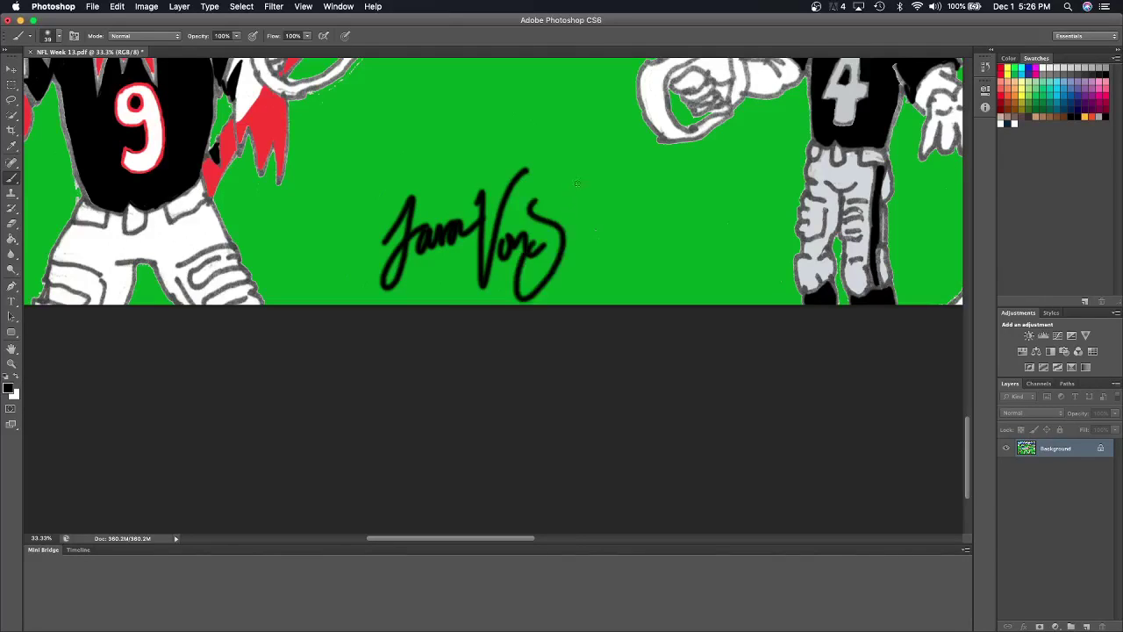
{"action": "left_click_drag", "start_coordinate": [577, 183], "coordinate": [559, 279]}
{"action": "mouse_move", "coordinate": [548, 235]}
{"action": "left_mouse_down"}
{"action": "mouse_move", "coordinate": [593, 205]}
{"action": "mouse_move", "coordinate": [579, 259]}
{"action": "mouse_move", "coordinate": [648, 230]}
{"action": "mouse_move", "coordinate": [675, 265]}
{"action": "left_mouse_up"}
{"action": "left_click", "coordinate": [601, 228]}
{"action": "left_click_drag", "start_coordinate": [681, 237], "coordinate": [674, 257]}
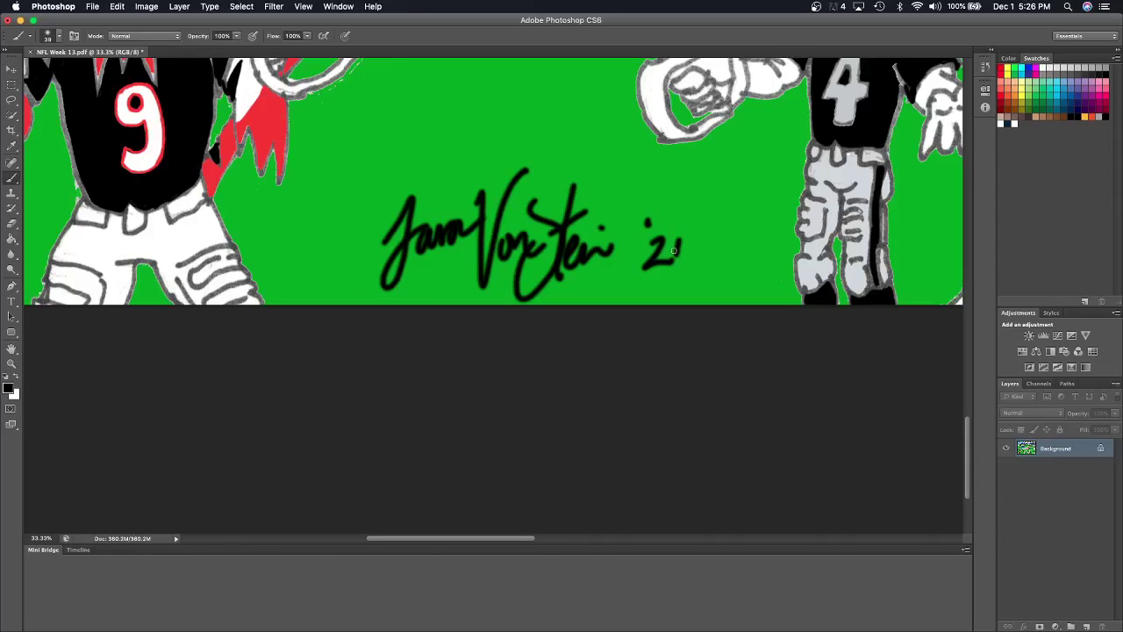
{"action": "key", "text": "super+minus"}
{"action": "key", "text": "super+minus"}
{"action": "key", "text": "super+minus"}
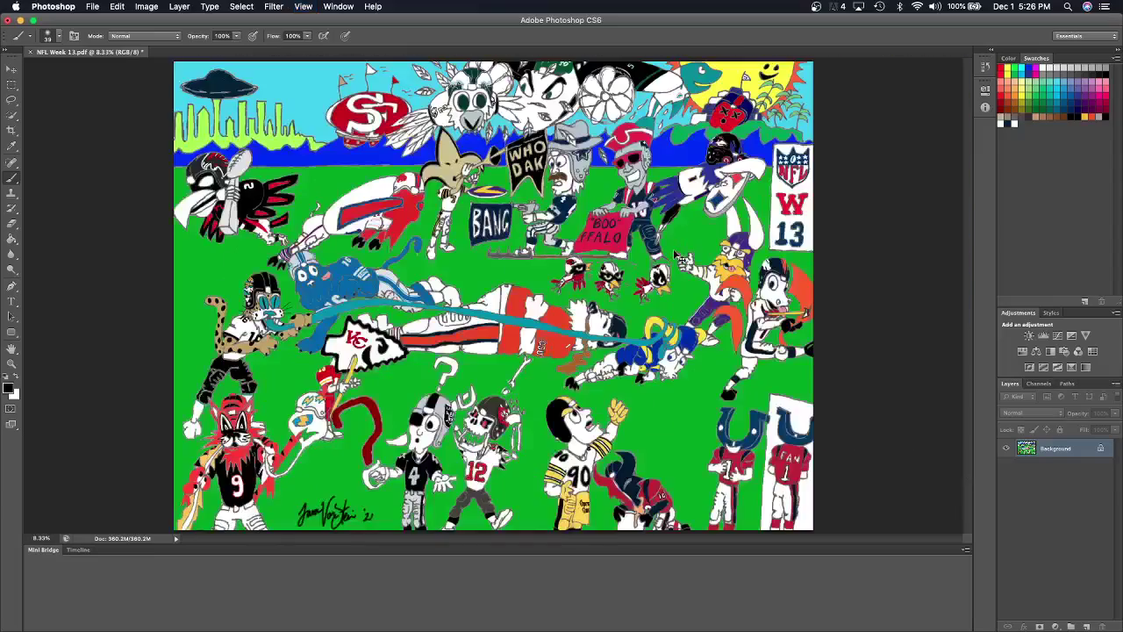
At 25% zoom, paint a stray mark near the blue tail with field green.
{"action": "key", "text": "super+plus"}
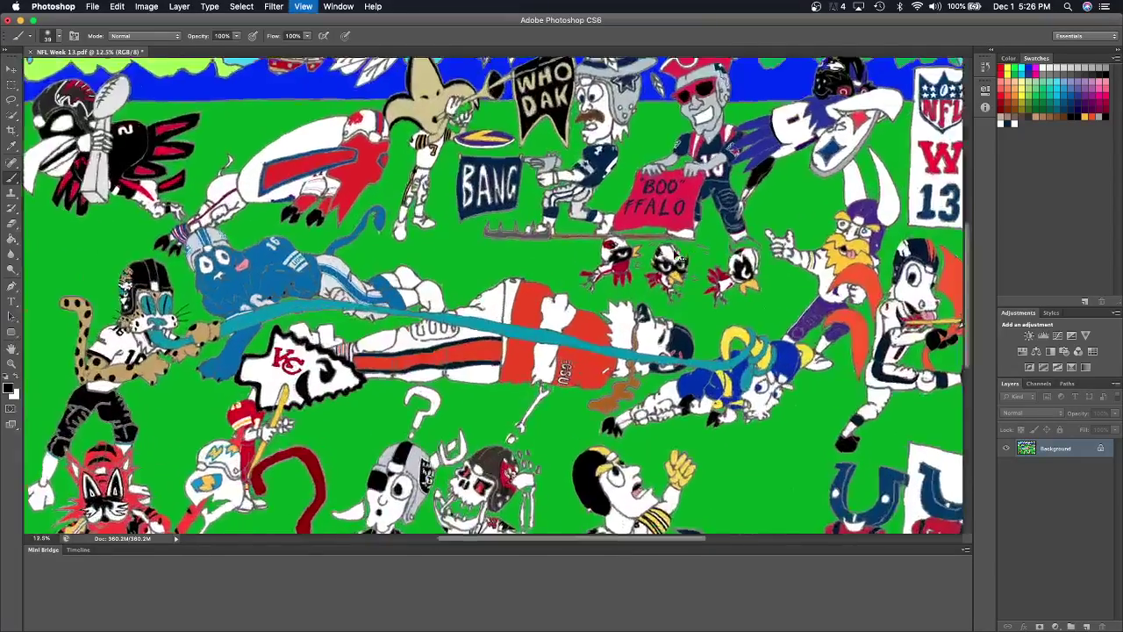
{"action": "key", "text": "super+plus"}
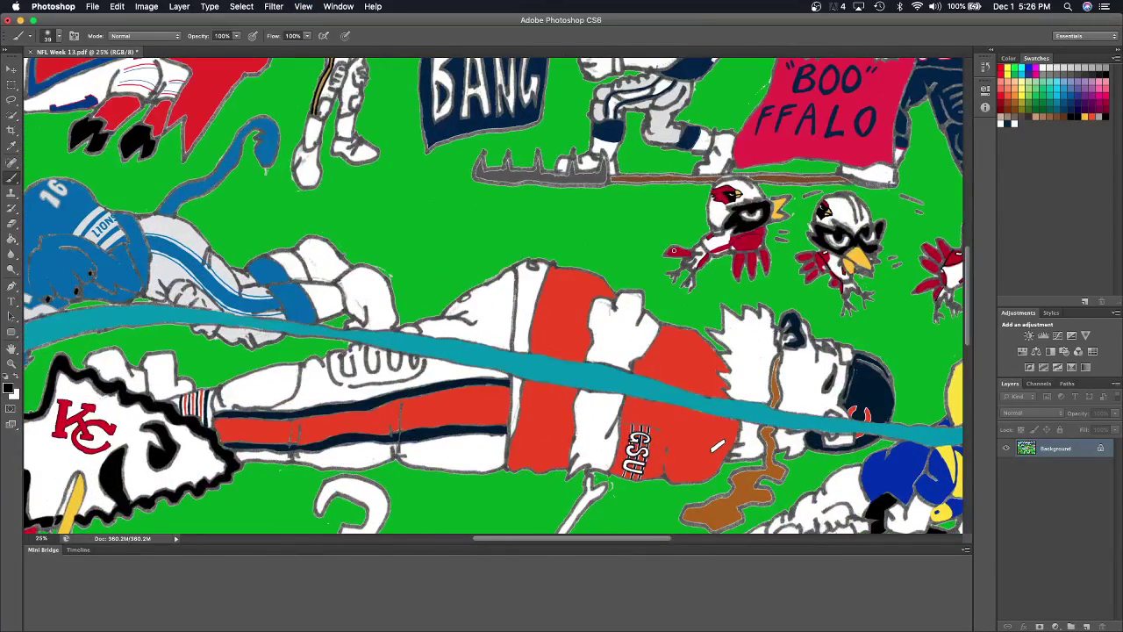
{"action": "key", "text": "i"}
{"action": "left_click", "coordinate": [410, 232]}
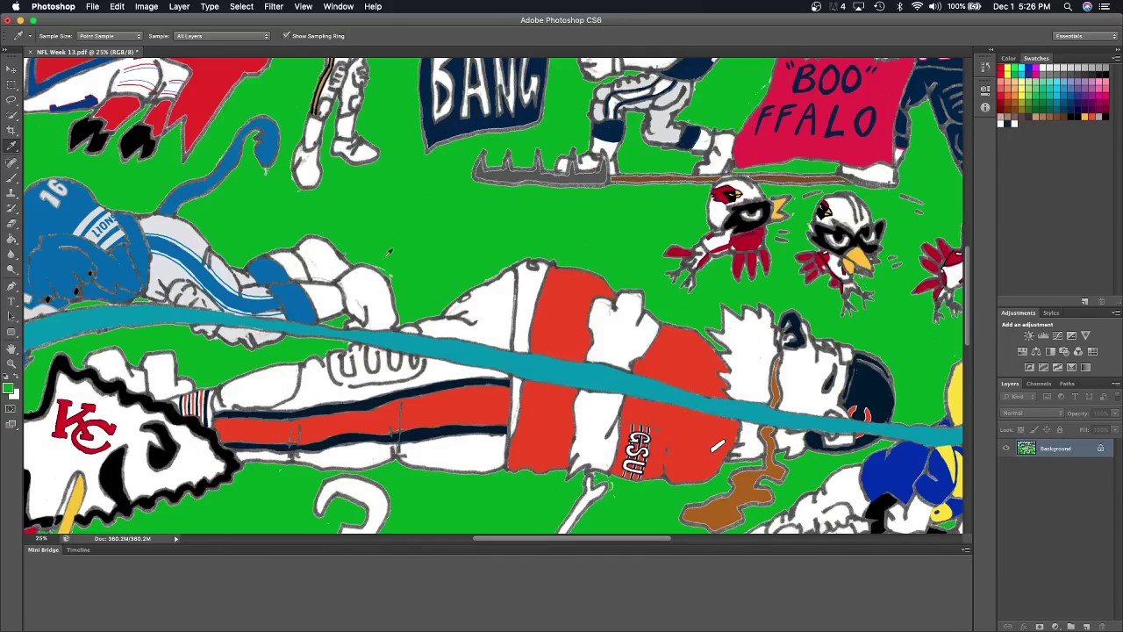
{"action": "left_click", "coordinate": [14, 178]}
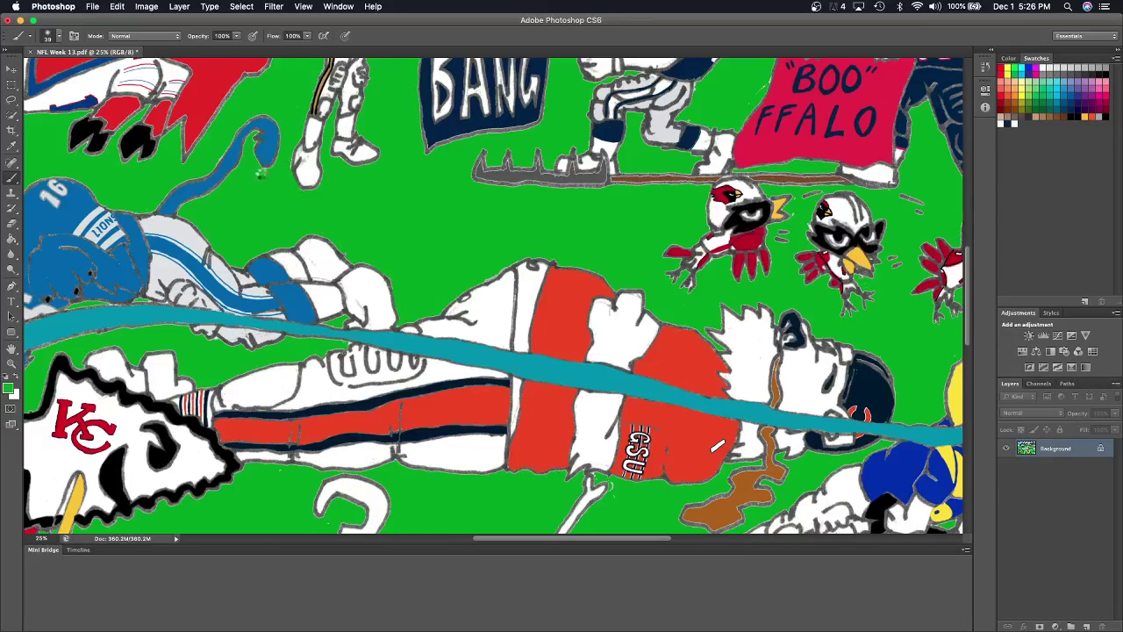
{"action": "left_click_drag", "start_coordinate": [260, 172], "coordinate": [272, 174]}
Zoom in to 66.7% on the Chiefs arrowhead and the player below it.
{"action": "scroll", "coordinate": [717, 446], "scroll_direction": "left", "scroll_amount": 10}
{"action": "scroll", "coordinate": [718, 446], "scroll_direction": "down", "scroll_amount": 4}
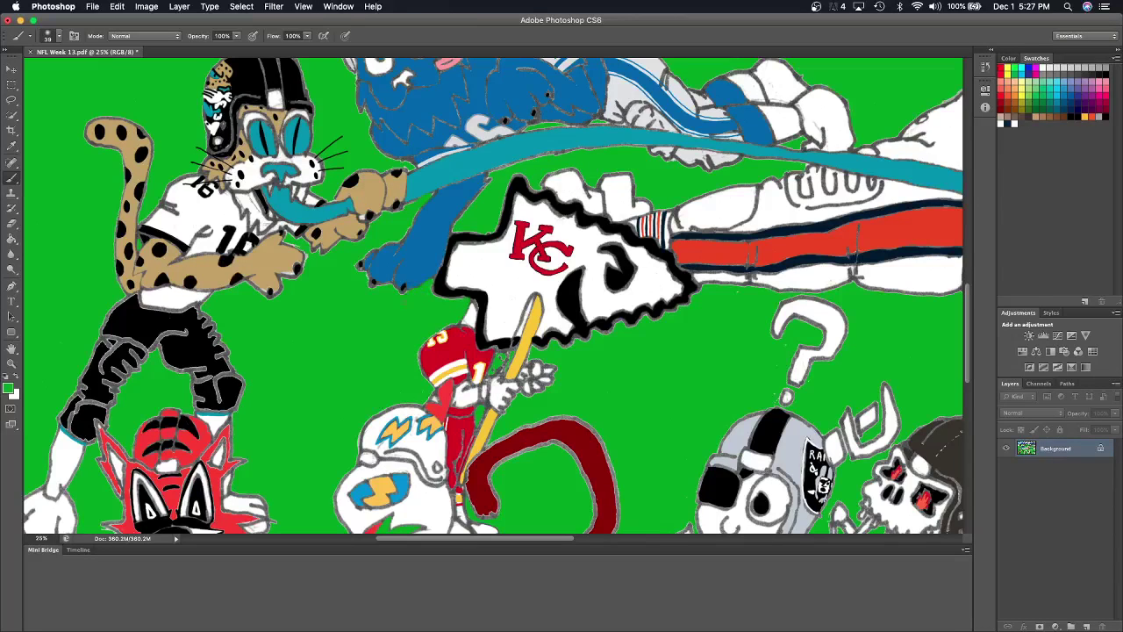
{"action": "key", "text": "super+plus"}
{"action": "key", "text": "super+plus"}
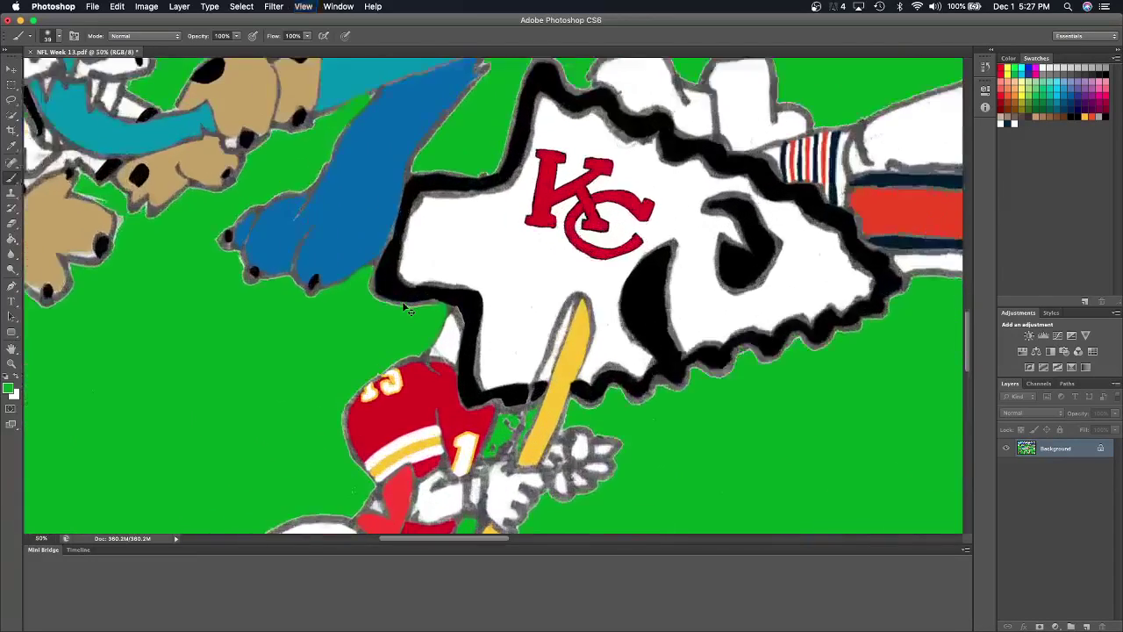
{"action": "key", "text": "super+plus"}
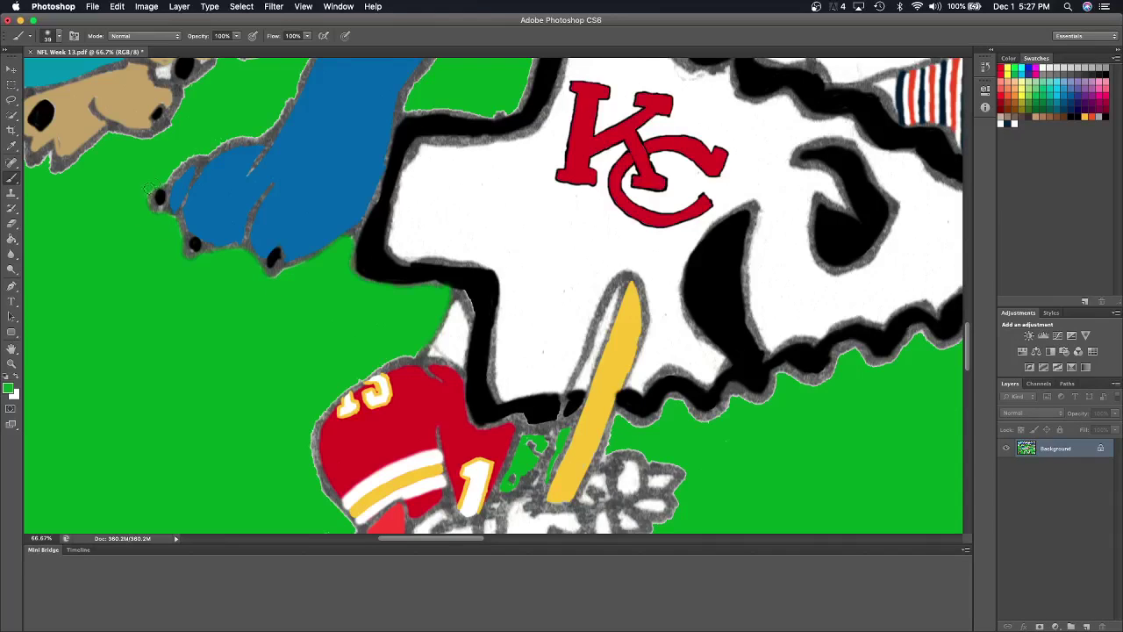
Set the brush size to 23 px in the brush preset picker.
{"action": "left_click", "coordinate": [59, 40]}
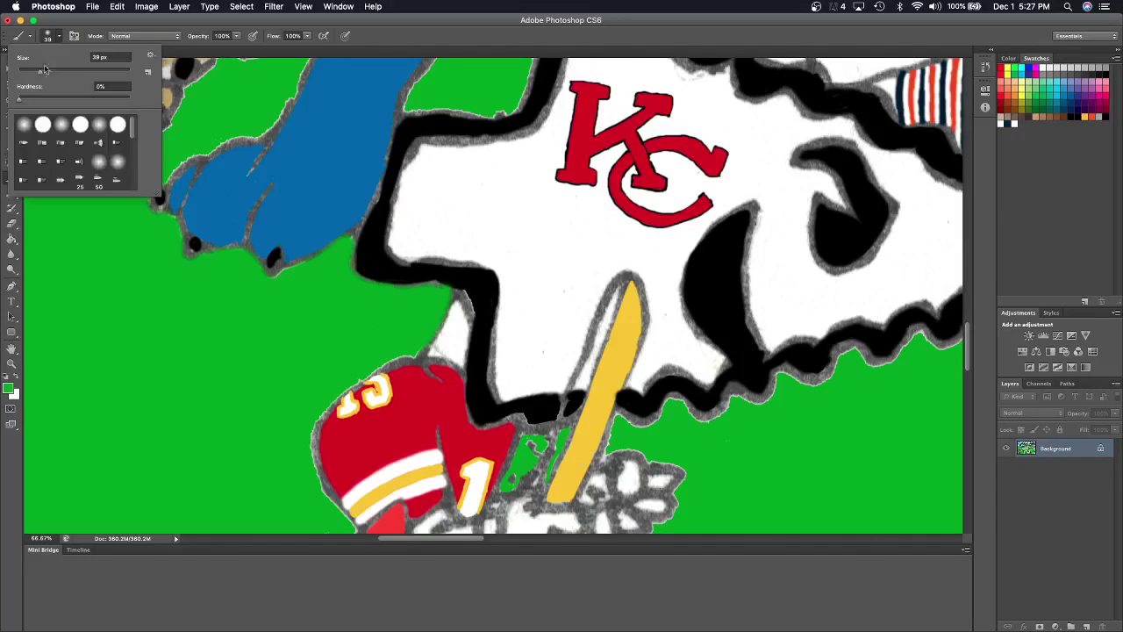
{"action": "left_click_drag", "start_coordinate": [40, 71], "coordinate": [33, 73]}
{"action": "scroll", "coordinate": [492, 298], "scroll_direction": "down", "scroll_amount": 5}
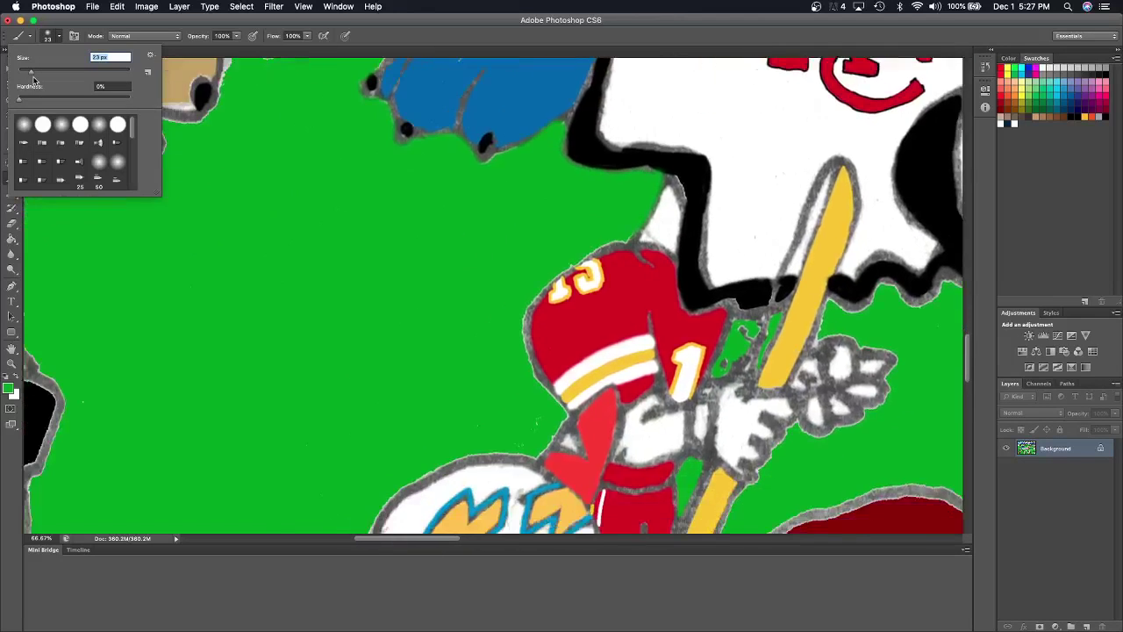
{"action": "scroll", "coordinate": [491, 299], "scroll_direction": "left", "scroll_amount": 5}
{"action": "key", "text": "Return"}
Paint field green over the grey left outline of the Chargers helmet.
{"action": "left_click_drag", "start_coordinate": [580, 221], "coordinate": [619, 311]}
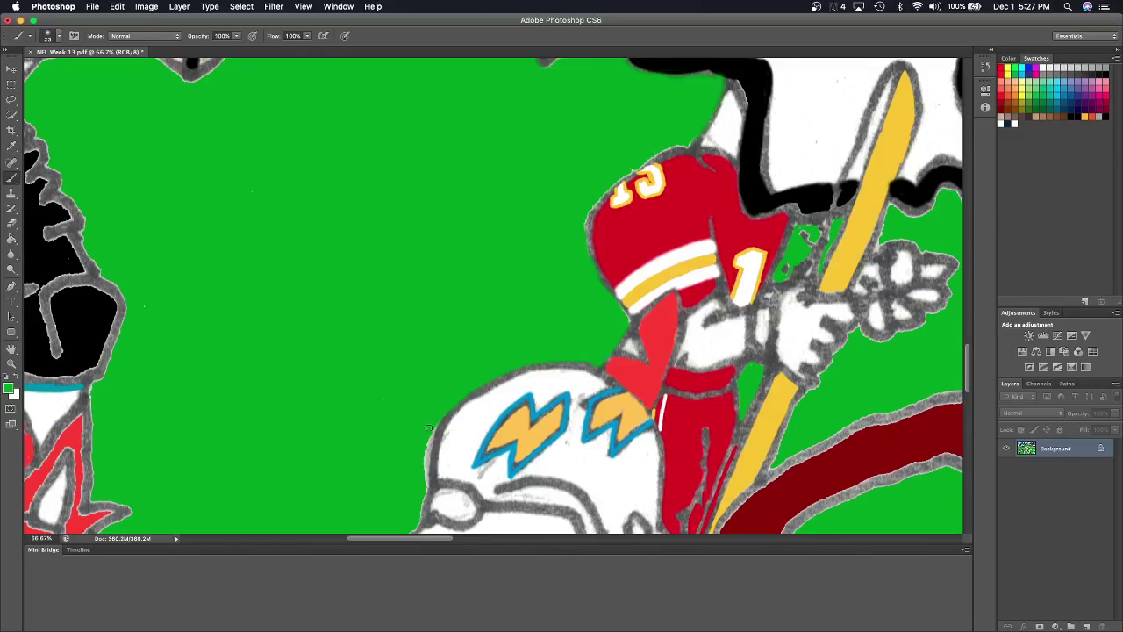
{"action": "scroll", "coordinate": [429, 428], "scroll_direction": "down", "scroll_amount": 5}
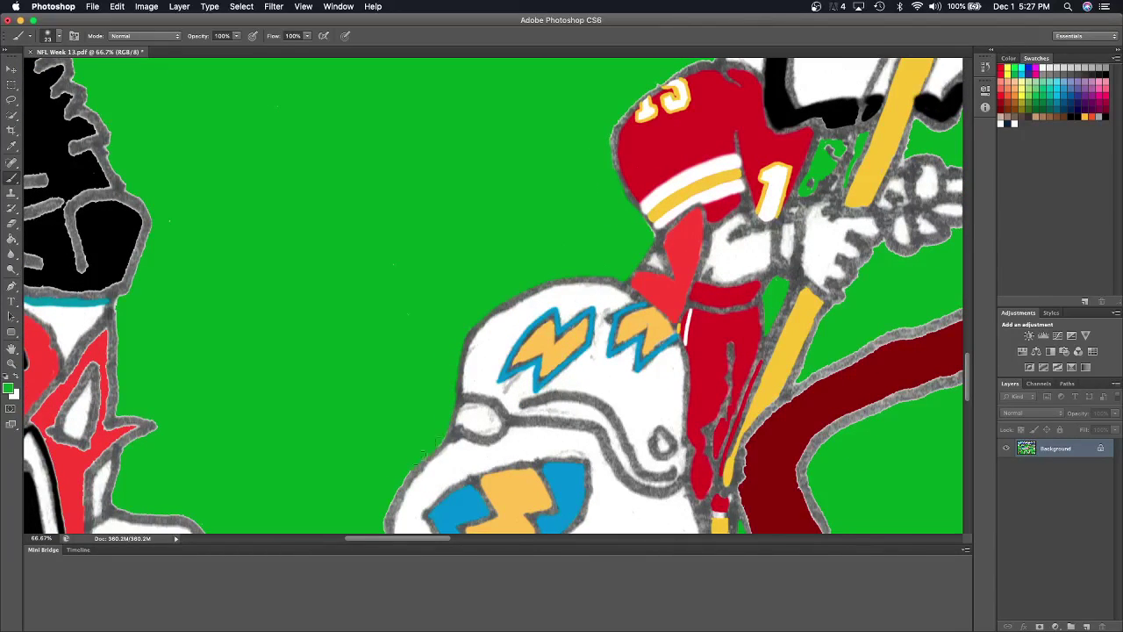
{"action": "scroll", "coordinate": [391, 496], "scroll_direction": "down", "scroll_amount": 2}
{"action": "scroll", "coordinate": [379, 516], "scroll_direction": "down", "scroll_amount": 4}
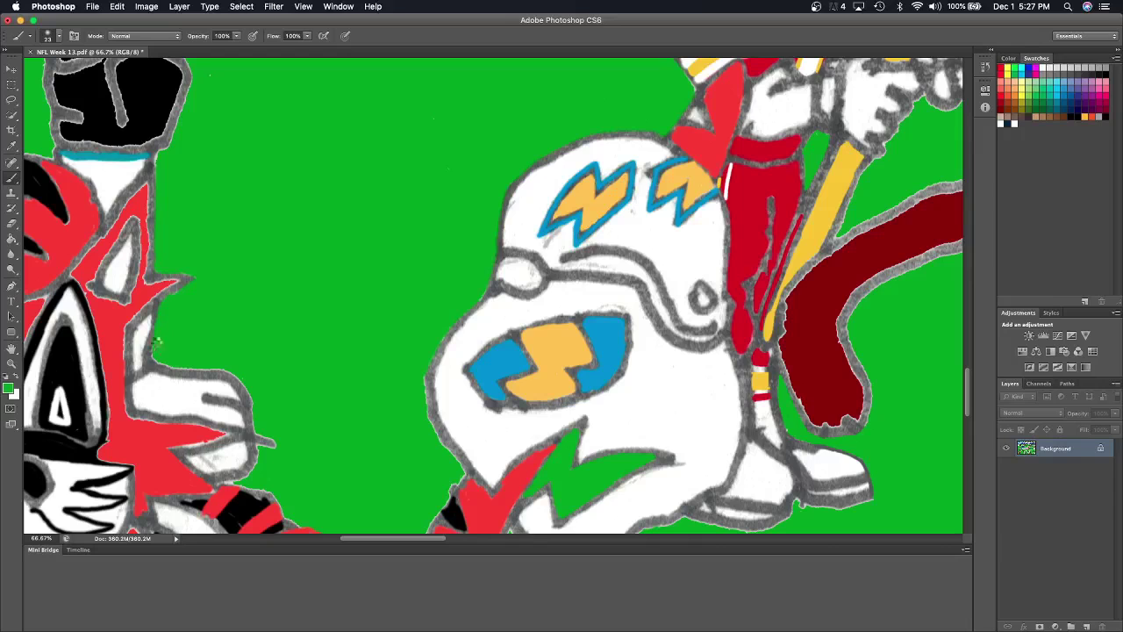
{"action": "scroll", "coordinate": [197, 357], "scroll_direction": "down", "scroll_amount": 1}
{"action": "scroll", "coordinate": [196, 357], "scroll_direction": "down", "scroll_amount": 2}
{"action": "scroll", "coordinate": [197, 357], "scroll_direction": "down", "scroll_amount": 2}
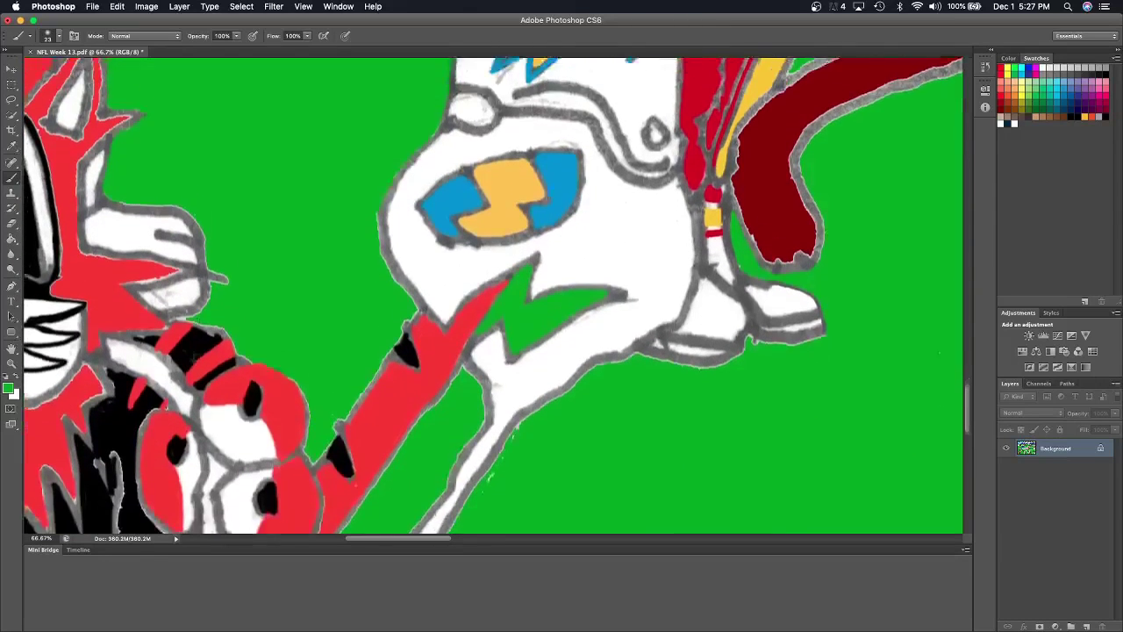
{"action": "scroll", "coordinate": [196, 357], "scroll_direction": "down", "scroll_amount": 1}
Cover the remaining grey outline edges beside the red tiger tail with green.
{"action": "left_click_drag", "start_coordinate": [119, 169], "coordinate": [203, 186]}
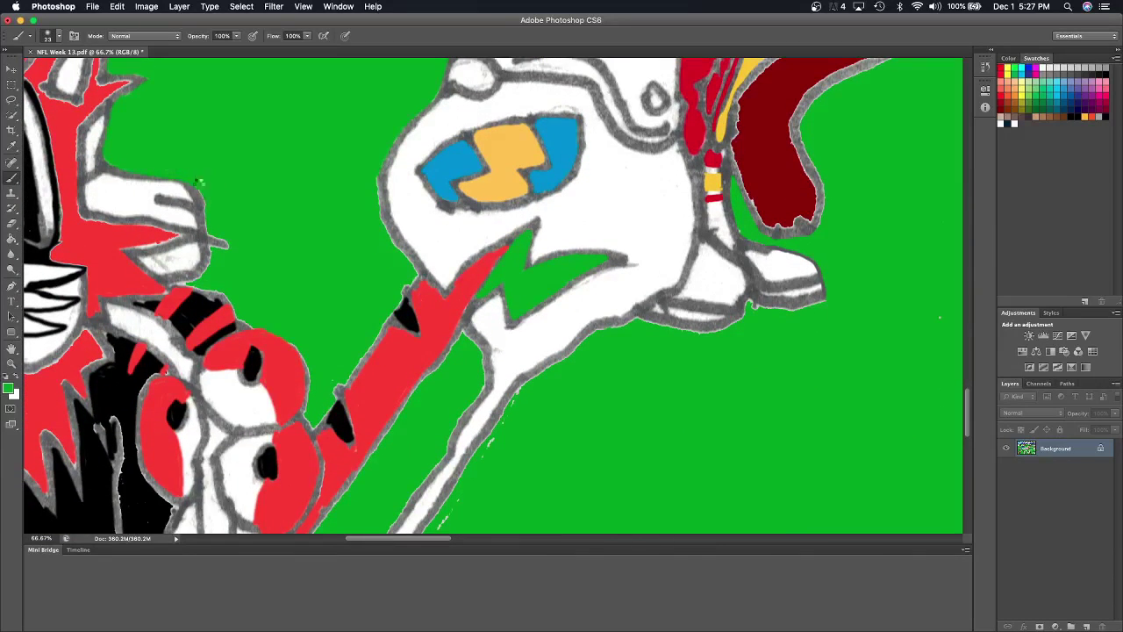
{"action": "left_click_drag", "start_coordinate": [210, 230], "coordinate": [227, 243]}
{"action": "mouse_move", "coordinate": [202, 285]}
{"action": "left_mouse_down"}
{"action": "mouse_move", "coordinate": [191, 283]}
{"action": "mouse_move", "coordinate": [224, 249]}
{"action": "left_mouse_up"}
{"action": "mouse_move", "coordinate": [404, 290]}
{"action": "left_mouse_down"}
{"action": "mouse_move", "coordinate": [319, 420]}
{"action": "mouse_move", "coordinate": [326, 405]}
{"action": "left_mouse_up"}
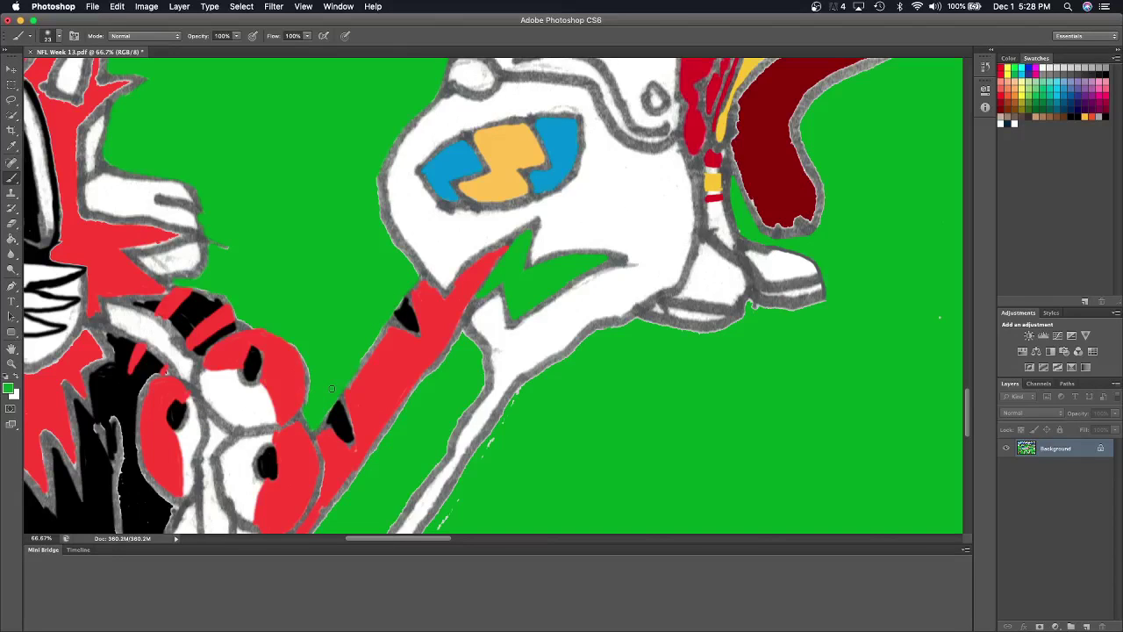
{"action": "key", "text": "super+minus"}
{"action": "key", "text": "super+minus"}
{"action": "key", "text": "super+minus"}
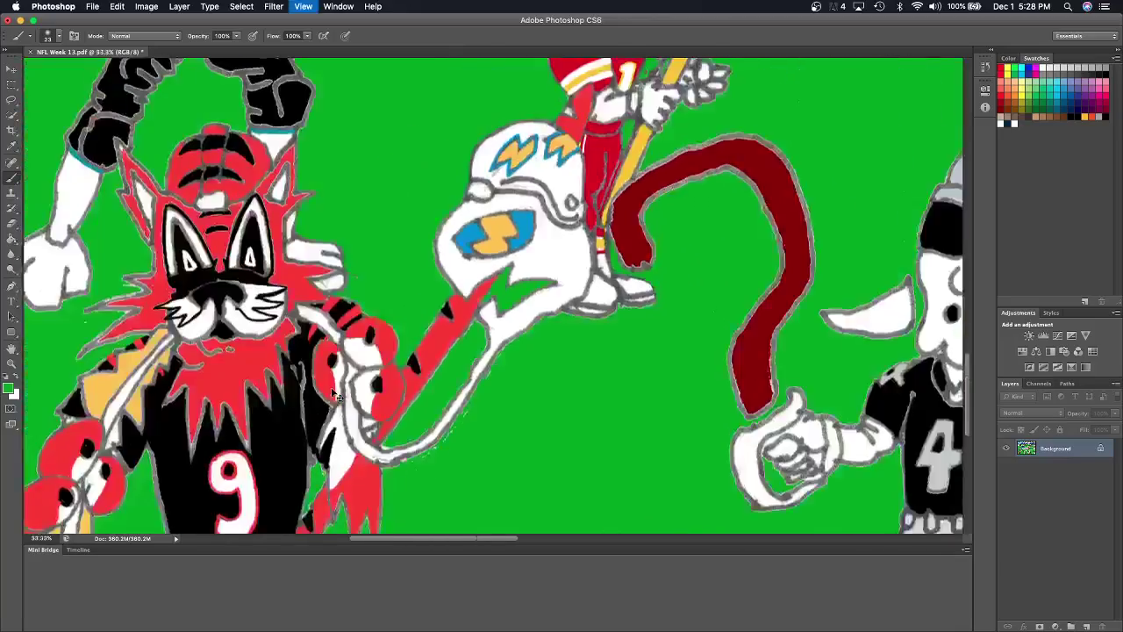
{"action": "key", "text": "super+minus"}
{"action": "key", "text": "super+minus"}
{"action": "key", "text": "super+minus"}
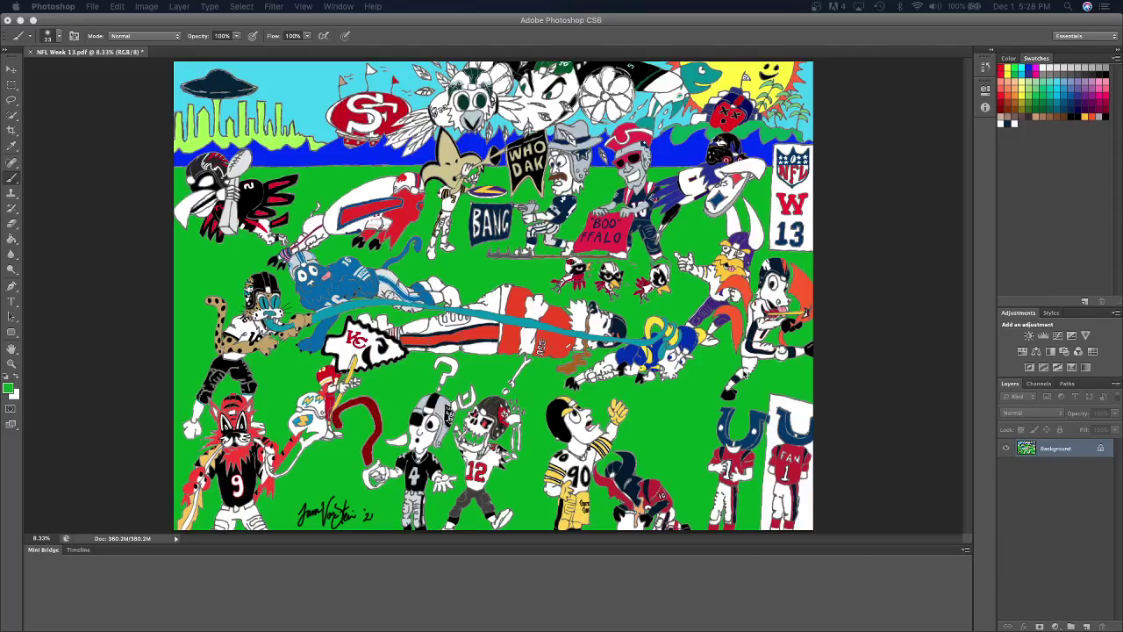
Zoom in and paint green into the blue tail's inner edge.
{"action": "left_click", "coordinate": [386, 20]}
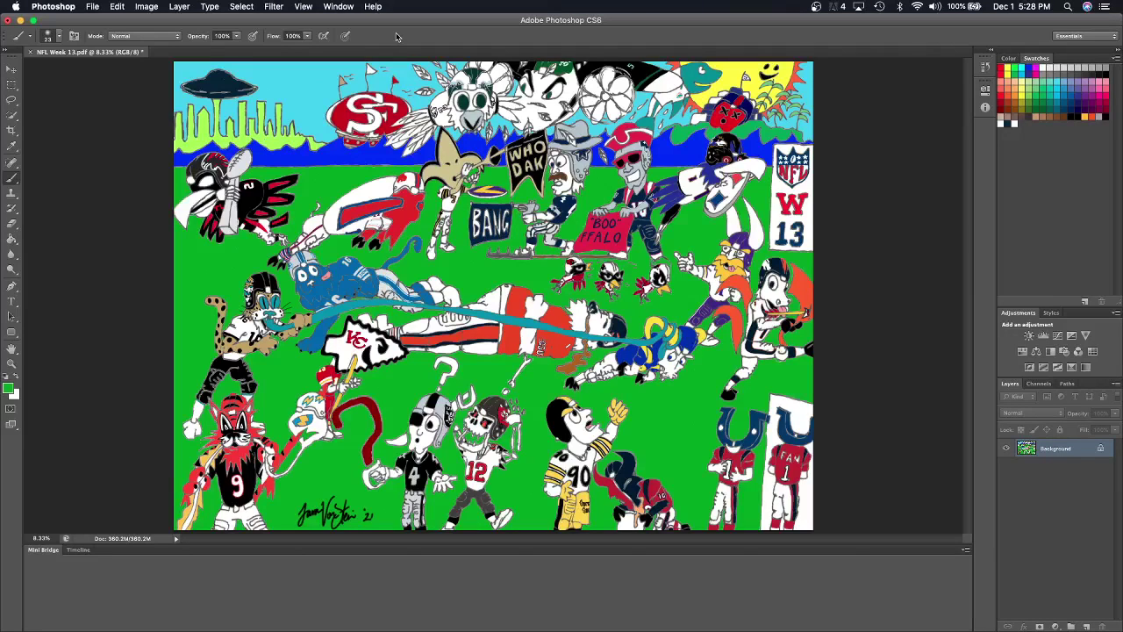
{"action": "key", "text": "super+equal"}
{"action": "key", "text": "super+equal"}
{"action": "key", "text": "super+equal"}
{"action": "key", "text": "super+equal"}
{"action": "key", "text": "super+equal"}
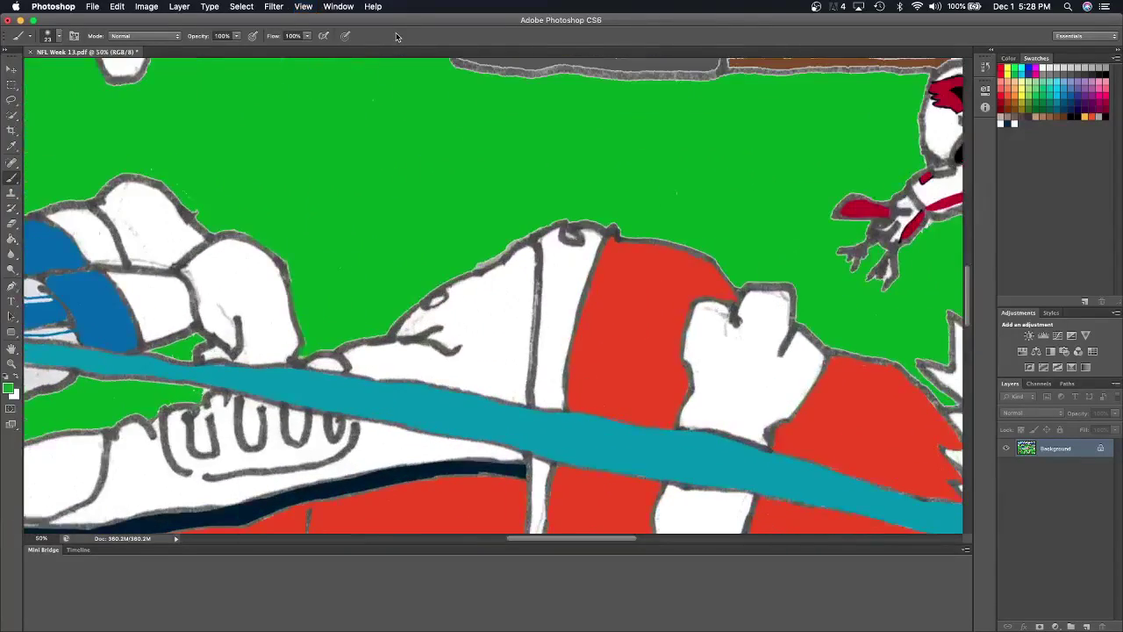
{"action": "scroll", "coordinate": [396, 36], "scroll_direction": "up", "scroll_amount": 5}
{"action": "scroll", "coordinate": [396, 36], "scroll_direction": "up", "scroll_amount": 5}
{"action": "scroll", "coordinate": [396, 36], "scroll_direction": "up", "scroll_amount": 3}
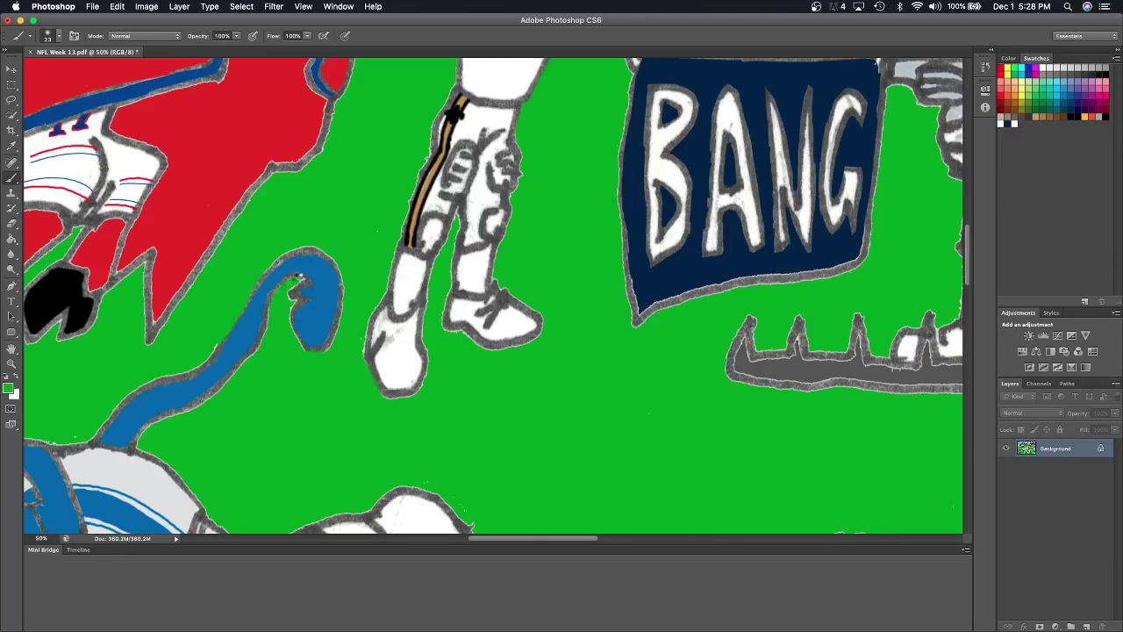
{"action": "left_click_drag", "start_coordinate": [294, 298], "coordinate": [292, 325]}
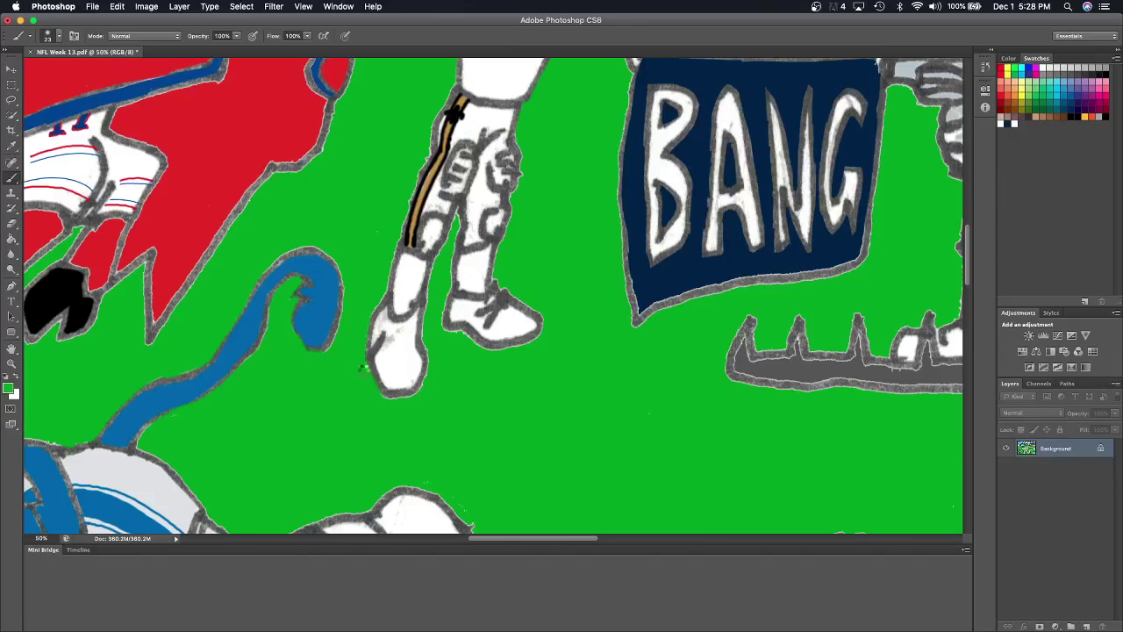
Paint over stray specks above the blue shape and beside the white shape with green.
{"action": "scroll", "coordinate": [375, 403], "scroll_direction": "down", "scroll_amount": 5}
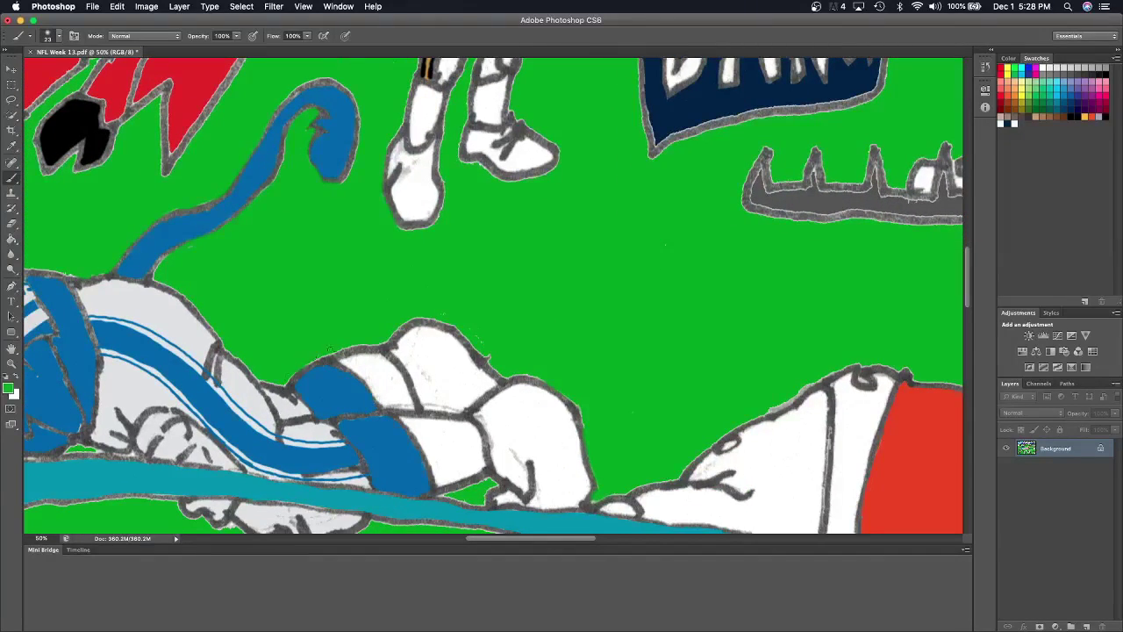
{"action": "left_click_drag", "start_coordinate": [329, 349], "coordinate": [360, 346]}
{"action": "left_click_drag", "start_coordinate": [472, 340], "coordinate": [488, 354]}
{"action": "scroll", "coordinate": [586, 441], "scroll_direction": "up", "scroll_amount": 10}
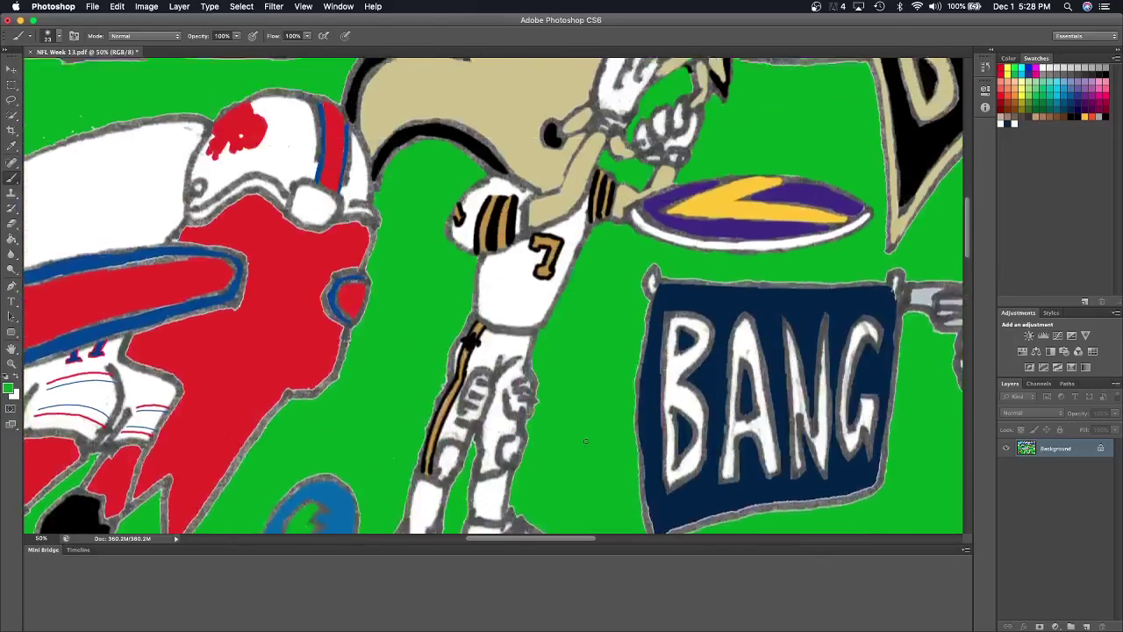
{"action": "key", "text": "ctrl+minus"}
{"action": "key", "text": "ctrl+minus"}
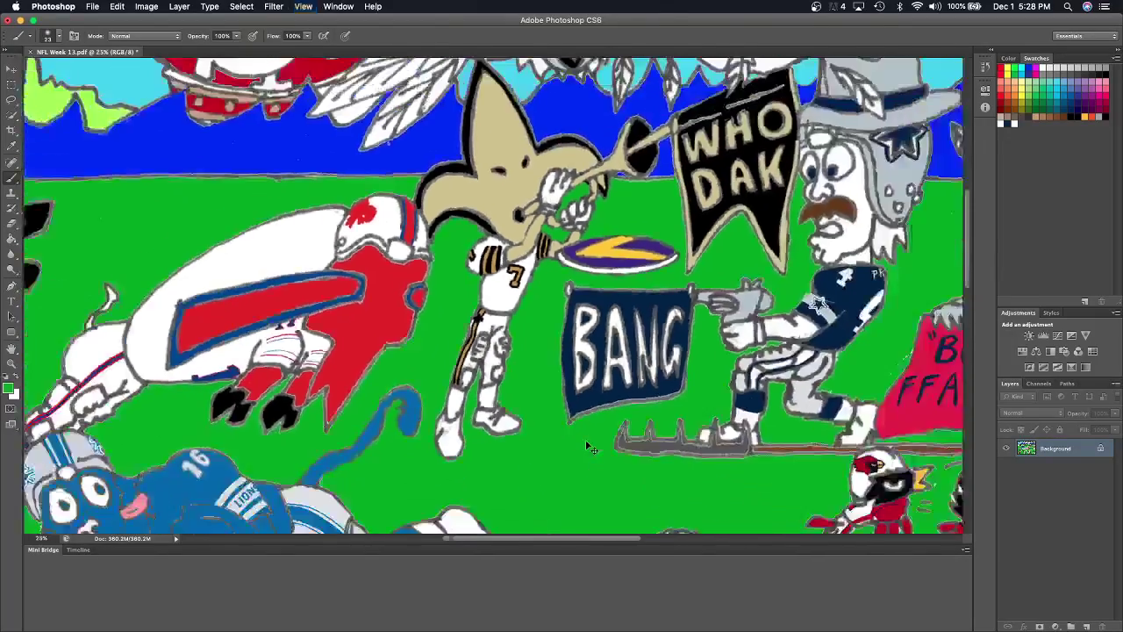
{"action": "key", "text": "ctrl+minus"}
{"action": "key", "text": "ctrl+minus"}
{"action": "key", "text": "ctrl+minus"}
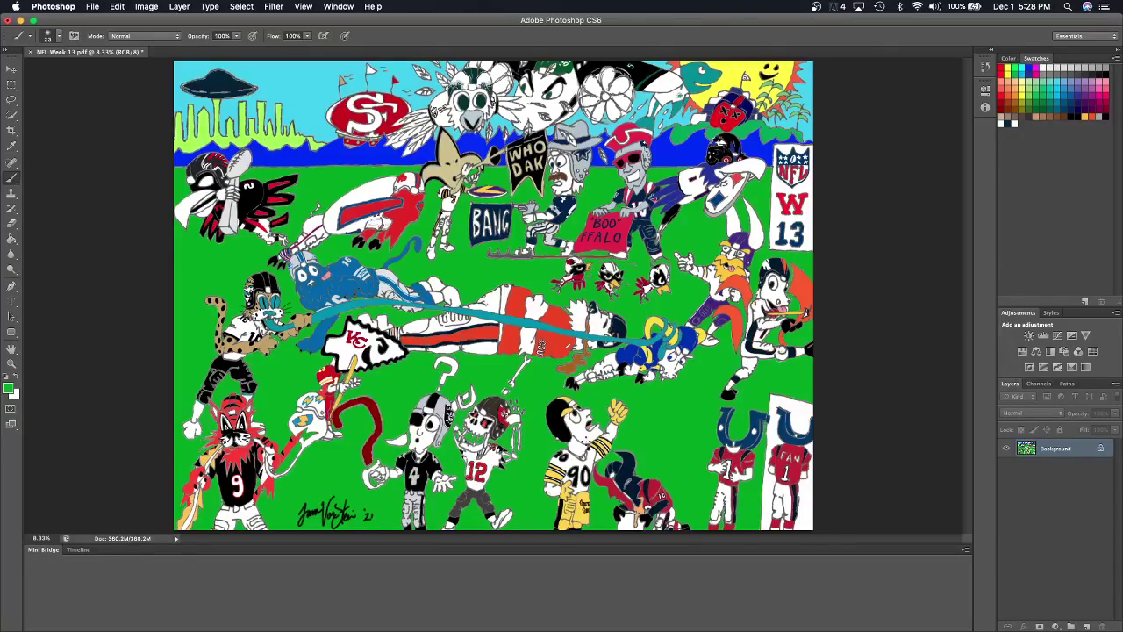
{"action": "key", "text": "ctrl+plus"}
{"action": "key", "text": "ctrl+plus"}
{"action": "key", "text": "ctrl+plus"}
Zoom in on the Broncos mascot and paint over the pale fringe beside its orange tail.
{"action": "scroll", "coordinate": [492, 298], "scroll_direction": "right", "scroll_amount": 10}
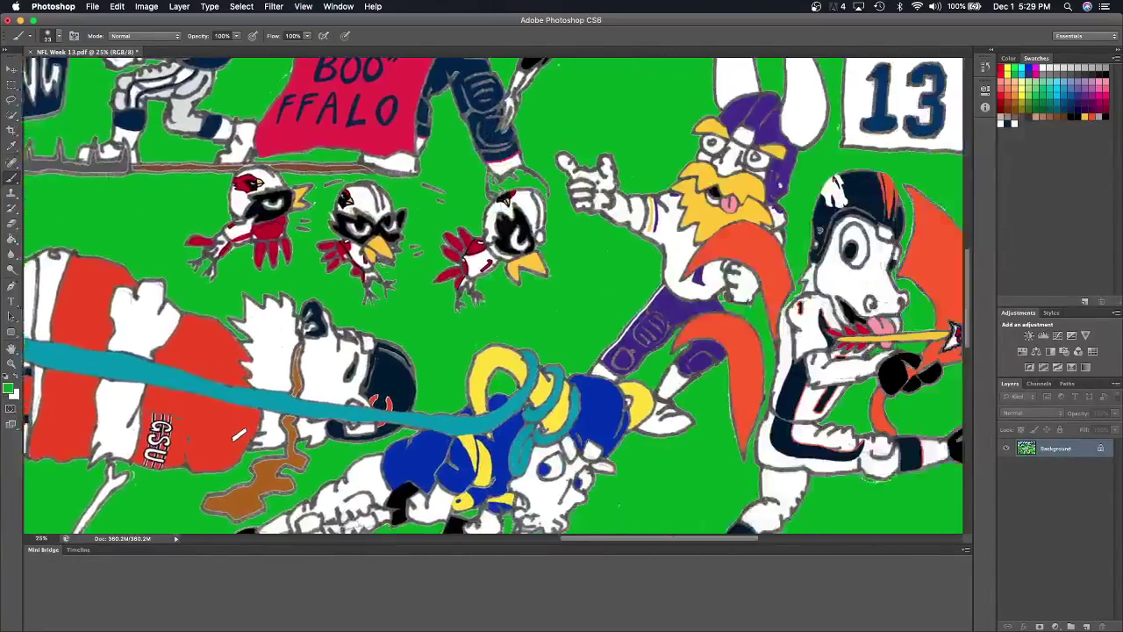
{"action": "scroll", "coordinate": [491, 299], "scroll_direction": "right", "scroll_amount": 5}
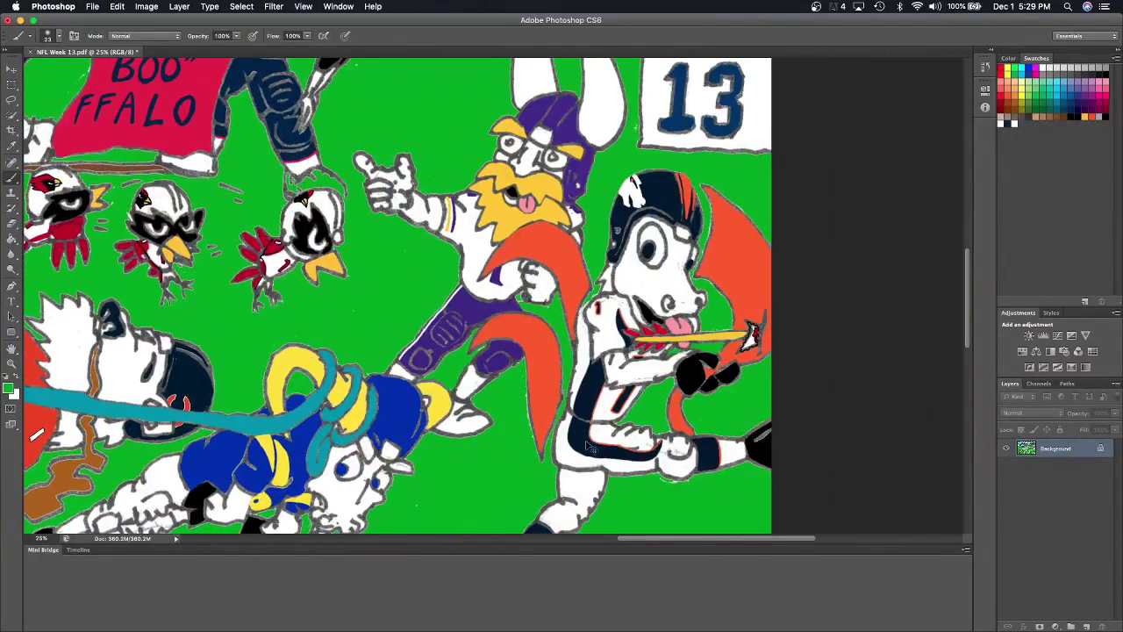
{"action": "key", "text": "ctrl+plus"}
{"action": "key", "text": "ctrl+plus"}
{"action": "scroll", "coordinate": [588, 443], "scroll_direction": "down", "scroll_amount": 5}
{"action": "scroll", "coordinate": [587, 443], "scroll_direction": "down", "scroll_amount": 3}
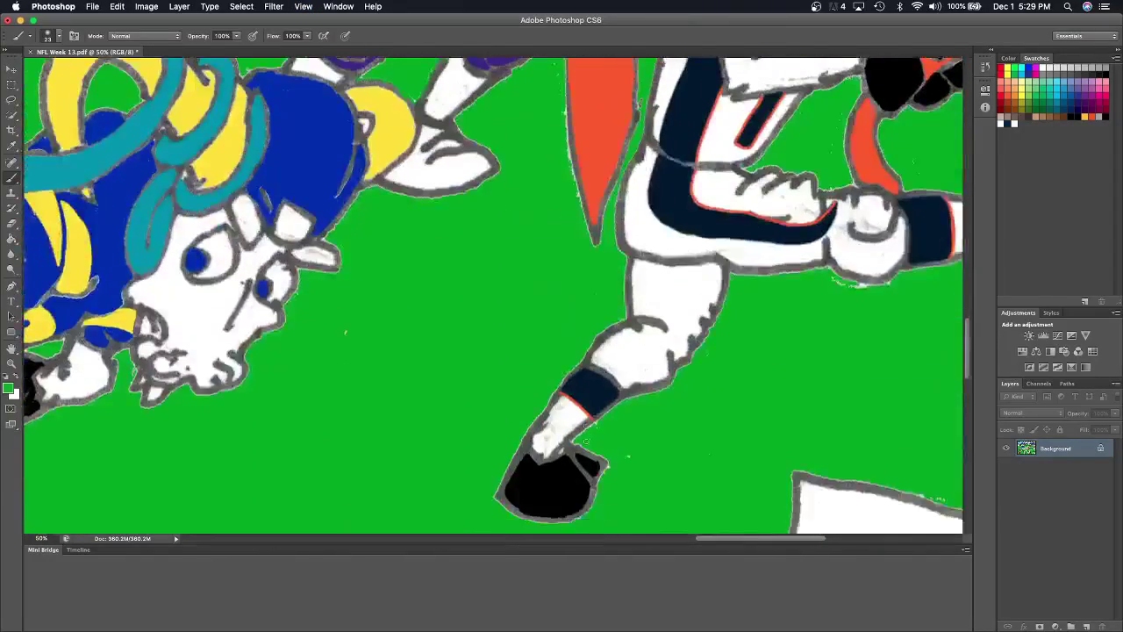
{"action": "scroll", "coordinate": [586, 440], "scroll_direction": "up", "scroll_amount": 3}
{"action": "mouse_move", "coordinate": [564, 203]}
{"action": "left_mouse_down"}
{"action": "mouse_move", "coordinate": [575, 371]}
{"action": "mouse_move", "coordinate": [598, 384]}
{"action": "mouse_move", "coordinate": [644, 224]}
{"action": "mouse_move", "coordinate": [611, 340]}
{"action": "left_mouse_up"}
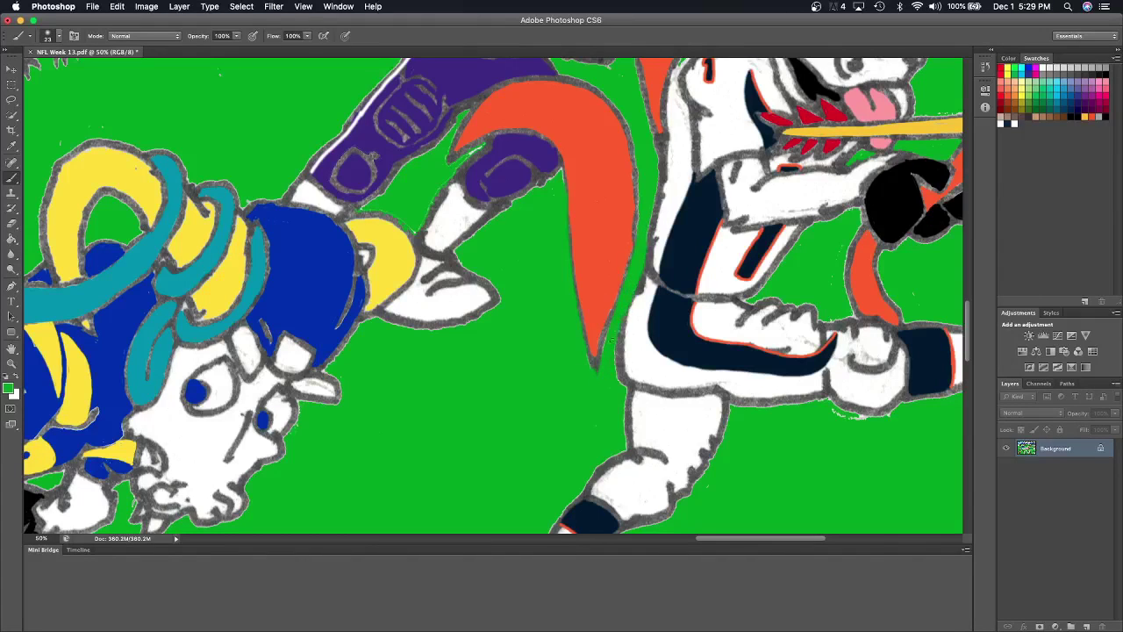
Paint green over the pale fringes around the glove, thigh, arm and orange tail edge.
{"action": "left_click_drag", "start_coordinate": [846, 424], "coordinate": [922, 401]}
{"action": "mouse_move", "coordinate": [821, 400]}
{"action": "left_mouse_down"}
{"action": "mouse_move", "coordinate": [860, 416]}
{"action": "mouse_move", "coordinate": [800, 408]}
{"action": "mouse_move", "coordinate": [734, 420]}
{"action": "mouse_move", "coordinate": [707, 485]}
{"action": "mouse_move", "coordinate": [684, 492]}
{"action": "left_mouse_up"}
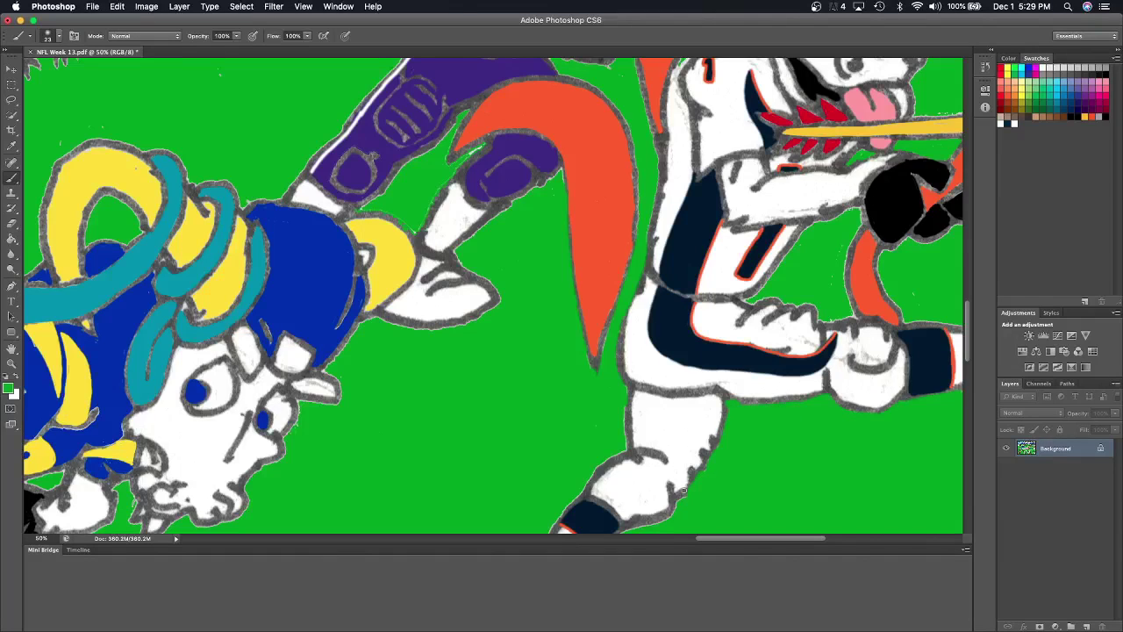
{"action": "mouse_move", "coordinate": [849, 244]}
{"action": "left_mouse_down"}
{"action": "mouse_move", "coordinate": [858, 221]}
{"action": "mouse_move", "coordinate": [802, 230]}
{"action": "mouse_move", "coordinate": [827, 224]}
{"action": "mouse_move", "coordinate": [806, 257]}
{"action": "mouse_move", "coordinate": [745, 301]}
{"action": "mouse_move", "coordinate": [783, 302]}
{"action": "mouse_move", "coordinate": [818, 322]}
{"action": "mouse_move", "coordinate": [854, 316]}
{"action": "left_mouse_up"}
{"action": "mouse_move", "coordinate": [883, 252]}
{"action": "left_mouse_down"}
{"action": "mouse_move", "coordinate": [880, 280]}
{"action": "mouse_move", "coordinate": [917, 244]}
{"action": "mouse_move", "coordinate": [961, 227]}
{"action": "left_mouse_up"}
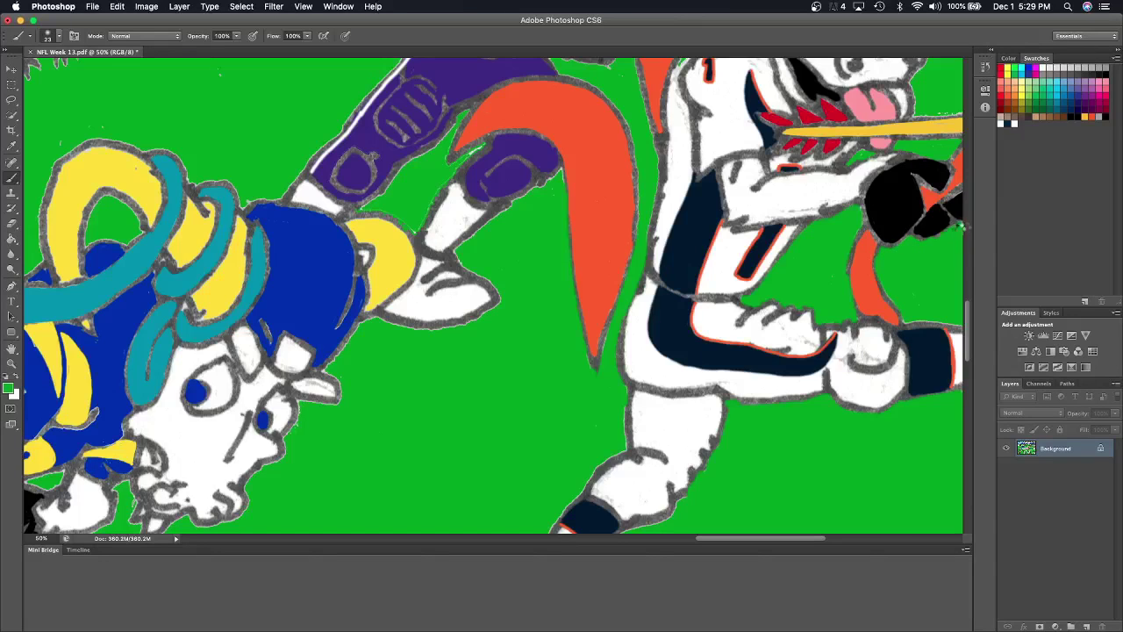
{"action": "left_click_drag", "start_coordinate": [904, 321], "coordinate": [948, 320]}
{"action": "key", "text": "super+minus"}
{"action": "key", "text": "super+minus"}
{"action": "key", "text": "super+minus"}
{"action": "key", "text": "super+minus"}
{"action": "key", "text": "super+minus"}
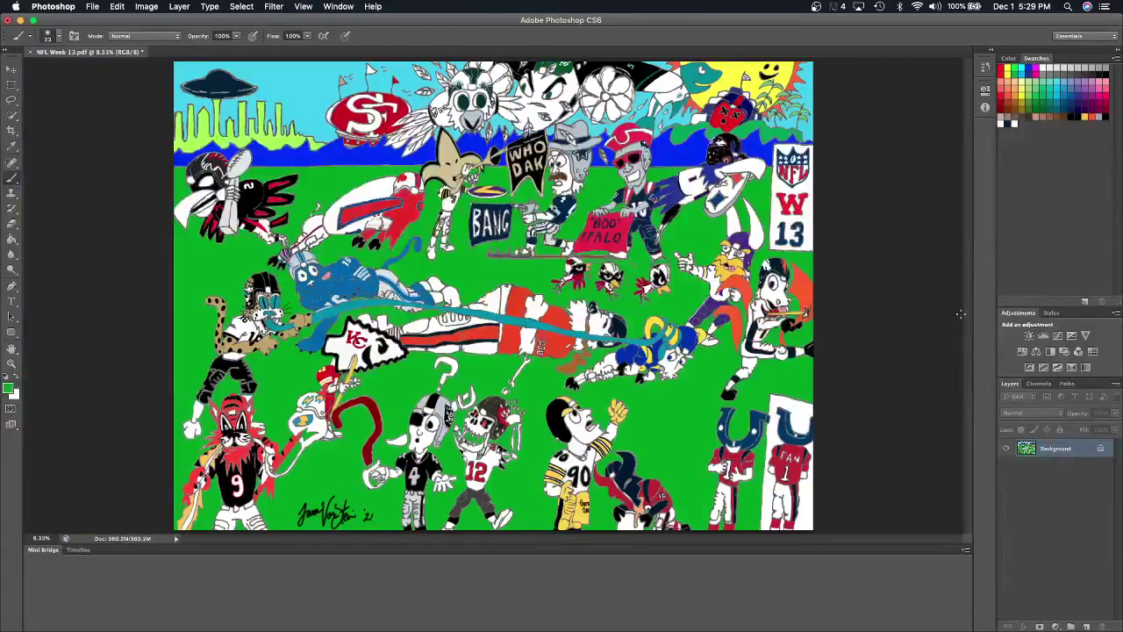